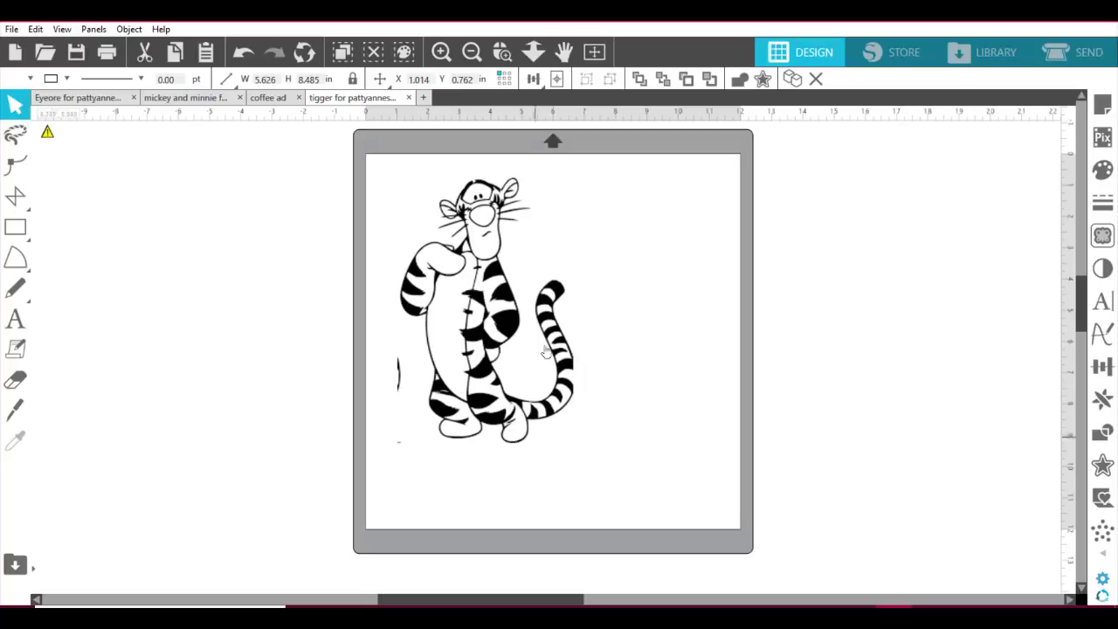
Step: Move the Tigger image about 2 inches across the mat, toward its middle
{"action": "left_click", "coordinate": [564, 393]}
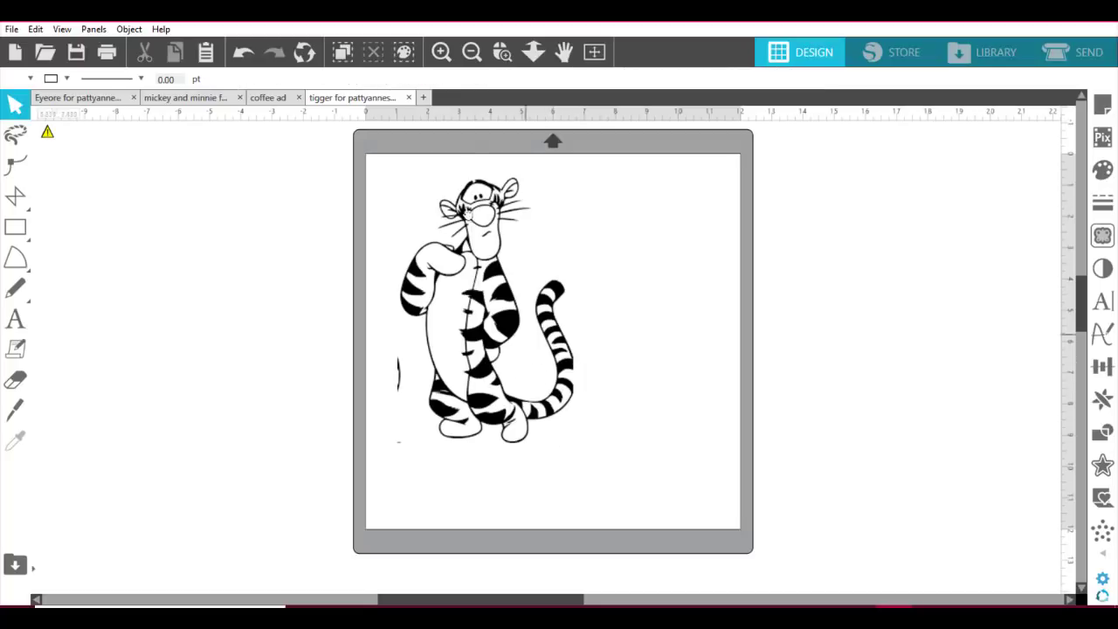
{"action": "left_click", "coordinate": [502, 52]}
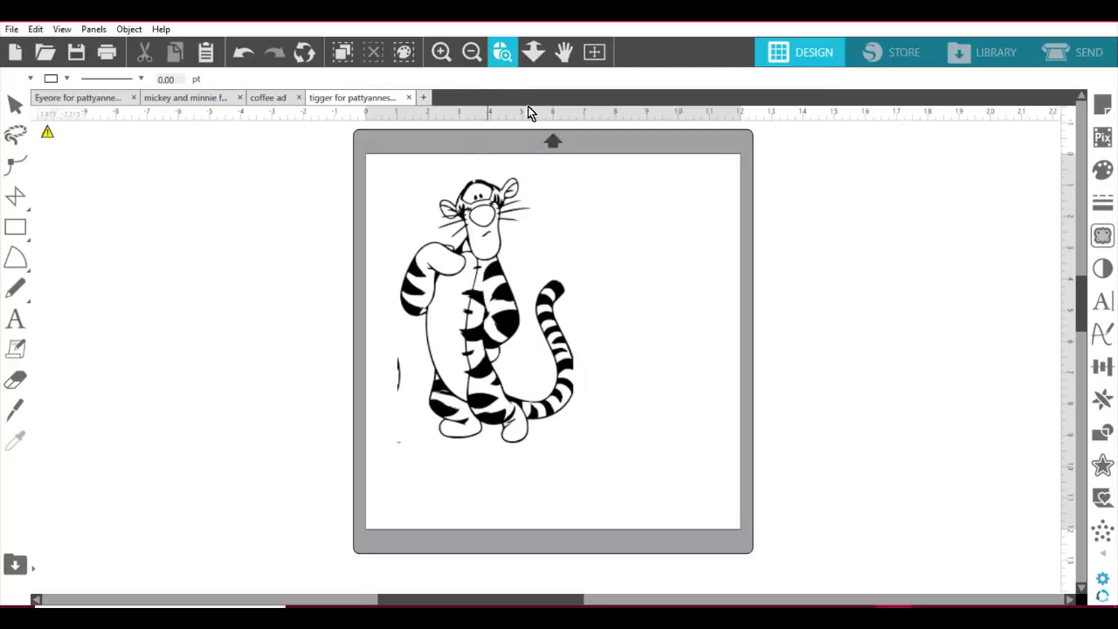
{"action": "left_click", "coordinate": [606, 416]}
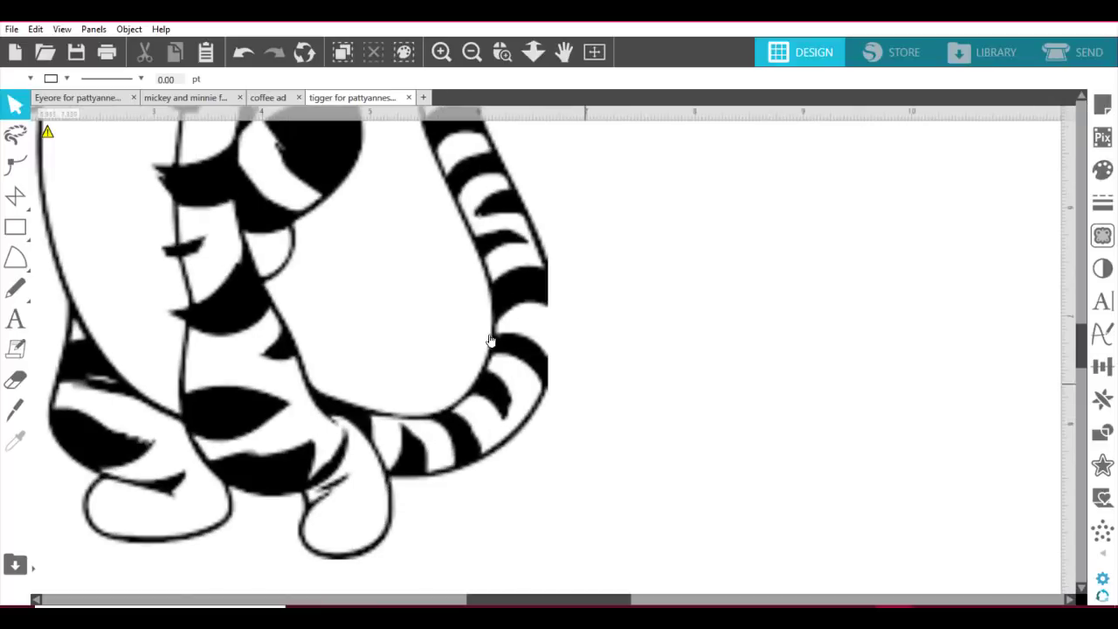
{"action": "left_click_drag", "start_coordinate": [326, 411], "coordinate": [536, 469]}
{"action": "left_click", "coordinate": [536, 469]}
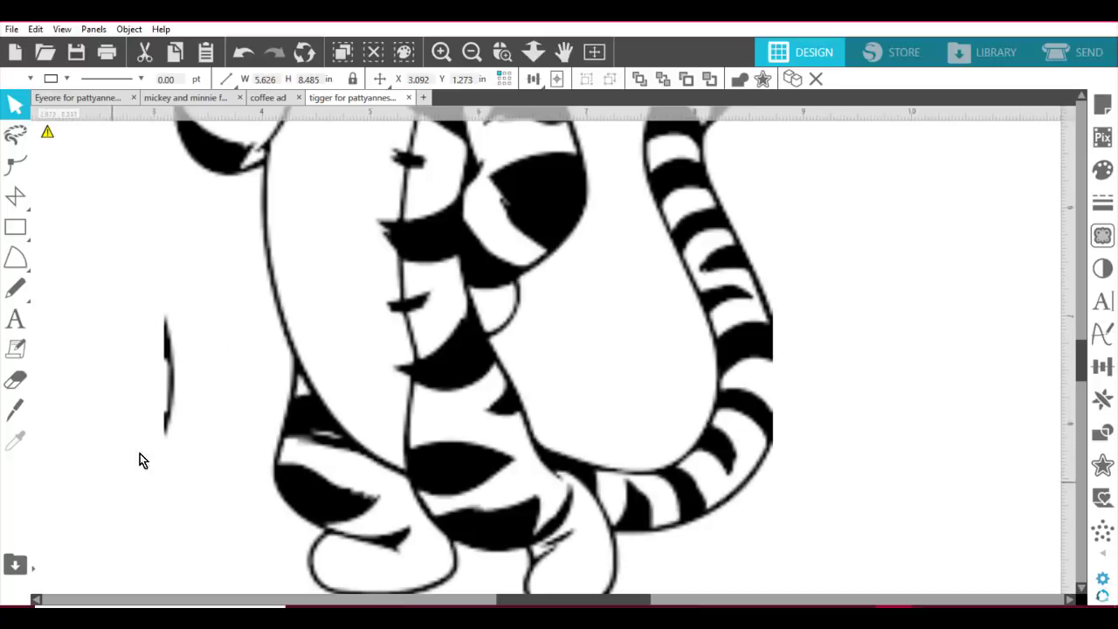
{"action": "left_click", "coordinate": [472, 52]}
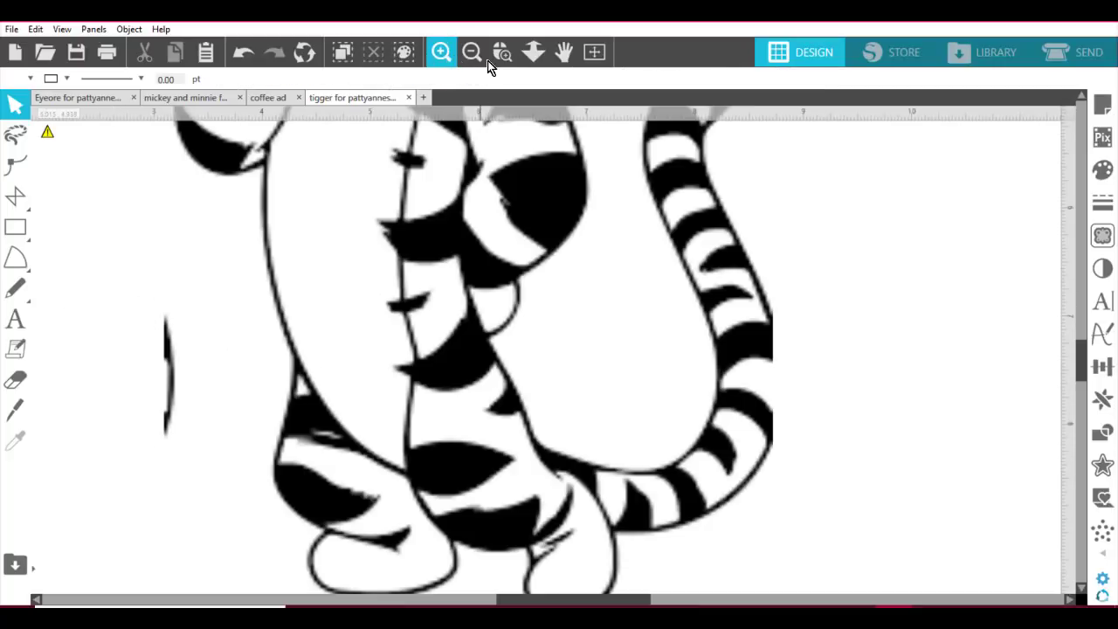
{"action": "left_click", "coordinate": [504, 54]}
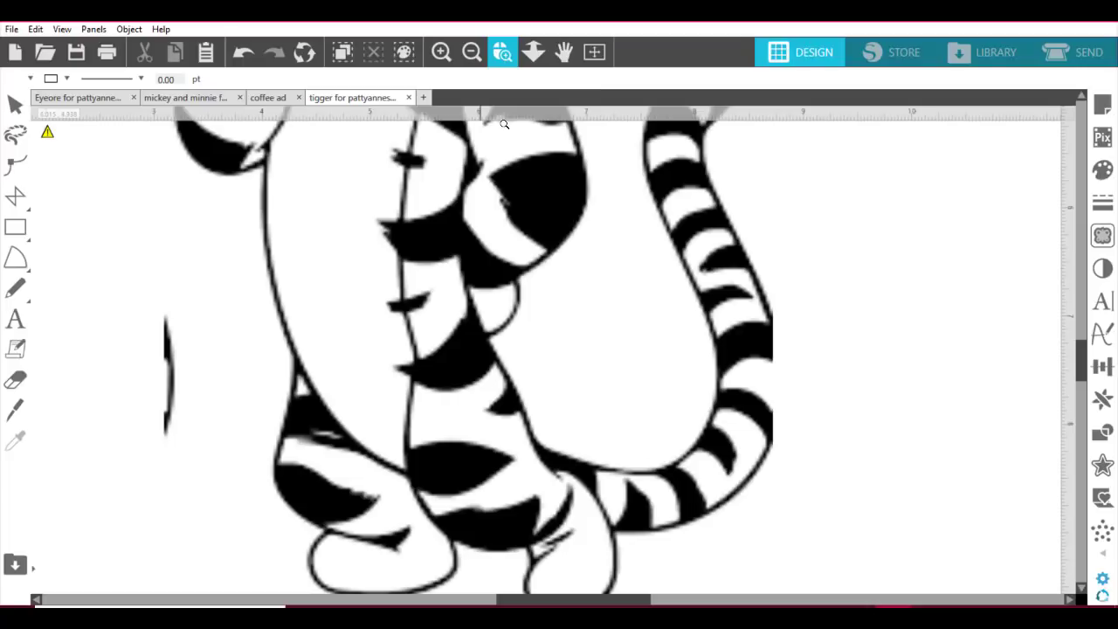
{"action": "left_click", "coordinate": [594, 54]}
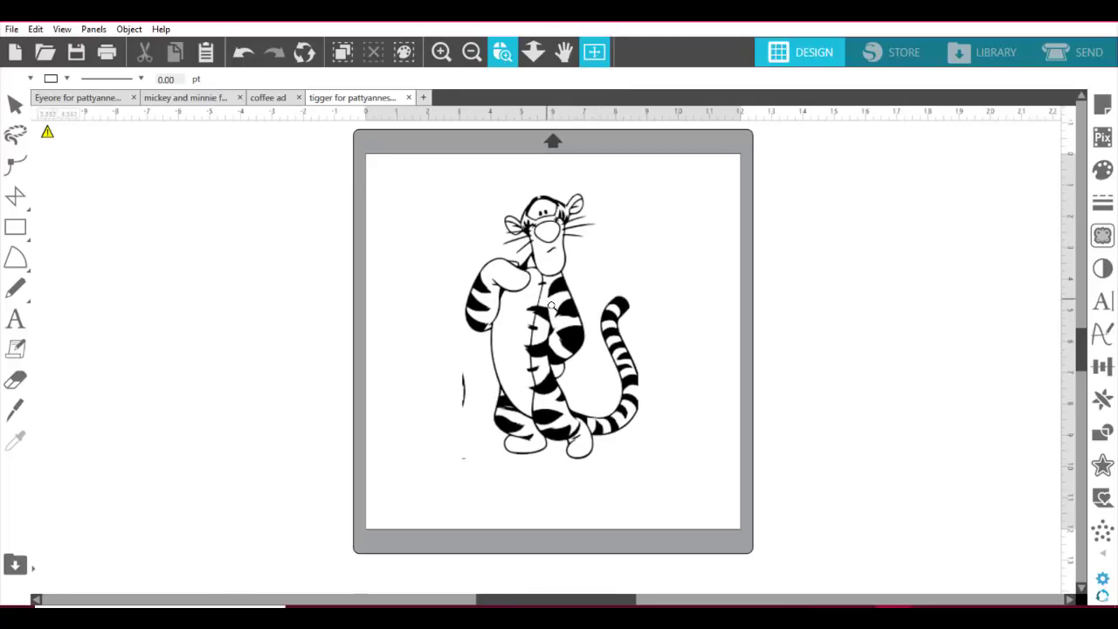
{"action": "left_click", "coordinate": [538, 321]}
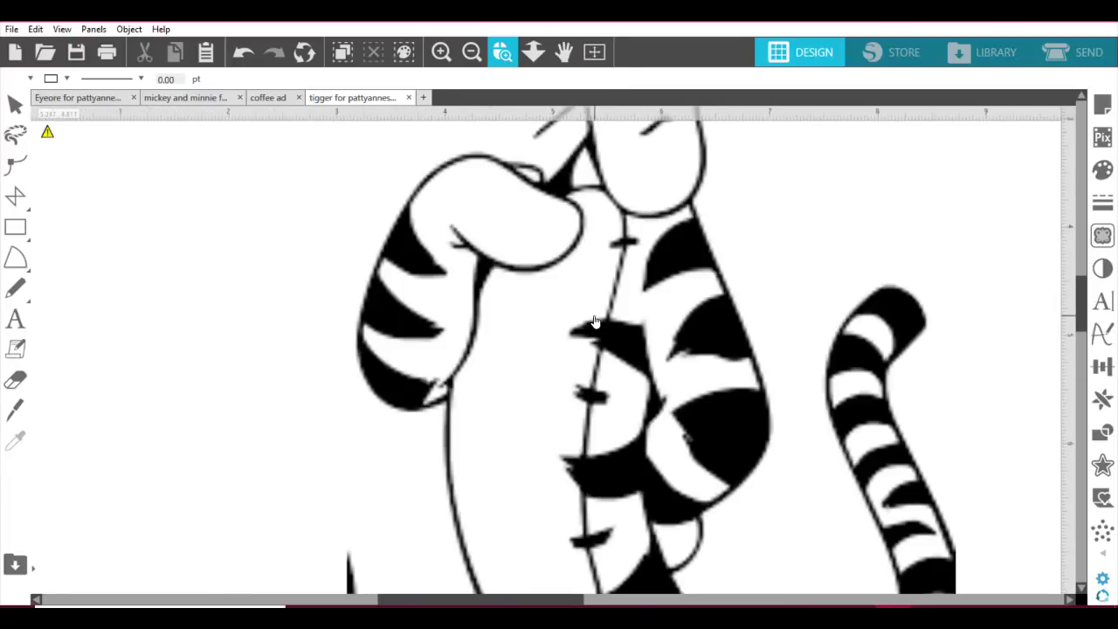
{"action": "left_click", "coordinate": [594, 54]}
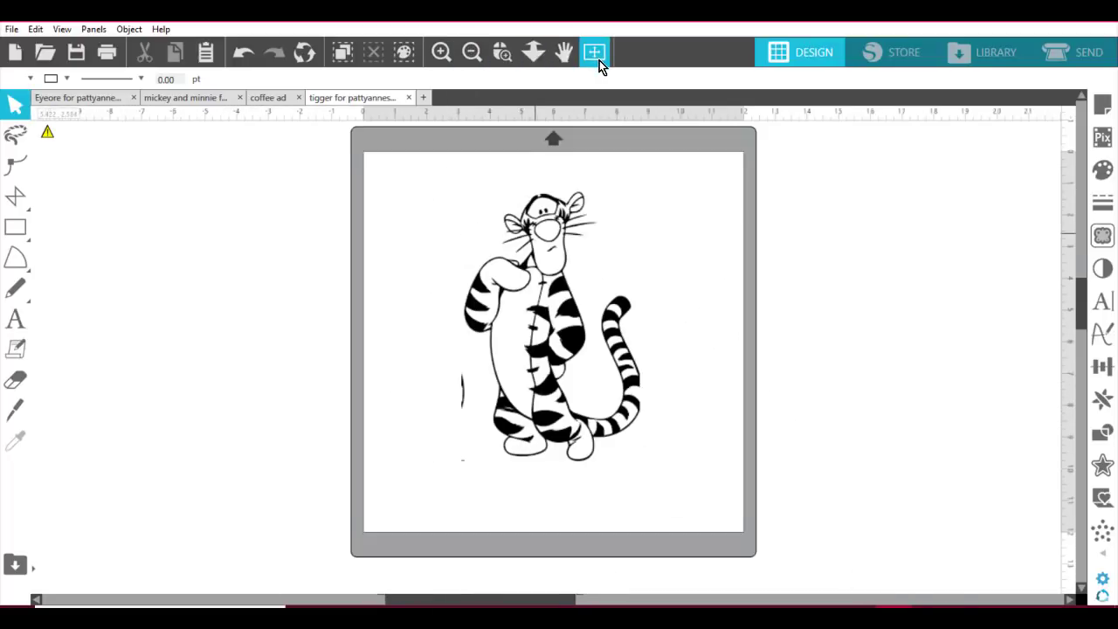
Step: Start an image trace and select a trace area of about 8.5 by 10.4 in around the whole Tigger figure
{"action": "left_click", "coordinate": [1101, 238]}
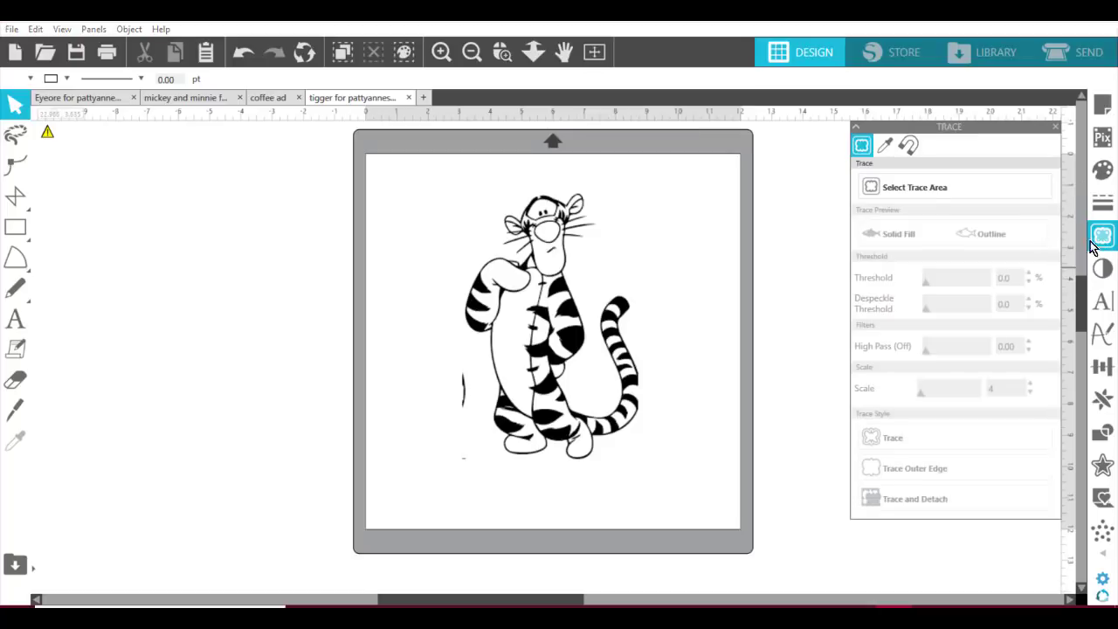
{"action": "left_click", "coordinate": [903, 189]}
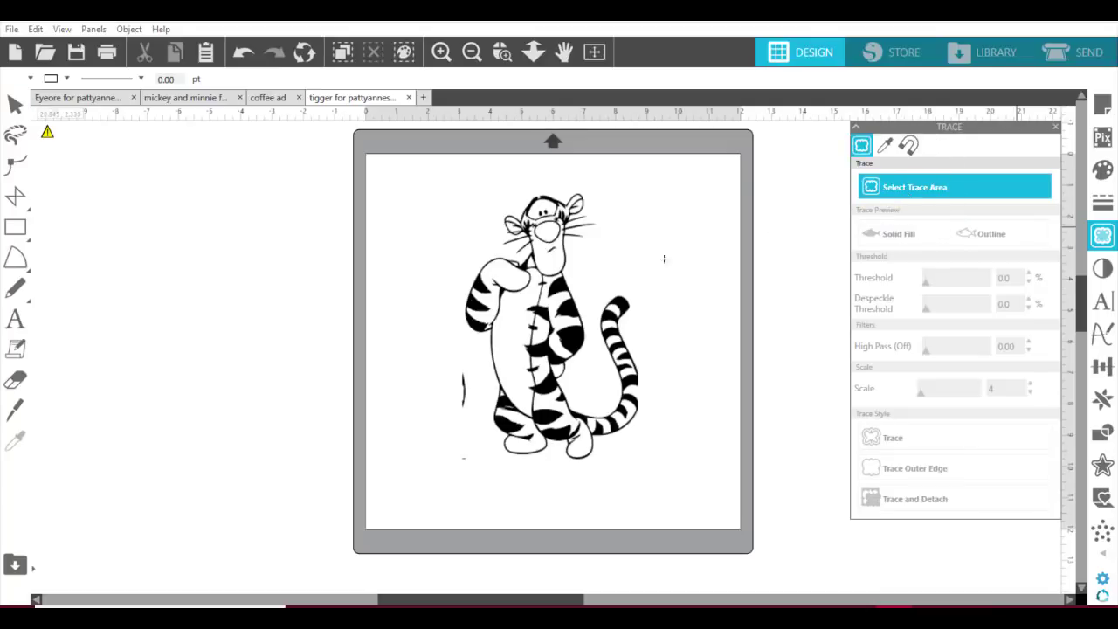
{"action": "mouse_move", "coordinate": [424, 165]}
{"action": "left_mouse_down"}
{"action": "mouse_move", "coordinate": [647, 341]}
{"action": "mouse_move", "coordinate": [685, 495]}
{"action": "left_mouse_up"}
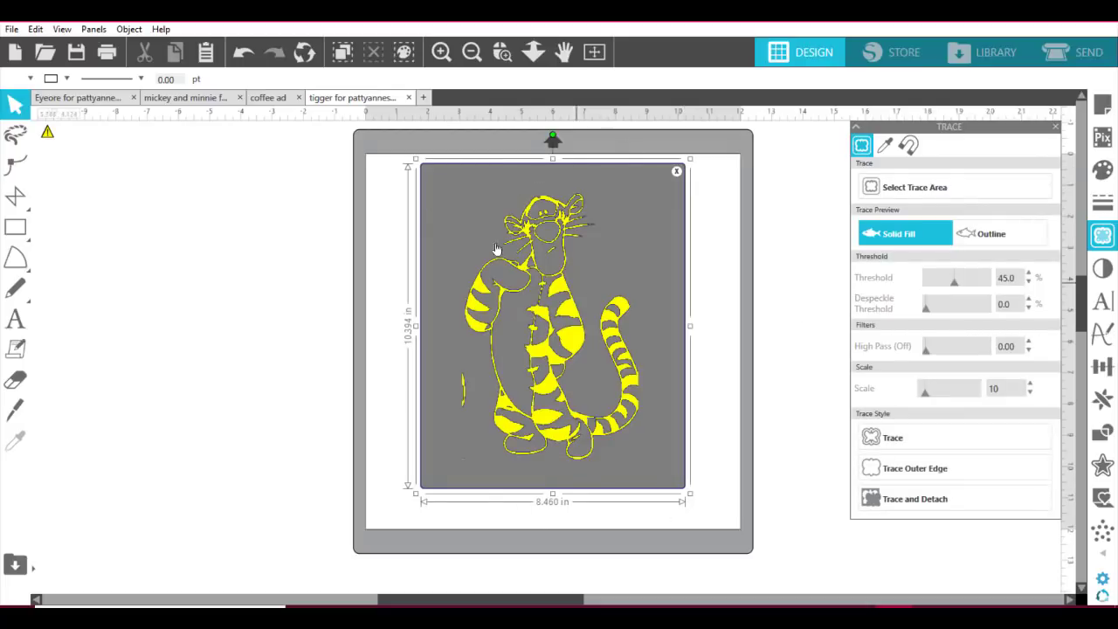
Step: Examine the trace preview of Tigger's face up close, checking the outline around the eyes for gaps and thin spots
{"action": "left_click", "coordinate": [505, 55]}
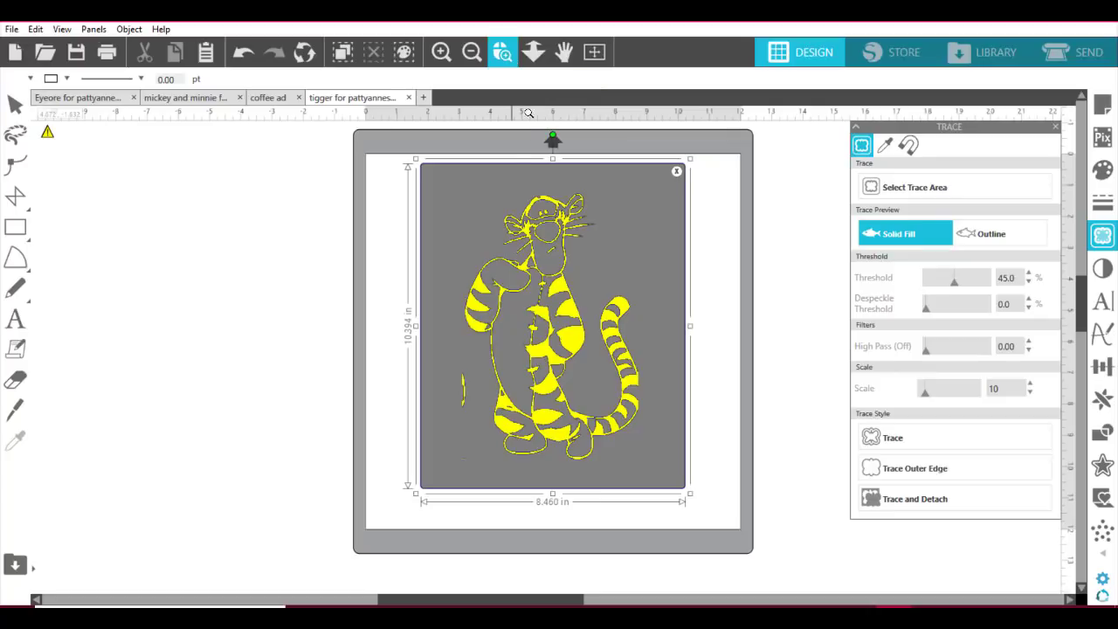
{"action": "left_click", "coordinate": [626, 312]}
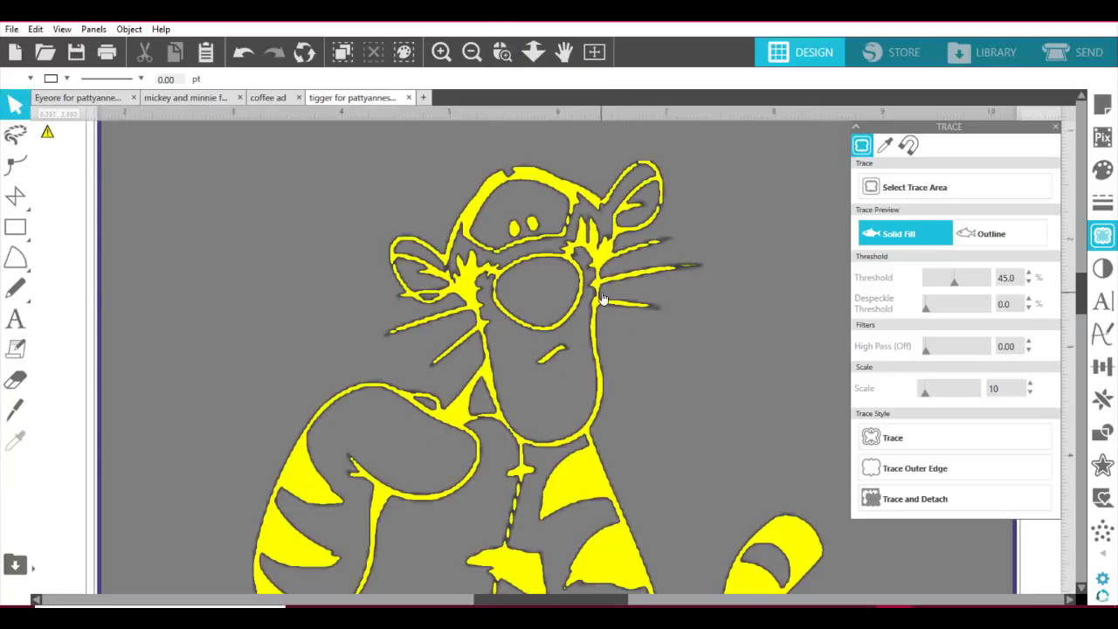
{"action": "left_click", "coordinate": [509, 57]}
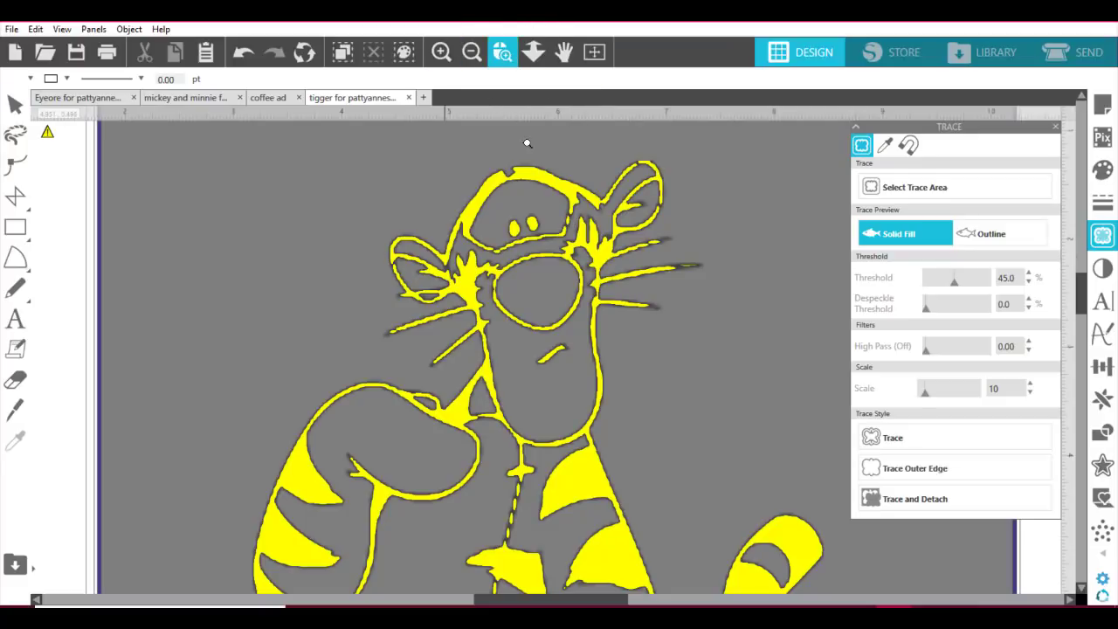
{"action": "left_click_drag", "start_coordinate": [672, 272], "coordinate": [400, 163]}
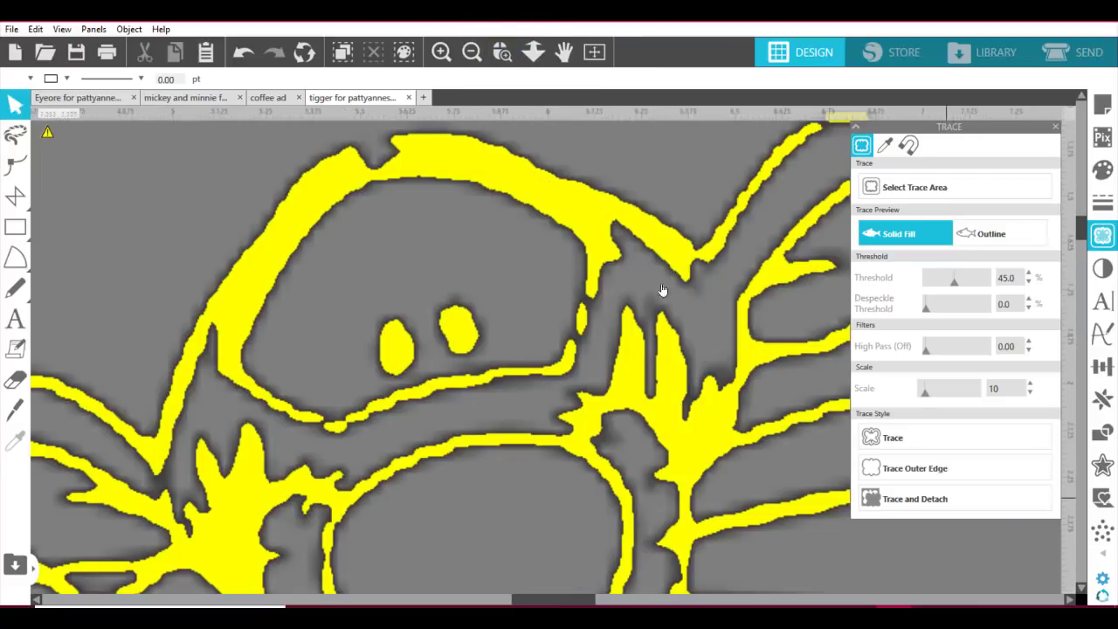
{"action": "left_click", "coordinate": [583, 344]}
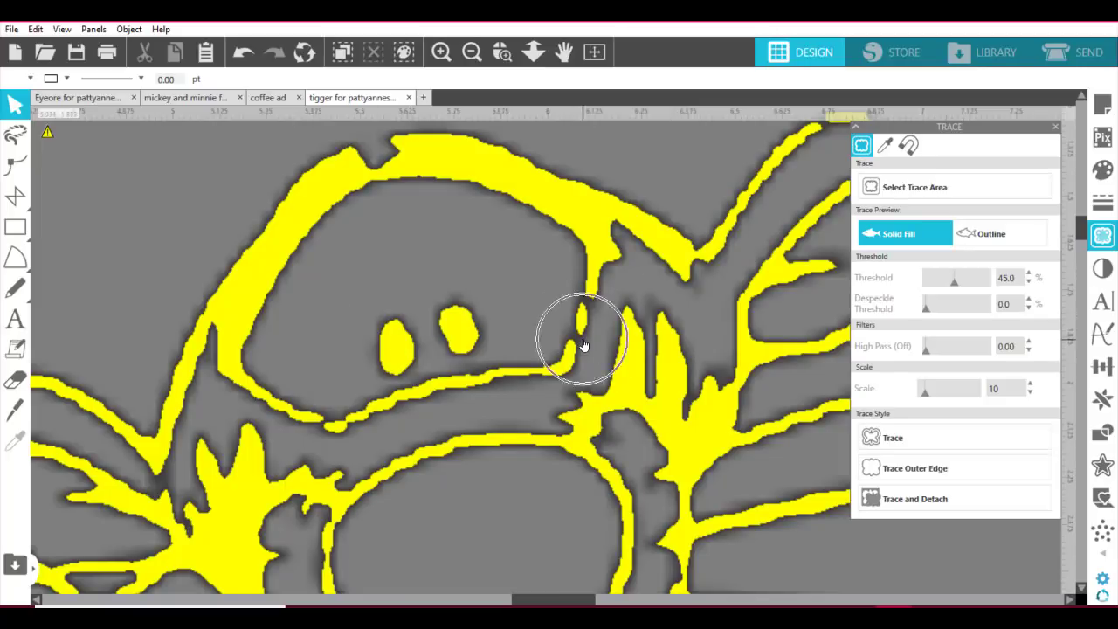
{"action": "left_click", "coordinate": [590, 310]}
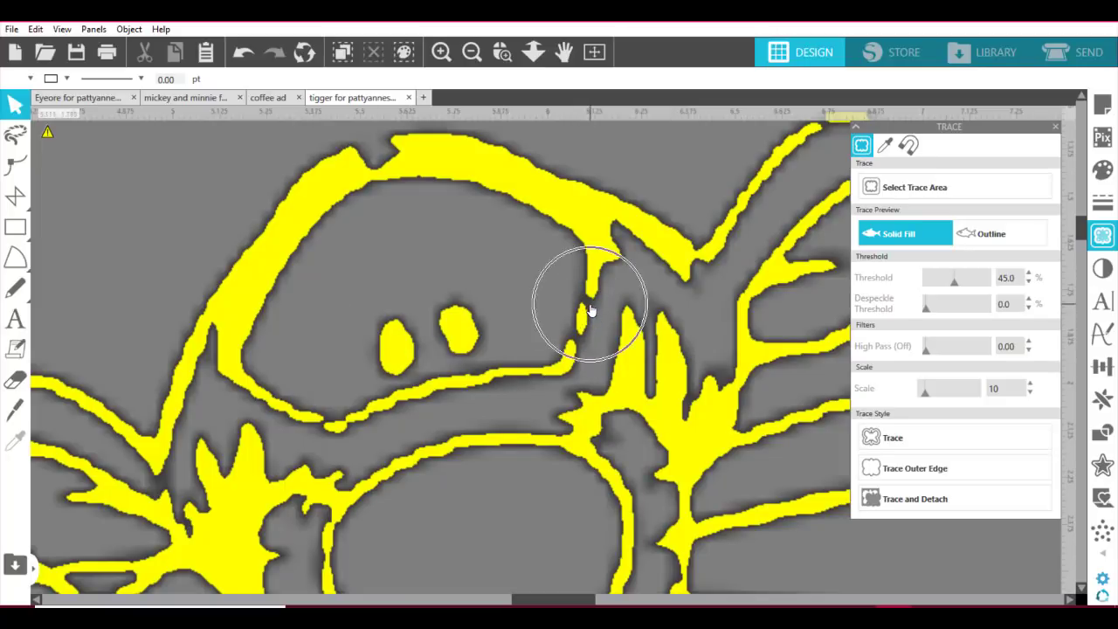
{"action": "left_click", "coordinate": [329, 428]}
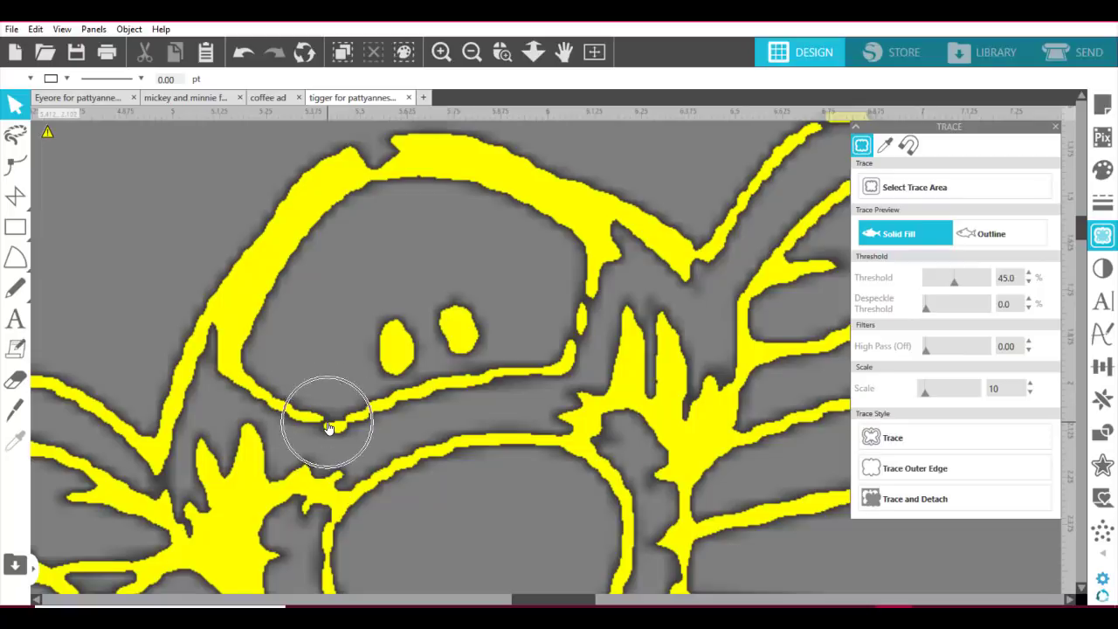
{"action": "left_click", "coordinate": [583, 350]}
{"action": "left_click", "coordinate": [584, 350]}
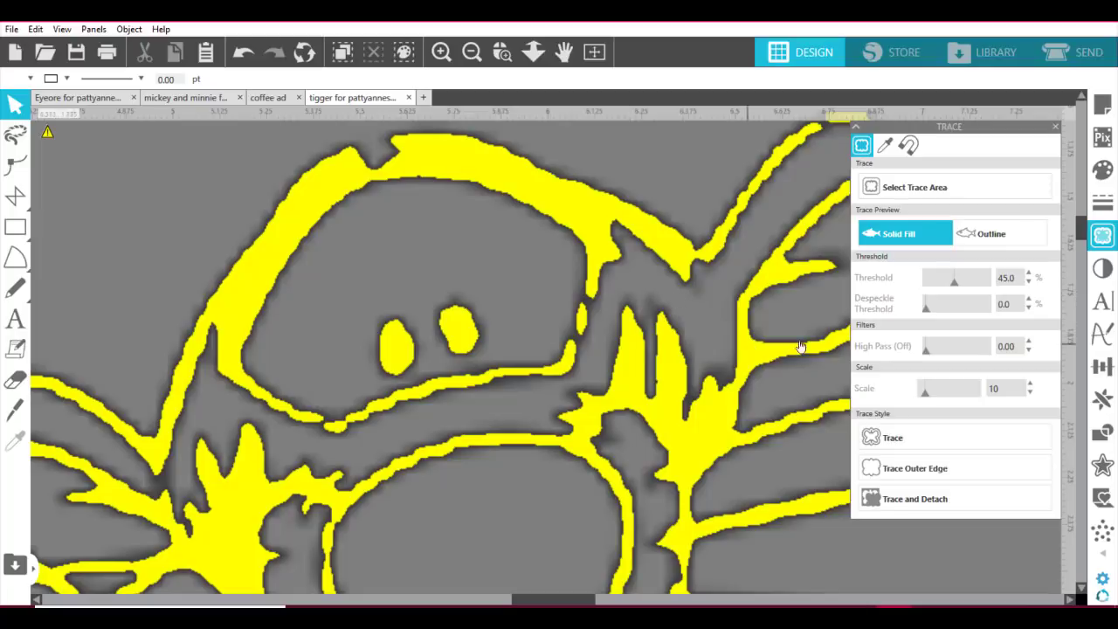
Step: Raise the trace threshold to 57% to close the gaps in the outline around Tigger's eyes
{"action": "left_click", "coordinate": [930, 283]}
{"action": "left_click", "coordinate": [956, 292]}
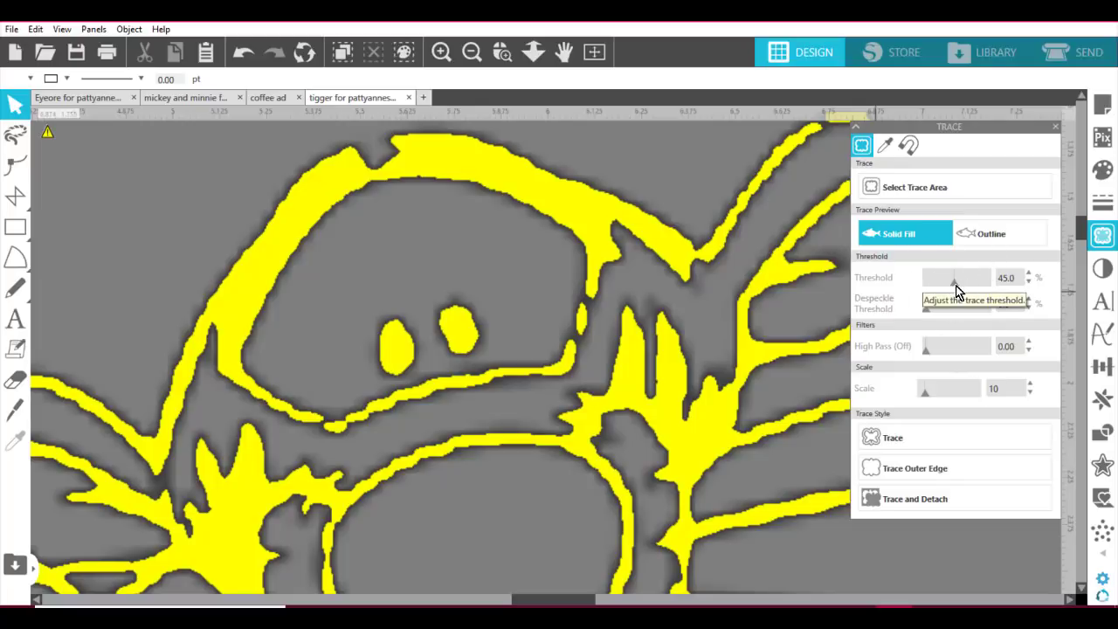
{"action": "left_click", "coordinate": [1030, 274]}
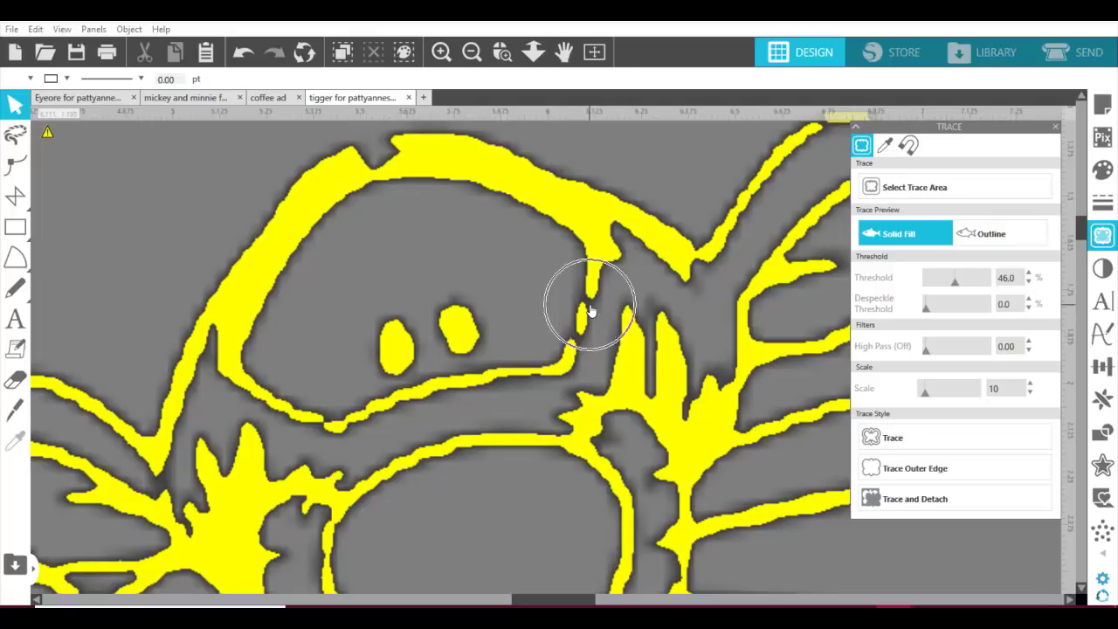
{"action": "left_click", "coordinate": [1028, 273]}
{"action": "left_click", "coordinate": [1028, 273]}
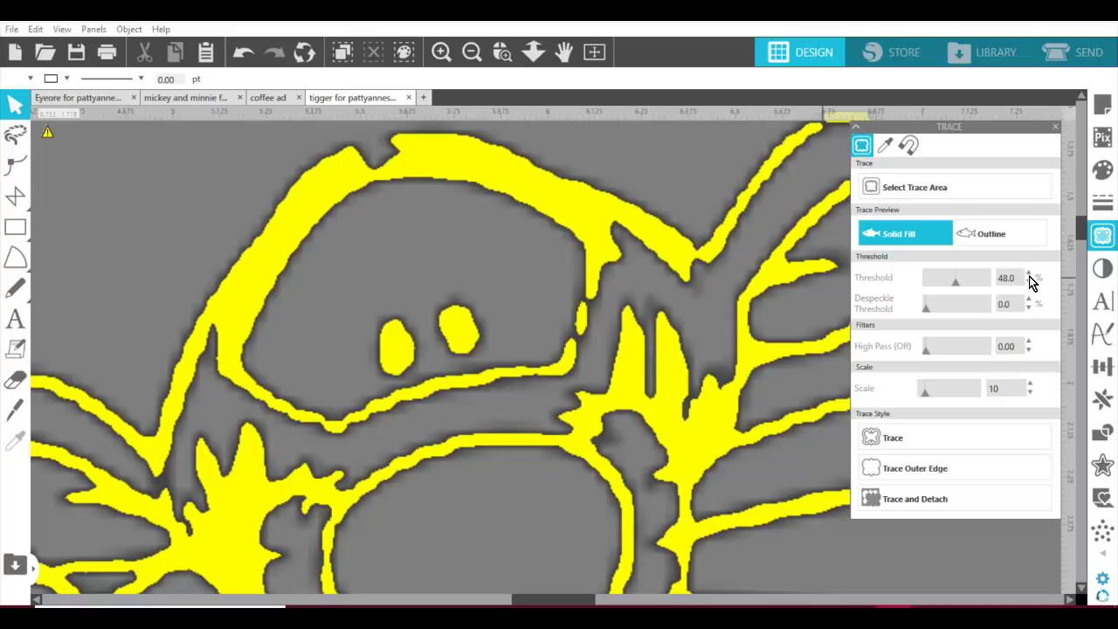
{"action": "left_click", "coordinate": [1029, 275]}
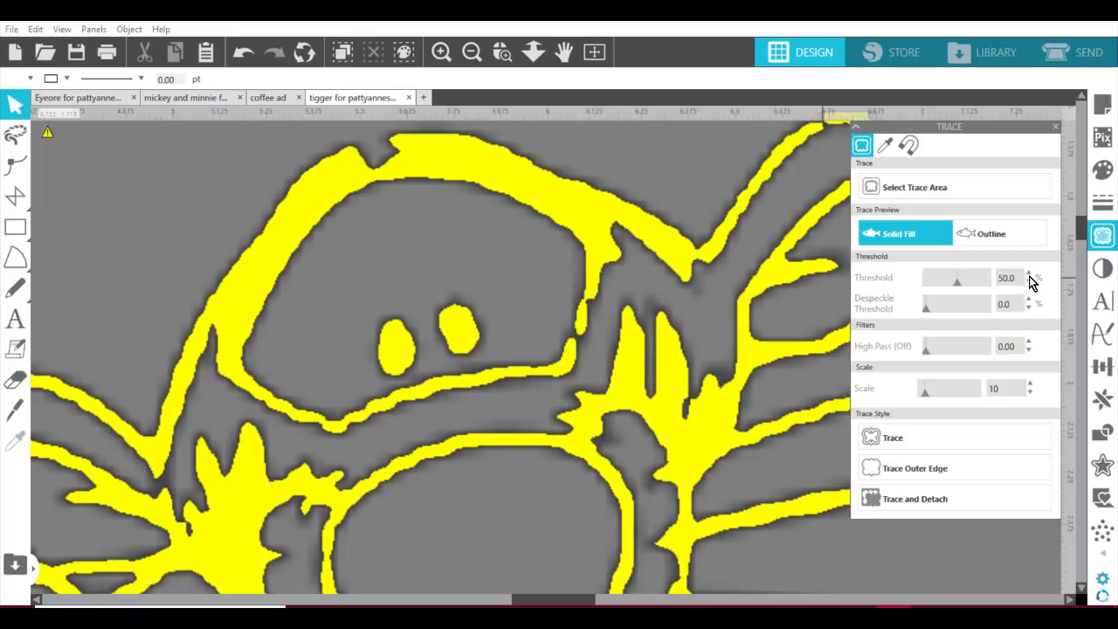
{"action": "left_click", "coordinate": [1028, 275]}
{"action": "left_click", "coordinate": [1028, 274]}
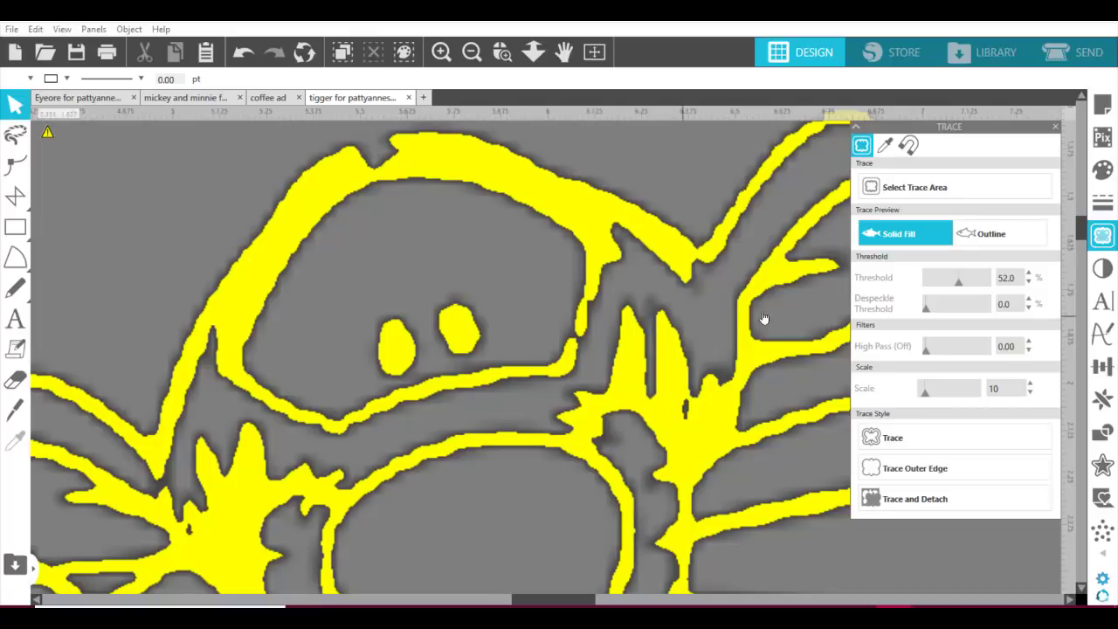
{"action": "left_click", "coordinate": [1029, 274]}
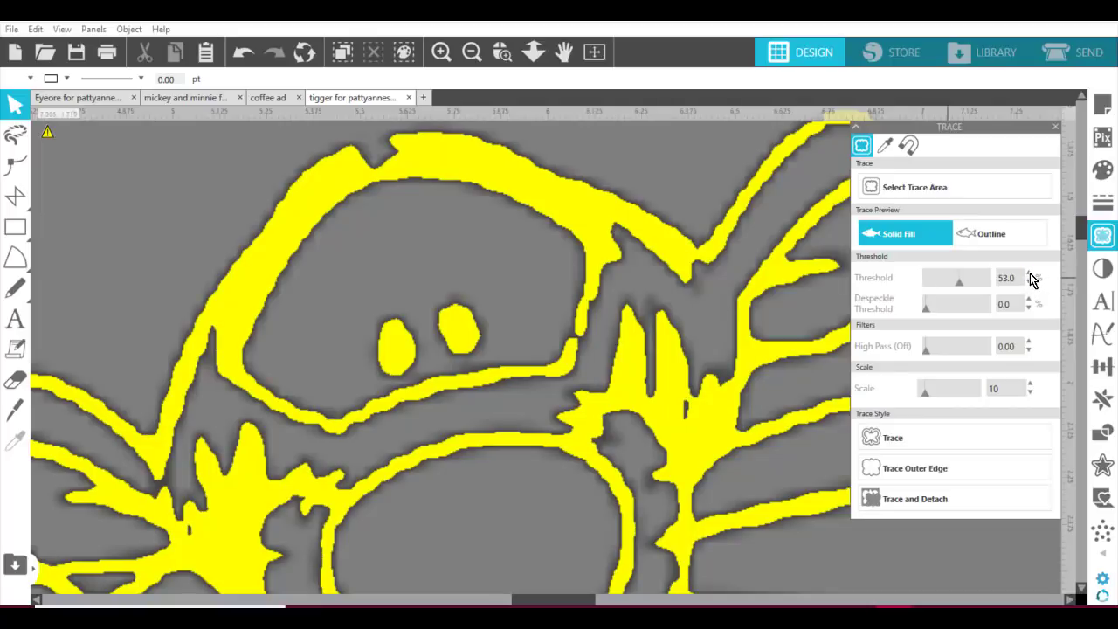
{"action": "left_click", "coordinate": [1029, 275]}
{"action": "left_click", "coordinate": [1029, 274]}
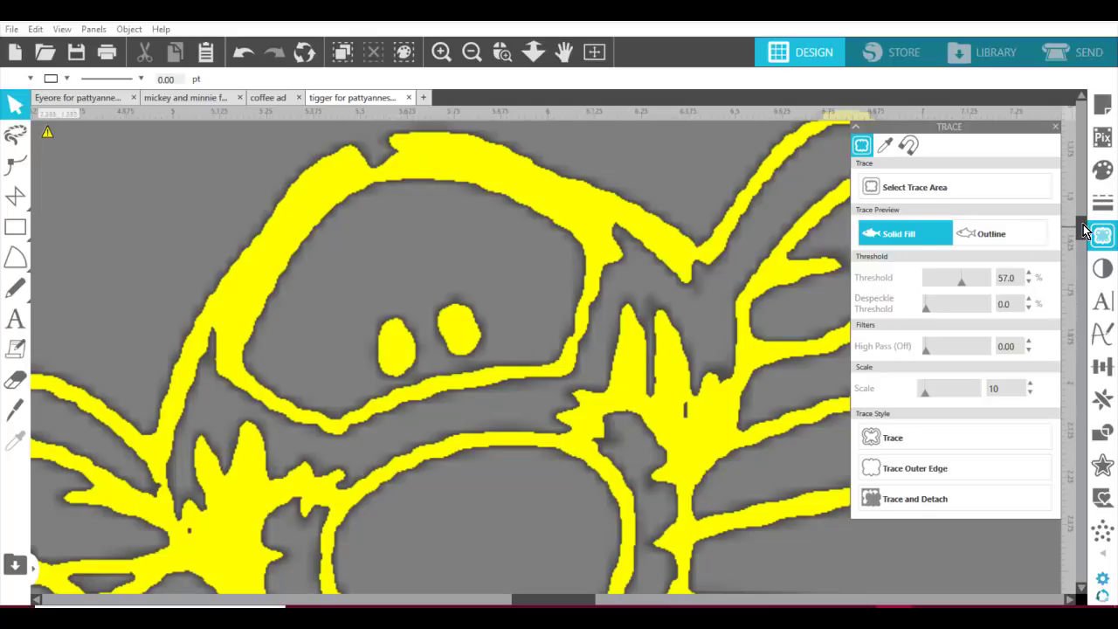
Step: Raise the trace threshold to 59% to thicken the thin line down Tigger's chest
{"action": "left_click_drag", "start_coordinate": [1083, 230], "coordinate": [1067, 312]}
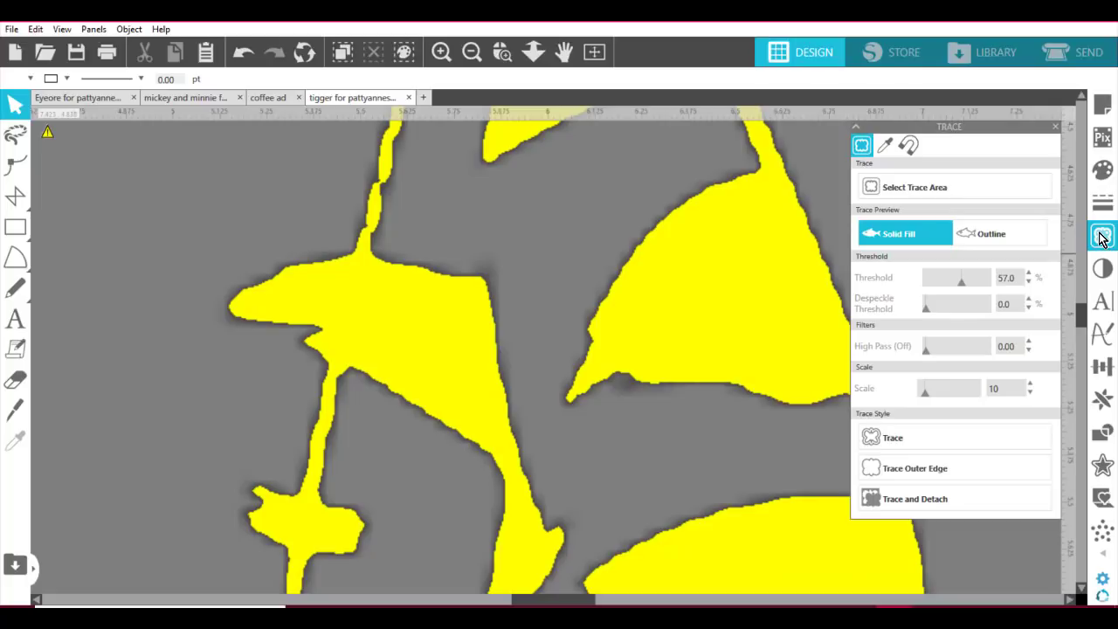
{"action": "left_click", "coordinate": [1029, 274]}
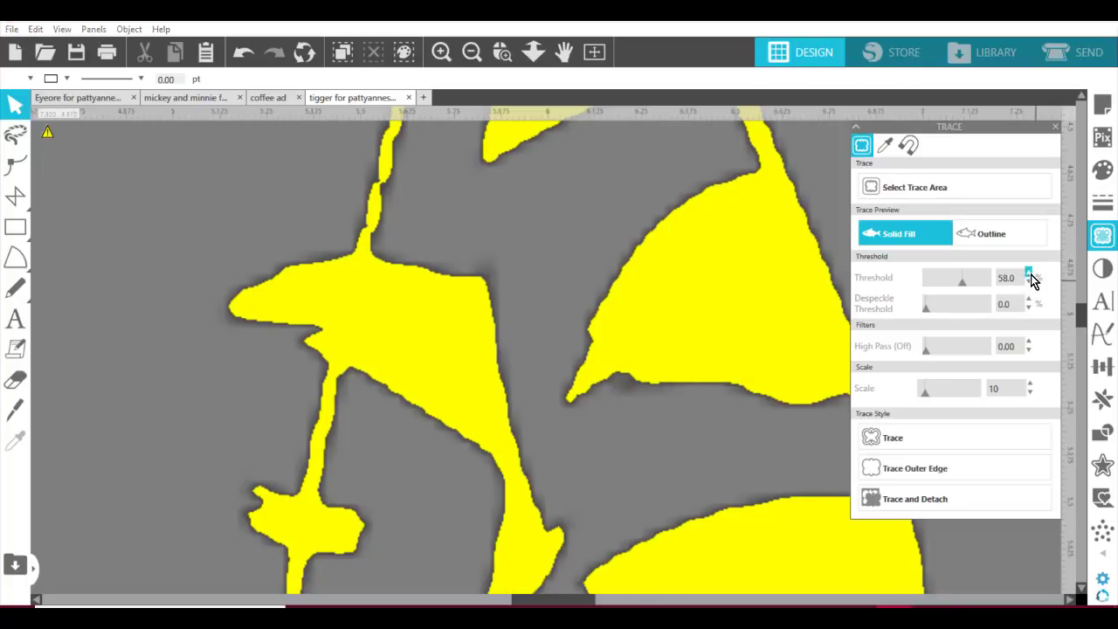
{"action": "left_click", "coordinate": [1028, 274]}
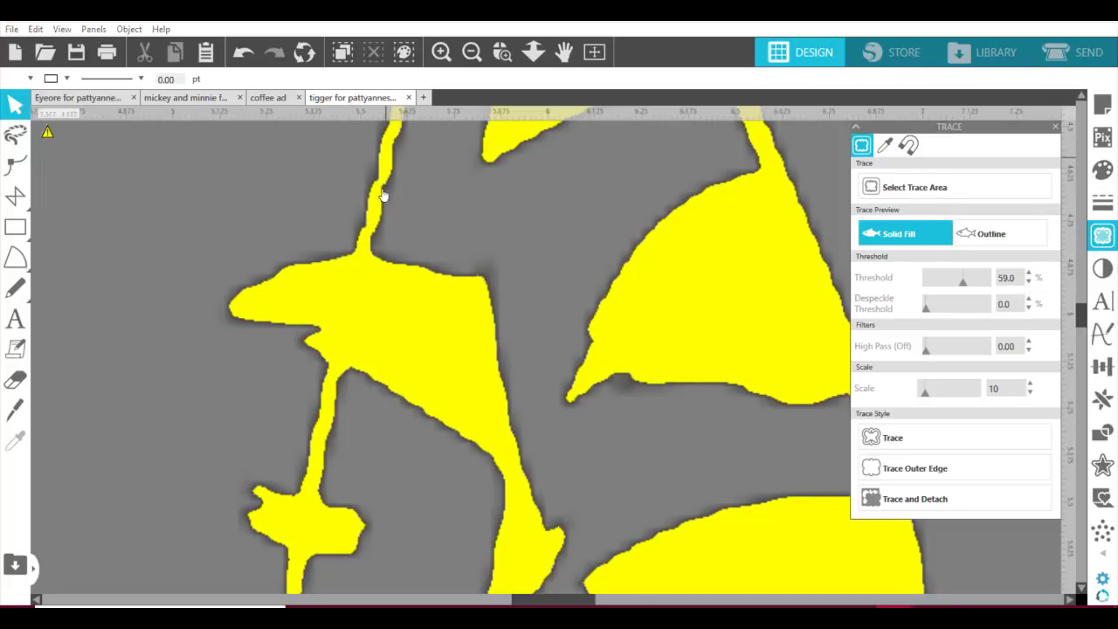
Step: Trace the full Tigger figure and move the original image off the mat, away from the traced outline
{"action": "left_click_drag", "start_coordinate": [1083, 321], "coordinate": [1096, 430]}
{"action": "left_click_drag", "start_coordinate": [550, 601], "coordinate": [660, 604]}
{"action": "scroll", "coordinate": [740, 464], "scroll_direction": "up", "scroll_amount": 5}
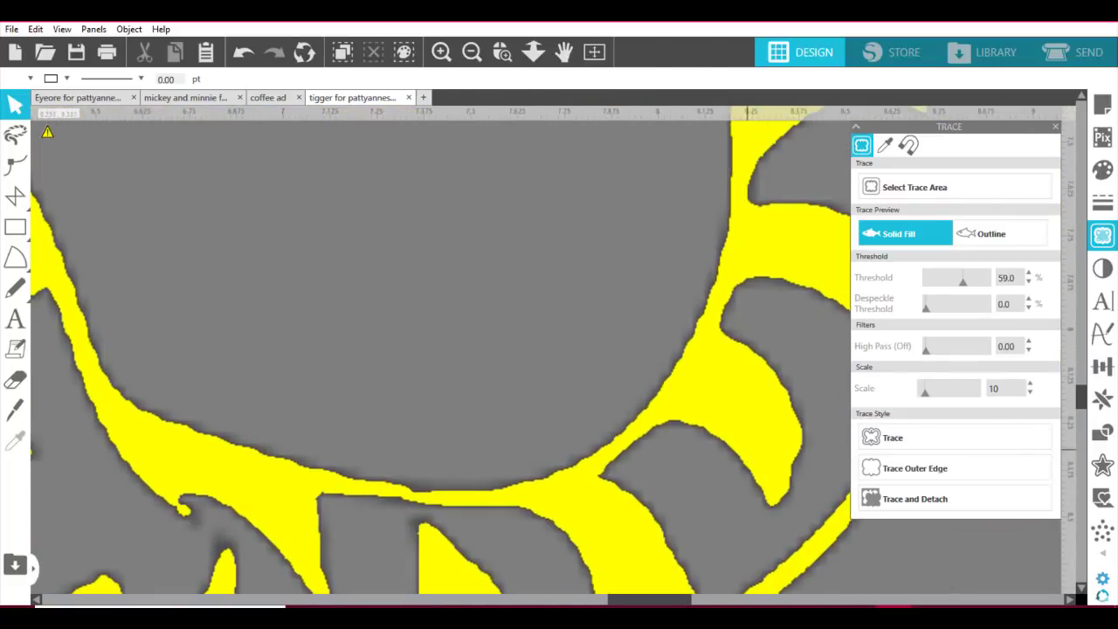
{"action": "left_click_drag", "start_coordinate": [643, 603], "coordinate": [708, 604]}
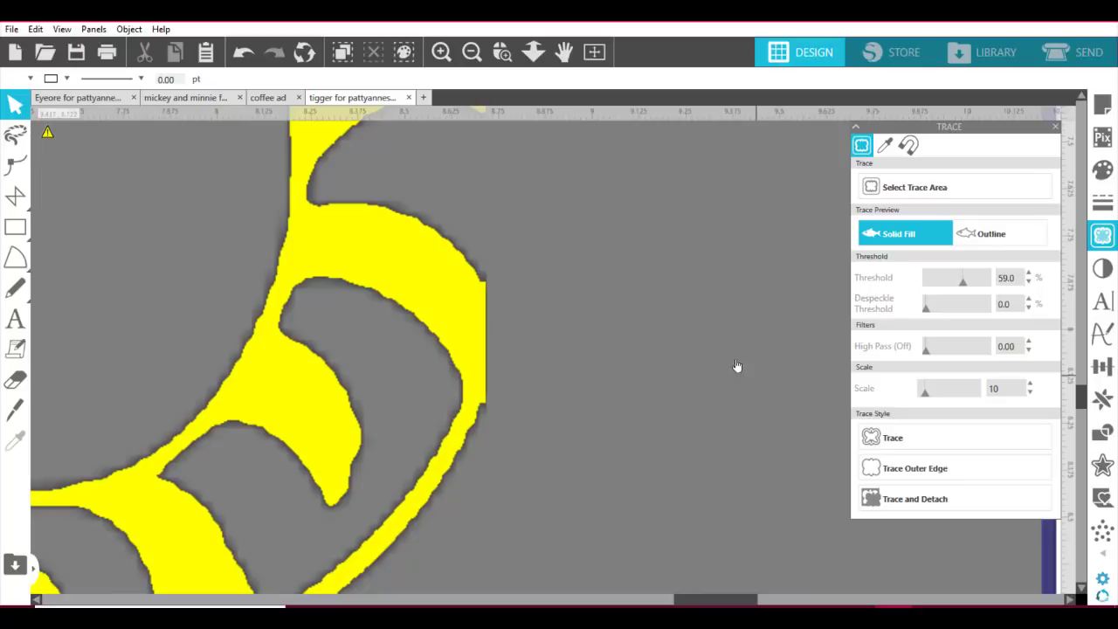
{"action": "left_click", "coordinate": [598, 57]}
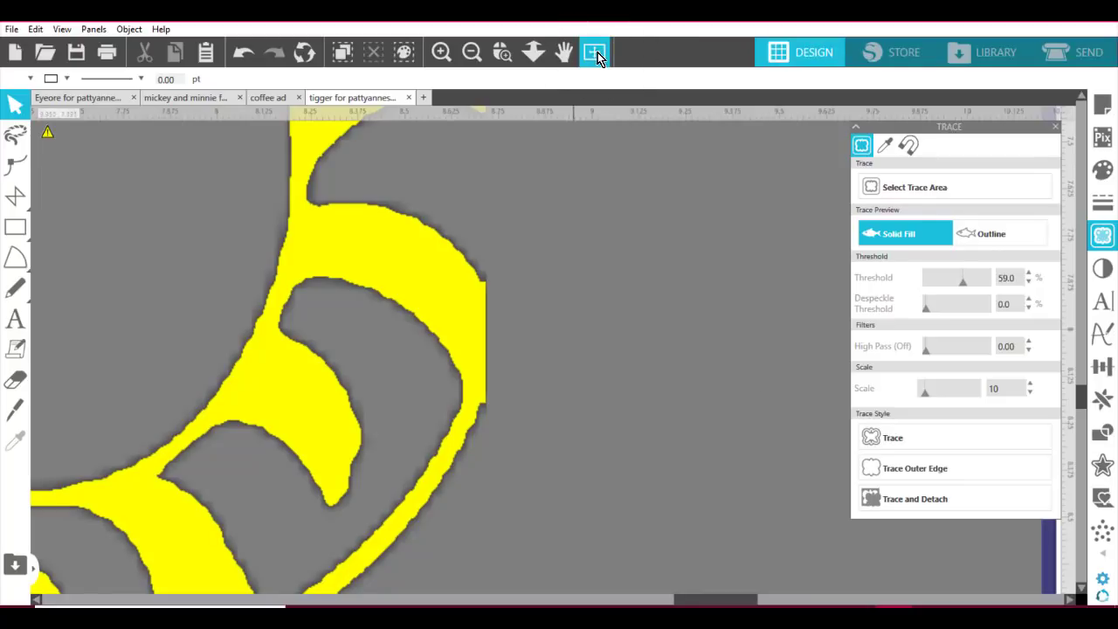
{"action": "left_click", "coordinate": [887, 444]}
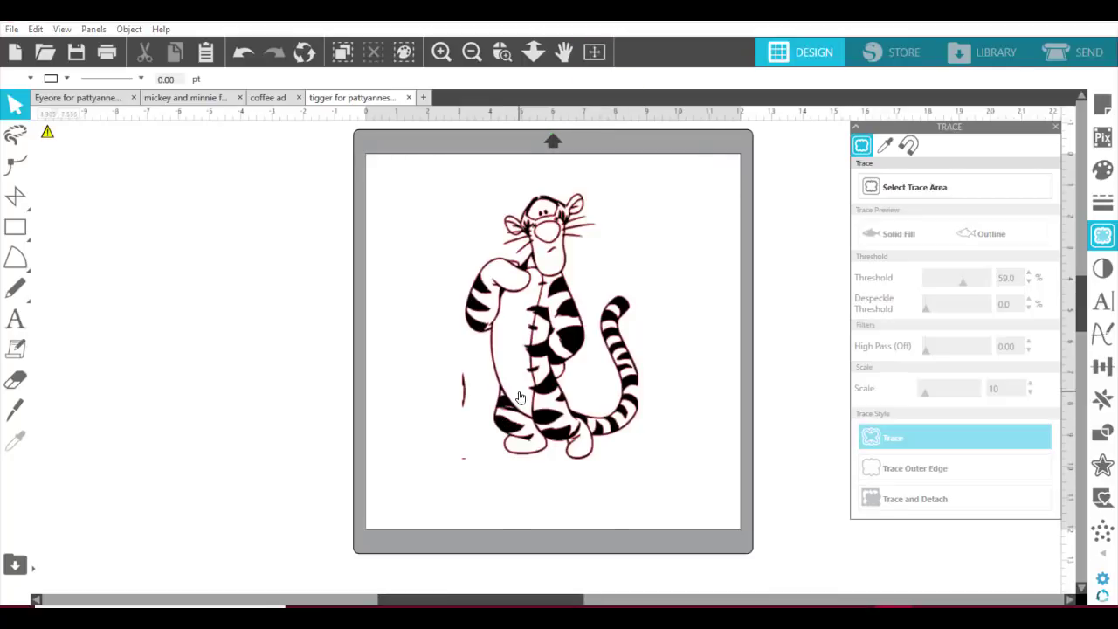
{"action": "left_click_drag", "start_coordinate": [548, 331], "coordinate": [207, 322]}
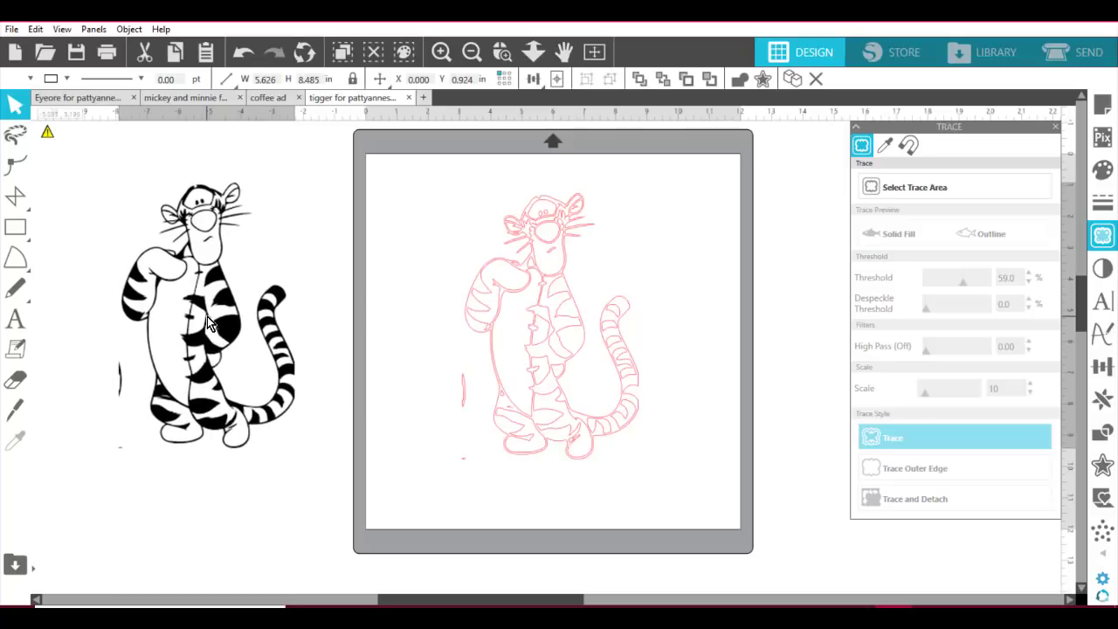
Step: Fill the traced Tigger outline on the mat with black
{"action": "left_click", "coordinate": [511, 286]}
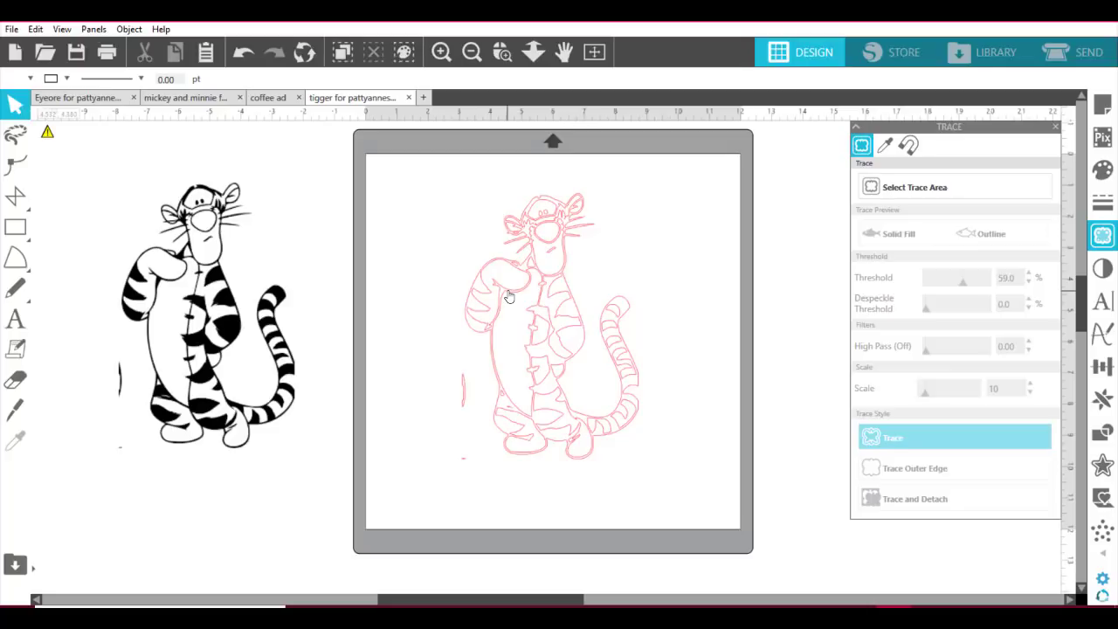
{"action": "left_click", "coordinate": [541, 199]}
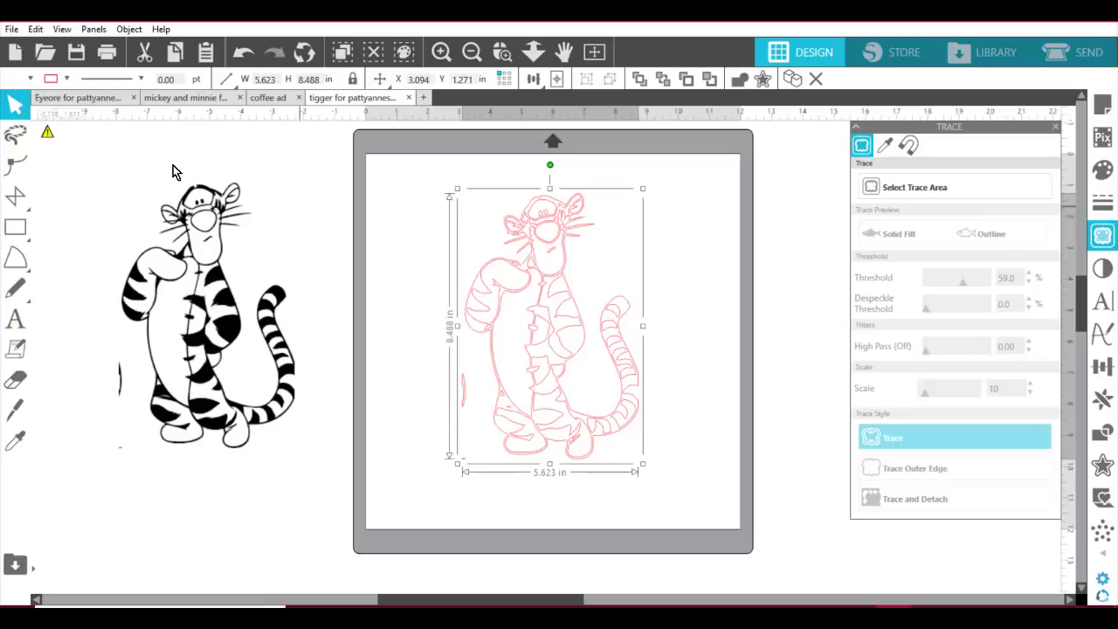
{"action": "left_click", "coordinate": [30, 79]}
{"action": "left_click", "coordinate": [104, 109]}
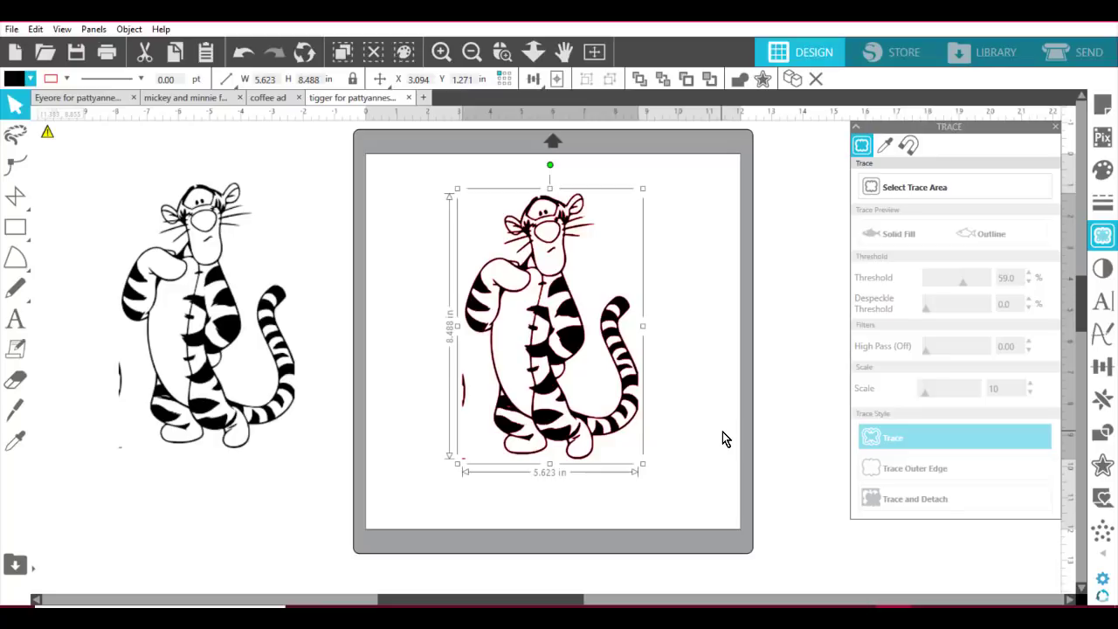
Step: Release the black trace's compound path and pull the solid outer silhouette away from the inner pieces
{"action": "left_click", "coordinate": [130, 29]}
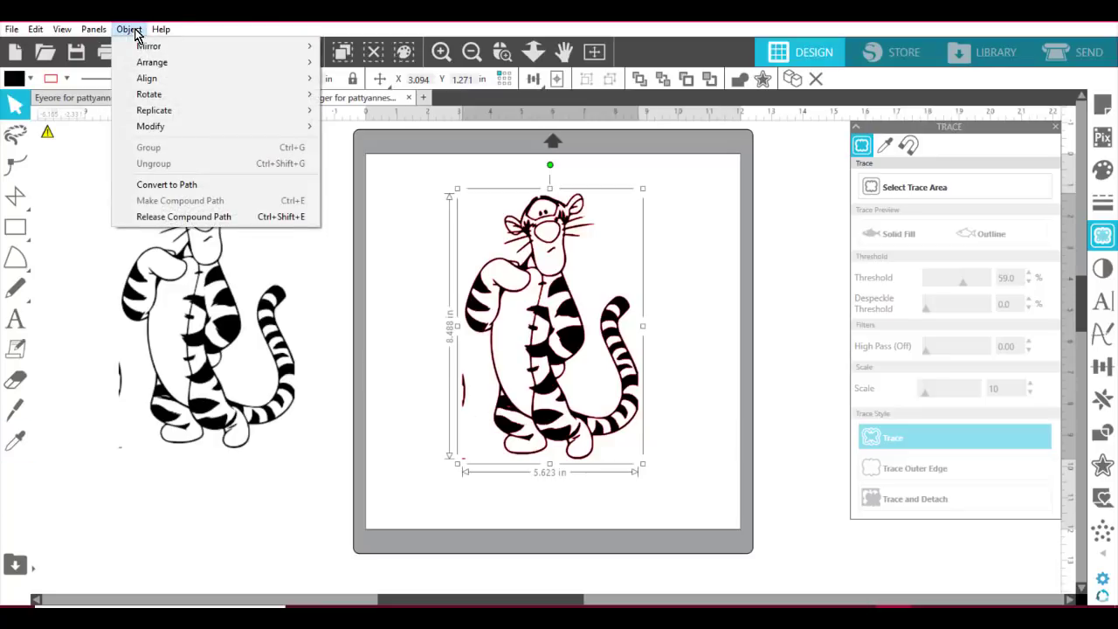
{"action": "left_click", "coordinate": [250, 220]}
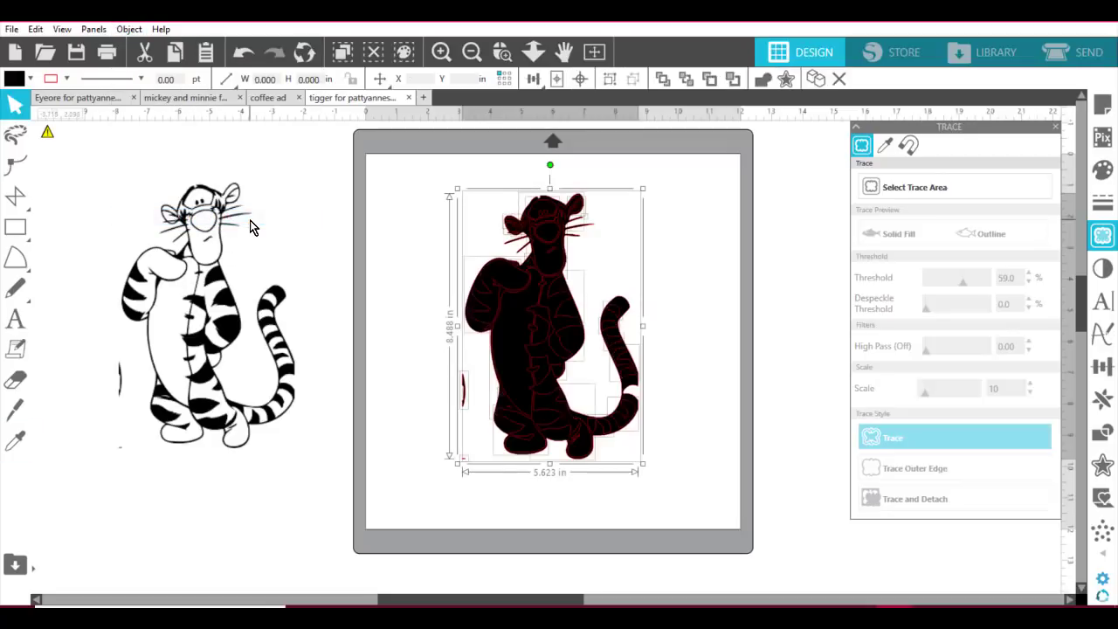
{"action": "left_click", "coordinate": [674, 240]}
{"action": "left_click_drag", "start_coordinate": [535, 205], "coordinate": [333, 206]}
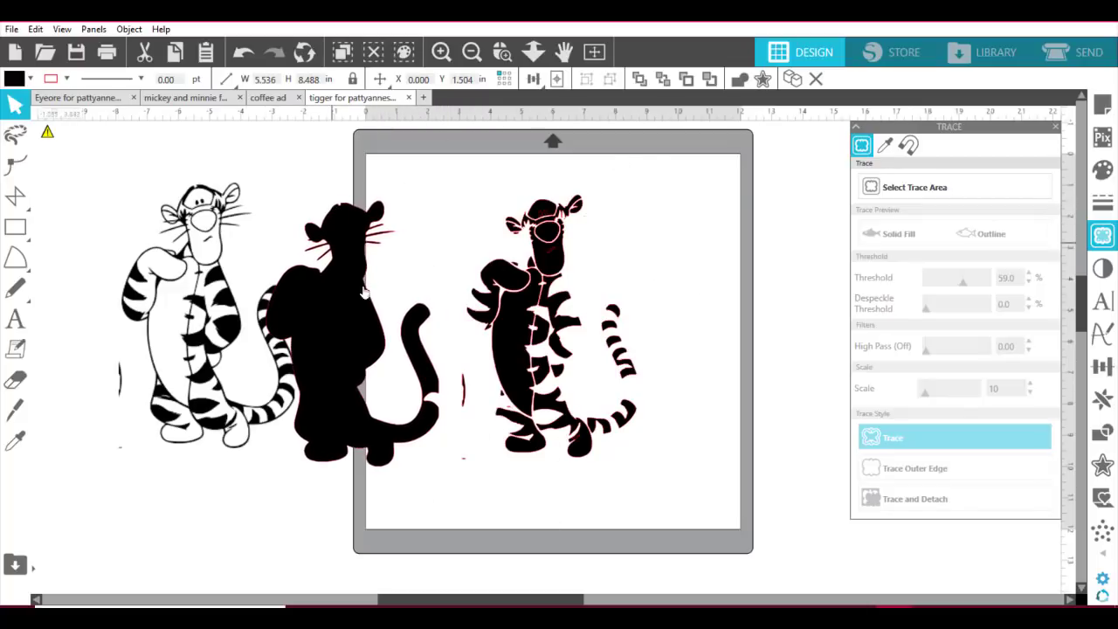
{"action": "left_click", "coordinate": [390, 293]}
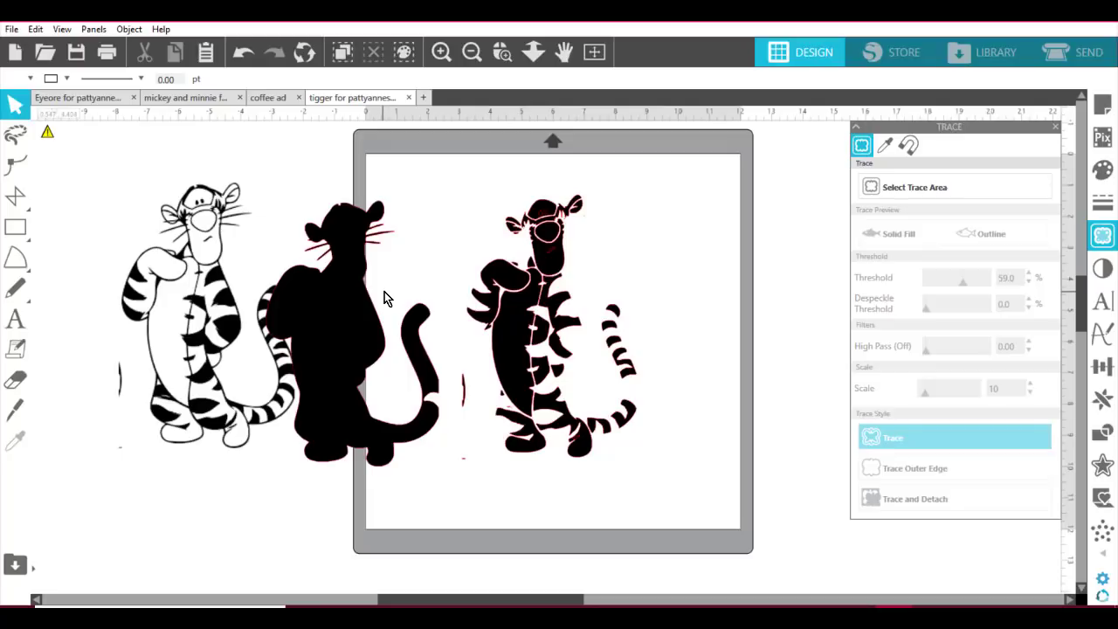
Step: Undo the silhouette move and the compound path release
{"action": "key", "text": "ctrl+z"}
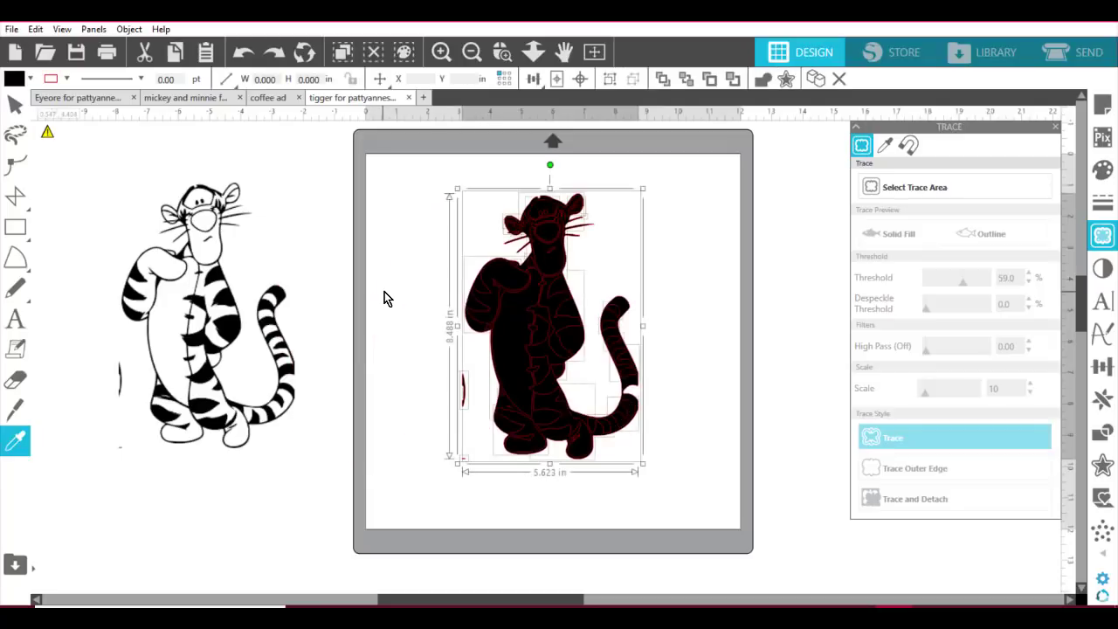
{"action": "key", "text": "ctrl+z"}
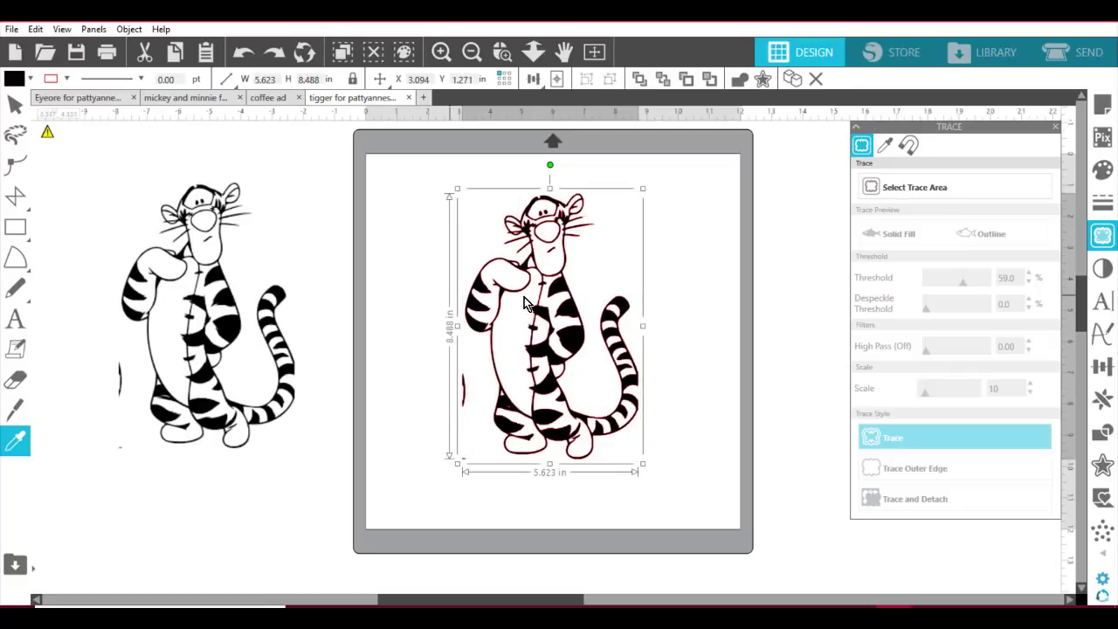
{"action": "key", "text": "Escape"}
Step: Reposition the traced Tigger on the mat and change its fill to light blue
{"action": "left_click_drag", "start_coordinate": [502, 210], "coordinate": [537, 247]}
{"action": "left_click", "coordinate": [687, 218]}
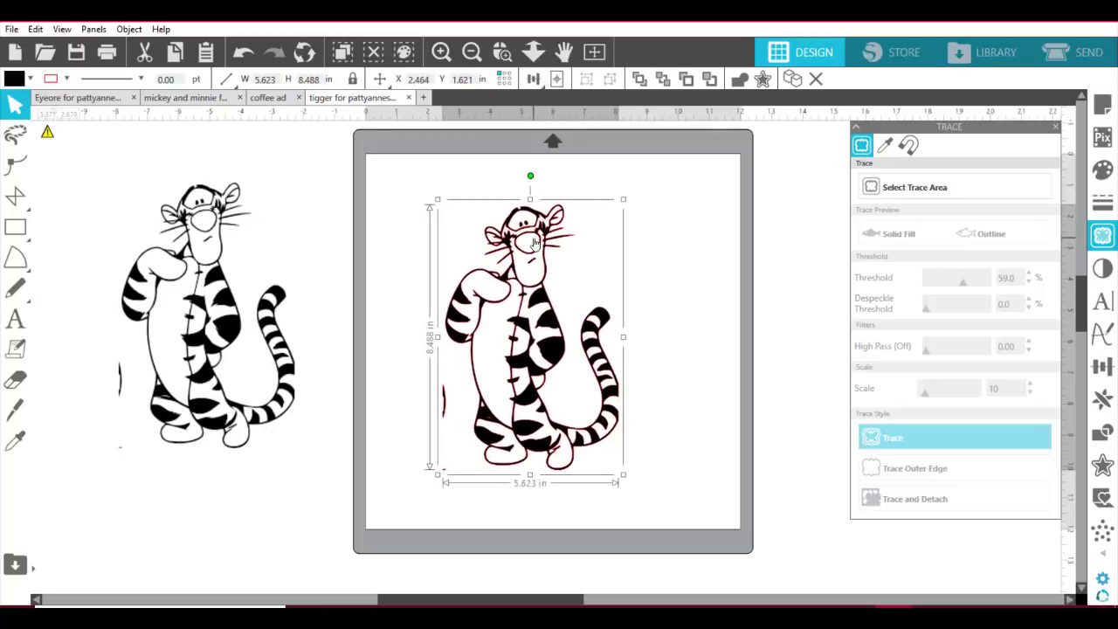
{"action": "left_click", "coordinate": [14, 80]}
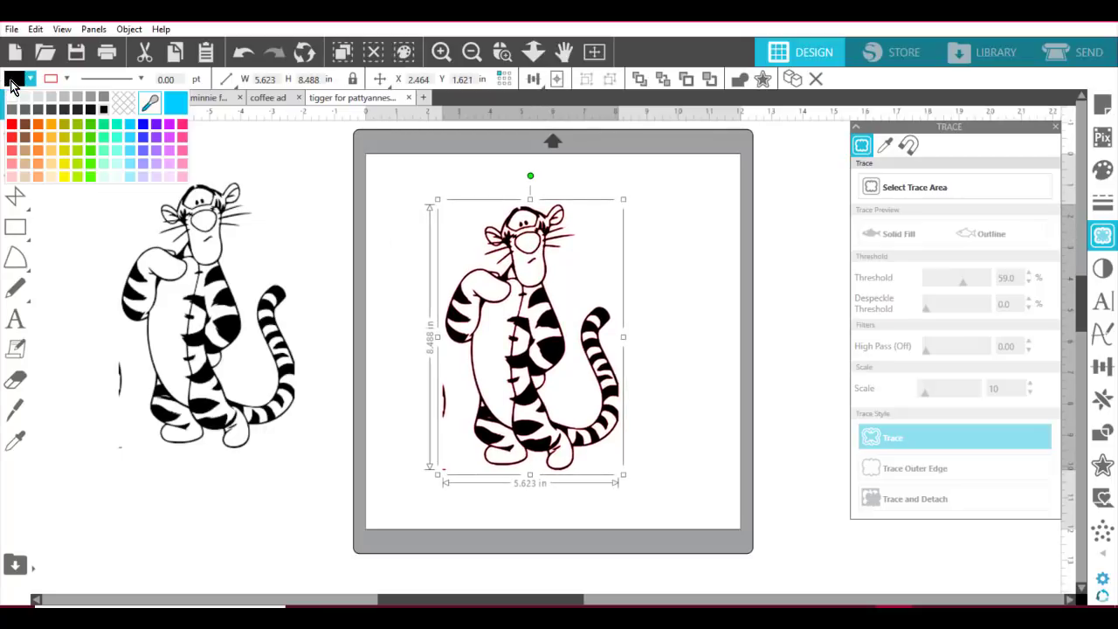
{"action": "left_click", "coordinate": [134, 178]}
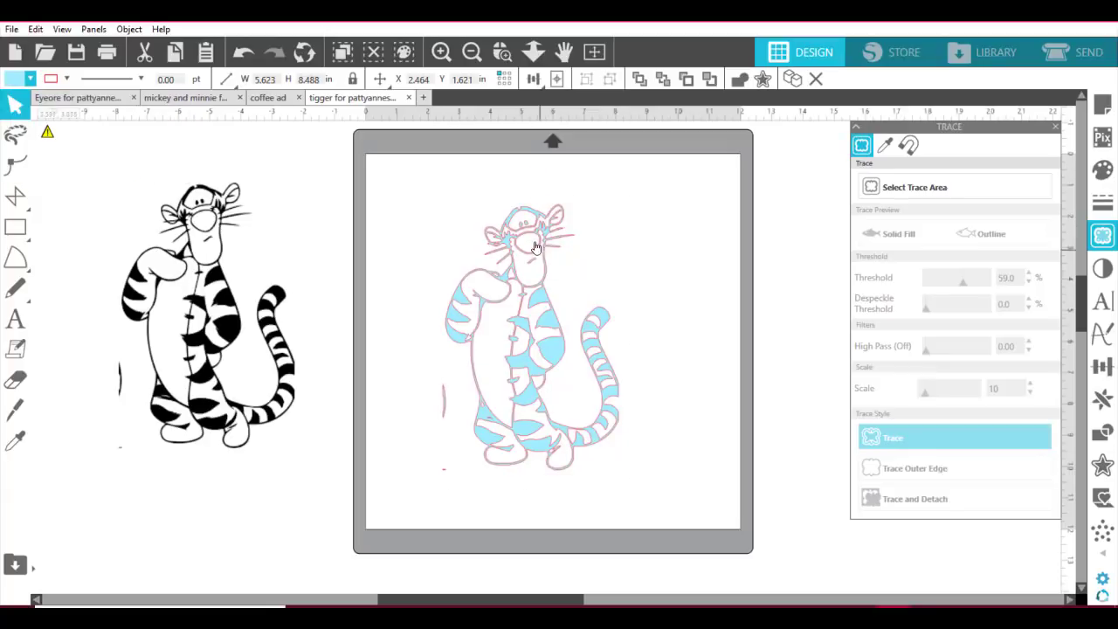
{"action": "left_click_drag", "start_coordinate": [530, 253], "coordinate": [529, 247]}
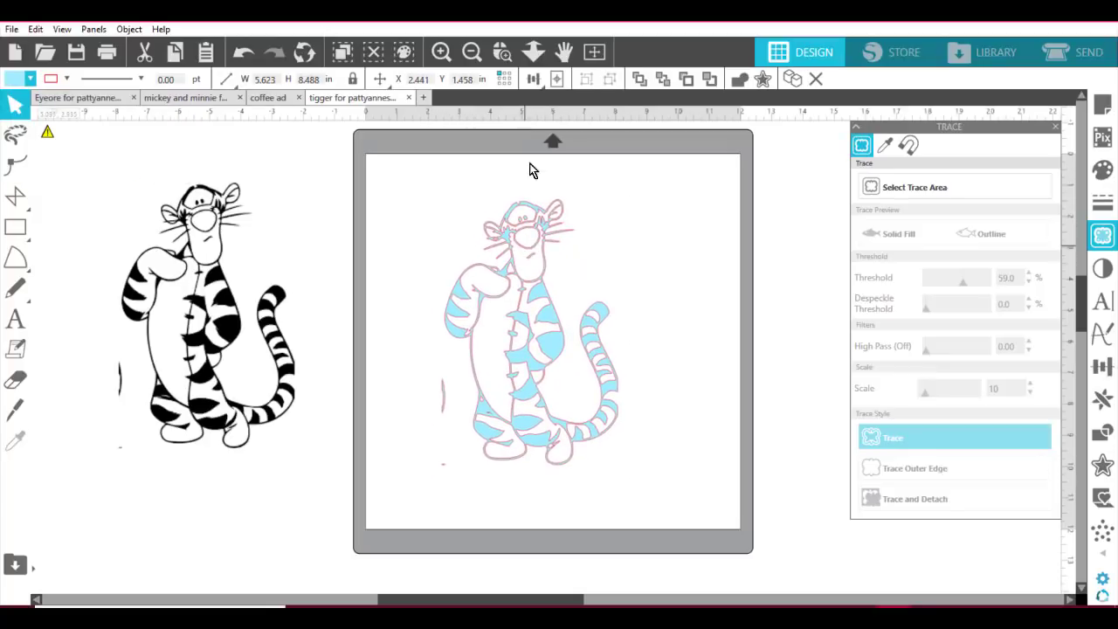
{"action": "left_click", "coordinate": [533, 171]}
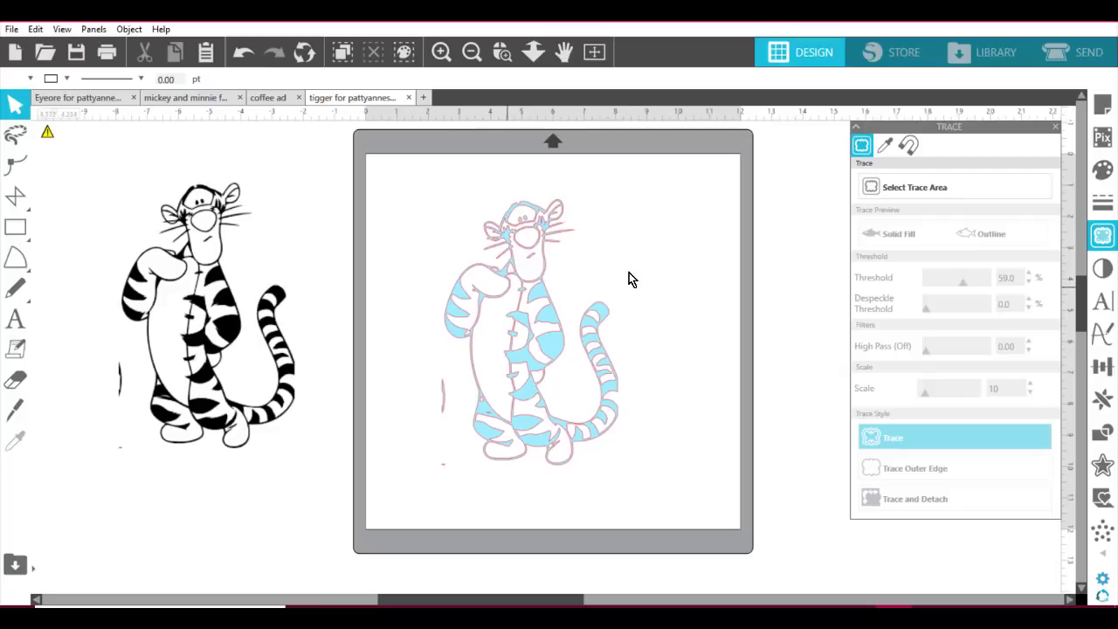
Step: Release the light blue trace's compound path and move the solid outer silhouette off the mat onto the original image
{"action": "left_click", "coordinate": [131, 31]}
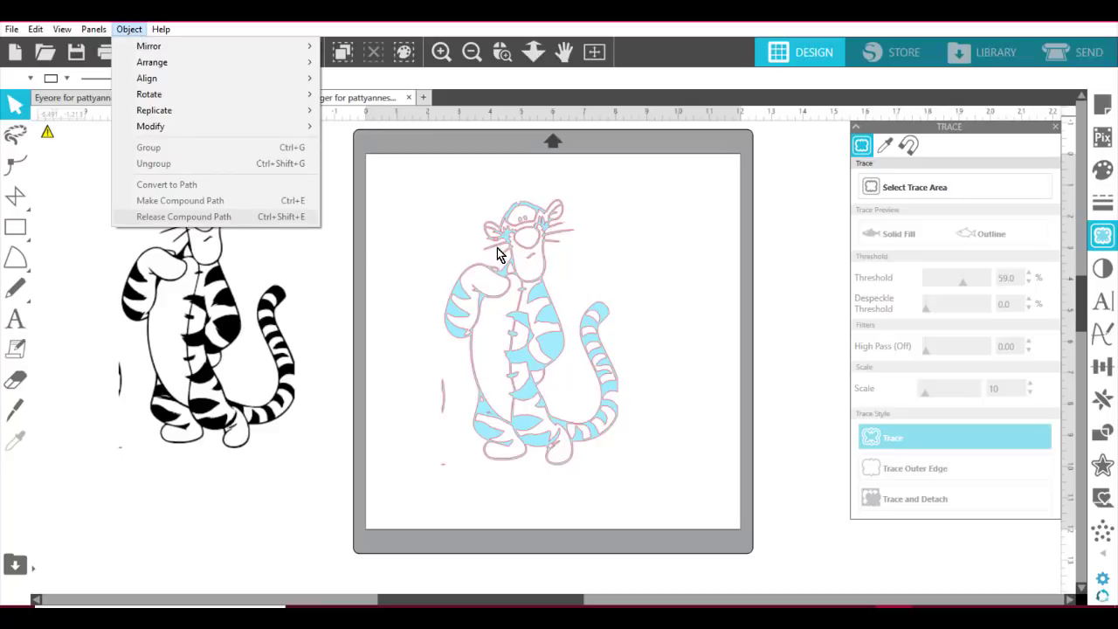
{"action": "left_click", "coordinate": [535, 255]}
{"action": "left_click", "coordinate": [129, 30]}
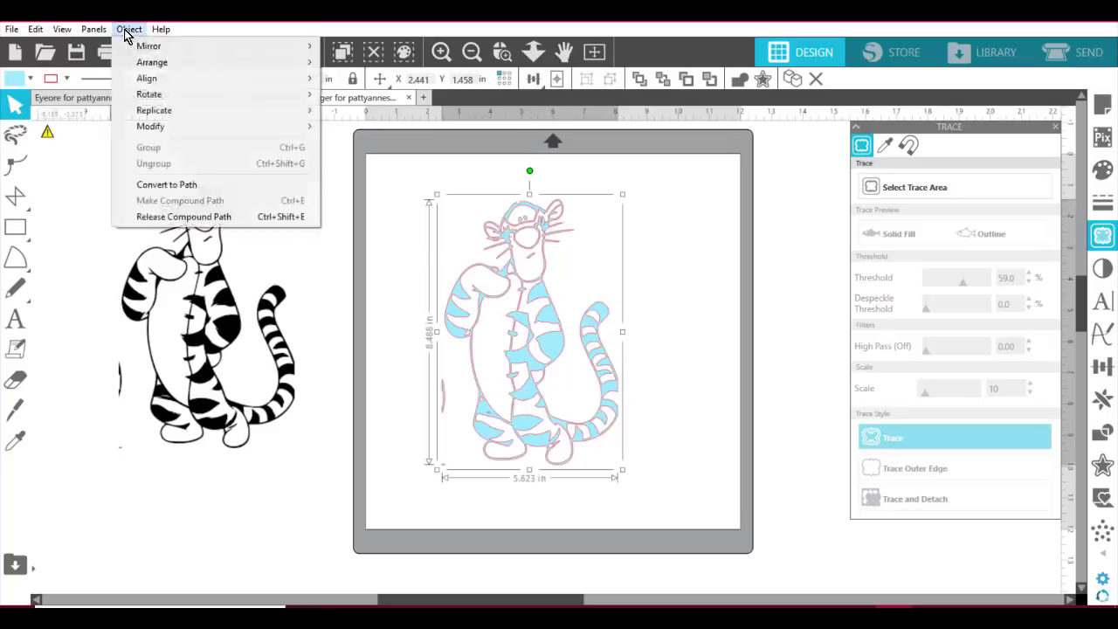
{"action": "left_click", "coordinate": [182, 216]}
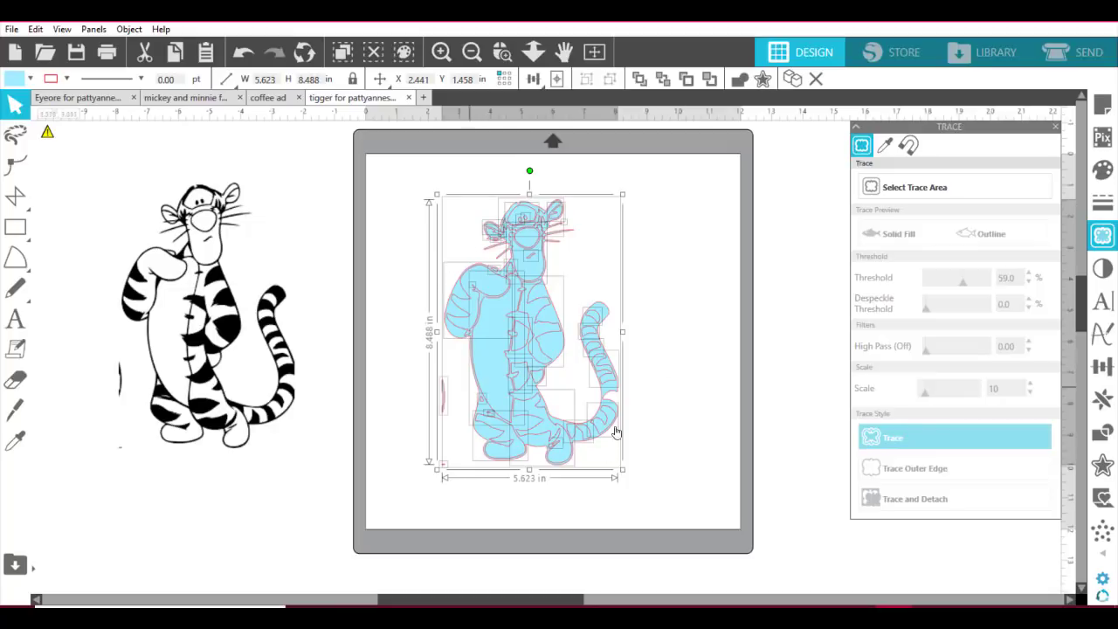
{"action": "left_click", "coordinate": [623, 214]}
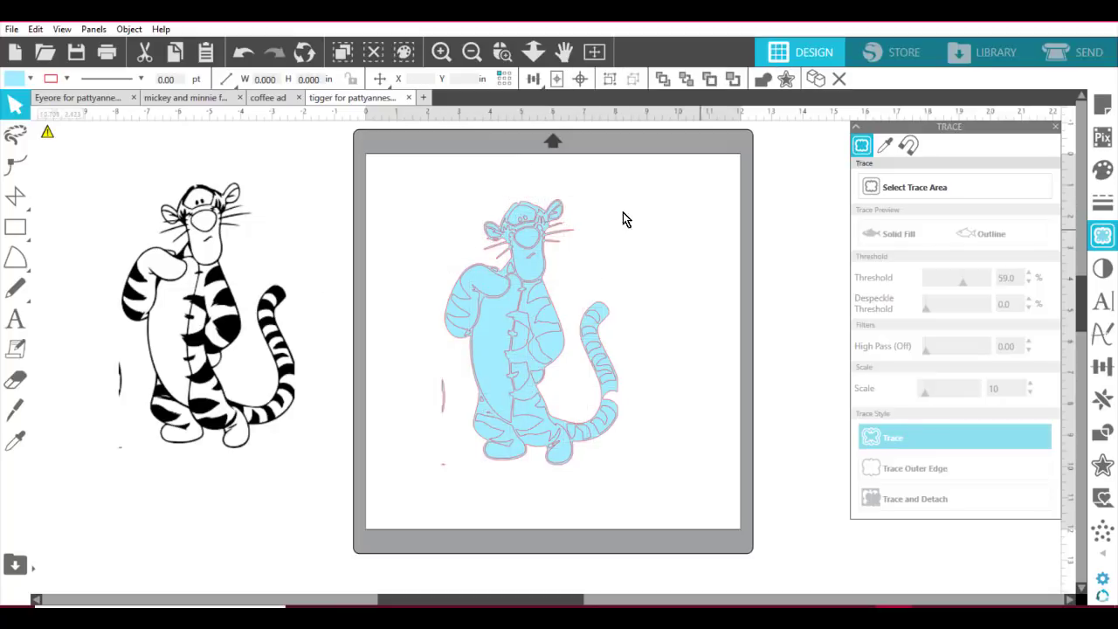
{"action": "mouse_move", "coordinate": [531, 209]}
{"action": "left_mouse_down"}
{"action": "mouse_move", "coordinate": [324, 174]}
{"action": "mouse_move", "coordinate": [217, 211]}
{"action": "mouse_move", "coordinate": [178, 251]}
{"action": "mouse_move", "coordinate": [251, 211]}
{"action": "mouse_move", "coordinate": [228, 186]}
{"action": "left_mouse_up"}
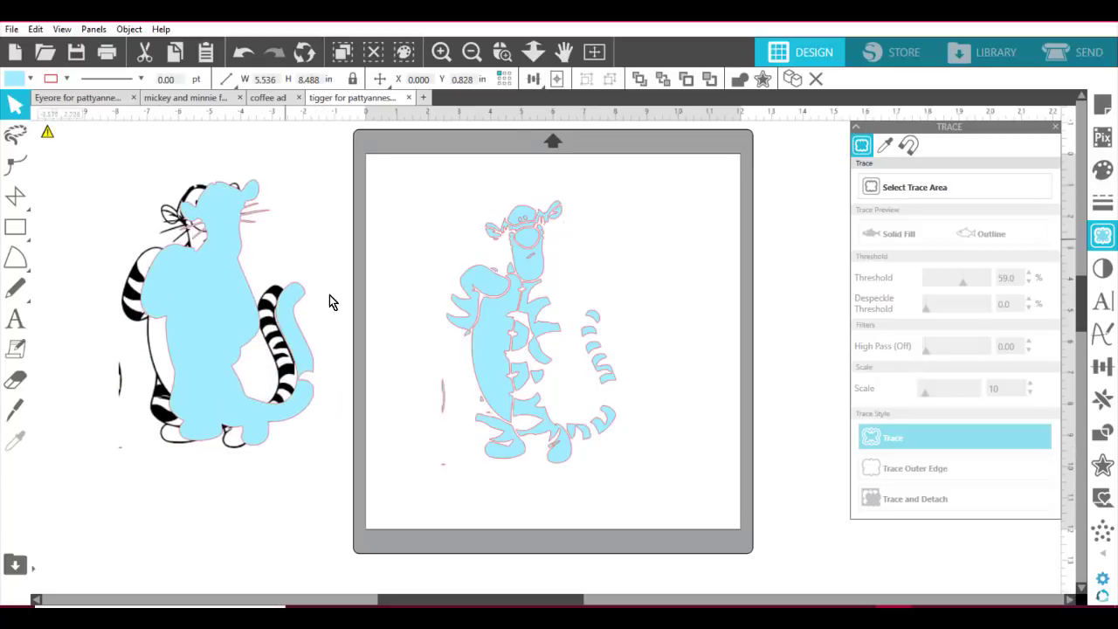
{"action": "left_click", "coordinate": [434, 450]}
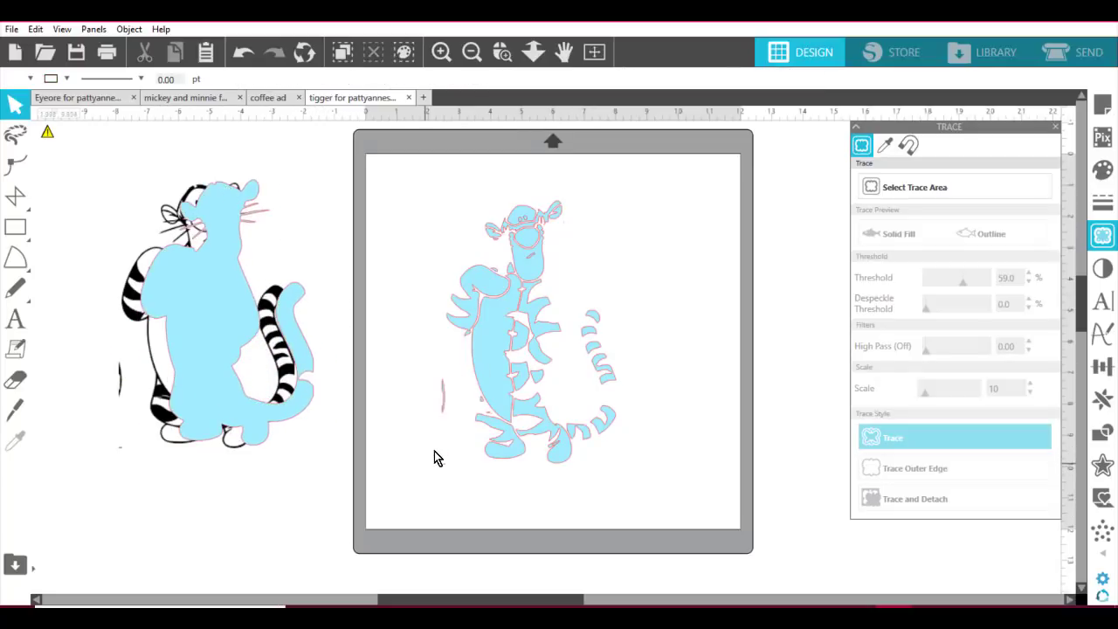
Step: Delete the stray thin vertical line beside Tigger's body and the small dash below it
{"action": "left_click", "coordinate": [446, 396]}
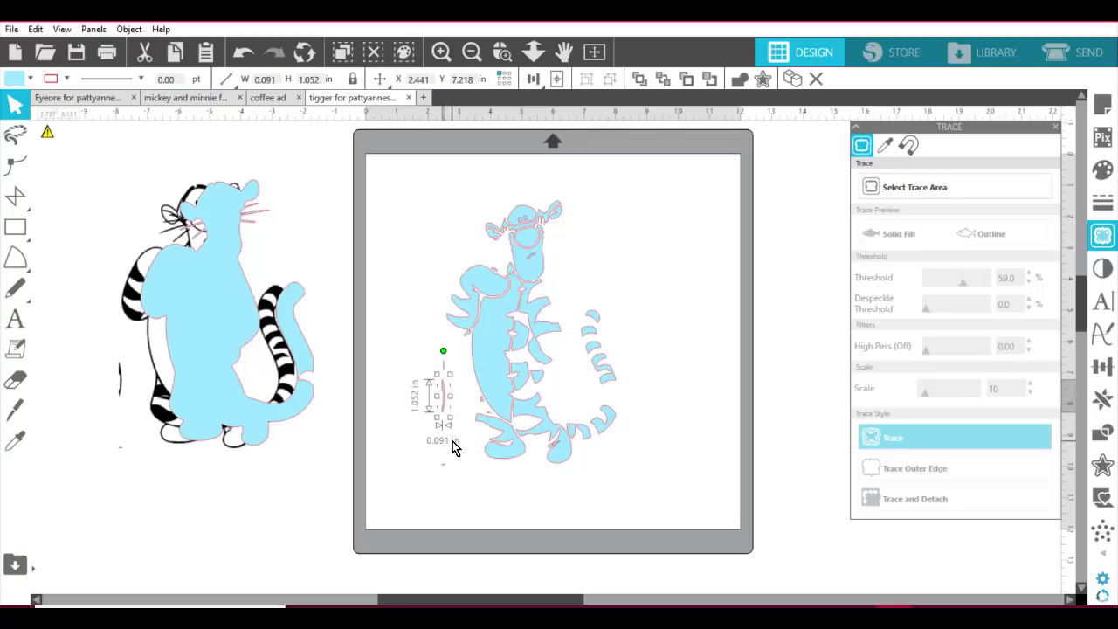
{"action": "key", "text": "Delete"}
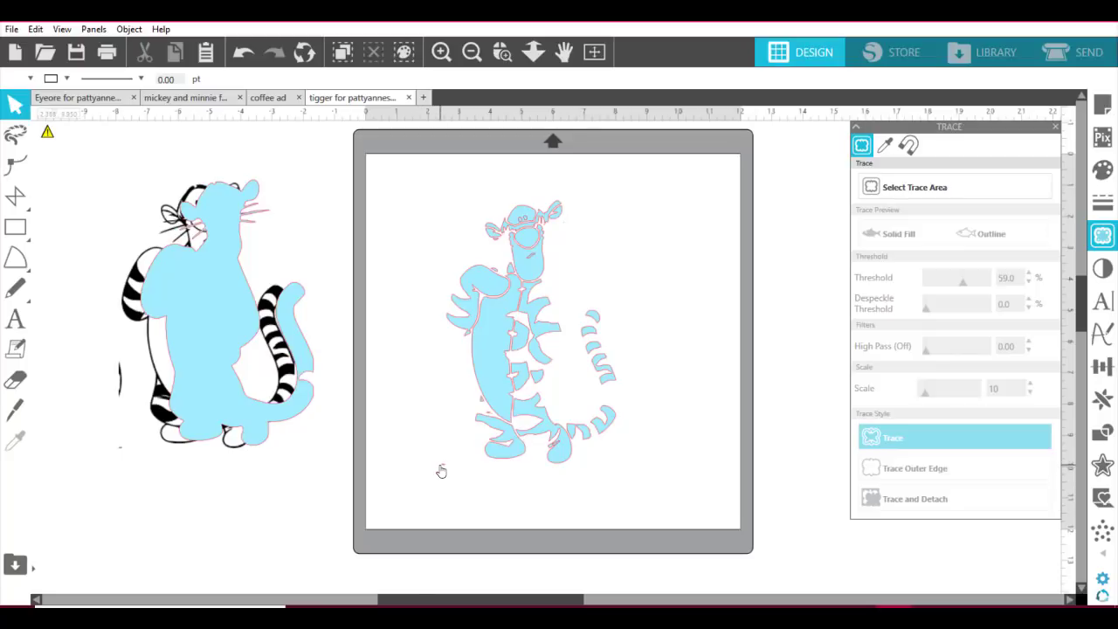
{"action": "left_click", "coordinate": [444, 471]}
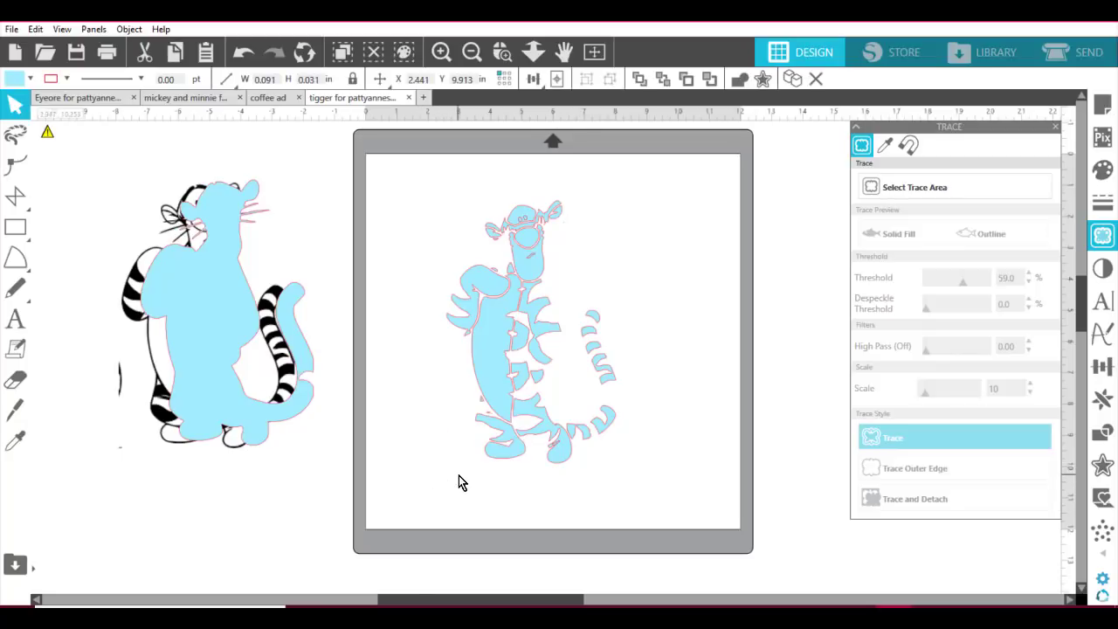
{"action": "key", "text": "Delete"}
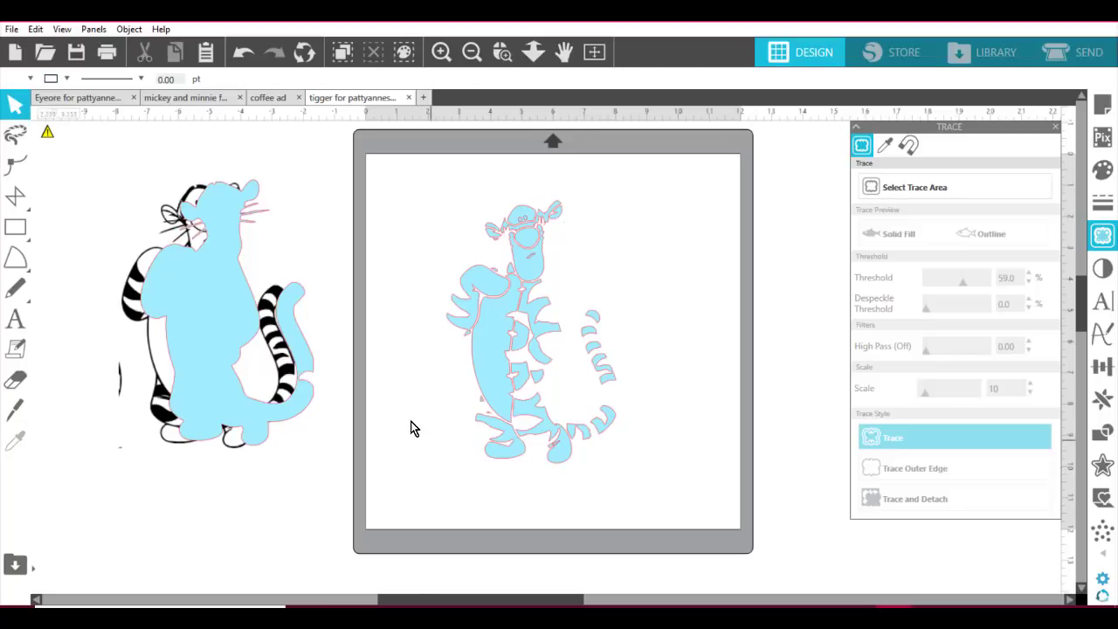
Step: Delete the two tiny stray specks between Tigger's belly and the leg piece below it
{"action": "left_click", "coordinate": [501, 55]}
{"action": "left_click_drag", "start_coordinate": [440, 312], "coordinate": [705, 514]}
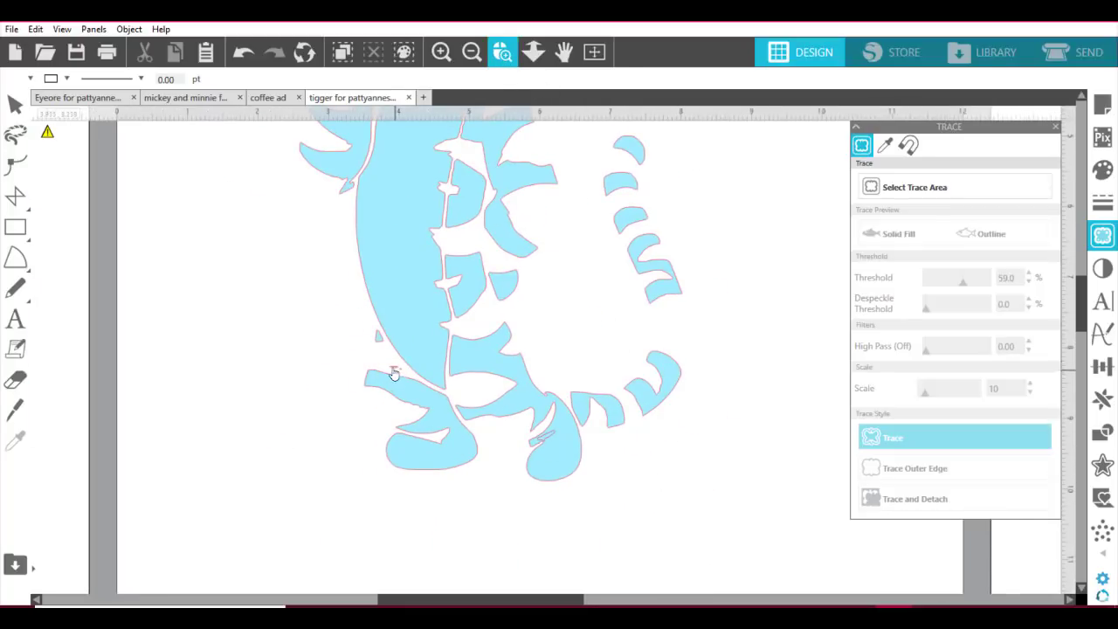
{"action": "left_click", "coordinate": [393, 373]}
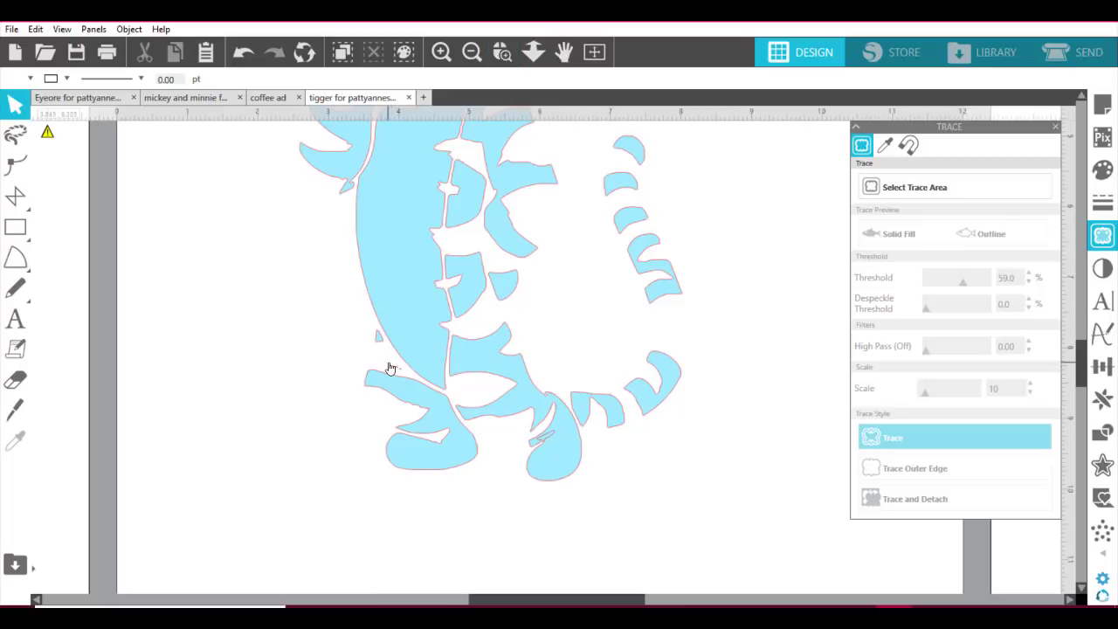
{"action": "left_click", "coordinate": [393, 373]}
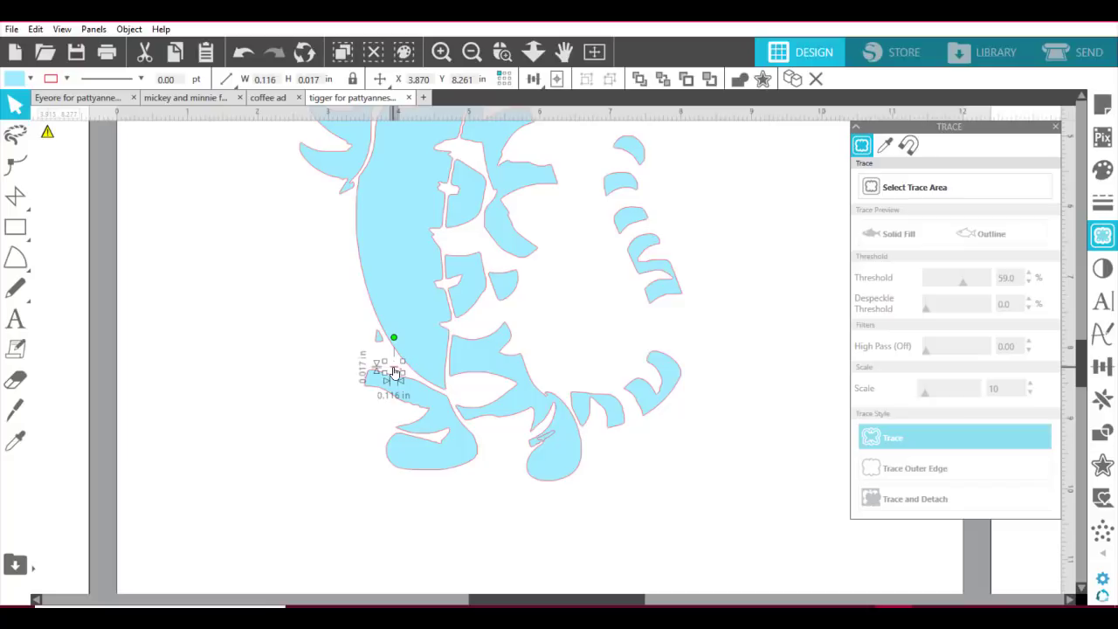
{"action": "key", "text": "Delete"}
{"action": "left_click", "coordinate": [401, 376]}
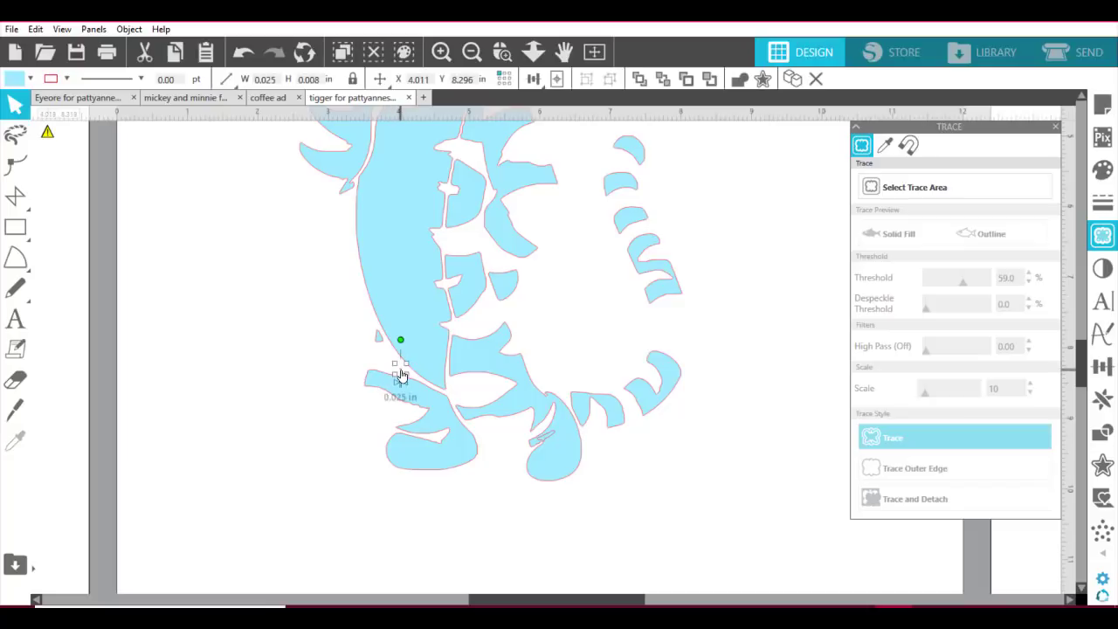
{"action": "key", "text": "Delete"}
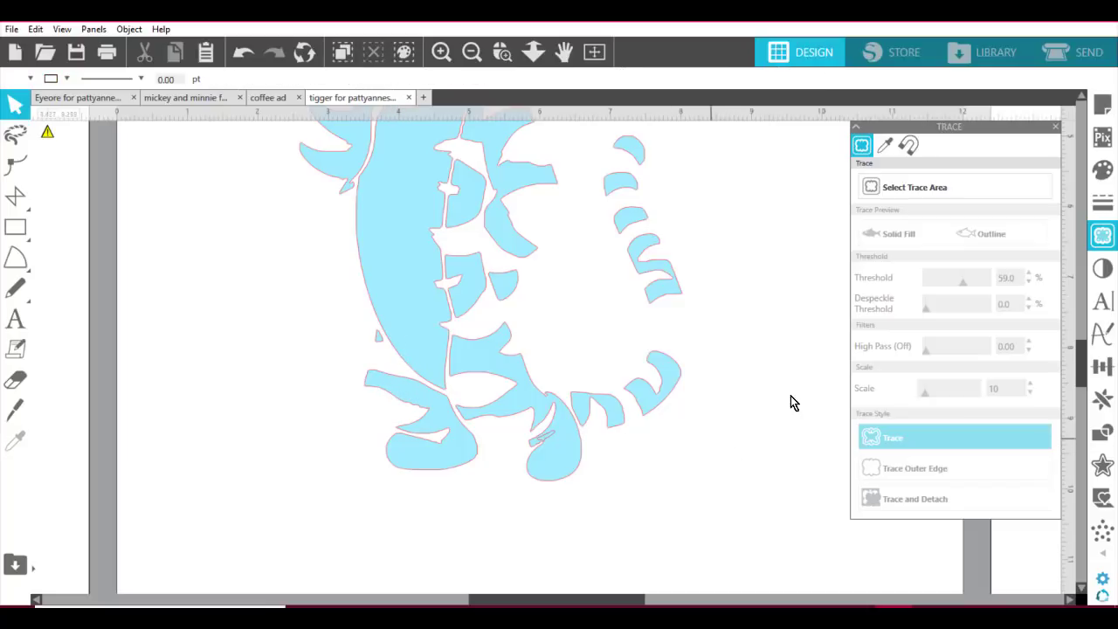
Step: Delete the three tiny stray specks around Tigger's head, near the ears and cheeks
{"action": "scroll", "coordinate": [792, 394], "scroll_direction": "up", "scroll_amount": 5}
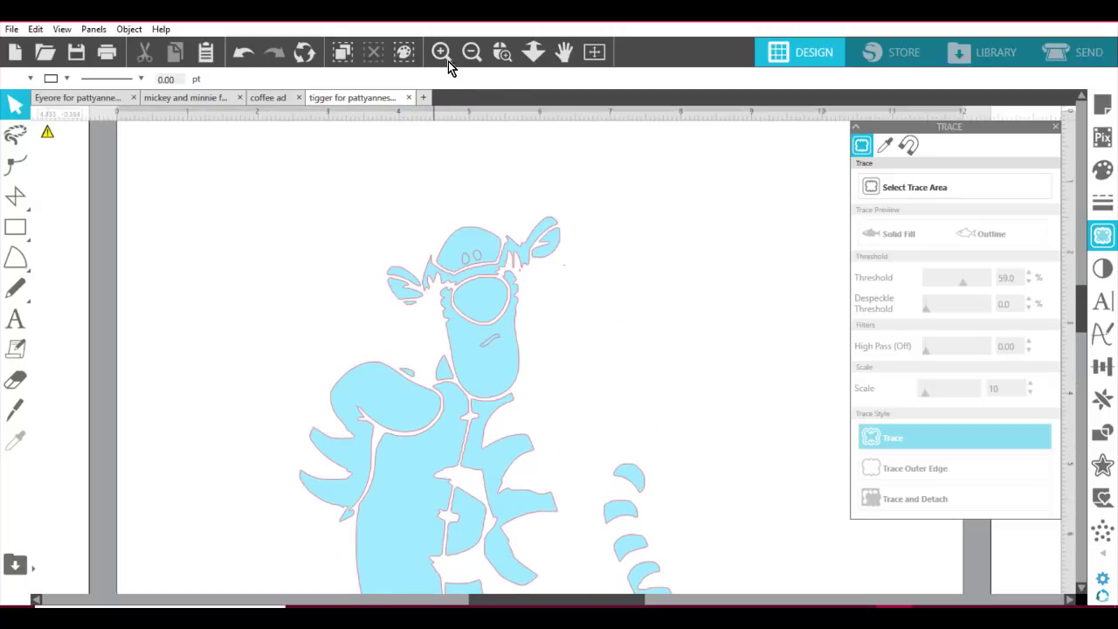
{"action": "left_click", "coordinate": [495, 48]}
{"action": "left_click_drag", "start_coordinate": [569, 274], "coordinate": [644, 320]}
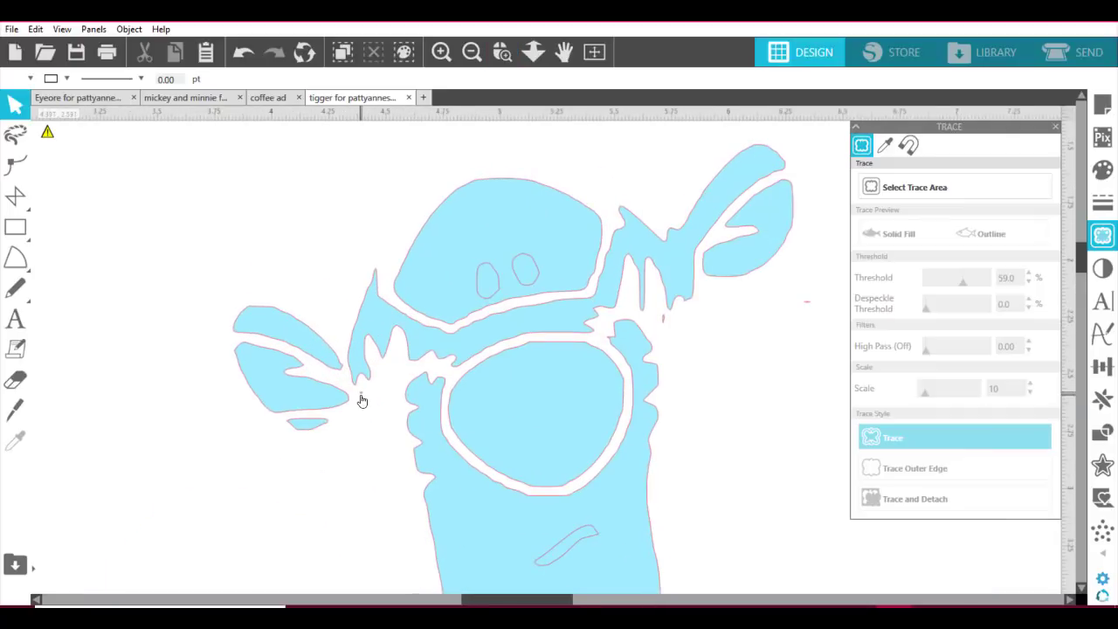
{"action": "left_click", "coordinate": [363, 400]}
{"action": "key", "text": "Delete"}
{"action": "left_click", "coordinate": [655, 322]}
{"action": "key", "text": "Delete"}
{"action": "left_click", "coordinate": [809, 303]}
{"action": "key", "text": "Delete"}
Step: Delete the stray sliver shape overlapping the upper part of Tigger's foot nearest the tail
{"action": "scroll", "coordinate": [765, 392], "scroll_direction": "down", "scroll_amount": 8}
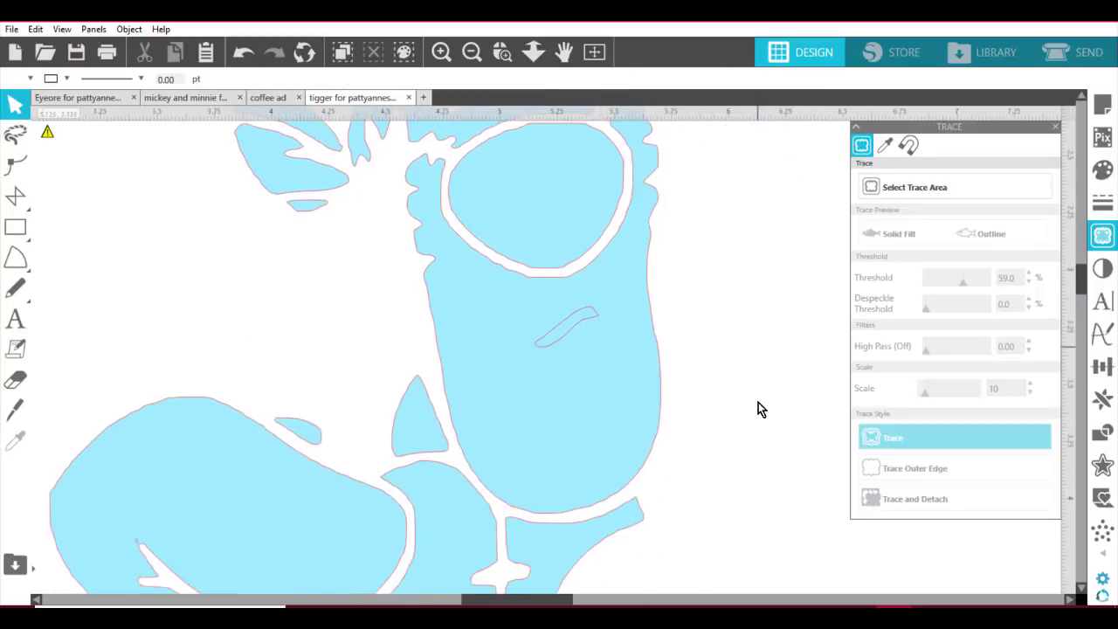
{"action": "scroll", "coordinate": [758, 409], "scroll_direction": "down", "scroll_amount": 4}
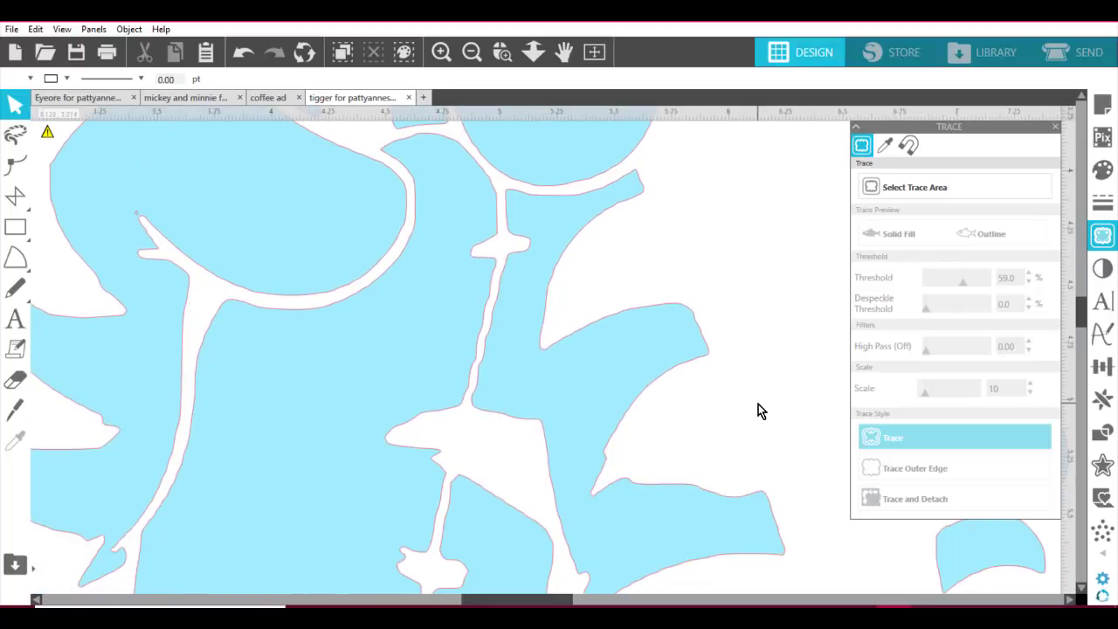
{"action": "scroll", "coordinate": [759, 410], "scroll_direction": "down", "scroll_amount": 6}
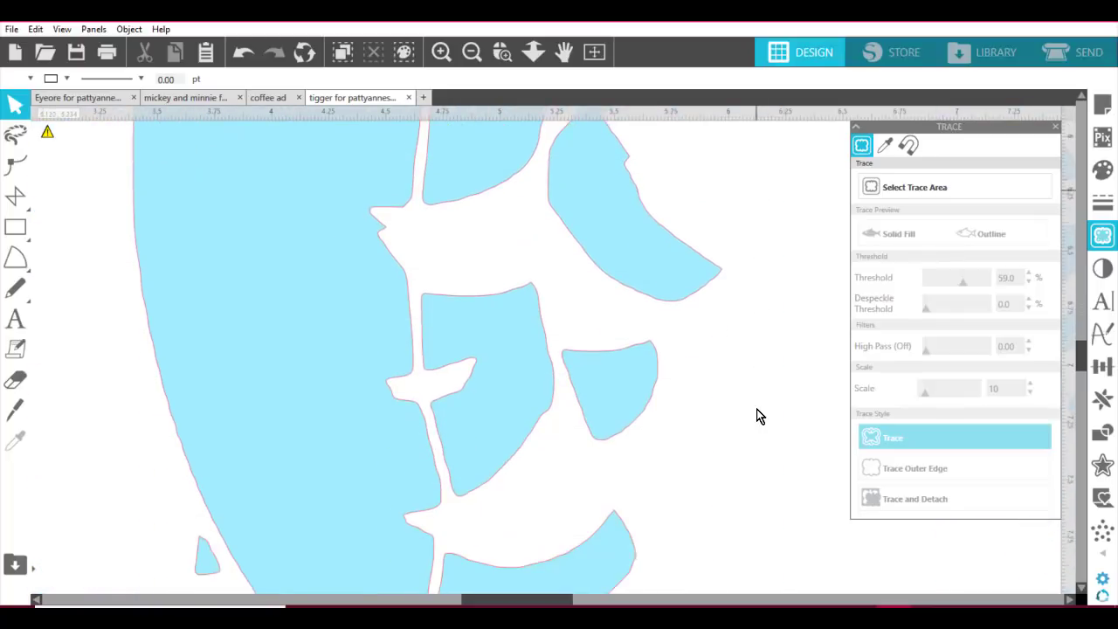
{"action": "scroll", "coordinate": [758, 417], "scroll_direction": "down", "scroll_amount": 6}
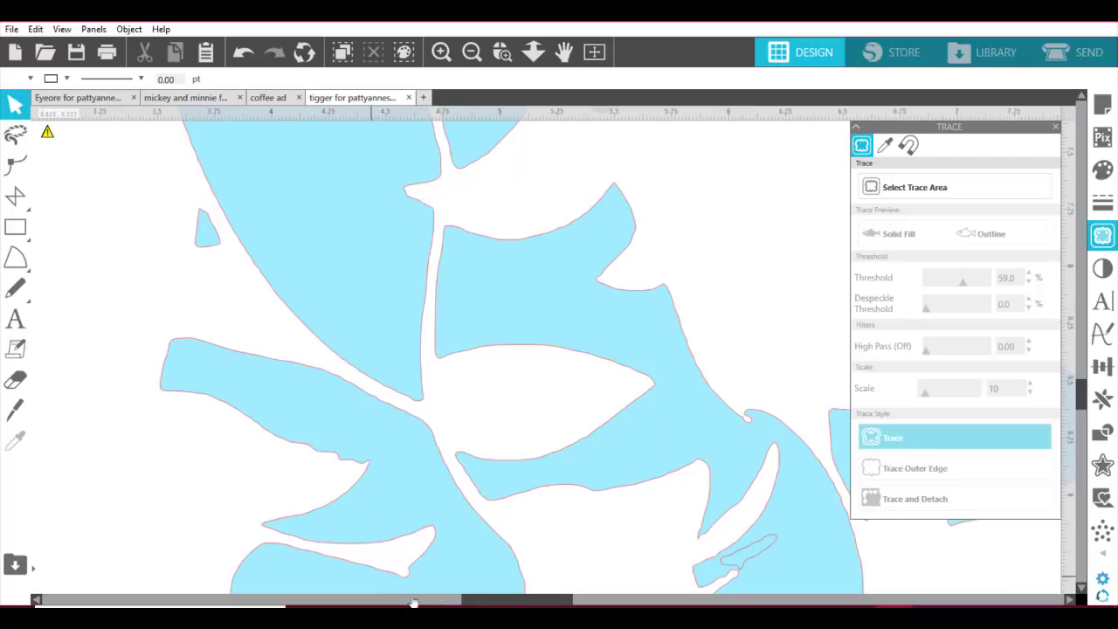
{"action": "left_click_drag", "start_coordinate": [481, 604], "coordinate": [550, 585]}
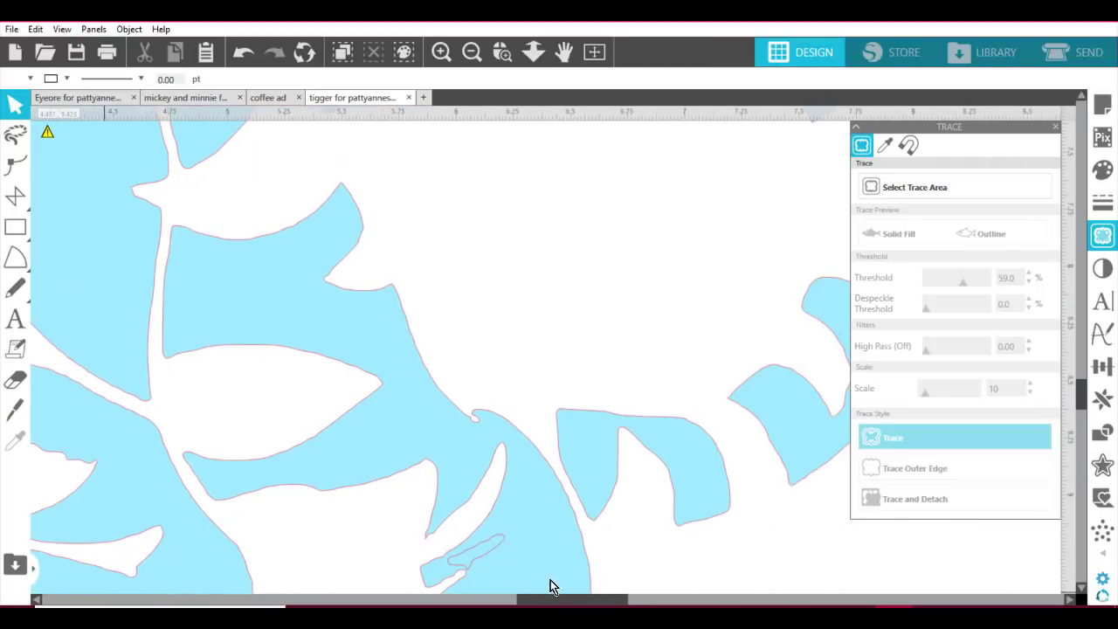
{"action": "scroll", "coordinate": [608, 394], "scroll_direction": "down", "scroll_amount": 5}
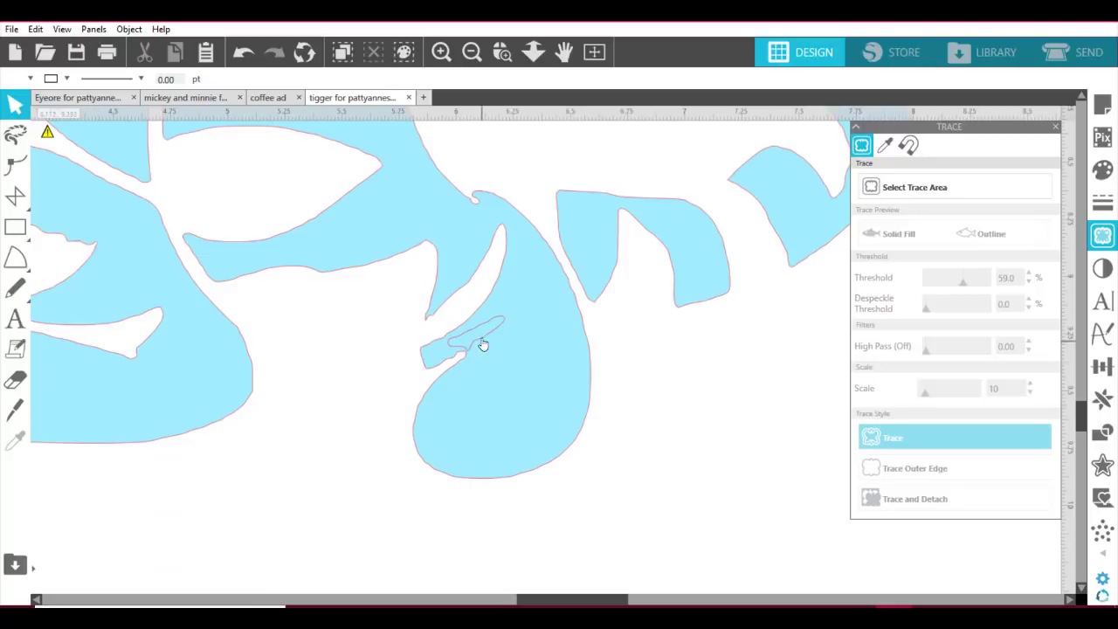
{"action": "left_click", "coordinate": [481, 341]}
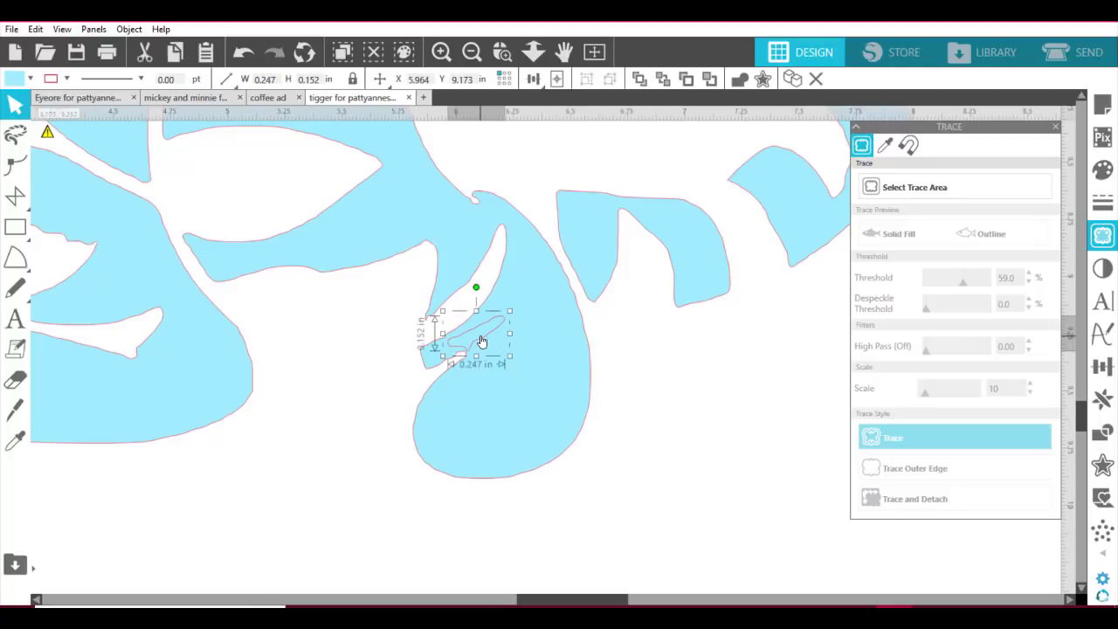
{"action": "key", "text": "Delete"}
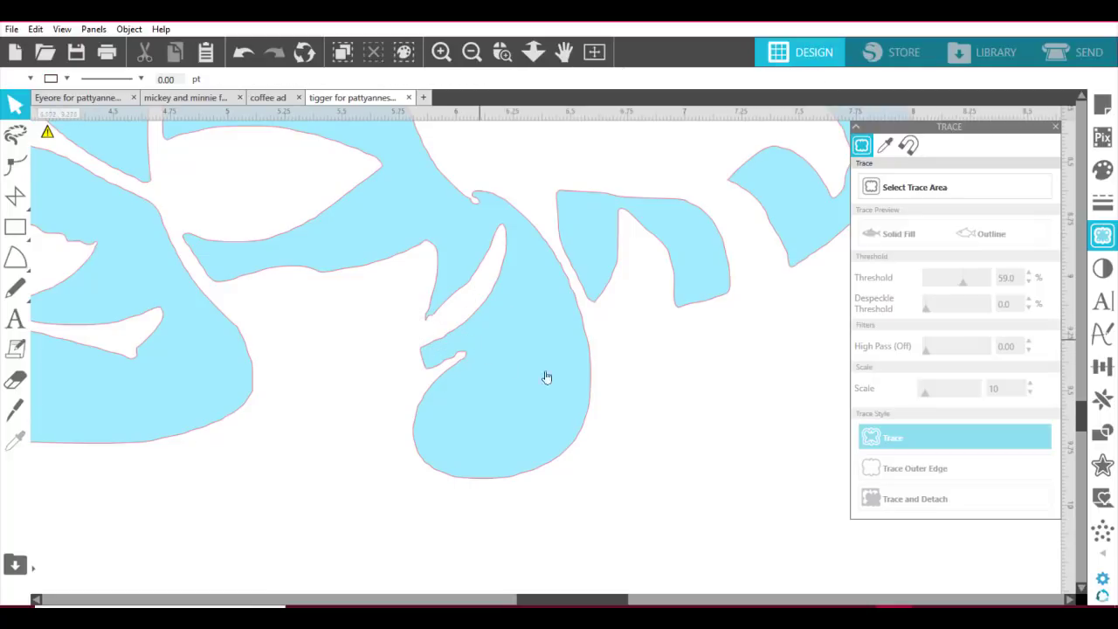
Step: Fill Tigger's rounded nose piece with the lightest pink
{"action": "left_click", "coordinate": [598, 52]}
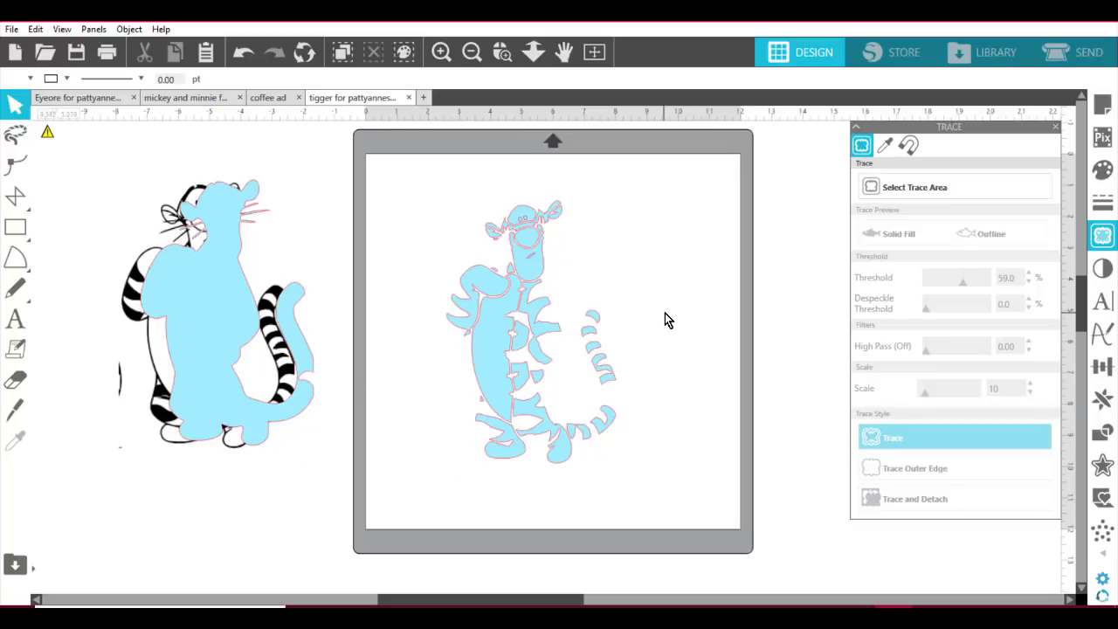
{"action": "left_click", "coordinate": [502, 54]}
{"action": "left_click_drag", "start_coordinate": [410, 172], "coordinate": [629, 348]}
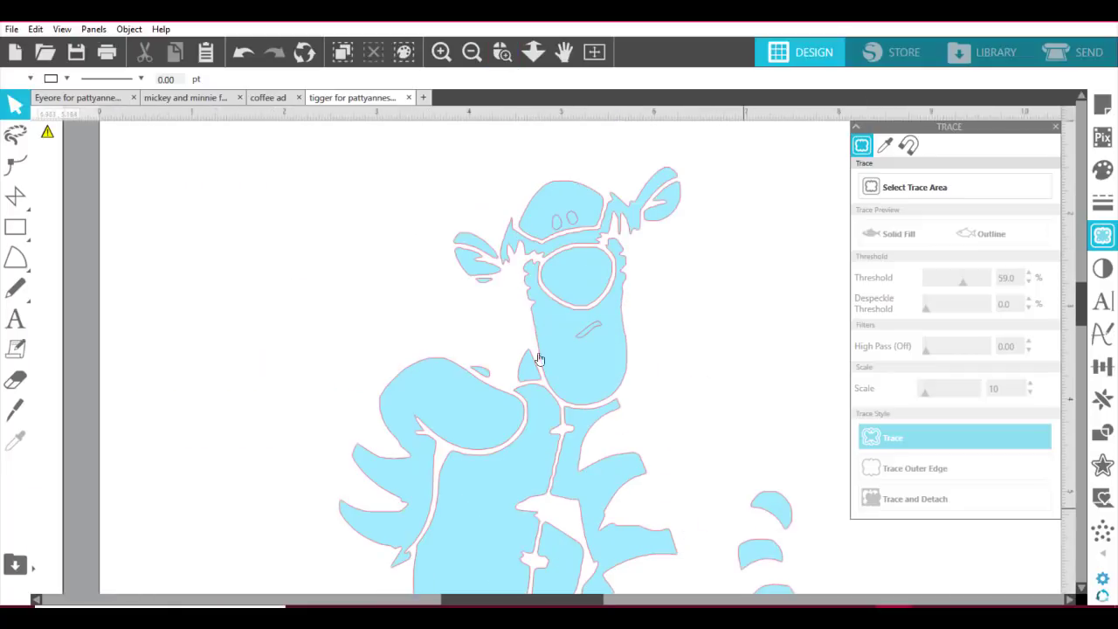
{"action": "left_click", "coordinate": [579, 275]}
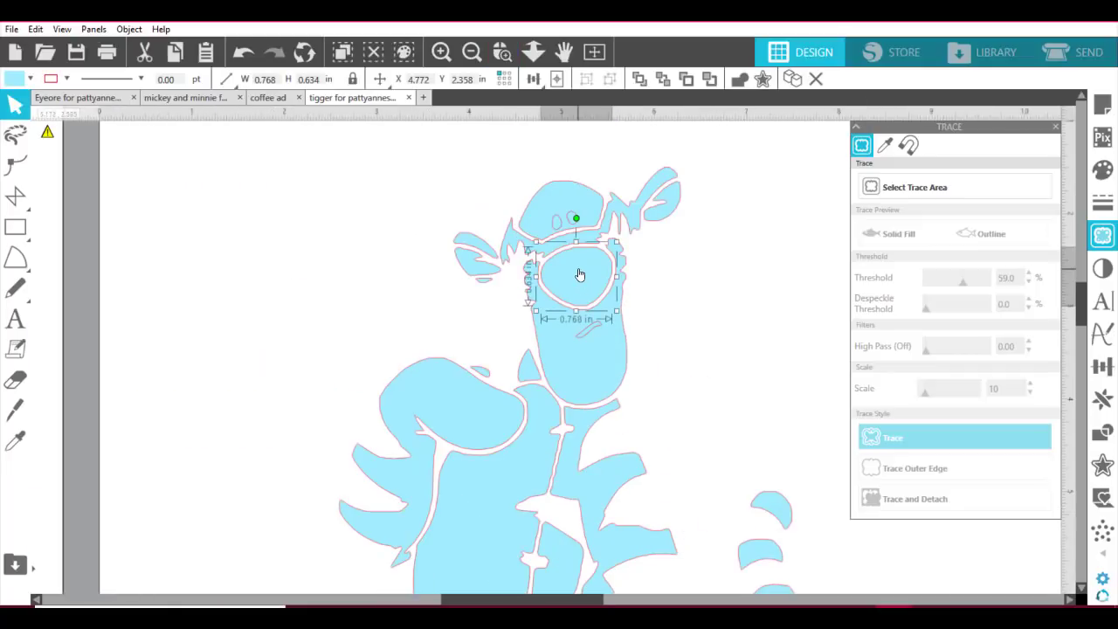
{"action": "left_click", "coordinate": [12, 85]}
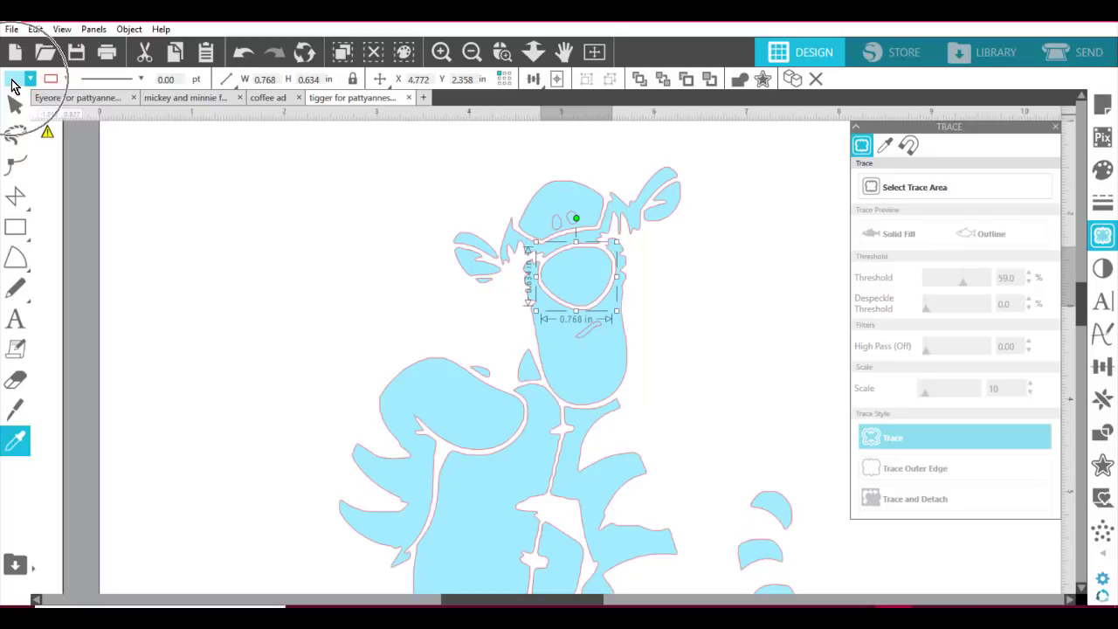
{"action": "left_click", "coordinate": [13, 84]}
{"action": "left_click", "coordinate": [12, 84]}
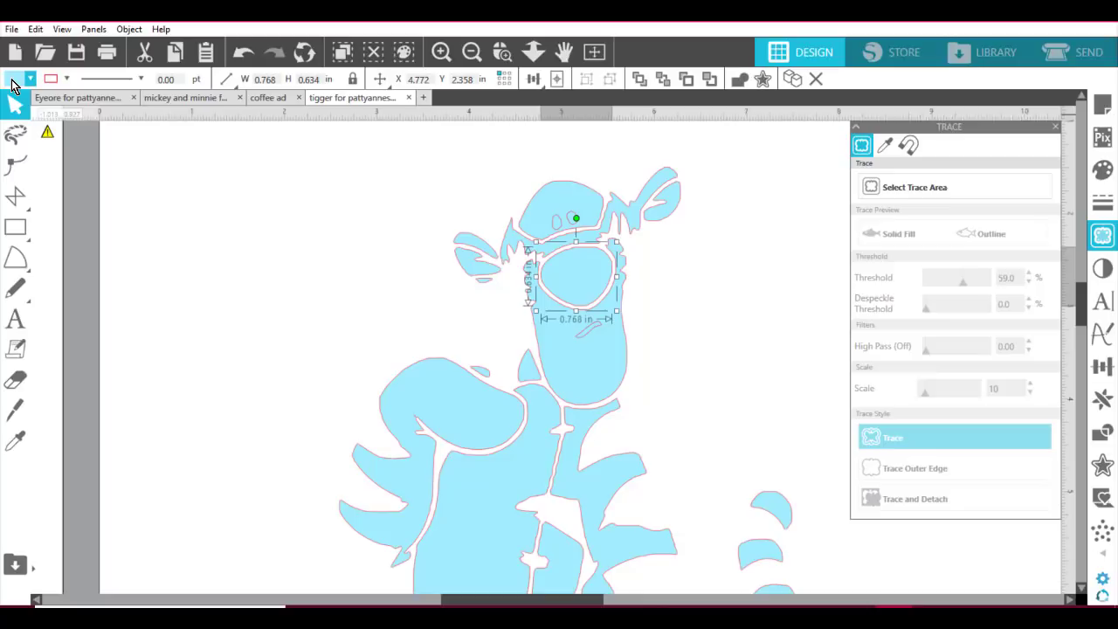
{"action": "left_click", "coordinate": [12, 85]}
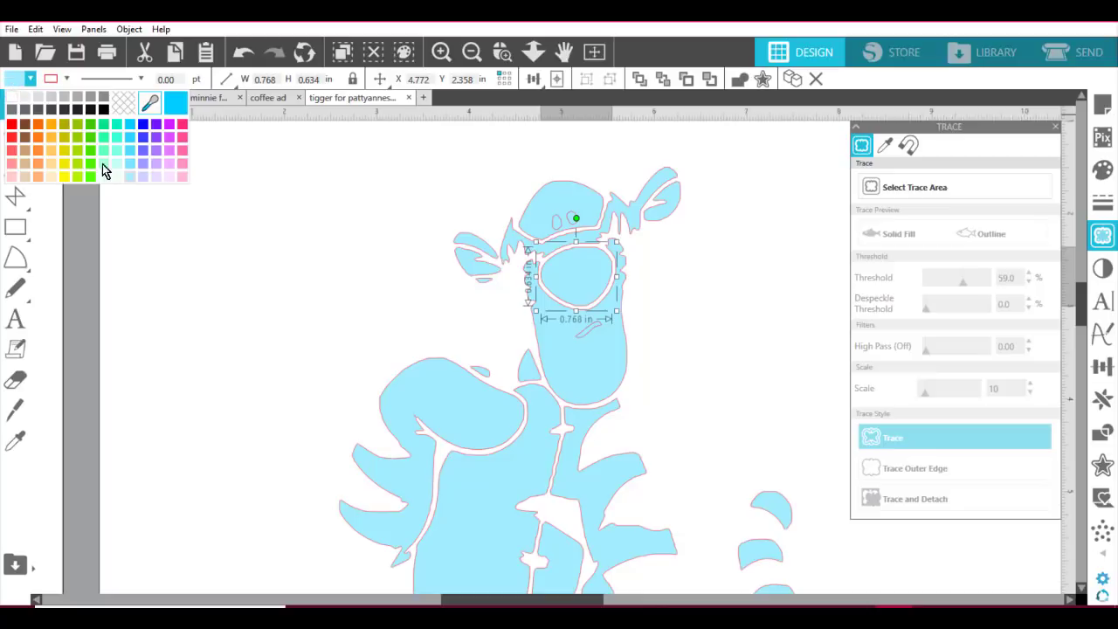
{"action": "left_click", "coordinate": [184, 177]}
{"action": "left_click", "coordinate": [320, 218]}
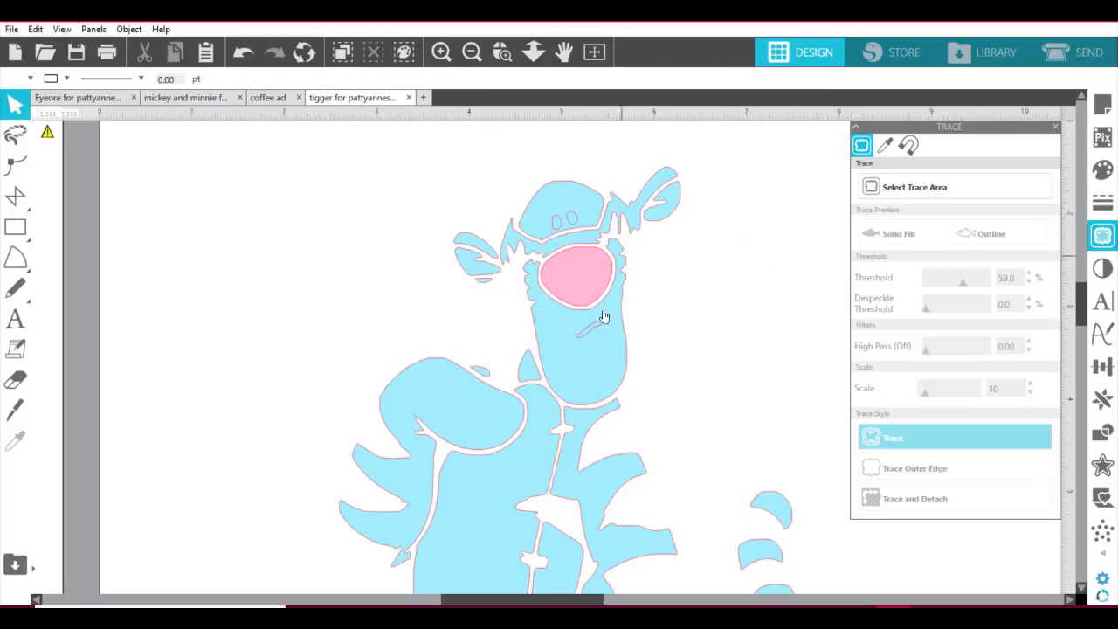
Step: Fill the muzzle, belly, both inner ear pieces and the small sliver below the left ear with light cream
{"action": "left_click", "coordinate": [557, 347]}
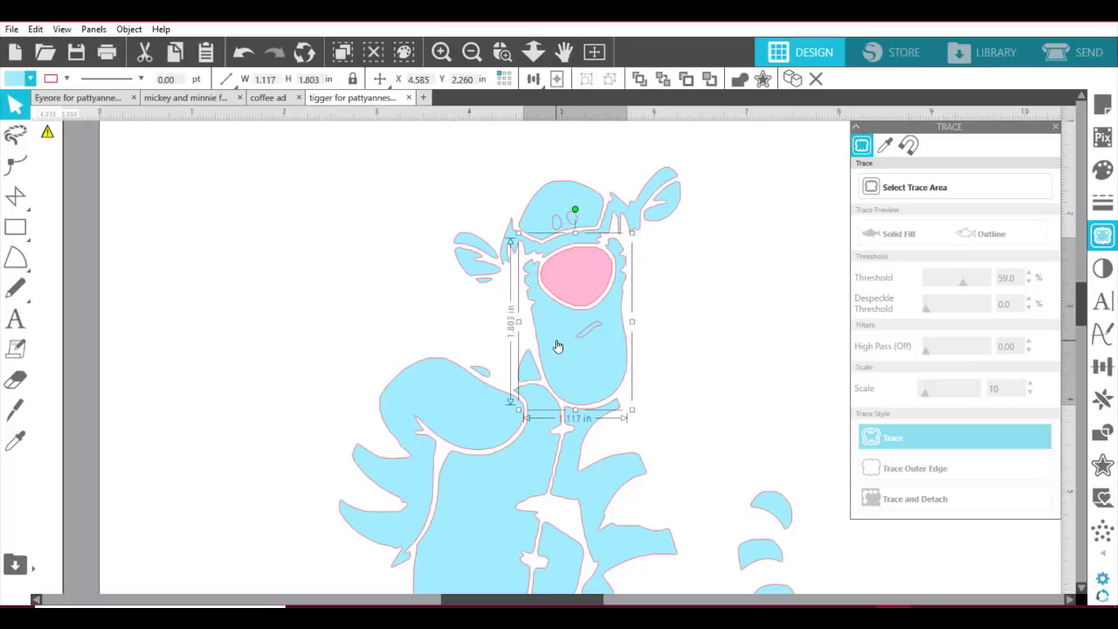
{"action": "left_click", "coordinate": [497, 499], "text": "shift"}
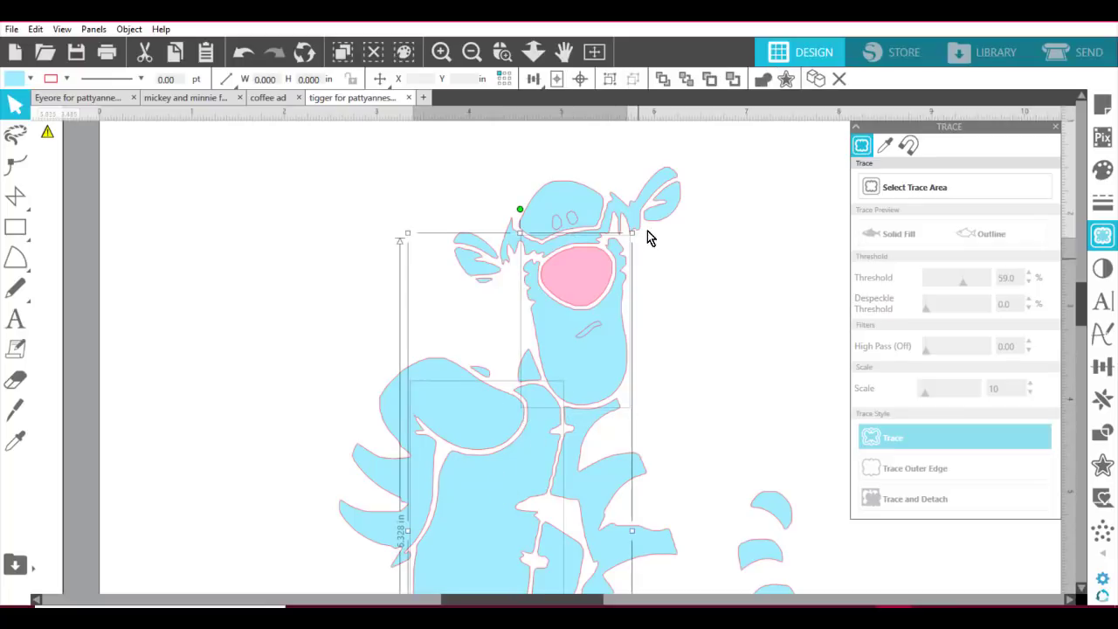
{"action": "left_click", "coordinate": [670, 211], "text": "shift"}
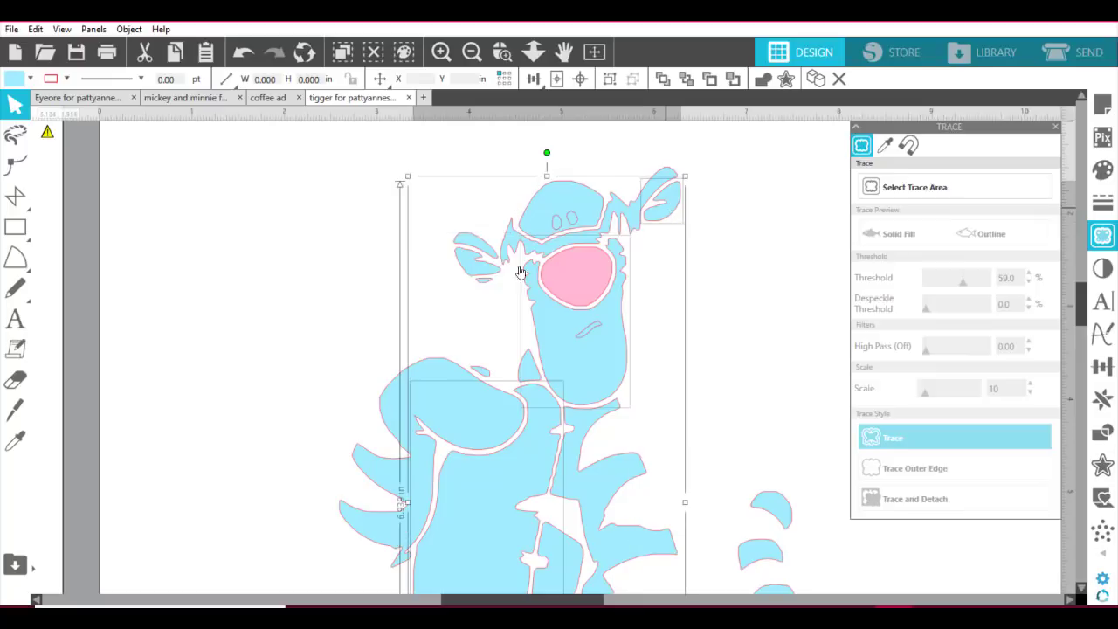
{"action": "left_click", "coordinate": [478, 276], "text": "shift"}
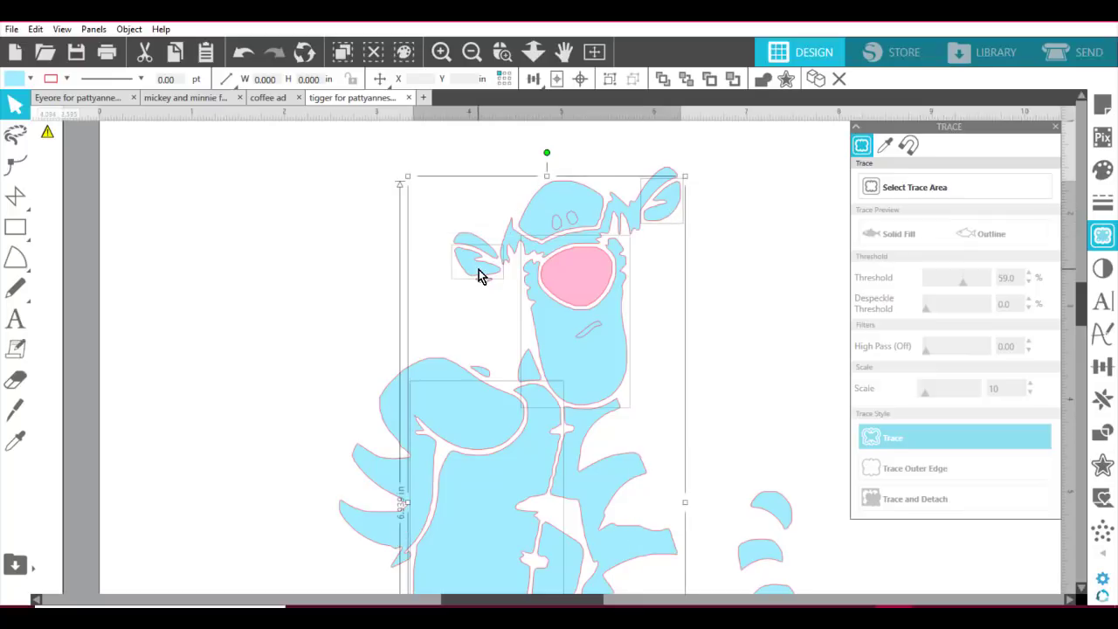
{"action": "left_click", "coordinate": [482, 280], "text": "shift"}
{"action": "left_click", "coordinate": [16, 81]}
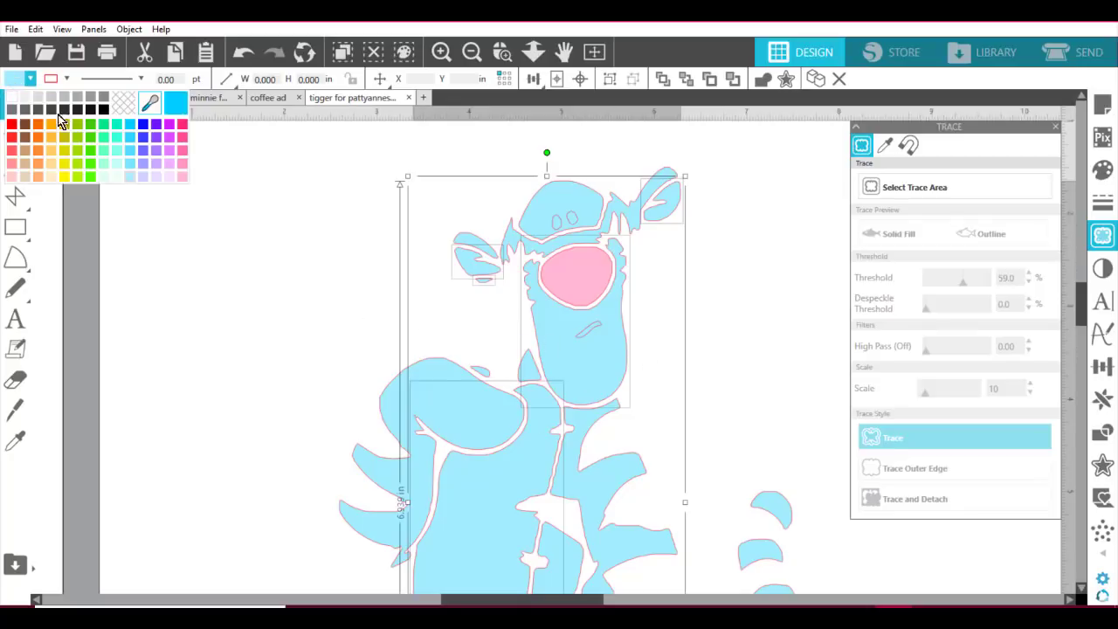
{"action": "left_click", "coordinate": [49, 176]}
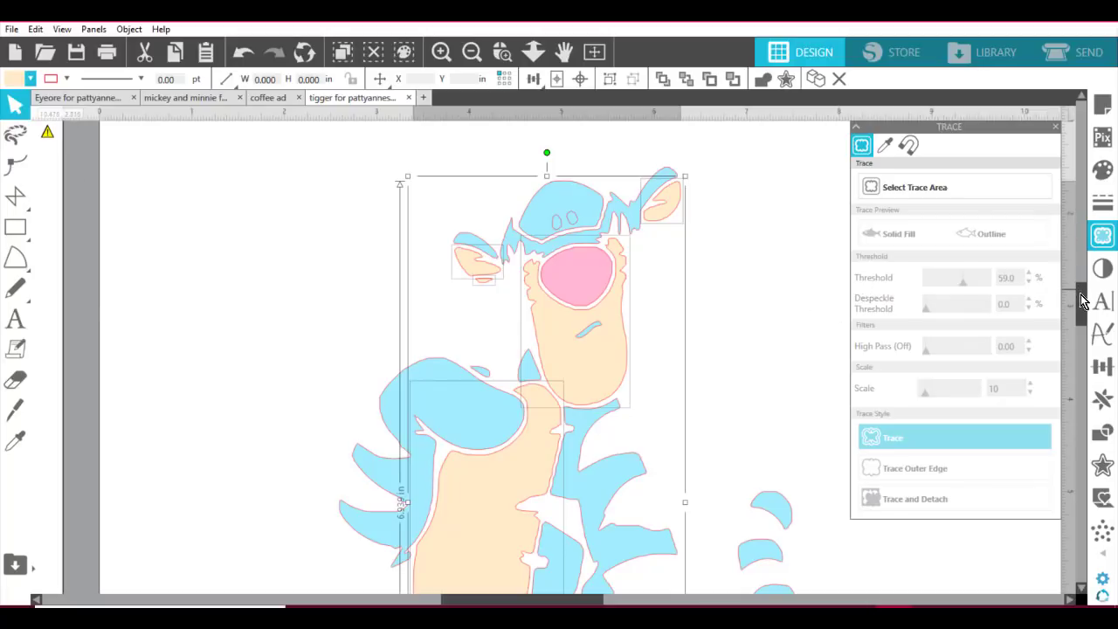
Step: Fill Tigger's forehead piece with the cream color sampled from the left inner ear
{"action": "mouse_move", "coordinate": [1080, 300]}
{"action": "left_mouse_down"}
{"action": "mouse_move", "coordinate": [1077, 368]}
{"action": "mouse_move", "coordinate": [1087, 302]}
{"action": "left_mouse_up"}
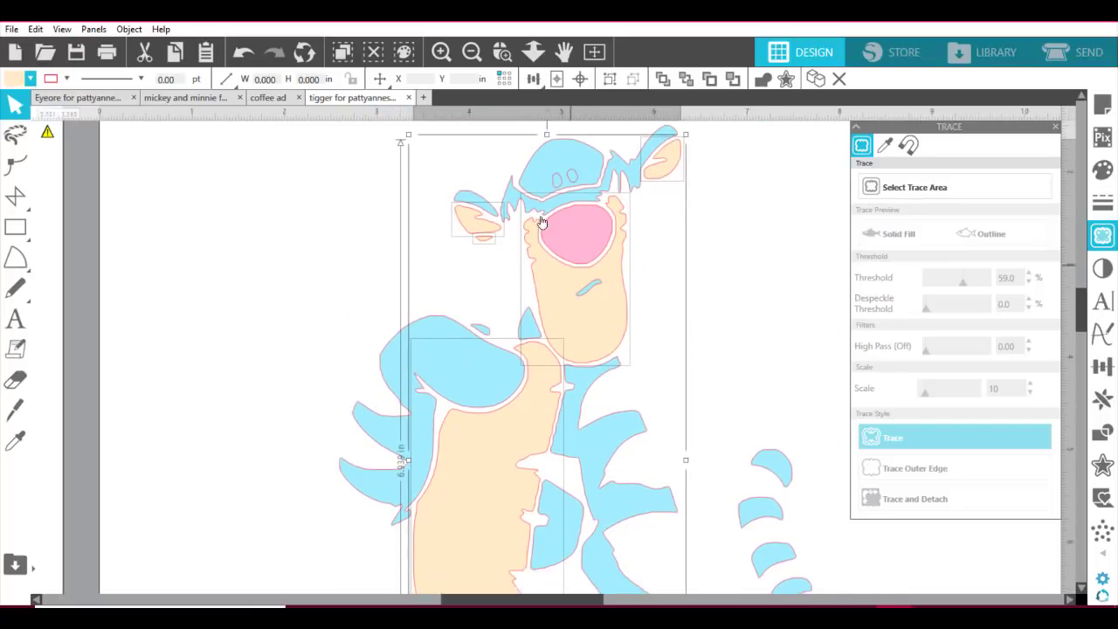
{"action": "double_click", "coordinate": [563, 163]}
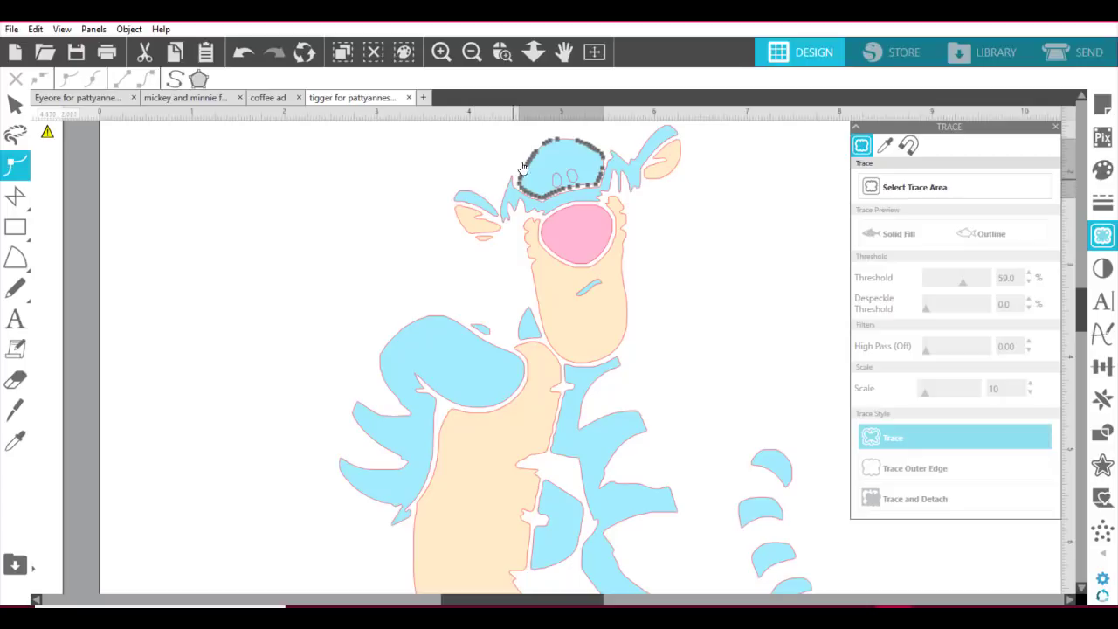
{"action": "left_click", "coordinate": [504, 54]}
{"action": "left_click", "coordinate": [606, 184]}
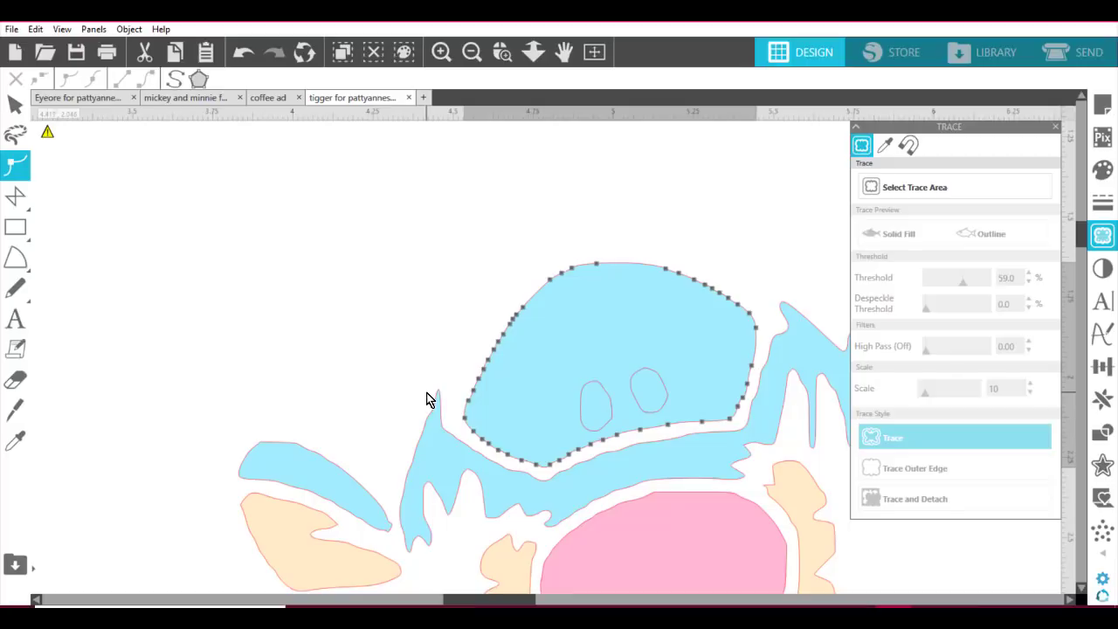
{"action": "key", "text": "v"}
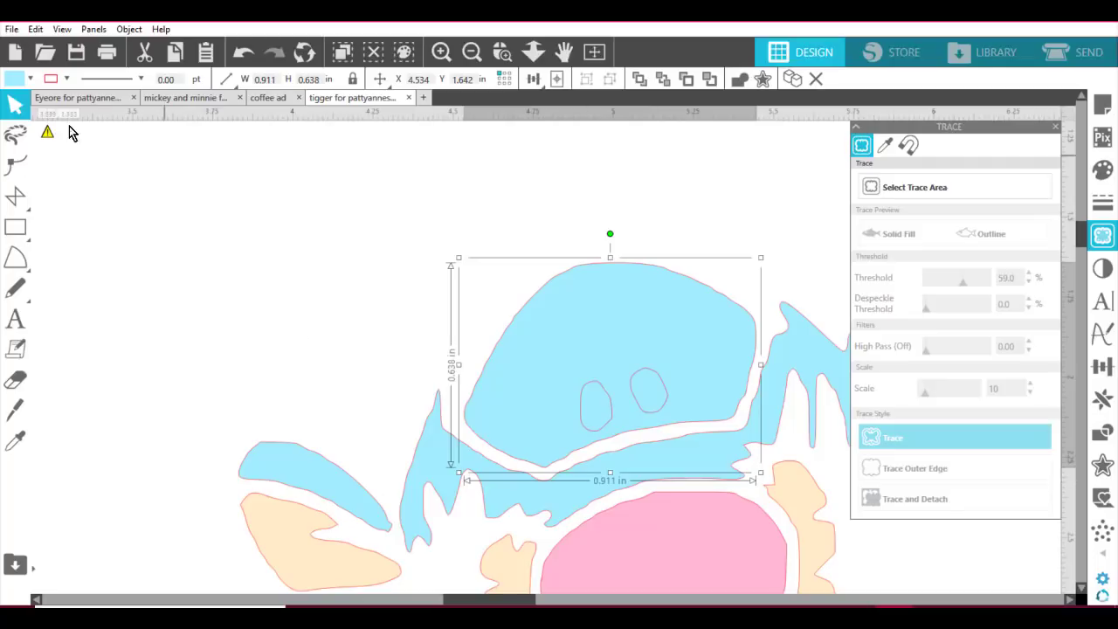
{"action": "left_click", "coordinate": [14, 80]}
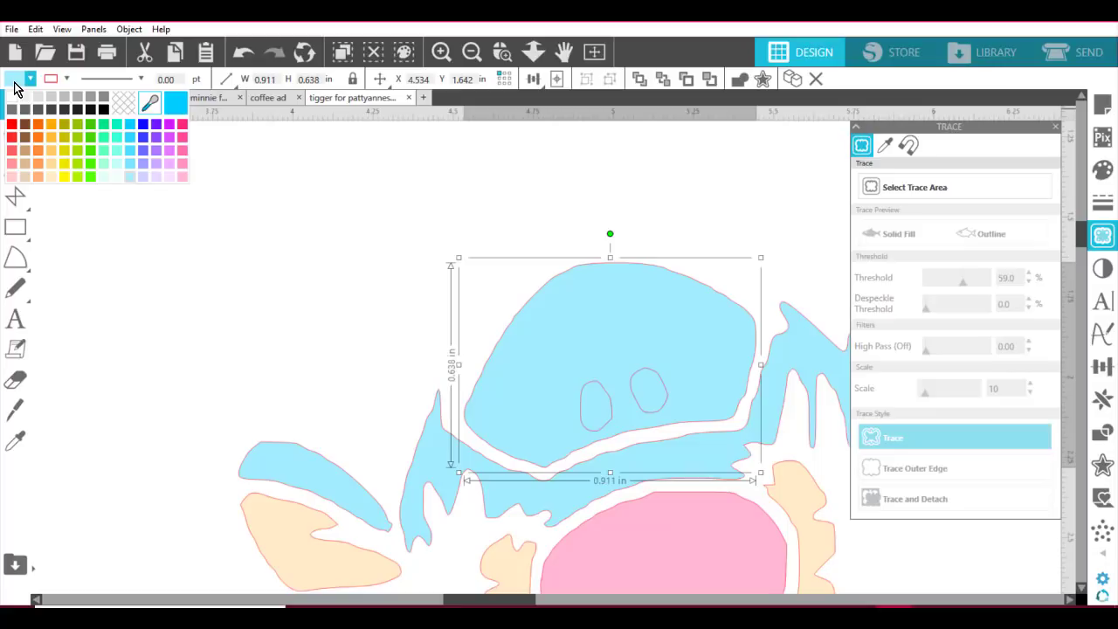
{"action": "left_click", "coordinate": [153, 109]}
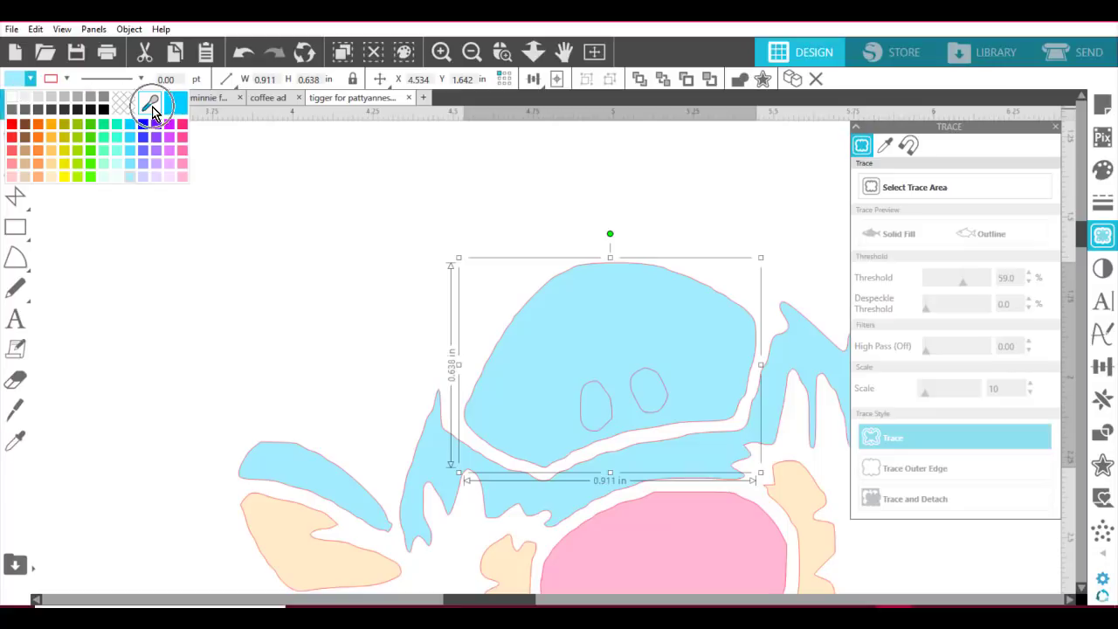
{"action": "left_click", "coordinate": [153, 108]}
{"action": "left_click", "coordinate": [153, 108]}
{"action": "left_click", "coordinate": [152, 108]}
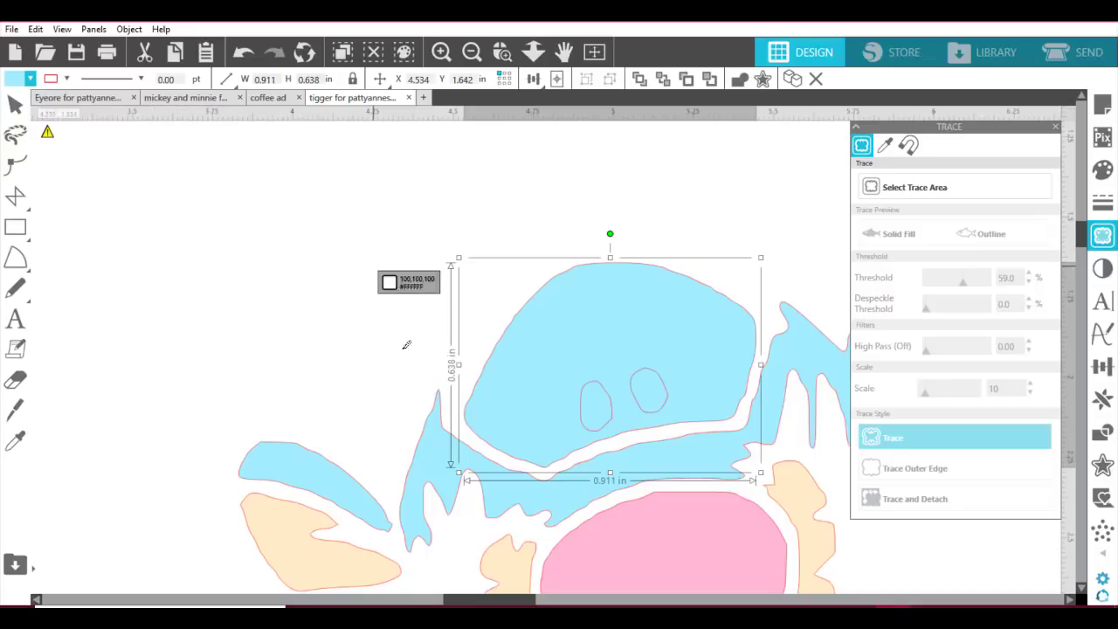
{"action": "left_click", "coordinate": [616, 522]}
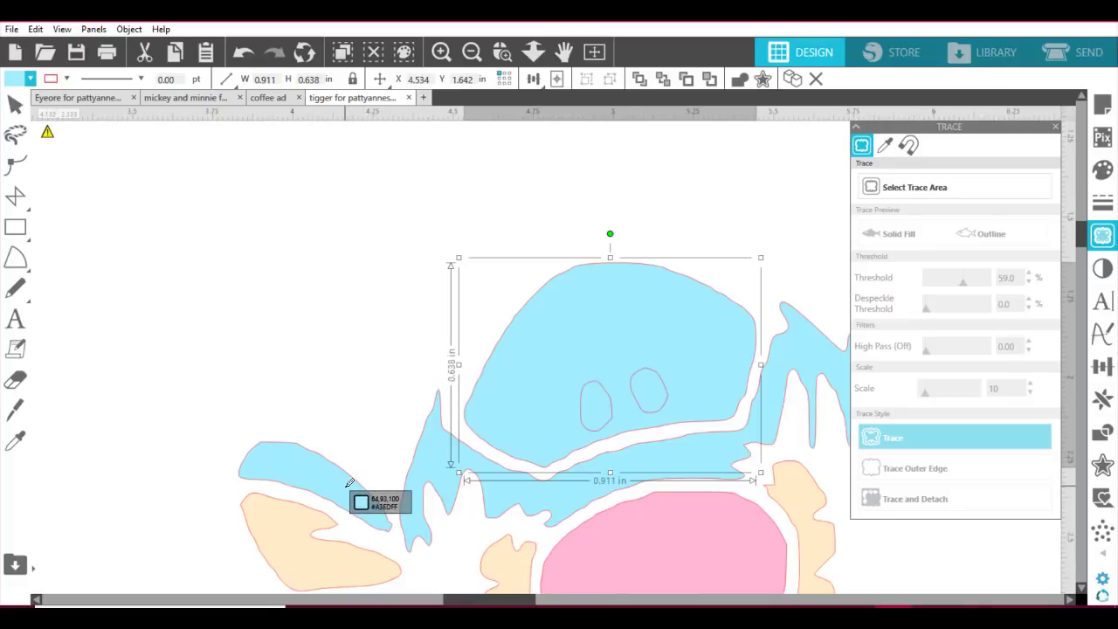
{"action": "left_click", "coordinate": [326, 552]}
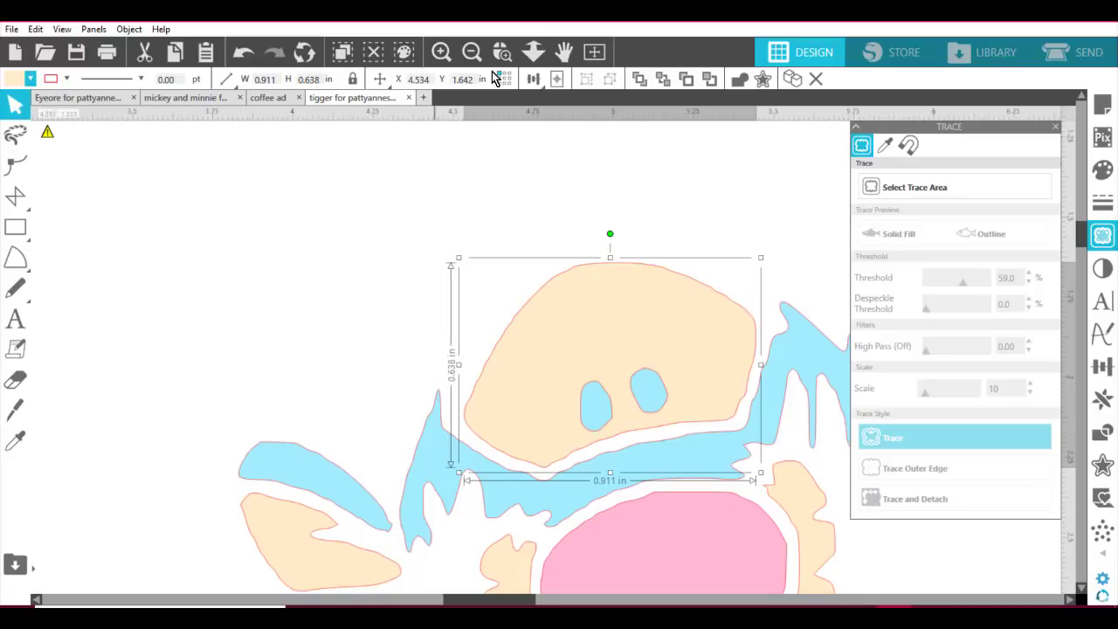
{"action": "left_click", "coordinate": [598, 51]}
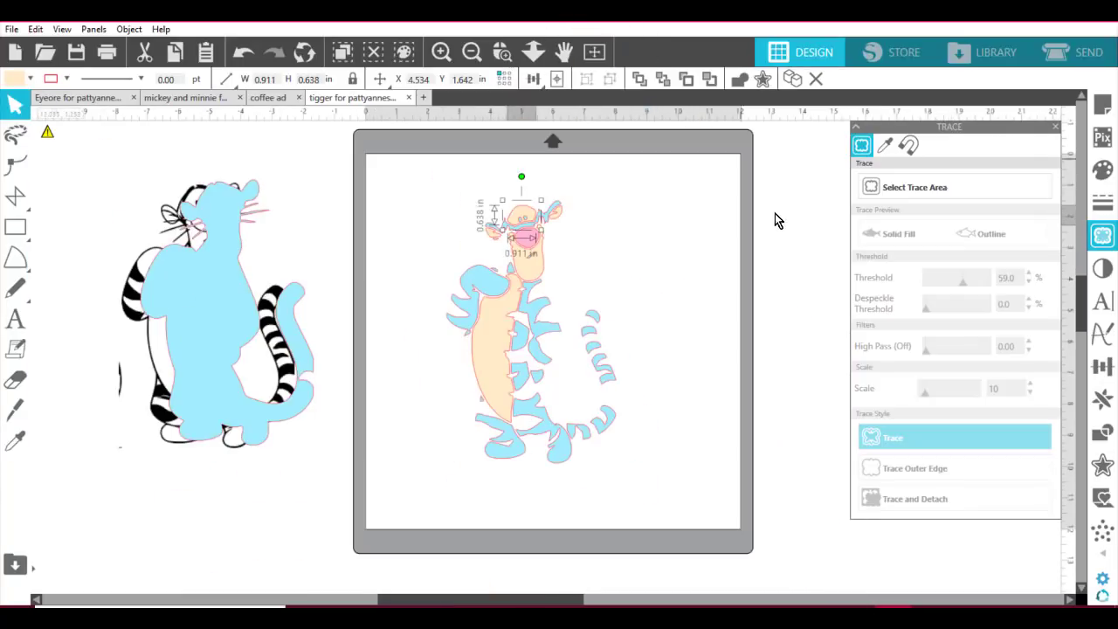
{"action": "left_click", "coordinate": [693, 262]}
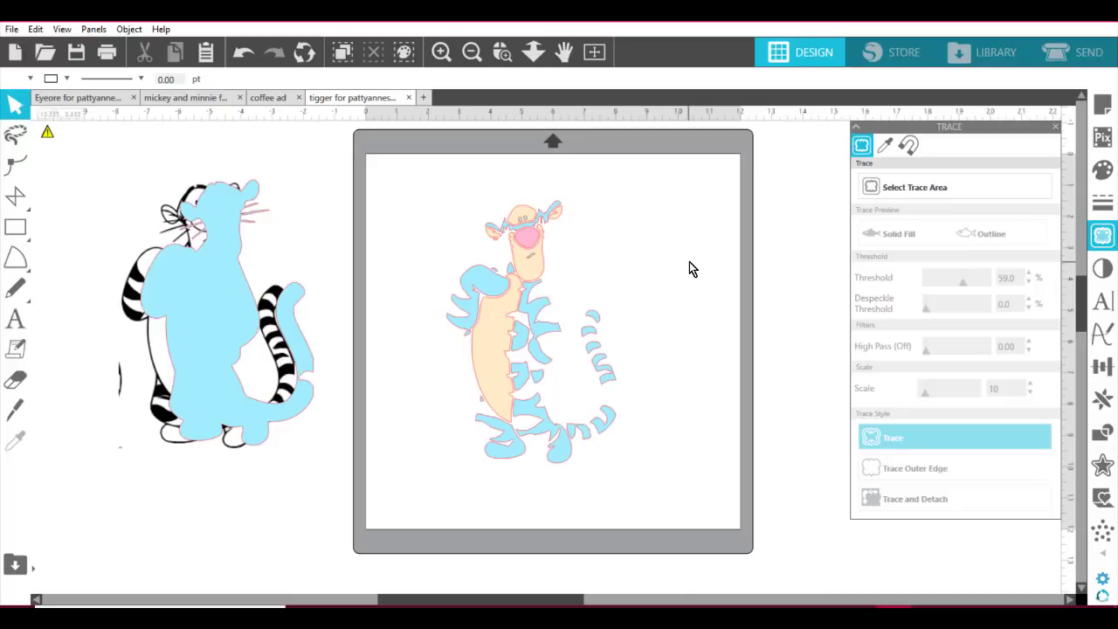
Step: Move the solid light blue silhouette partly off the original image toward the mat and fill it with black
{"action": "left_click", "coordinate": [223, 307]}
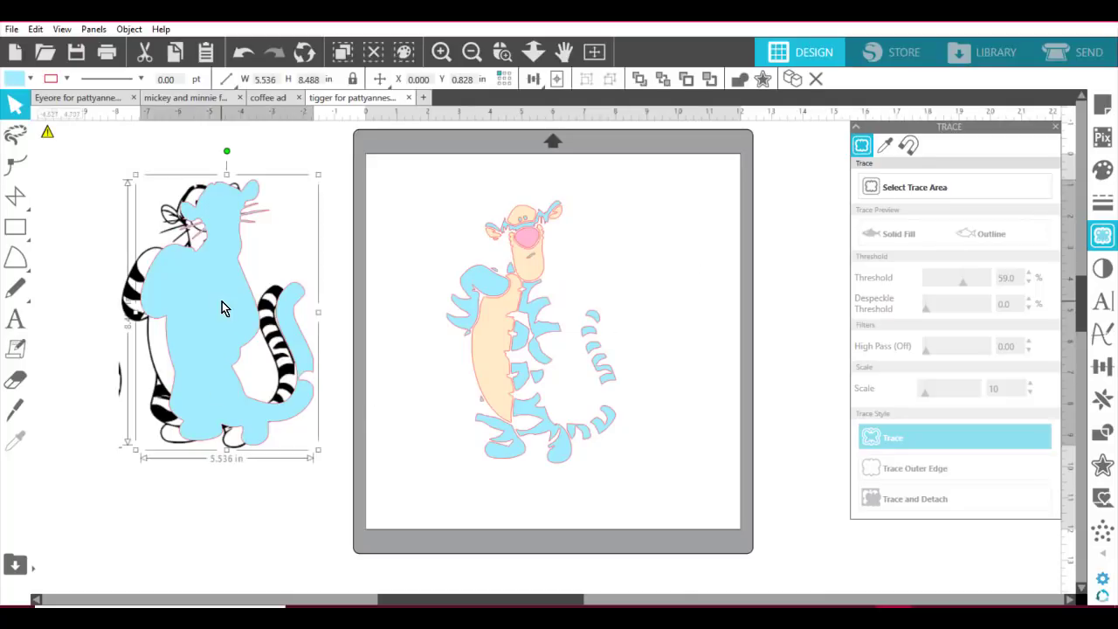
{"action": "mouse_move", "coordinate": [194, 304]}
{"action": "left_mouse_down"}
{"action": "mouse_move", "coordinate": [301, 306]}
{"action": "mouse_move", "coordinate": [263, 306]}
{"action": "mouse_move", "coordinate": [278, 319]}
{"action": "left_mouse_up"}
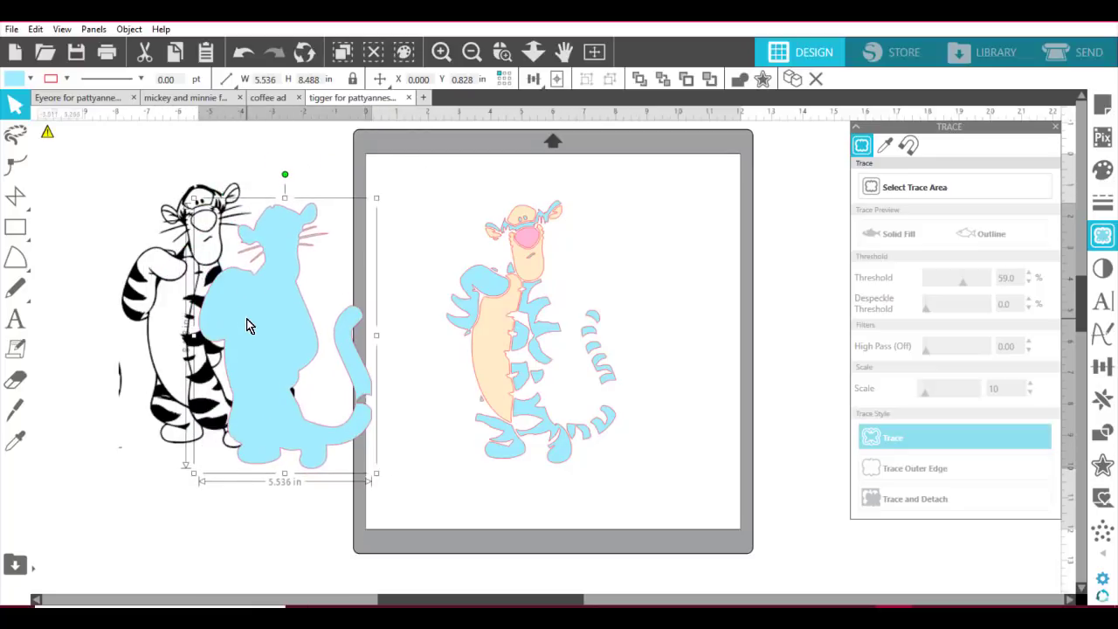
{"action": "left_click", "coordinate": [13, 81]}
{"action": "left_click", "coordinate": [104, 117]}
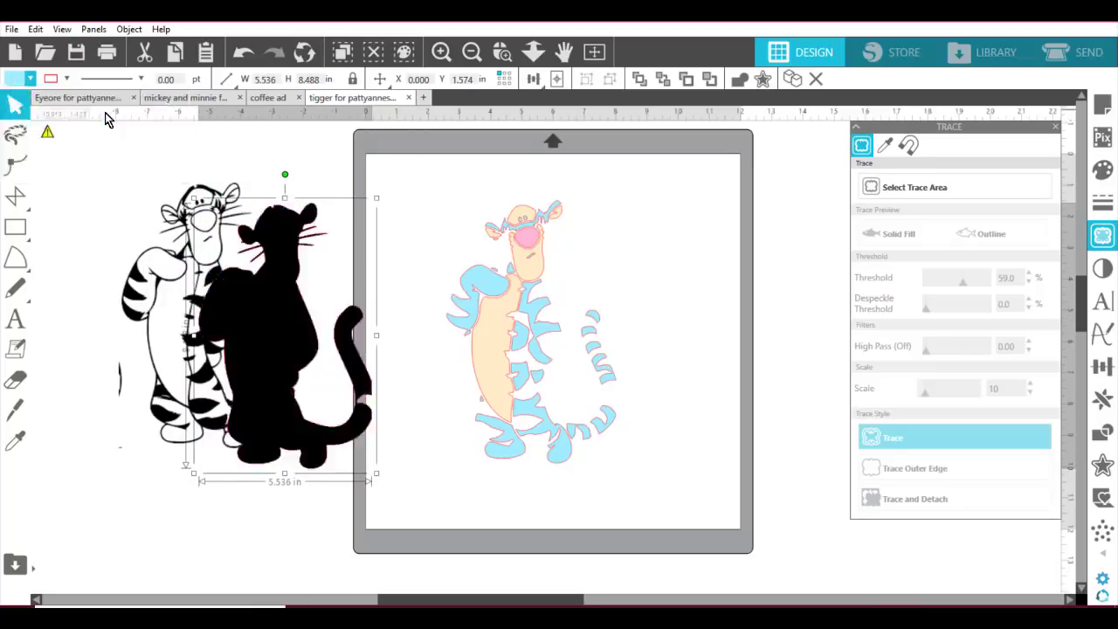
Step: Place the black silhouette beneath the colored pieces on the mat to check the layering, and return it over the original image
{"action": "left_click_drag", "start_coordinate": [310, 329], "coordinate": [502, 310]}
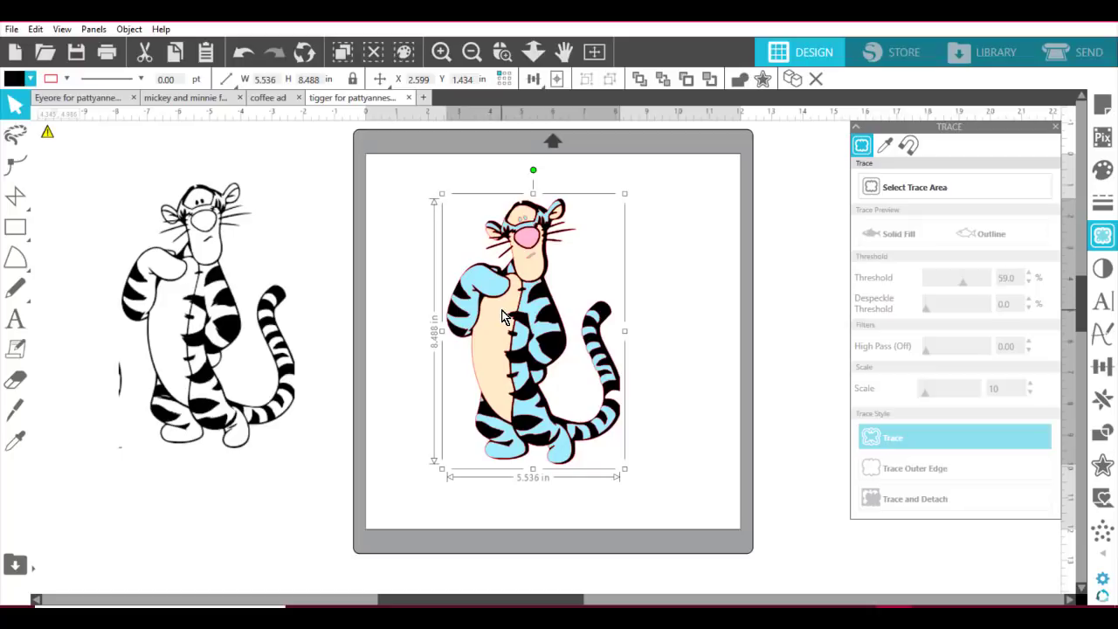
{"action": "left_click_drag", "start_coordinate": [502, 316], "coordinate": [215, 306]}
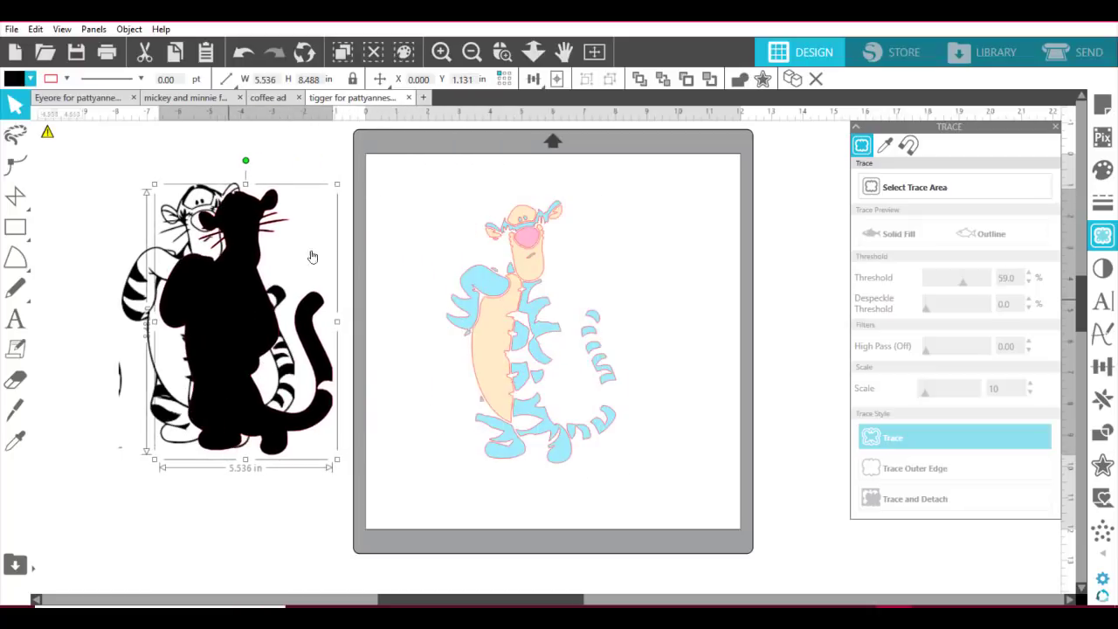
Step: Open Select by Color and list the design's colors by fill
{"action": "left_click", "coordinate": [504, 290]}
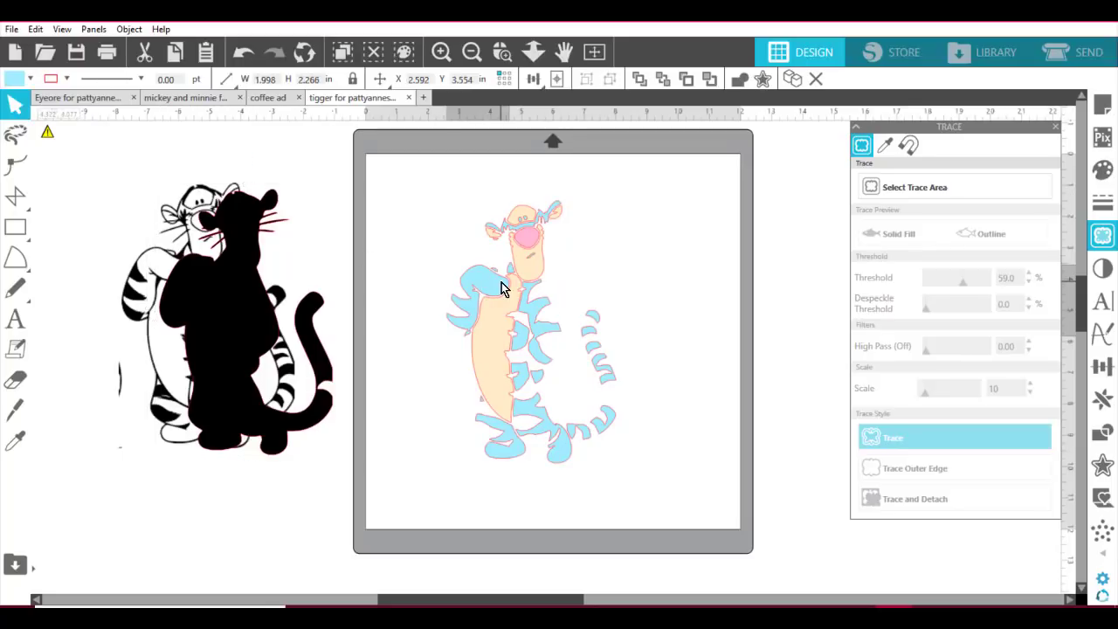
{"action": "left_click", "coordinate": [35, 28]}
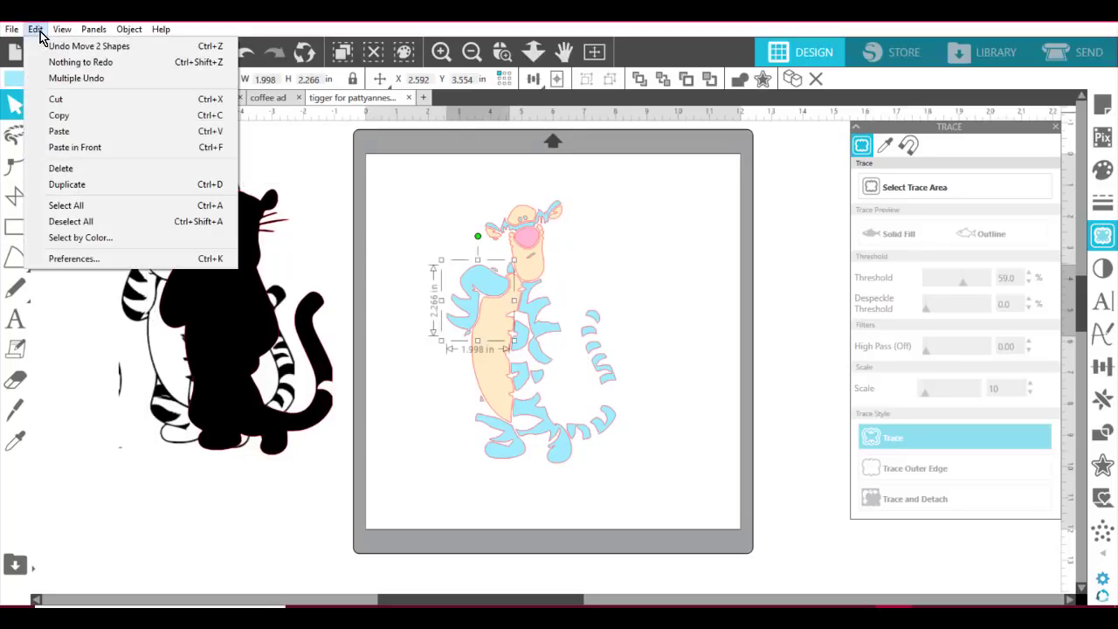
{"action": "left_click", "coordinate": [85, 238]}
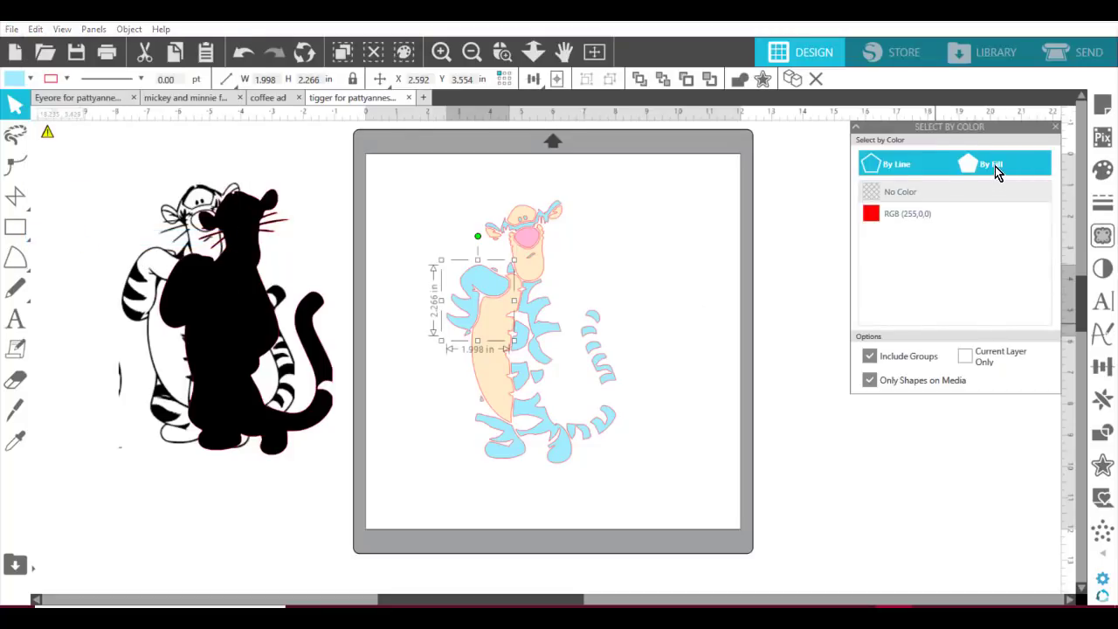
{"action": "left_click", "coordinate": [995, 165]}
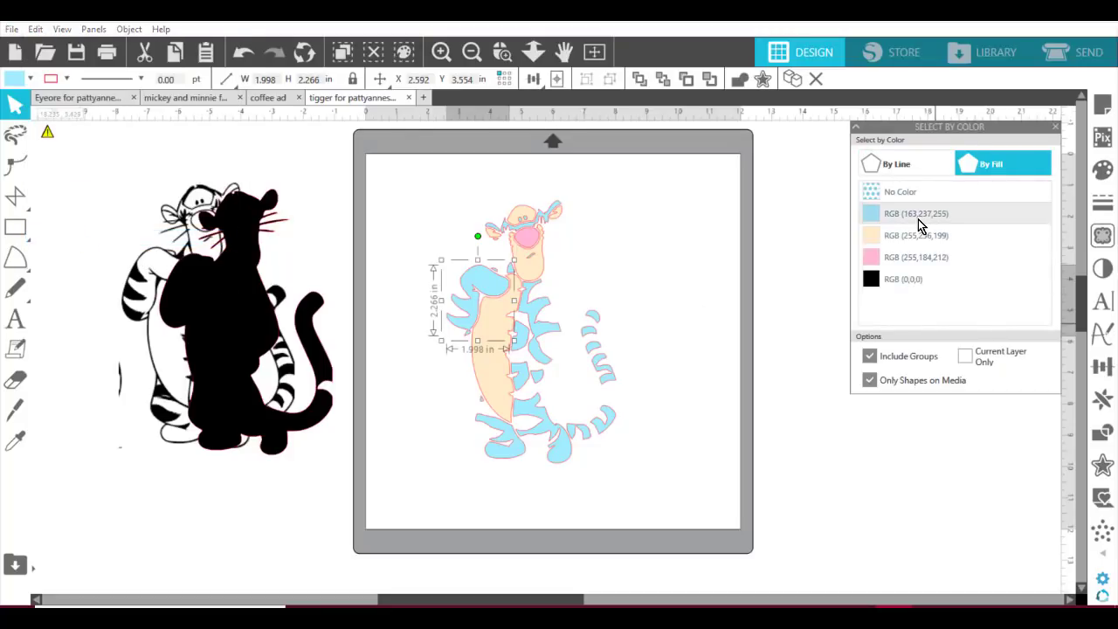
{"action": "left_click", "coordinate": [875, 256]}
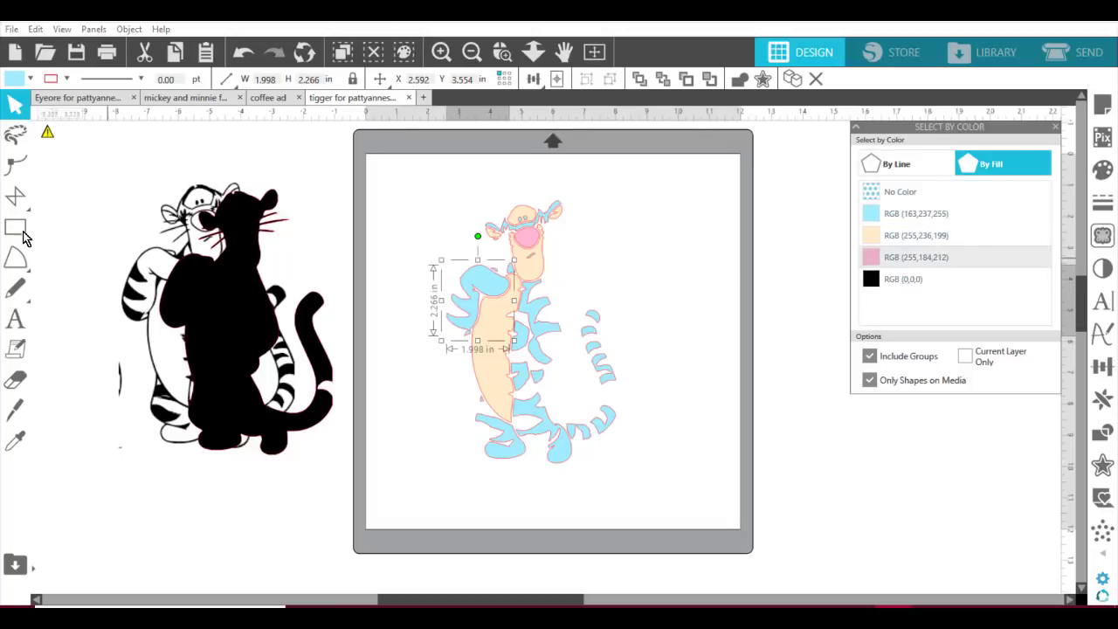
{"action": "left_click", "coordinate": [36, 30]}
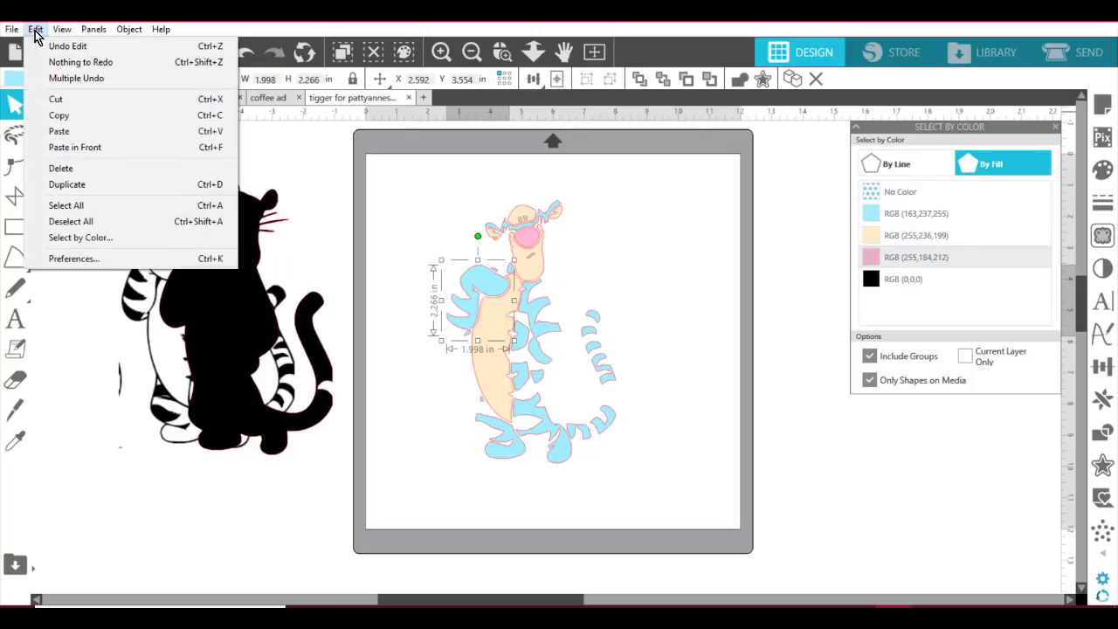
{"action": "left_click", "coordinate": [87, 244]}
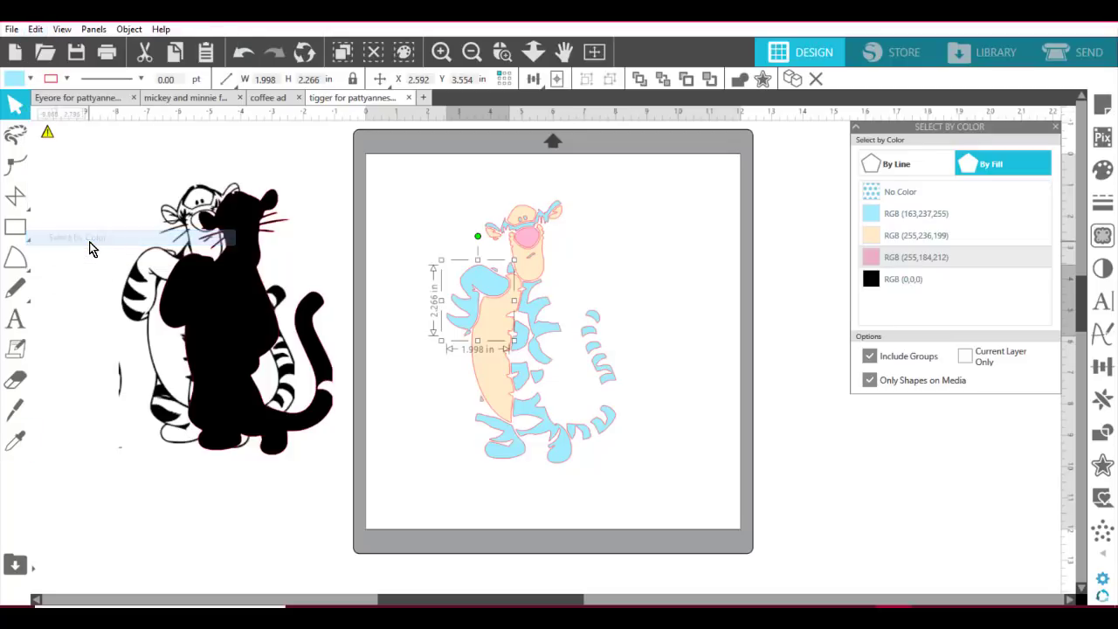
Step: Bring the Select by Color panel closer to the design and select all pieces with the light blue fill RGB (163,237,255)
{"action": "left_click_drag", "start_coordinate": [936, 127], "coordinate": [747, 184]}
{"action": "left_click", "coordinate": [720, 223]}
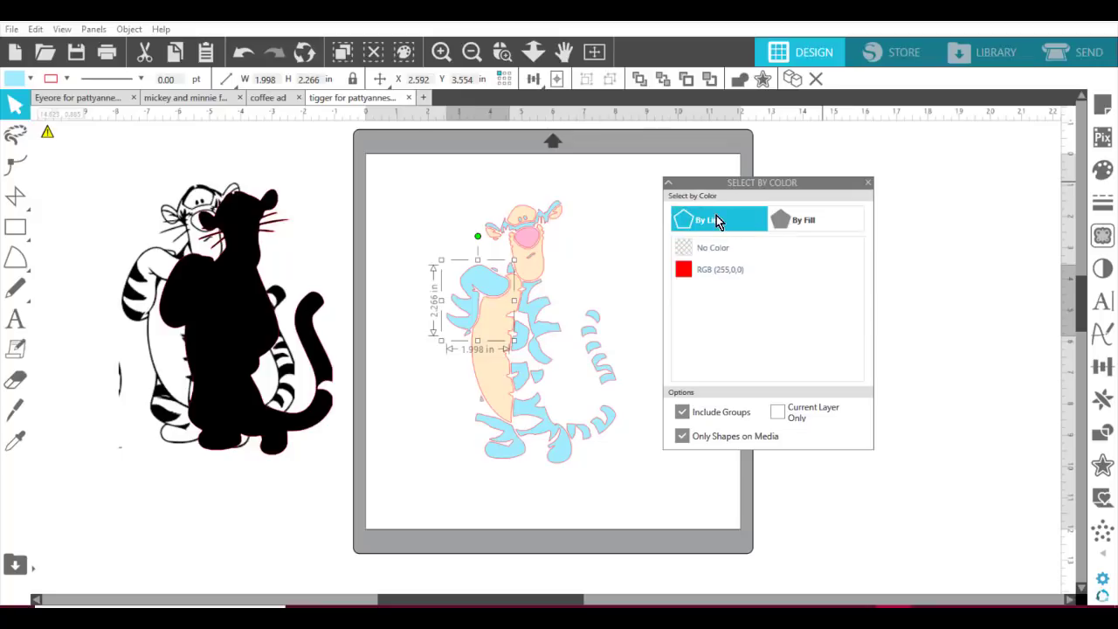
{"action": "left_click", "coordinate": [716, 221]}
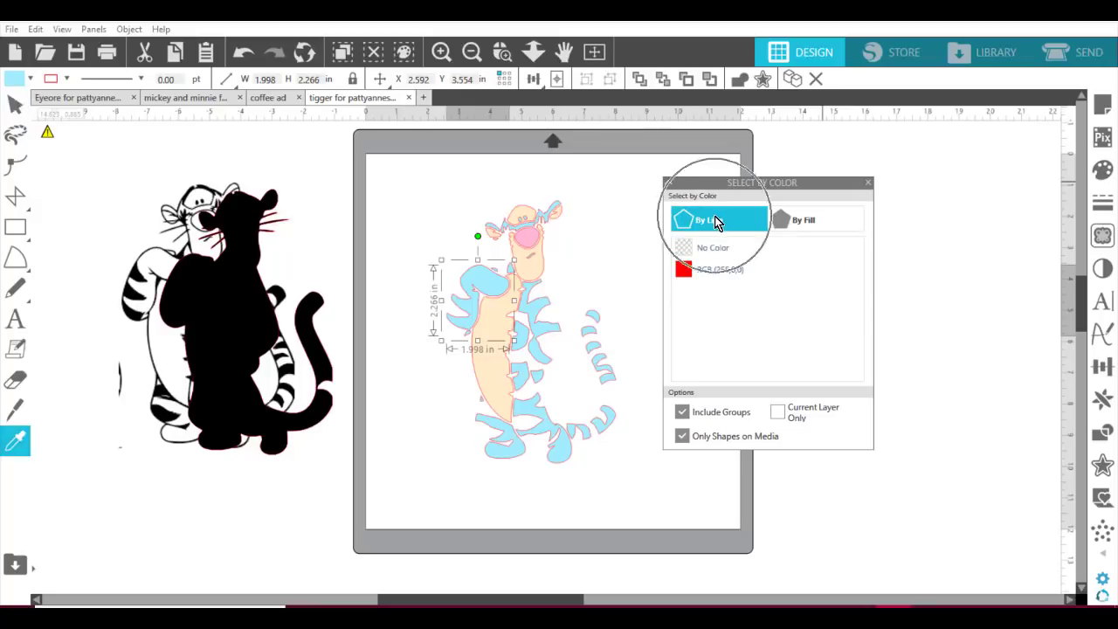
{"action": "left_click", "coordinate": [822, 223]}
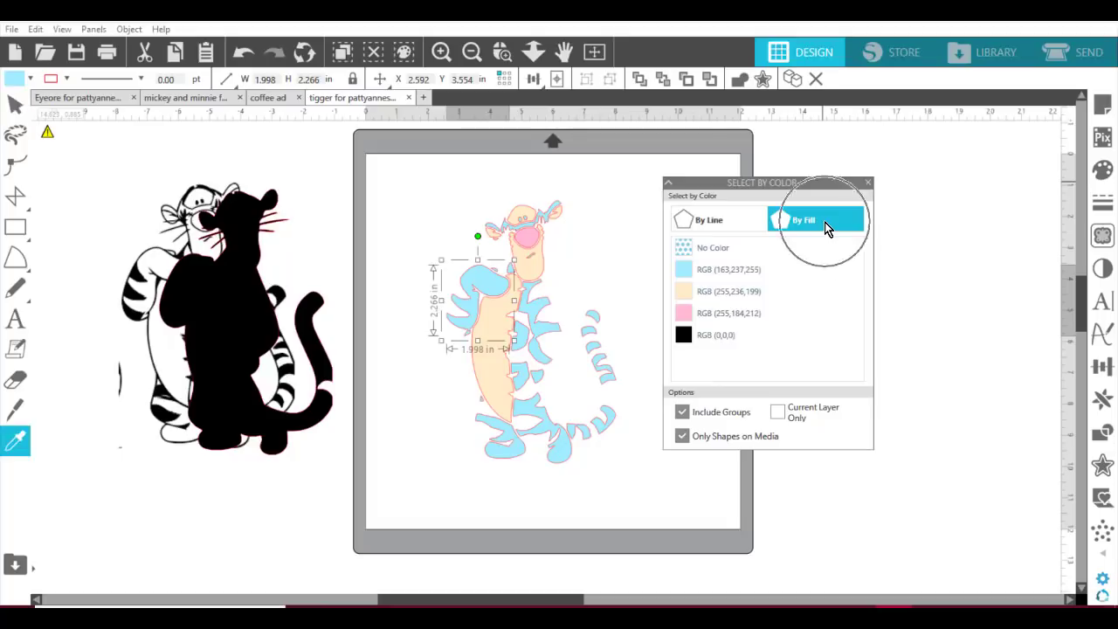
{"action": "left_click", "coordinate": [824, 221]}
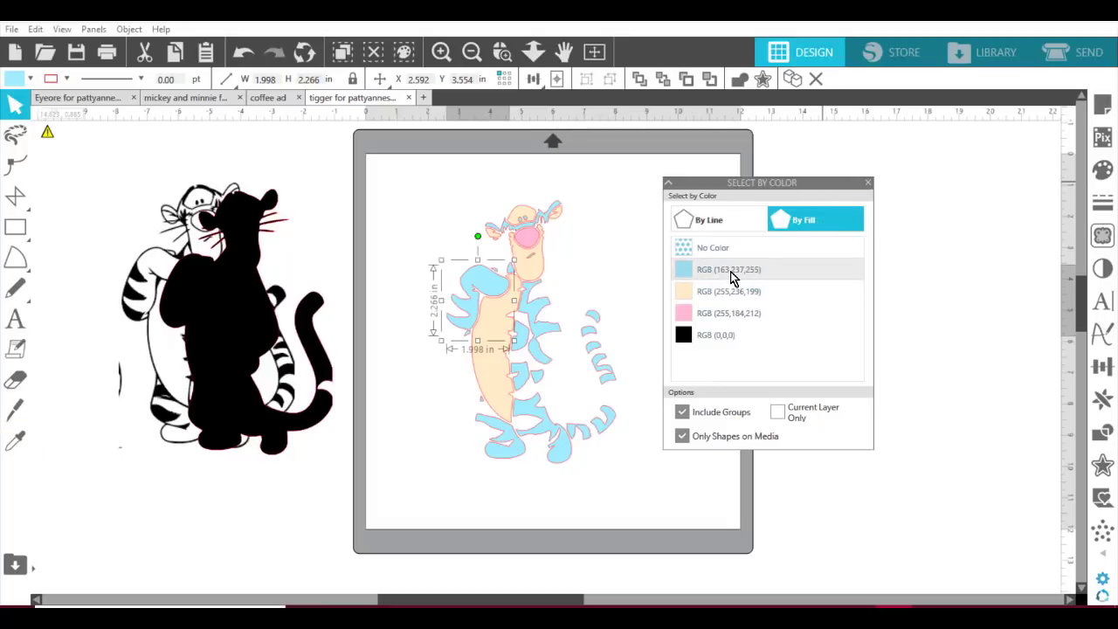
{"action": "left_click", "coordinate": [730, 269]}
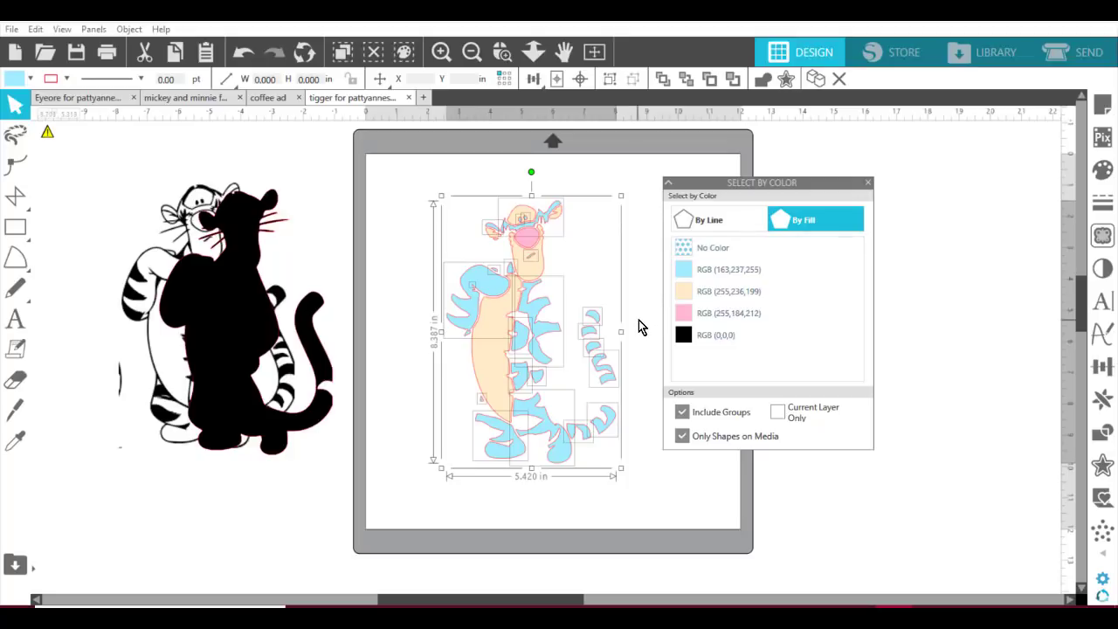
Step: Fill the selected light blue pieces with orange RGB (245,103,0), deselect them and shift the Select by Color panel off the mat
{"action": "left_click", "coordinate": [17, 81]}
{"action": "left_click", "coordinate": [37, 125]}
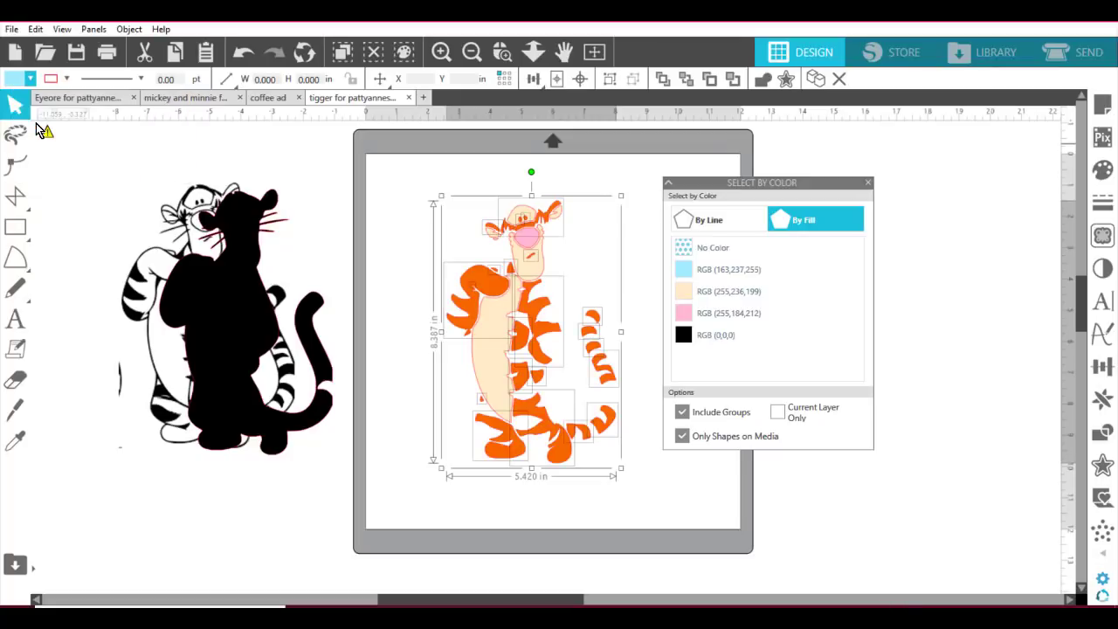
{"action": "left_click", "coordinate": [923, 197]}
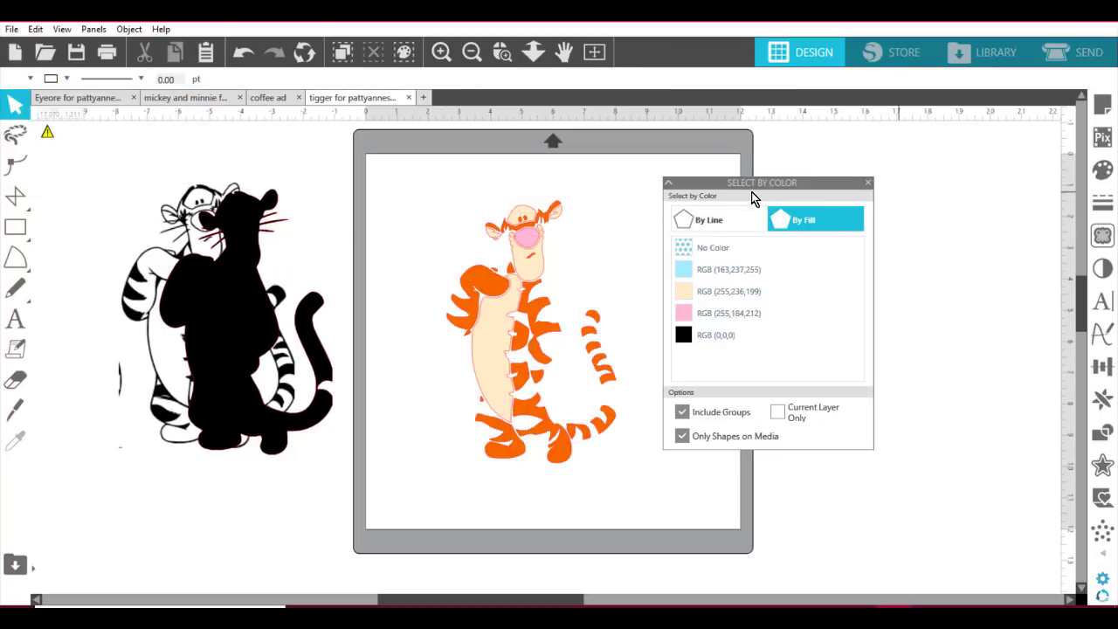
{"action": "left_click_drag", "start_coordinate": [733, 183], "coordinate": [896, 168]}
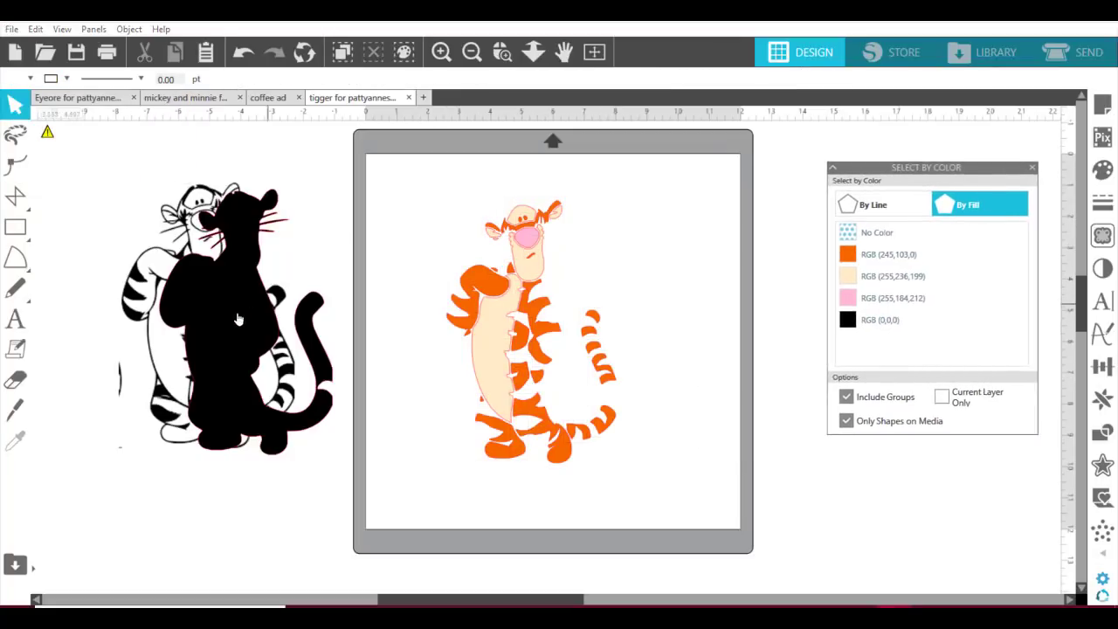
Step: Move the black silhouette under the orange, cream and pink pieces to preview the layers, and take it back off the mat
{"action": "left_click_drag", "start_coordinate": [239, 320], "coordinate": [518, 324]}
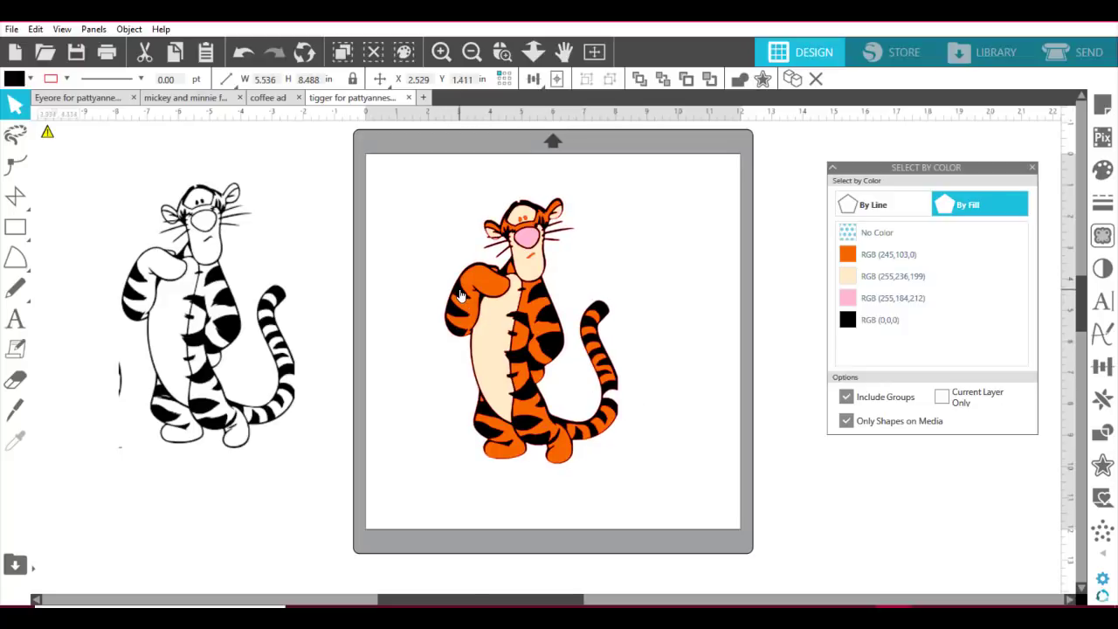
{"action": "left_click_drag", "start_coordinate": [469, 303], "coordinate": [121, 274]}
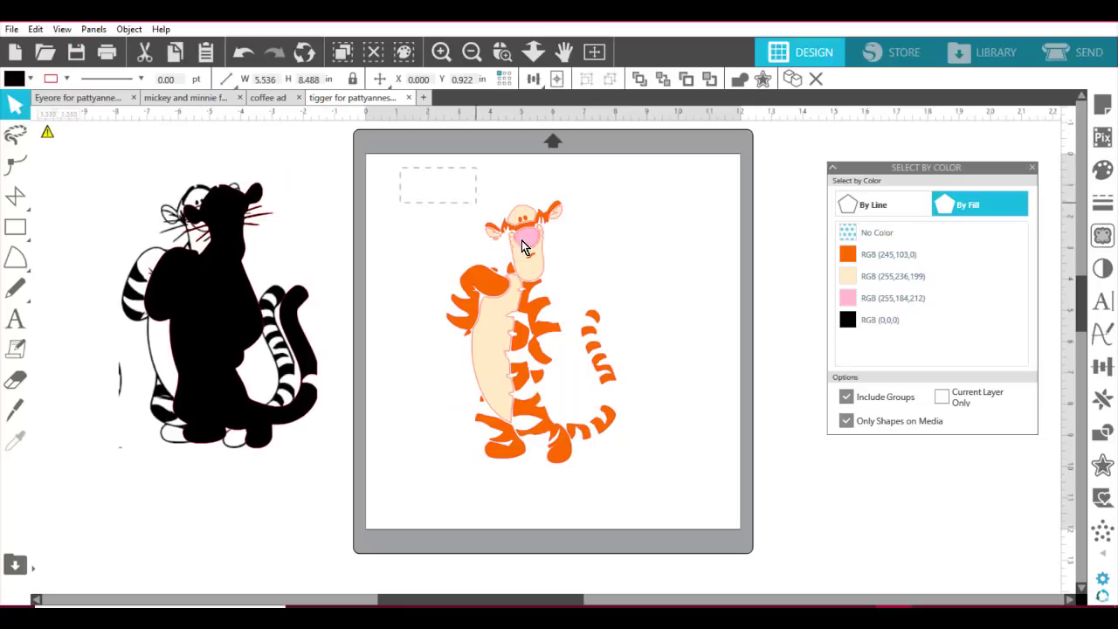
Step: Select all the colored inner pieces on the mat and group them
{"action": "left_click_drag", "start_coordinate": [521, 247], "coordinate": [650, 494]}
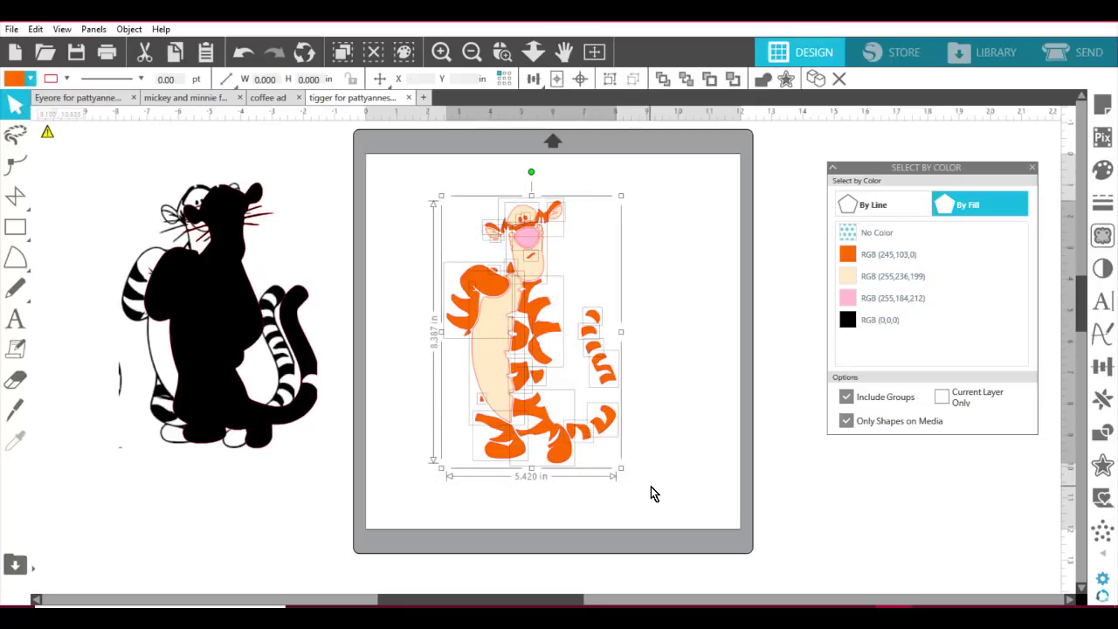
{"action": "right_click", "coordinate": [497, 337]}
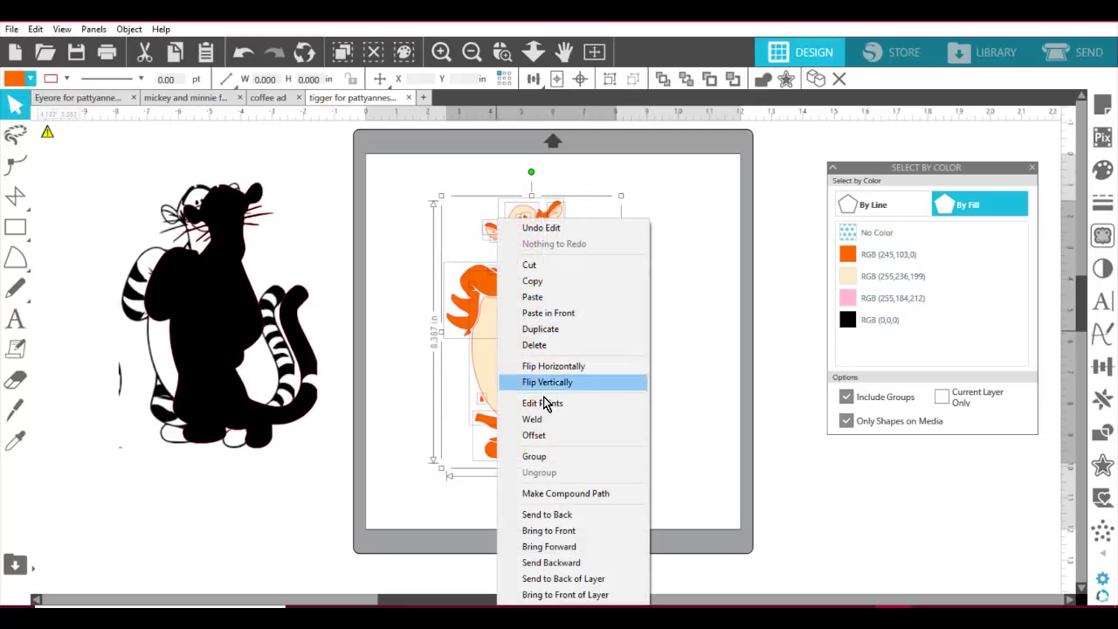
{"action": "left_click", "coordinate": [552, 457]}
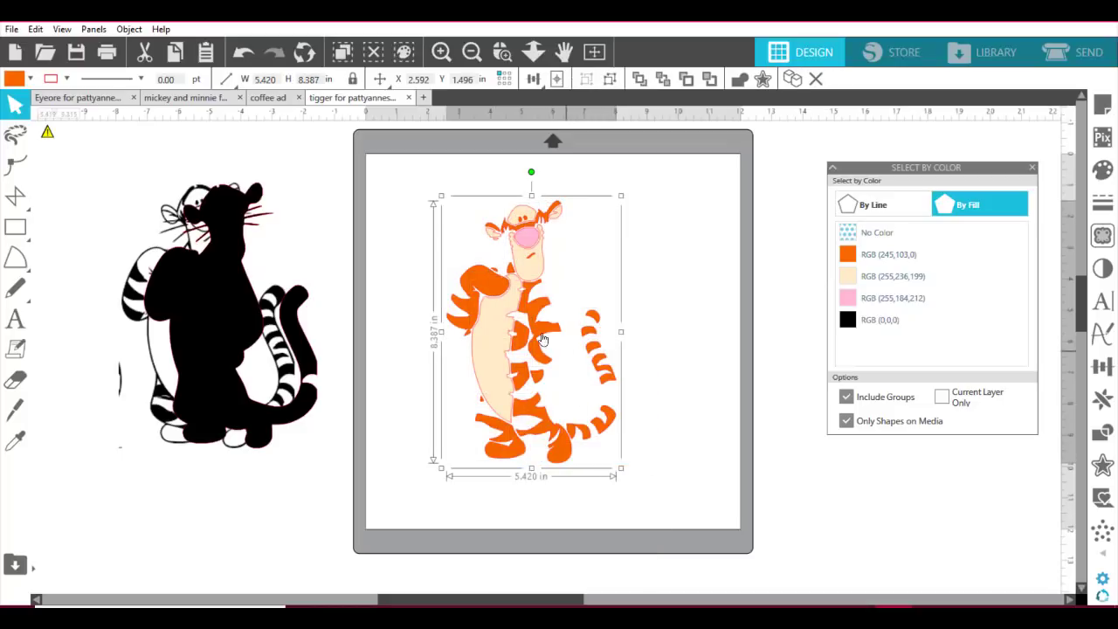
Step: Move the grouped colored pieces off the mat below the original image and place the black silhouette alone on the mat
{"action": "left_click_drag", "start_coordinate": [513, 351], "coordinate": [94, 543]}
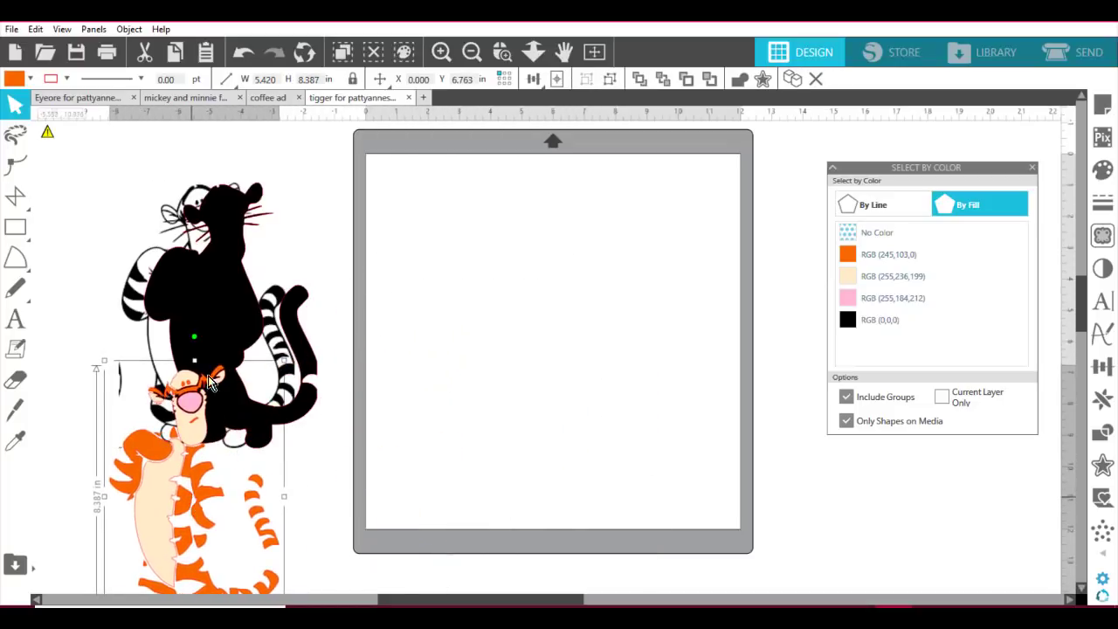
{"action": "left_click_drag", "start_coordinate": [229, 274], "coordinate": [512, 281]}
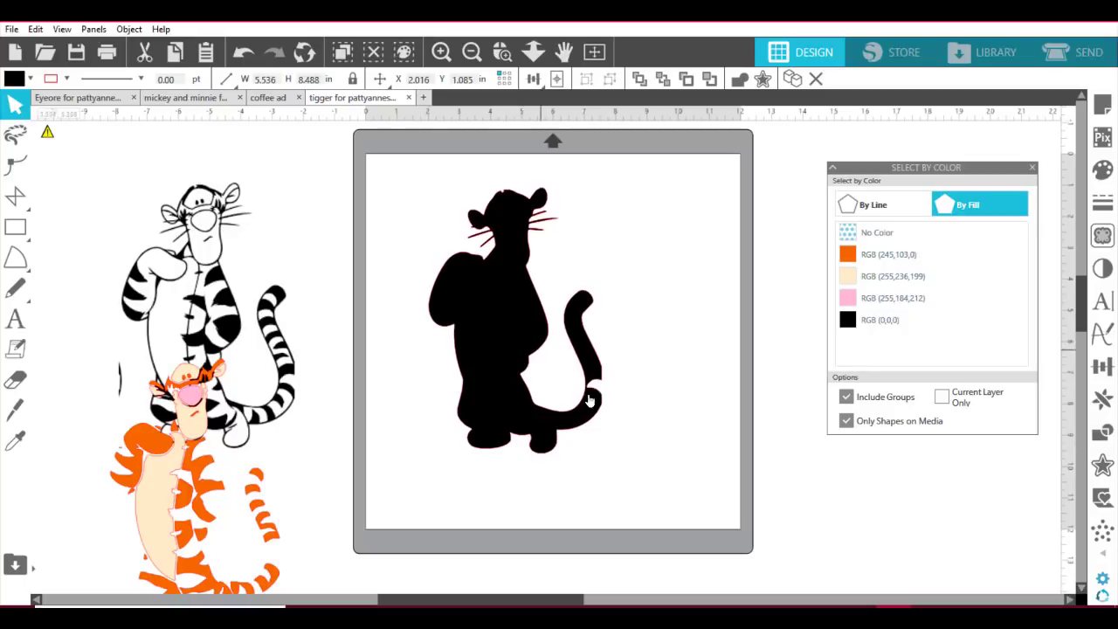
{"action": "left_click_drag", "start_coordinate": [591, 366], "coordinate": [597, 341]}
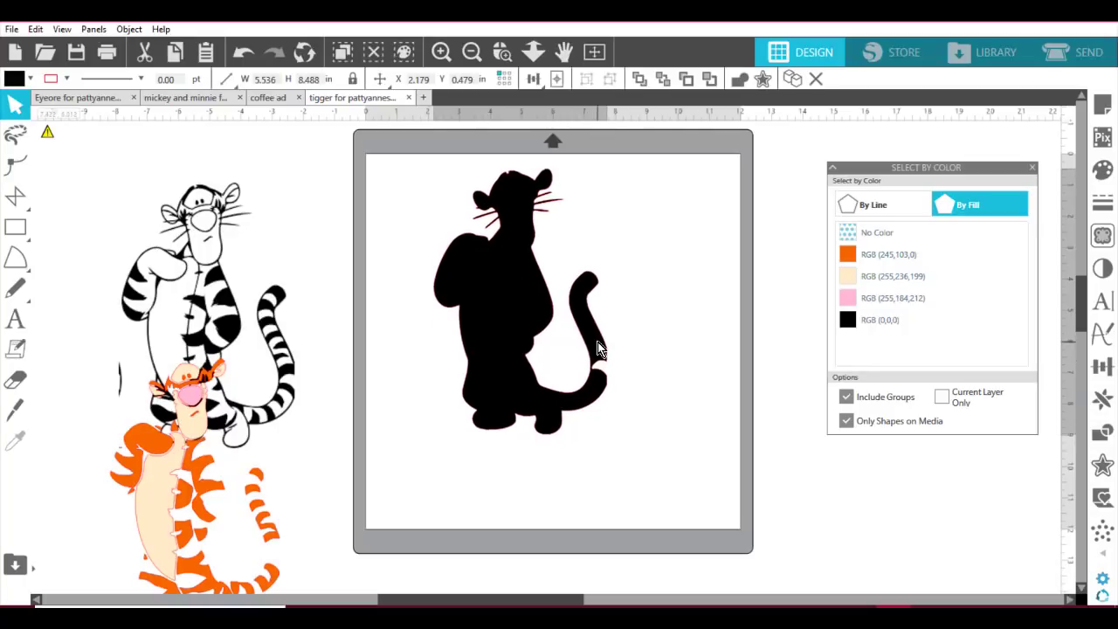
Step: Open the black silhouette for point editing around the tail notch, and close the Select by Color panel
{"action": "left_click", "coordinate": [503, 57]}
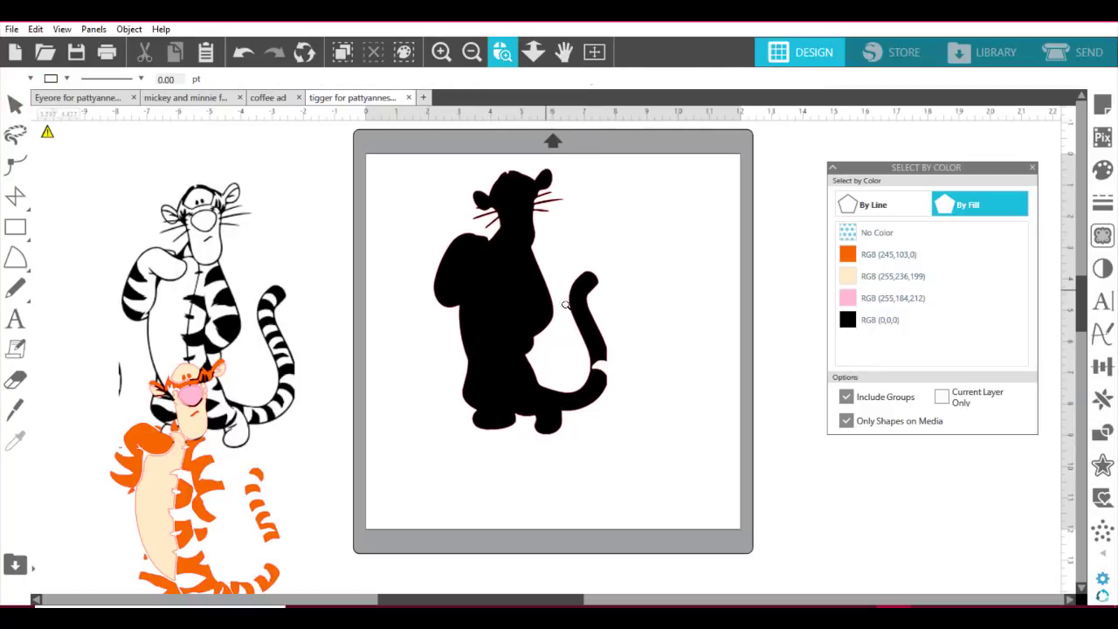
{"action": "left_click", "coordinate": [638, 423]}
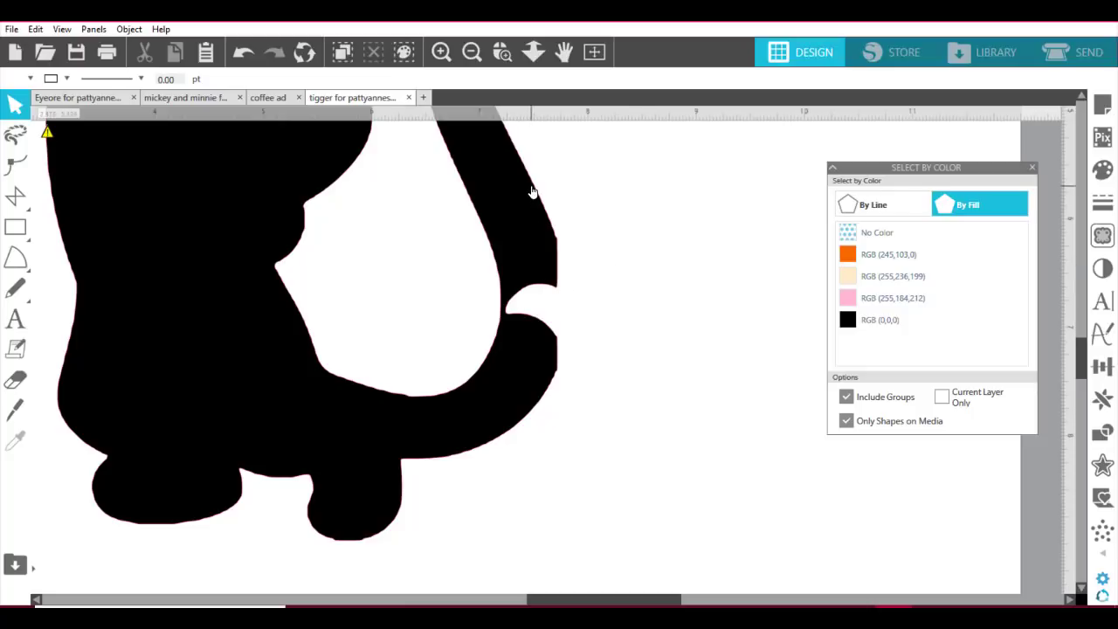
{"action": "double_click", "coordinate": [526, 288]}
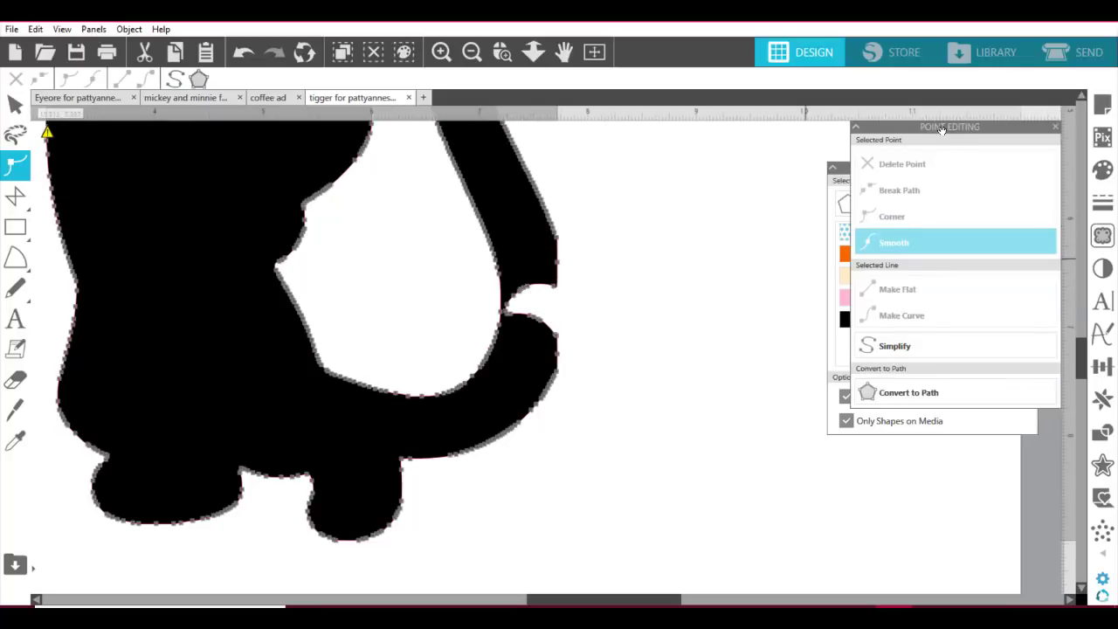
{"action": "left_click_drag", "start_coordinate": [941, 129], "coordinate": [736, 150]}
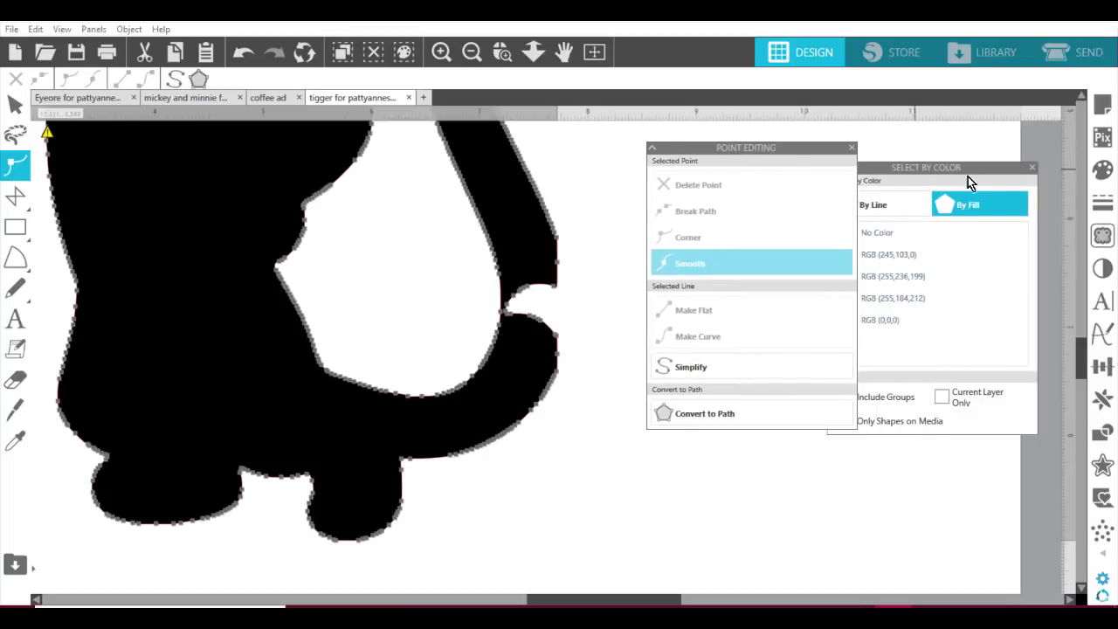
{"action": "left_click", "coordinate": [1032, 168]}
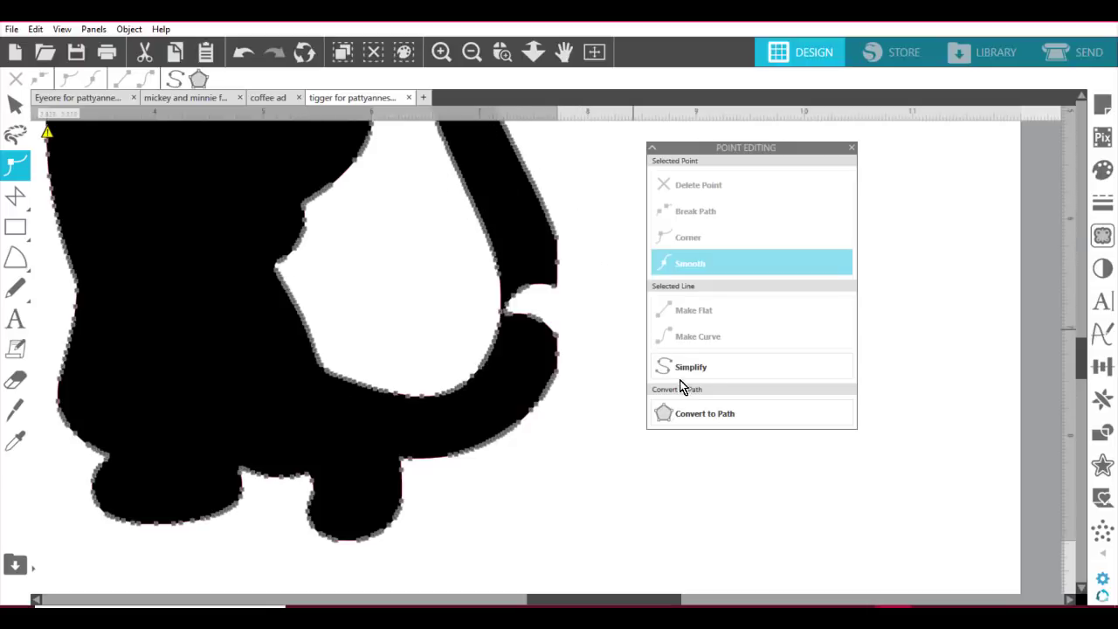
Step: Simplify the points of the silhouette's outline, undo it to compare, and apply the simplification again
{"action": "left_click", "coordinate": [704, 367]}
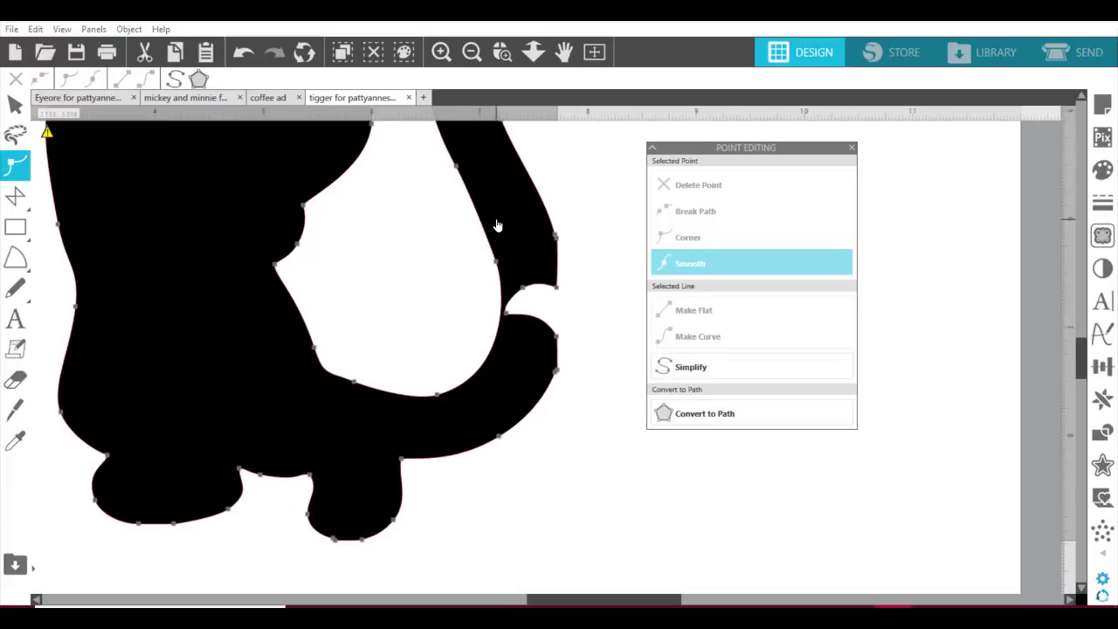
{"action": "key", "text": "ctrl+z"}
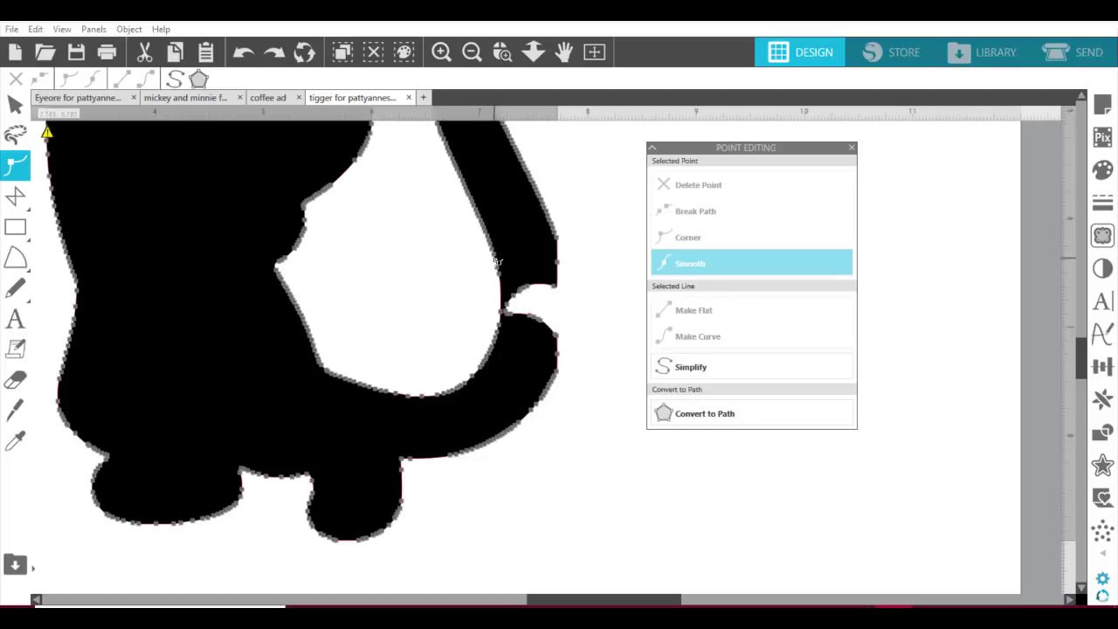
{"action": "left_click", "coordinate": [703, 371]}
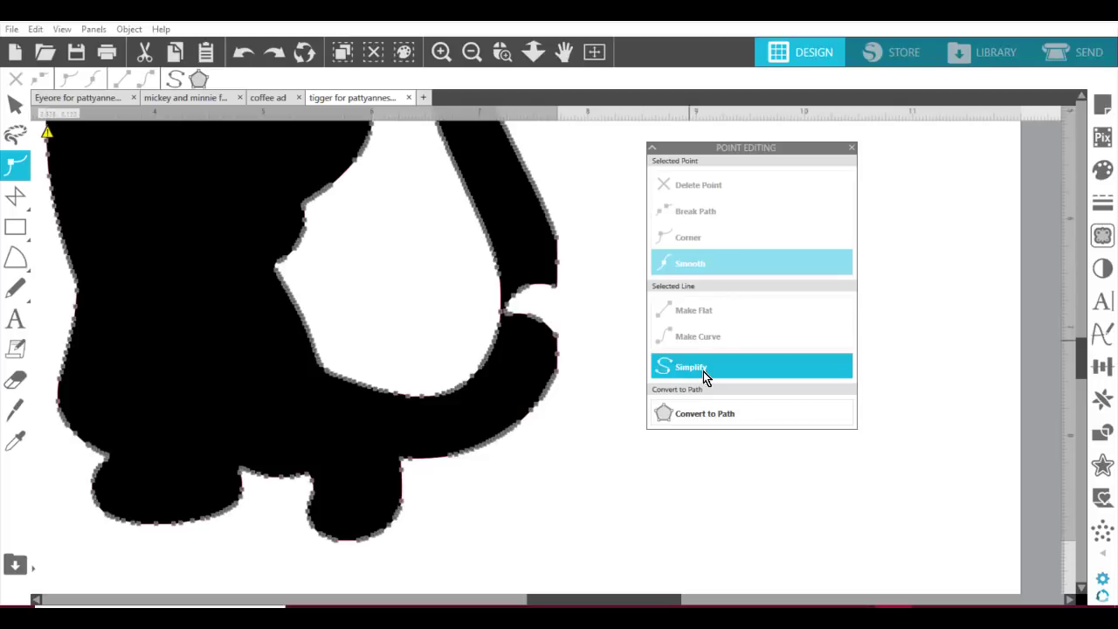
{"action": "left_click", "coordinate": [723, 369]}
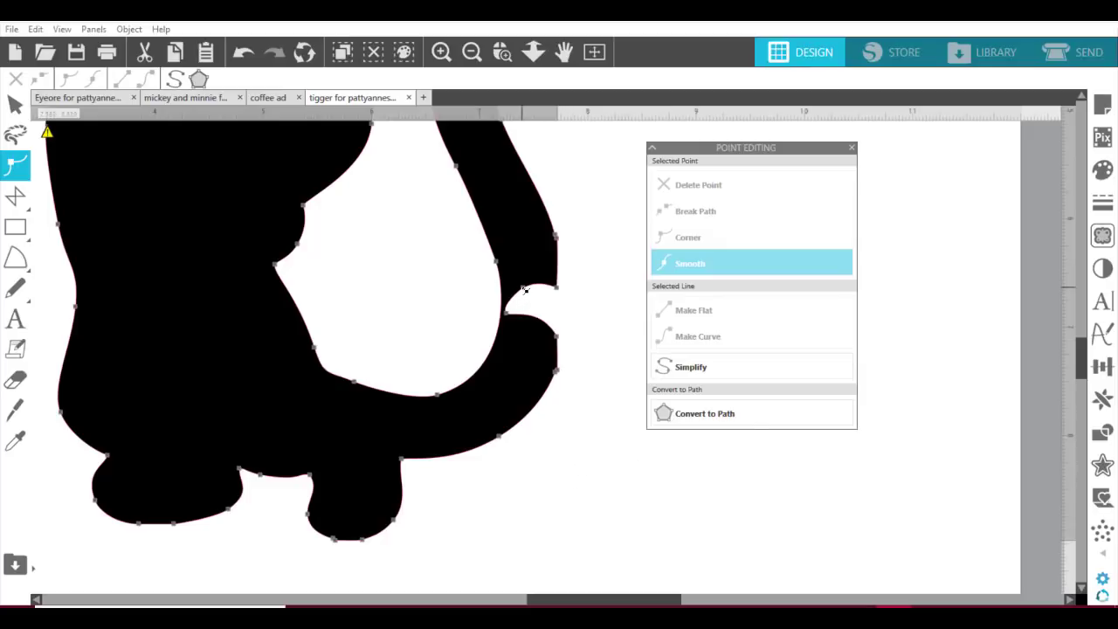
Step: Move the points of the tail notch out to the tail's outer edge to close the gap in the silhouette
{"action": "left_click_drag", "start_coordinate": [524, 290], "coordinate": [541, 312]}
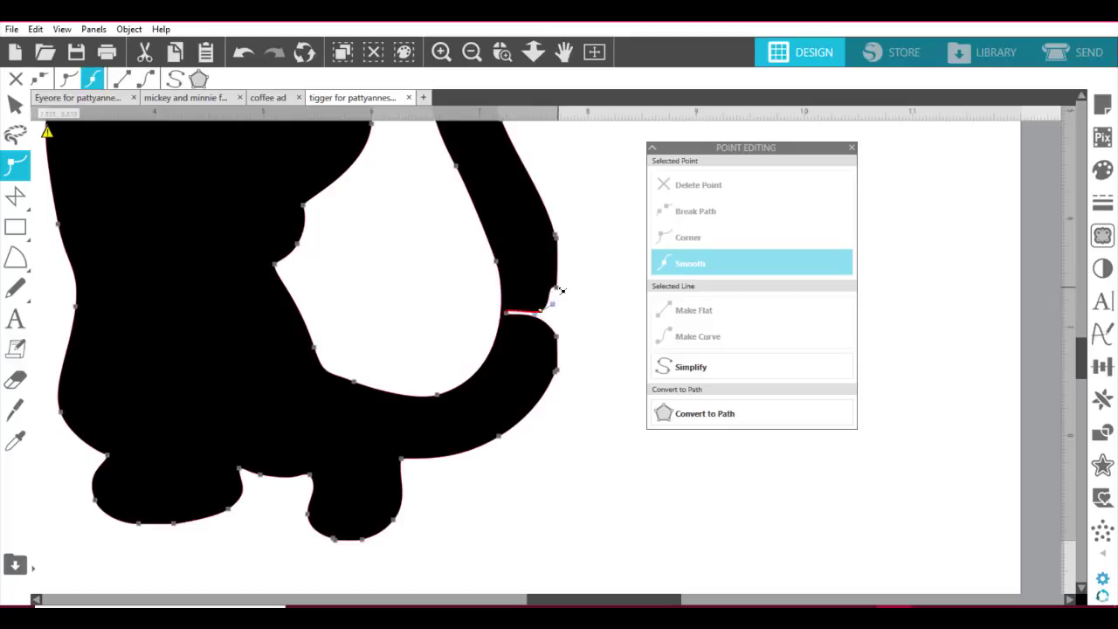
{"action": "left_click", "coordinate": [556, 291]}
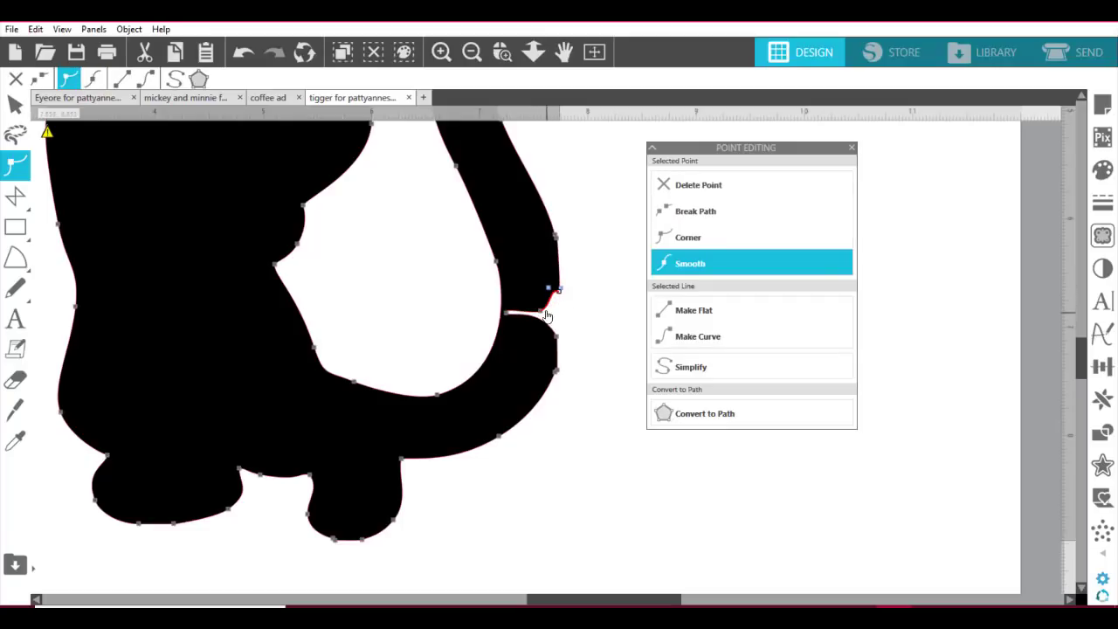
{"action": "left_click", "coordinate": [555, 308]}
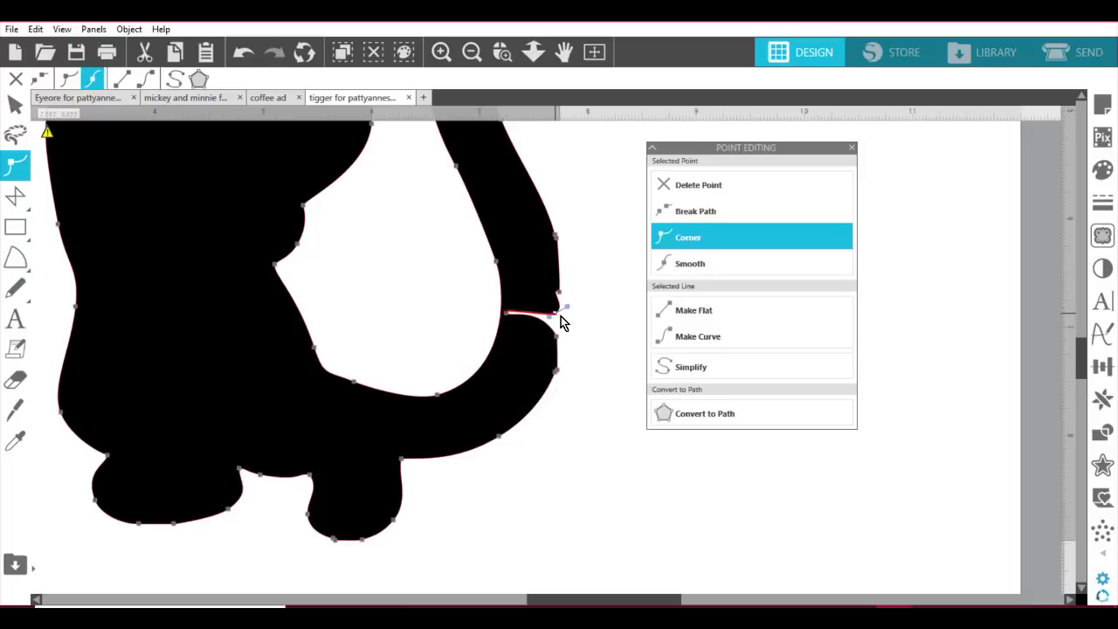
{"action": "left_click_drag", "start_coordinate": [561, 316], "coordinate": [557, 351]}
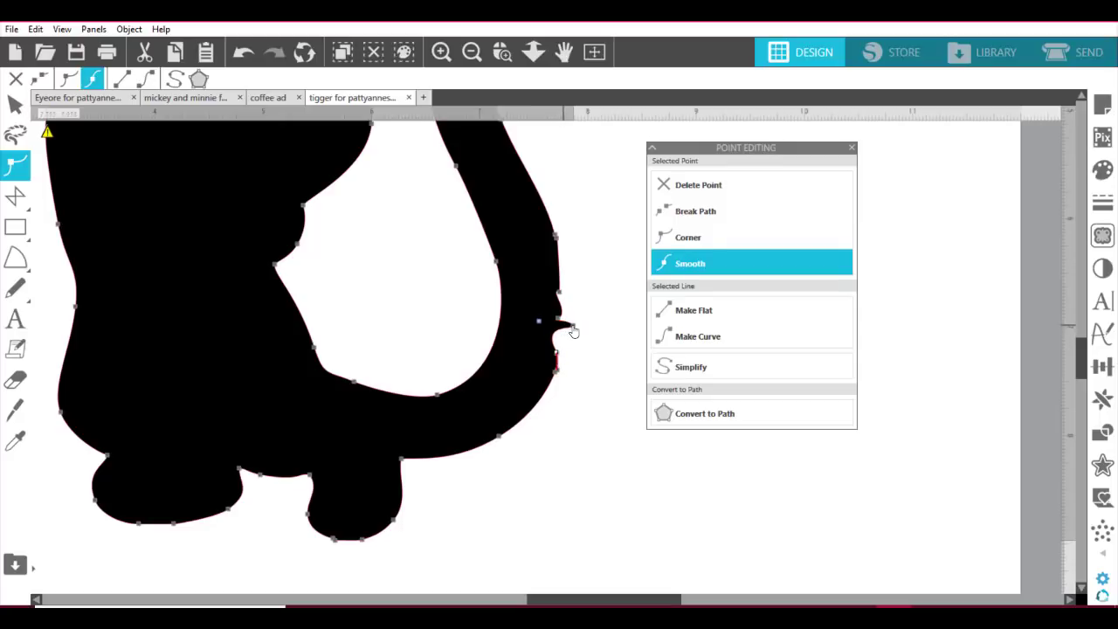
Step: Delete the point sticking out of the tail's outer edge and pull the adjacent curve outward to fill the dent
{"action": "left_click", "coordinate": [574, 326]}
{"action": "right_click", "coordinate": [574, 326]}
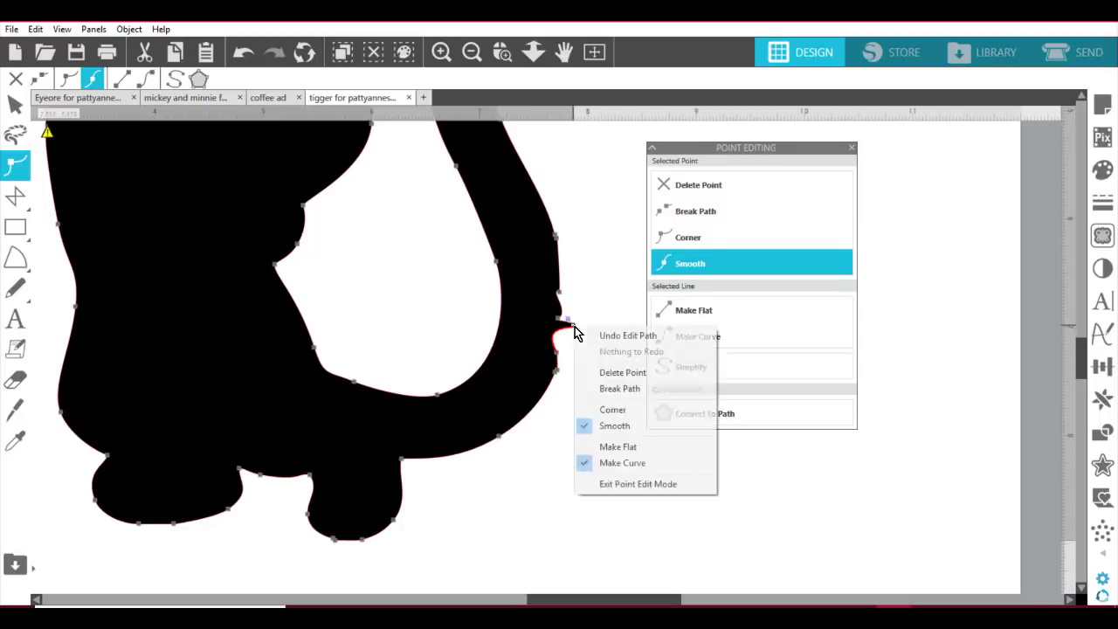
{"action": "left_click", "coordinate": [616, 373]}
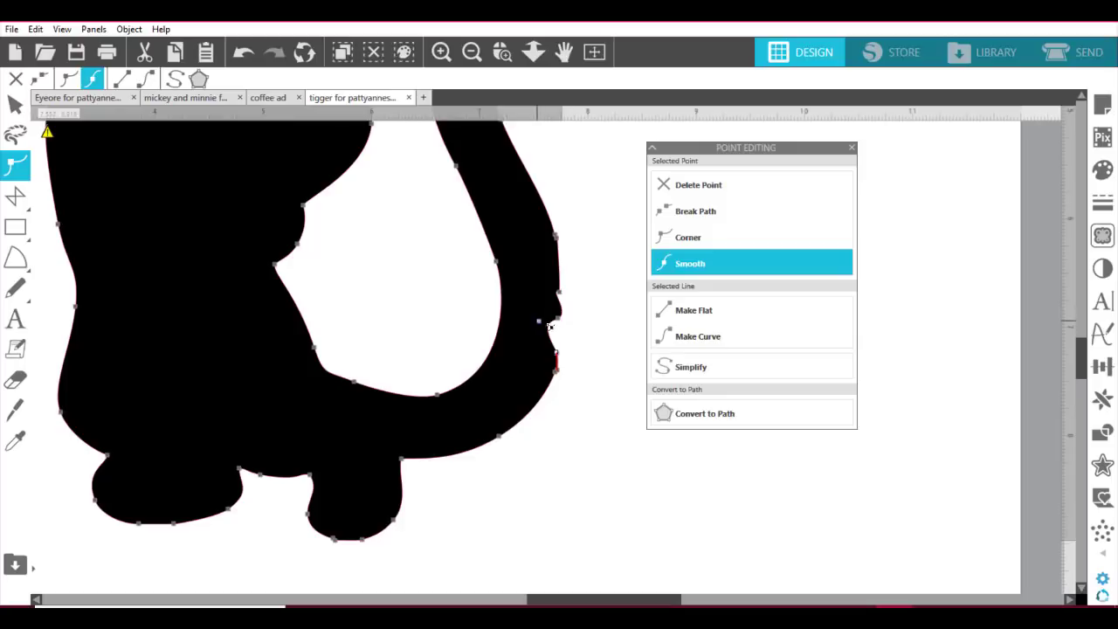
{"action": "left_click_drag", "start_coordinate": [551, 326], "coordinate": [560, 330]}
{"action": "double_click", "coordinate": [556, 327]}
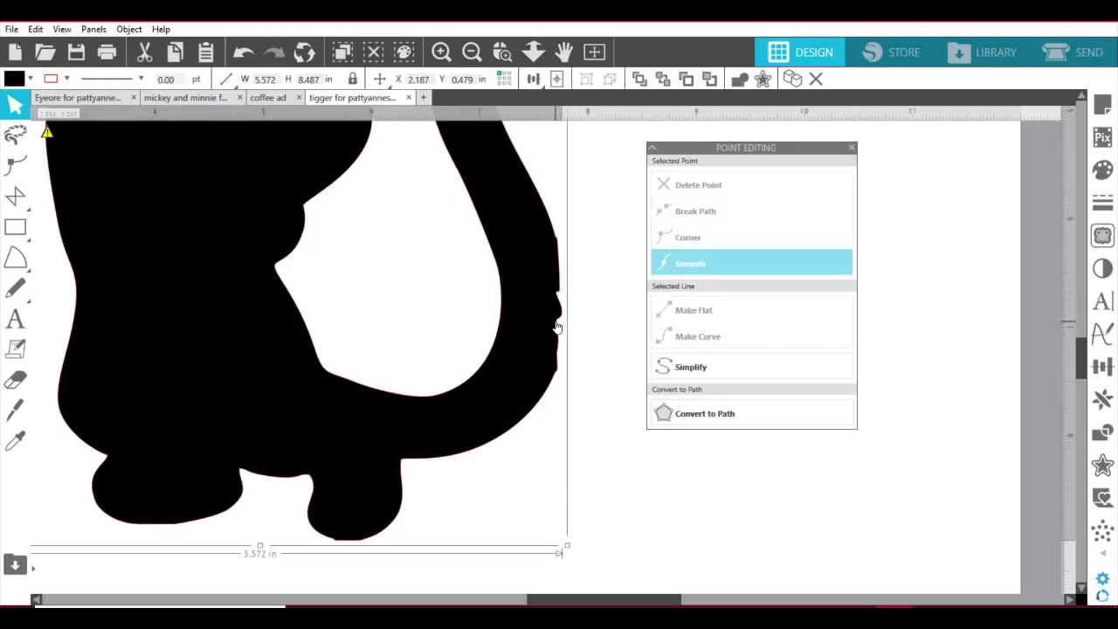
Step: Smooth the bump on the tail's outer edge by repositioning its point and curve handle, and leave point editing
{"action": "double_click", "coordinate": [556, 326]}
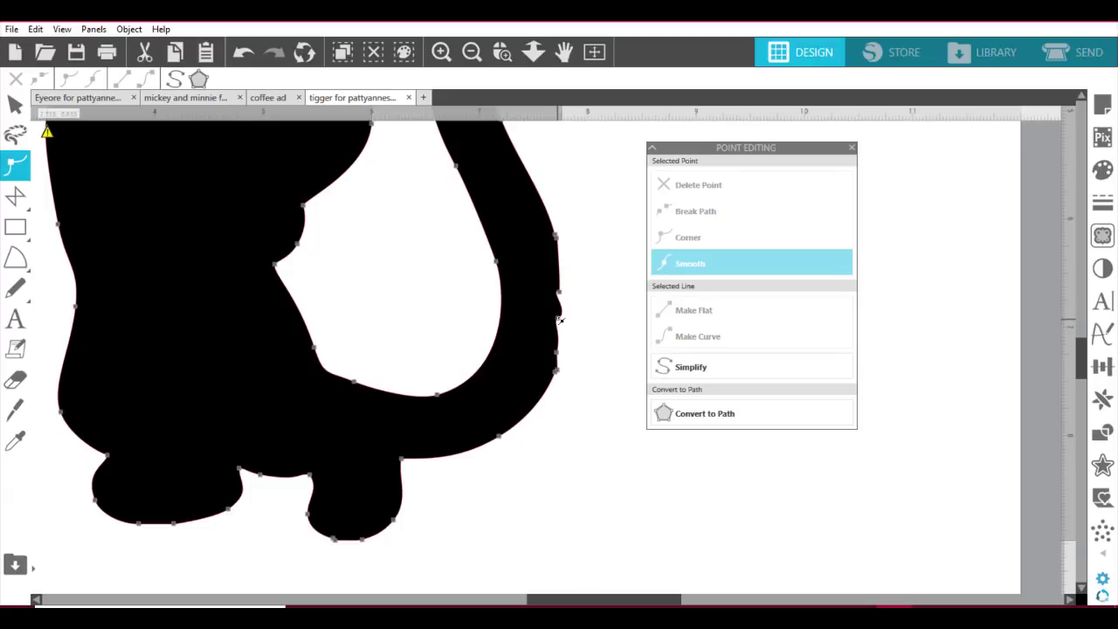
{"action": "left_click", "coordinate": [558, 321]}
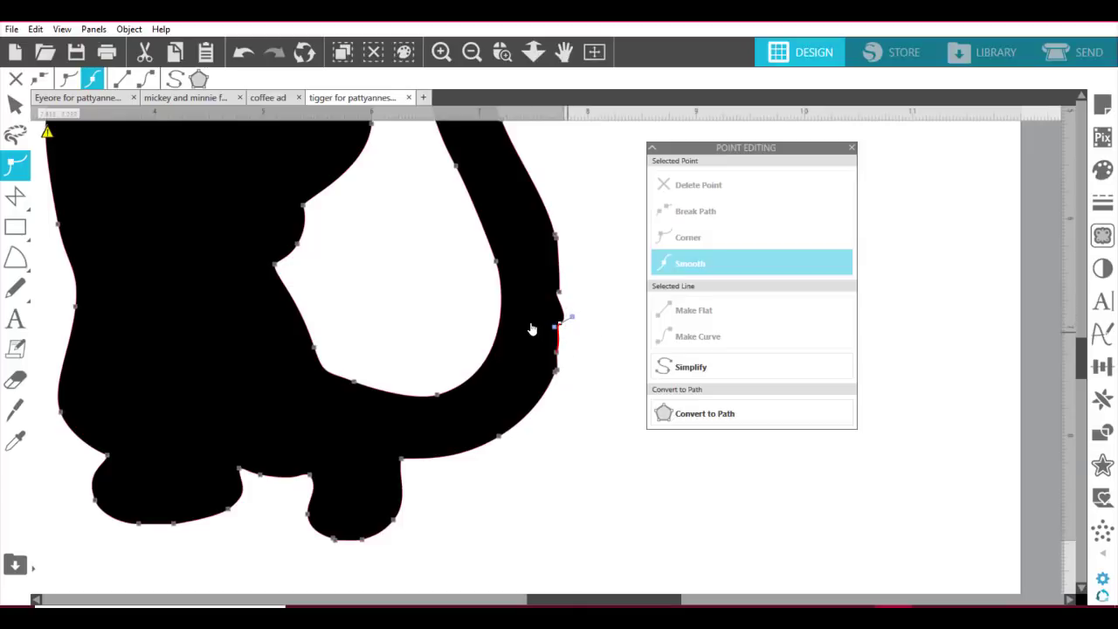
{"action": "left_click", "coordinate": [573, 322]}
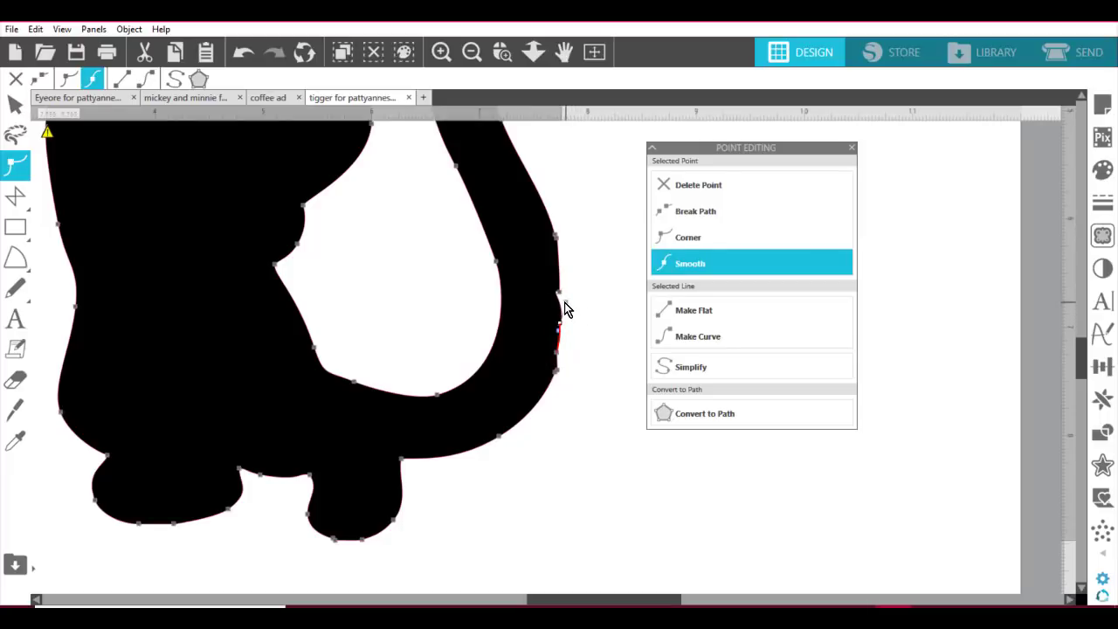
{"action": "mouse_move", "coordinate": [564, 307]}
{"action": "left_mouse_down"}
{"action": "mouse_move", "coordinate": [526, 283]}
{"action": "mouse_move", "coordinate": [565, 298]}
{"action": "mouse_move", "coordinate": [561, 310]}
{"action": "mouse_move", "coordinate": [570, 284]}
{"action": "mouse_move", "coordinate": [568, 295]}
{"action": "left_mouse_up"}
{"action": "left_click", "coordinate": [590, 318]}
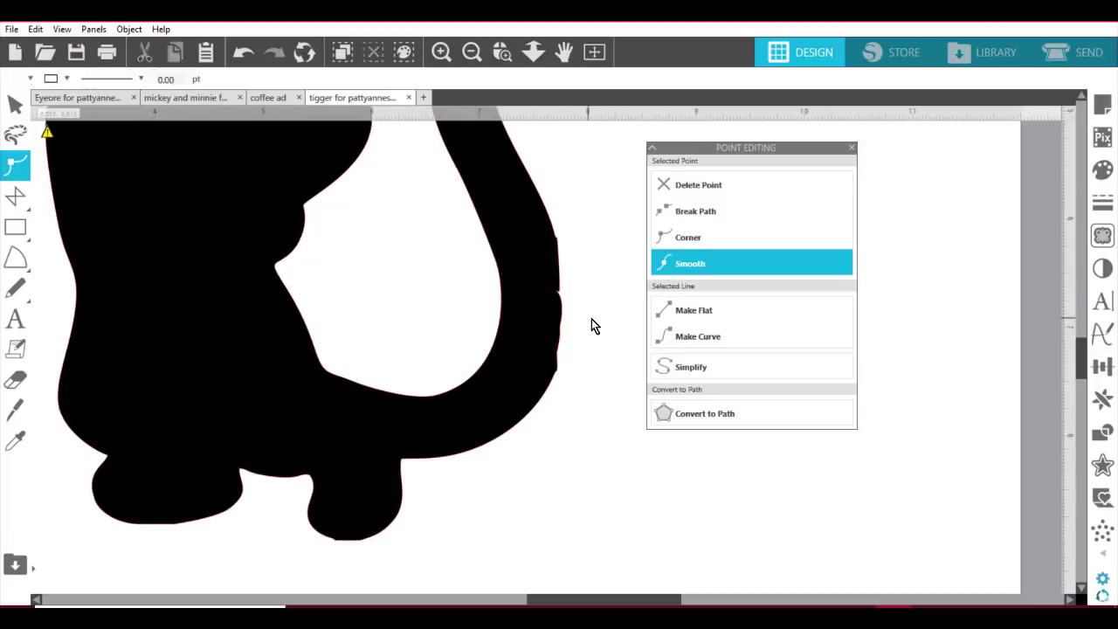
{"action": "key", "text": "v"}
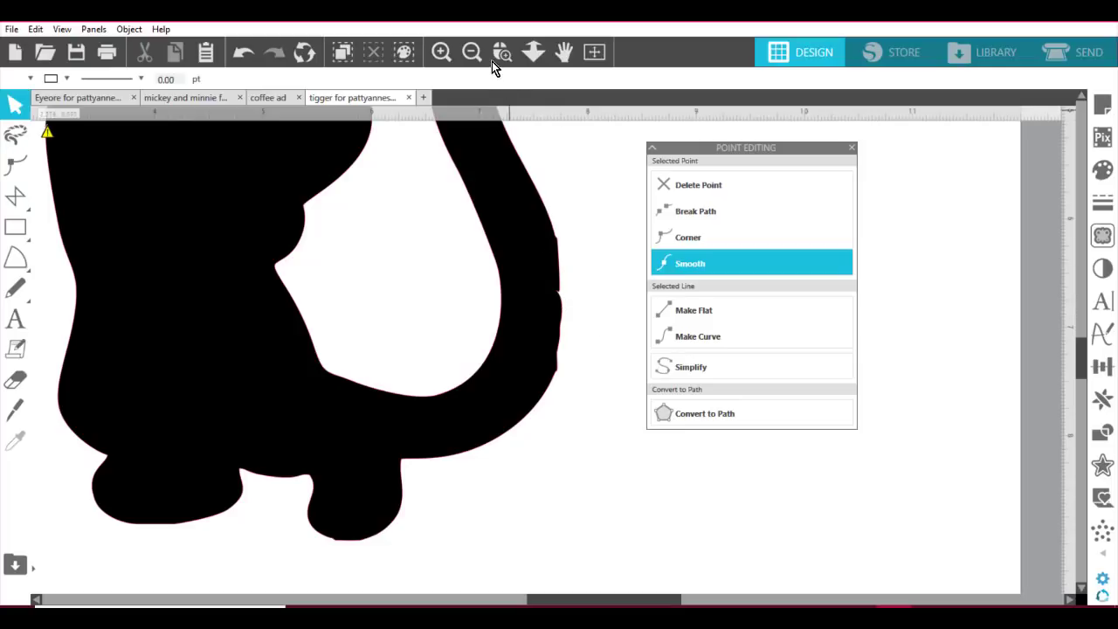
Step: Break the silhouette's path at the corner point beside the small nick on the tail's outer edge
{"action": "left_click", "coordinate": [500, 54]}
{"action": "left_click_drag", "start_coordinate": [543, 244], "coordinate": [589, 351]}
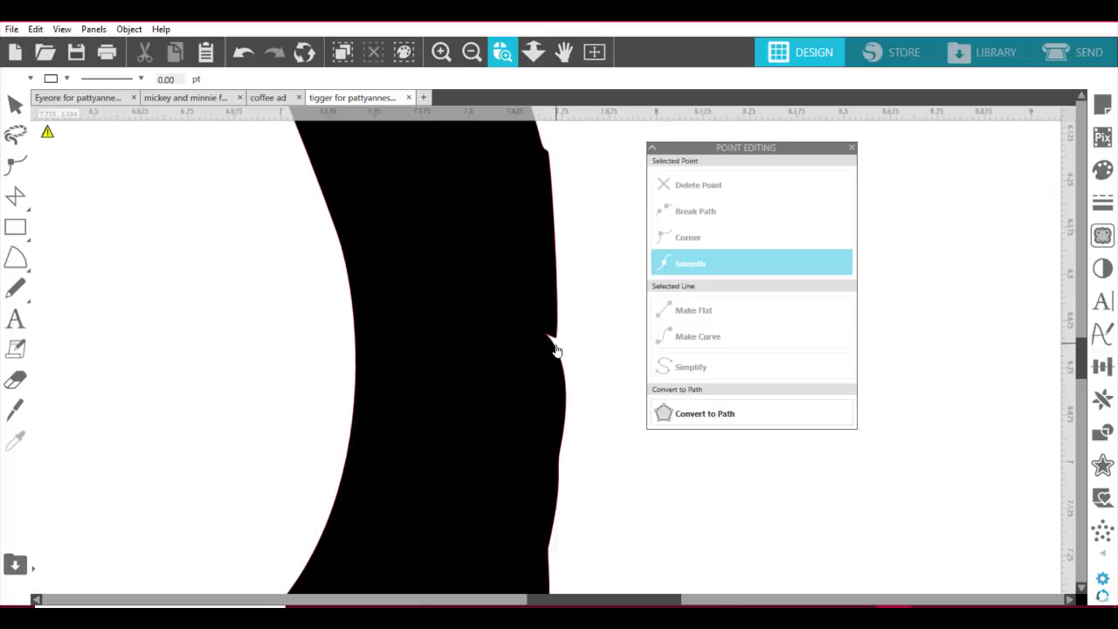
{"action": "key", "text": "v"}
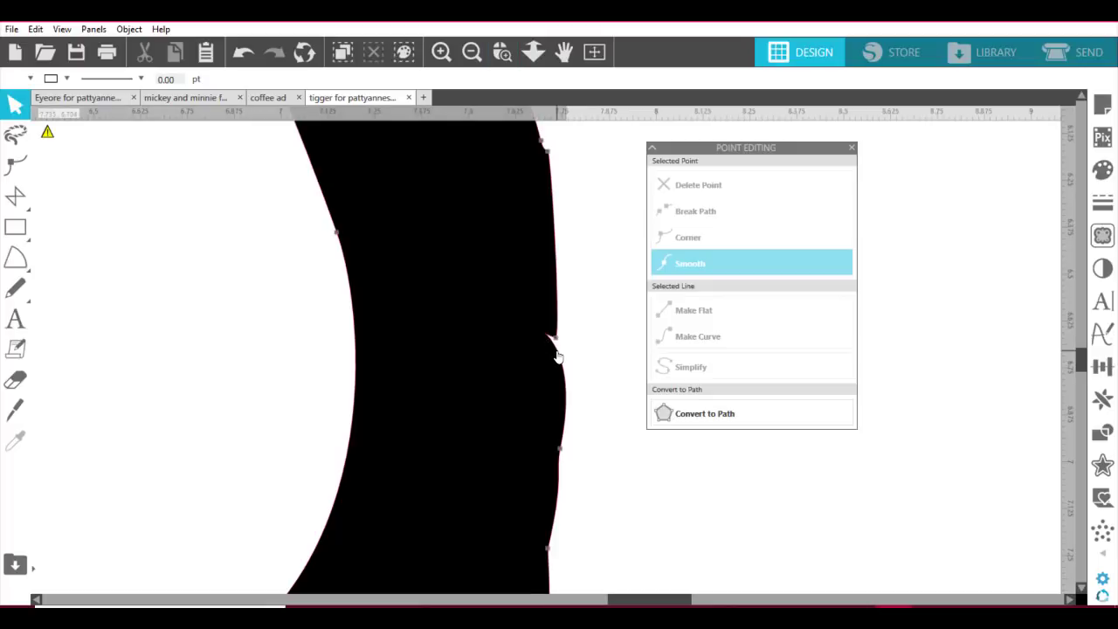
{"action": "double_click", "coordinate": [557, 357]}
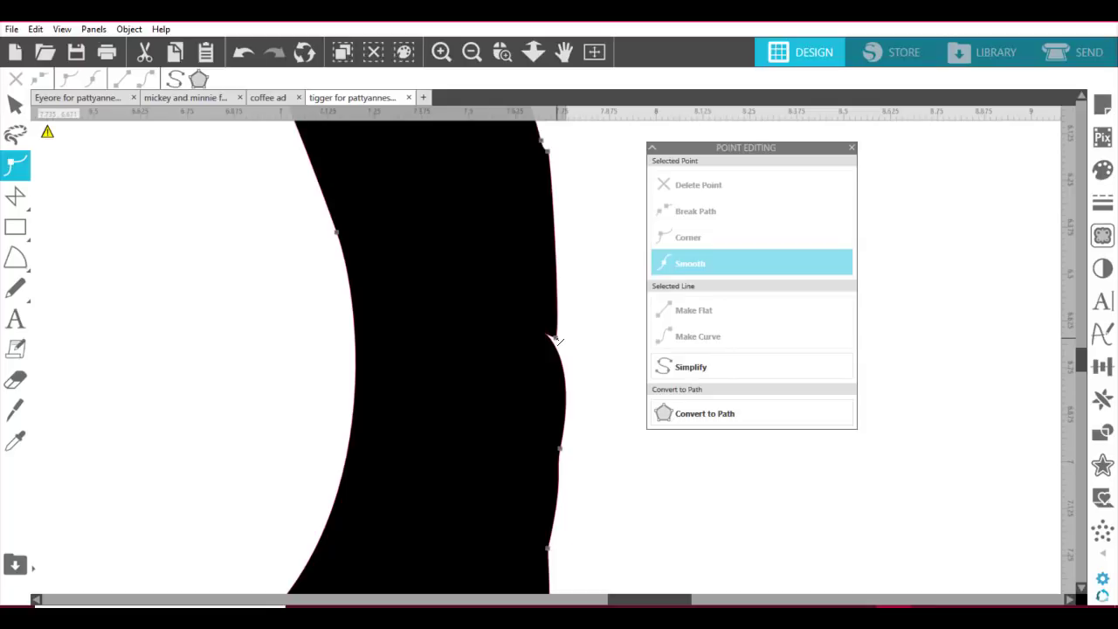
{"action": "right_click", "coordinate": [557, 340]}
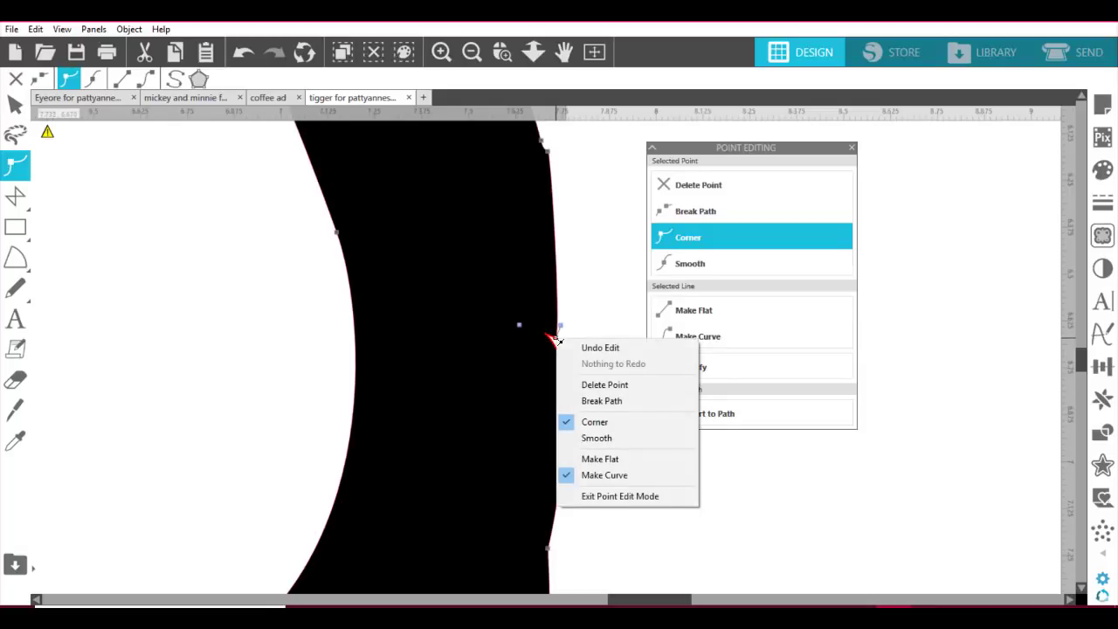
{"action": "left_click", "coordinate": [616, 401]}
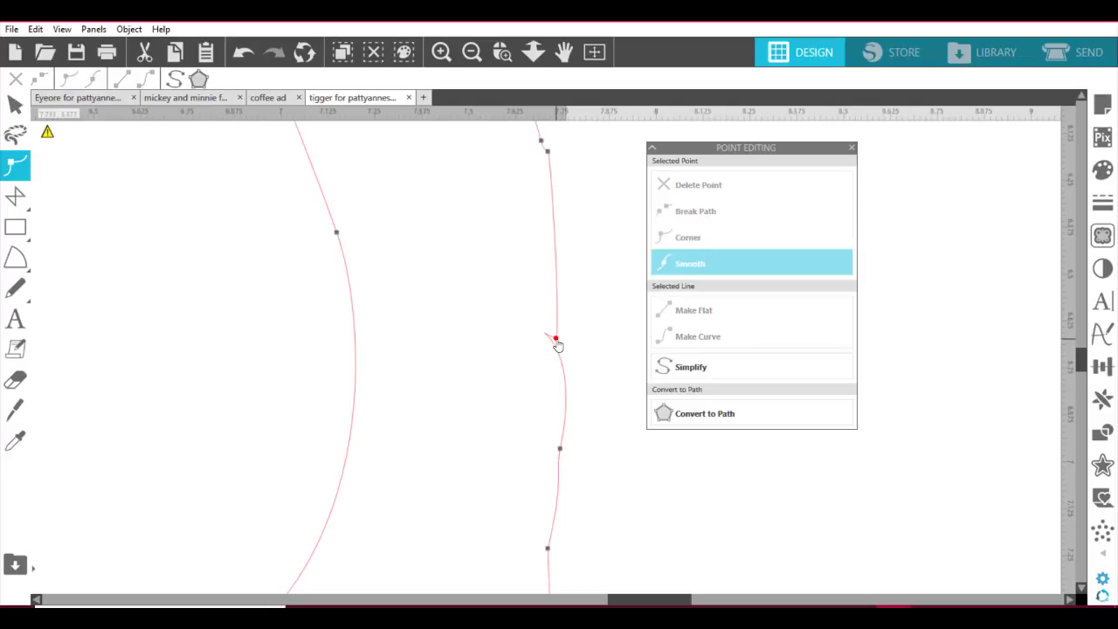
Step: Move the two ends of the broken path outward, reshape the lower end's curve and join it to the upper end
{"action": "left_click_drag", "start_coordinate": [556, 340], "coordinate": [586, 334]}
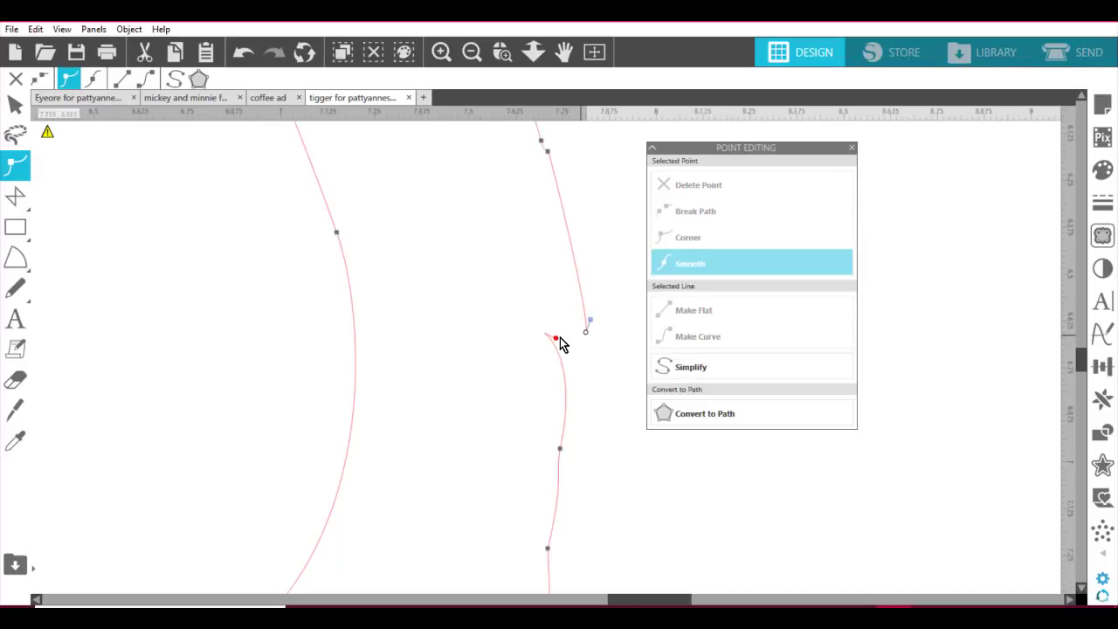
{"action": "left_click_drag", "start_coordinate": [558, 340], "coordinate": [600, 396]}
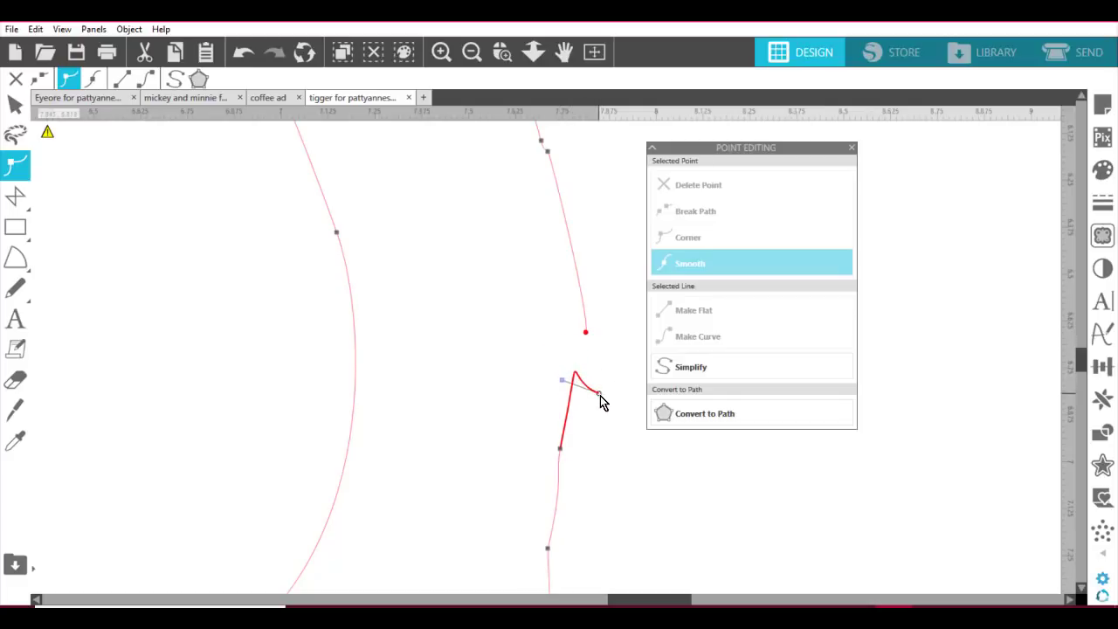
{"action": "left_click", "coordinate": [600, 418]}
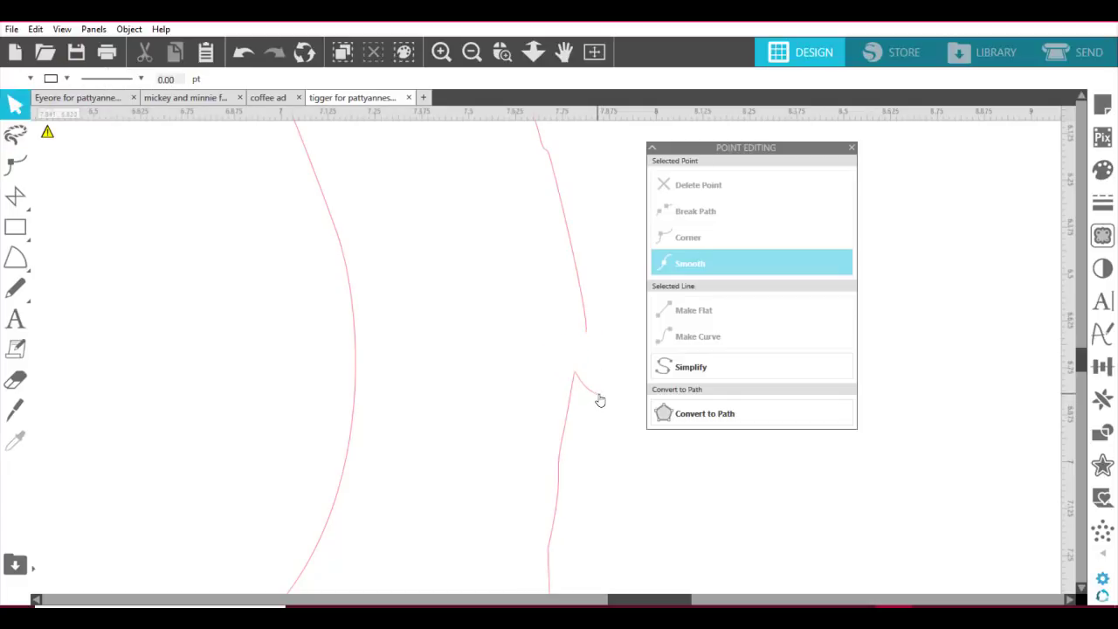
{"action": "left_click", "coordinate": [600, 400]}
{"action": "double_click", "coordinate": [600, 399]}
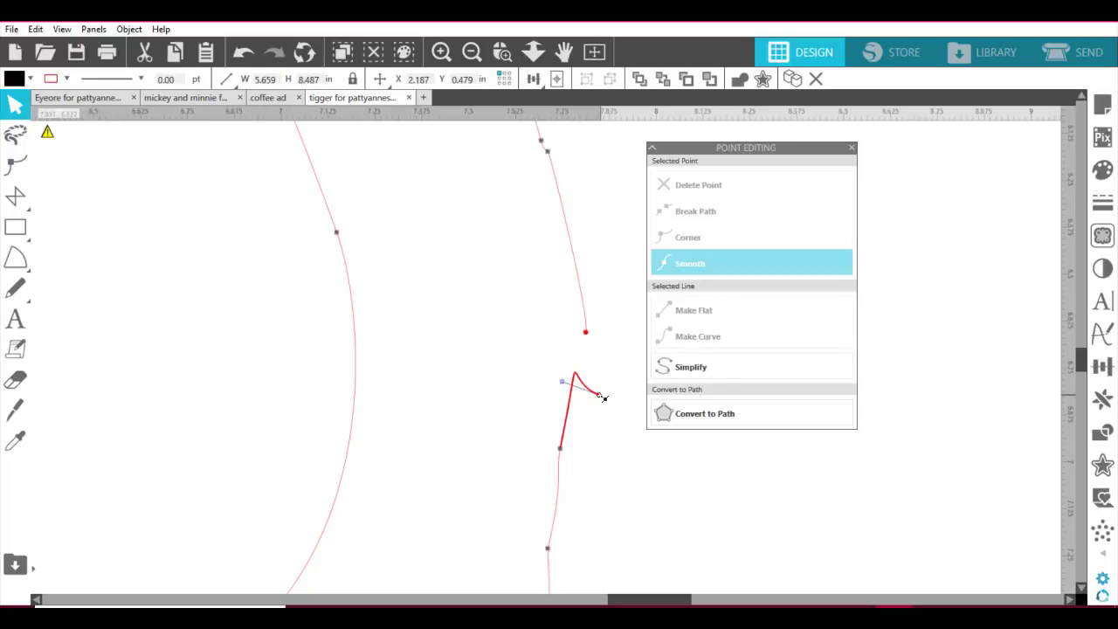
{"action": "left_click_drag", "start_coordinate": [602, 397], "coordinate": [596, 432]}
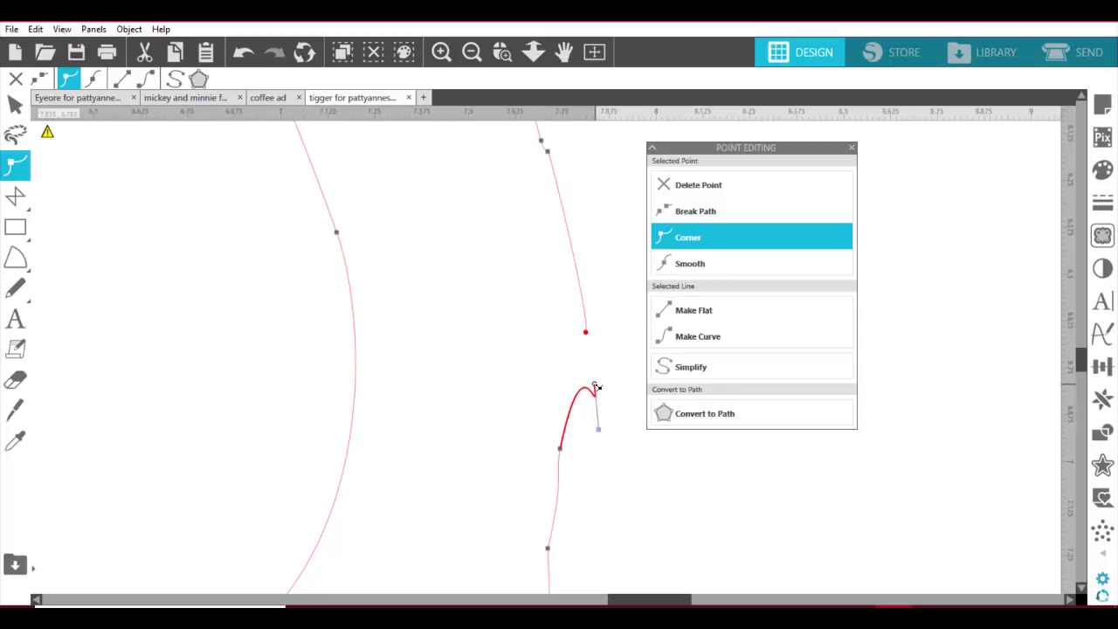
{"action": "left_click_drag", "start_coordinate": [594, 385], "coordinate": [588, 336]}
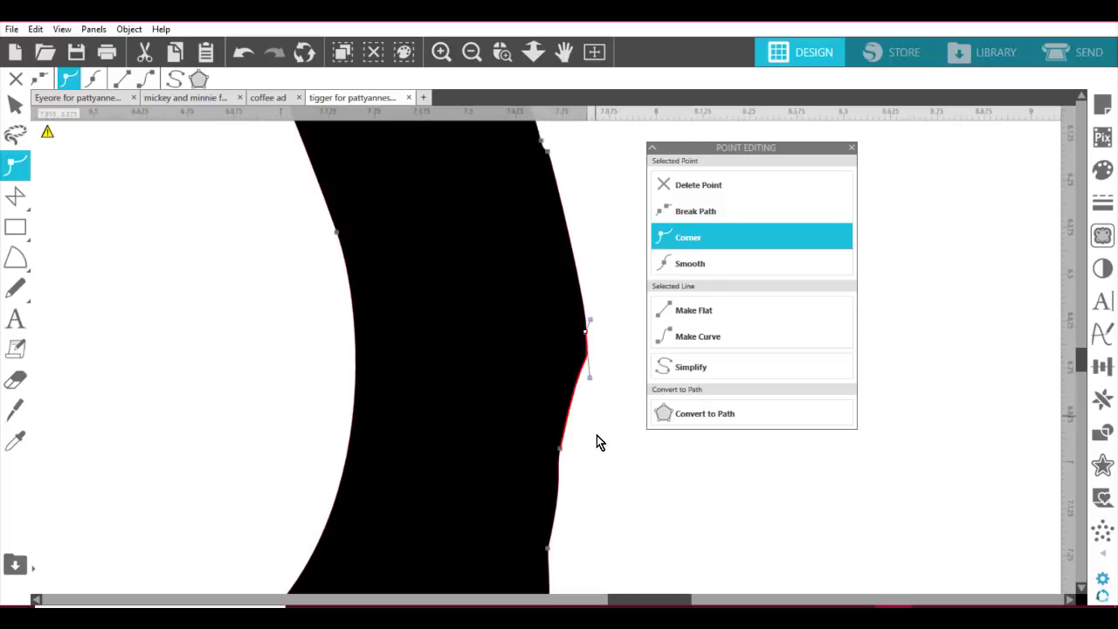
{"action": "left_click", "coordinate": [576, 400]}
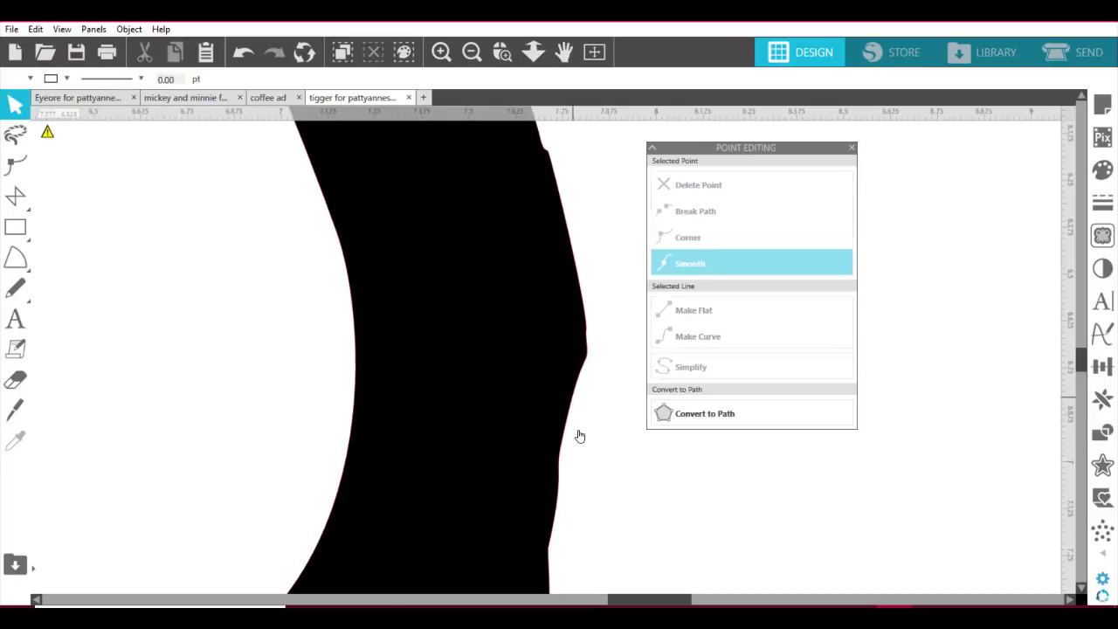
Step: Move the smooth point below the joined ends outward and adjust its curve handles to straighten the tail's edge
{"action": "double_click", "coordinate": [568, 429]}
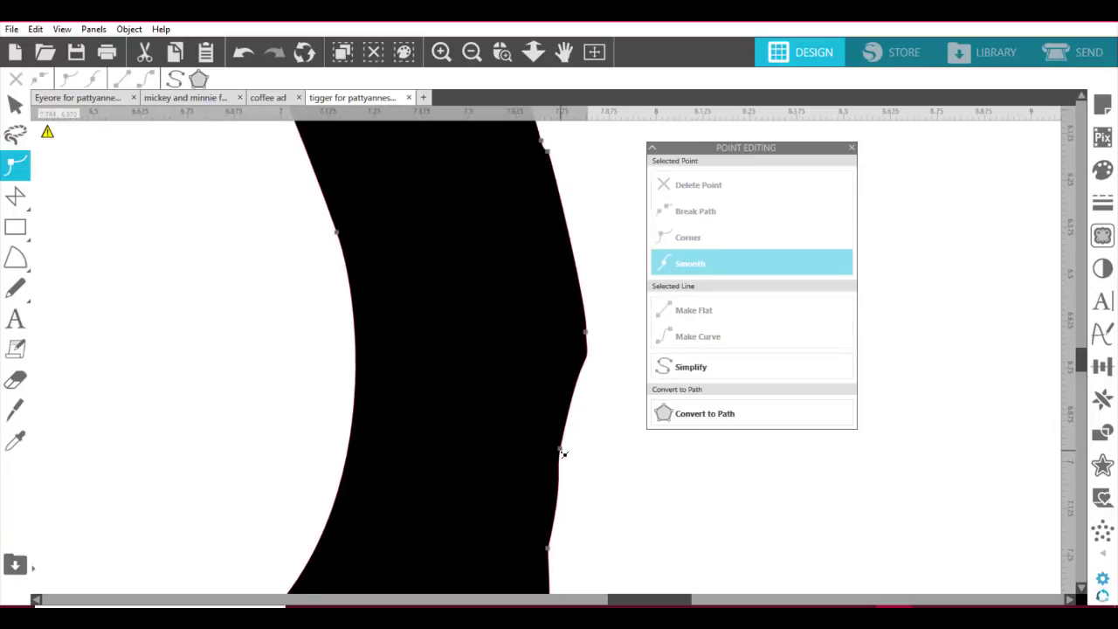
{"action": "left_click_drag", "start_coordinate": [563, 452], "coordinate": [587, 469]}
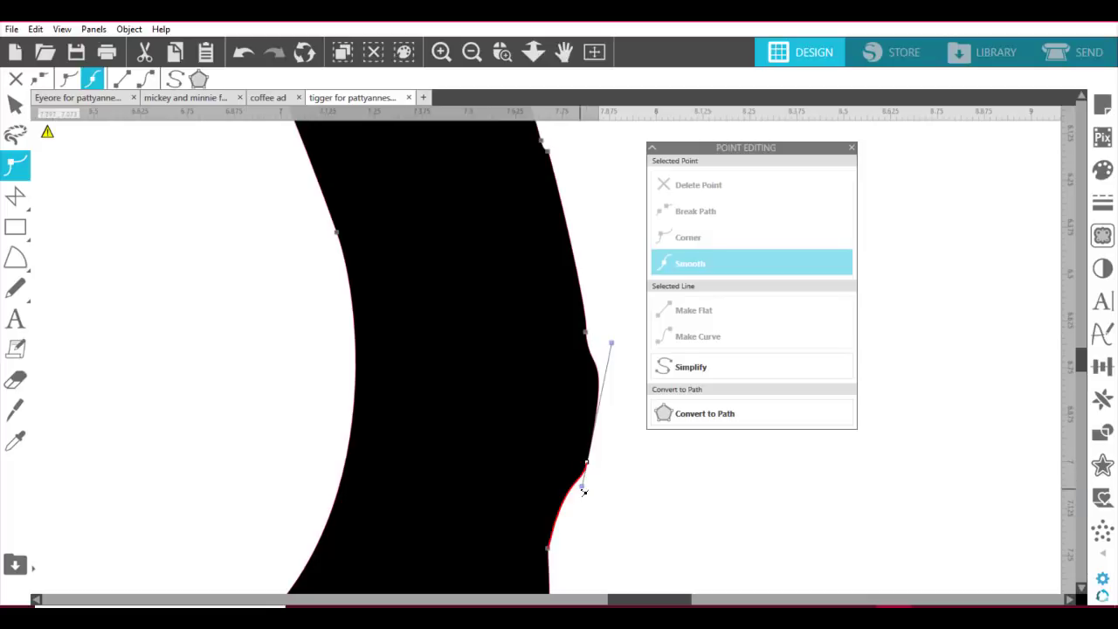
{"action": "left_click", "coordinate": [584, 492]}
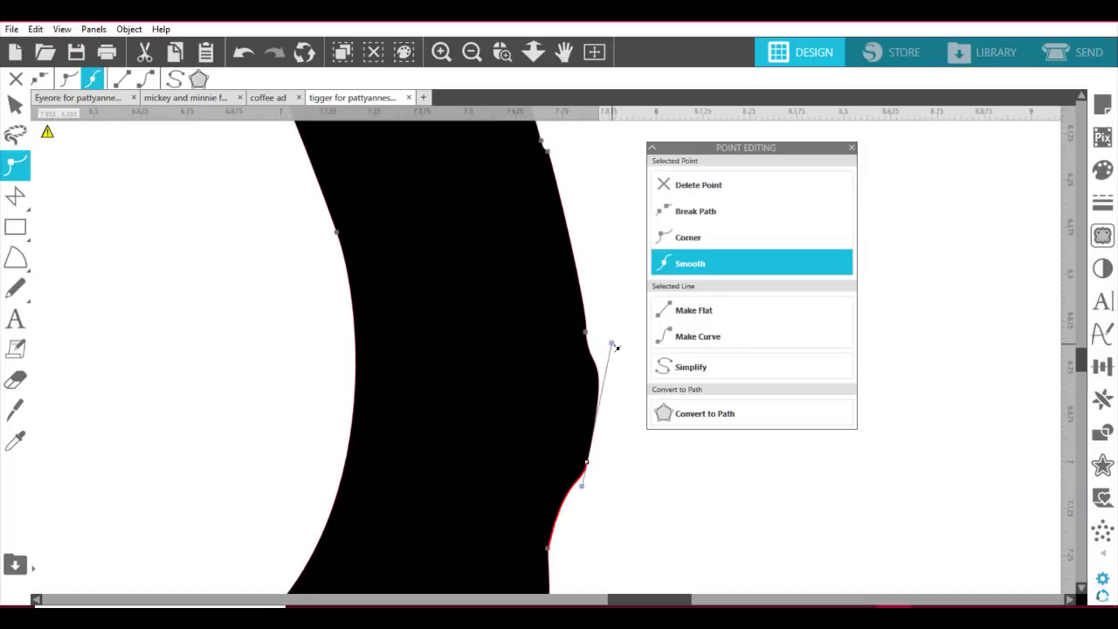
{"action": "left_click_drag", "start_coordinate": [614, 347], "coordinate": [592, 302]}
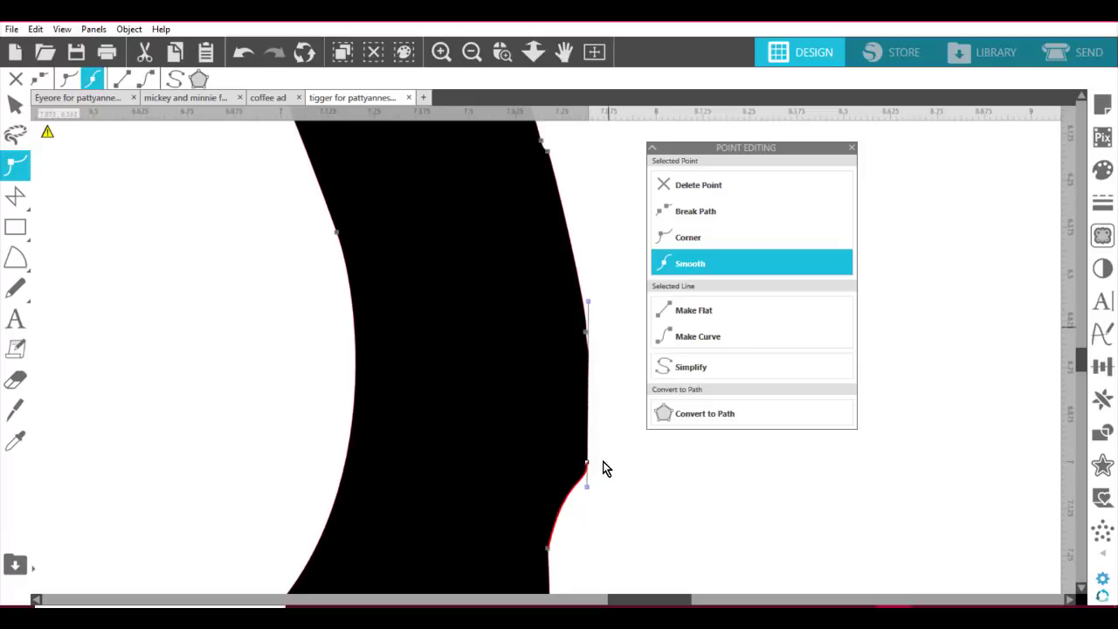
{"action": "mouse_move", "coordinate": [590, 489]}
{"action": "left_mouse_down"}
{"action": "mouse_move", "coordinate": [573, 486]}
{"action": "mouse_move", "coordinate": [599, 497]}
{"action": "mouse_move", "coordinate": [602, 462]}
{"action": "mouse_move", "coordinate": [587, 494]}
{"action": "mouse_move", "coordinate": [587, 482]}
{"action": "left_mouse_up"}
{"action": "left_click", "coordinate": [602, 460]}
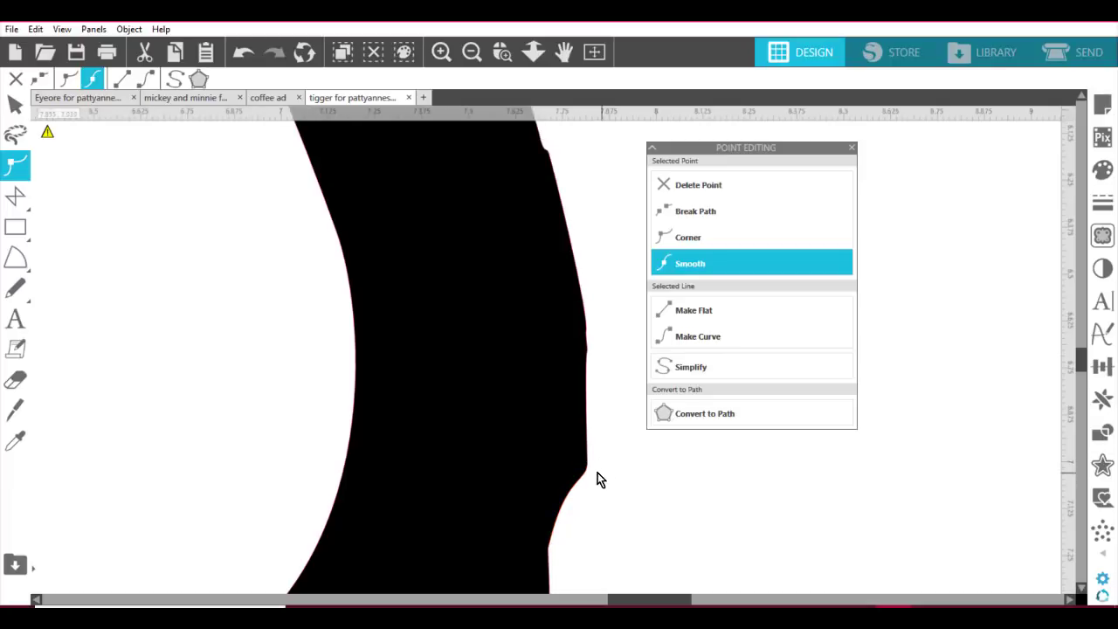
Step: Shift the lower smooth point on the tail's outer edge slightly inward to soften the bulge
{"action": "left_click", "coordinate": [590, 467]}
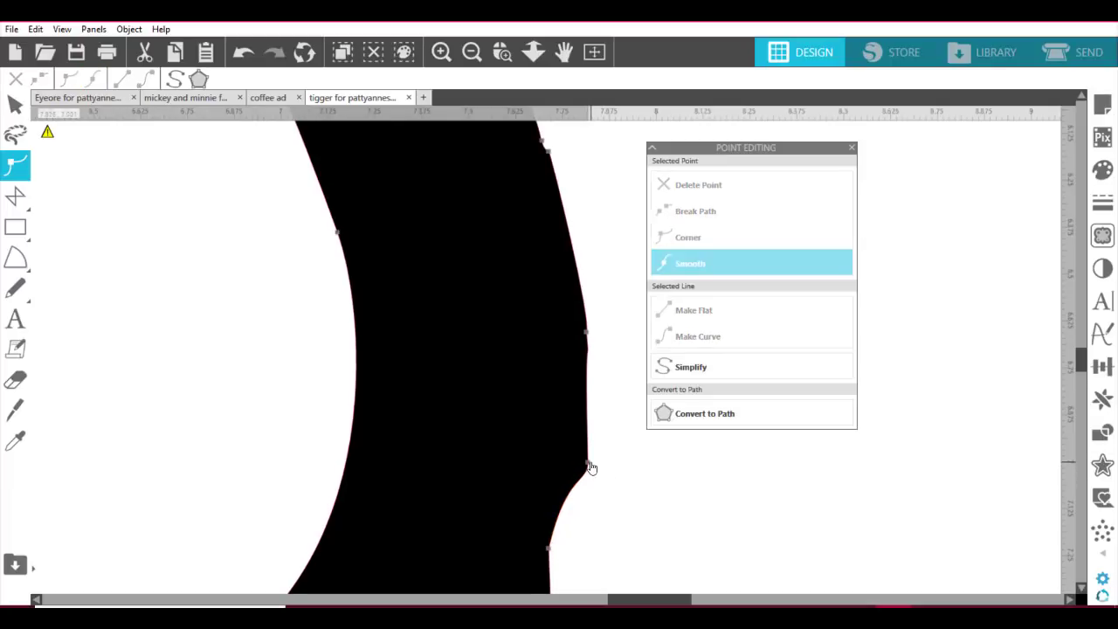
{"action": "left_click_drag", "start_coordinate": [591, 467], "coordinate": [584, 459]}
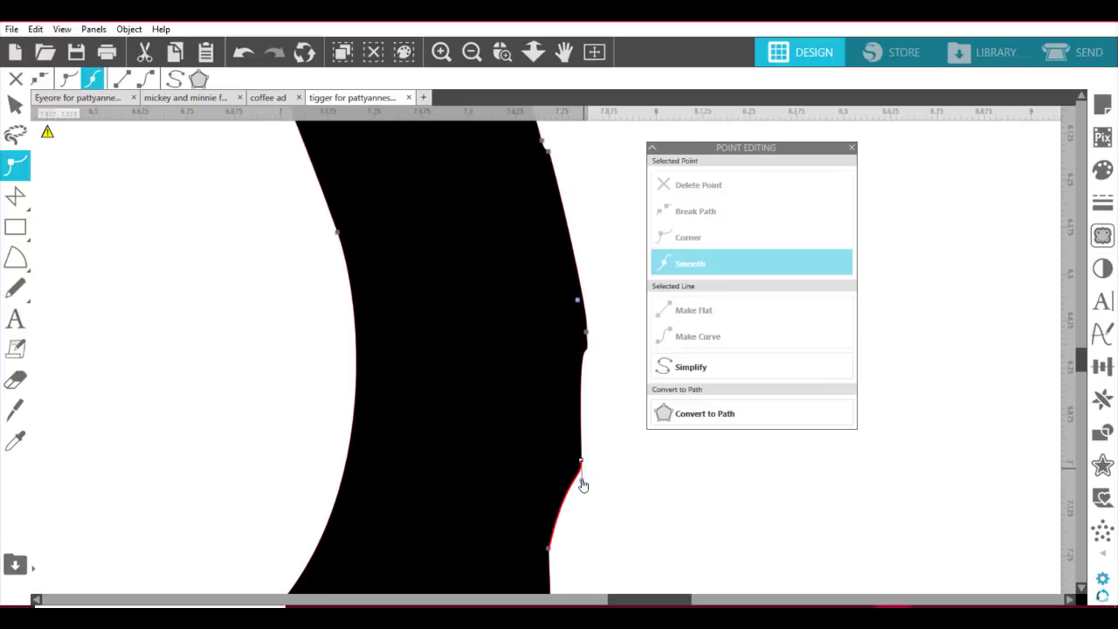
{"action": "left_click", "coordinate": [582, 480]}
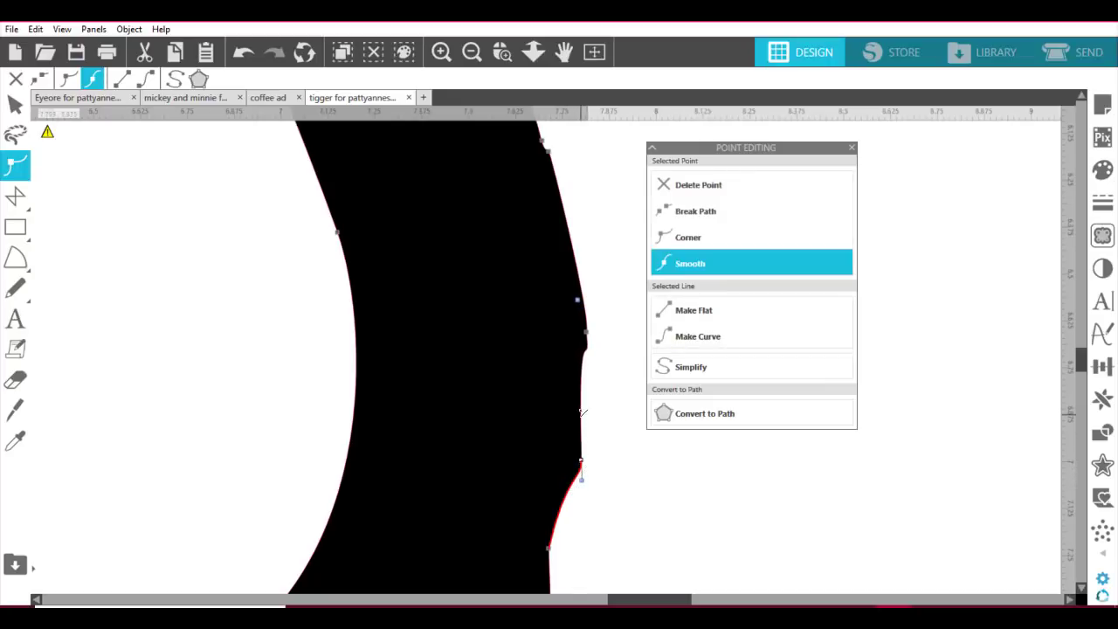
Step: Add a point on the tail's outer edge between the joined point and the lower smooth point, and move it outward
{"action": "left_click", "coordinate": [584, 405]}
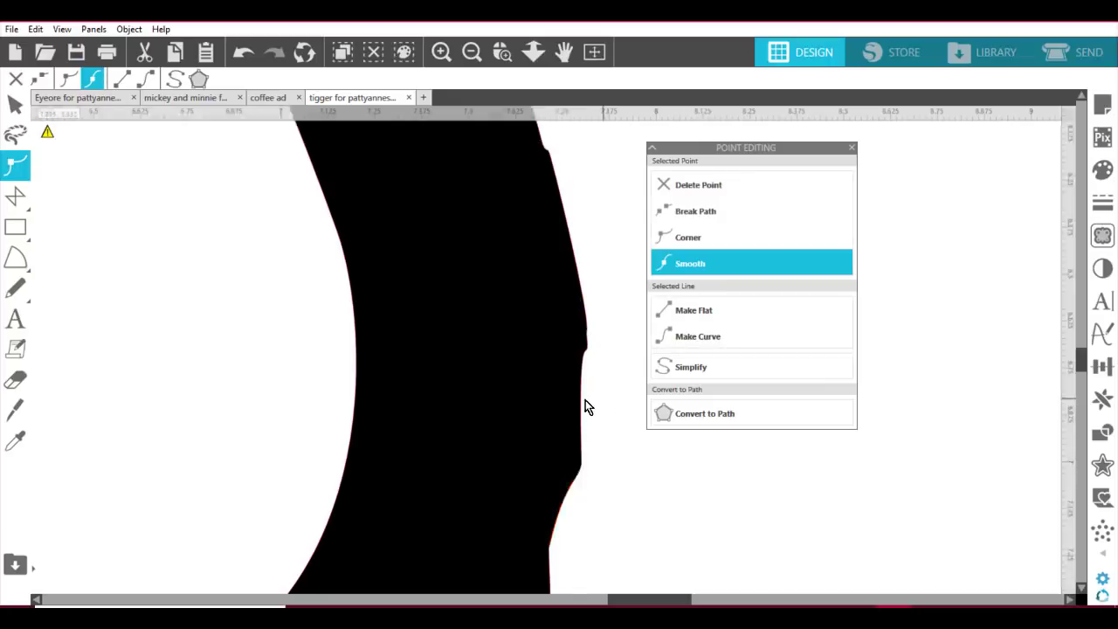
{"action": "left_click", "coordinate": [582, 404]}
{"action": "left_click", "coordinate": [582, 404]}
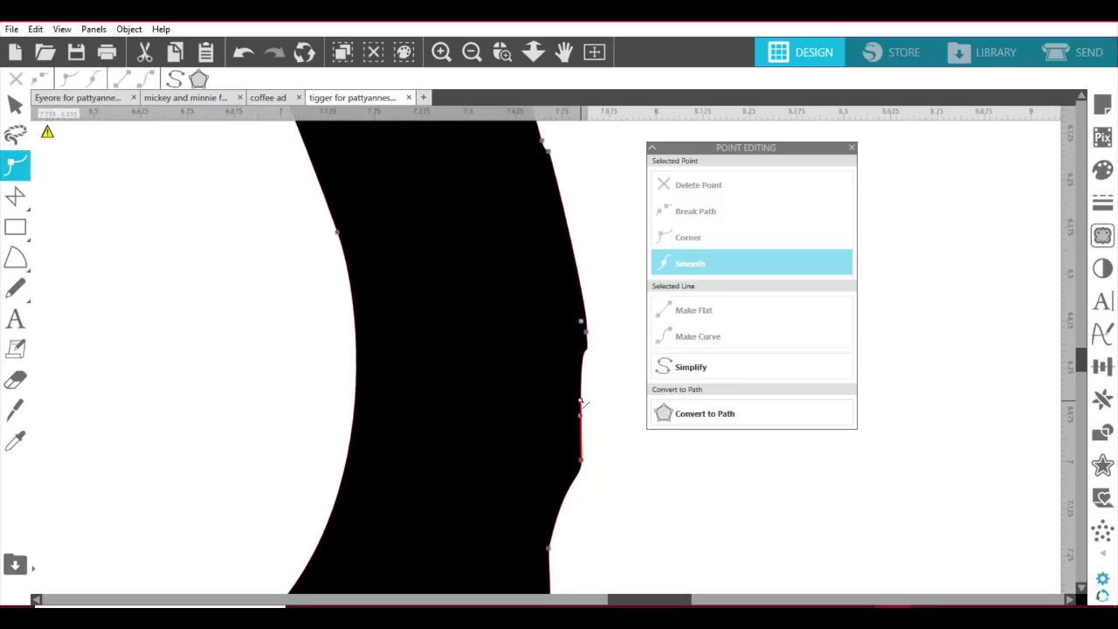
{"action": "left_click_drag", "start_coordinate": [583, 403], "coordinate": [591, 403]}
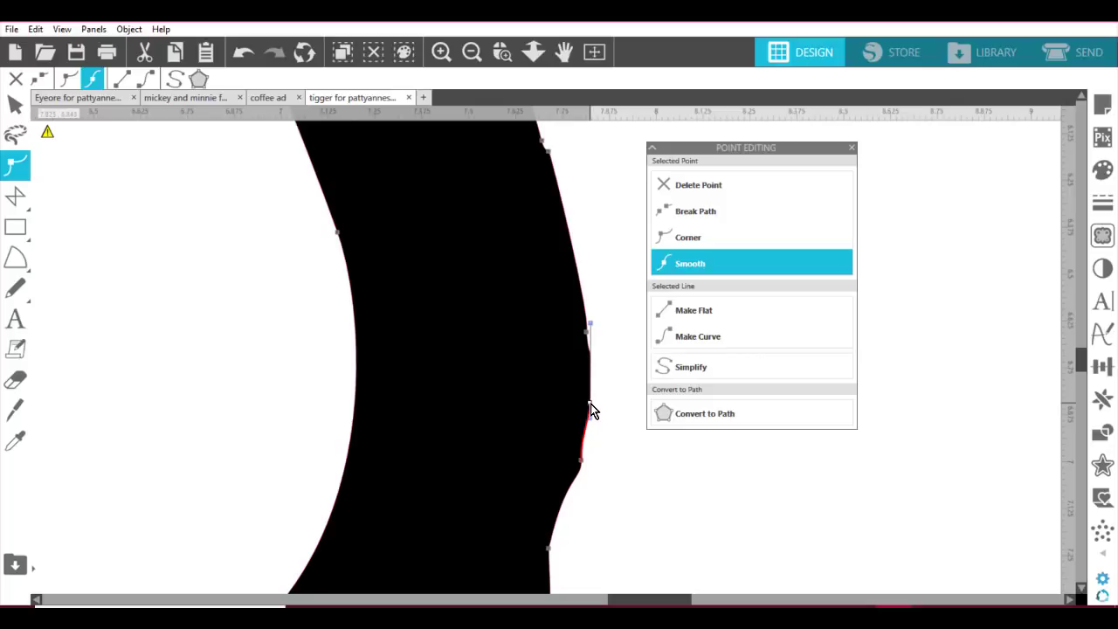
Step: Delete the lower smooth point at the tail's bulge and the point beside the small notch higher on the outer edge
{"action": "left_click", "coordinate": [582, 463]}
{"action": "right_click", "coordinate": [582, 464]}
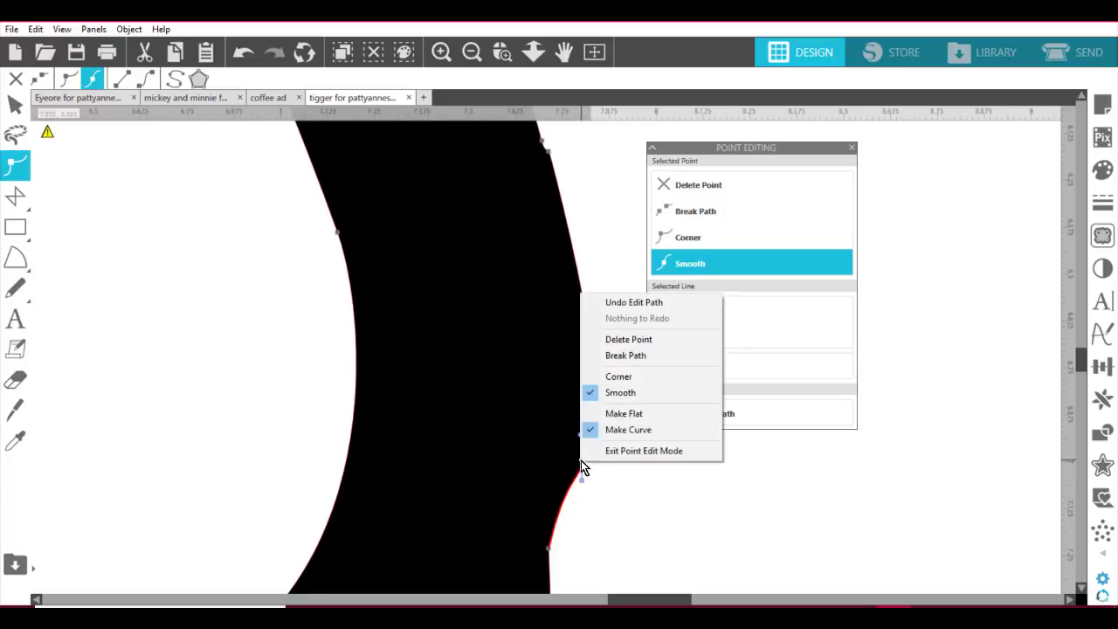
{"action": "left_click", "coordinate": [615, 339]}
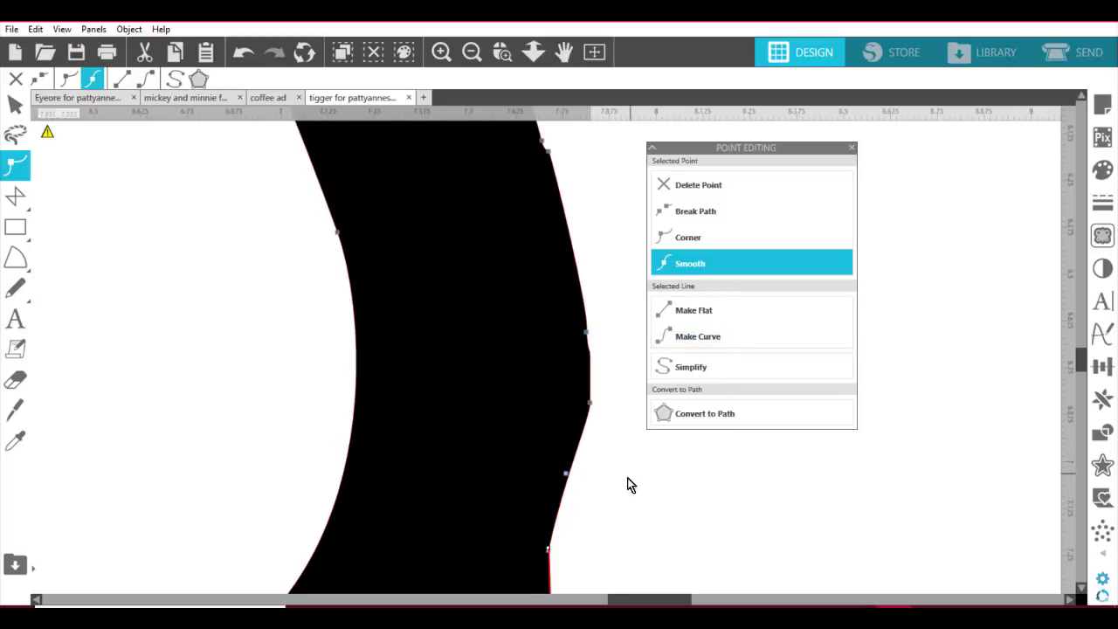
{"action": "left_click", "coordinate": [607, 329]}
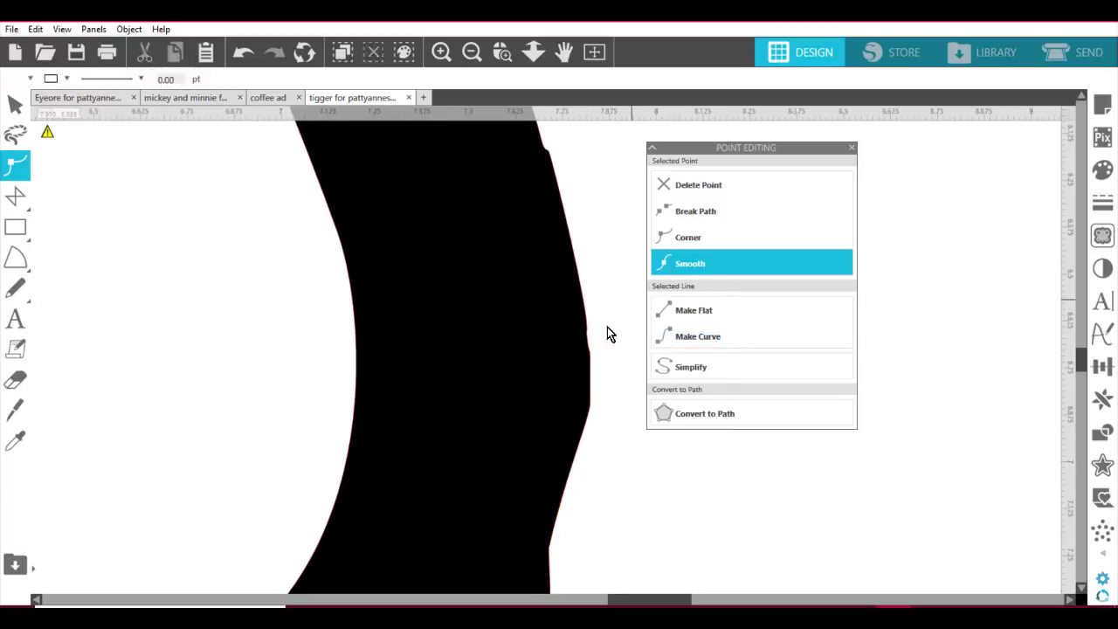
{"action": "left_click", "coordinate": [549, 155]}
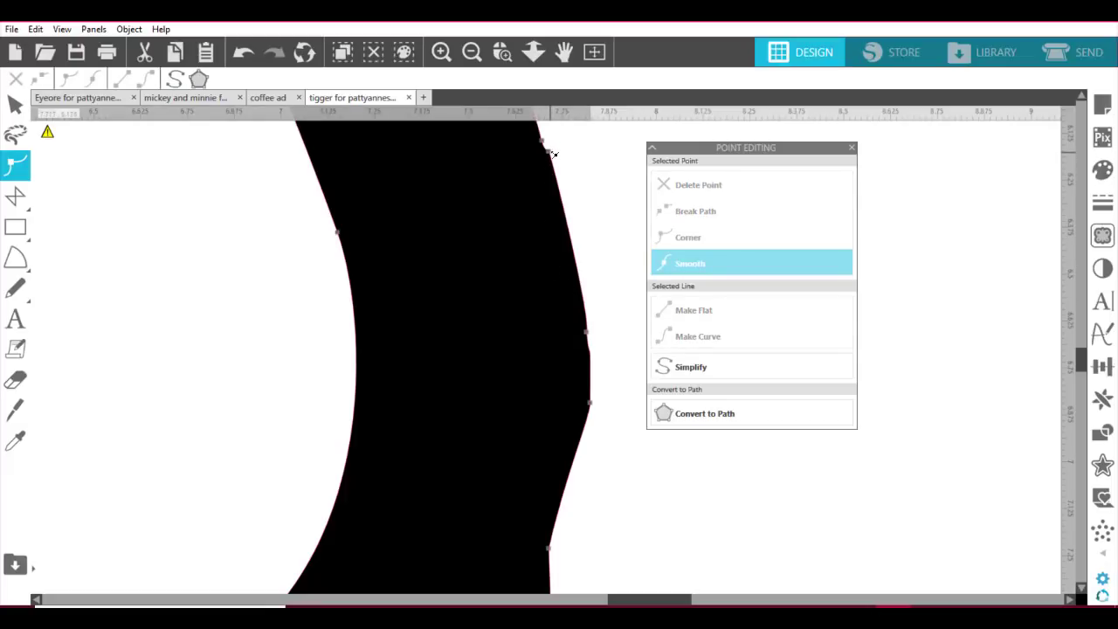
{"action": "right_click", "coordinate": [550, 154]}
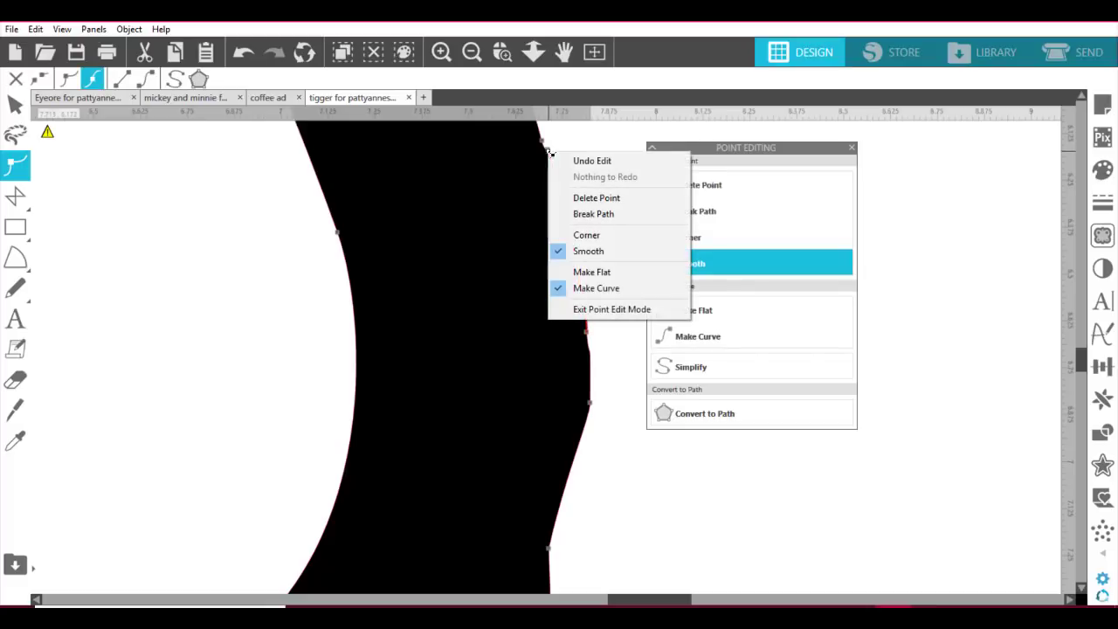
{"action": "left_click", "coordinate": [593, 199]}
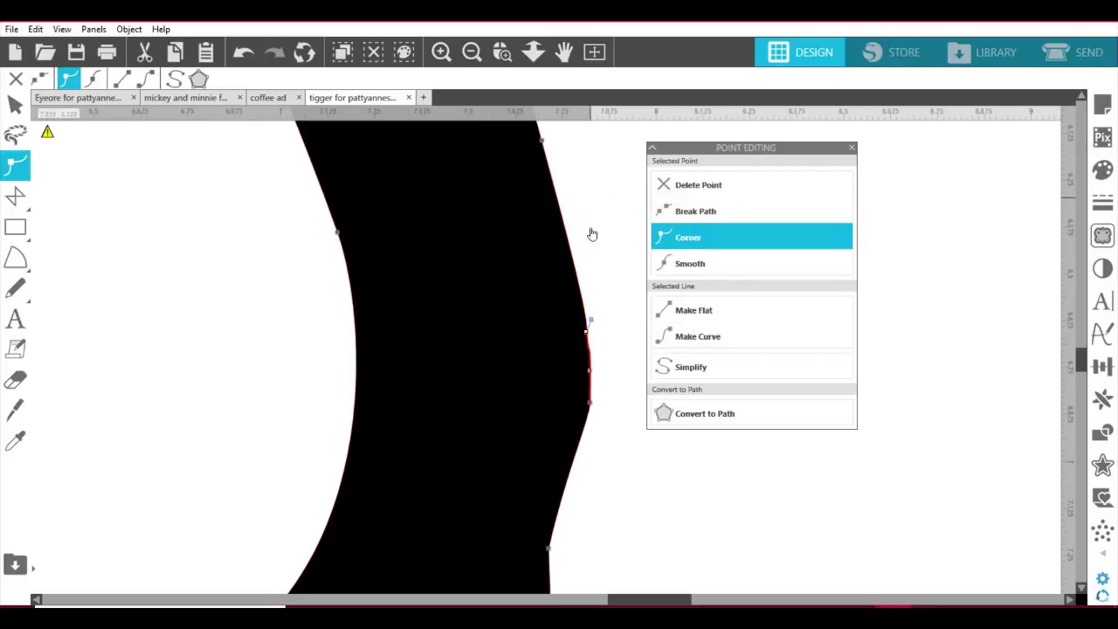
{"action": "left_click", "coordinate": [619, 343]}
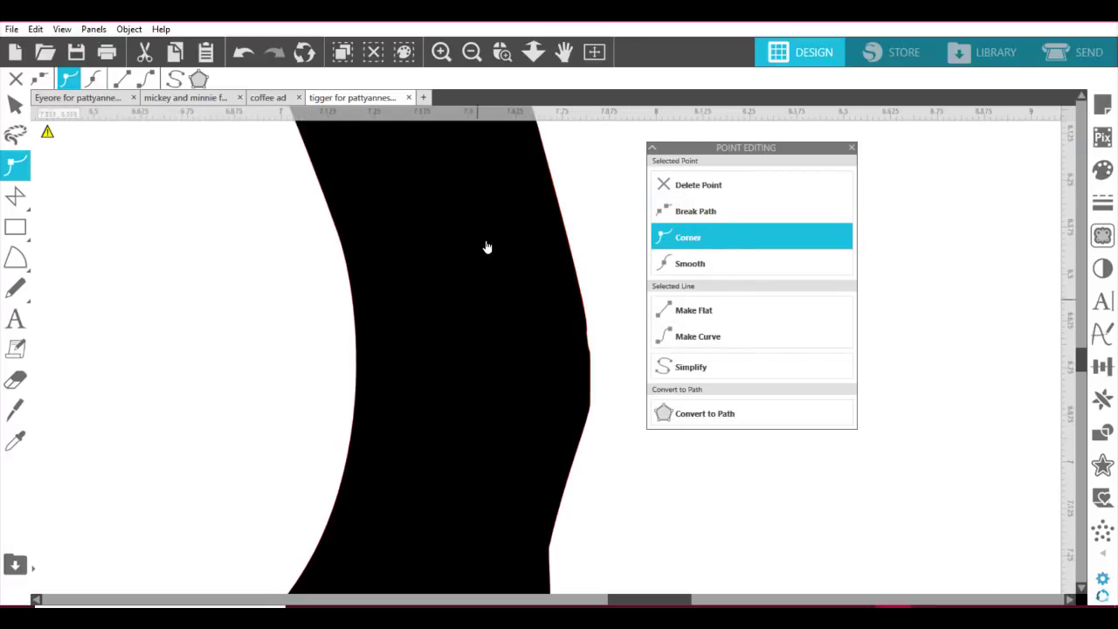
Step: Place the grouped colored pieces over the black silhouette on the mat and move the point editing window clear of the design
{"action": "left_click", "coordinate": [590, 51]}
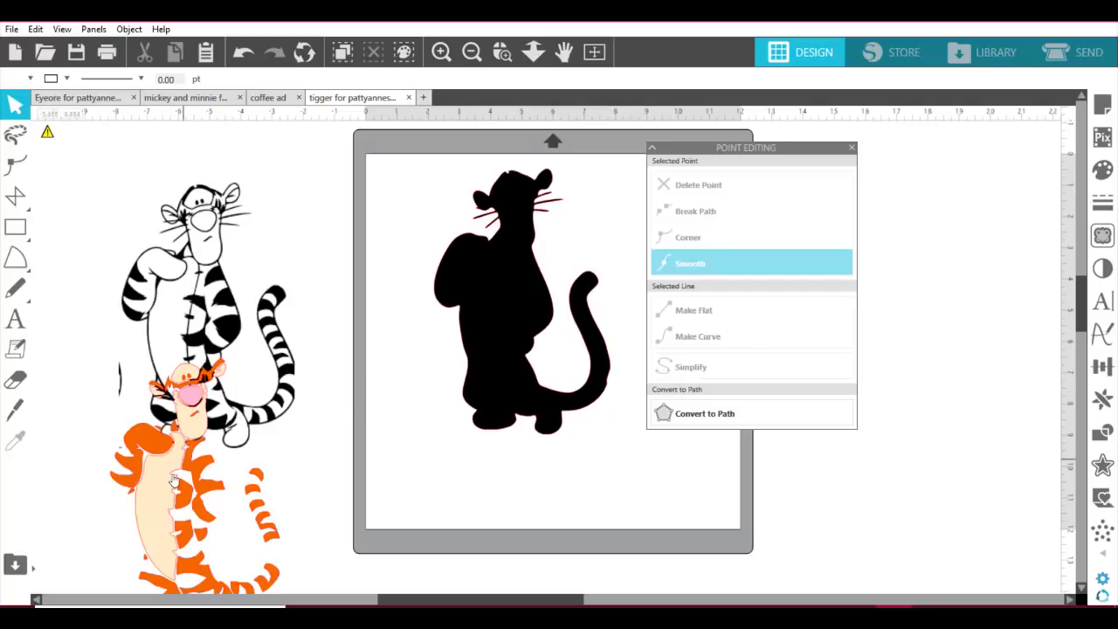
{"action": "left_click_drag", "start_coordinate": [175, 481], "coordinate": [497, 288]}
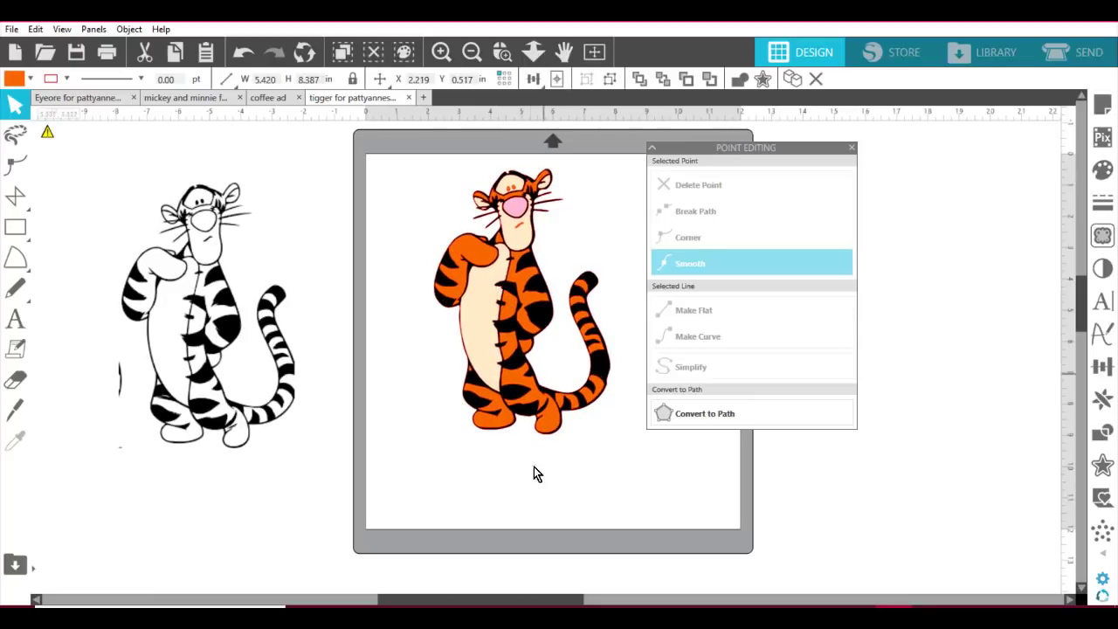
{"action": "left_click", "coordinate": [693, 449]}
{"action": "left_click_drag", "start_coordinate": [712, 149], "coordinate": [863, 144]}
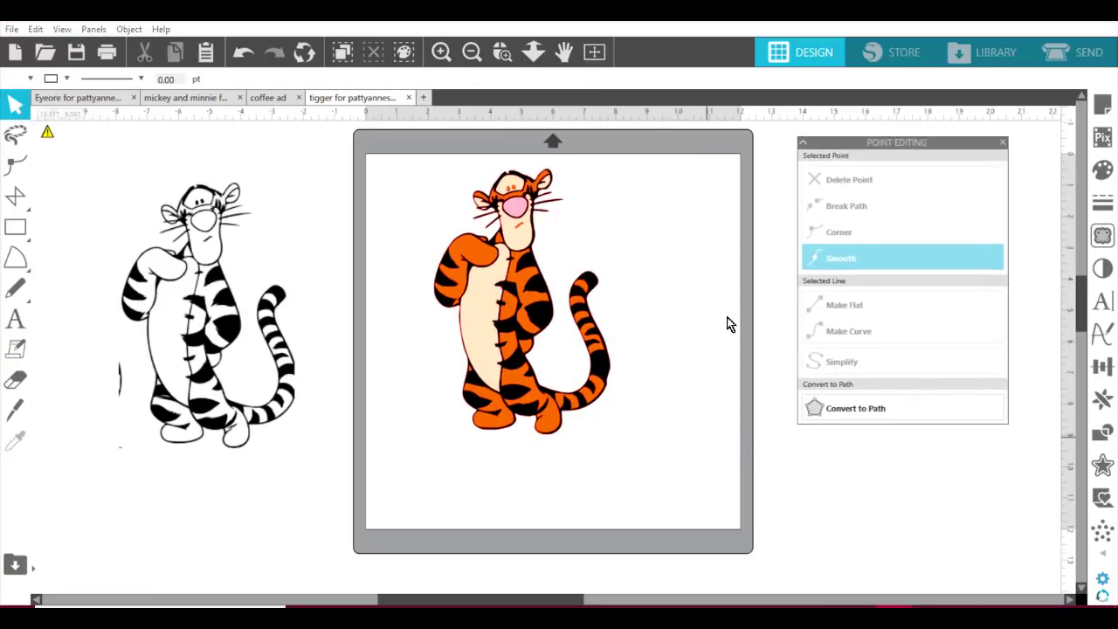
Step: Draw a closed, notched polygon stripe about 0.48 by 0.81 in within the blank black section of the tail
{"action": "left_click", "coordinate": [501, 52]}
{"action": "left_click_drag", "start_coordinate": [563, 319], "coordinate": [653, 441]}
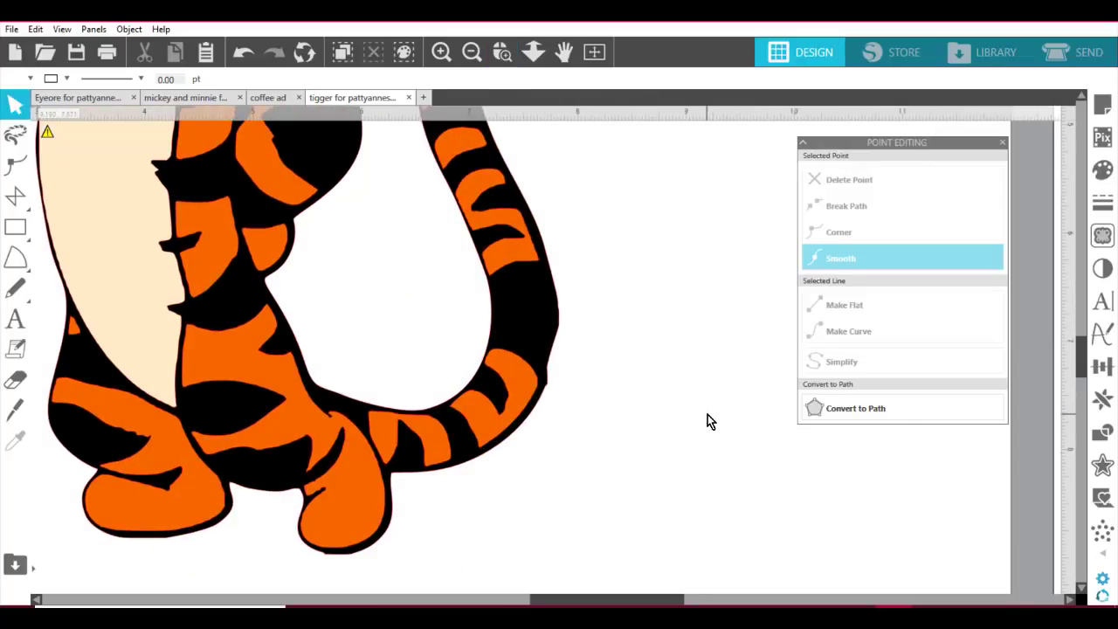
{"action": "left_click", "coordinate": [21, 206]}
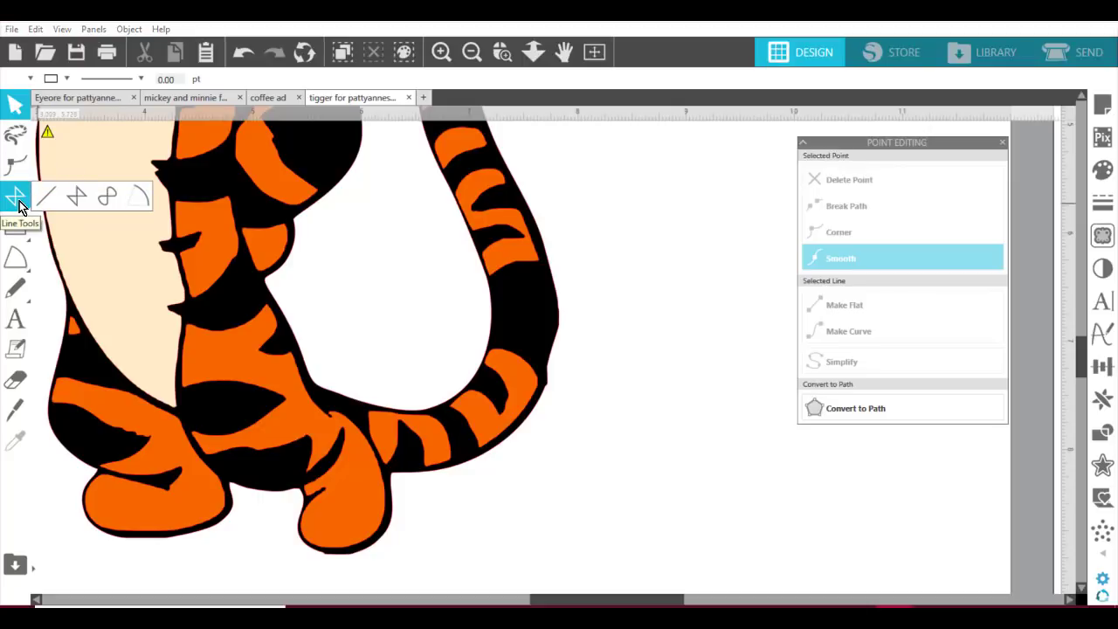
{"action": "left_click", "coordinate": [77, 197]}
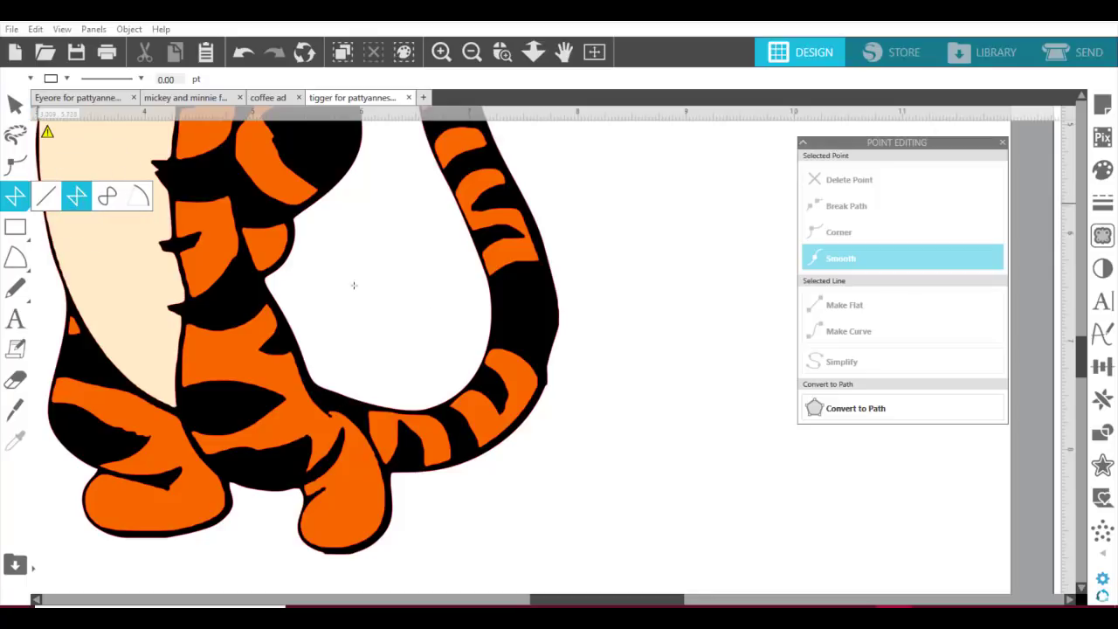
{"action": "left_click", "coordinate": [500, 284]}
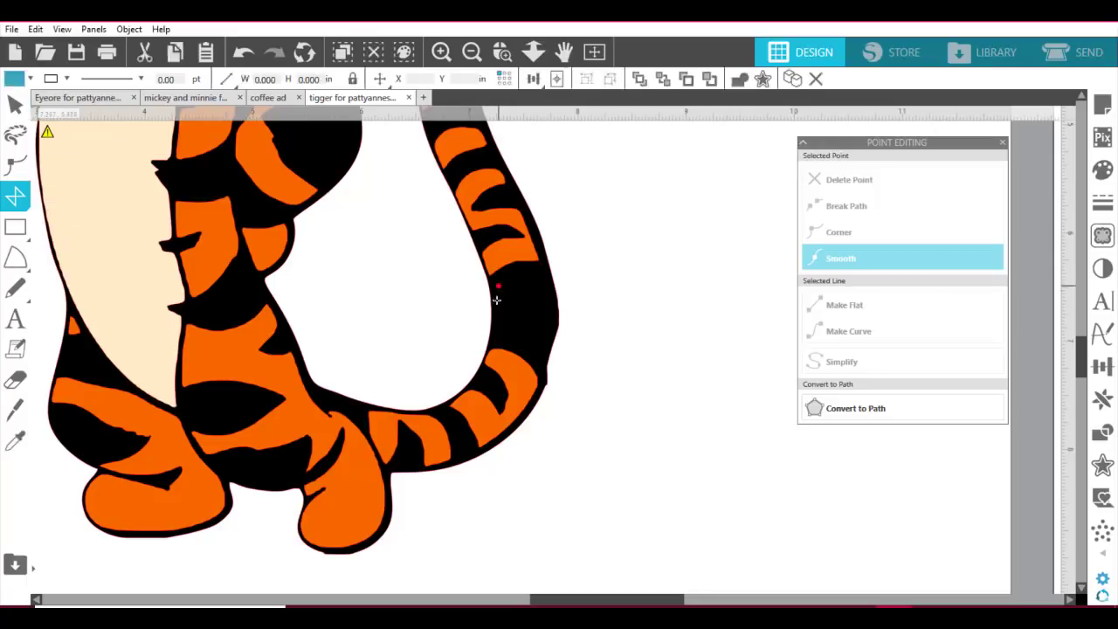
{"action": "left_click", "coordinate": [498, 342]}
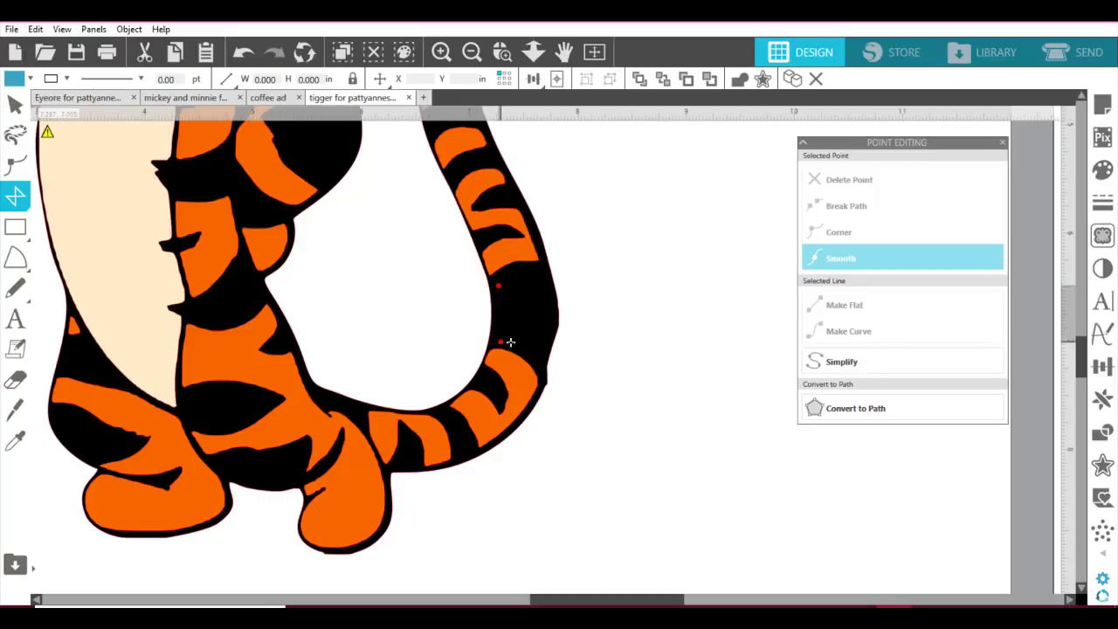
{"action": "left_click", "coordinate": [522, 345]}
{"action": "left_click", "coordinate": [540, 358]}
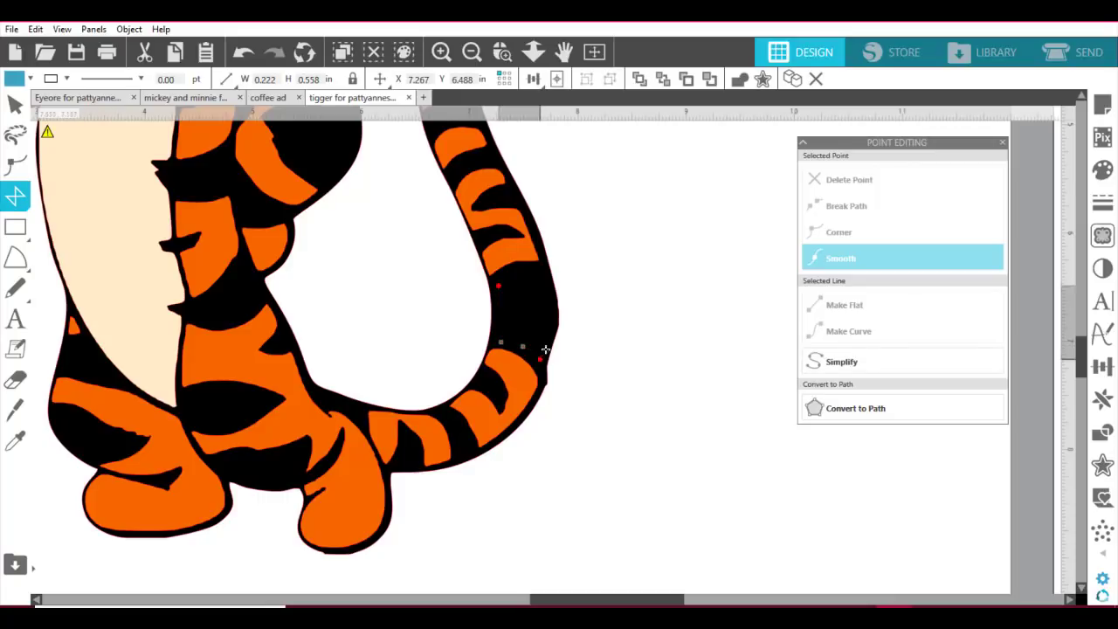
{"action": "left_click", "coordinate": [550, 333]}
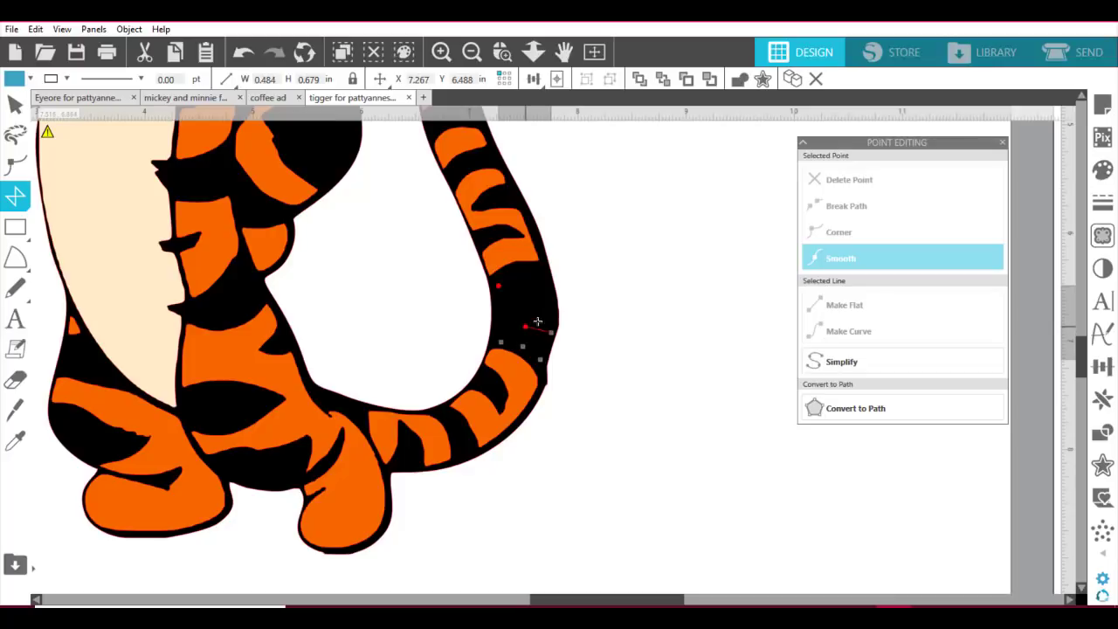
{"action": "left_click", "coordinate": [547, 315]}
{"action": "left_click", "coordinate": [543, 295]}
{"action": "left_click", "coordinate": [540, 273]}
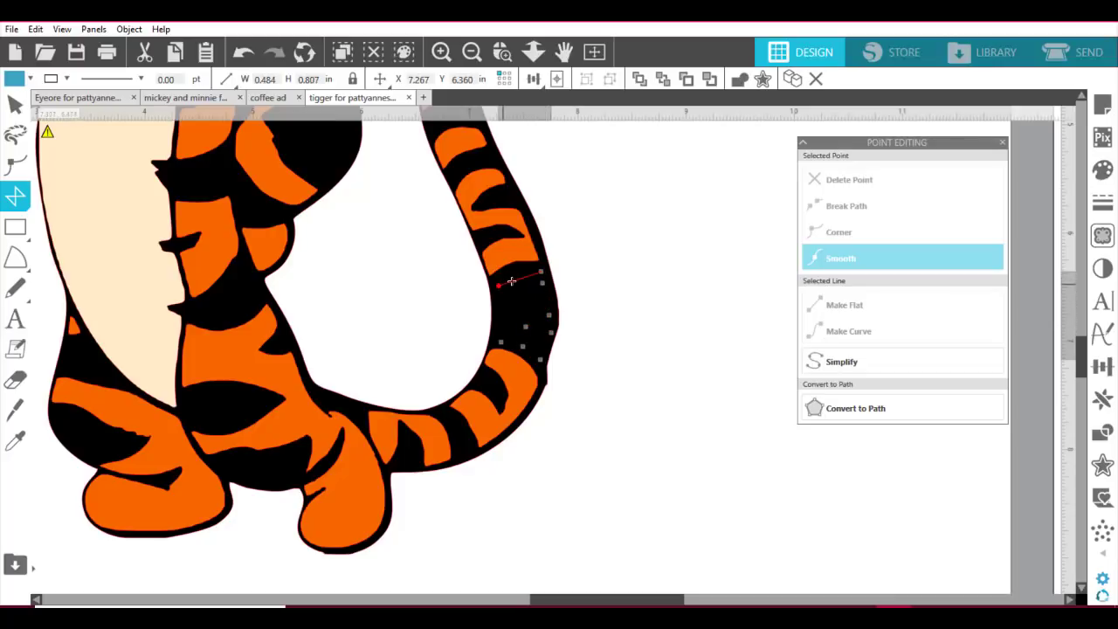
{"action": "left_click", "coordinate": [518, 279]}
{"action": "left_click", "coordinate": [498, 286]}
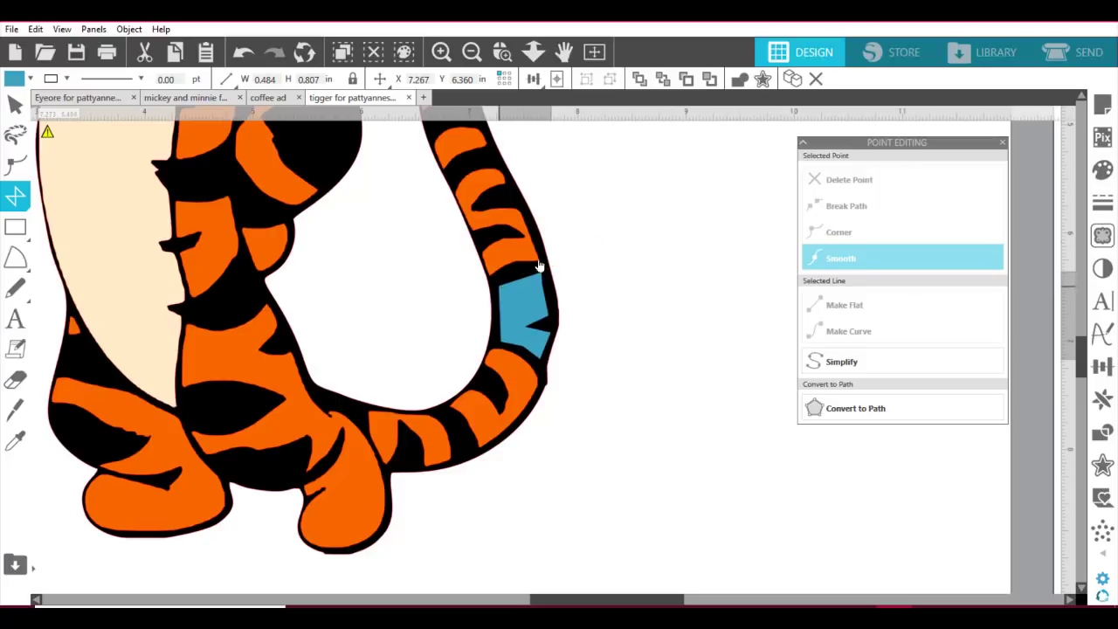
{"action": "key", "text": "v"}
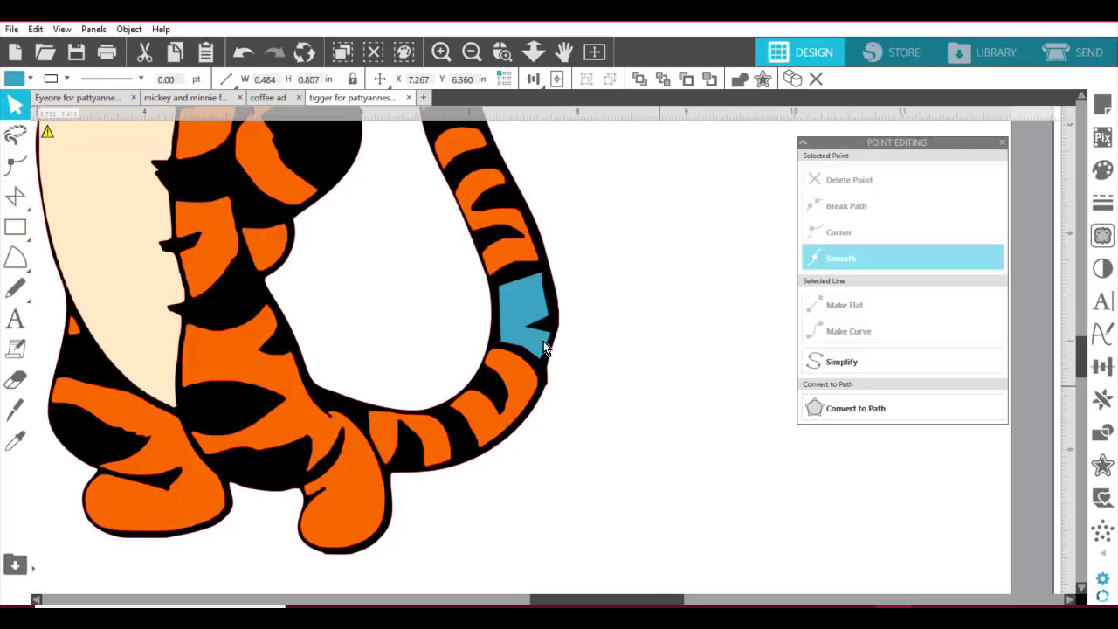
Step: Fill the new polygon stripe with orange and move it off the tail into the empty area beside it
{"action": "double_click", "coordinate": [520, 297]}
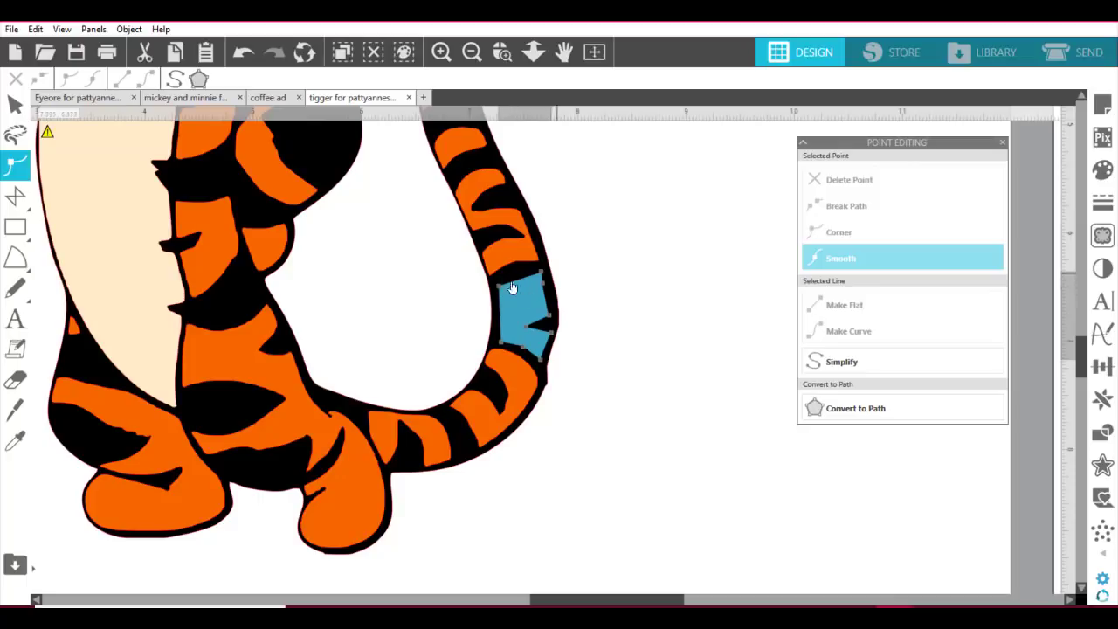
{"action": "double_click", "coordinate": [523, 329]}
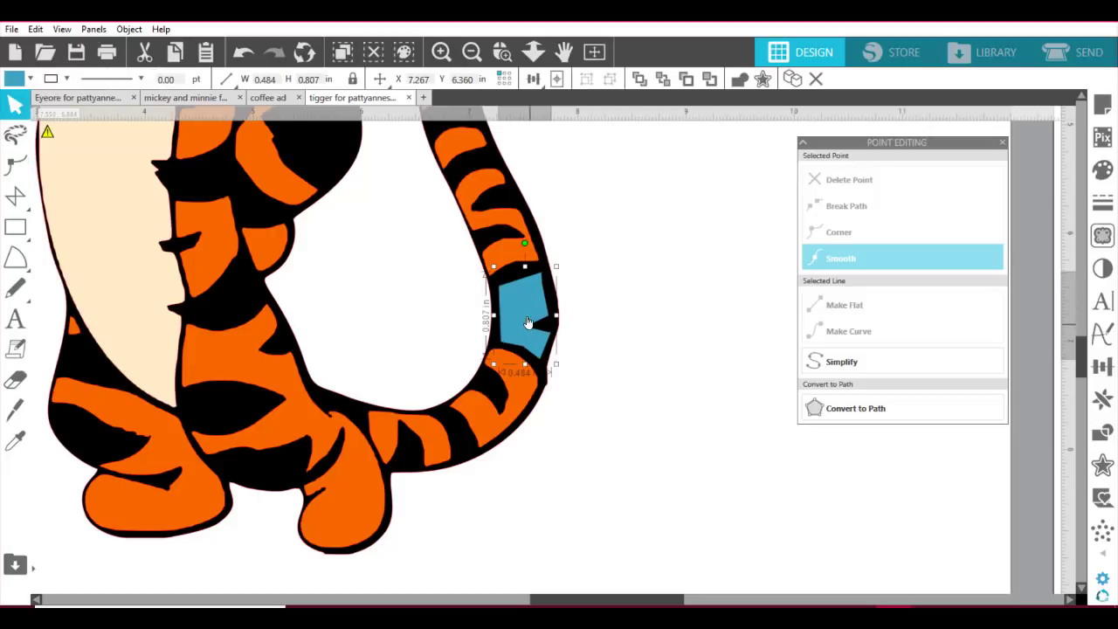
{"action": "left_click", "coordinate": [15, 80]}
{"action": "left_click", "coordinate": [37, 131]}
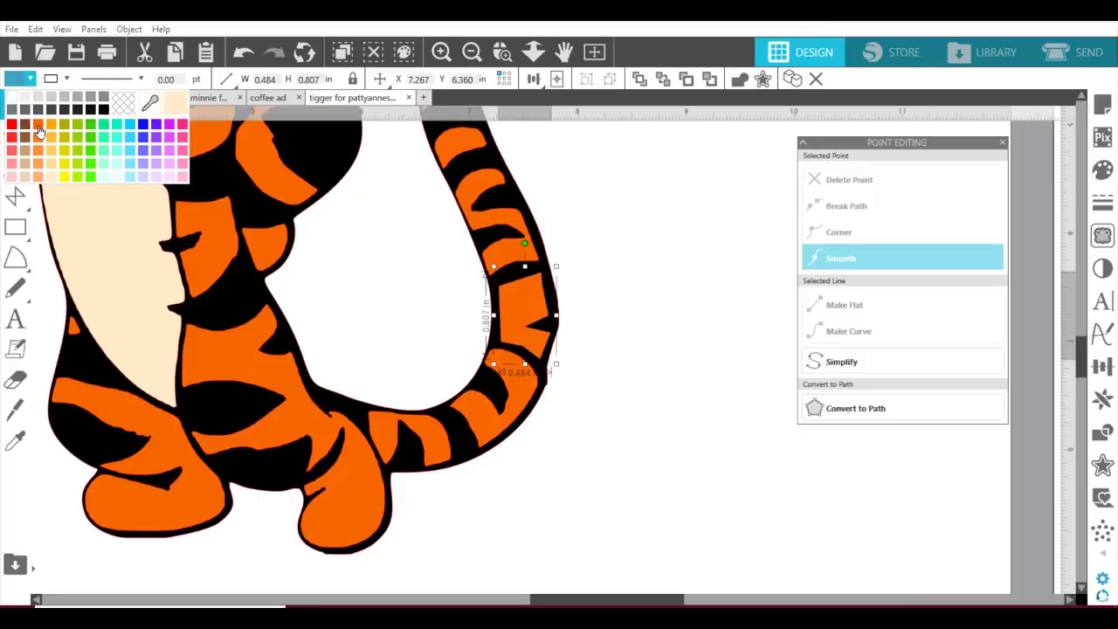
{"action": "left_click", "coordinate": [667, 387]}
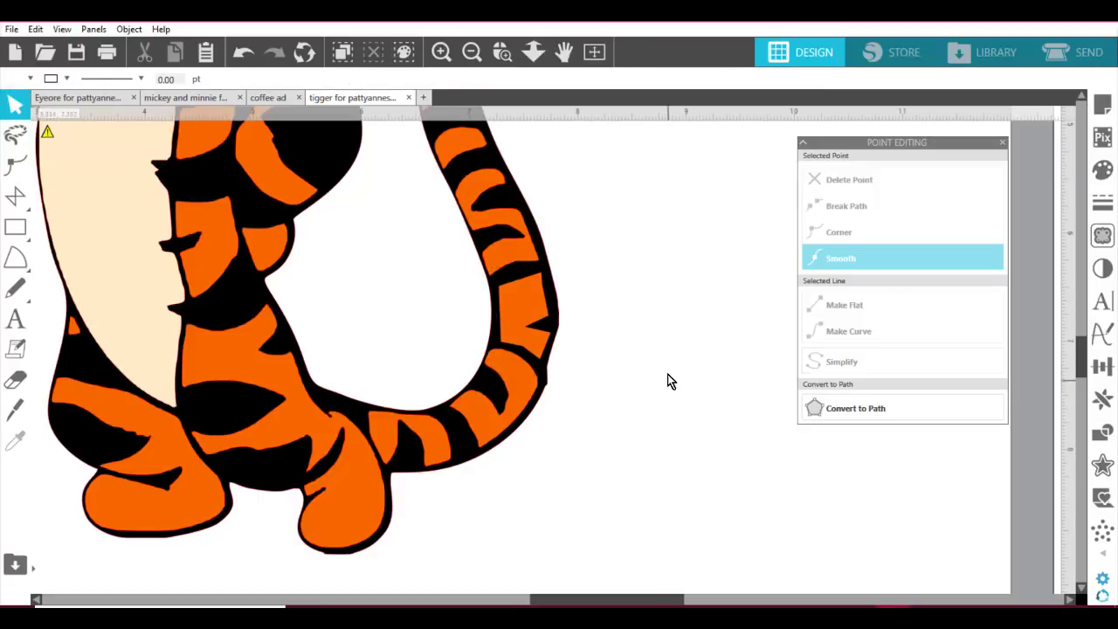
{"action": "left_click", "coordinate": [515, 312]}
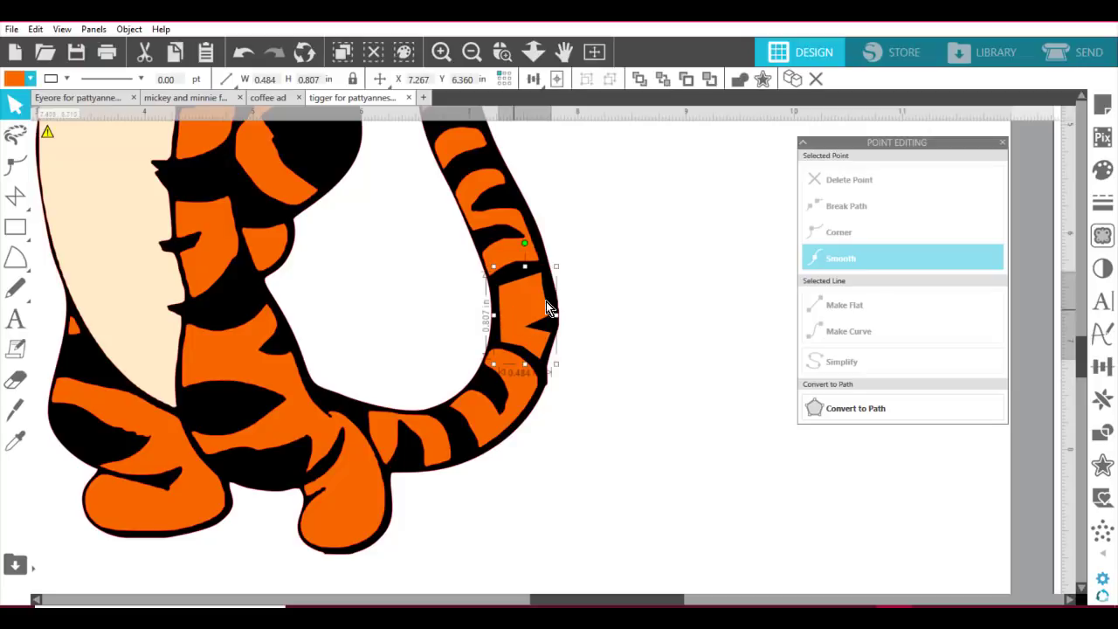
{"action": "left_click_drag", "start_coordinate": [544, 312], "coordinate": [696, 210]}
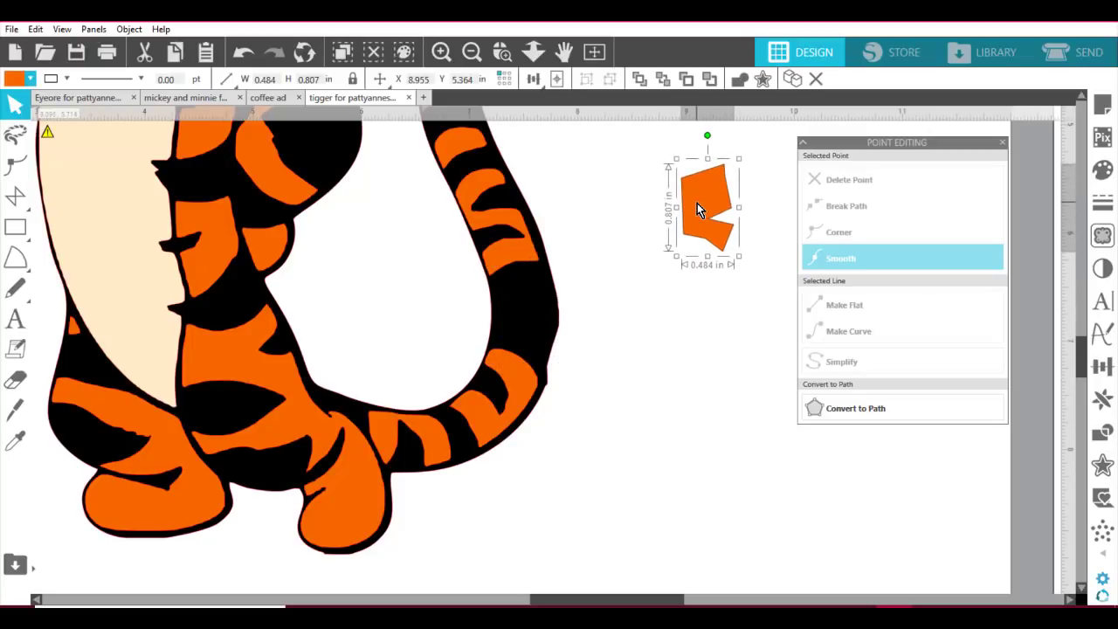
Step: Shift the grouped colored pieces slightly right and down over the black silhouette
{"action": "left_click", "coordinate": [522, 389]}
{"action": "left_click", "coordinate": [522, 384]}
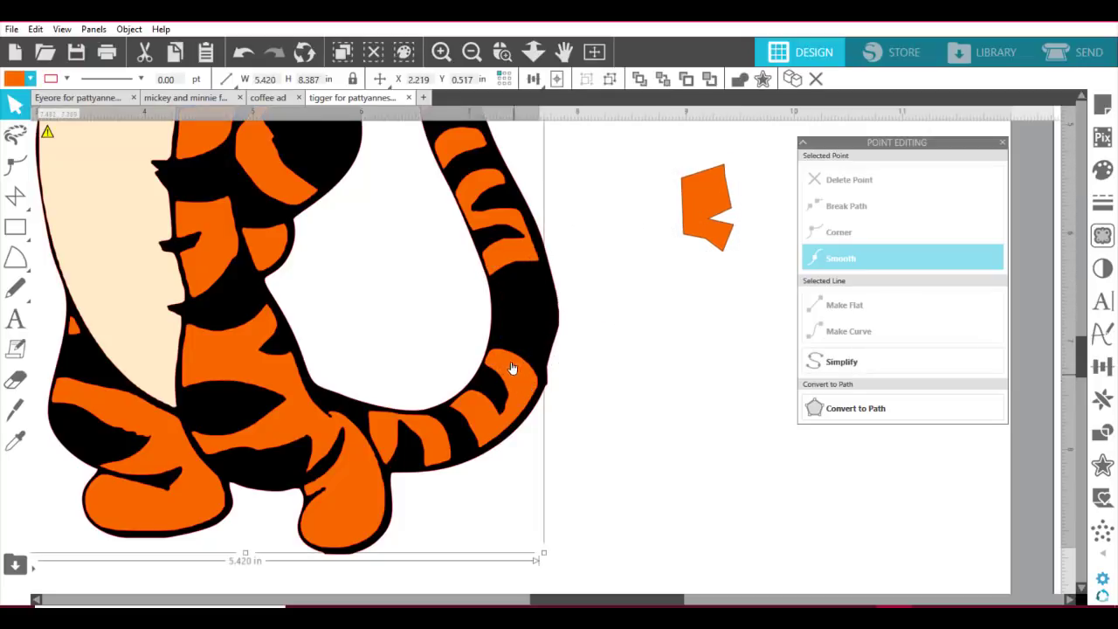
{"action": "left_click", "coordinate": [576, 376]}
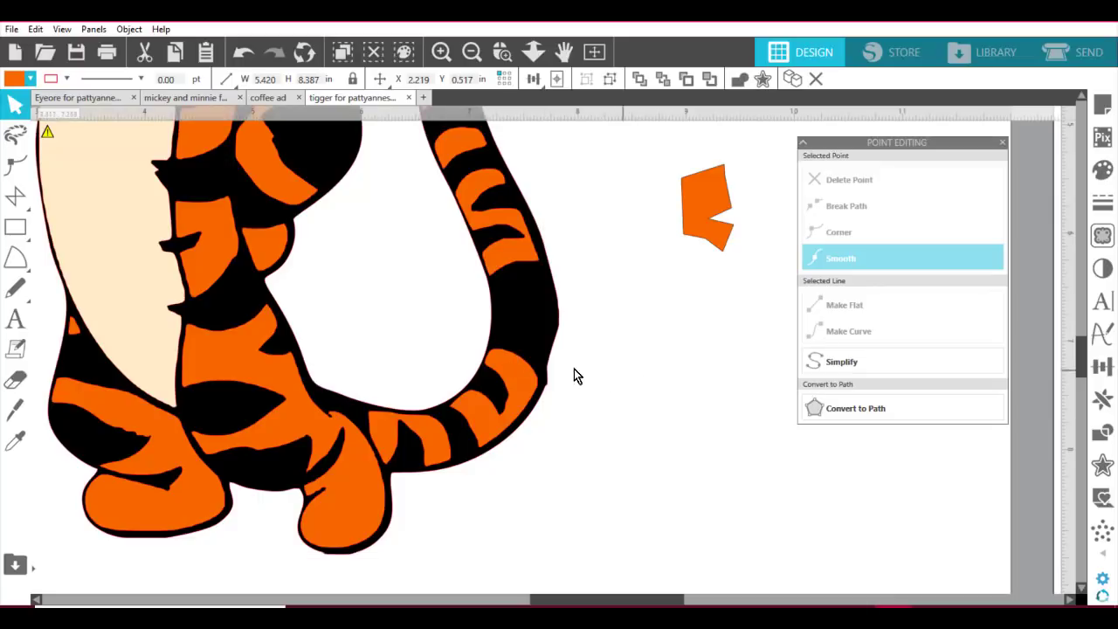
{"action": "left_click", "coordinate": [526, 374]}
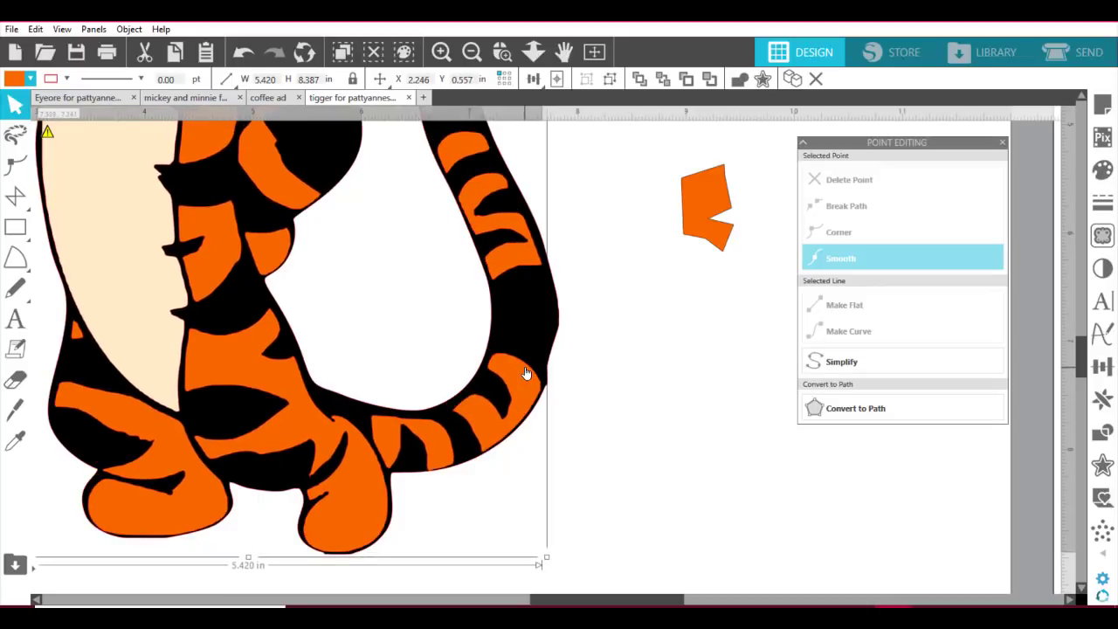
{"action": "left_click", "coordinate": [638, 386]}
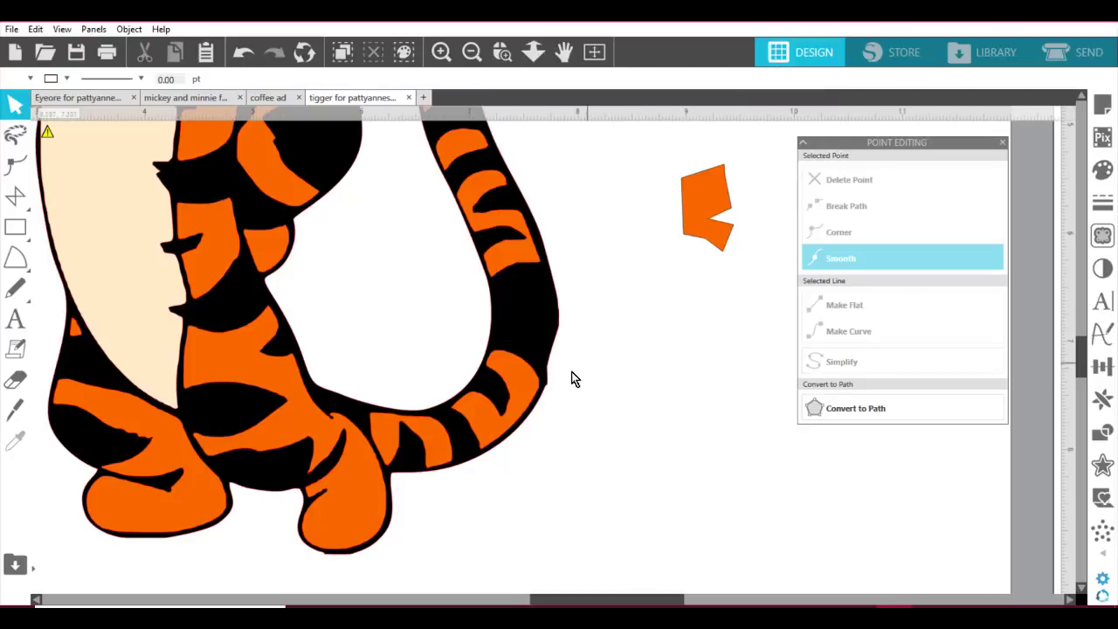
Step: Ungroup the colored pieces and place a duplicate of the curved orange stripe from the lower tail in the empty area beside it
{"action": "left_click", "coordinate": [521, 385]}
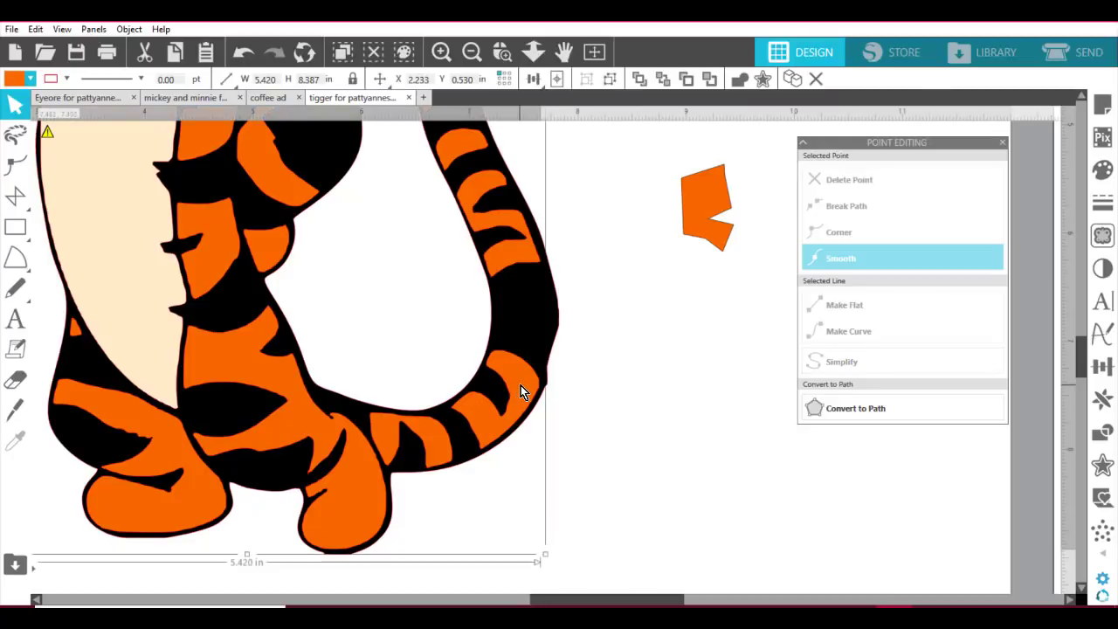
{"action": "right_click", "coordinate": [521, 385]}
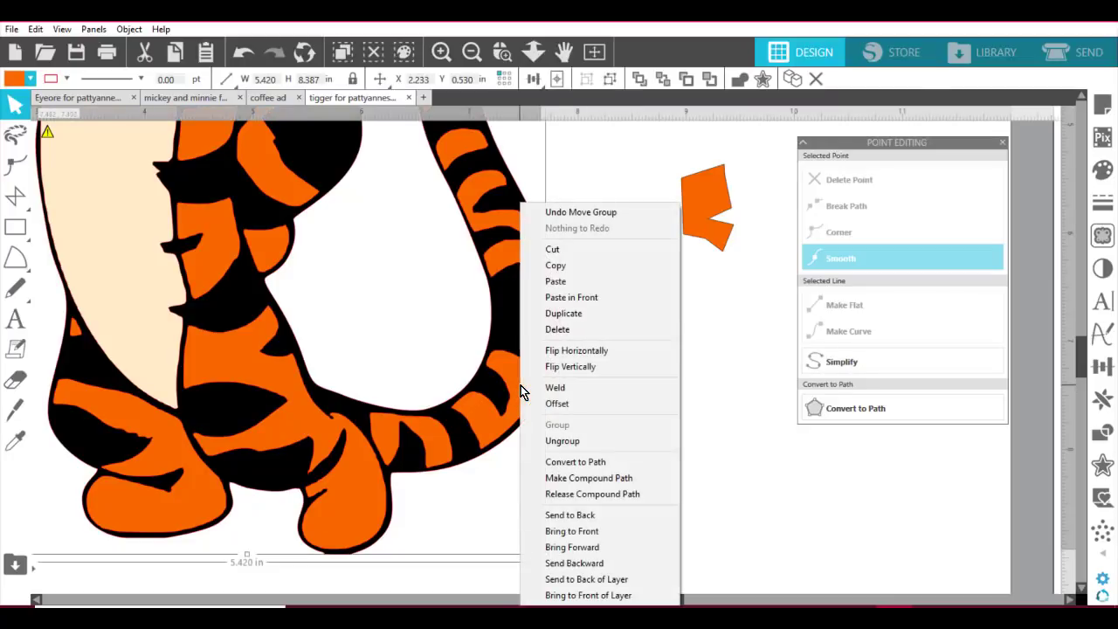
{"action": "left_click", "coordinate": [563, 441]}
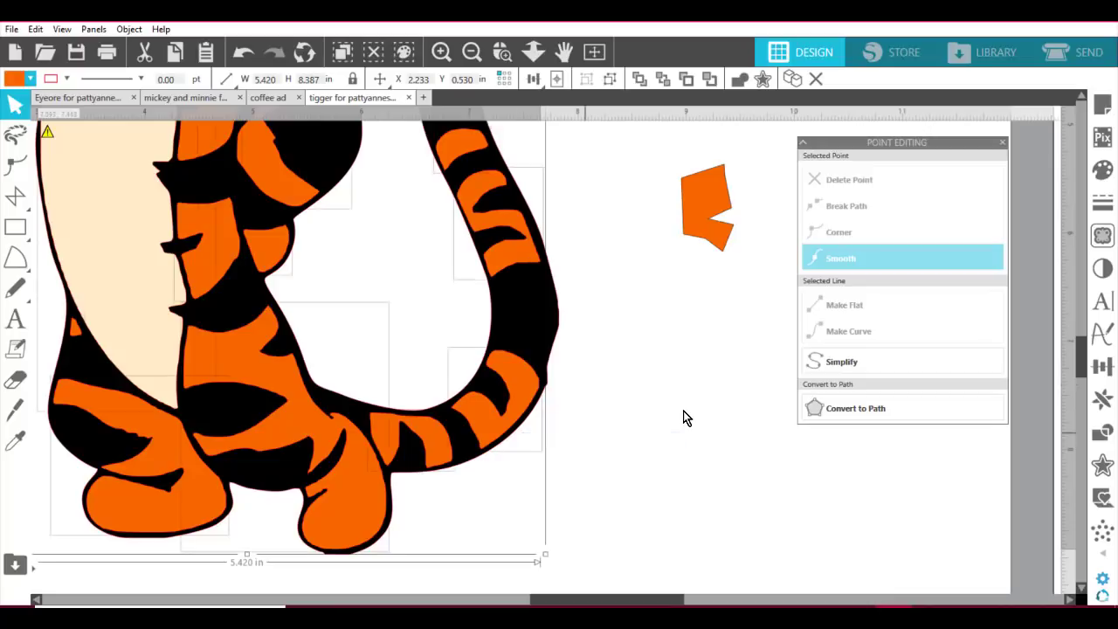
{"action": "left_click", "coordinate": [528, 393]}
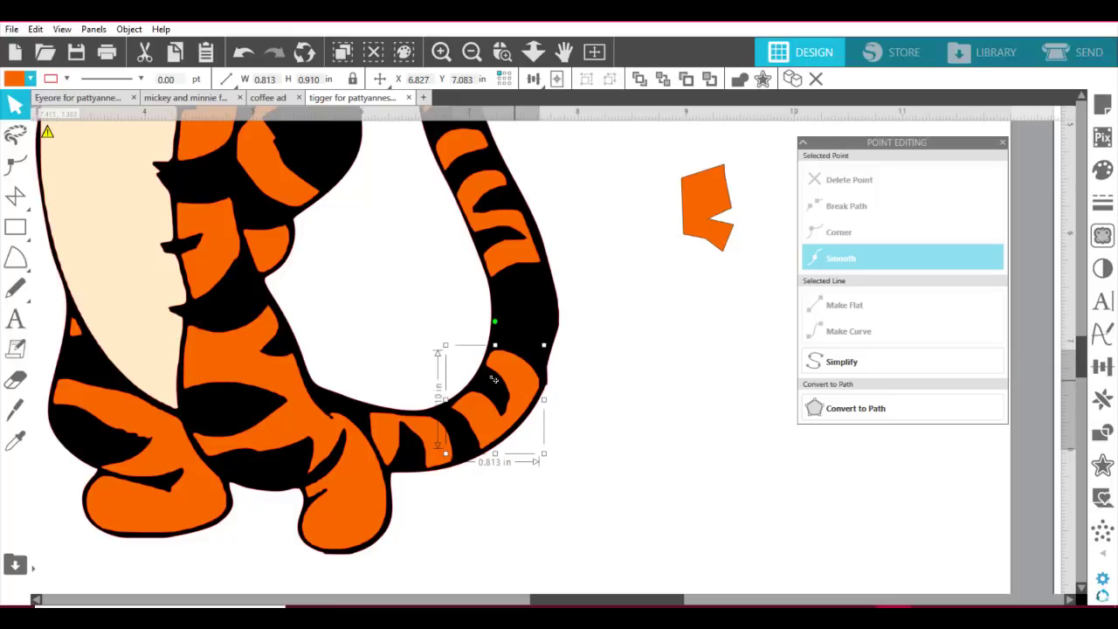
{"action": "left_click_drag", "start_coordinate": [521, 385], "coordinate": [637, 408]}
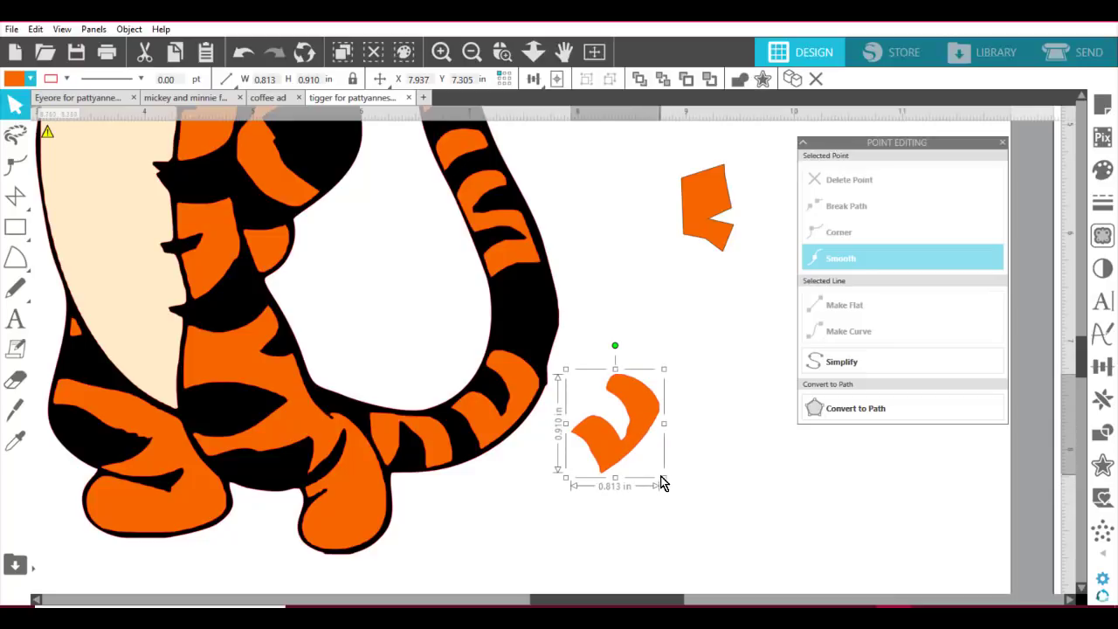
Step: Shrink the duplicated orange stripe to about 0.60 by 0.67 in, then position and rotate it to fit the tail's blank black section
{"action": "left_click_drag", "start_coordinate": [664, 479], "coordinate": [640, 454]}
{"action": "left_click_drag", "start_coordinate": [604, 388], "coordinate": [525, 295]}
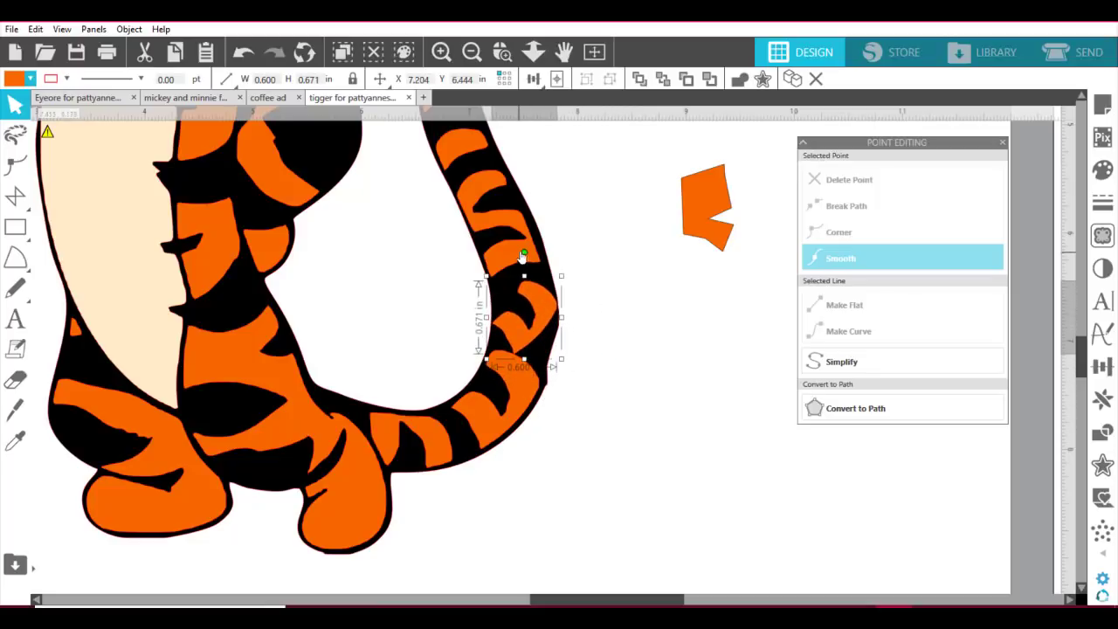
{"action": "left_click_drag", "start_coordinate": [525, 254], "coordinate": [536, 305]}
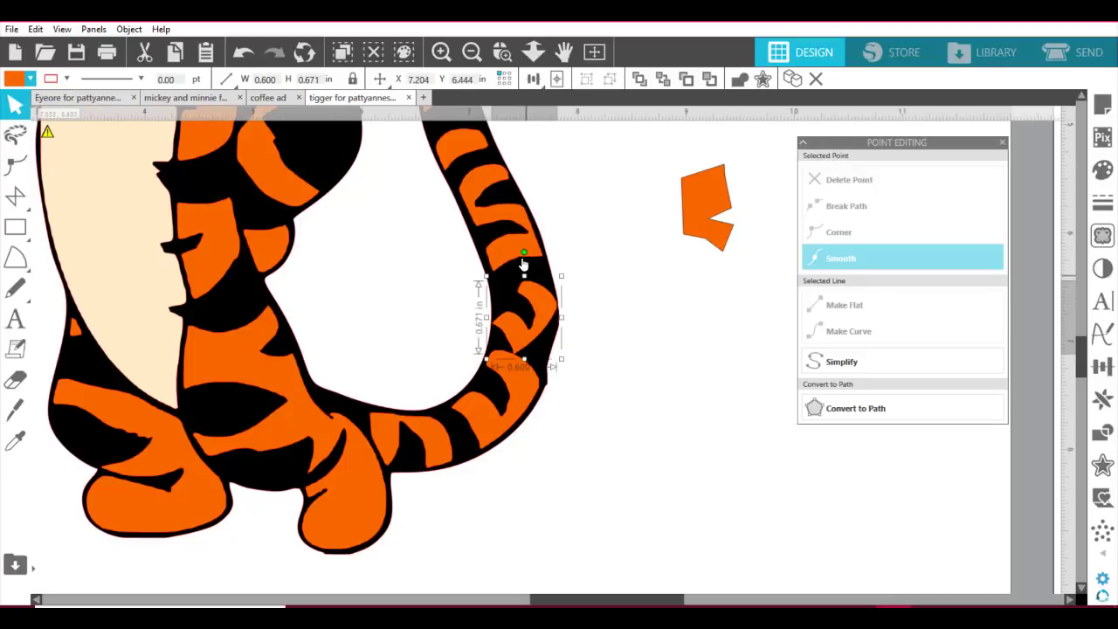
{"action": "left_click_drag", "start_coordinate": [525, 253], "coordinate": [489, 274]}
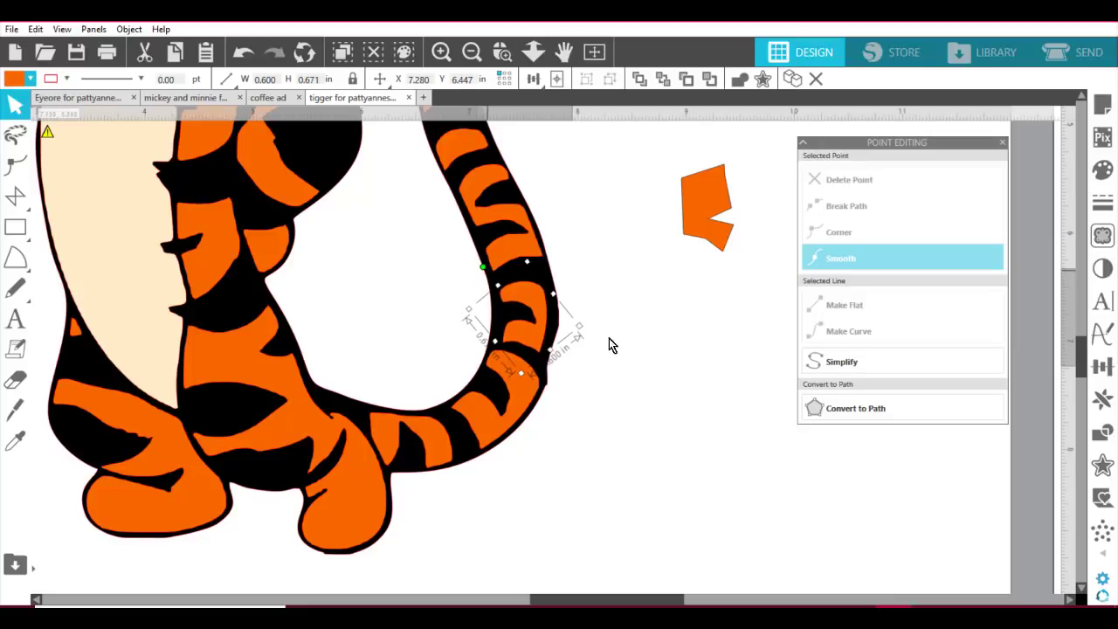
{"action": "left_click", "coordinate": [666, 436]}
{"action": "left_click_drag", "start_coordinate": [535, 336], "coordinate": [534, 327]}
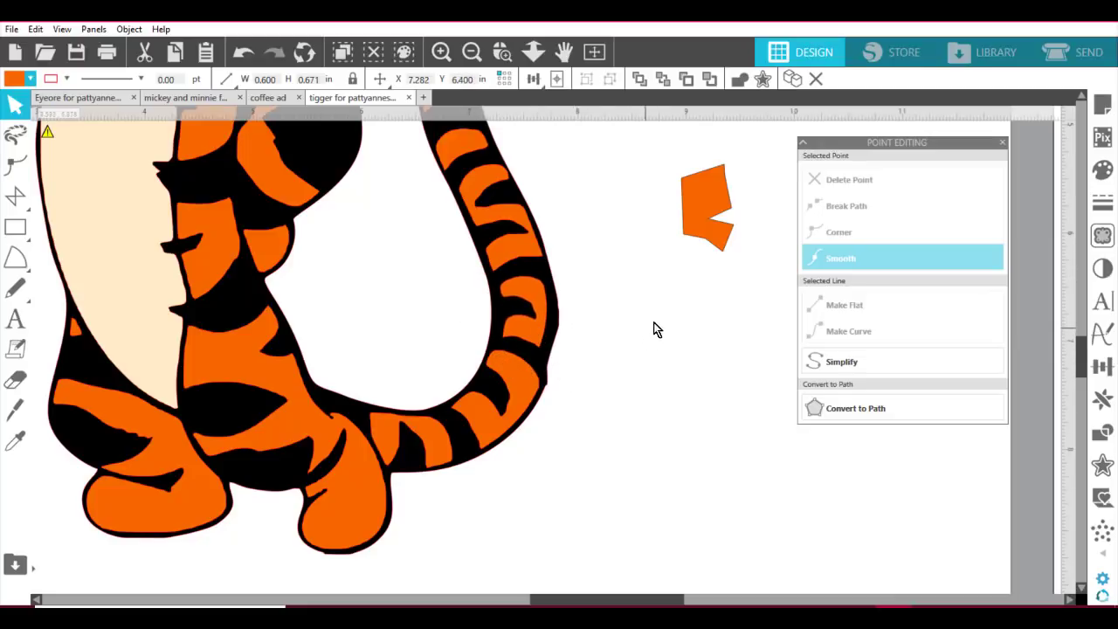
Step: Delete the spare polygon stripe beside the tail and enlarge the newly placed tail stripe to about 0.66 by 0.73 in
{"action": "left_click_drag", "start_coordinate": [638, 159], "coordinate": [751, 223]}
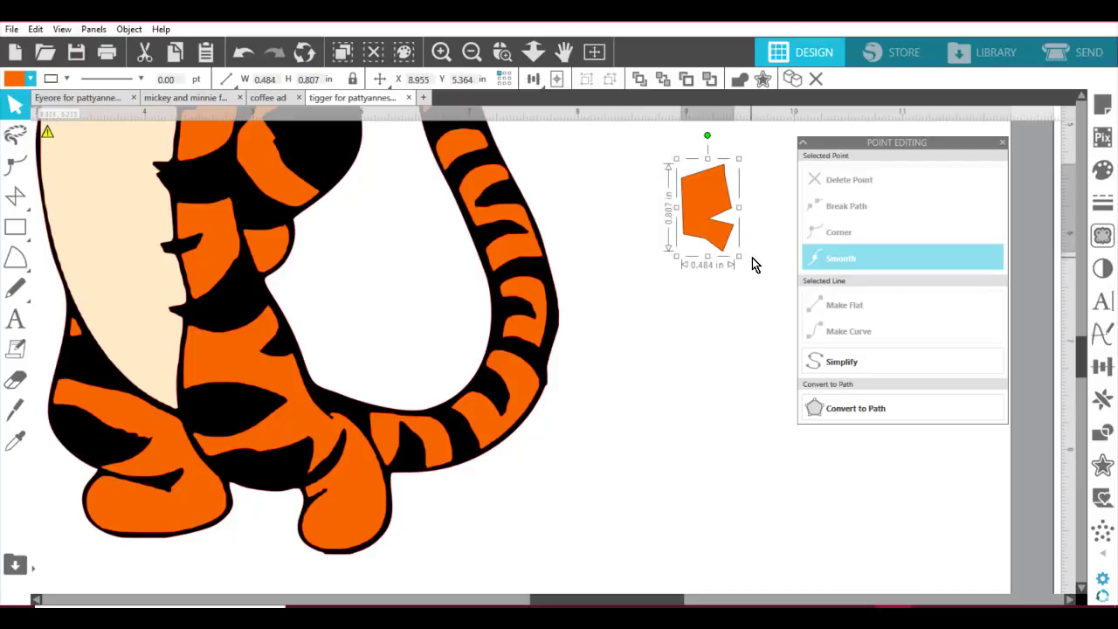
{"action": "key", "text": "Delete"}
{"action": "left_click", "coordinate": [538, 343]}
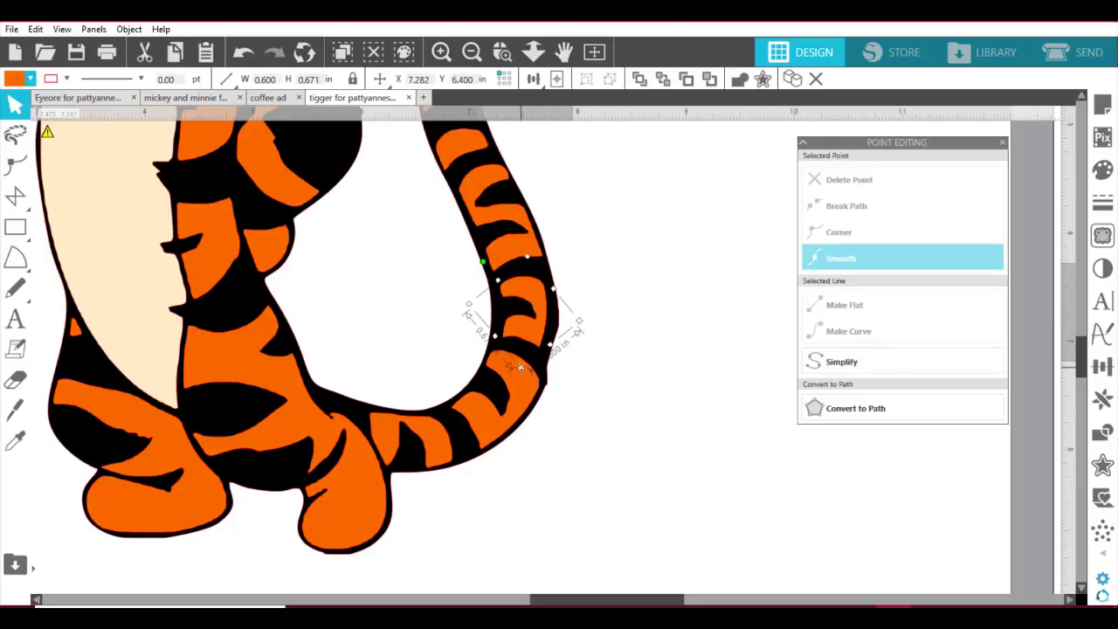
{"action": "left_click_drag", "start_coordinate": [521, 367], "coordinate": [525, 378]}
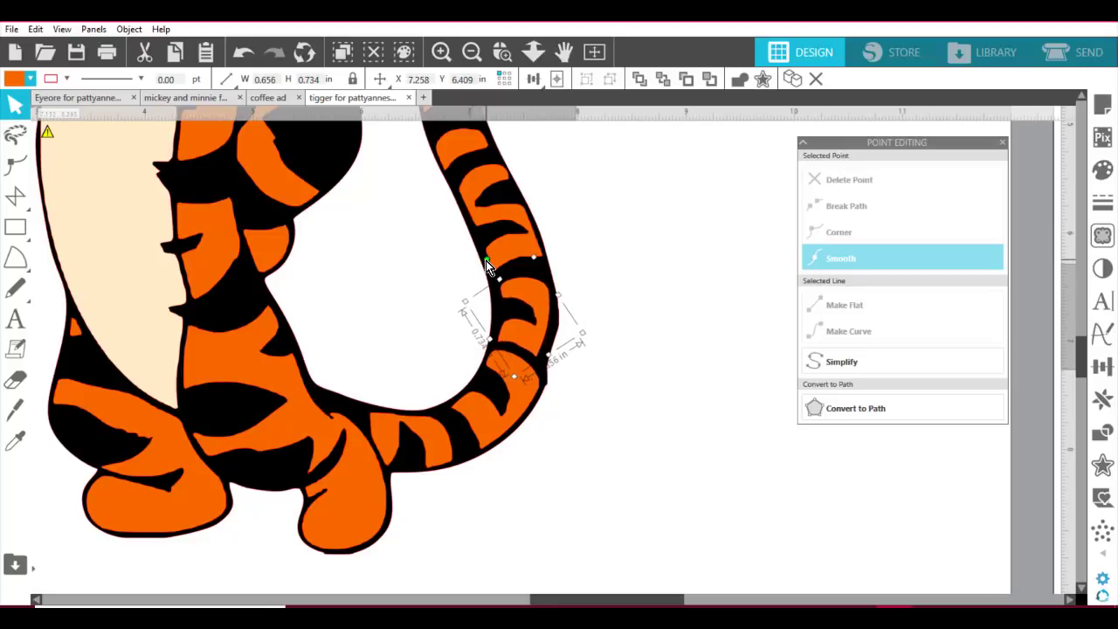
{"action": "left_click", "coordinate": [677, 291]}
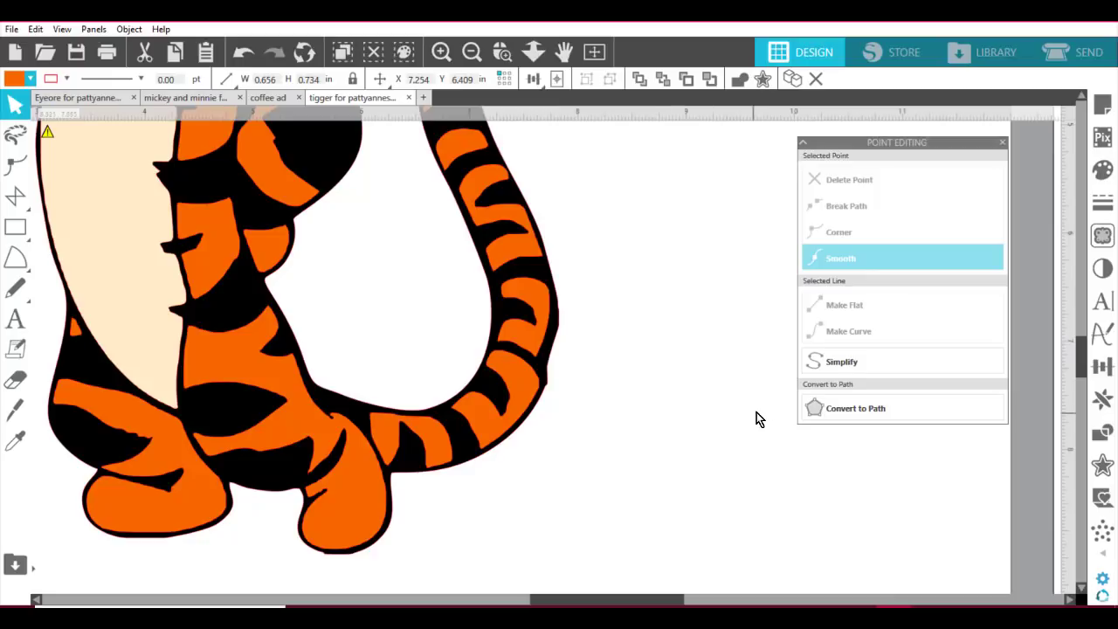
Step: Close the Point Editing panel, open the Modify panel and place it in the empty area beside the head
{"action": "scroll", "coordinate": [715, 466], "scroll_direction": "up", "scroll_amount": 10}
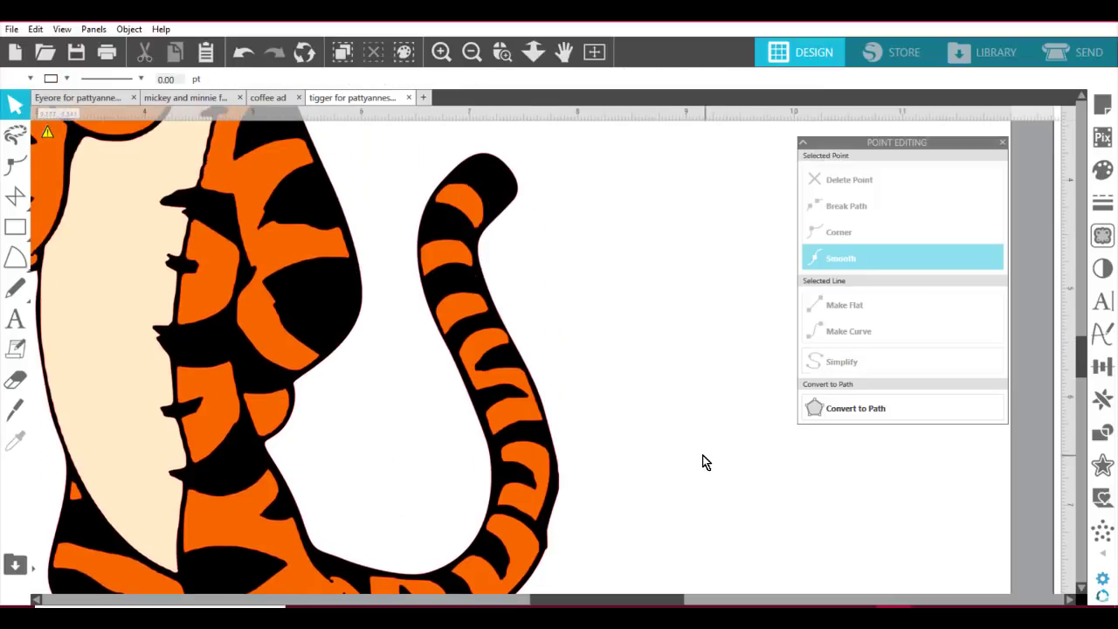
{"action": "scroll", "coordinate": [701, 456], "scroll_direction": "up", "scroll_amount": 5}
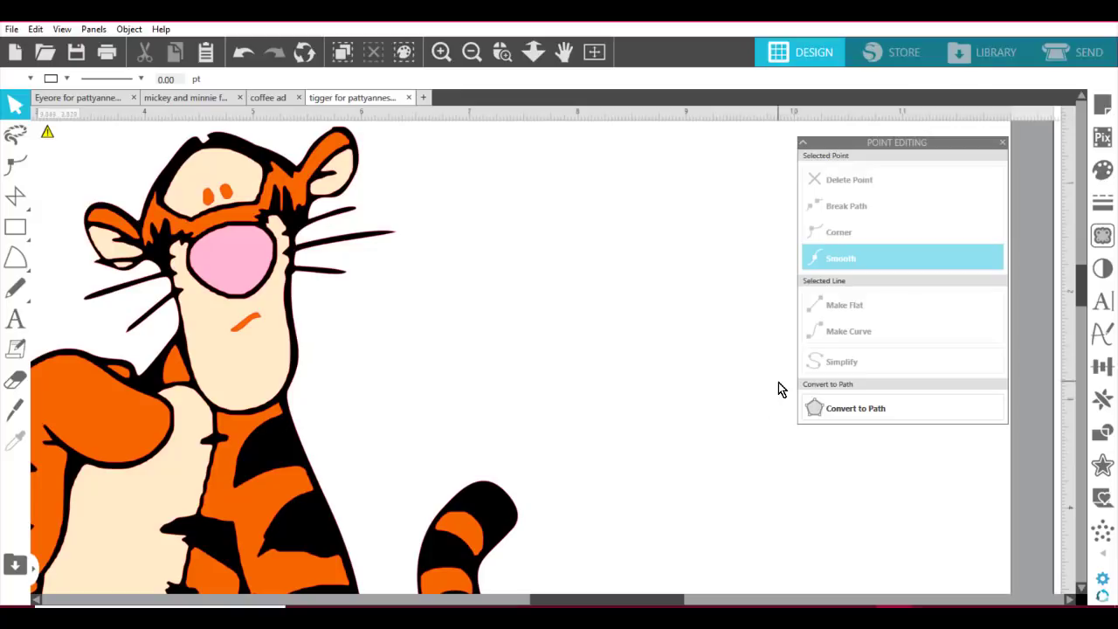
{"action": "left_click_drag", "start_coordinate": [683, 597], "coordinate": [642, 599]}
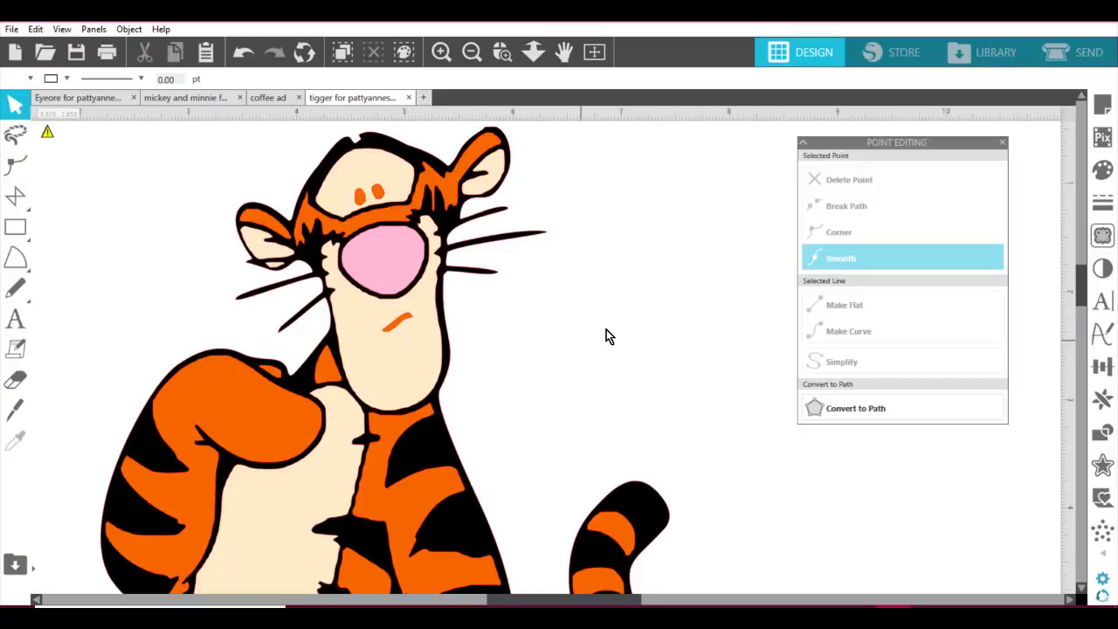
{"action": "left_click", "coordinate": [398, 325]}
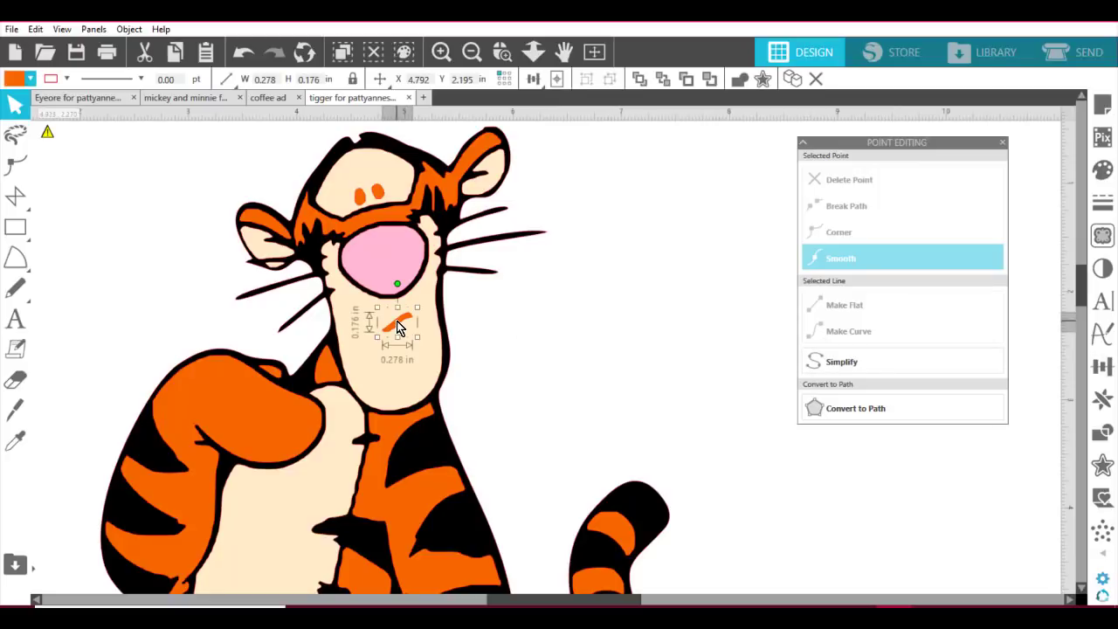
{"action": "left_click", "coordinate": [398, 389]}
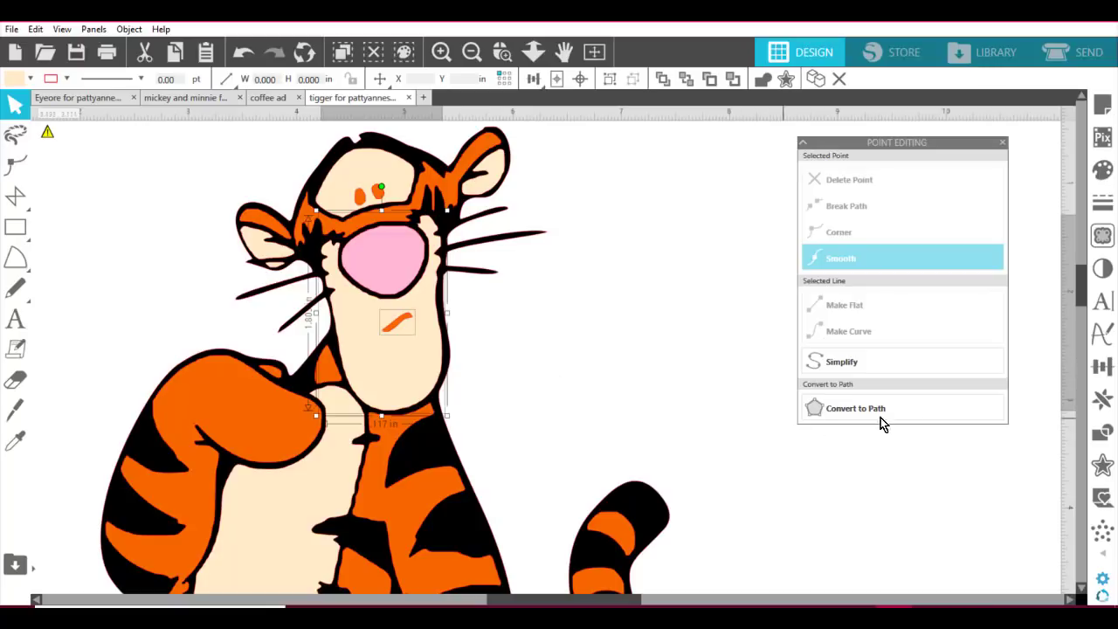
{"action": "left_click", "coordinate": [1003, 145]}
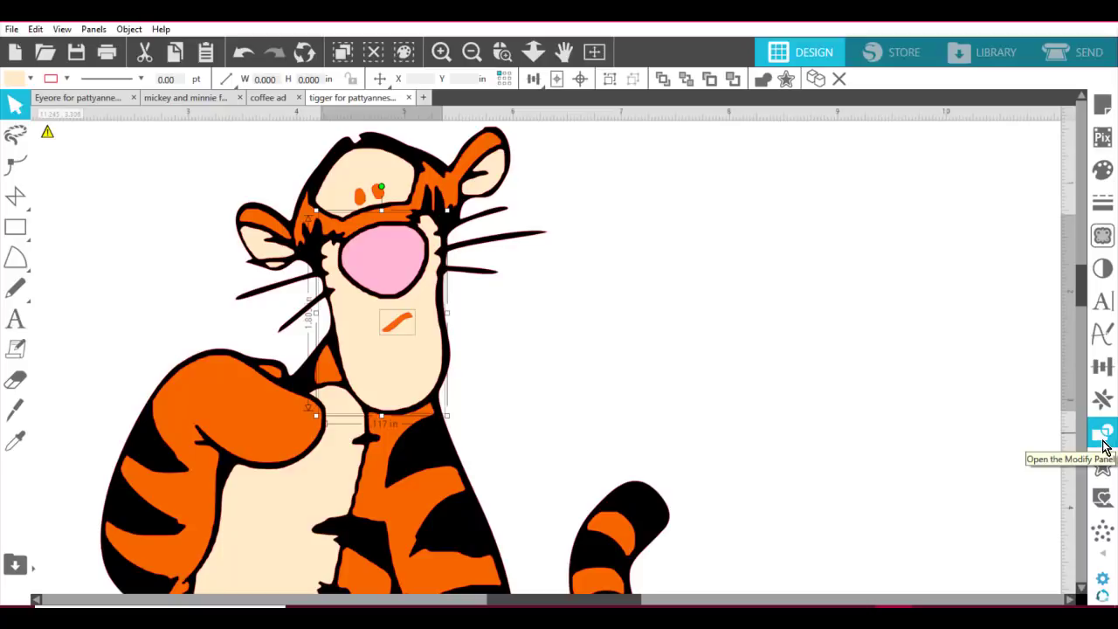
{"action": "key", "text": "alt"}
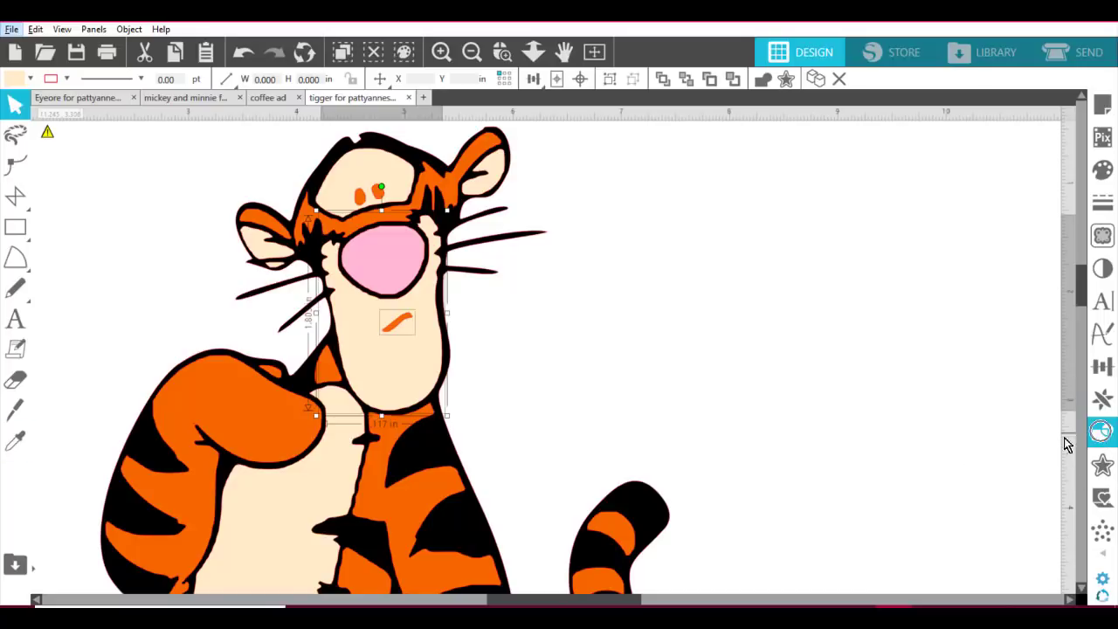
{"action": "left_click", "coordinate": [96, 30]}
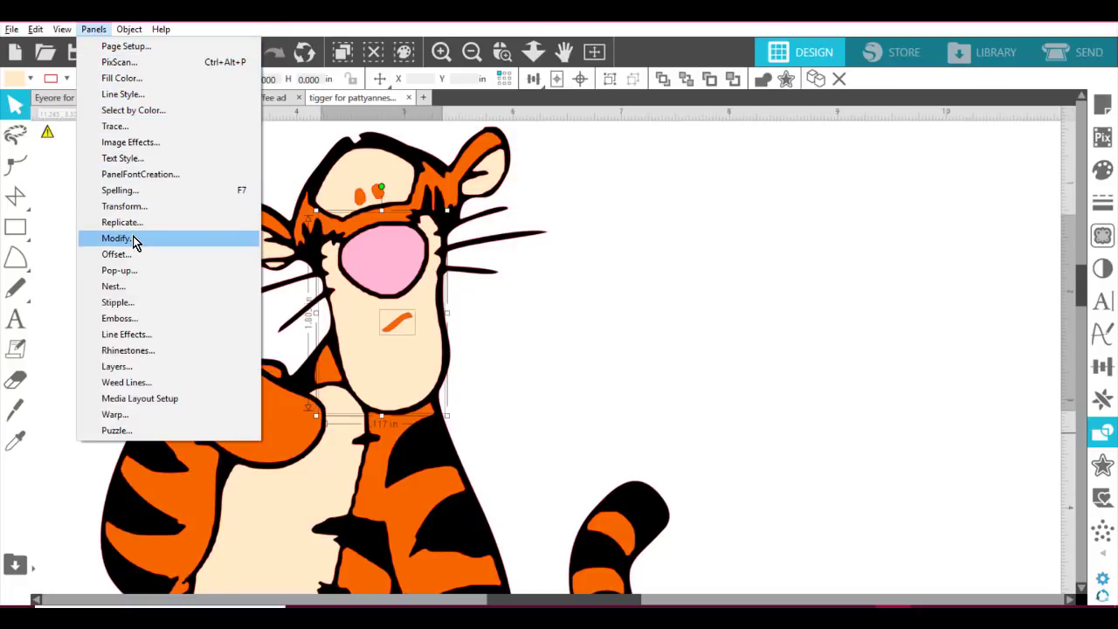
{"action": "left_click", "coordinate": [627, 142]}
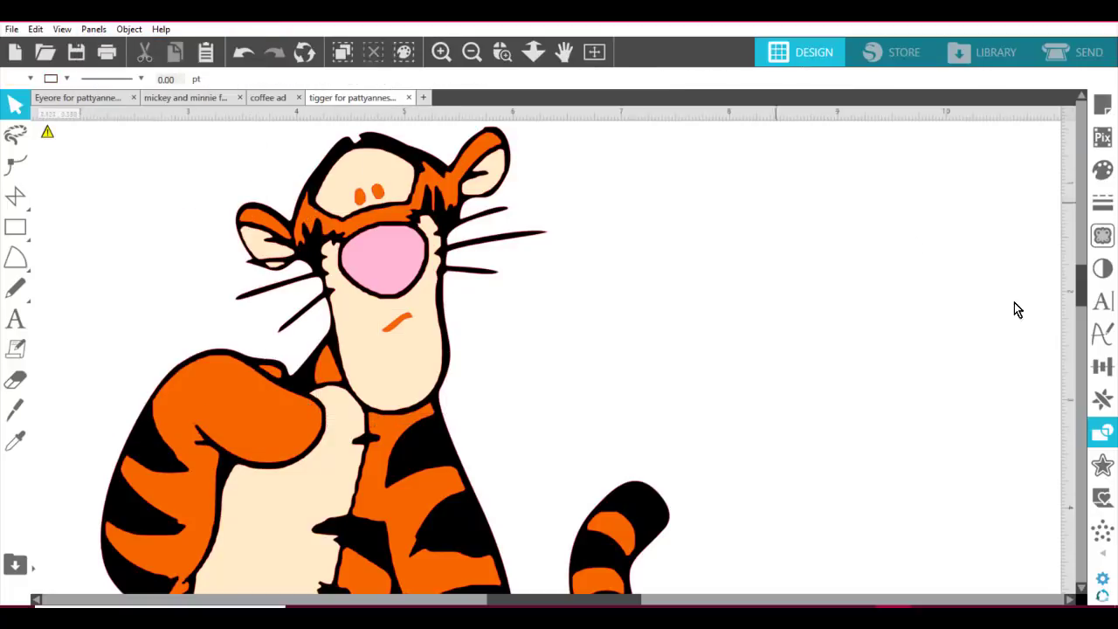
{"action": "left_click", "coordinate": [1102, 436]}
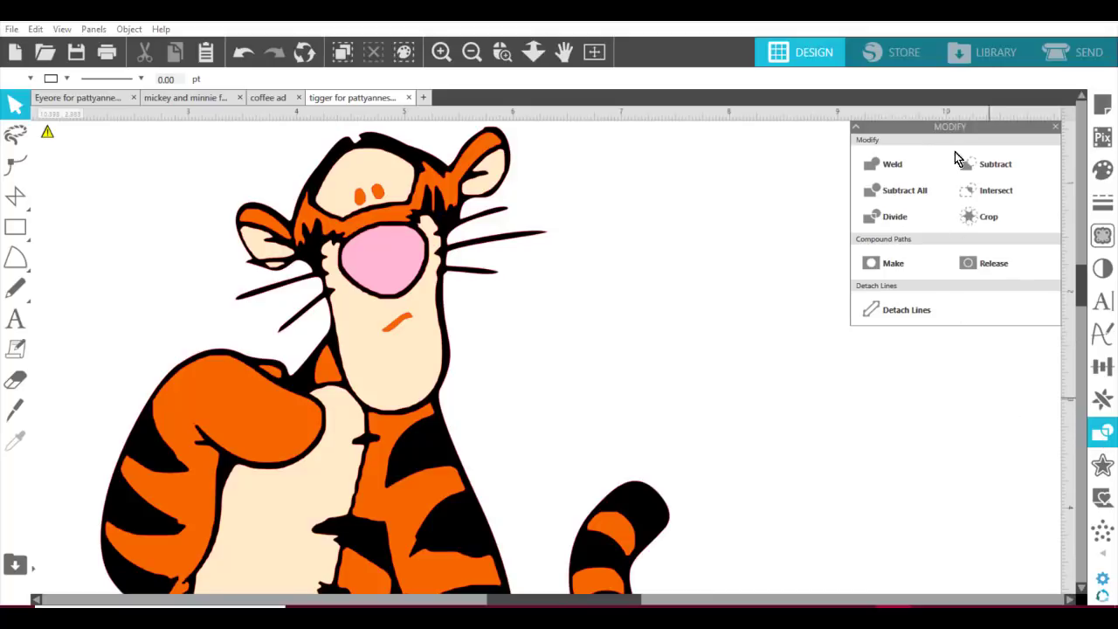
{"action": "left_click_drag", "start_coordinate": [934, 130], "coordinate": [677, 182]}
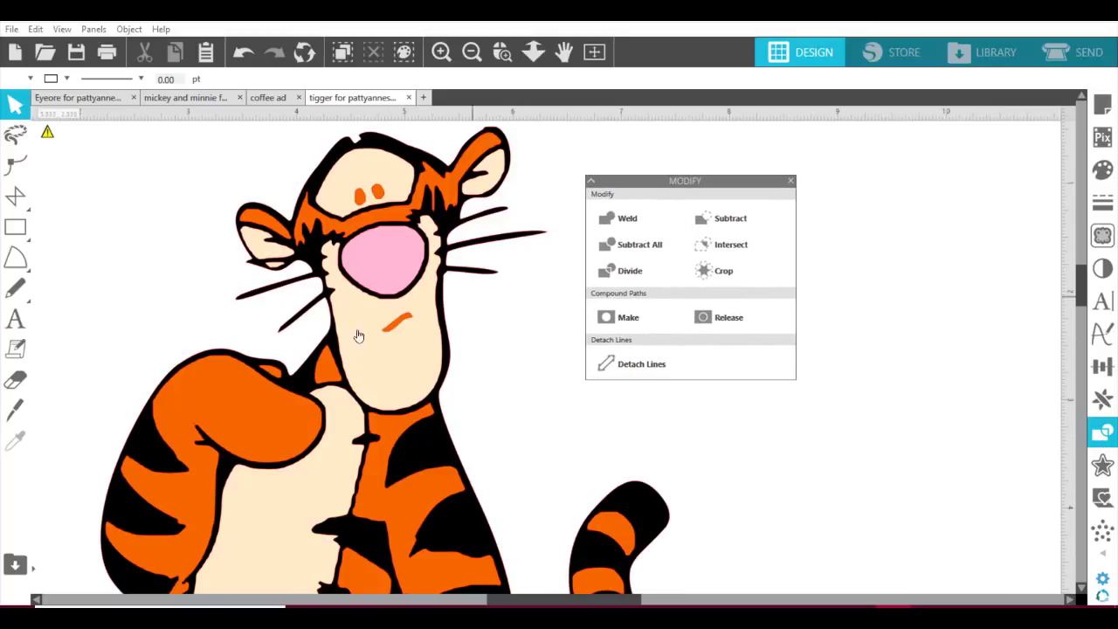
Step: Subtract the orange mouth from the cream muzzle piece and shift the muzzle slightly right and up over the black silhouette
{"action": "left_click", "coordinate": [401, 327]}
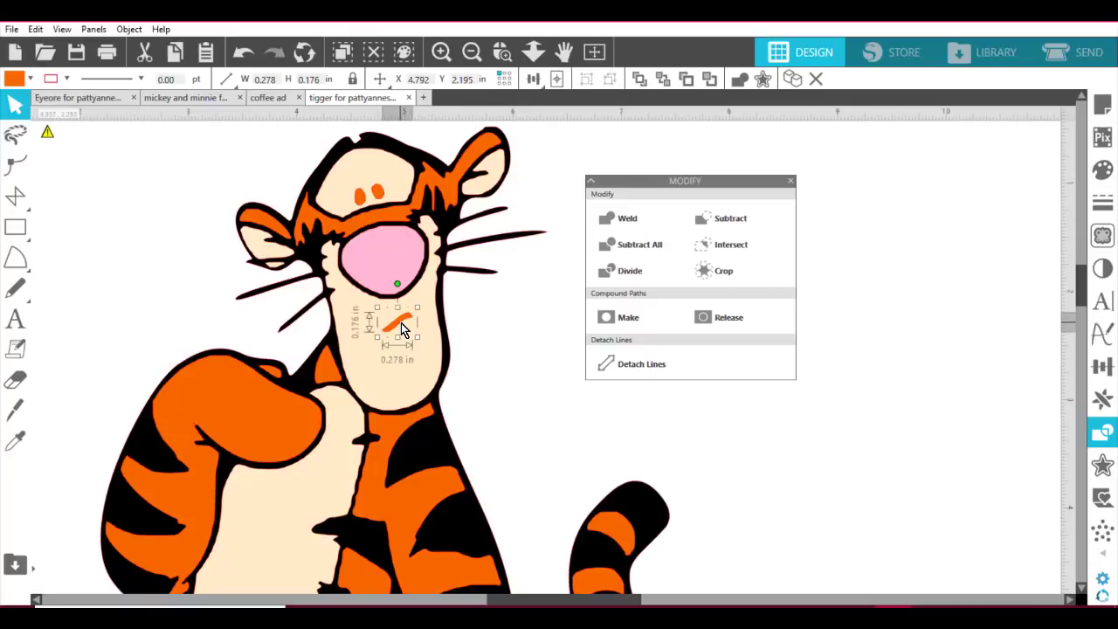
{"action": "left_click", "coordinate": [393, 374]}
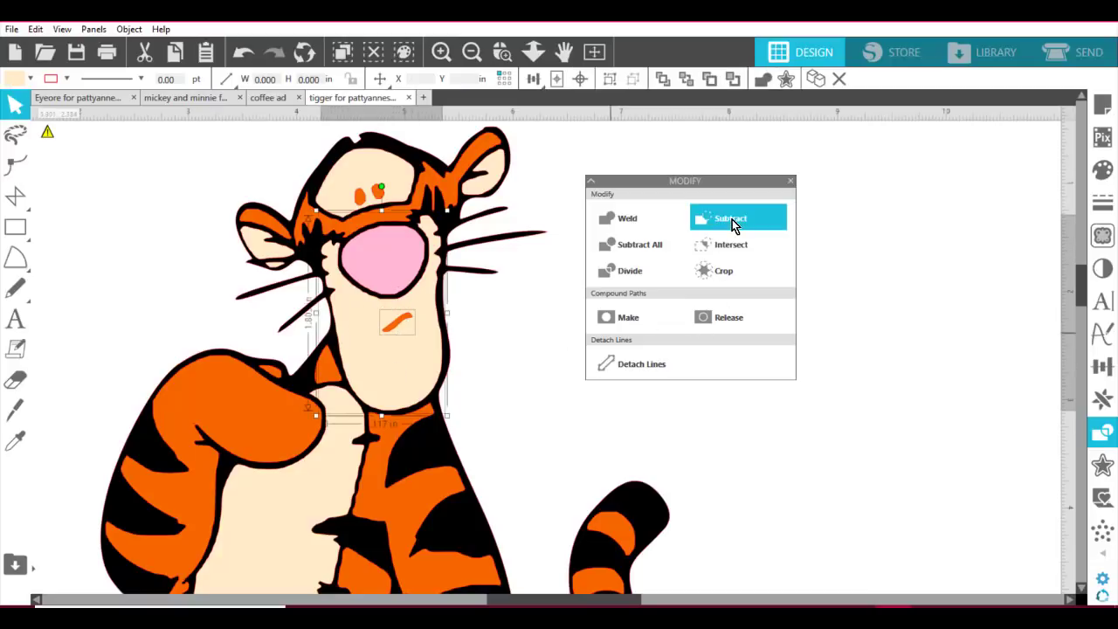
{"action": "left_click", "coordinate": [732, 223]}
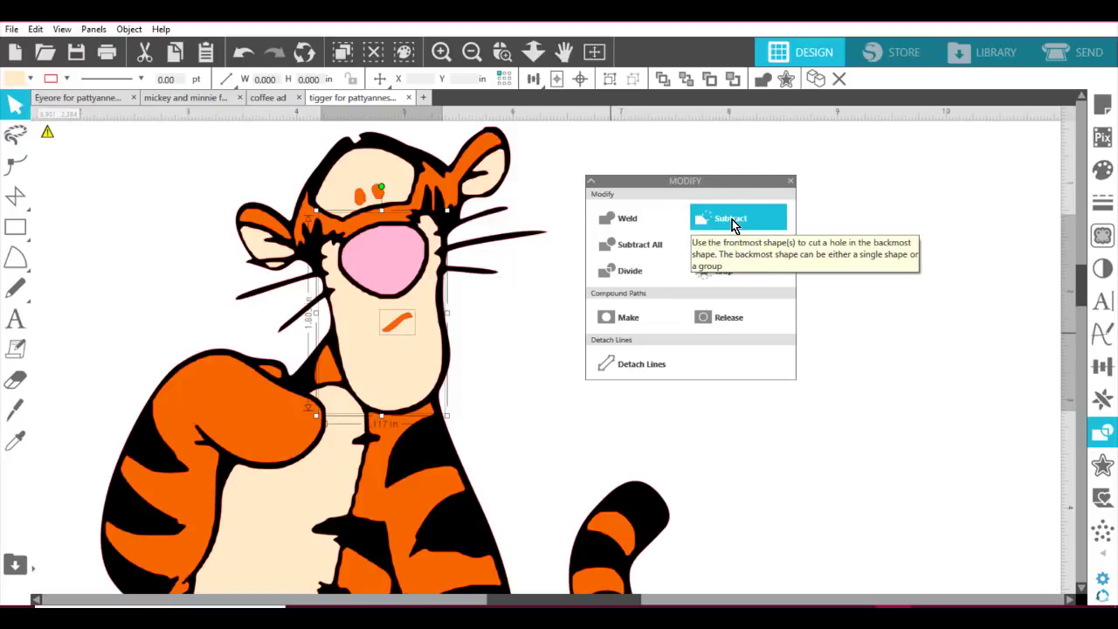
{"action": "left_click", "coordinate": [732, 223]}
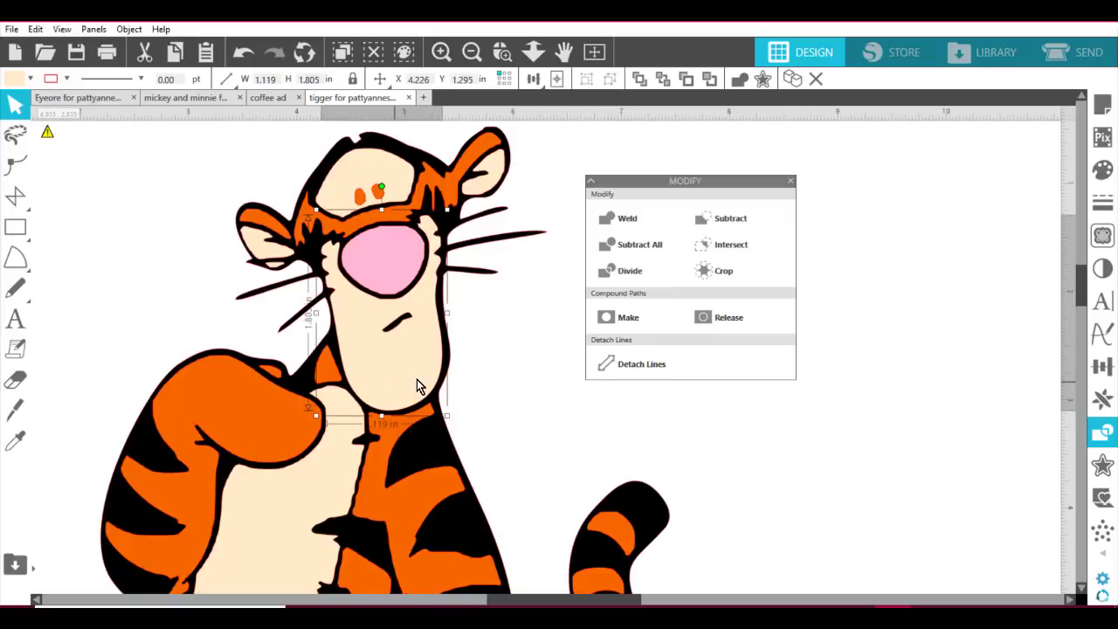
{"action": "left_click_drag", "start_coordinate": [397, 385], "coordinate": [483, 339]}
{"action": "left_click_drag", "start_coordinate": [487, 337], "coordinate": [397, 388]}
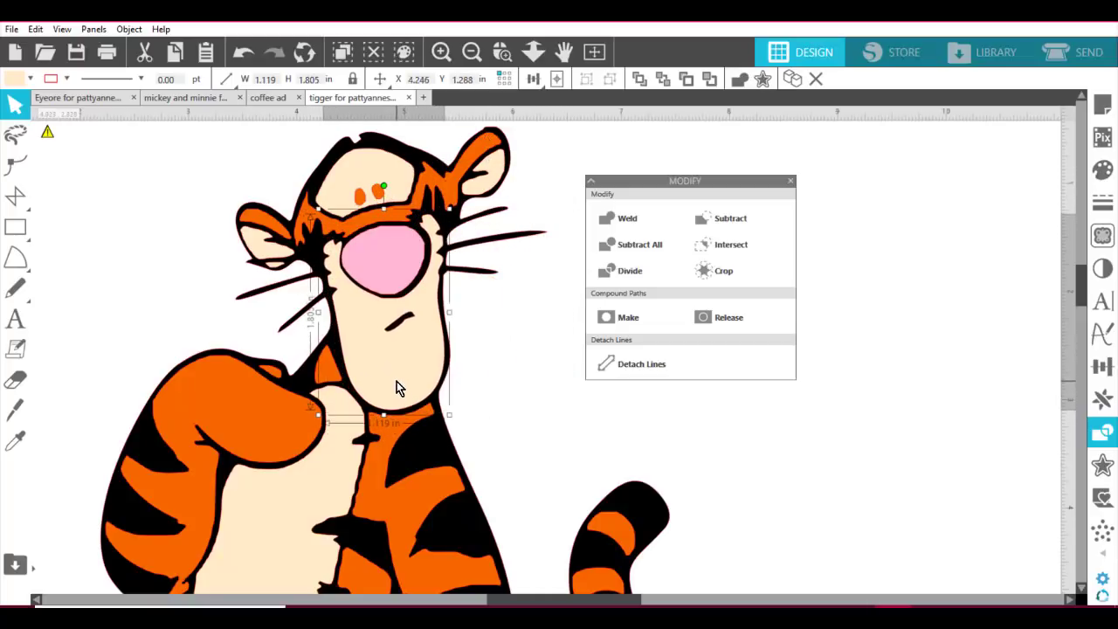
{"action": "left_click", "coordinate": [885, 384]}
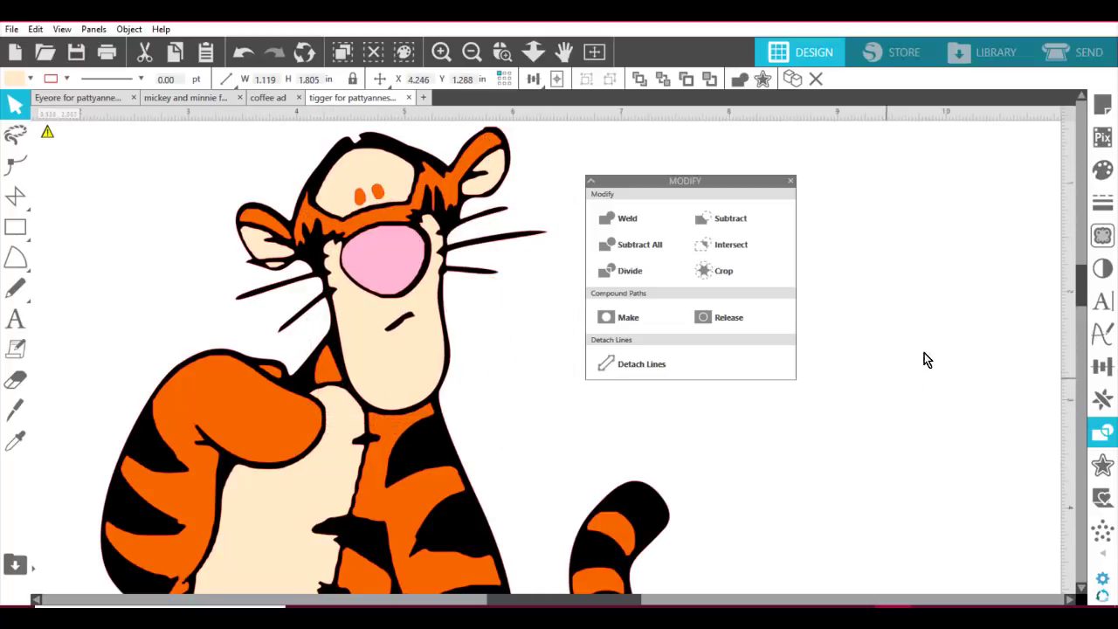
Step: Subtract both orange pupils from the cream eye piece and shift that piece slightly up and left over the silhouette
{"action": "left_click", "coordinate": [359, 200]}
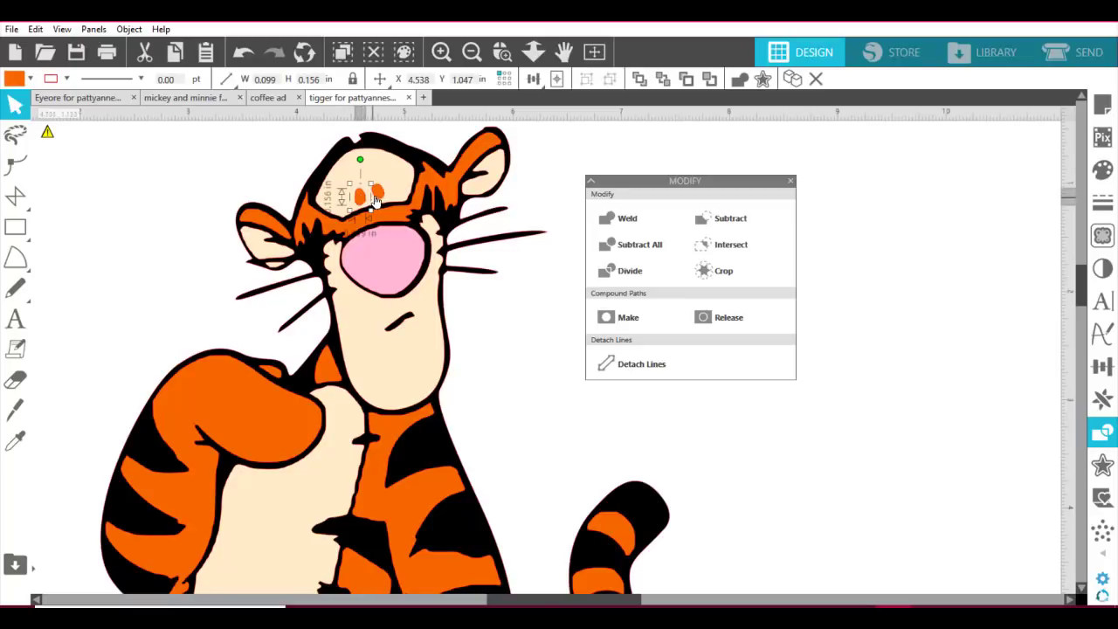
{"action": "left_click", "coordinate": [380, 195], "text": "shift"}
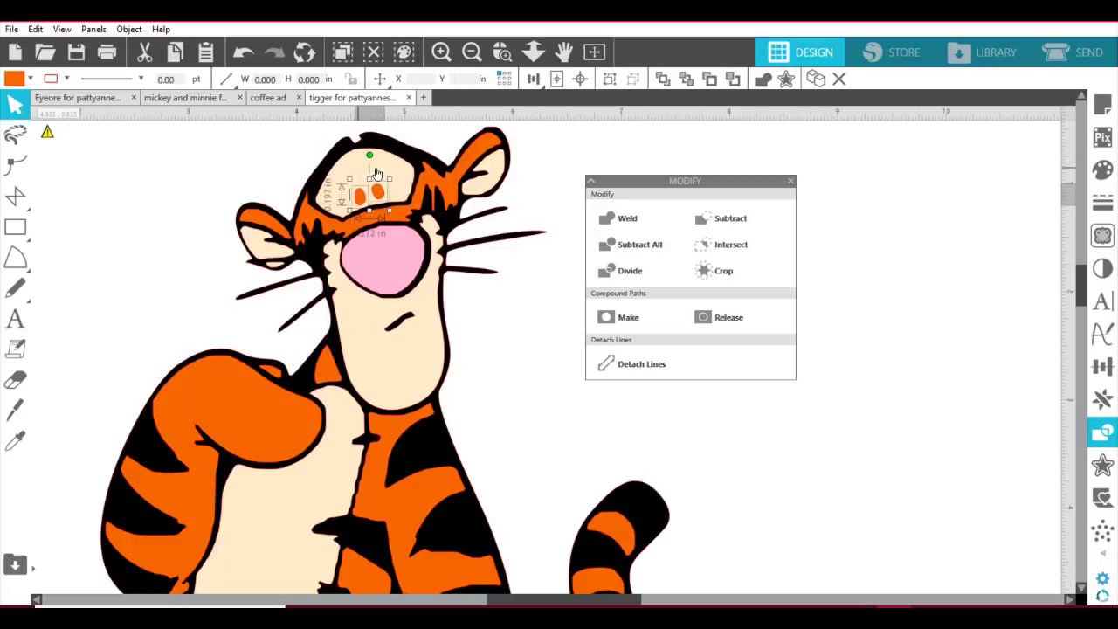
{"action": "left_click", "coordinate": [383, 169], "text": "shift"}
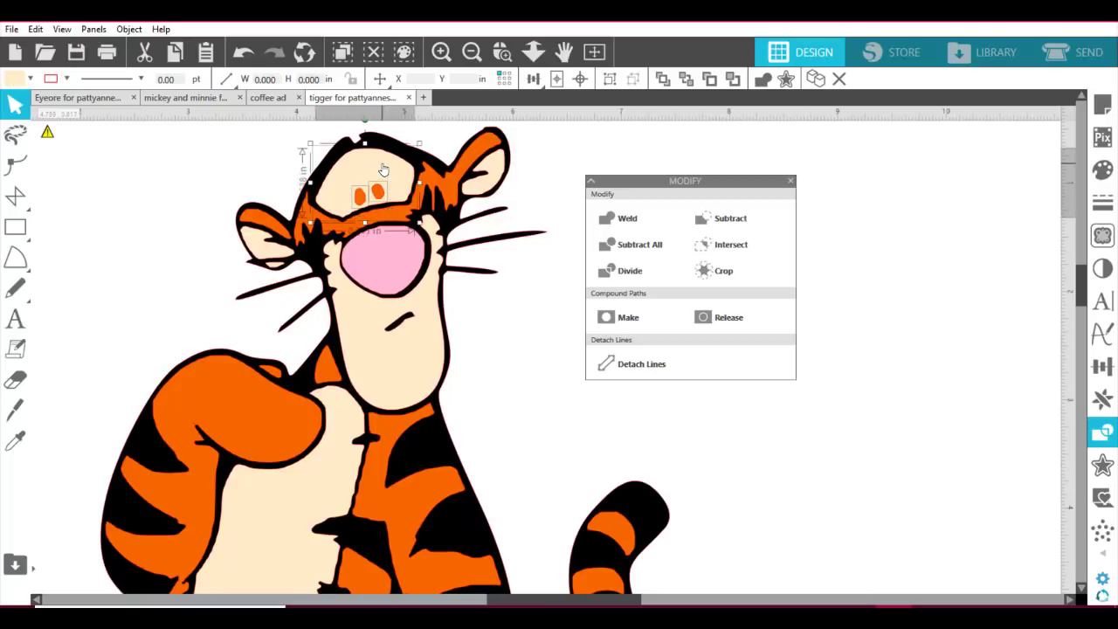
{"action": "left_click", "coordinate": [761, 218]}
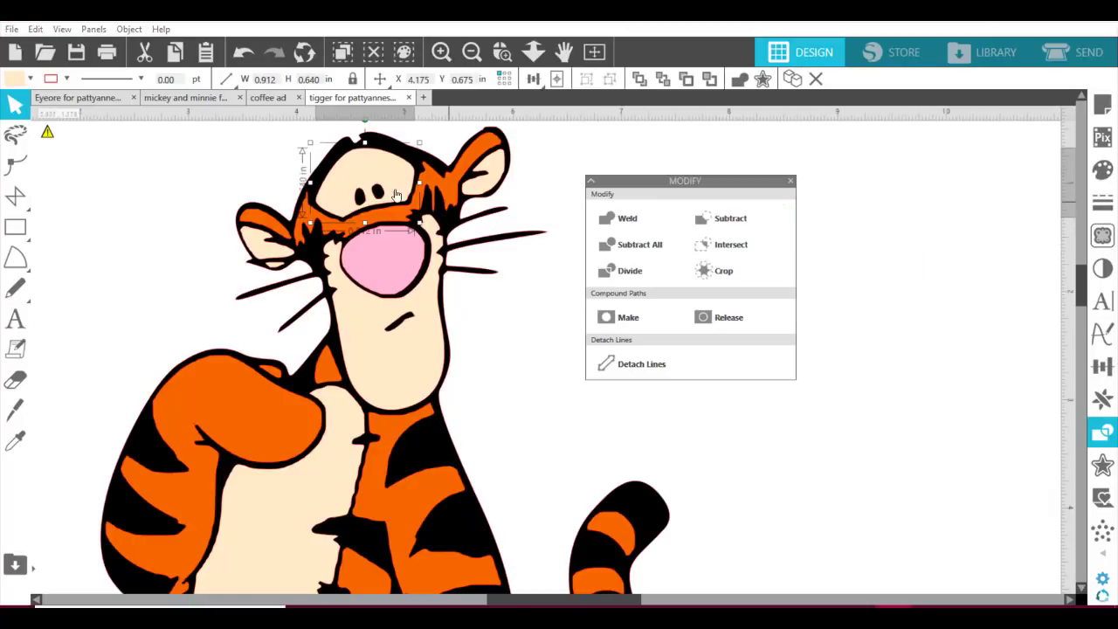
{"action": "mouse_move", "coordinate": [393, 193]}
{"action": "left_mouse_down"}
{"action": "mouse_move", "coordinate": [546, 191]}
{"action": "mouse_move", "coordinate": [529, 162]}
{"action": "mouse_move", "coordinate": [391, 144]}
{"action": "mouse_move", "coordinate": [270, 180]}
{"action": "mouse_move", "coordinate": [253, 196]}
{"action": "mouse_move", "coordinate": [289, 210]}
{"action": "mouse_move", "coordinate": [393, 173]}
{"action": "mouse_move", "coordinate": [384, 185]}
{"action": "left_mouse_up"}
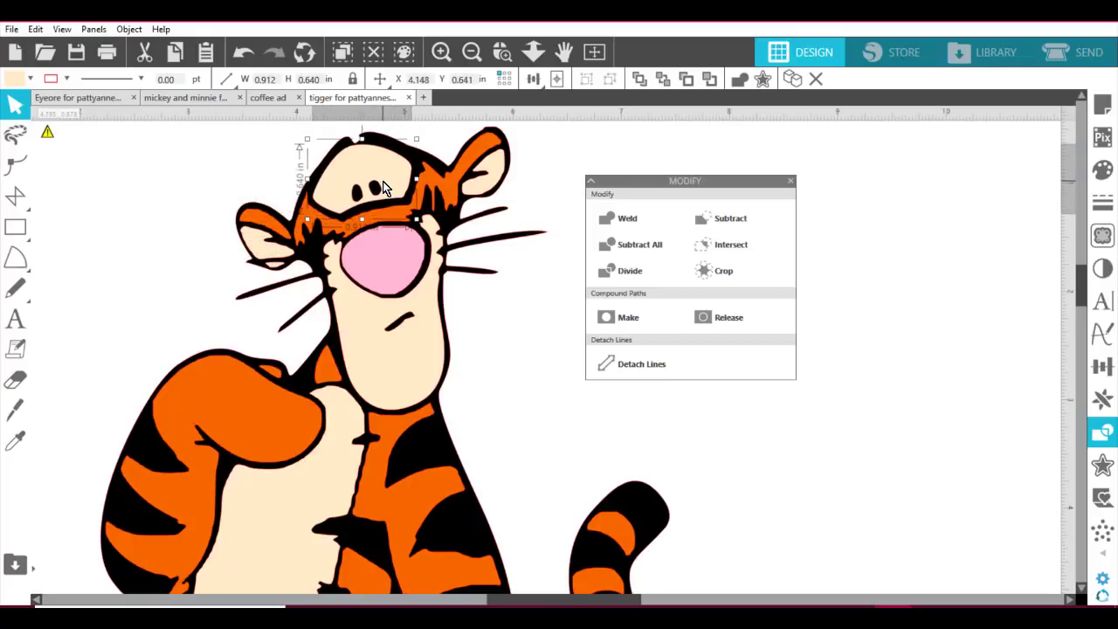
Step: Shift the cream inner piece of the right ear slightly up and left within its black outline
{"action": "left_click", "coordinate": [485, 187]}
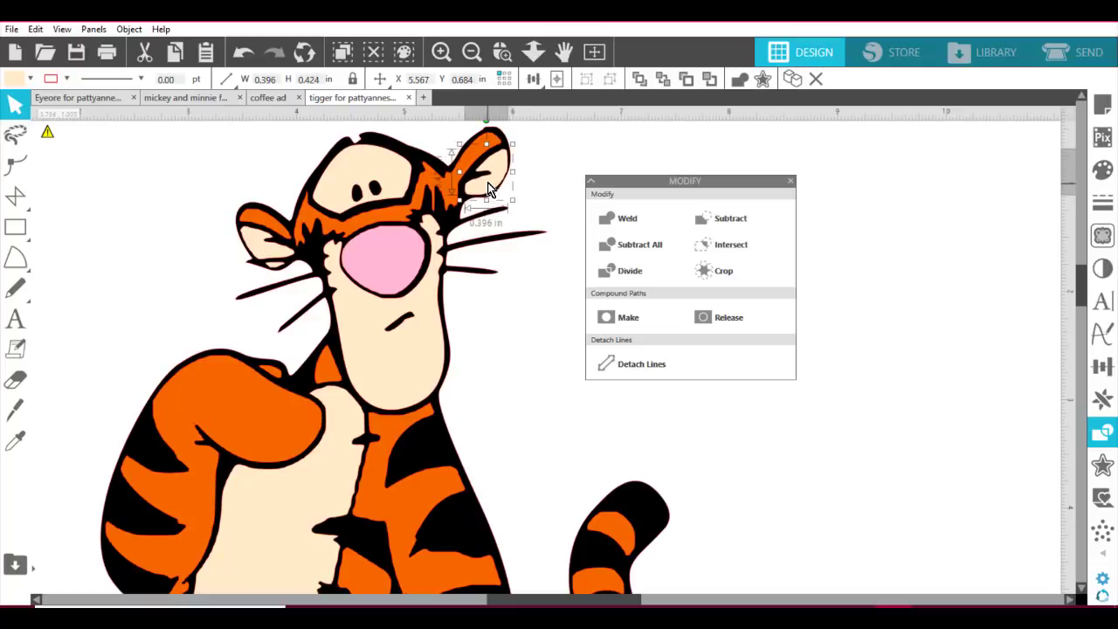
{"action": "left_click_drag", "start_coordinate": [485, 187], "coordinate": [487, 188]}
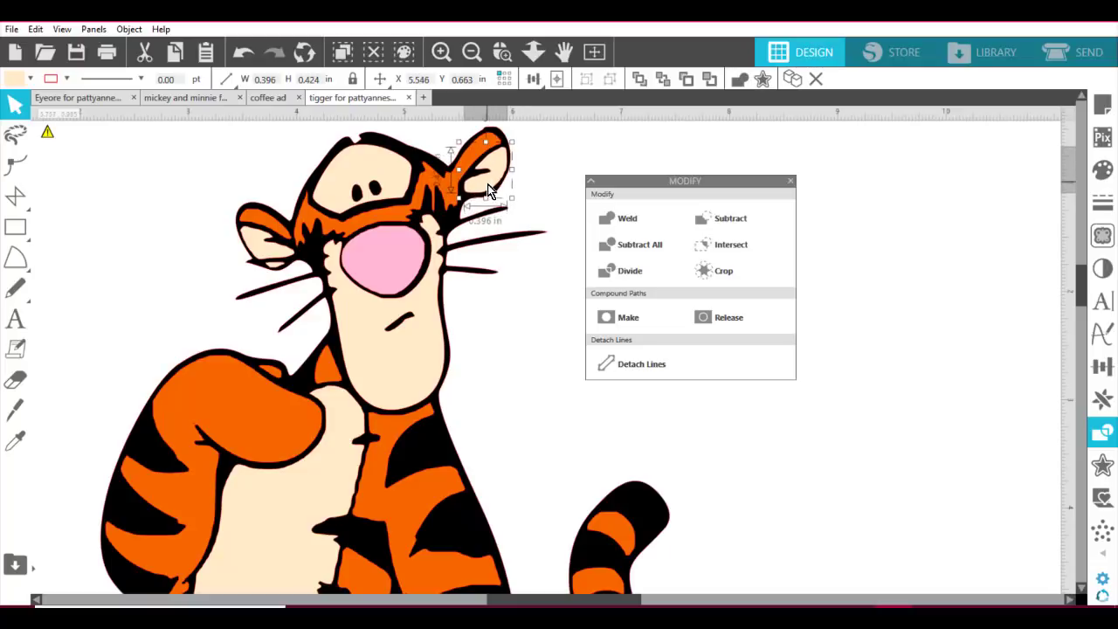
{"action": "left_click", "coordinate": [608, 169]}
Step: Move the Modify panel clear of the tail into the empty area beside it
{"action": "scroll", "coordinate": [814, 251], "scroll_direction": "down", "scroll_amount": 1}
{"action": "scroll", "coordinate": [815, 246], "scroll_direction": "down", "scroll_amount": 8}
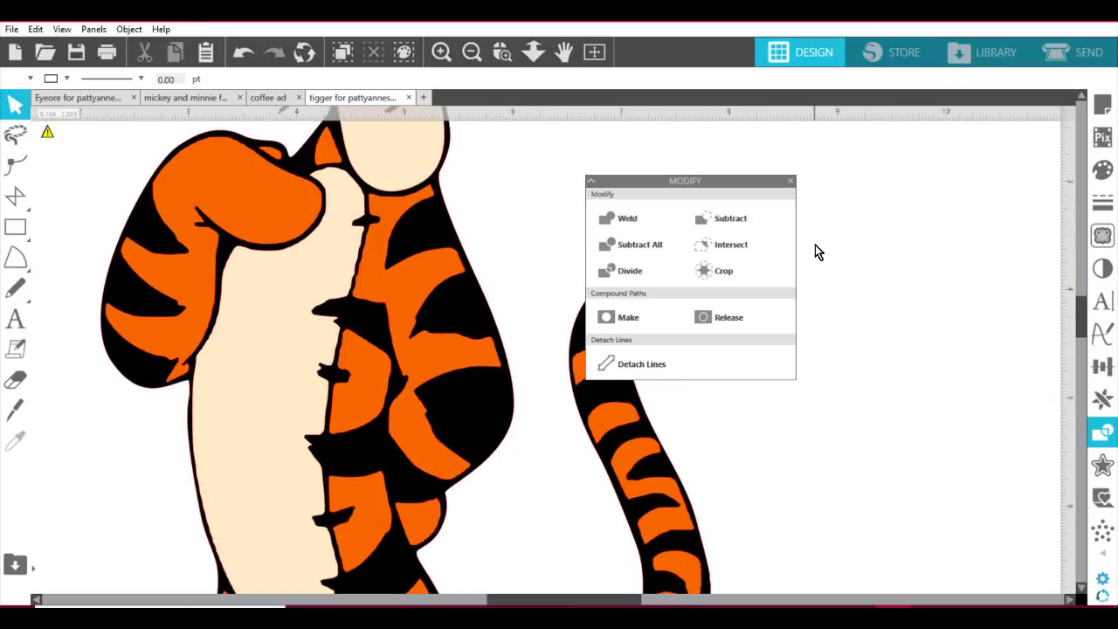
{"action": "scroll", "coordinate": [815, 249], "scroll_direction": "up", "scroll_amount": 1}
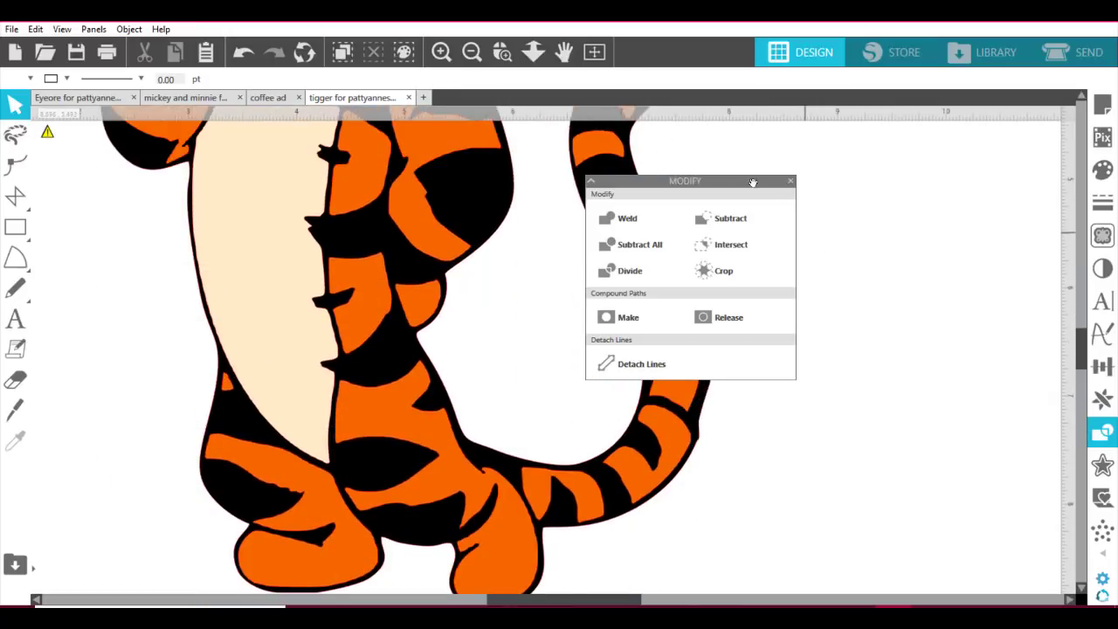
{"action": "left_click_drag", "start_coordinate": [719, 183], "coordinate": [976, 172]}
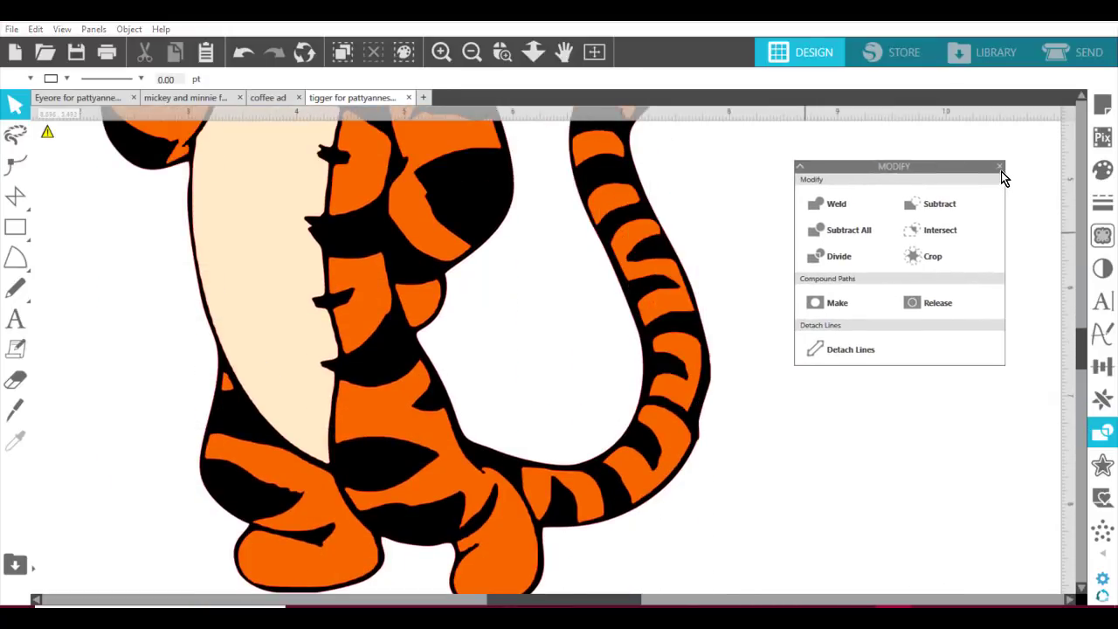
Step: Try moving separate orange stripes off the tail into the empty area beside it, and undo the moves
{"action": "left_click", "coordinate": [999, 166]}
{"action": "scroll", "coordinate": [844, 377], "scroll_direction": "up", "scroll_amount": 2}
{"action": "scroll", "coordinate": [840, 384], "scroll_direction": "down", "scroll_amount": 1}
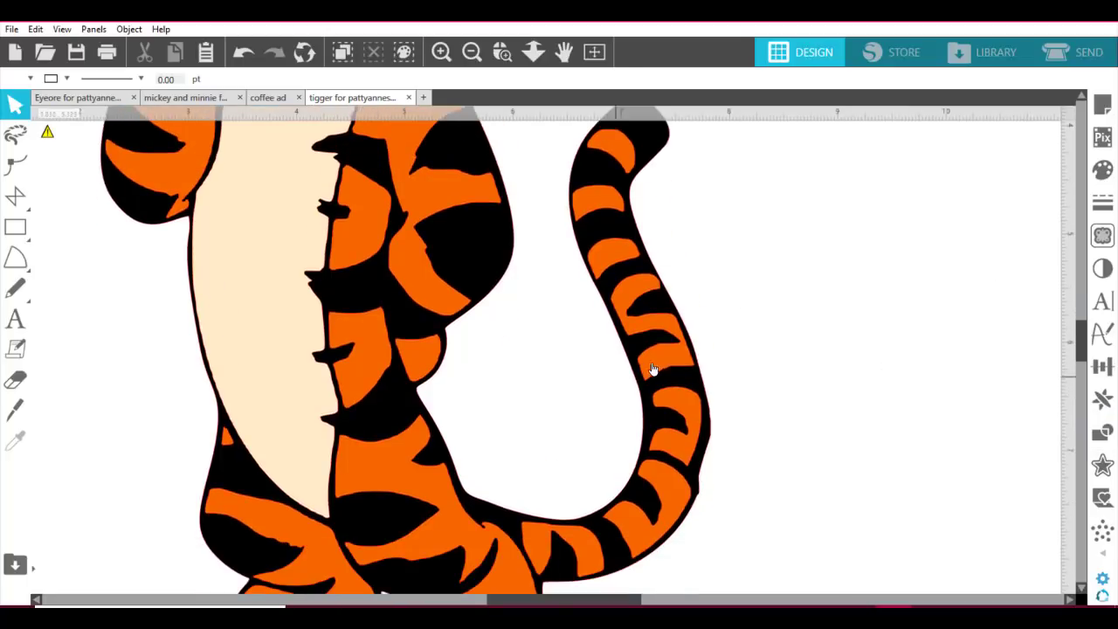
{"action": "left_click_drag", "start_coordinate": [655, 369], "coordinate": [780, 277]}
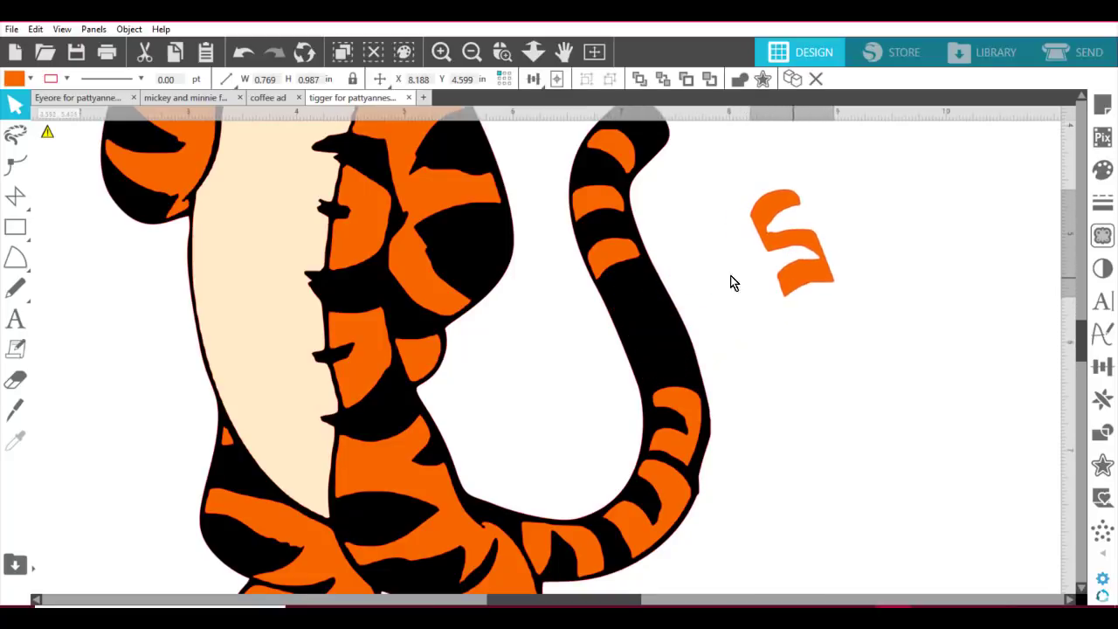
{"action": "left_click_drag", "start_coordinate": [616, 257], "coordinate": [826, 200]}
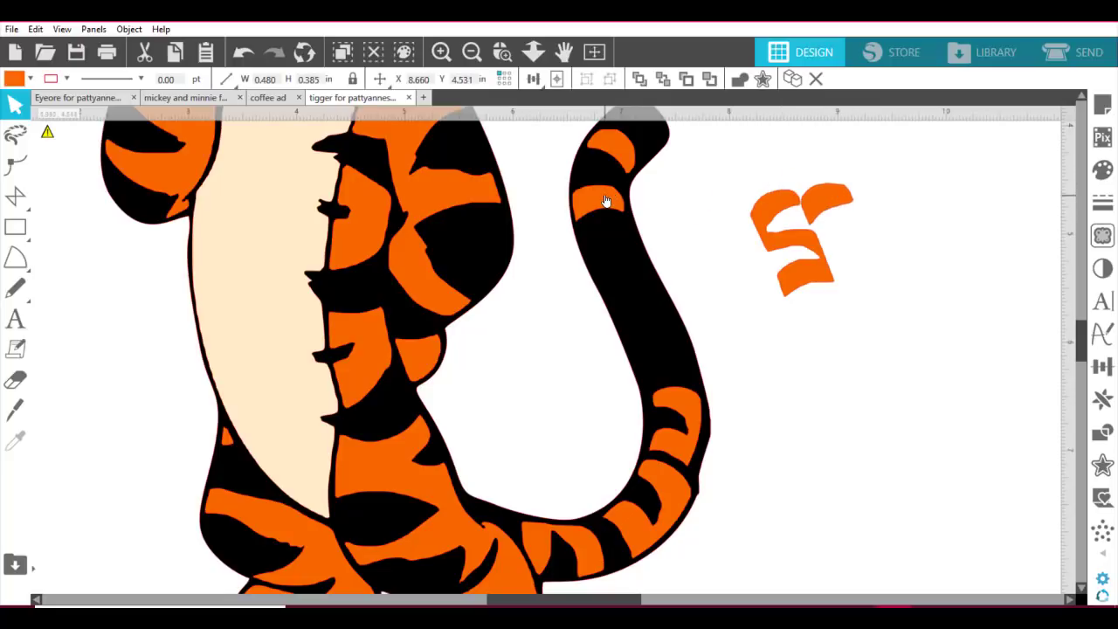
{"action": "left_click_drag", "start_coordinate": [606, 200], "coordinate": [856, 224]}
{"action": "left_click", "coordinate": [866, 220]}
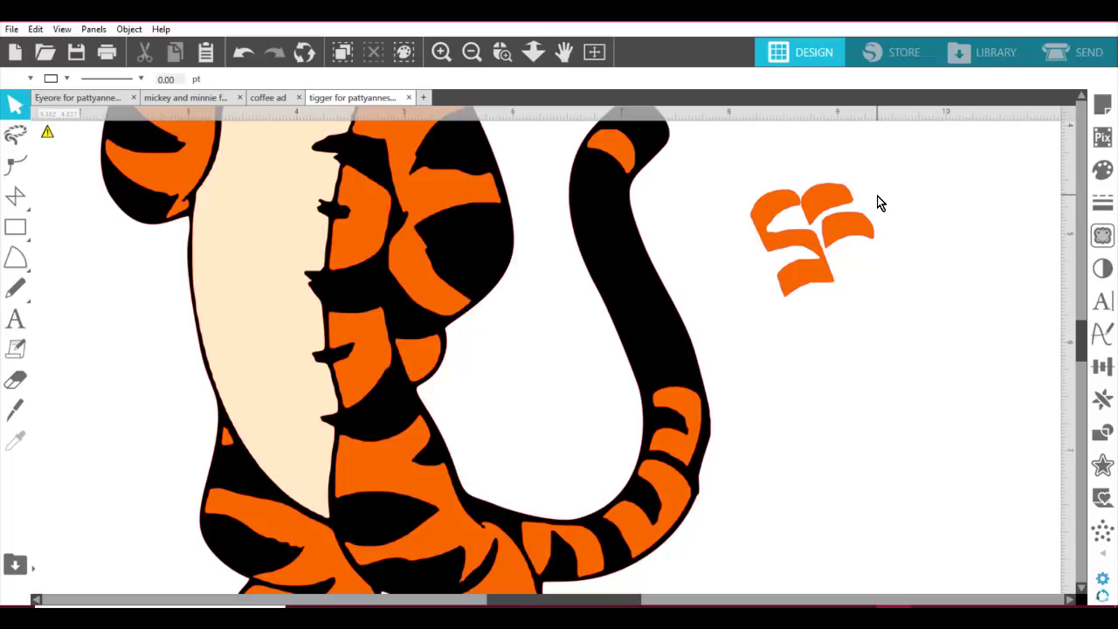
{"action": "key", "text": "ctrl+z"}
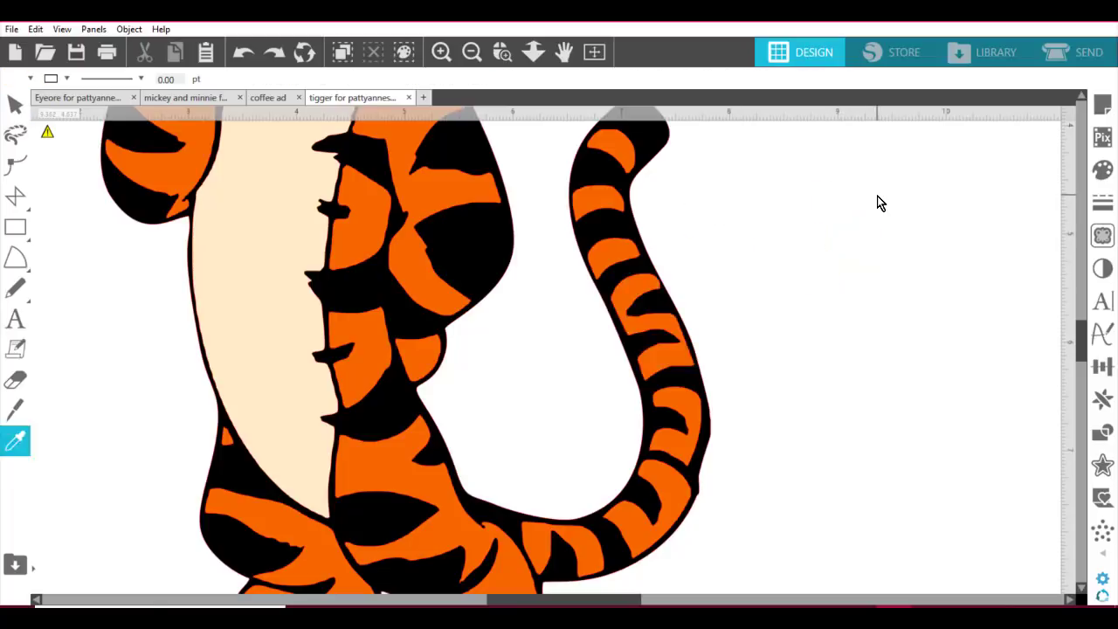
Step: Open the Select by Color options, place them clear of the head, and list the shapes by fill colour
{"action": "scroll", "coordinate": [876, 196], "scroll_direction": "up", "scroll_amount": 4}
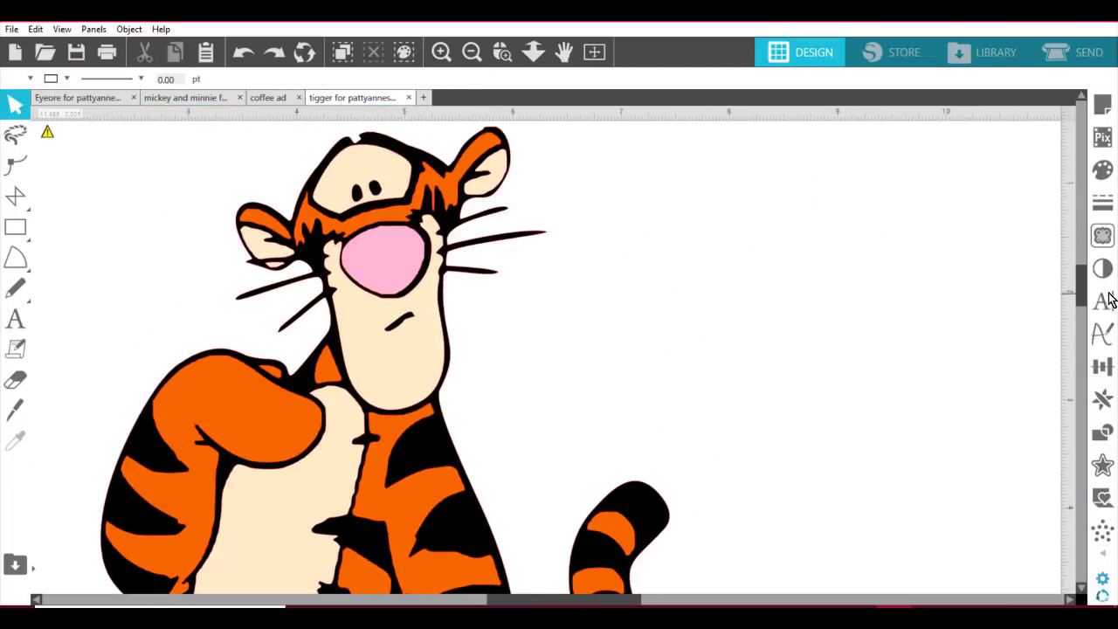
{"action": "left_click", "coordinate": [36, 30]}
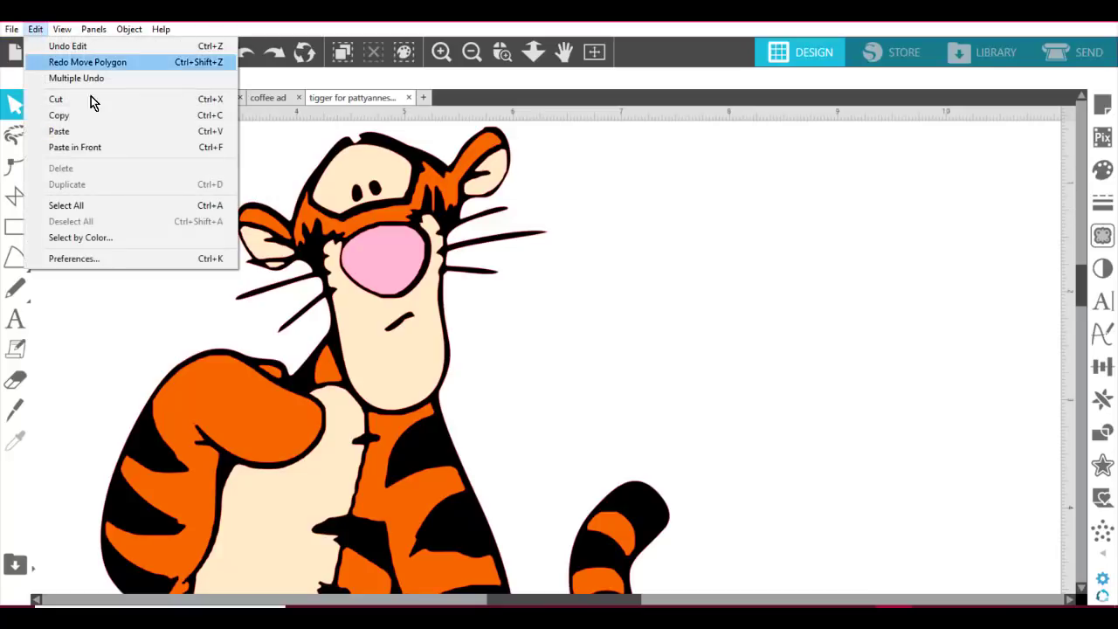
{"action": "left_click", "coordinate": [110, 238]}
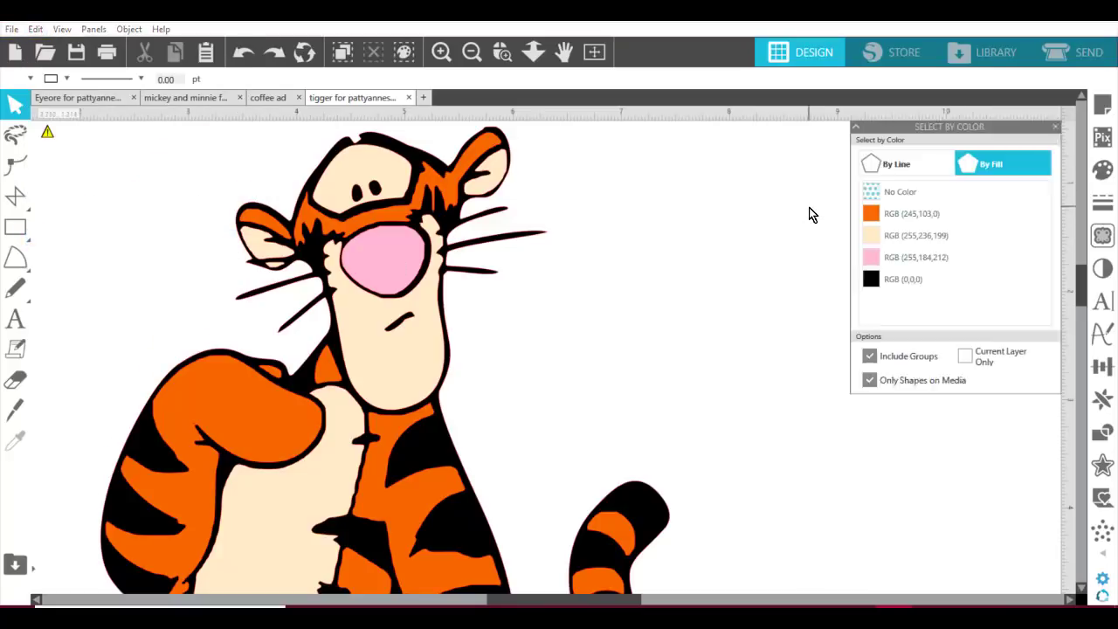
{"action": "left_click_drag", "start_coordinate": [960, 127], "coordinate": [808, 149]}
{"action": "left_click", "coordinate": [763, 191]}
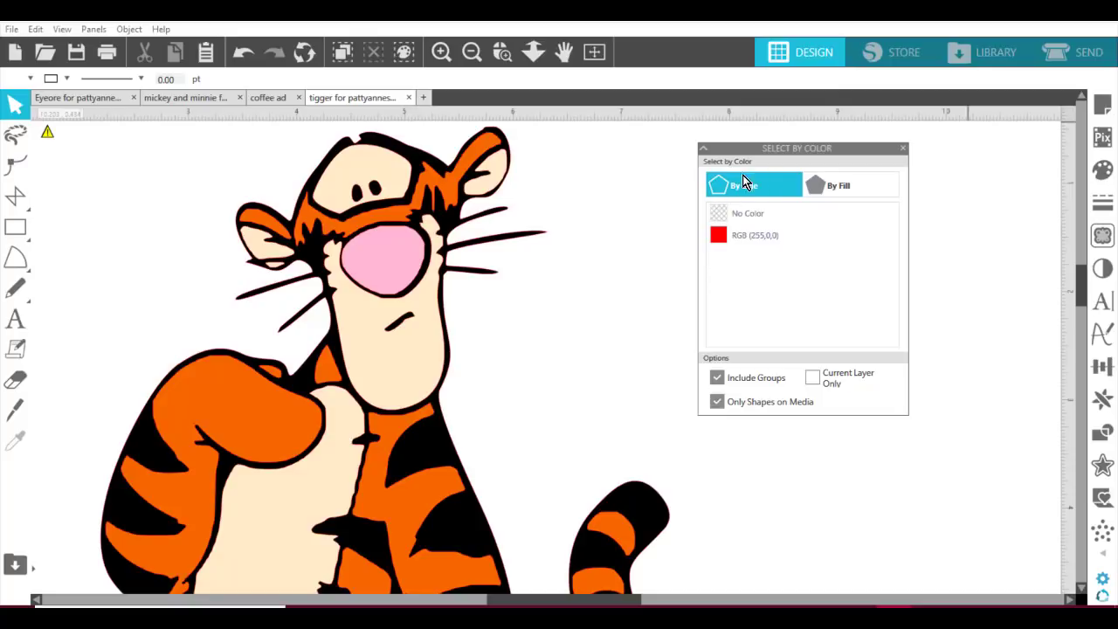
{"action": "left_click", "coordinate": [847, 184]}
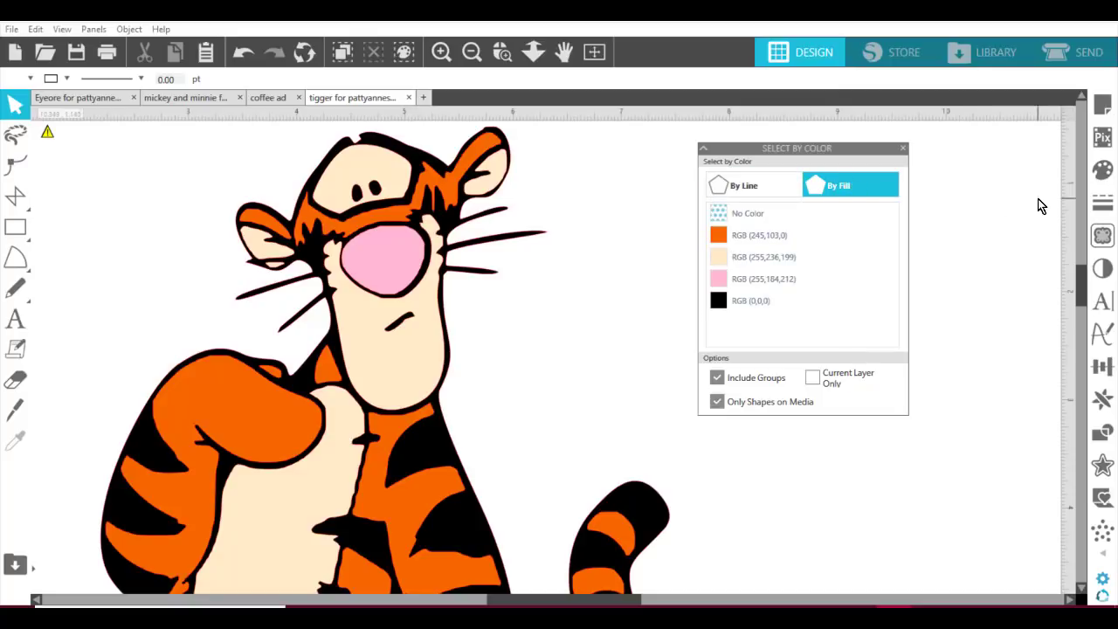
Step: Select all shapes with the orange RGB (245,103,0) fill, merge them into one compound path, and shift it slightly up over the silhouette
{"action": "left_click", "coordinate": [742, 242]}
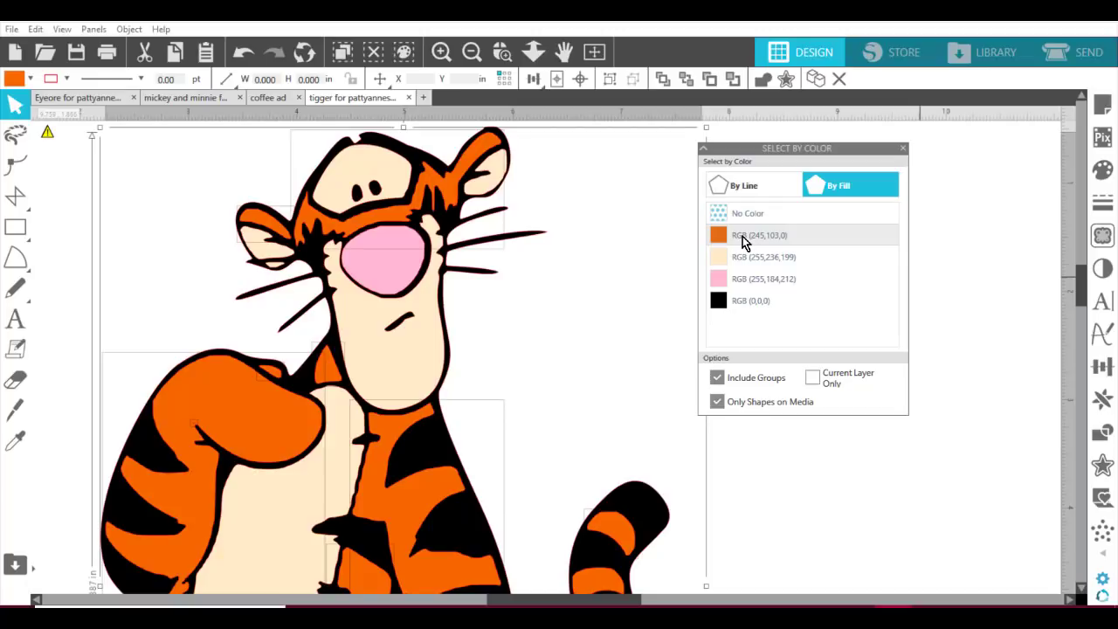
{"action": "left_click_drag", "start_coordinate": [704, 148], "coordinate": [126, 163]}
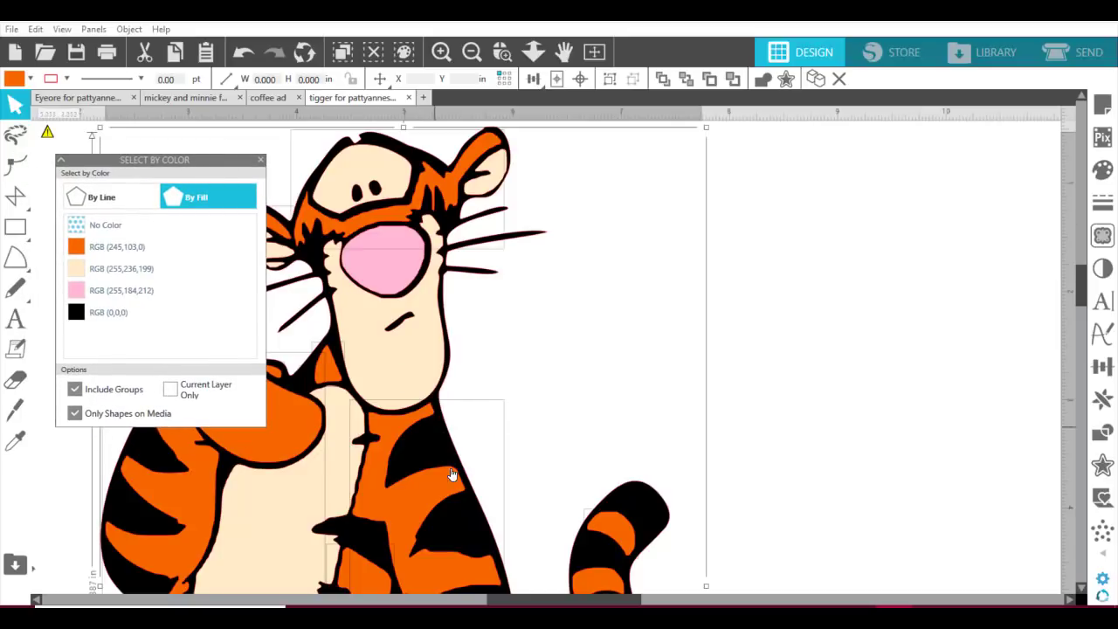
{"action": "left_click", "coordinate": [1111, 437]}
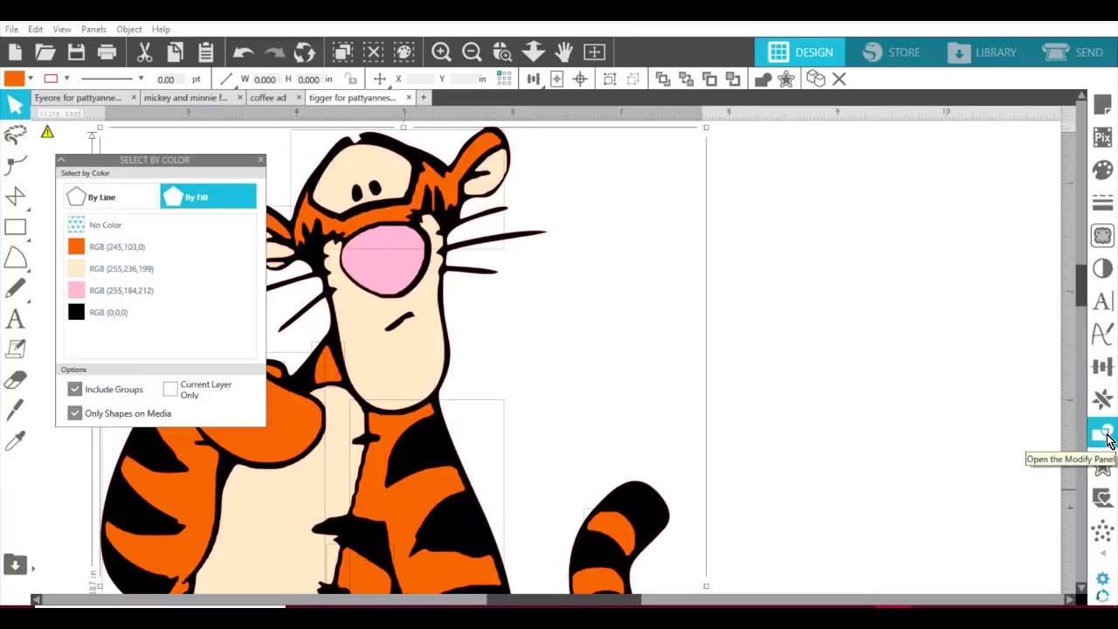
{"action": "left_click", "coordinate": [1107, 436]}
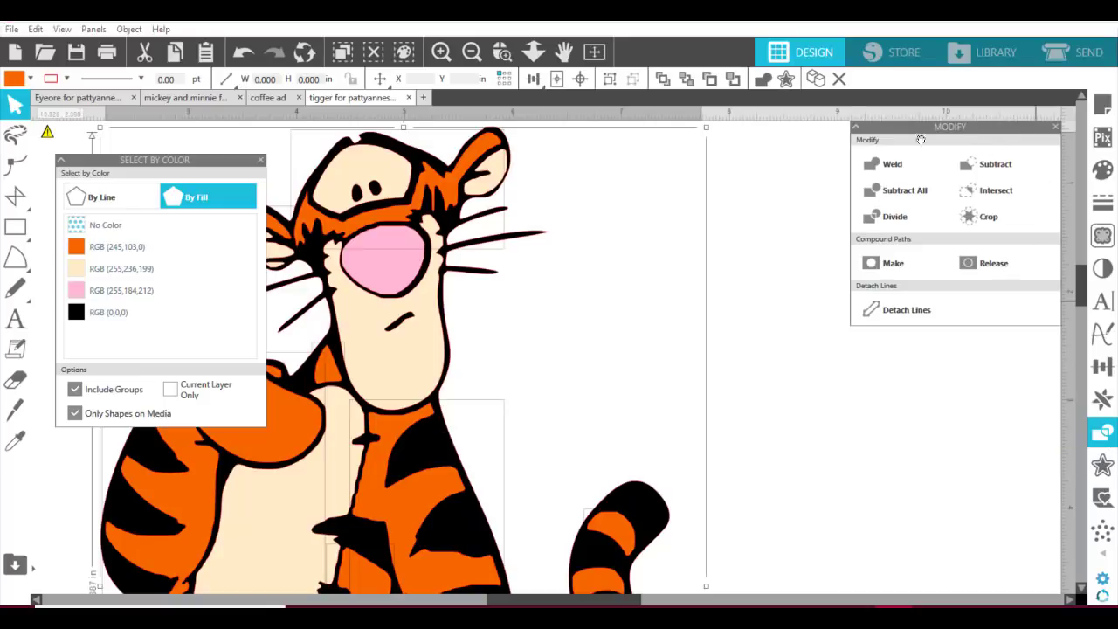
{"action": "left_click_drag", "start_coordinate": [920, 139], "coordinate": [747, 176]}
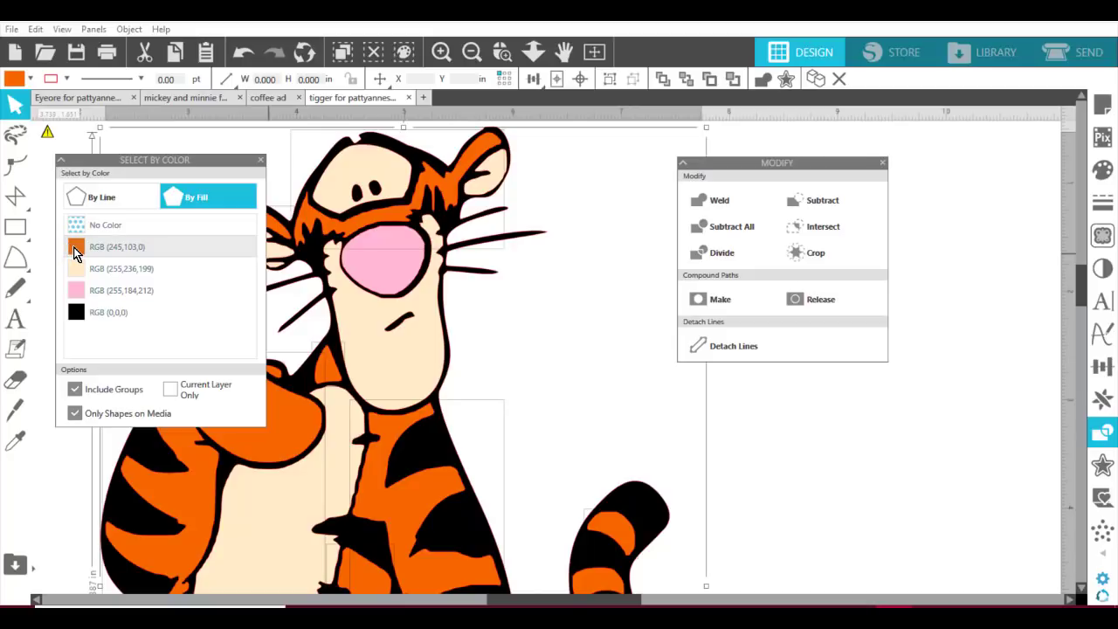
{"action": "left_click", "coordinate": [728, 303]}
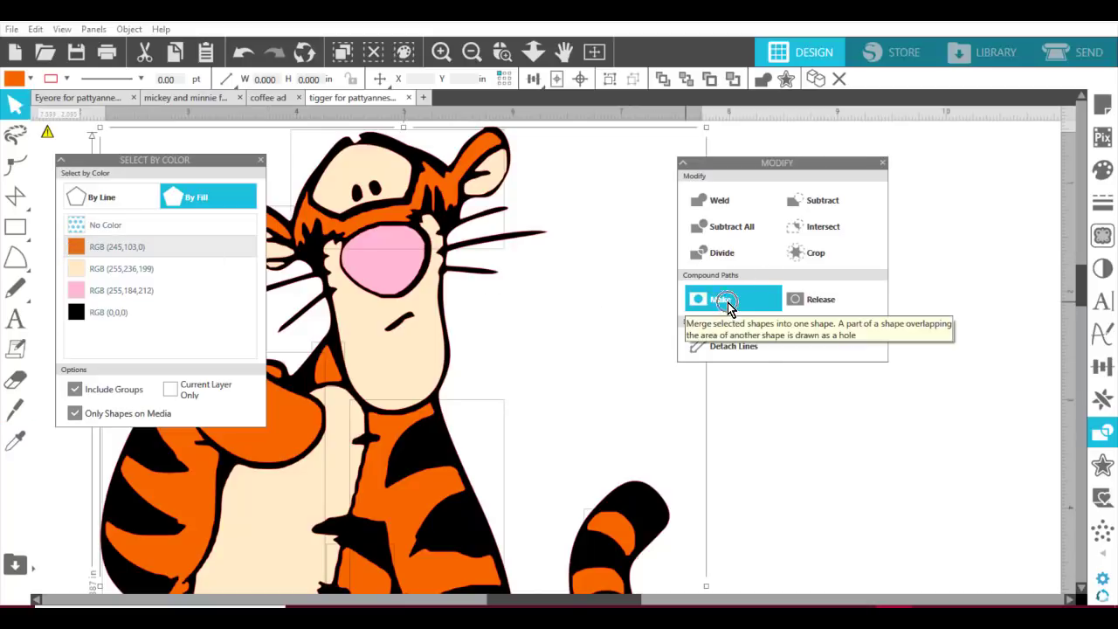
{"action": "left_click", "coordinate": [728, 302]}
{"action": "left_click", "coordinate": [728, 302]}
{"action": "left_click", "coordinate": [728, 302]}
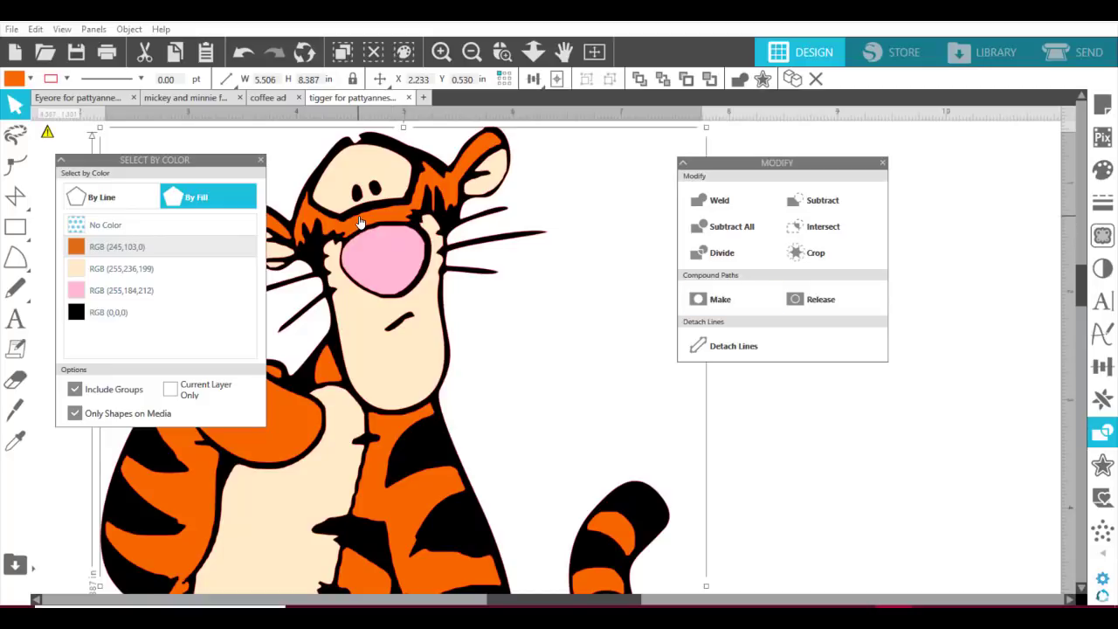
{"action": "mouse_move", "coordinate": [362, 226]}
{"action": "left_mouse_down"}
{"action": "mouse_move", "coordinate": [540, 221]}
{"action": "mouse_move", "coordinate": [414, 234]}
{"action": "mouse_move", "coordinate": [580, 218]}
{"action": "mouse_move", "coordinate": [396, 232]}
{"action": "mouse_move", "coordinate": [589, 242]}
{"action": "mouse_move", "coordinate": [379, 248]}
{"action": "mouse_move", "coordinate": [472, 218]}
{"action": "mouse_move", "coordinate": [390, 227]}
{"action": "mouse_move", "coordinate": [449, 220]}
{"action": "mouse_move", "coordinate": [347, 212]}
{"action": "mouse_move", "coordinate": [360, 216]}
{"action": "left_mouse_up"}
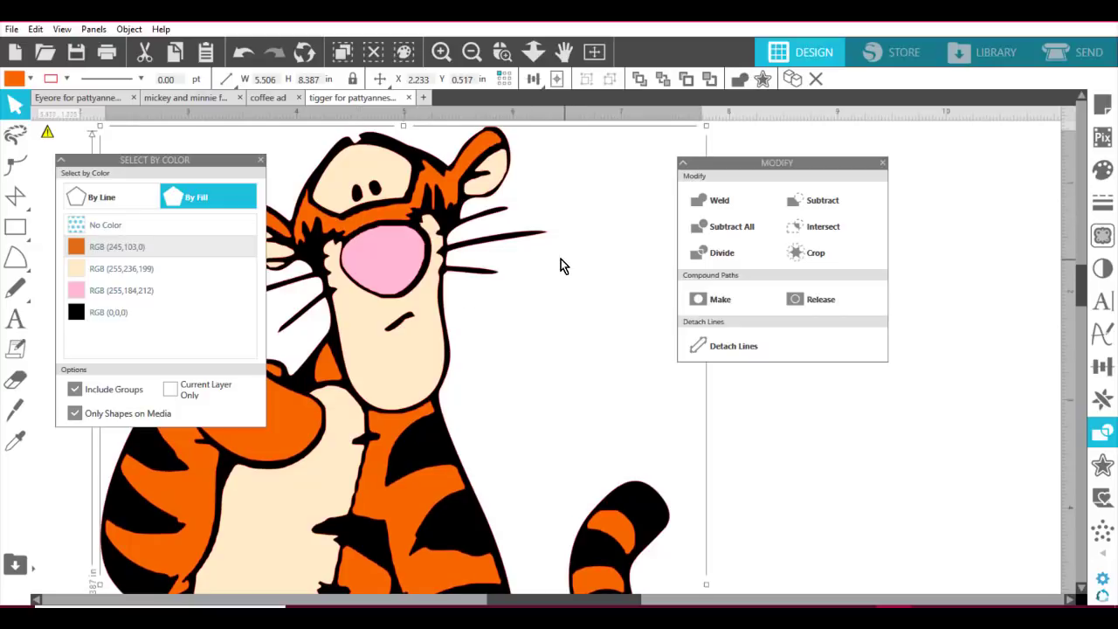
Step: Recolour the two cream inner ear pieces with the pink fill sampled from the nose
{"action": "left_click", "coordinate": [371, 260]}
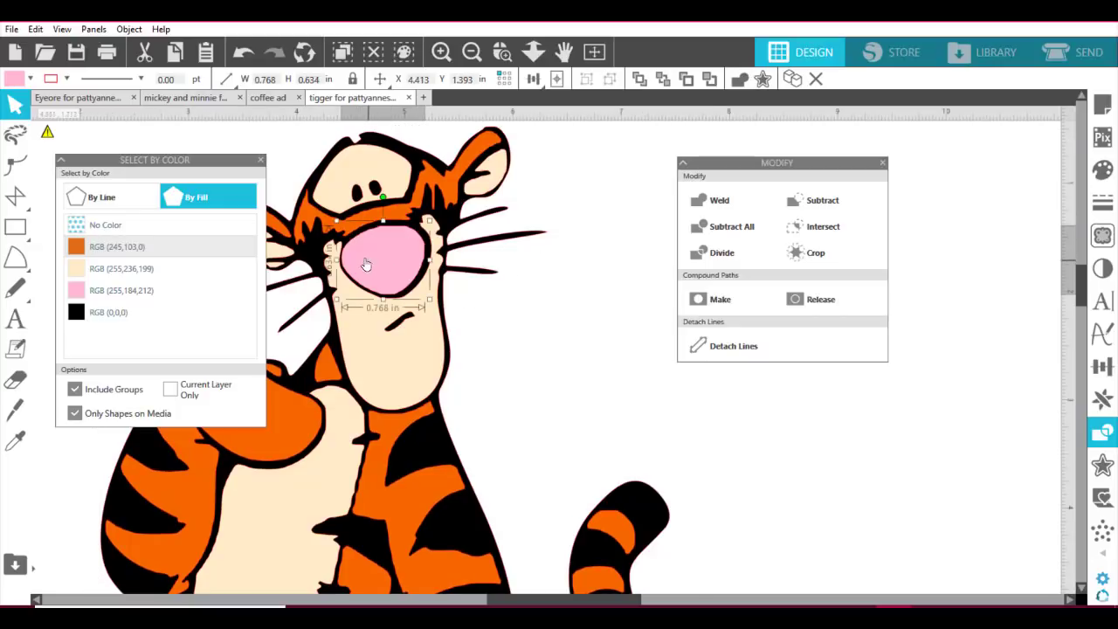
{"action": "left_click_drag", "start_coordinate": [173, 162], "coordinate": [255, 335]}
{"action": "left_click", "coordinate": [257, 246]}
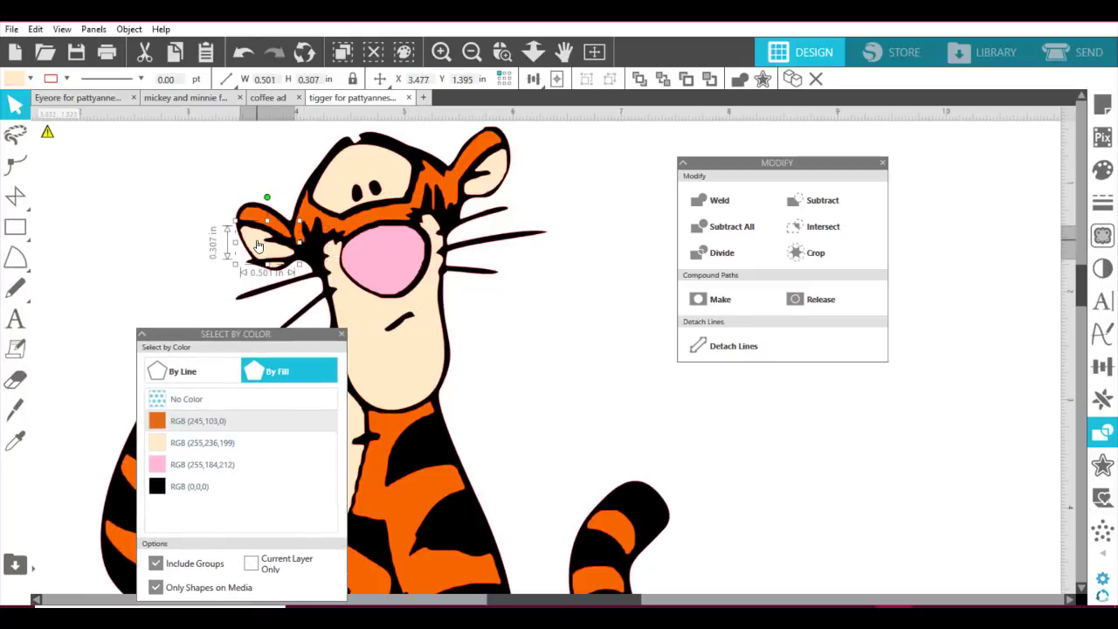
{"action": "left_click", "coordinate": [492, 172], "text": "shift"}
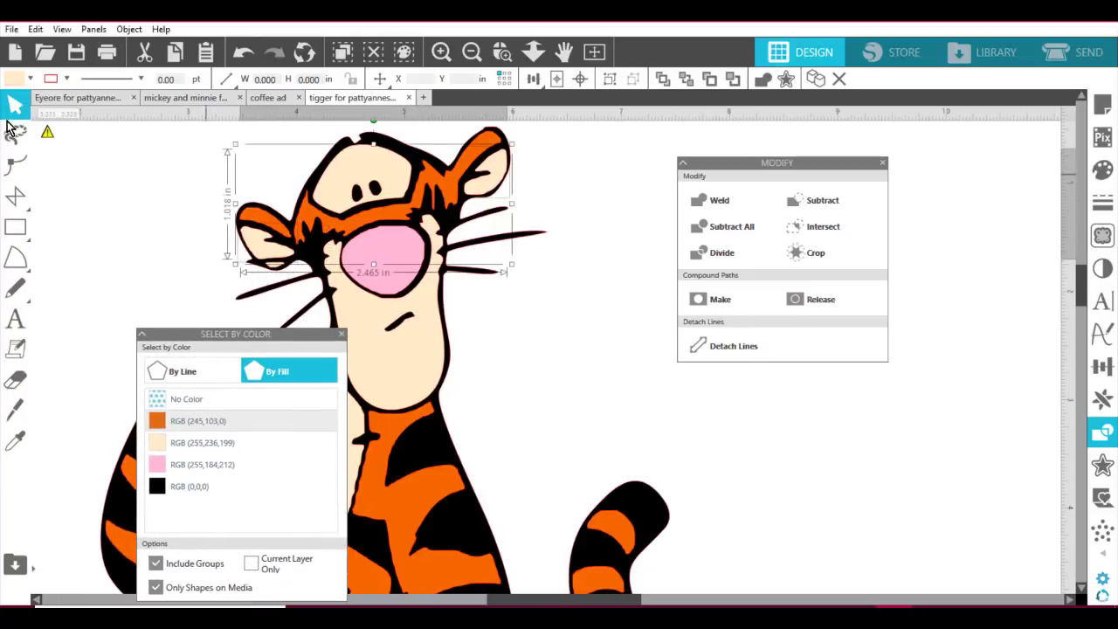
{"action": "left_click", "coordinate": [13, 81]}
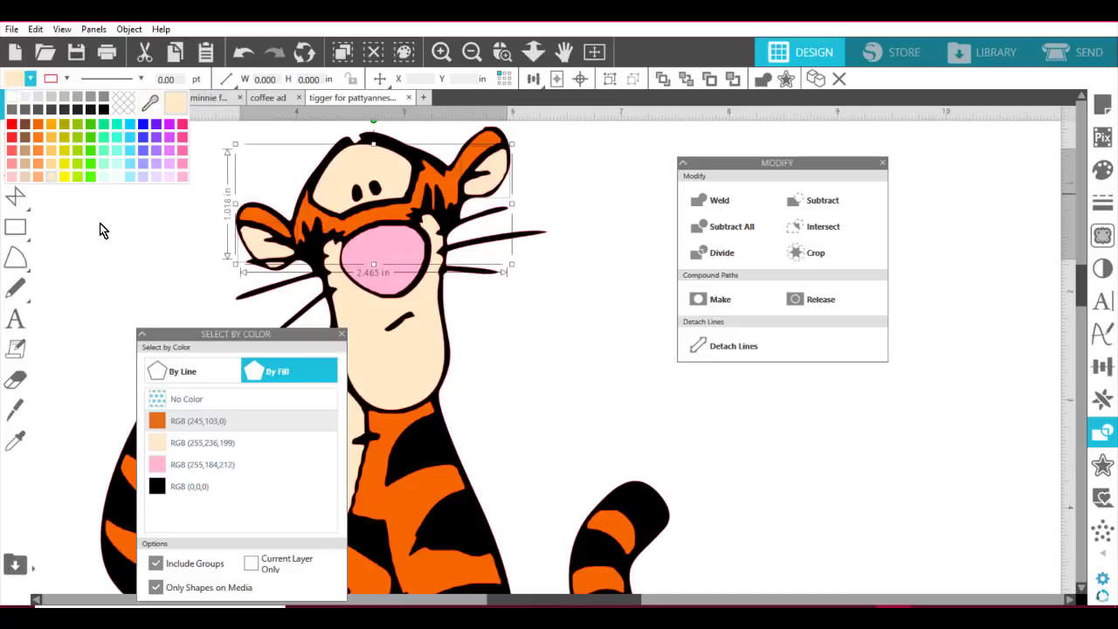
{"action": "left_click", "coordinate": [142, 107]}
{"action": "left_click", "coordinate": [15, 80]}
{"action": "left_click", "coordinate": [147, 108]}
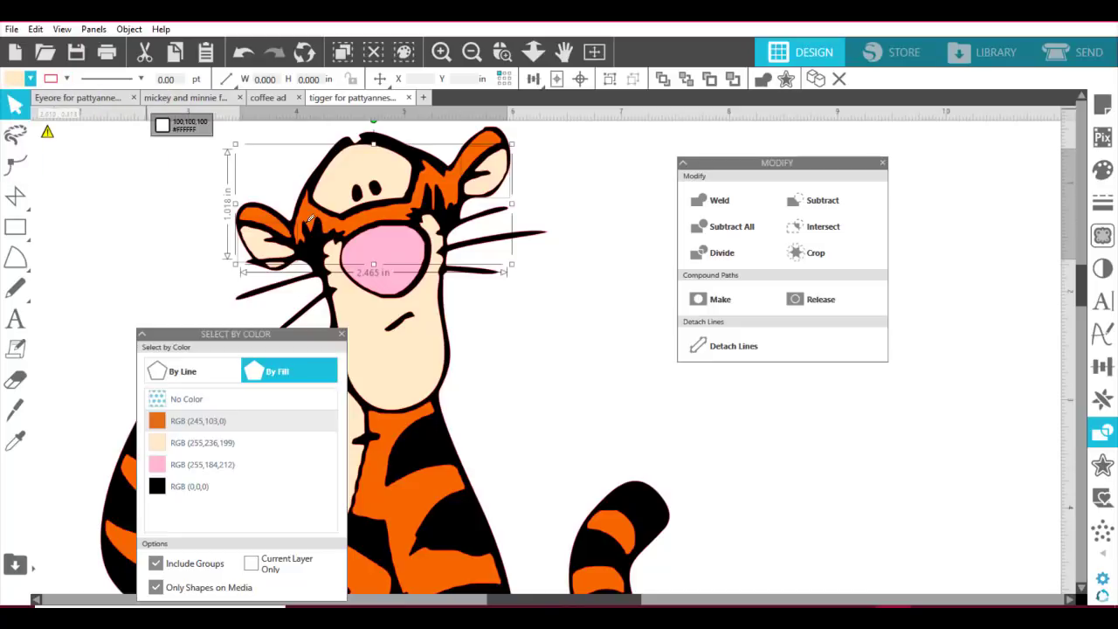
{"action": "left_click", "coordinate": [400, 244]}
{"action": "left_click", "coordinate": [560, 321]}
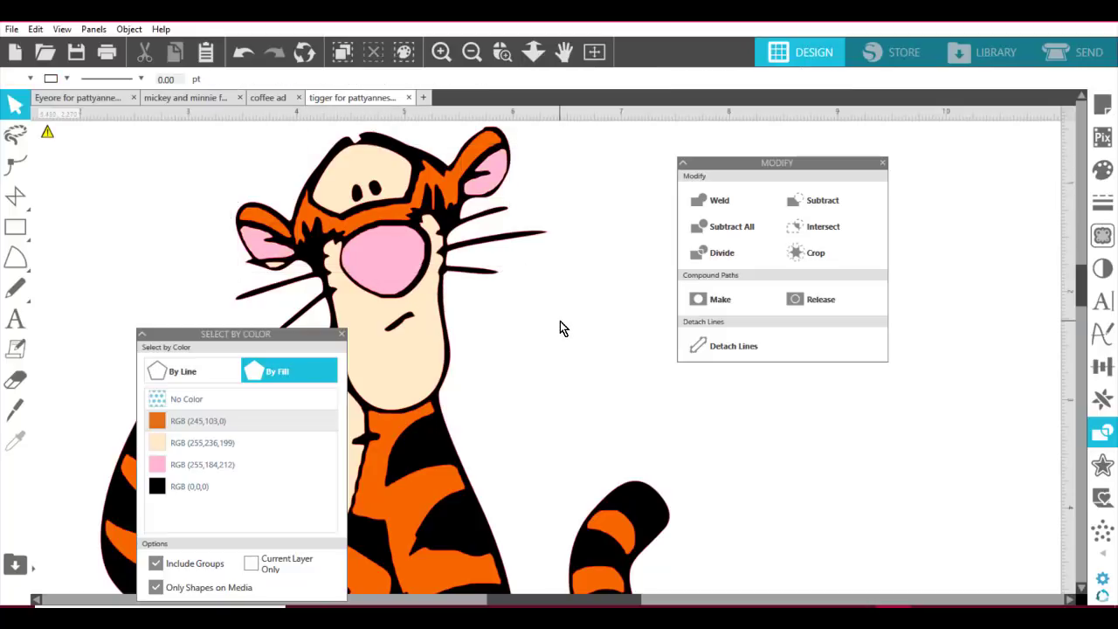
Step: Select all shapes with the pink RGB (255,184,212) fill, make them one compound path, and shift it slightly right and down
{"action": "left_click_drag", "start_coordinate": [208, 334], "coordinate": [170, 218]}
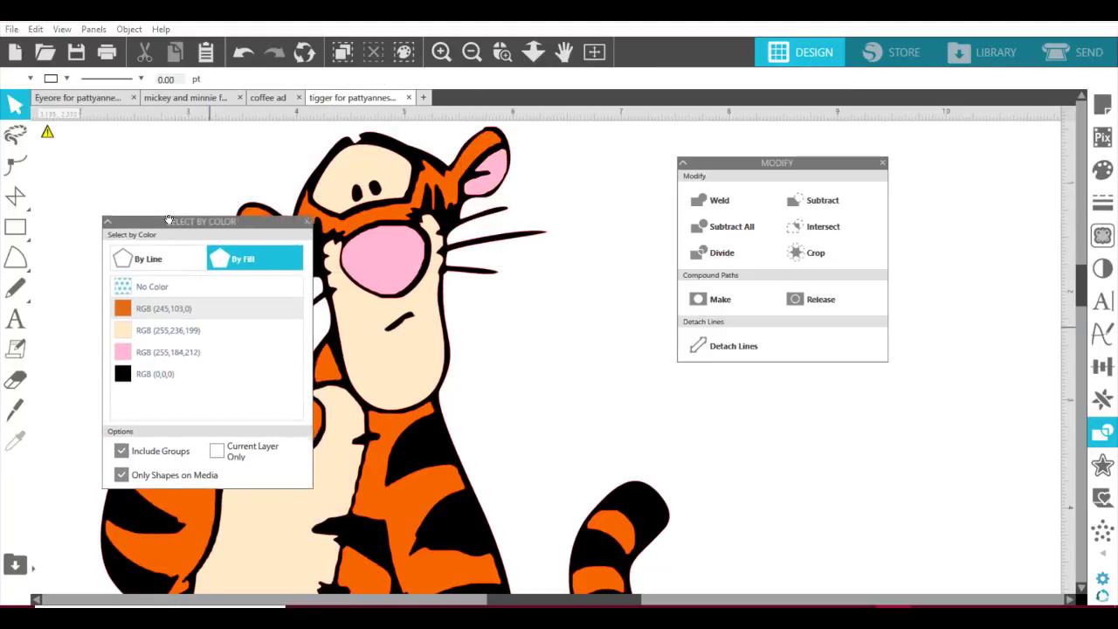
{"action": "left_click", "coordinate": [154, 357]}
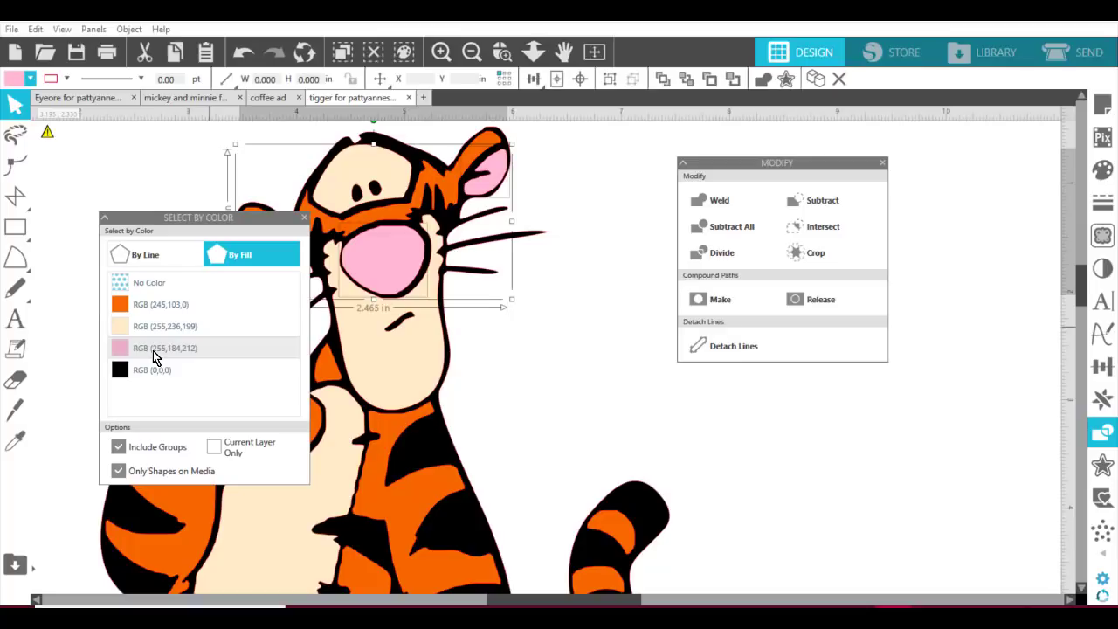
{"action": "left_click", "coordinate": [730, 300]}
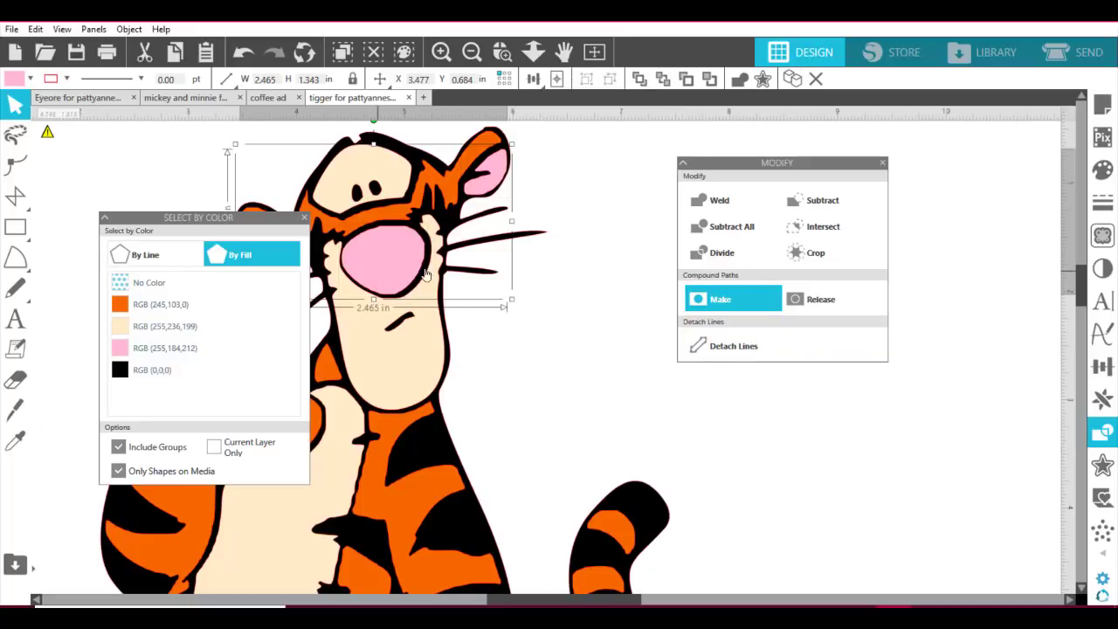
{"action": "mouse_move", "coordinate": [380, 272]}
{"action": "left_mouse_down"}
{"action": "mouse_move", "coordinate": [570, 256]}
{"action": "mouse_move", "coordinate": [379, 274]}
{"action": "left_mouse_up"}
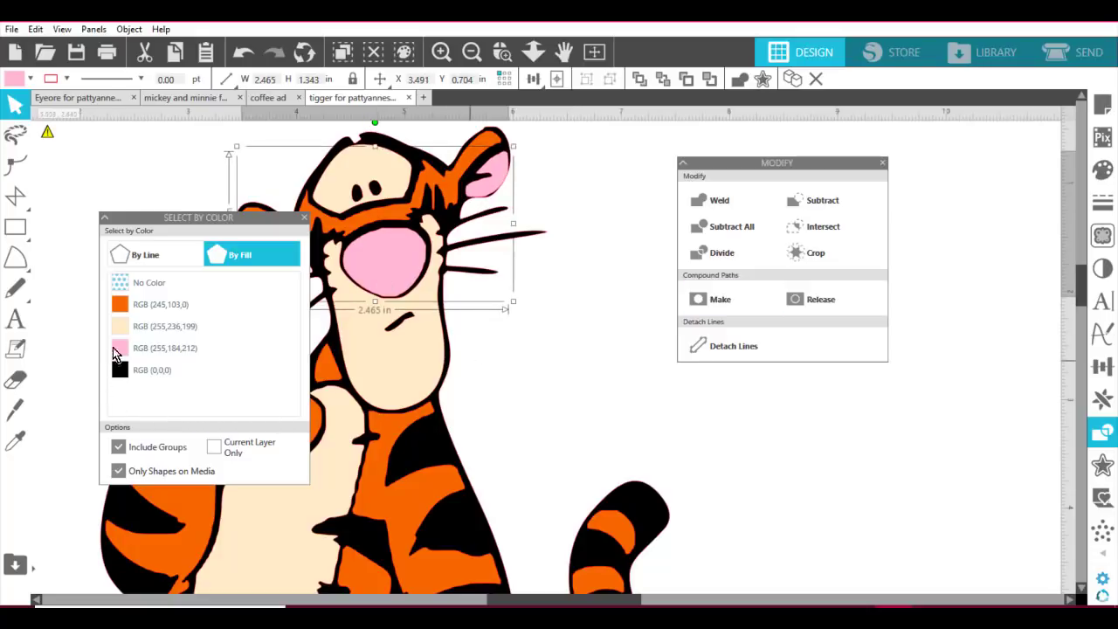
Step: Pull the separate cream muzzle piece aside and move it back into place over the black silhouette
{"action": "left_click", "coordinate": [160, 330]}
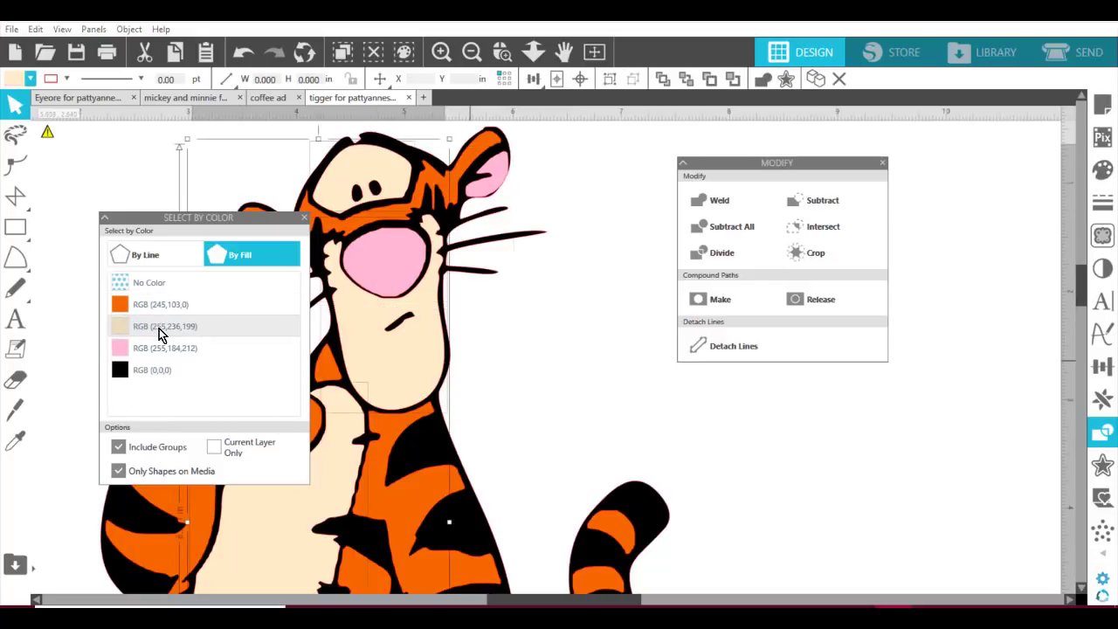
{"action": "left_click", "coordinate": [493, 308]}
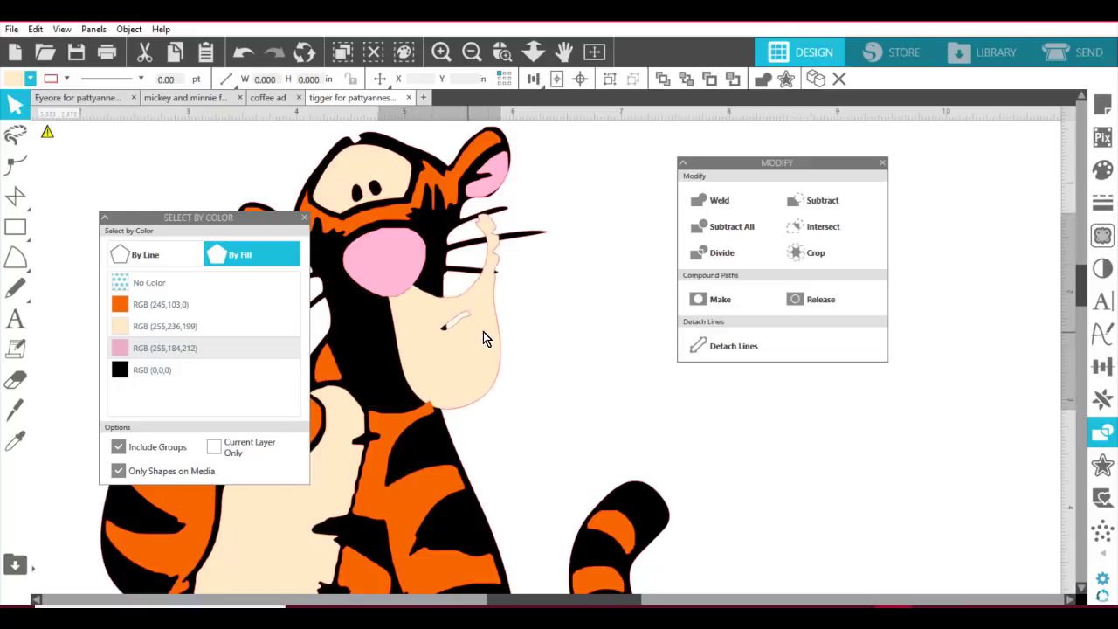
{"action": "left_click", "coordinate": [436, 337]}
{"action": "left_click_drag", "start_coordinate": [411, 332], "coordinate": [425, 359]}
{"action": "left_click", "coordinate": [424, 354]}
Step: Select all shapes with the cream RGB (255,236,199) fill, make them one compound path, and shift it slightly left and down
{"action": "left_click", "coordinate": [146, 329]}
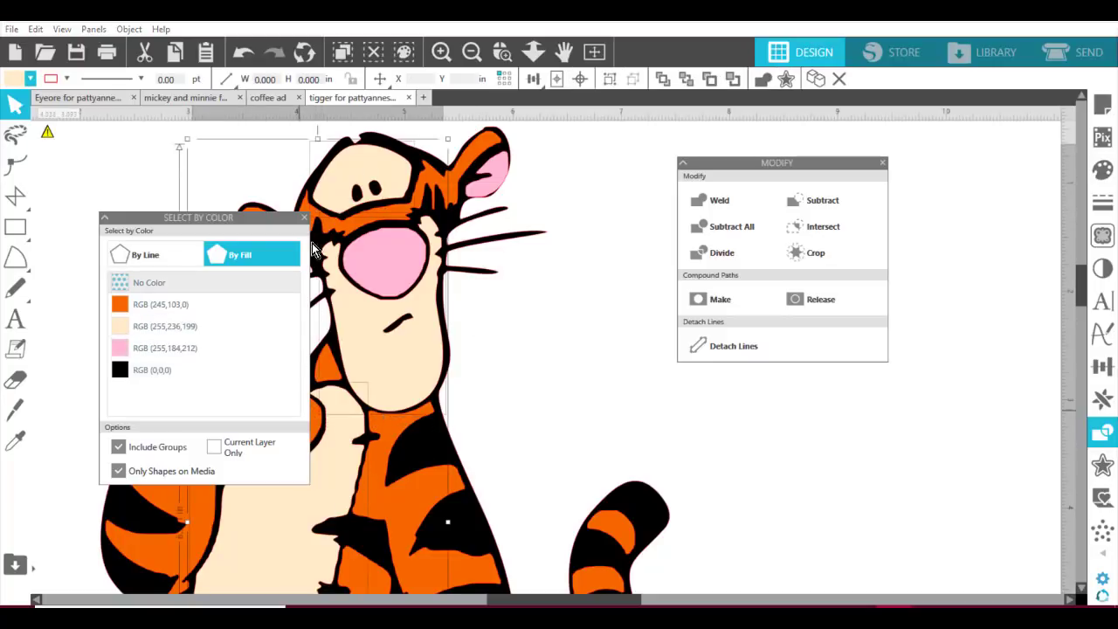
{"action": "left_click", "coordinate": [723, 300]}
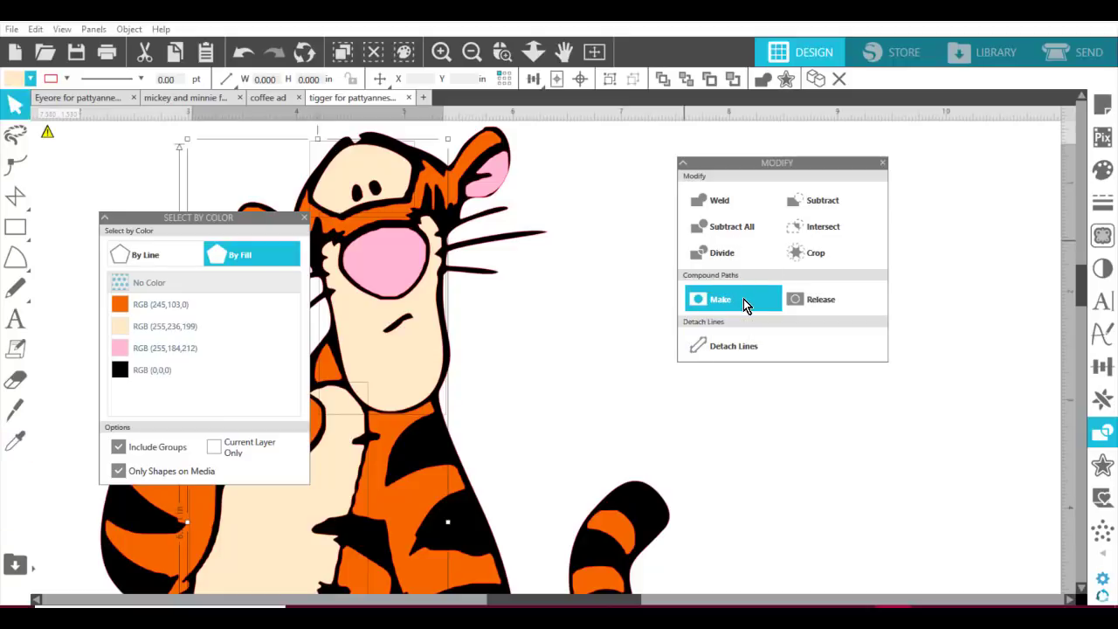
{"action": "left_click", "coordinate": [743, 298]}
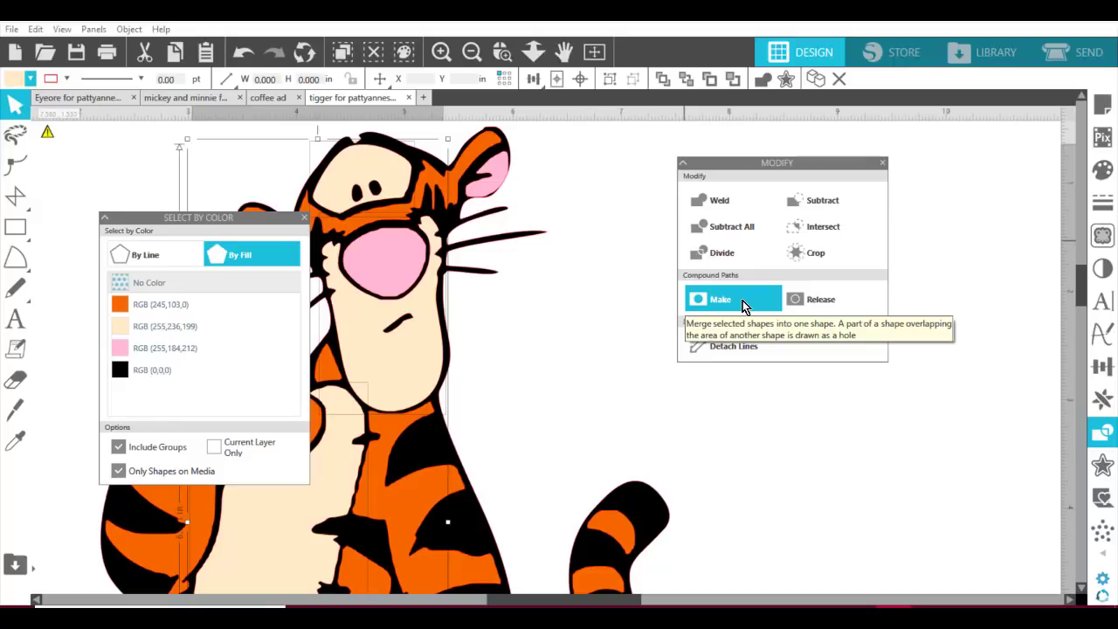
{"action": "left_click", "coordinate": [742, 301]}
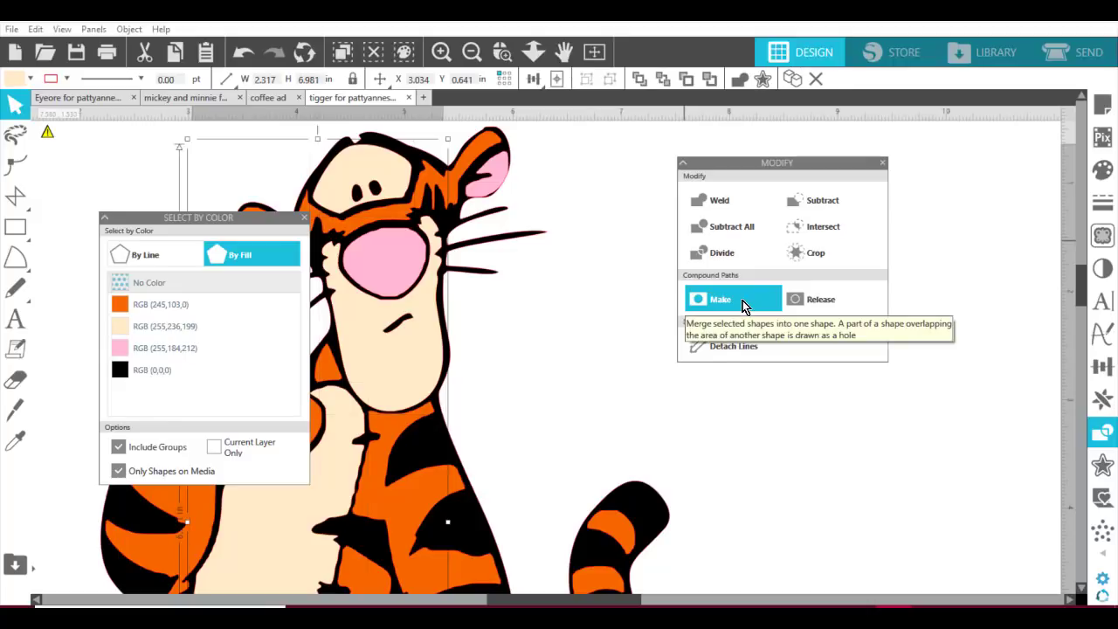
{"action": "mouse_move", "coordinate": [412, 349]}
{"action": "left_mouse_down"}
{"action": "mouse_move", "coordinate": [523, 332]}
{"action": "mouse_move", "coordinate": [623, 300]}
{"action": "mouse_move", "coordinate": [419, 369]}
{"action": "mouse_move", "coordinate": [397, 350]}
{"action": "left_mouse_up"}
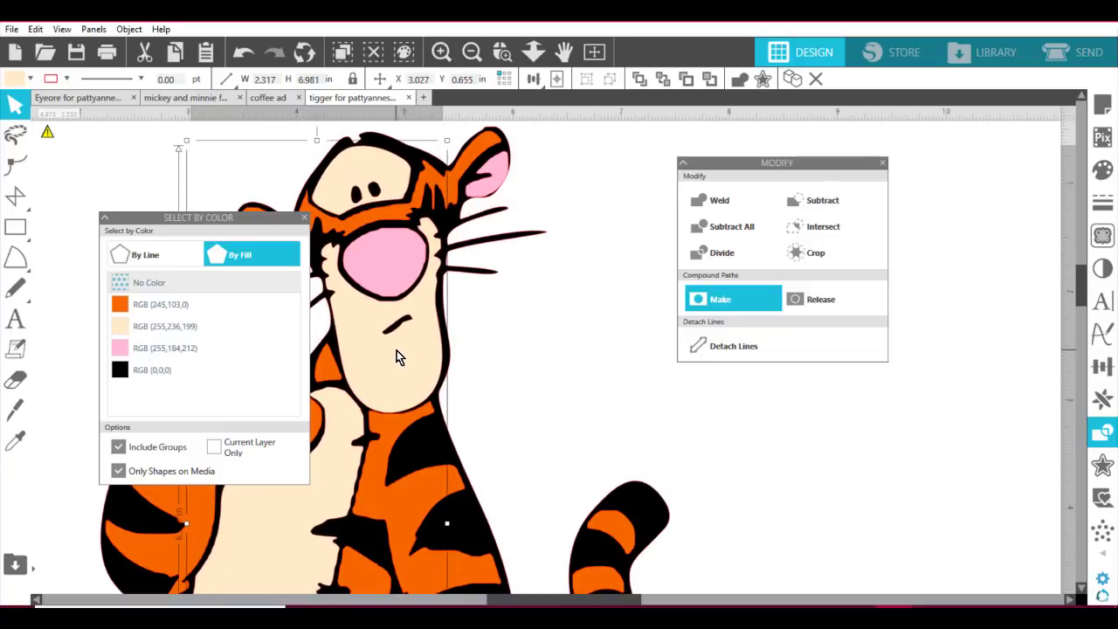
Step: Select all shapes with the black RGB (0,0,0) fill, clear the selection and close the colour selection panel
{"action": "left_click", "coordinate": [160, 374]}
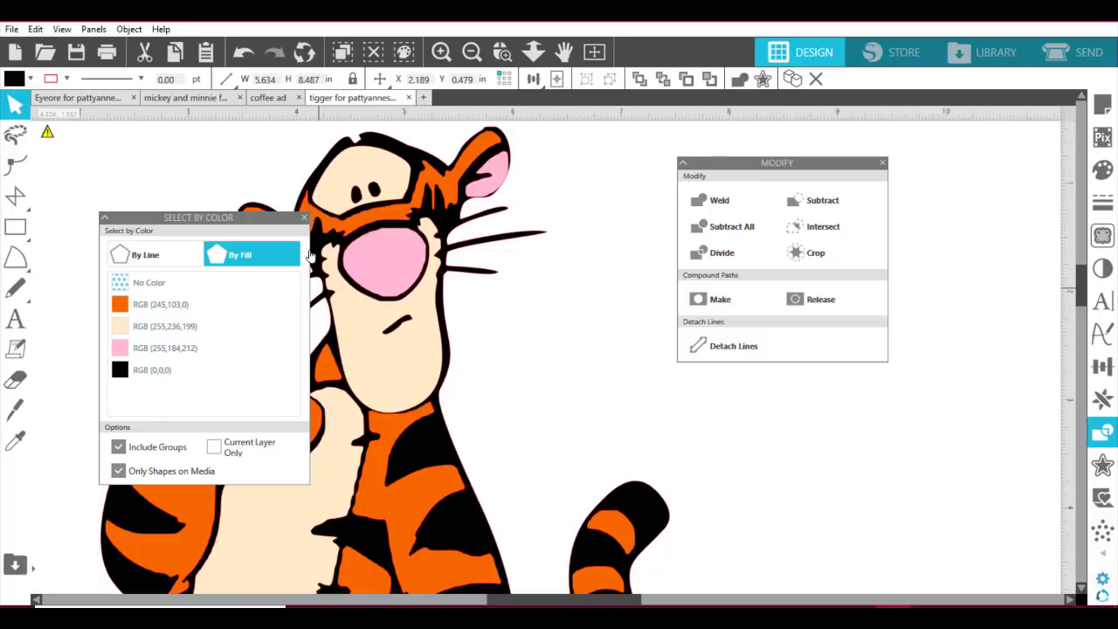
{"action": "key", "text": "Escape"}
{"action": "left_click", "coordinate": [303, 217]}
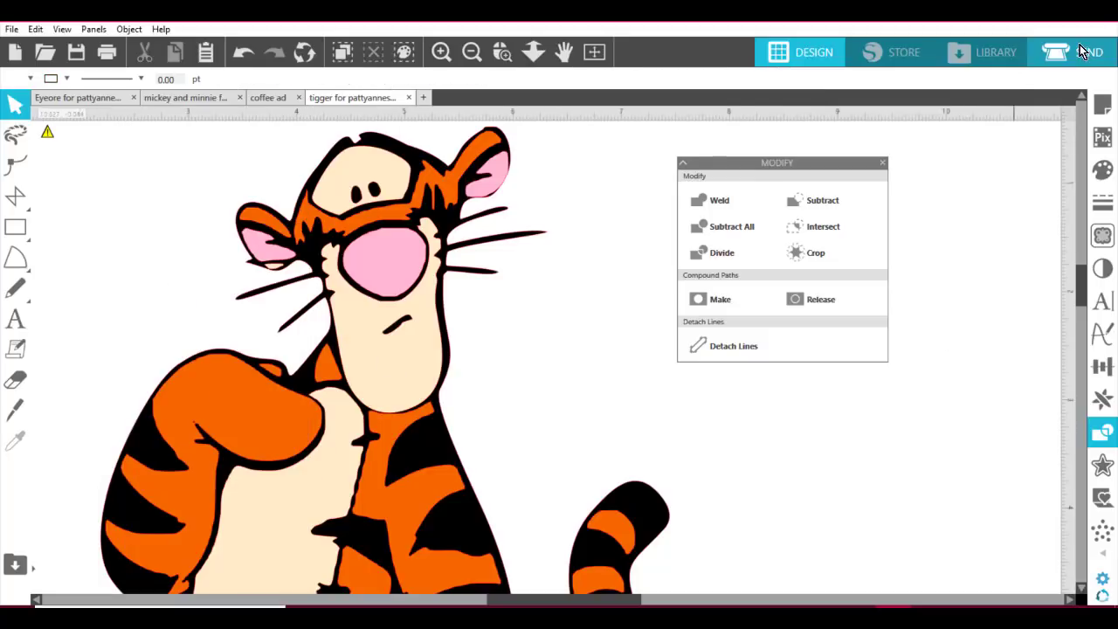
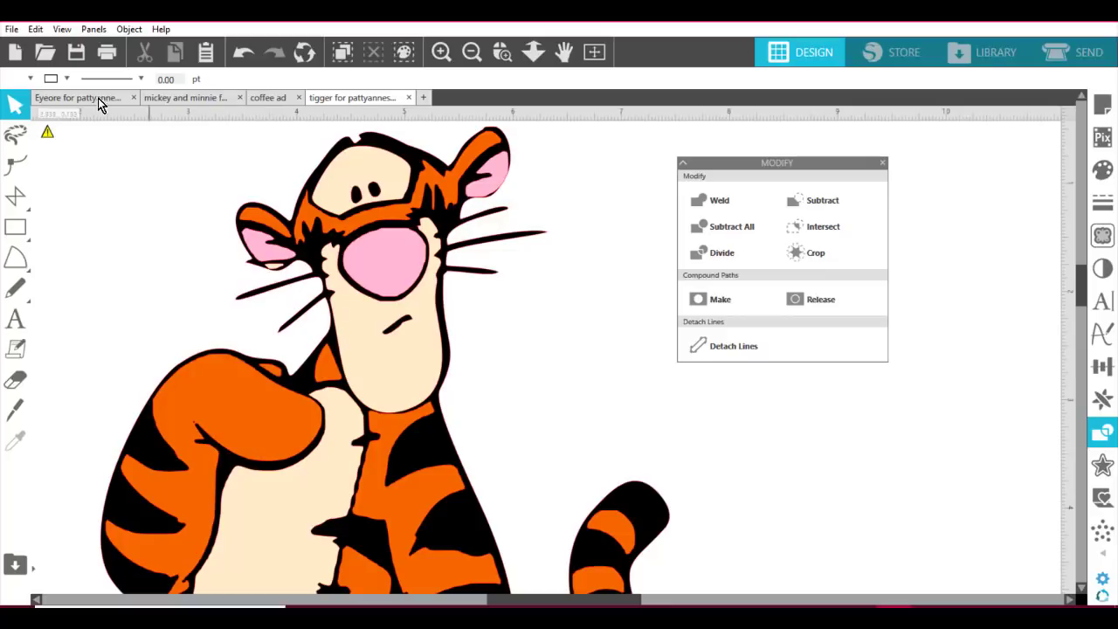
Step: Switch to the Mickey and Minnie document, close the Modify panel and shift the picture slightly left and up
{"action": "left_click", "coordinate": [173, 99]}
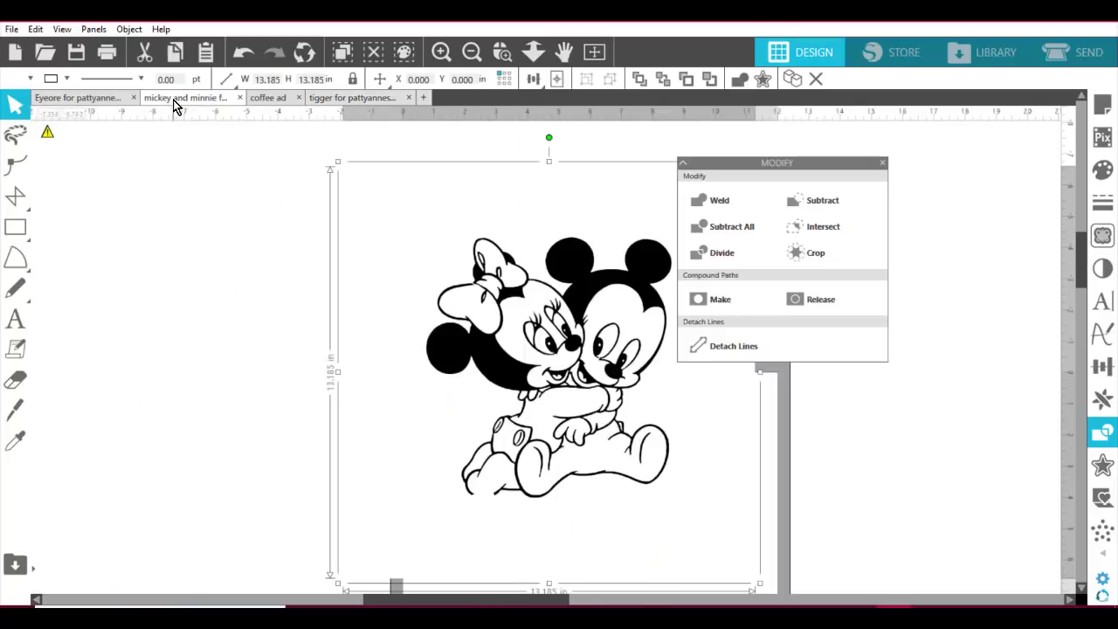
{"action": "left_click_drag", "start_coordinate": [743, 168], "coordinate": [951, 157]}
{"action": "left_click", "coordinate": [1057, 129]}
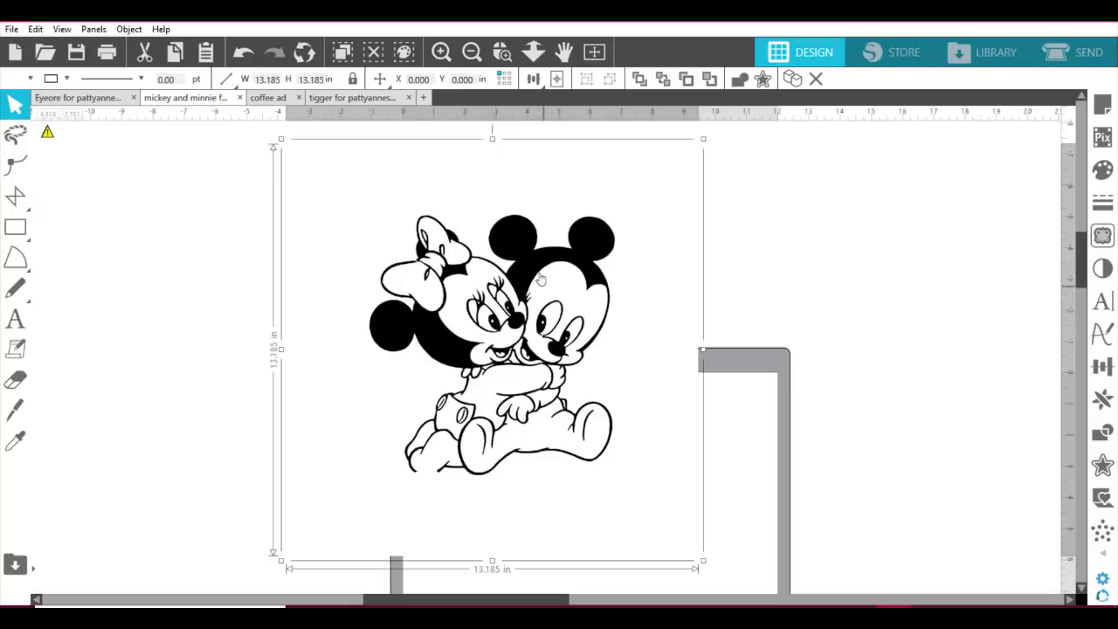
{"action": "left_click_drag", "start_coordinate": [536, 273], "coordinate": [519, 264]}
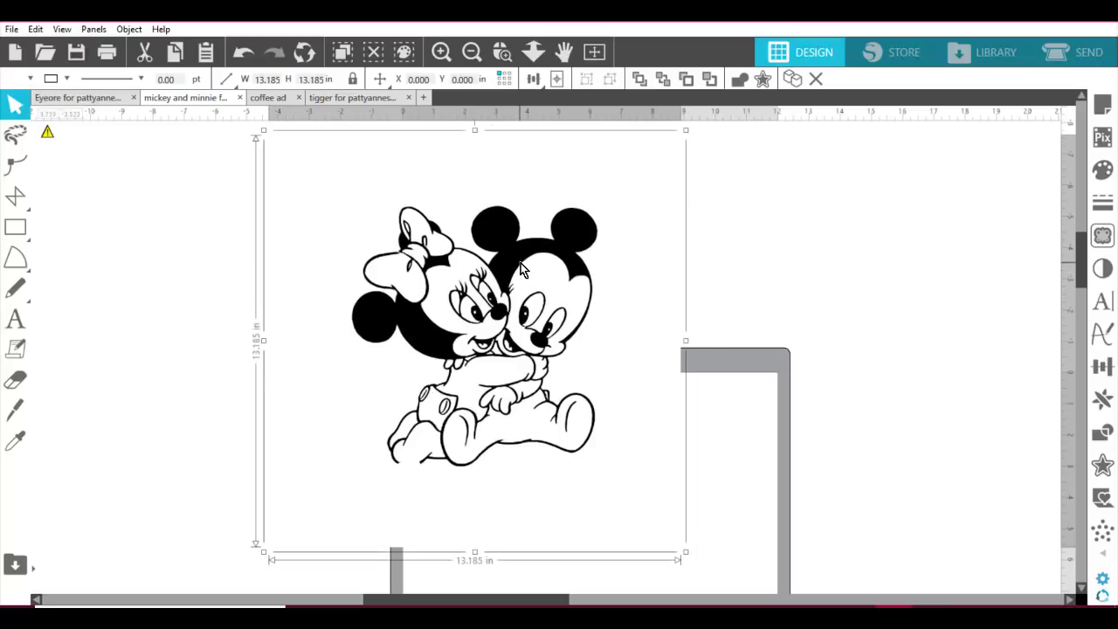
Step: Set a trace area about 12 by 9.7 in around the whole Mickey and Minnie picture
{"action": "left_click", "coordinate": [1103, 236]}
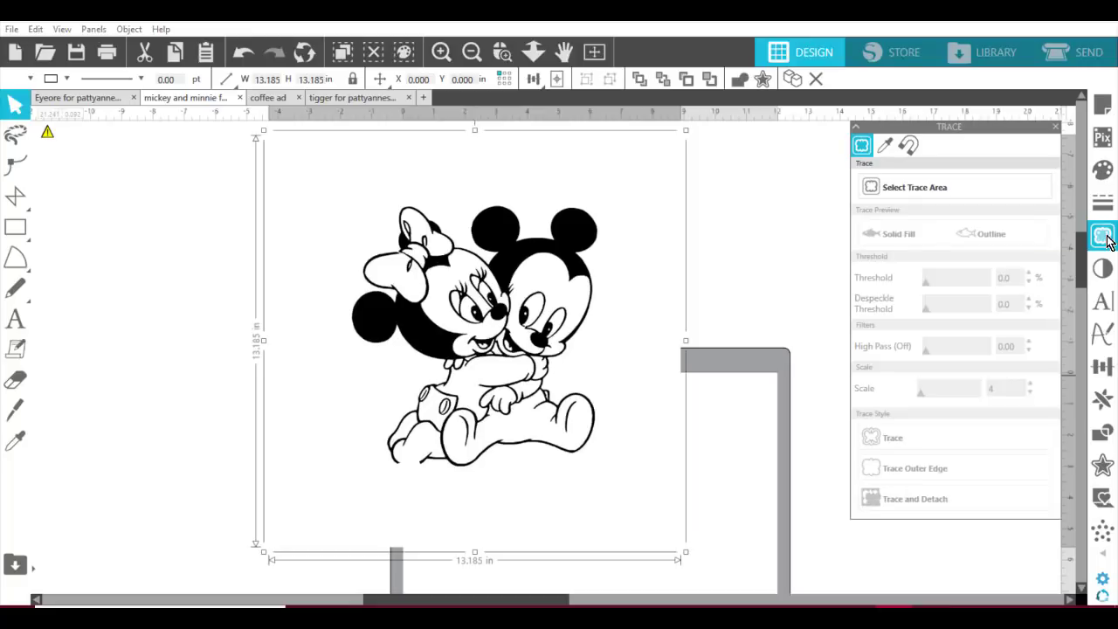
{"action": "left_click", "coordinate": [934, 194]}
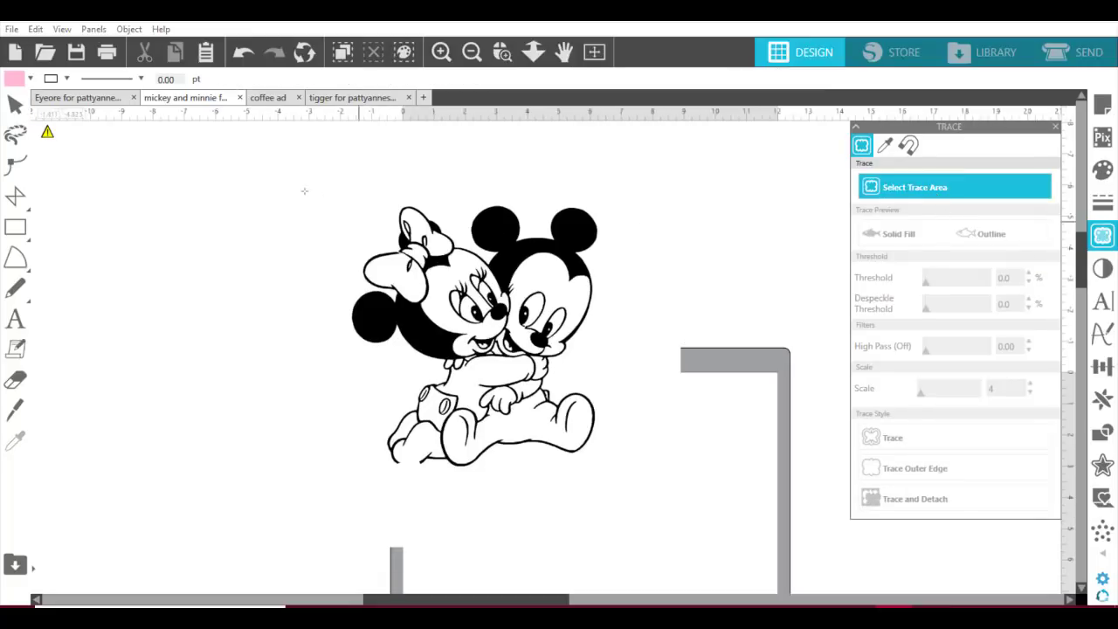
{"action": "mouse_move", "coordinate": [286, 170]}
{"action": "left_mouse_down"}
{"action": "mouse_move", "coordinate": [701, 411]}
{"action": "mouse_move", "coordinate": [659, 473]}
{"action": "left_mouse_up"}
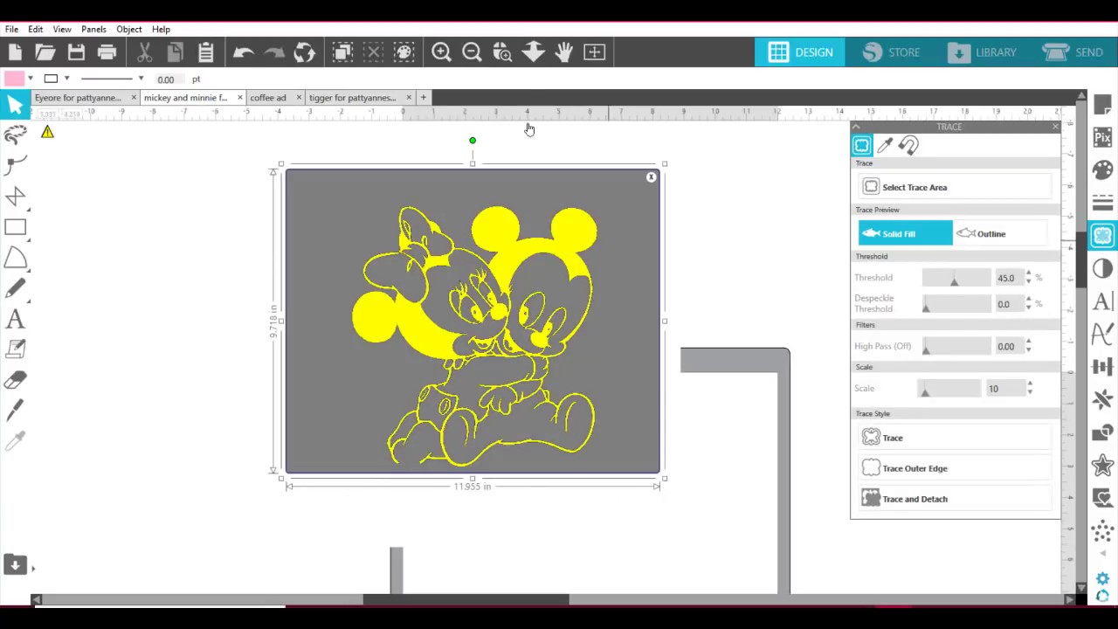
Step: Check the solid-fill trace preview around the faces and bow, and trace the entire image
{"action": "left_click", "coordinate": [502, 54]}
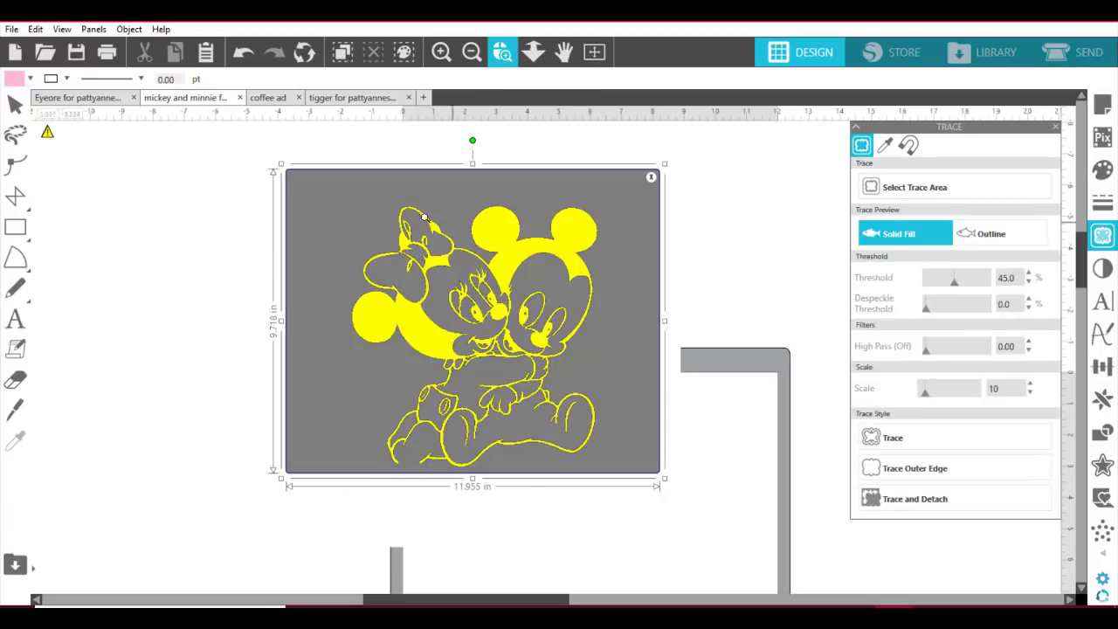
{"action": "left_click_drag", "start_coordinate": [424, 216], "coordinate": [580, 339]}
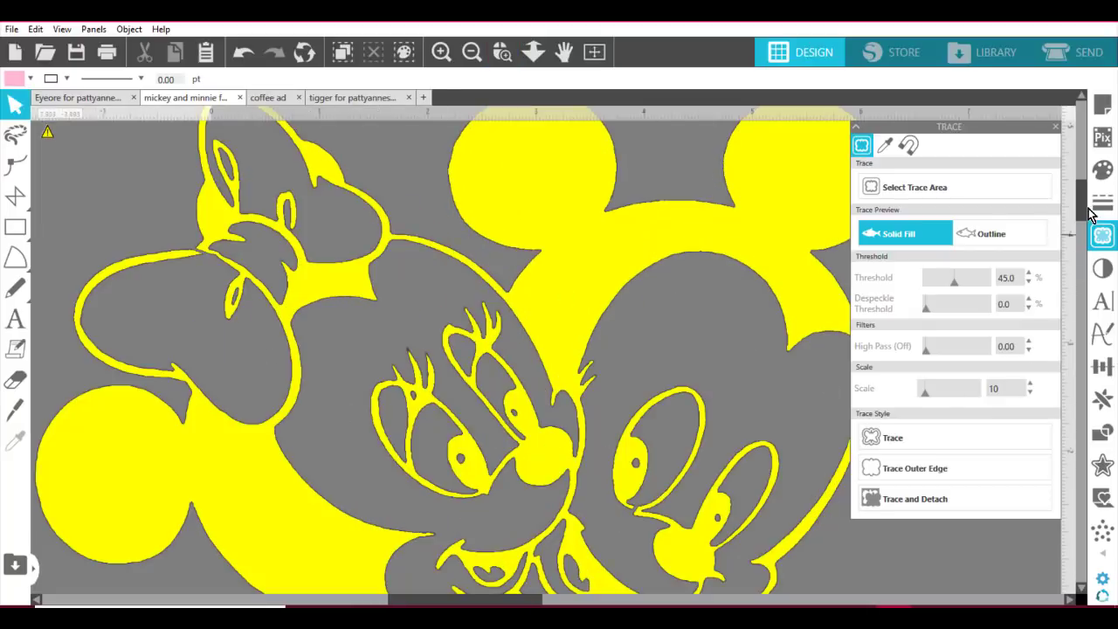
{"action": "scroll", "coordinate": [1091, 214], "scroll_direction": "down", "scroll_amount": 8}
{"action": "scroll", "coordinate": [1107, 197], "scroll_direction": "up", "scroll_amount": 9}
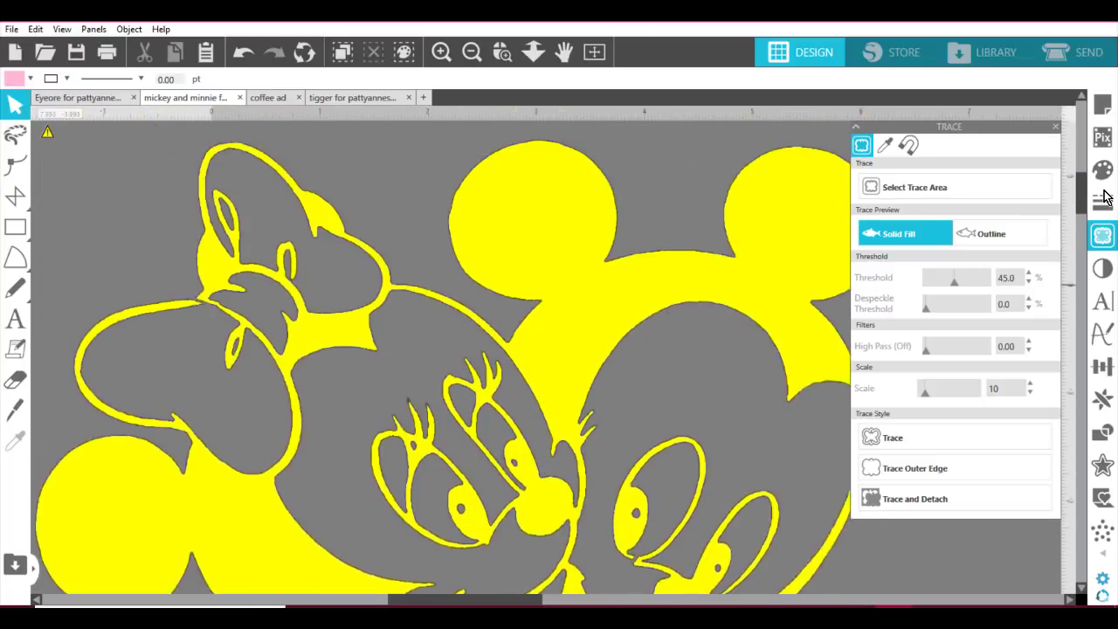
{"action": "scroll", "coordinate": [1105, 196], "scroll_direction": "up", "scroll_amount": 1}
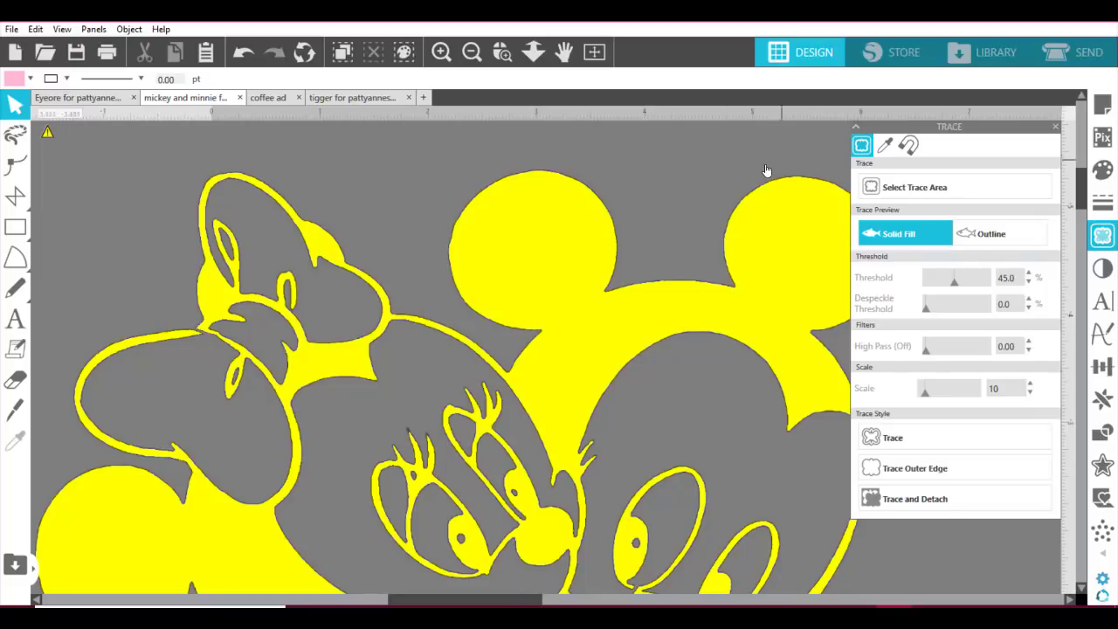
{"action": "left_click", "coordinate": [908, 437]}
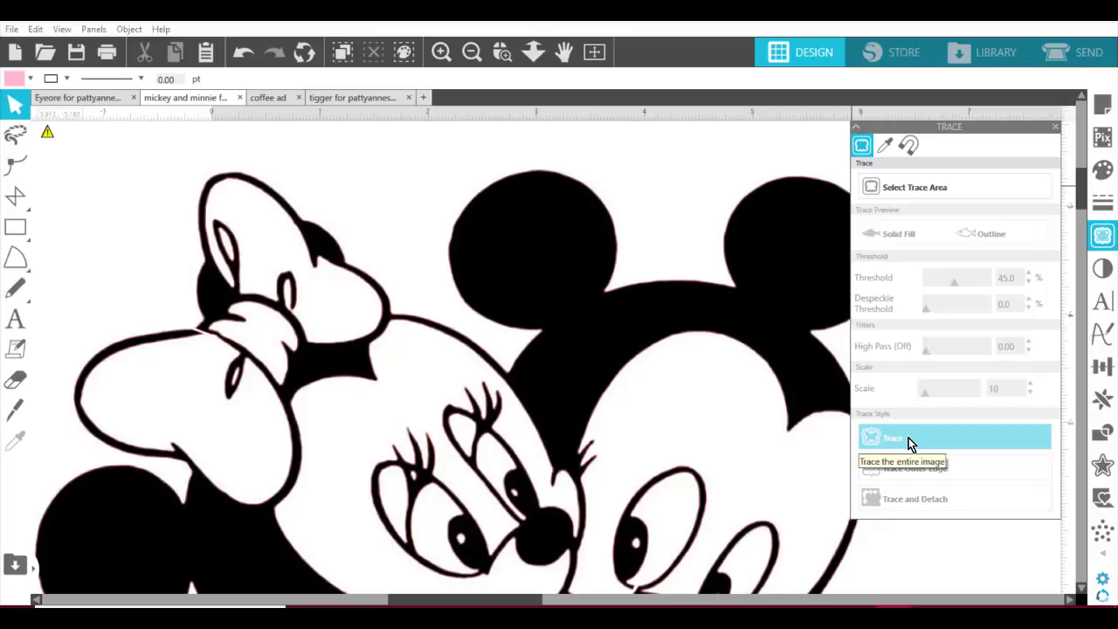
Step: Move the original picture off the left side of the mat and place the traced outline on the mat
{"action": "left_click", "coordinate": [593, 54]}
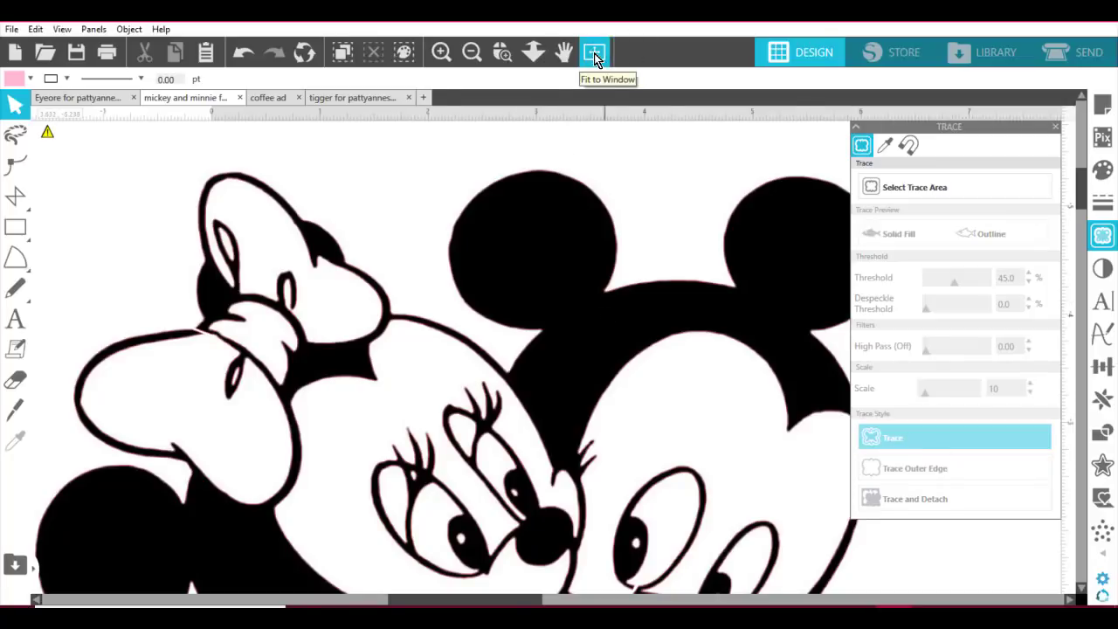
{"action": "left_click_drag", "start_coordinate": [515, 318], "coordinate": [148, 423]}
{"action": "mouse_move", "coordinate": [461, 183]}
{"action": "left_mouse_down"}
{"action": "mouse_move", "coordinate": [456, 175]}
{"action": "mouse_move", "coordinate": [534, 380]}
{"action": "left_mouse_up"}
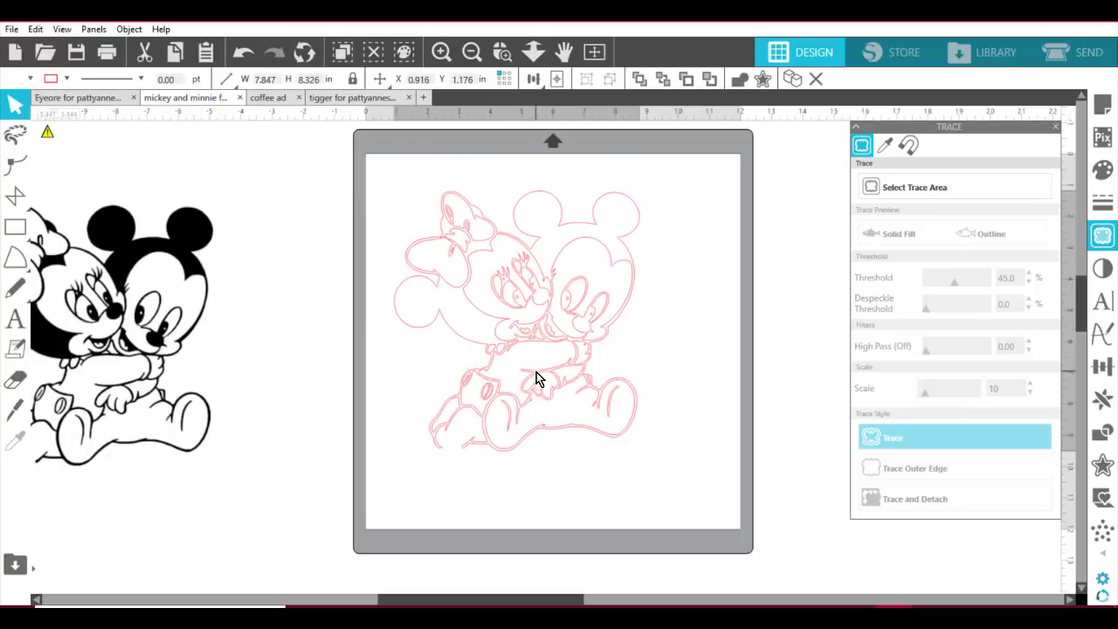
Step: Fill the traced Mickey and Minnie outline with light mint green
{"action": "left_click", "coordinate": [544, 192]}
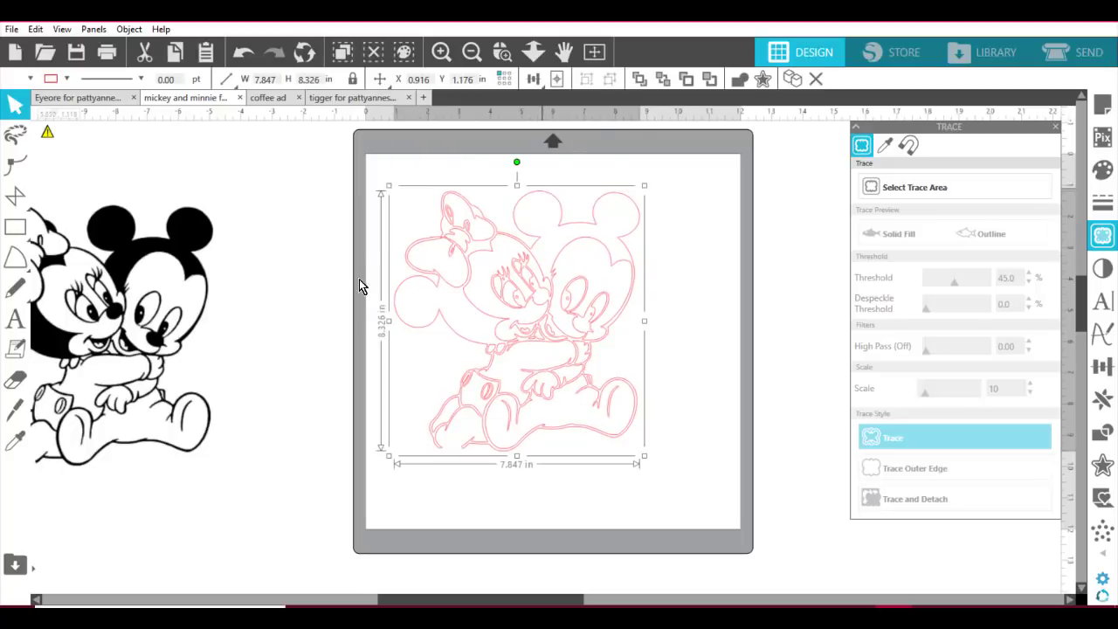
{"action": "left_click", "coordinate": [8, 82]}
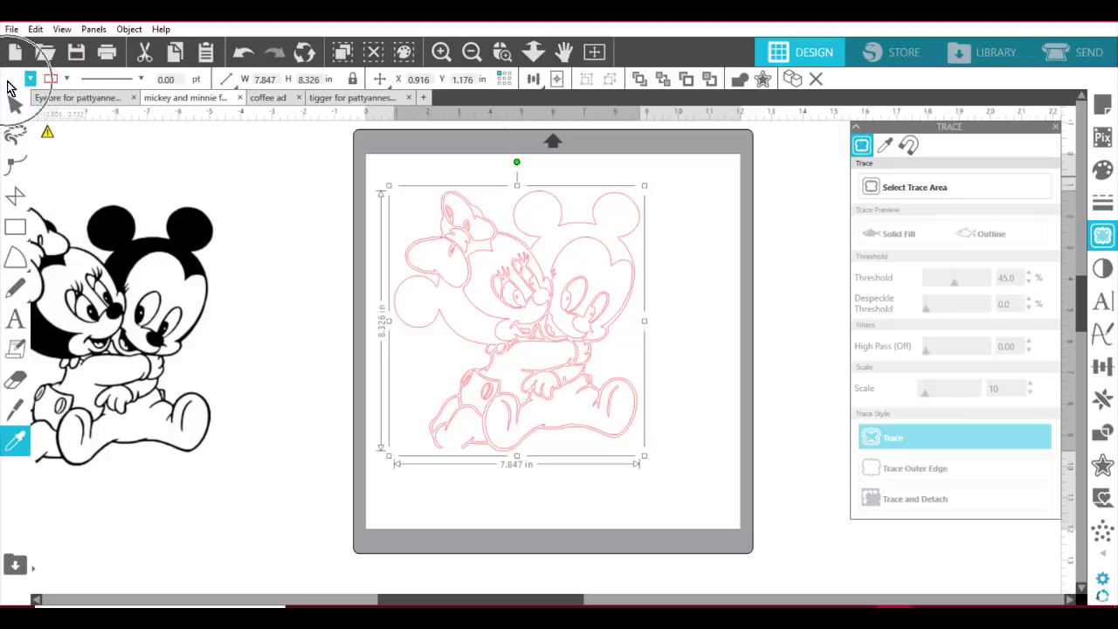
{"action": "left_click", "coordinate": [7, 82]}
{"action": "left_click", "coordinate": [11, 84]}
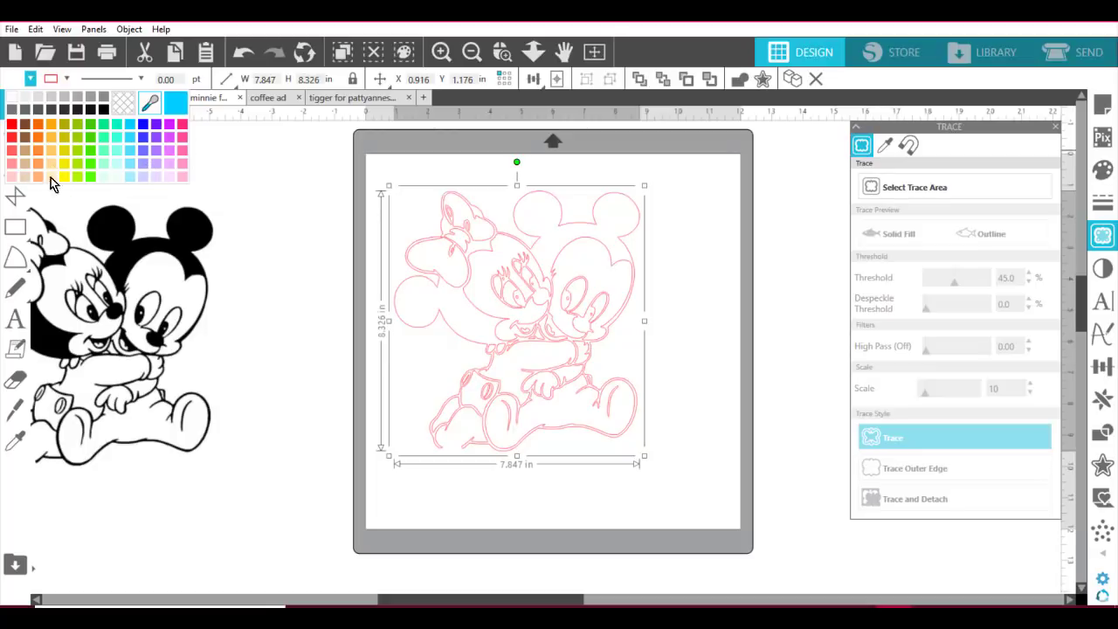
{"action": "left_click", "coordinate": [102, 172]}
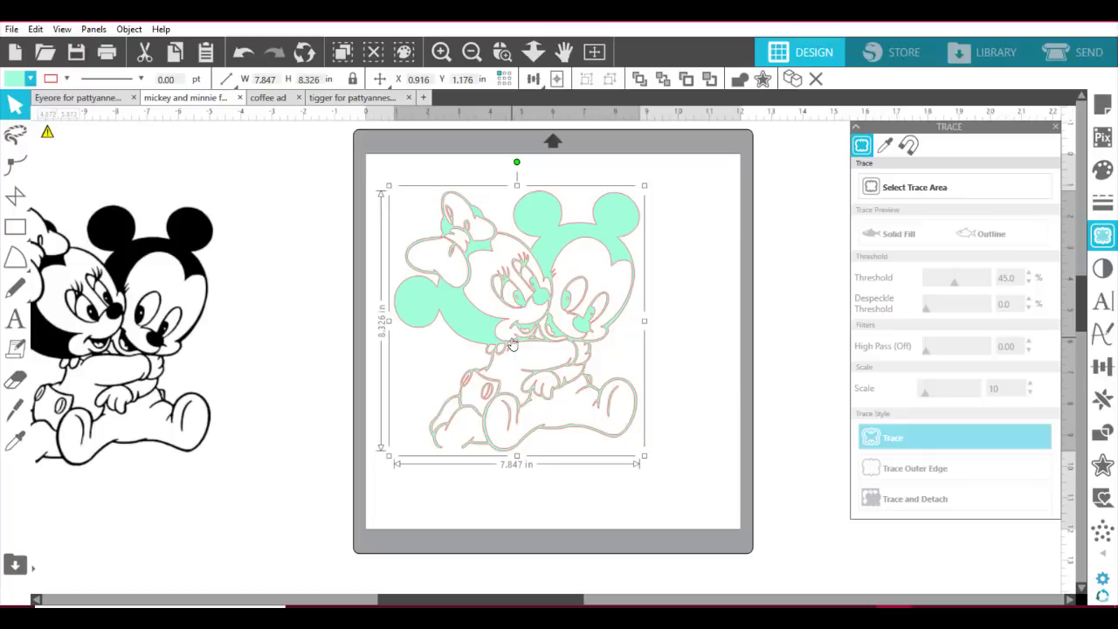
Step: Release the traced outline's compound path into separate shapes and deselect them around Minnie's bow
{"action": "left_click", "coordinate": [129, 29]}
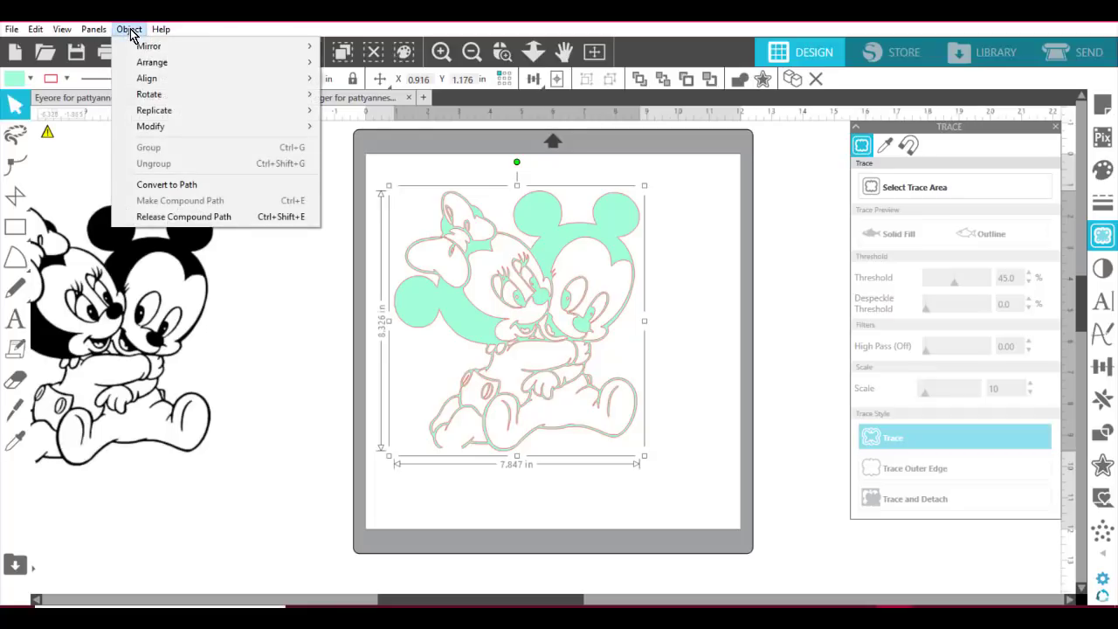
{"action": "left_click", "coordinate": [239, 220]}
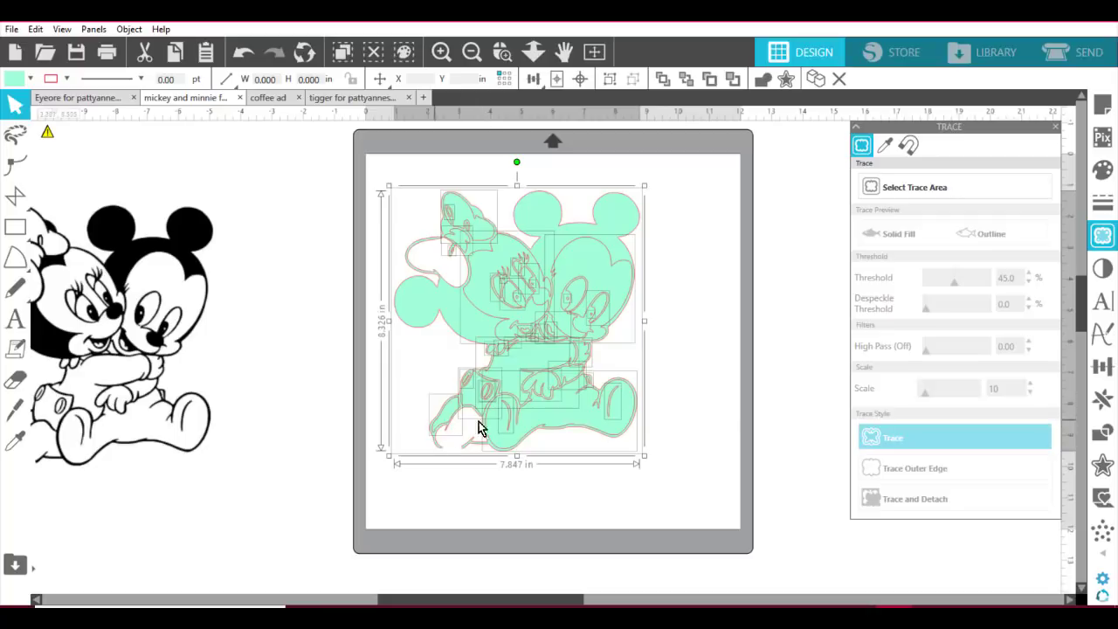
{"action": "left_click", "coordinate": [445, 451]}
{"action": "key", "text": "ctrl"}
{"action": "key", "text": "ctrl"}
{"action": "key", "text": "ctrl"}
{"action": "key", "text": "ctrl"}
{"action": "left_click", "coordinate": [502, 51]}
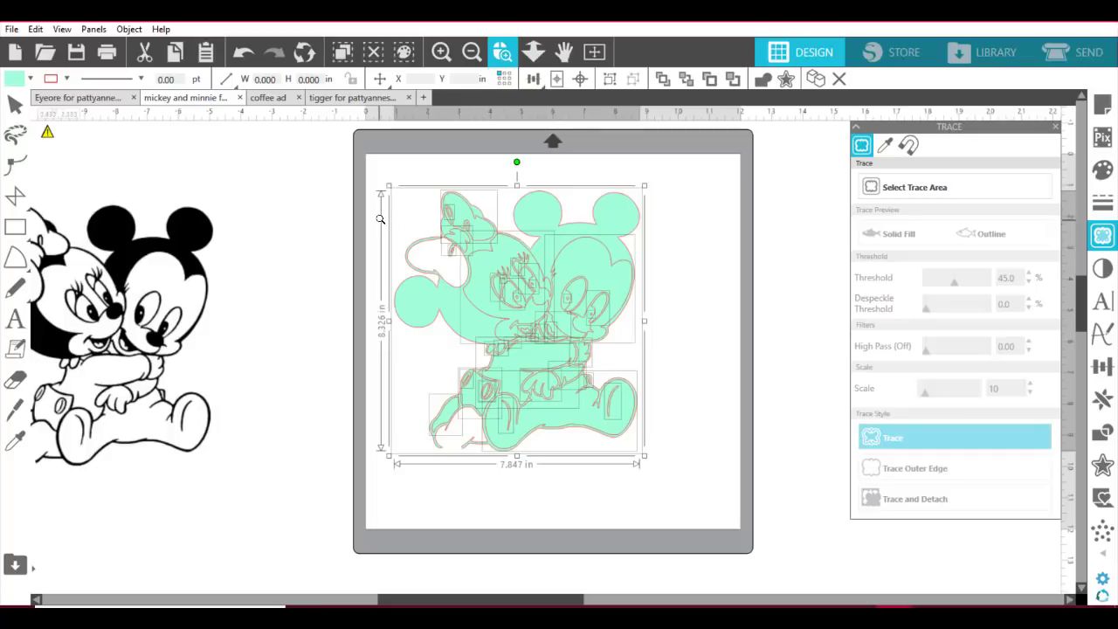
{"action": "left_click_drag", "start_coordinate": [380, 216], "coordinate": [510, 297]}
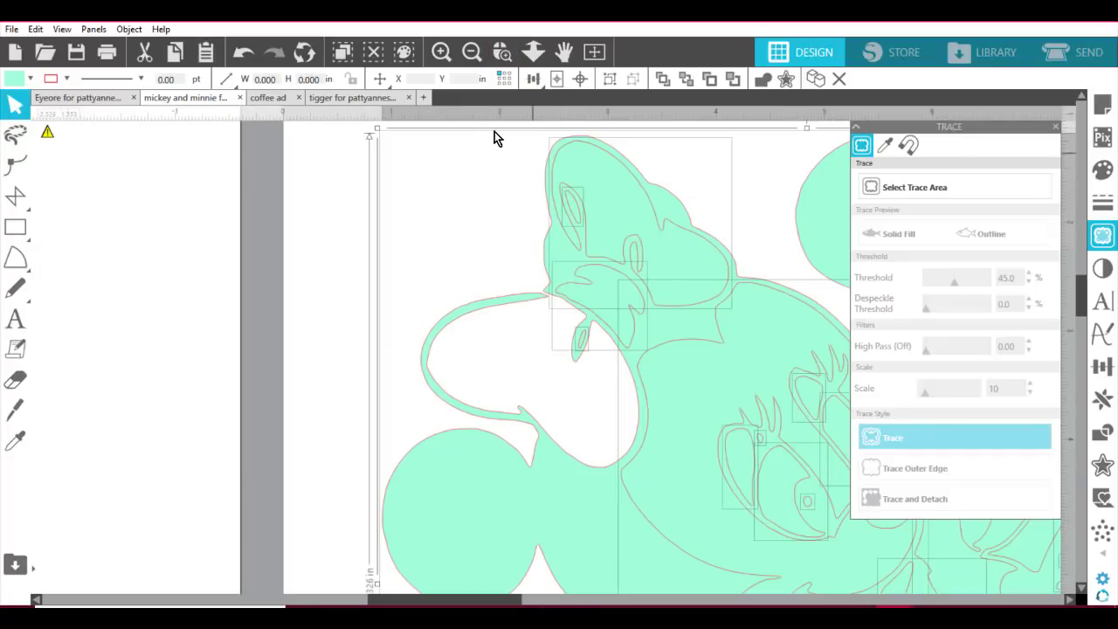
{"action": "left_click", "coordinate": [324, 219]}
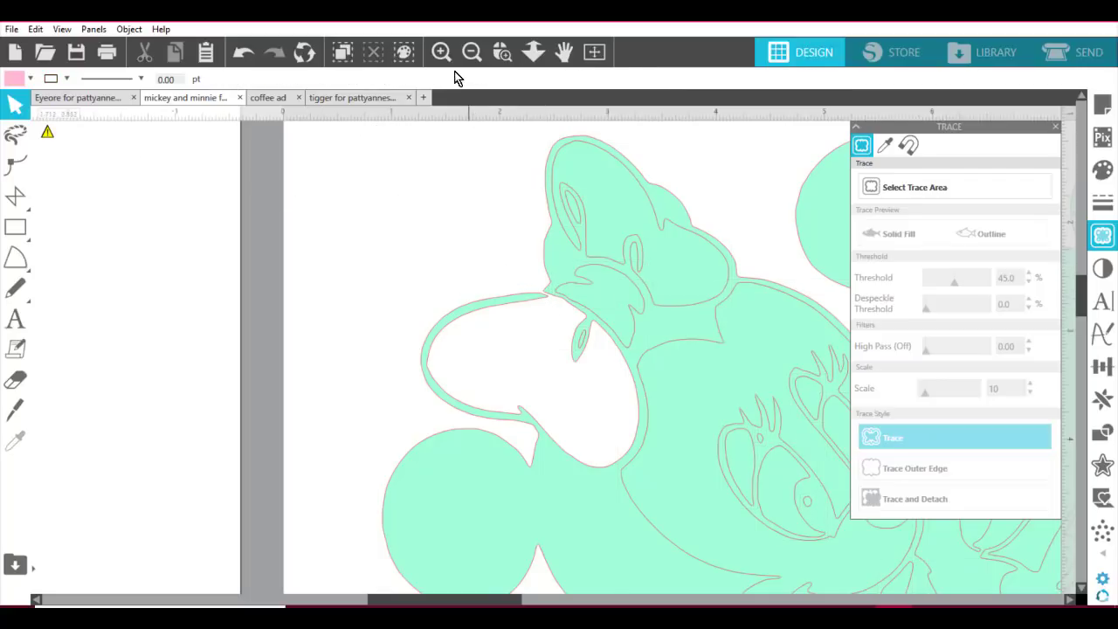
Step: Shift the outer silhouette piece slightly left and up, and deselect it at the gap in Minnie's bow outline
{"action": "left_click", "coordinate": [501, 52]}
{"action": "left_click_drag", "start_coordinate": [531, 286], "coordinate": [603, 345]}
{"action": "left_click_drag", "start_coordinate": [543, 326], "coordinate": [511, 293]}
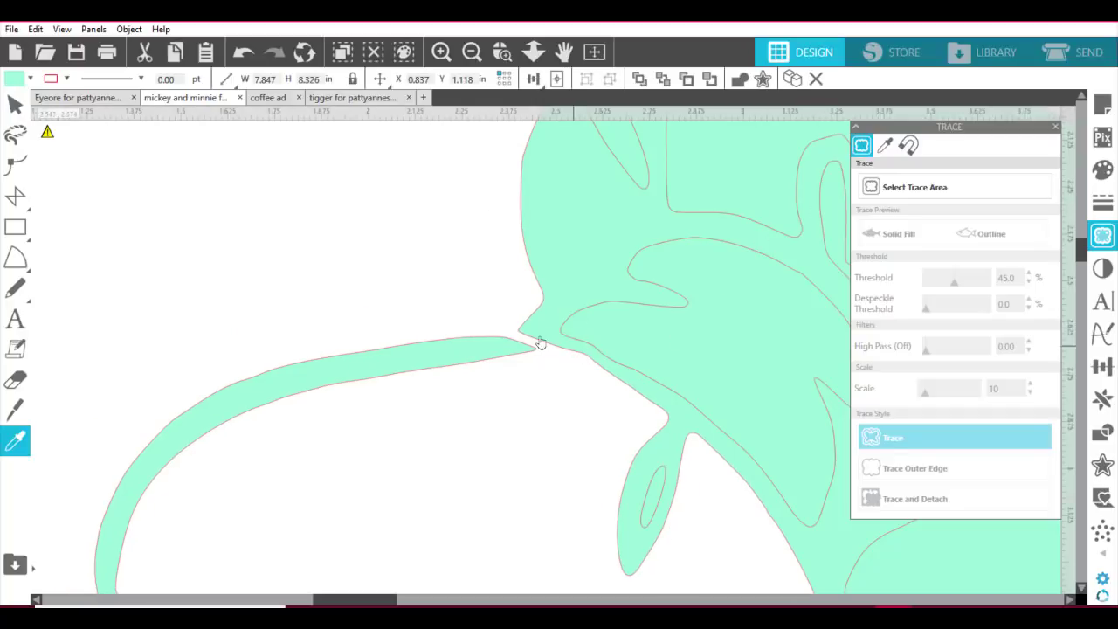
{"action": "key", "text": "Escape"}
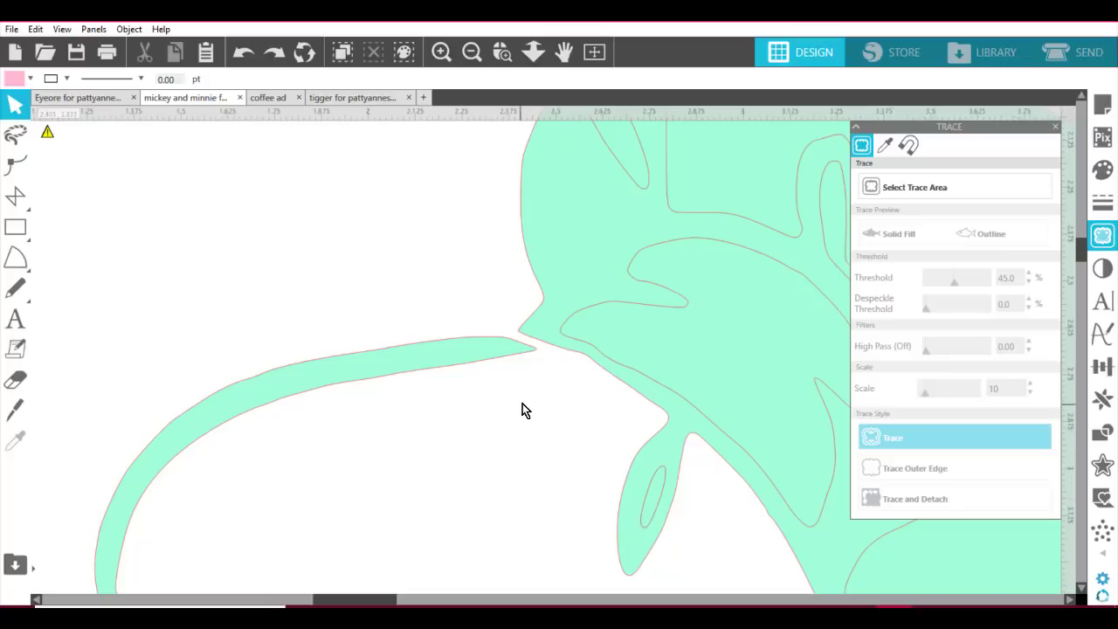
Step: Open the outer silhouette for point editing and simplify its points
{"action": "double_click", "coordinate": [515, 345]}
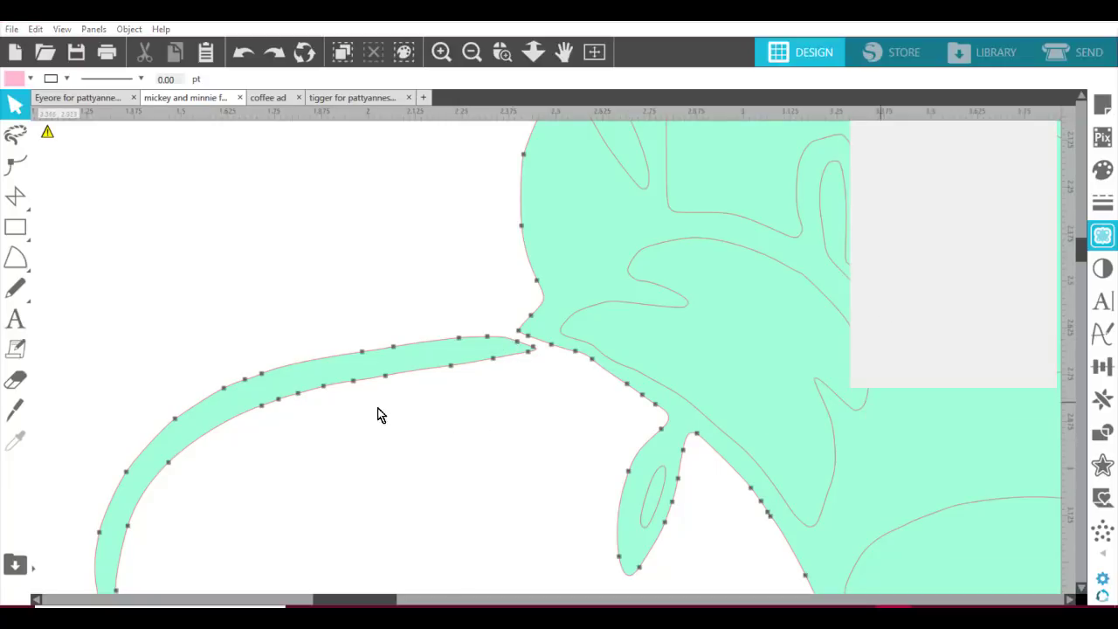
{"action": "left_click", "coordinate": [15, 167]}
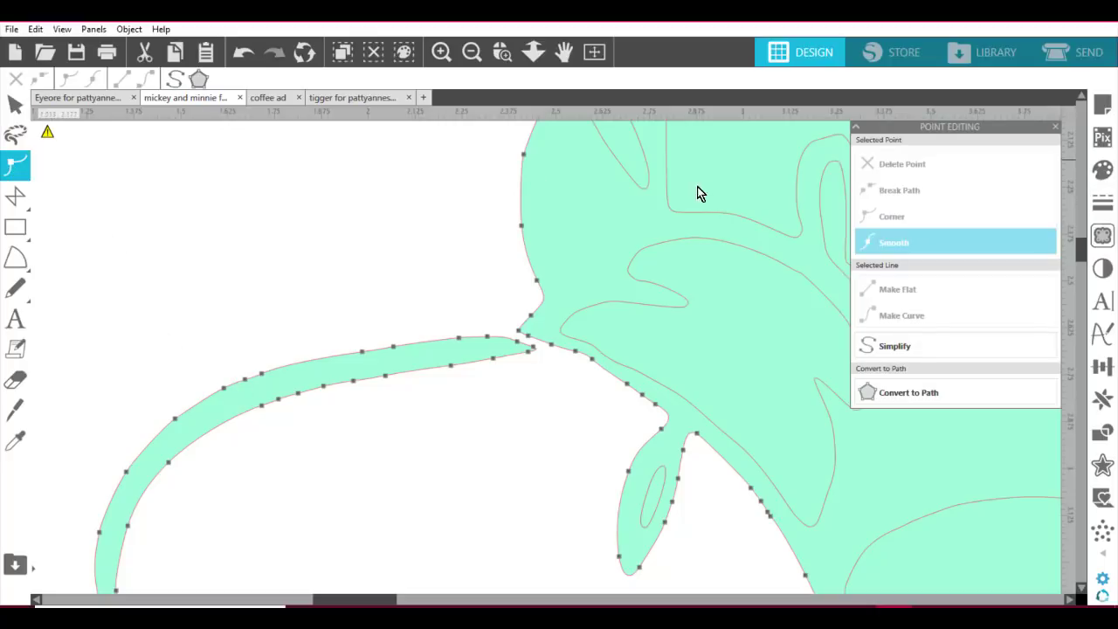
{"action": "left_click", "coordinate": [887, 346]}
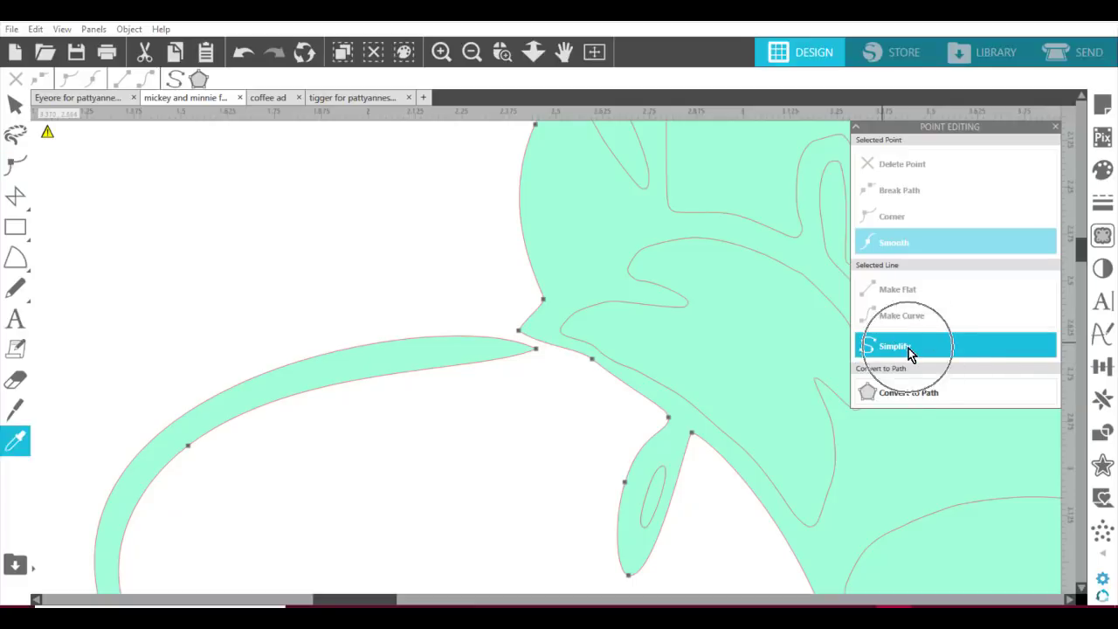
{"action": "left_click", "coordinate": [908, 348]}
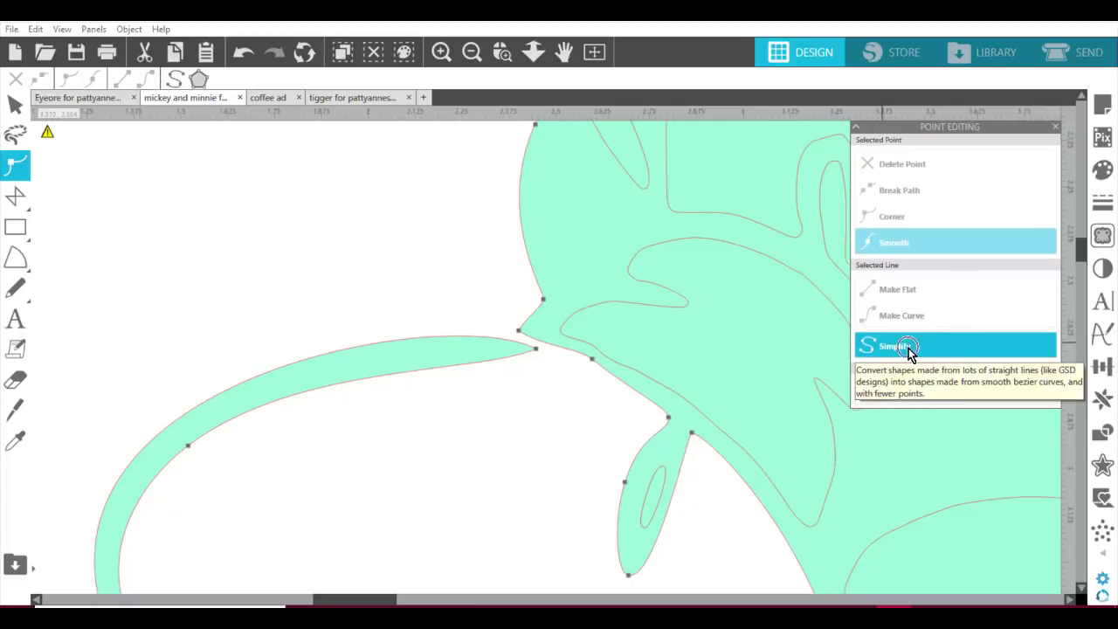
Step: Break the silhouette's path at the pointed tip beside Minnie's bow knot and pull the upper loose end up and left
{"action": "left_click", "coordinate": [538, 350]}
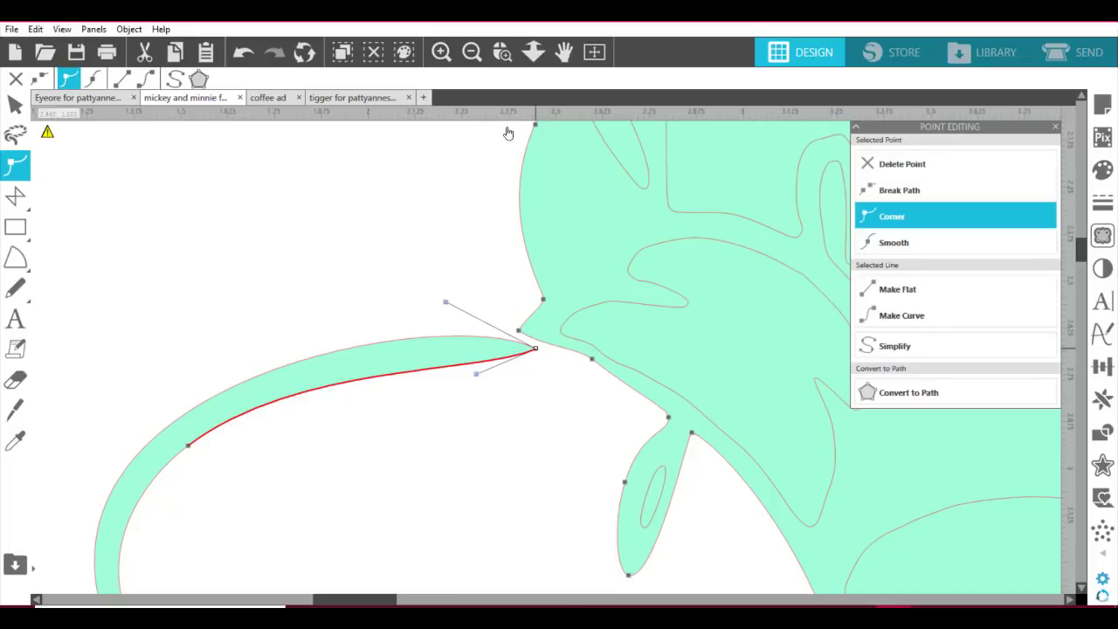
{"action": "left_click", "coordinate": [500, 53]}
{"action": "left_click_drag", "start_coordinate": [505, 291], "coordinate": [607, 419]}
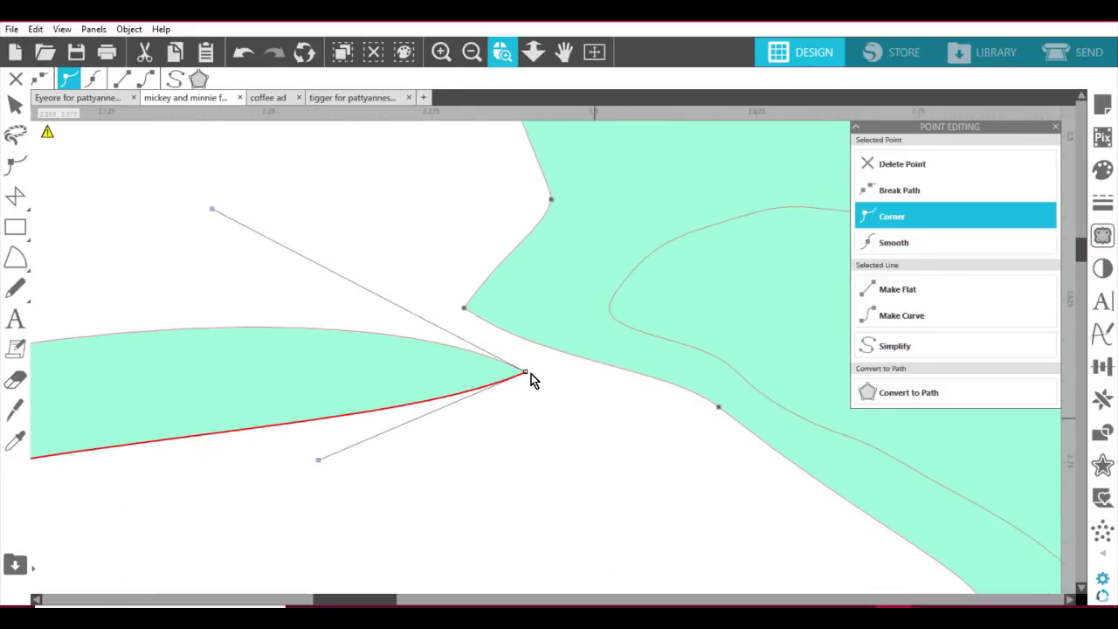
{"action": "left_click", "coordinate": [557, 419]}
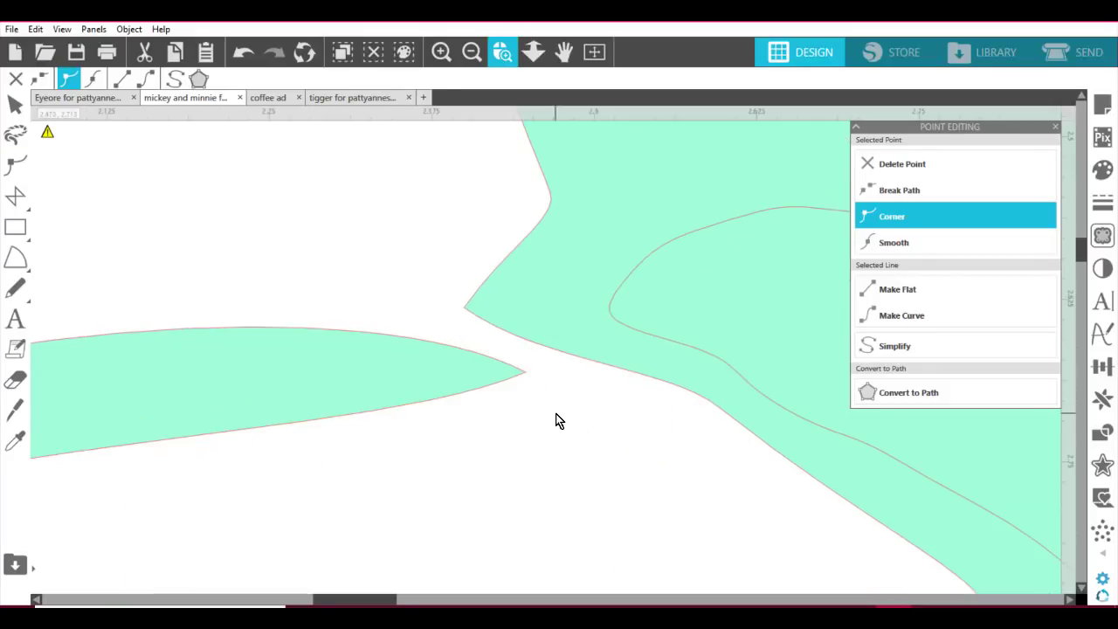
{"action": "double_click", "coordinate": [525, 377]}
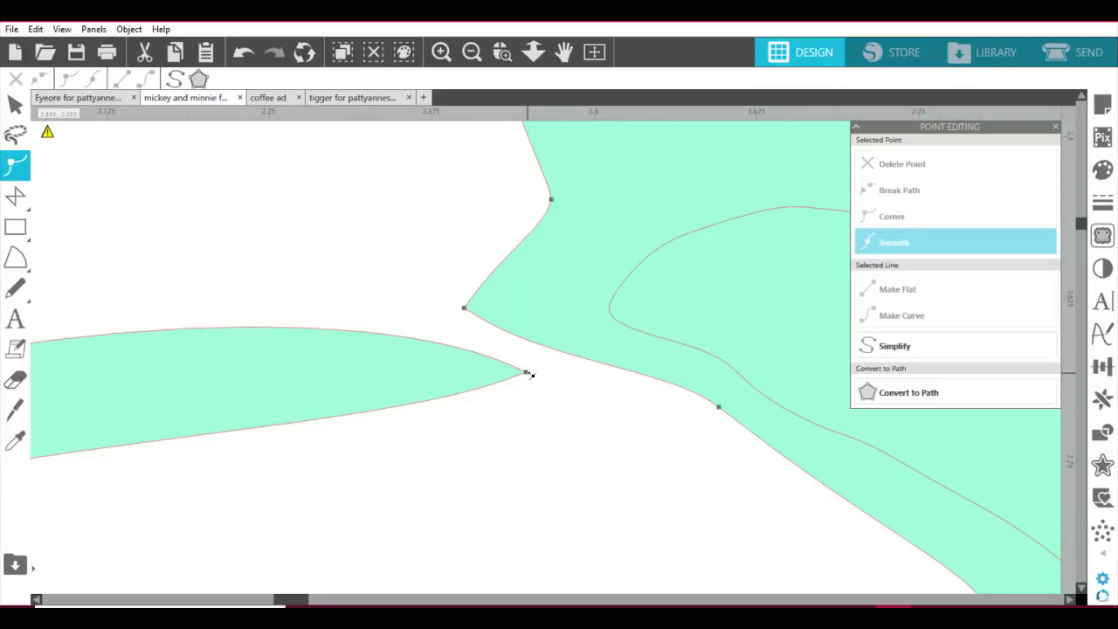
{"action": "left_click", "coordinate": [526, 374]}
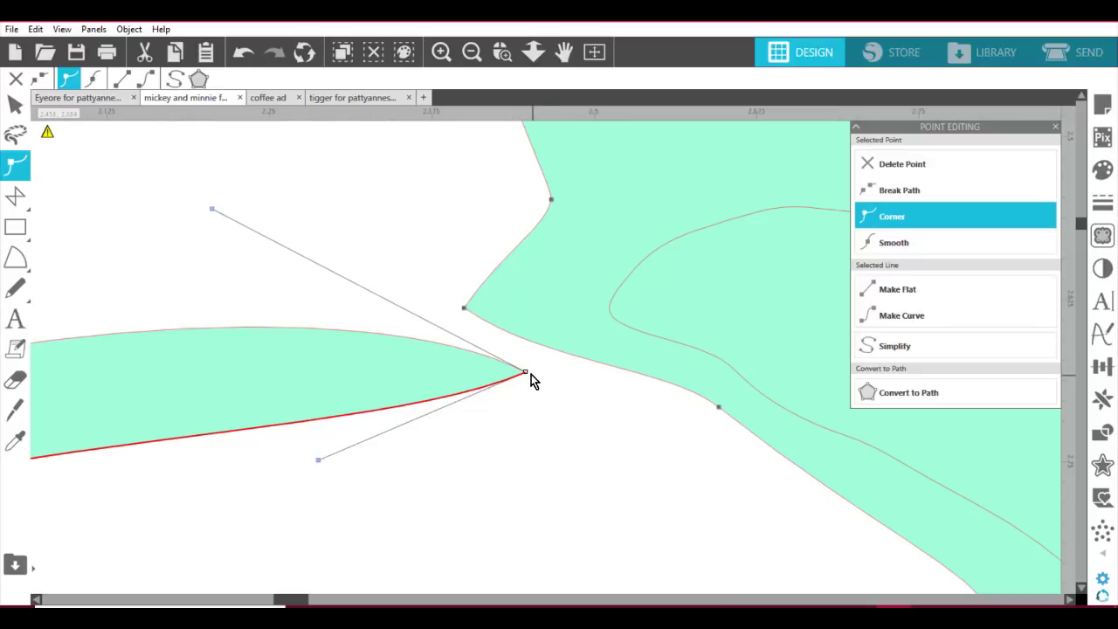
{"action": "right_click", "coordinate": [527, 373]}
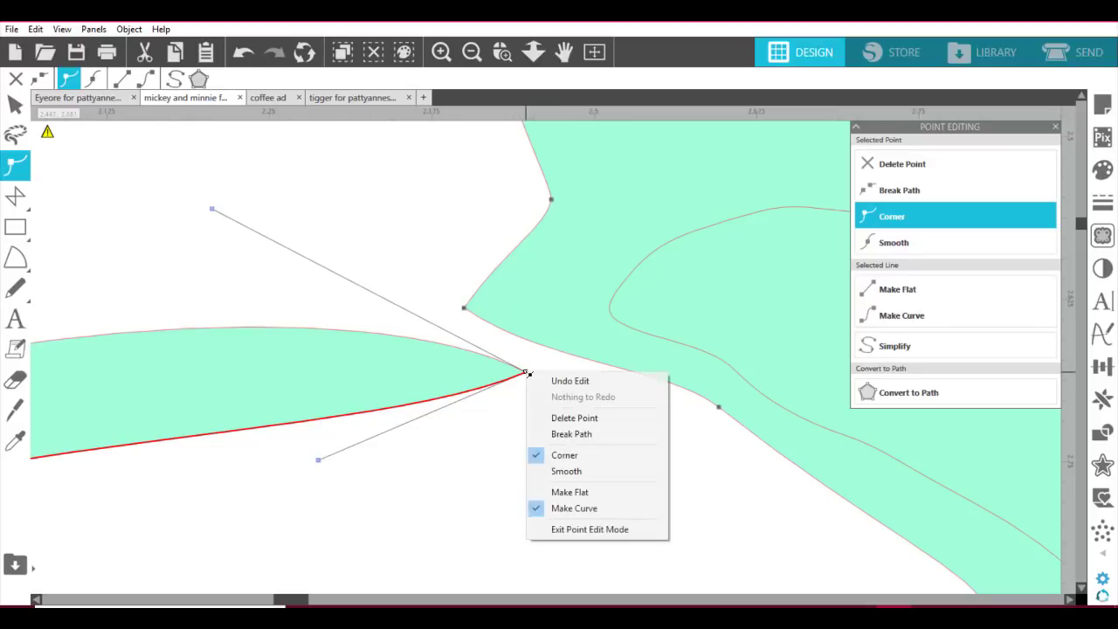
{"action": "left_click", "coordinate": [567, 436]}
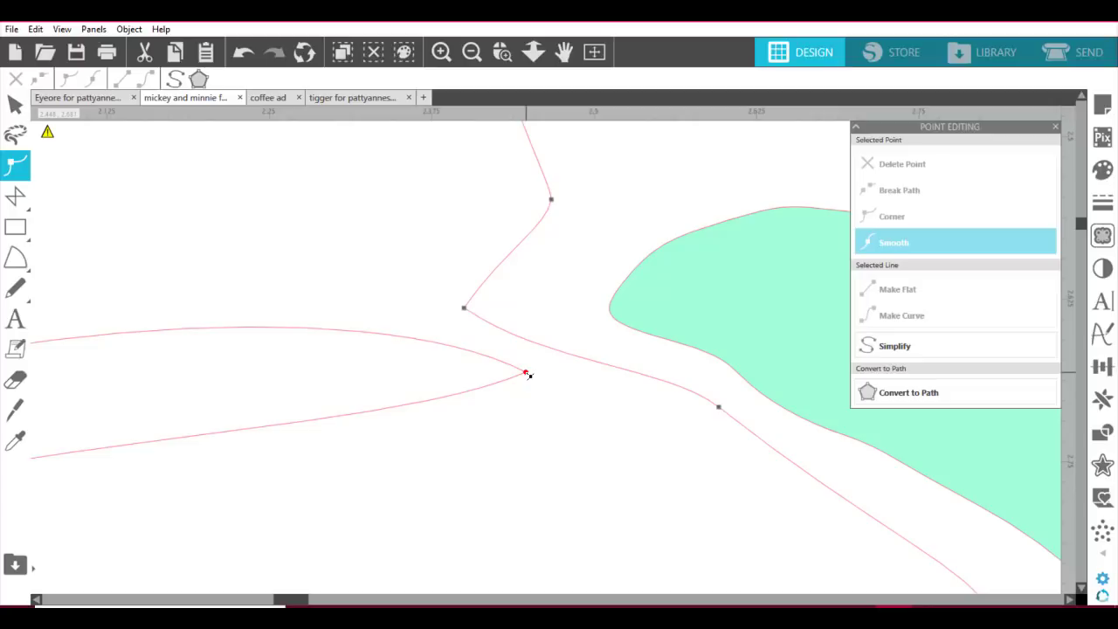
{"action": "left_click_drag", "start_coordinate": [527, 375], "coordinate": [463, 328]}
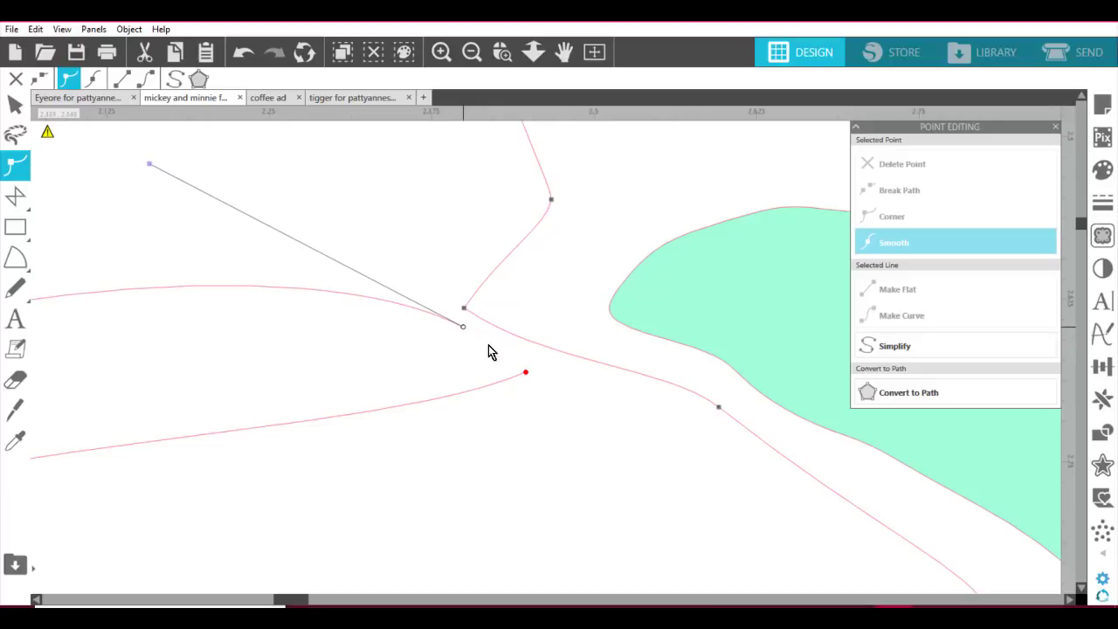
{"action": "key", "text": "Escape"}
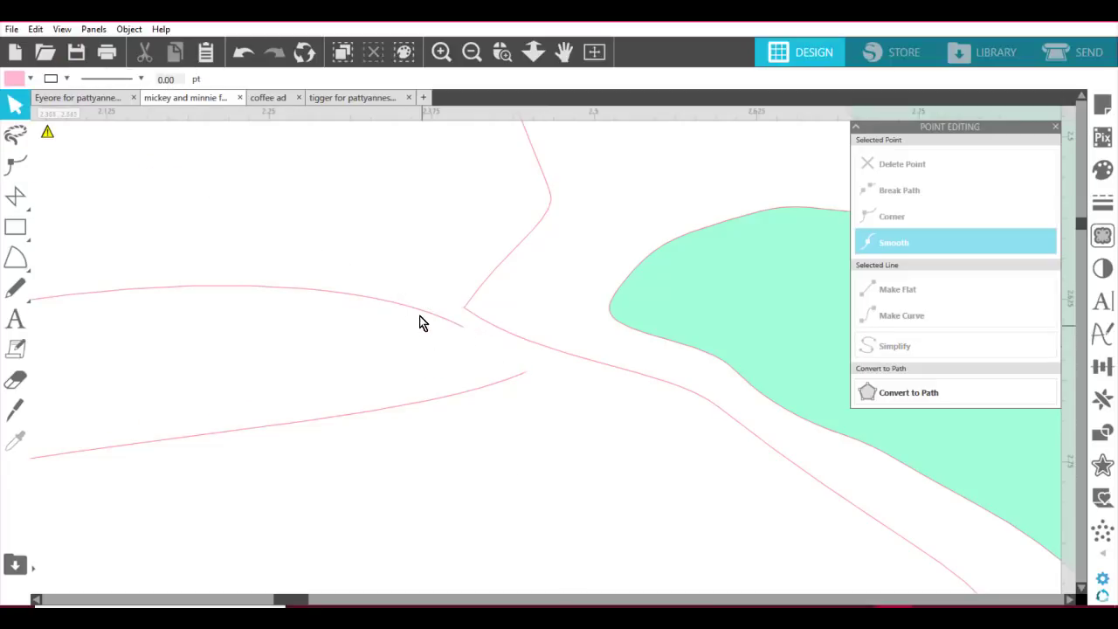
Step: Reopen the silhouette for point editing and spread the bow loop's two loose ends, the upper one up and left, the lower one down
{"action": "left_click", "coordinate": [593, 52]}
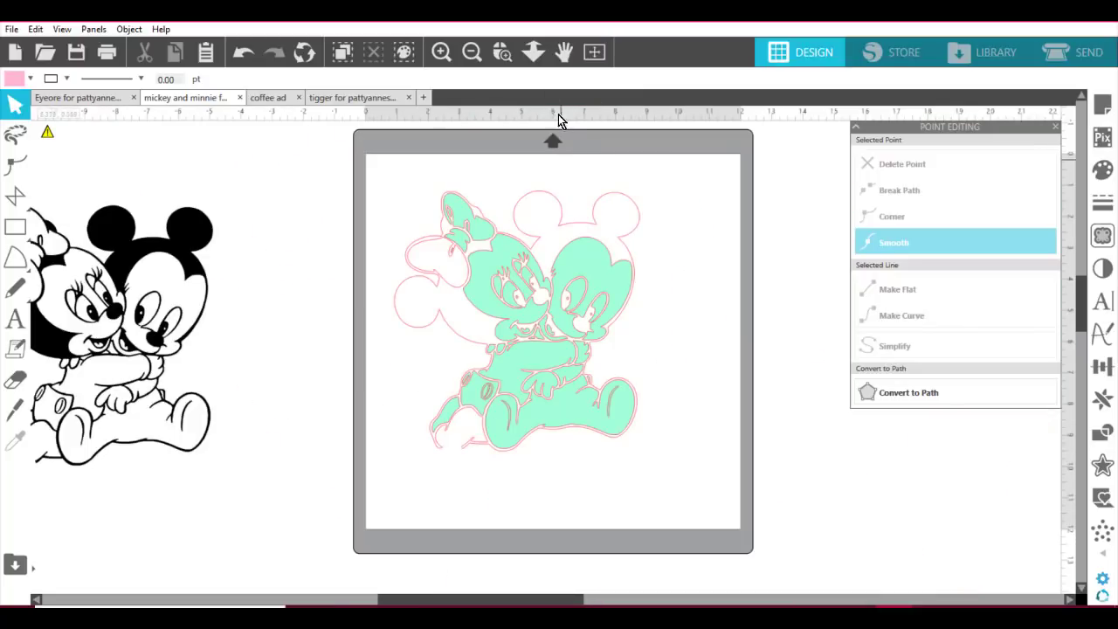
{"action": "left_click", "coordinate": [441, 53]}
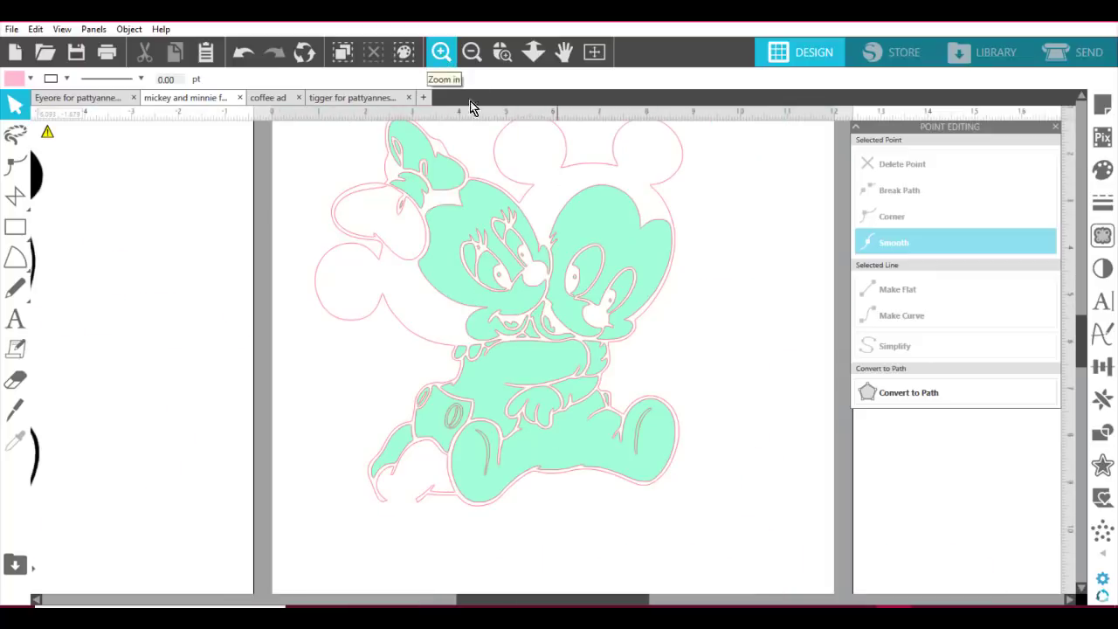
{"action": "left_click", "coordinate": [498, 53]}
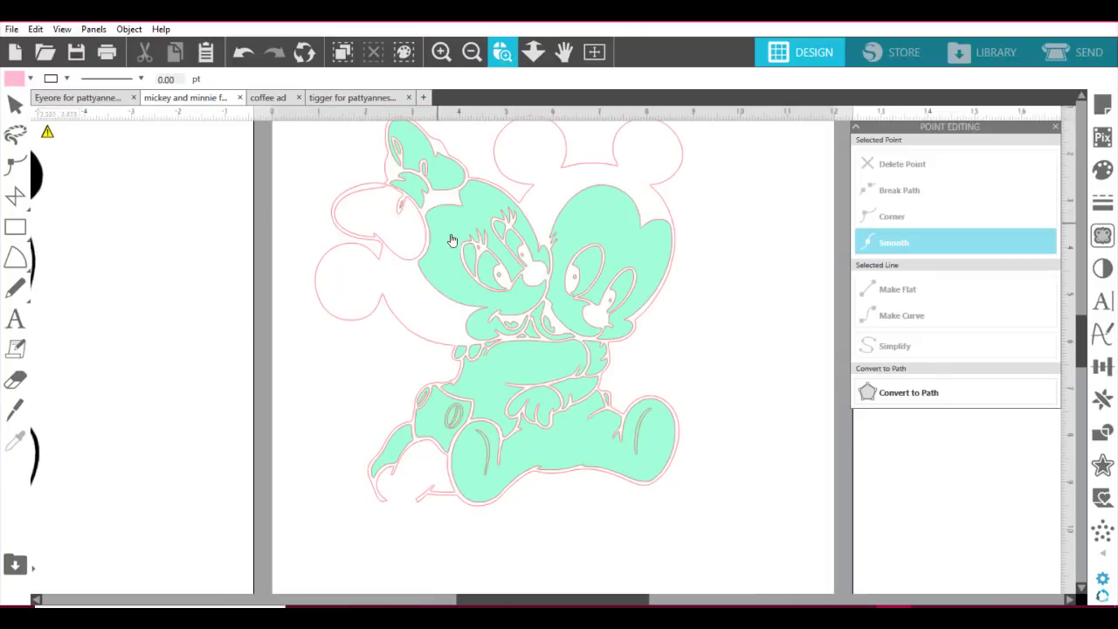
{"action": "left_click_drag", "start_coordinate": [451, 240], "coordinate": [266, 139]}
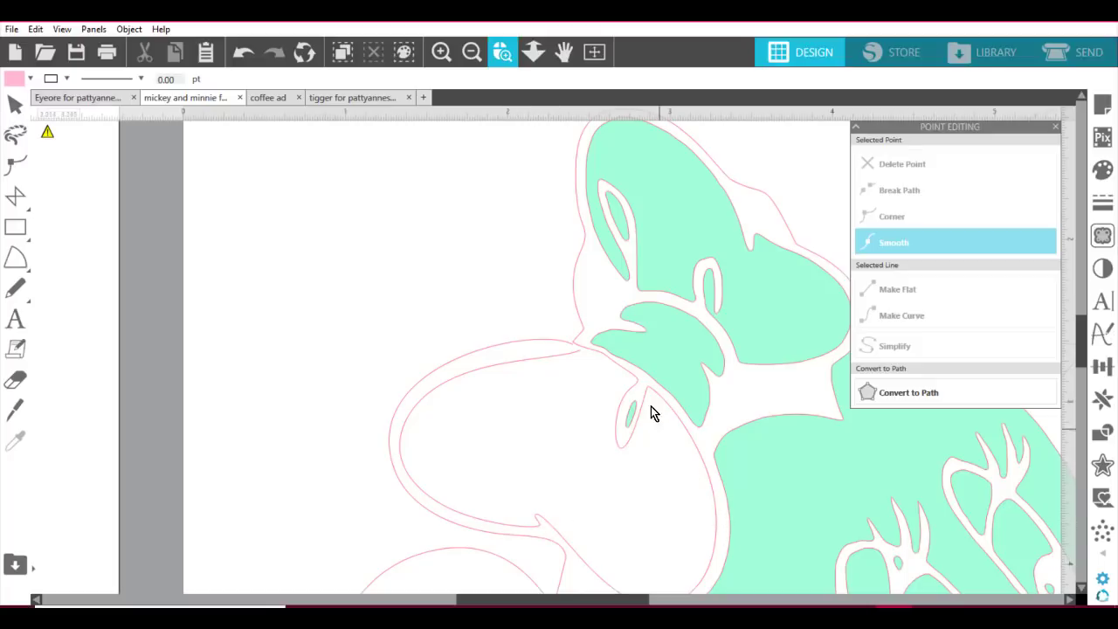
{"action": "left_click", "coordinate": [582, 350]}
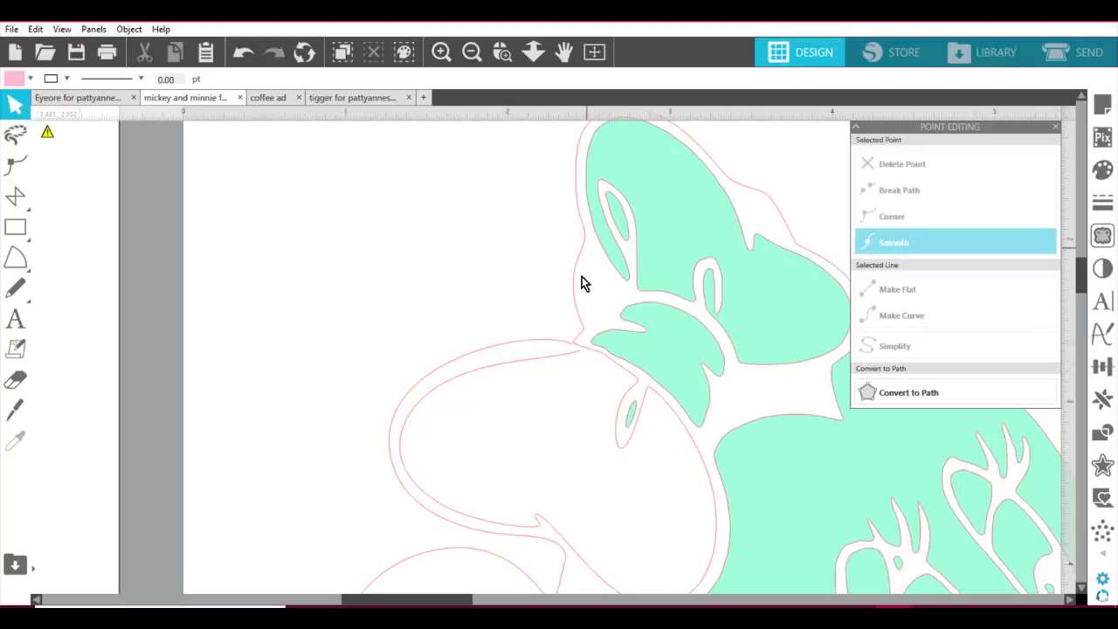
{"action": "left_click", "coordinate": [568, 348]}
{"action": "double_click", "coordinate": [569, 348]}
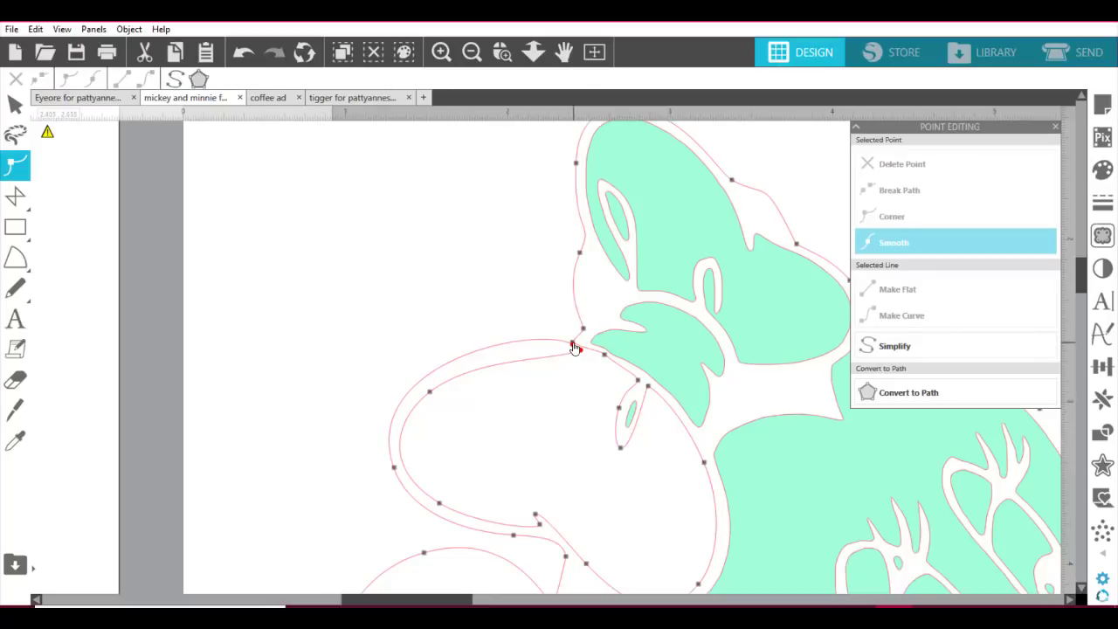
{"action": "left_click_drag", "start_coordinate": [573, 348], "coordinate": [546, 325]}
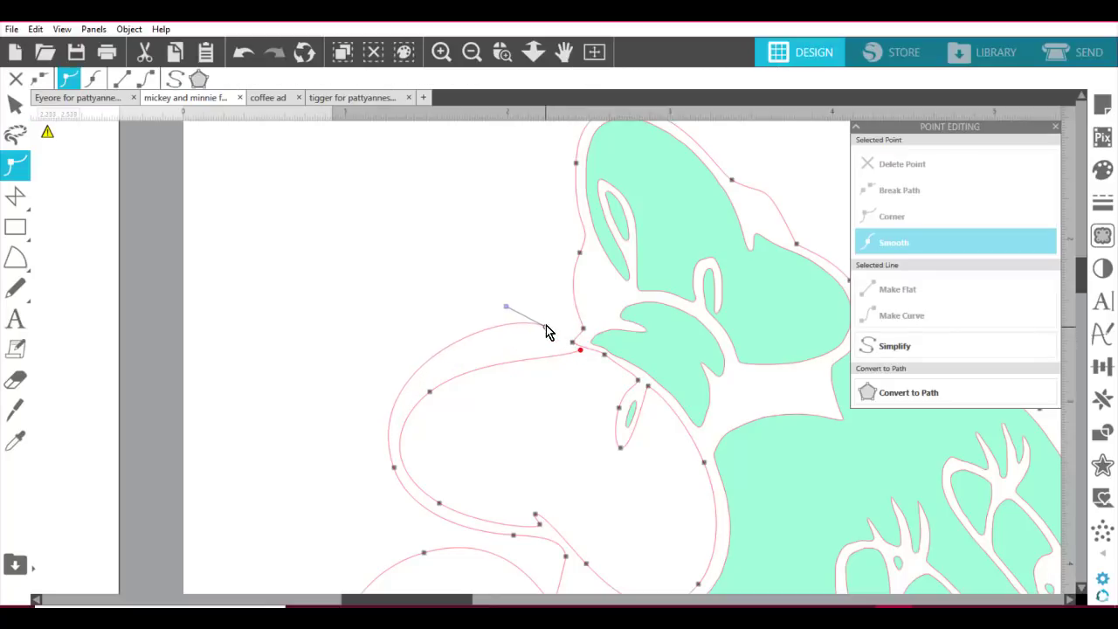
{"action": "left_click", "coordinate": [581, 352]}
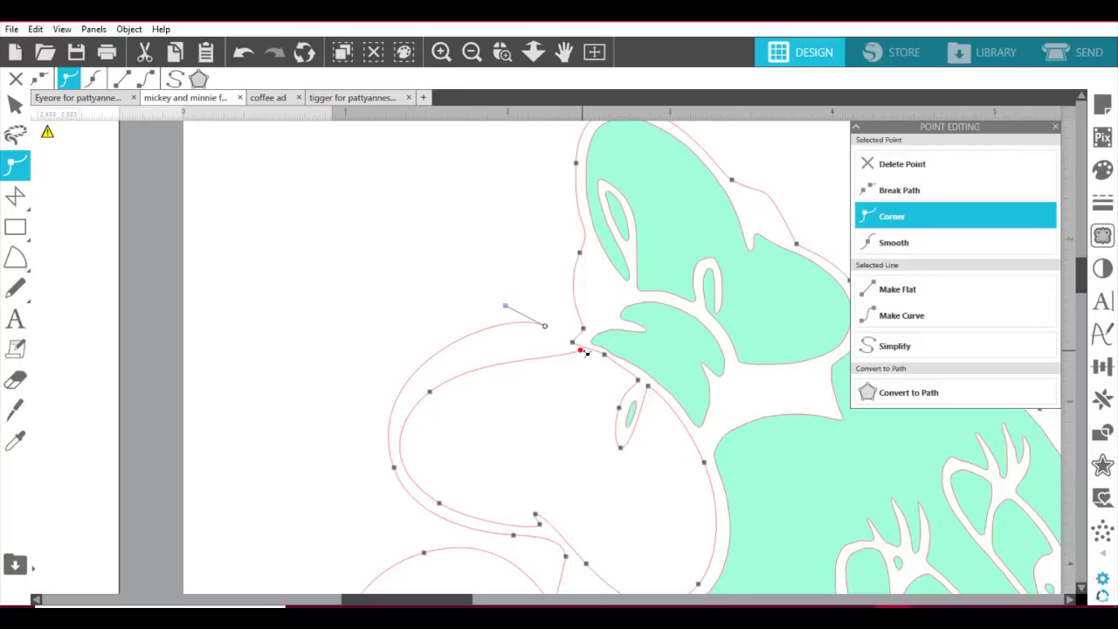
{"action": "key", "text": "Delete"}
{"action": "left_click_drag", "start_coordinate": [579, 361], "coordinate": [575, 365]}
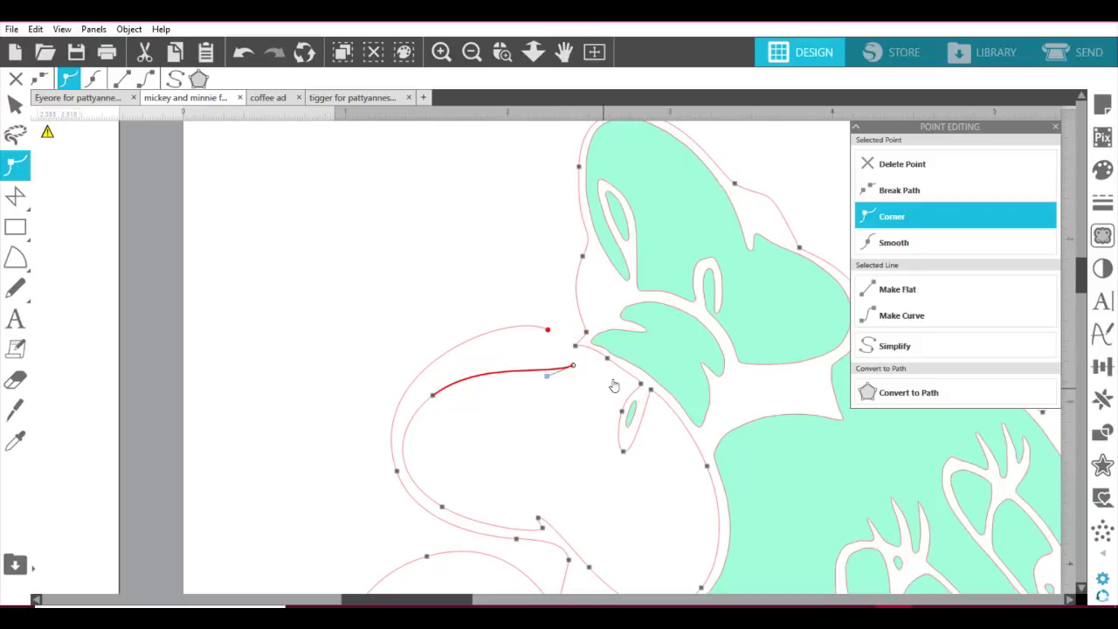
Step: Break the outline's path at the corner point between Minnie's bow knot and the loop's two loose ends
{"action": "left_click", "coordinate": [576, 350]}
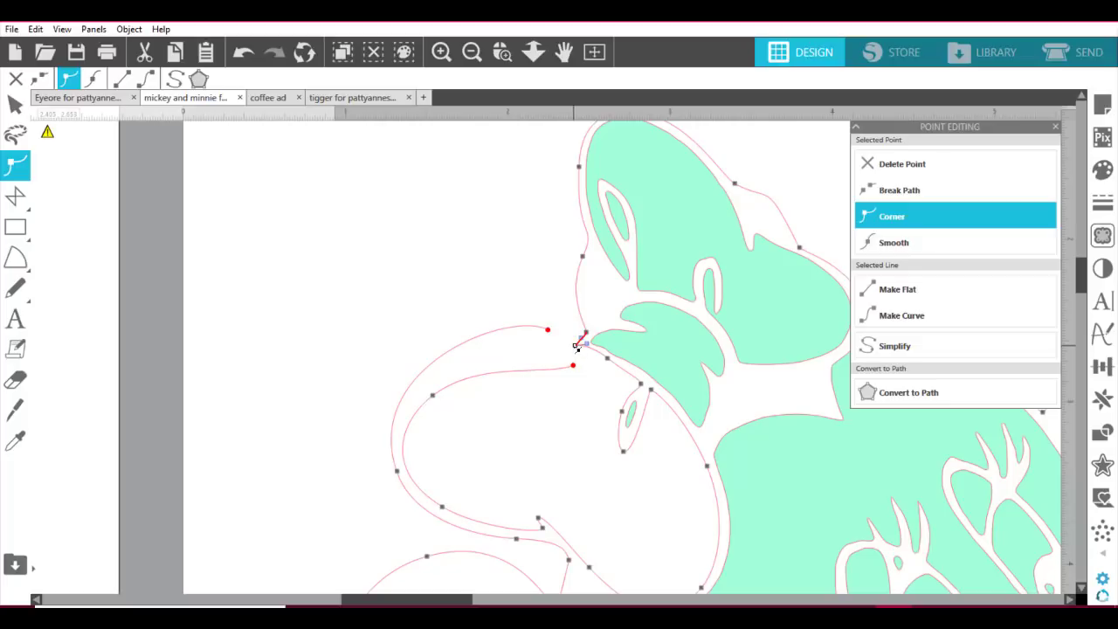
{"action": "right_click", "coordinate": [575, 346]}
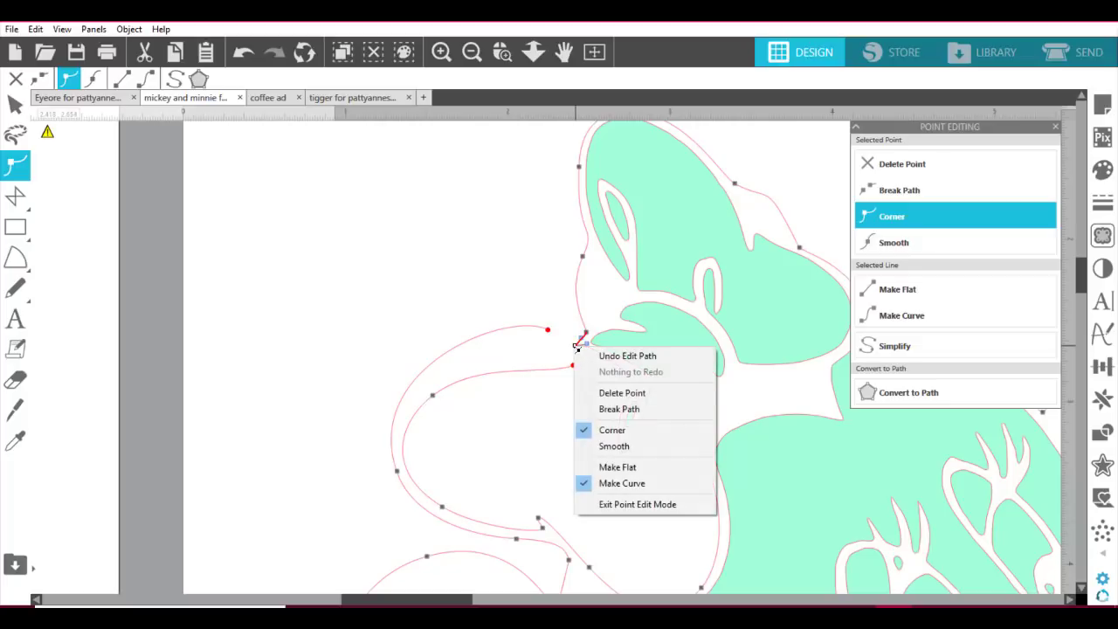
{"action": "left_click", "coordinate": [622, 408]}
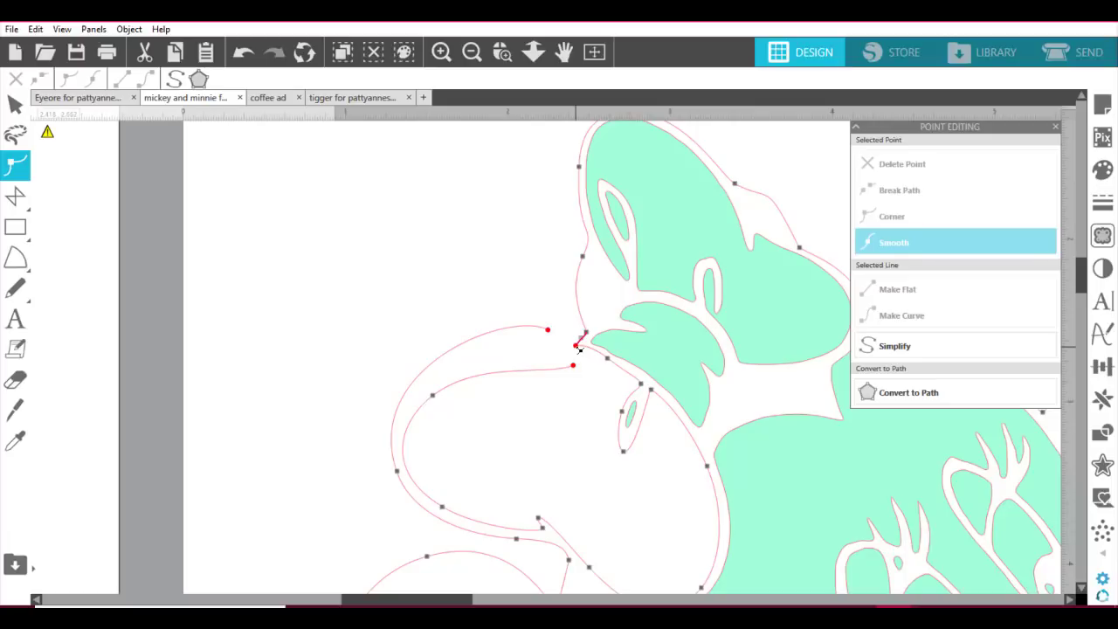
Step: Join the bow's upper broken end to the loop's upper loose end, closing the outer silhouette
{"action": "left_click", "coordinate": [576, 347]}
{"action": "left_click", "coordinate": [565, 339]}
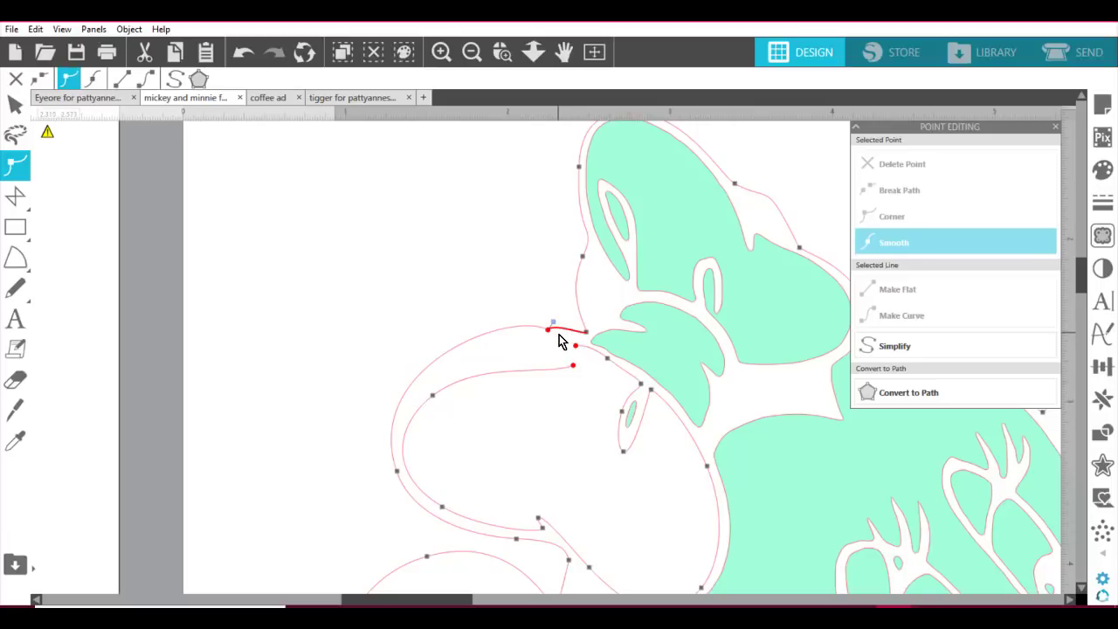
{"action": "left_click_drag", "start_coordinate": [559, 333], "coordinate": [566, 353]}
{"action": "left_click_drag", "start_coordinate": [553, 349], "coordinate": [548, 330]}
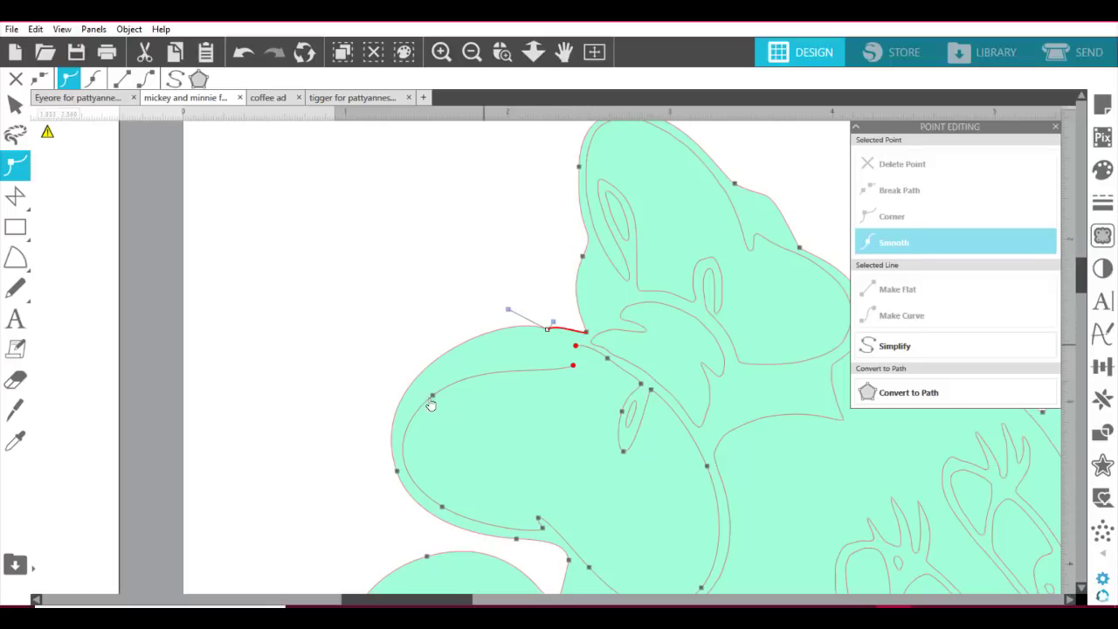
{"action": "left_click", "coordinate": [576, 348]}
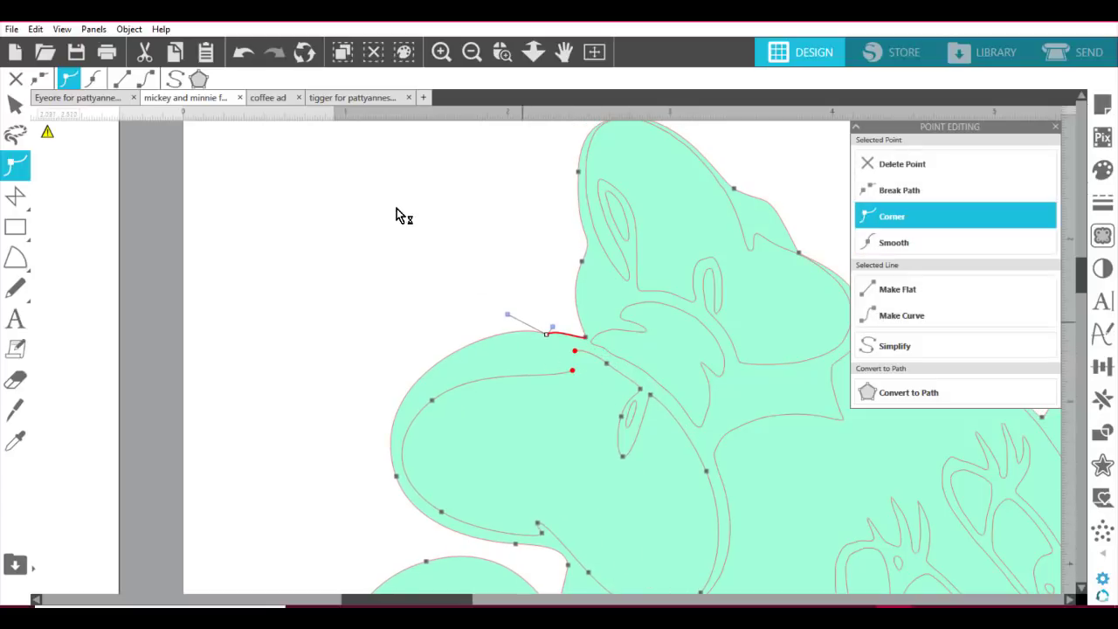
Step: Undo the last edit and join the two open end points beside the bow's knot to close the lower loop's inner outline
{"action": "left_click", "coordinate": [243, 52]}
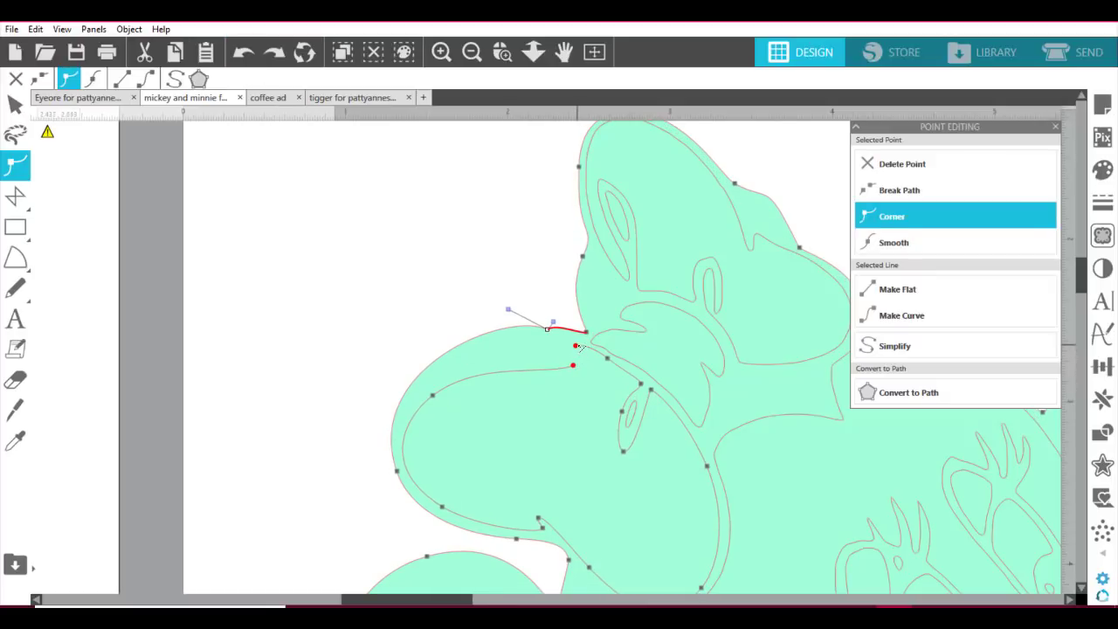
{"action": "left_click", "coordinate": [577, 348]}
{"action": "left_click", "coordinate": [575, 360]}
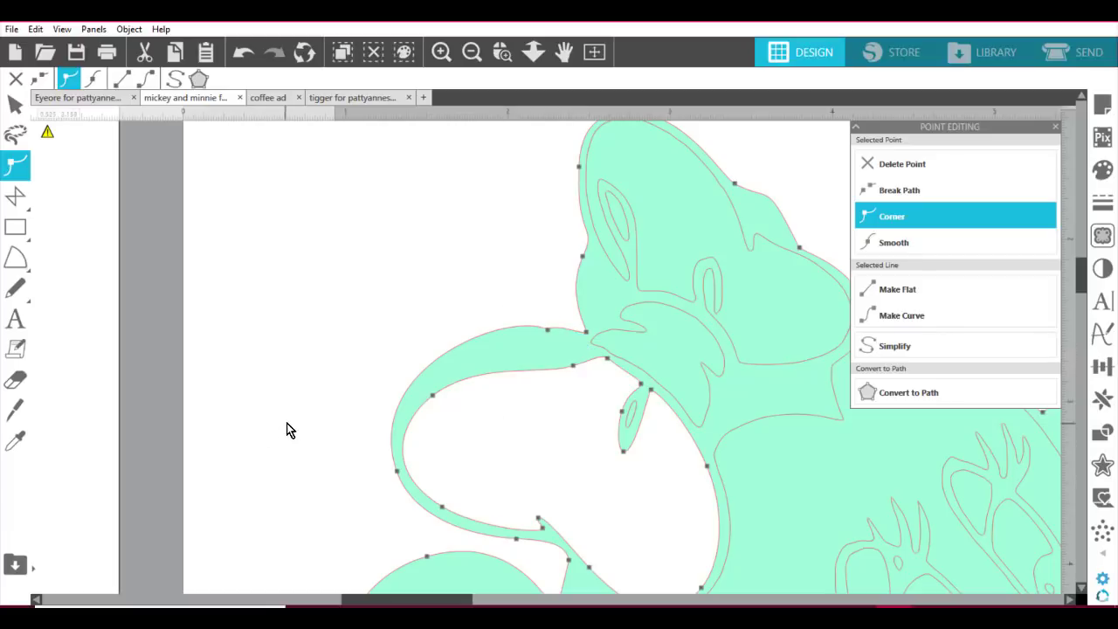
{"action": "left_click", "coordinate": [428, 374]}
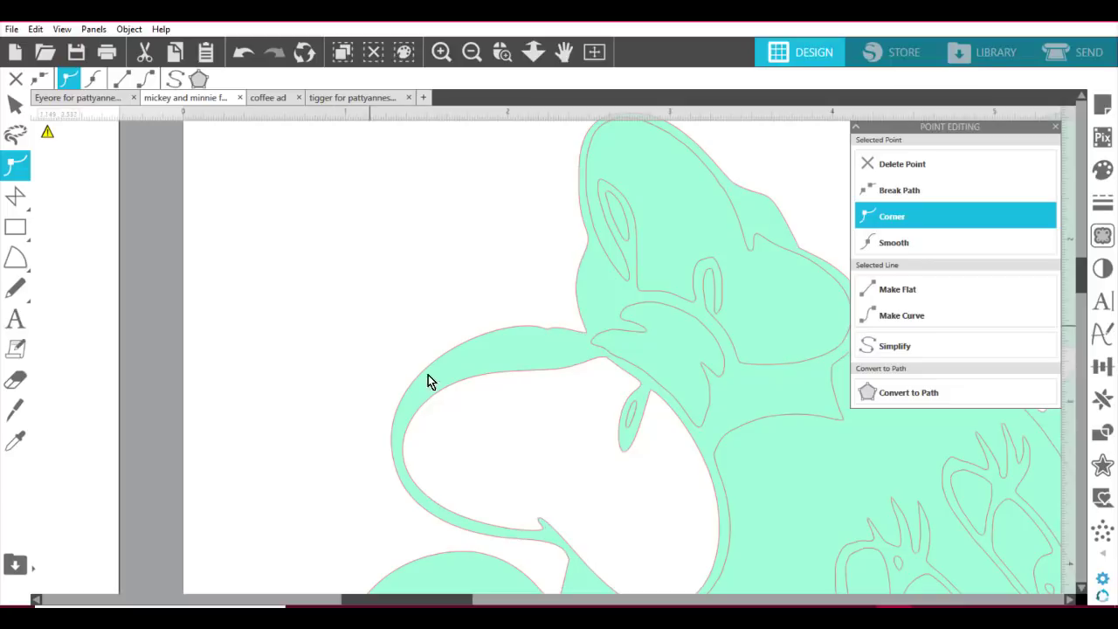
{"action": "left_click", "coordinate": [496, 378]}
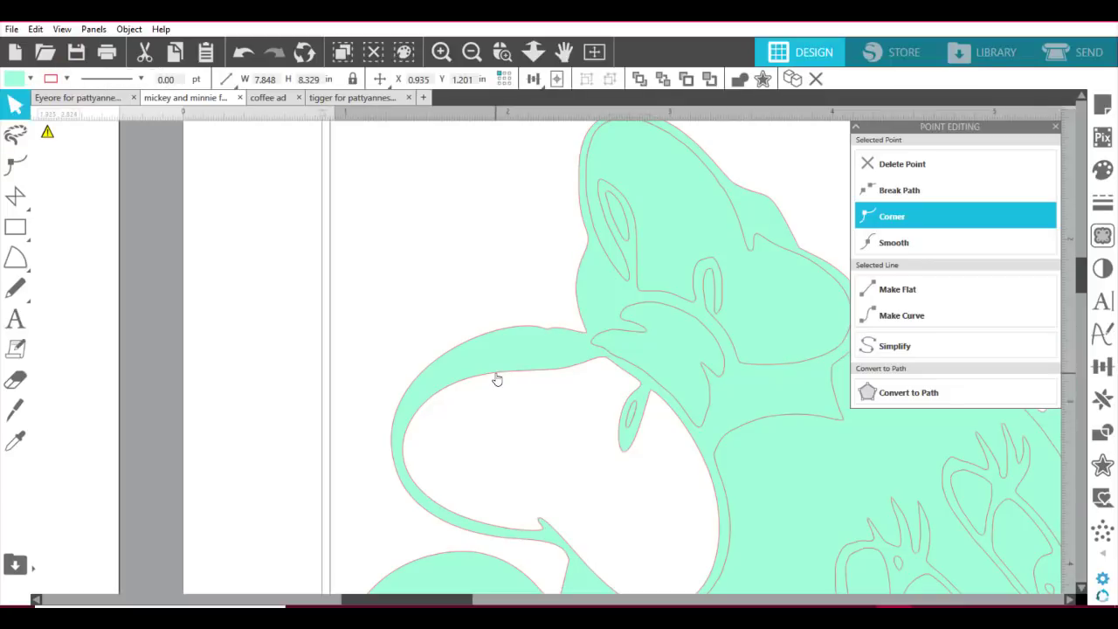
{"action": "double_click", "coordinate": [496, 378]}
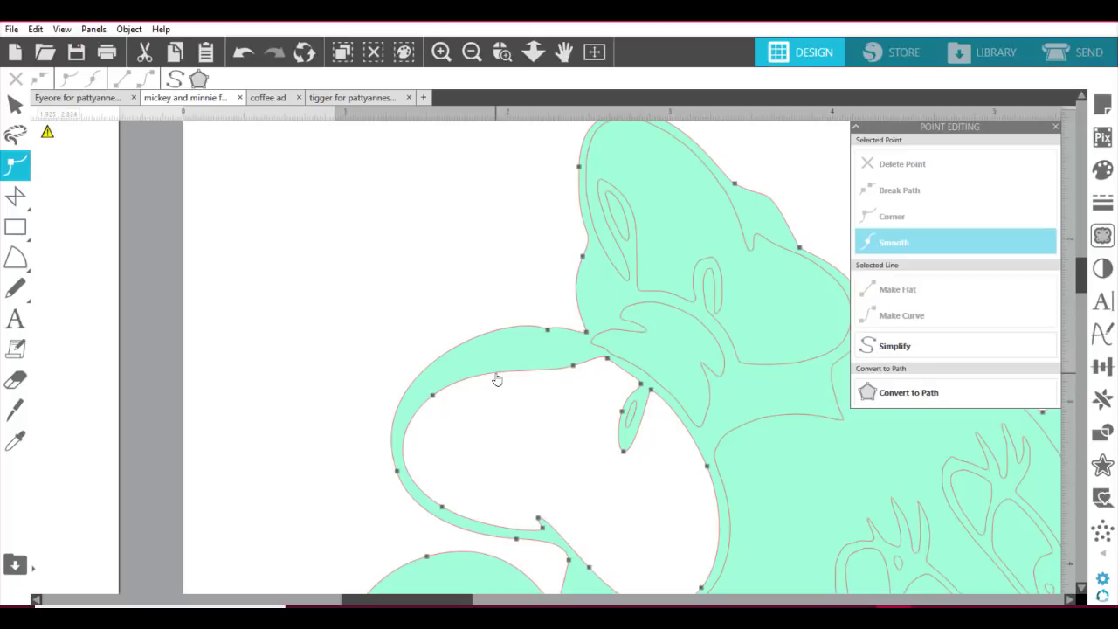
{"action": "double_click", "coordinate": [499, 375]}
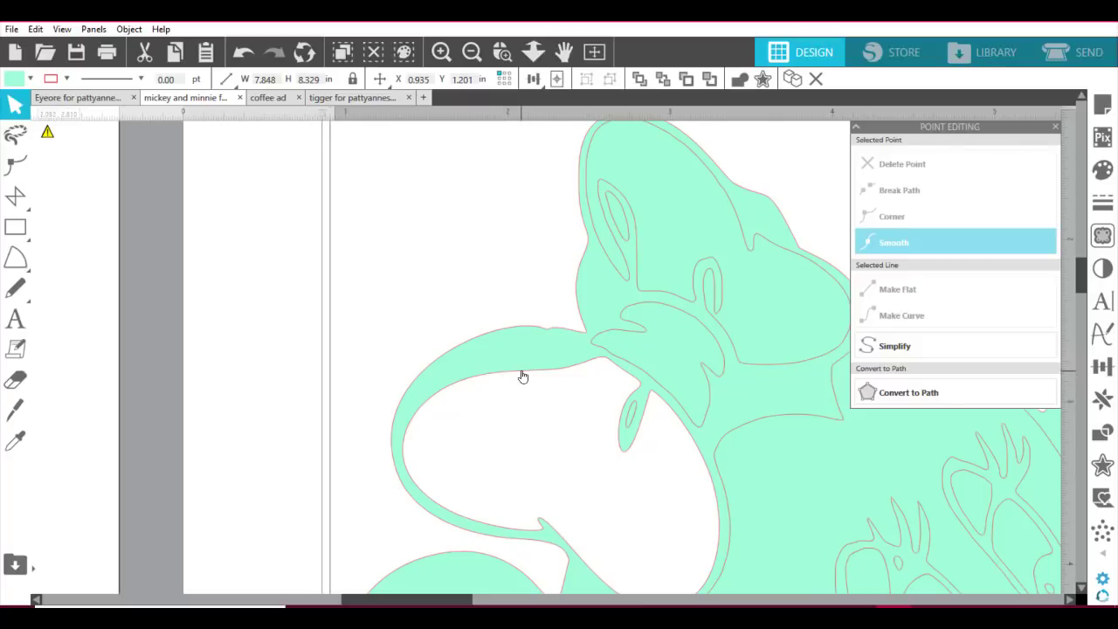
{"action": "double_click", "coordinate": [521, 374]}
{"action": "double_click", "coordinate": [521, 372]}
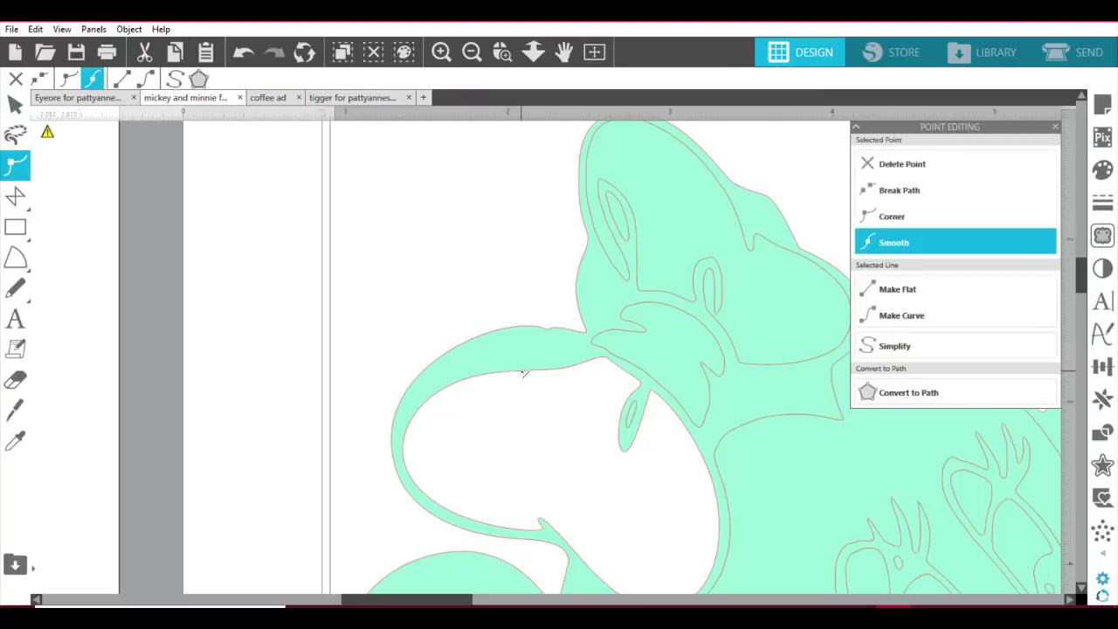
{"action": "left_click", "coordinate": [16, 163]}
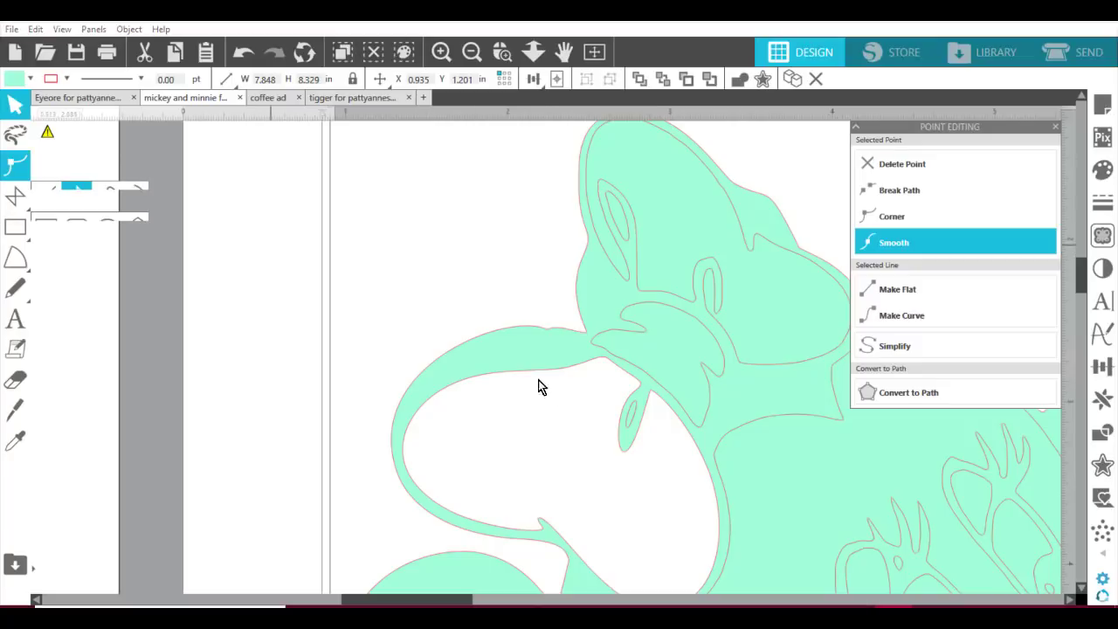
Step: Release the compound path of the whole Mickey and Minnie design into separate shapes
{"action": "double_click", "coordinate": [529, 344]}
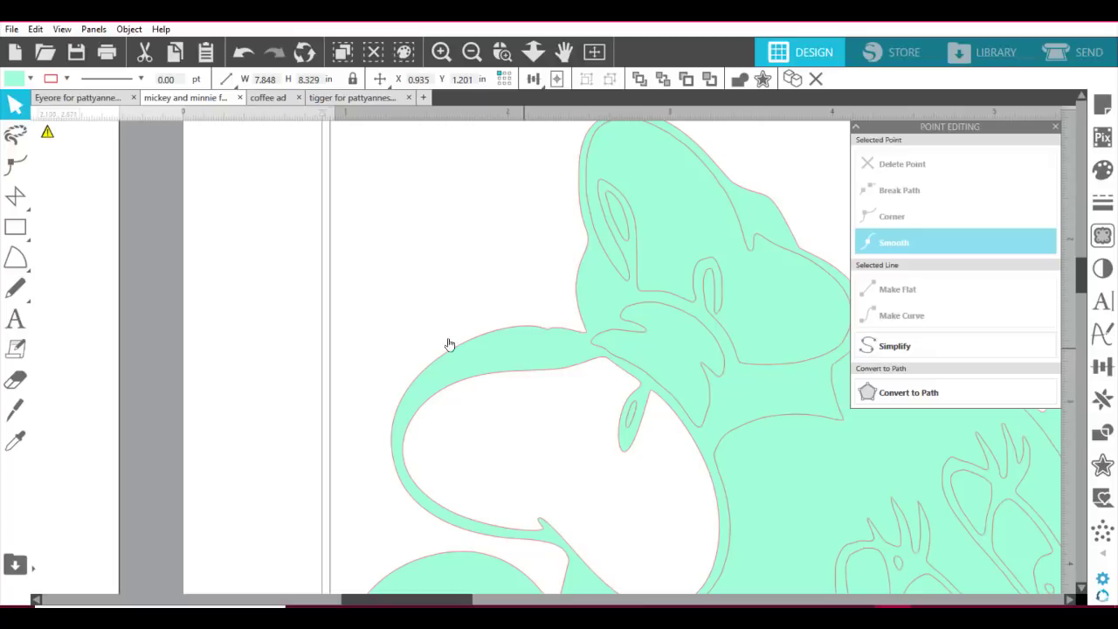
{"action": "left_click", "coordinate": [128, 30]}
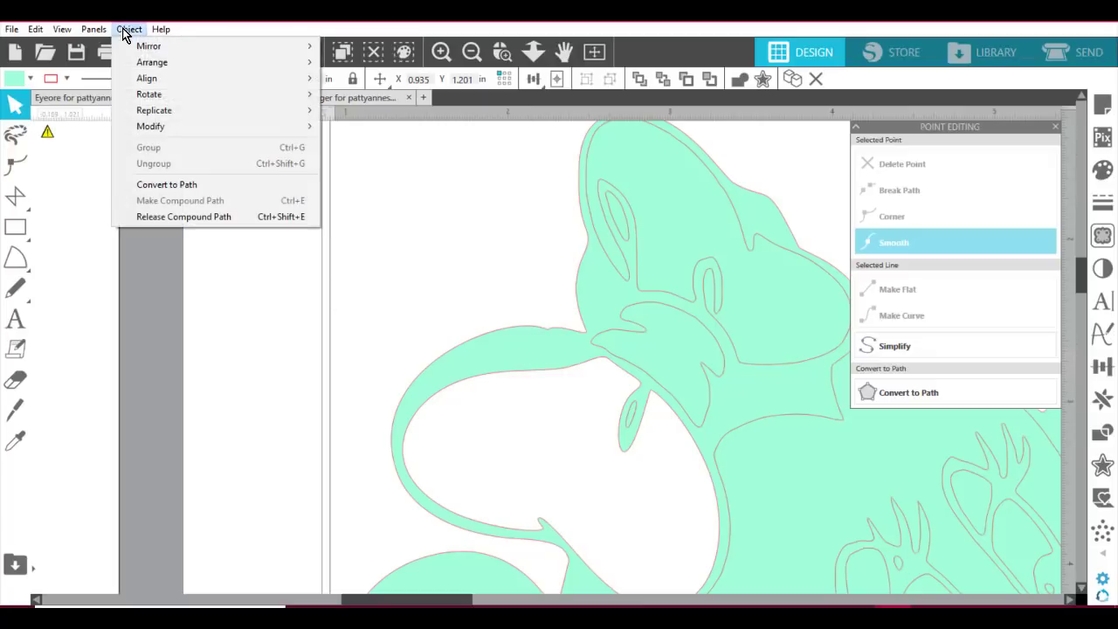
{"action": "left_click", "coordinate": [231, 220]}
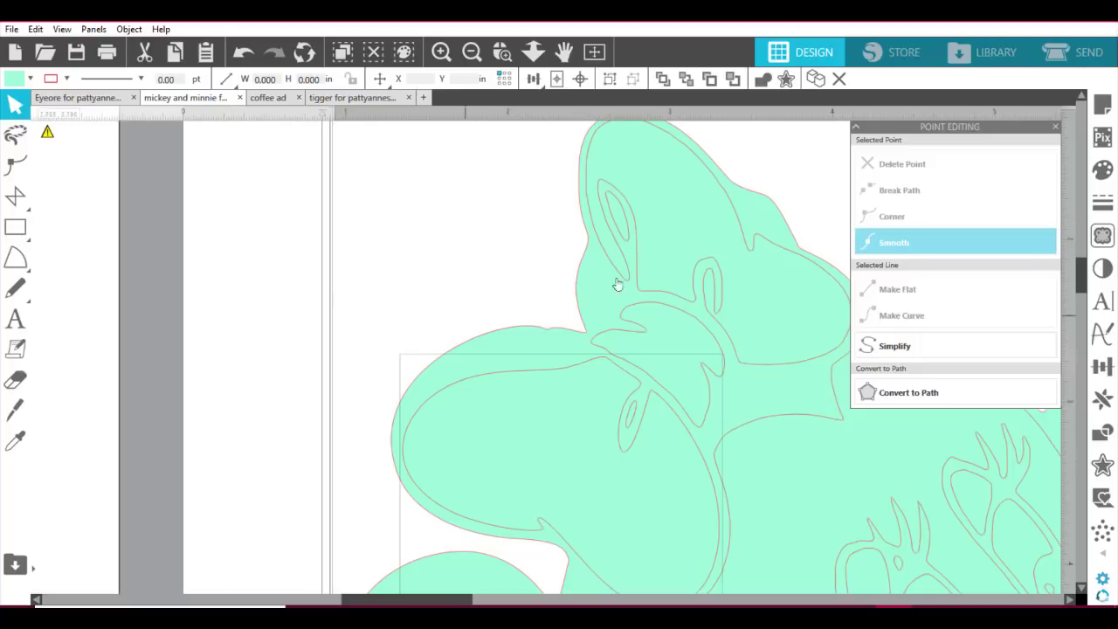
Step: Fill the large lower loop of Minnie's bow with hot pink
{"action": "left_click", "coordinate": [504, 380]}
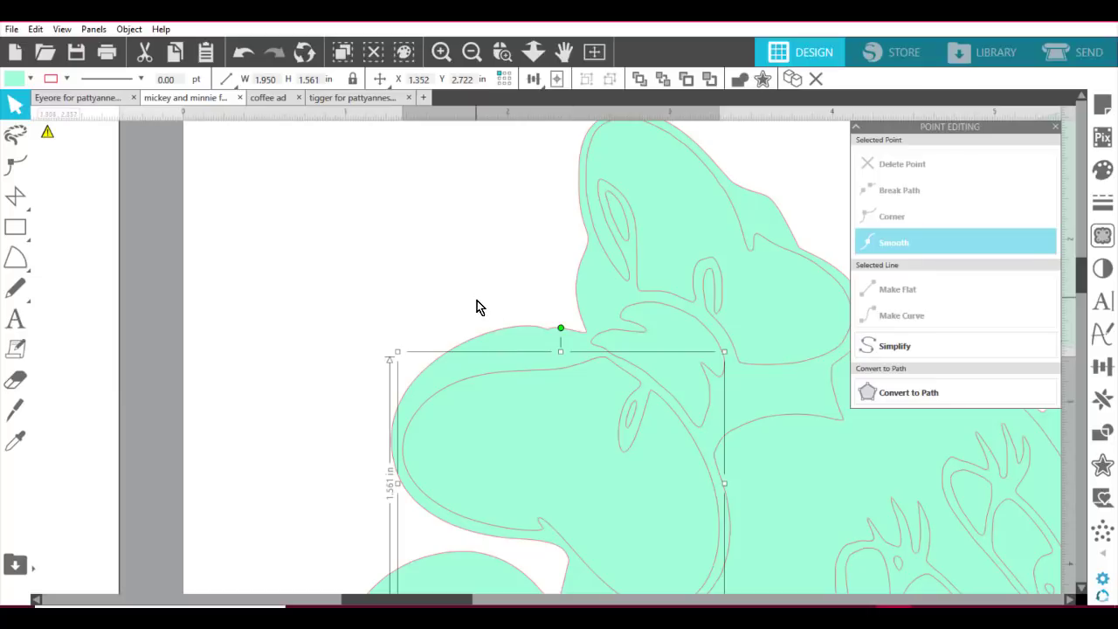
{"action": "scroll", "coordinate": [476, 306], "scroll_direction": "down", "scroll_amount": 3}
{"action": "scroll", "coordinate": [477, 307], "scroll_direction": "up", "scroll_amount": 1}
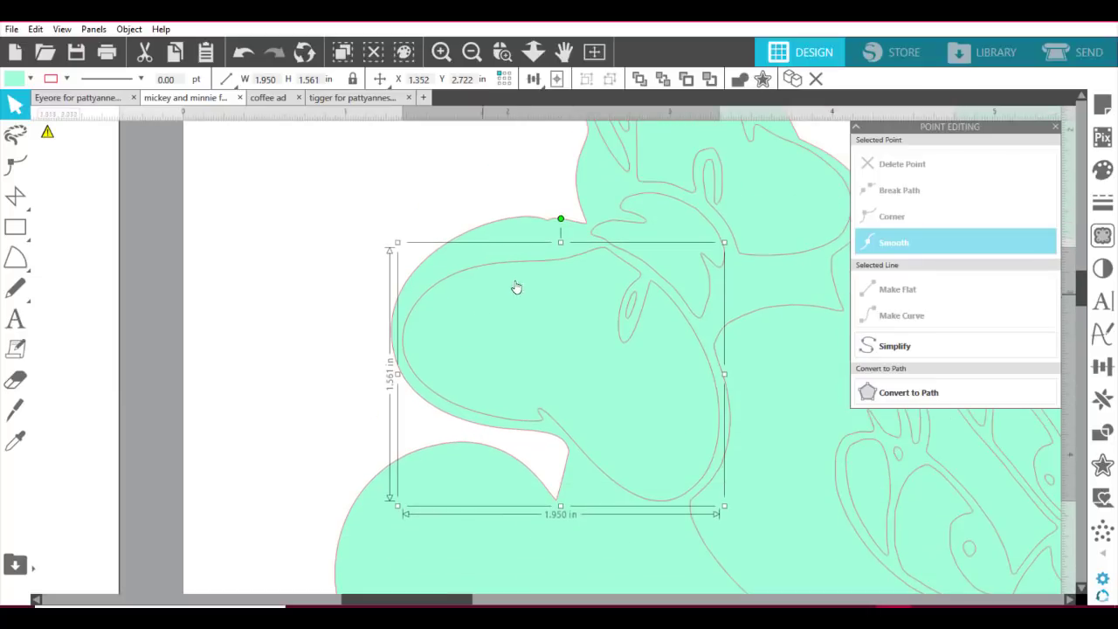
{"action": "left_click", "coordinate": [503, 265]}
{"action": "mouse_move", "coordinate": [503, 265]}
{"action": "left_mouse_down"}
{"action": "mouse_move", "coordinate": [481, 263]}
{"action": "mouse_move", "coordinate": [518, 268]}
{"action": "mouse_move", "coordinate": [505, 268]}
{"action": "left_mouse_up"}
{"action": "key", "text": "ctrl+z"}
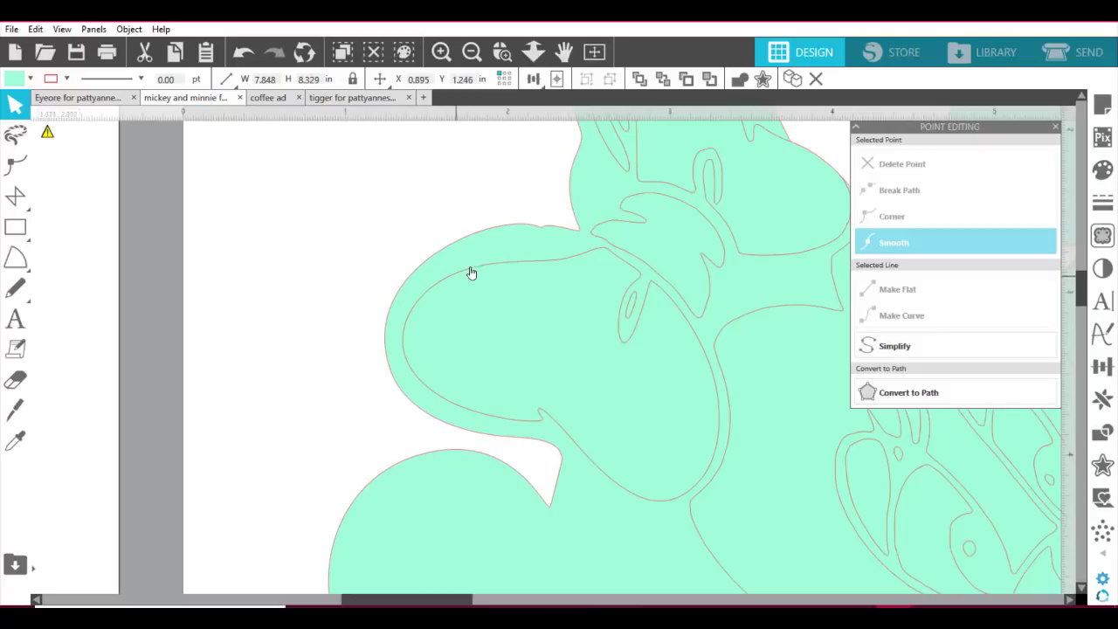
{"action": "key", "text": "ctrl+z"}
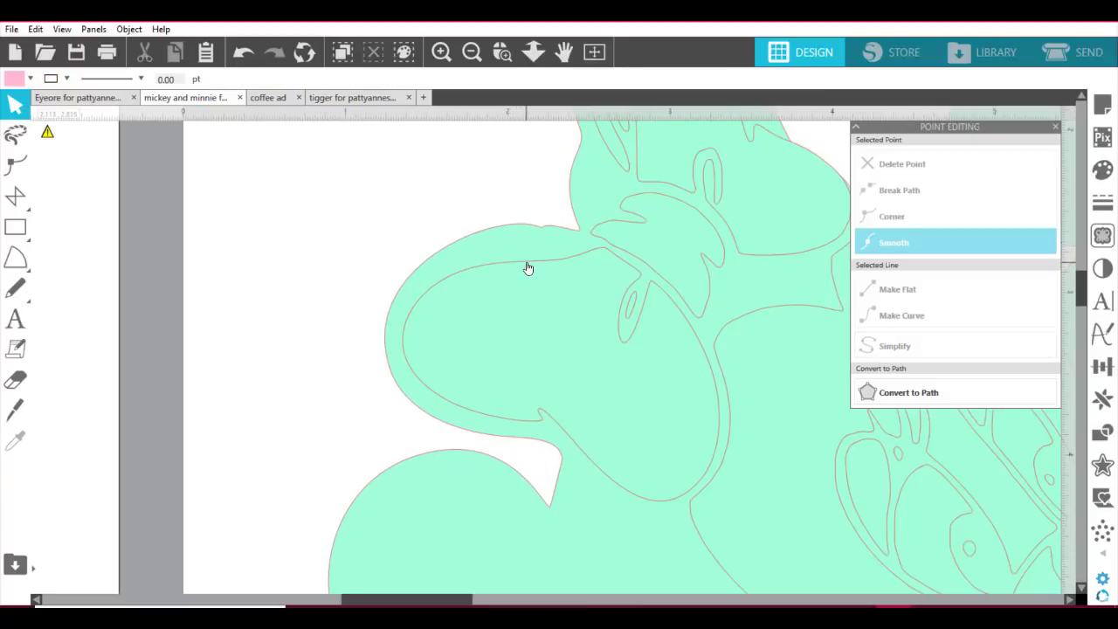
{"action": "left_click", "coordinate": [526, 263]}
{"action": "left_click", "coordinate": [30, 78]}
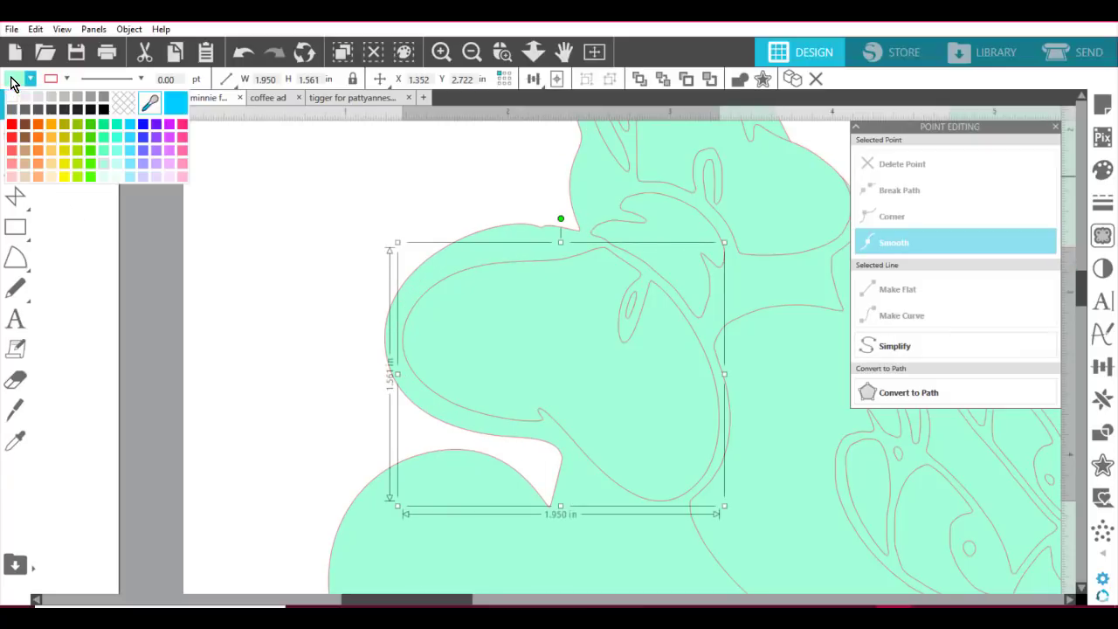
{"action": "left_click", "coordinate": [181, 124]}
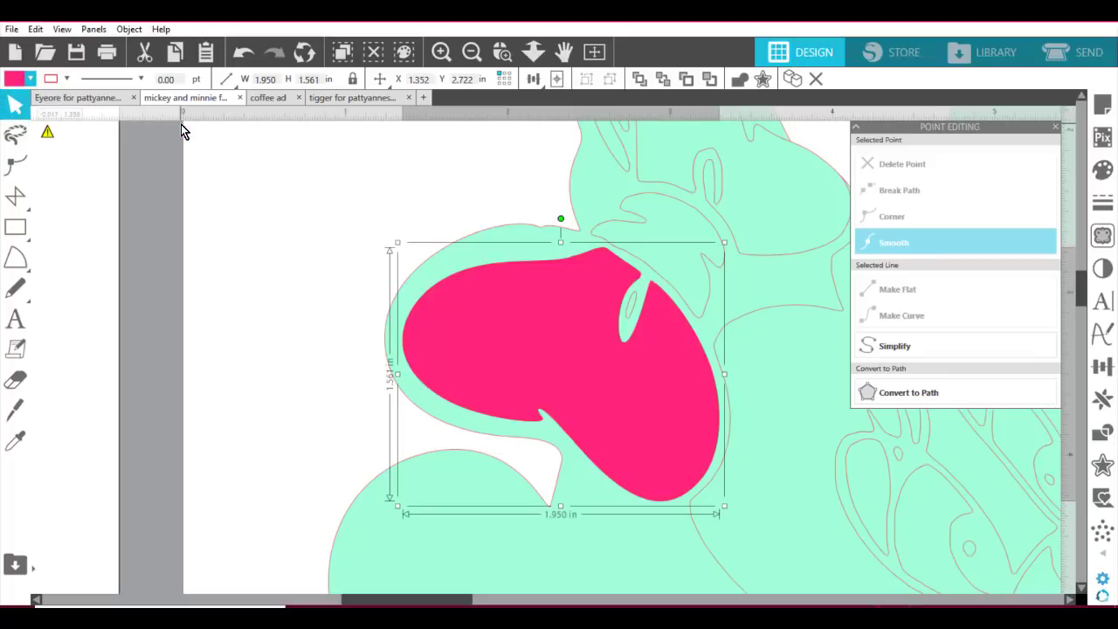
{"action": "left_click", "coordinate": [295, 298]}
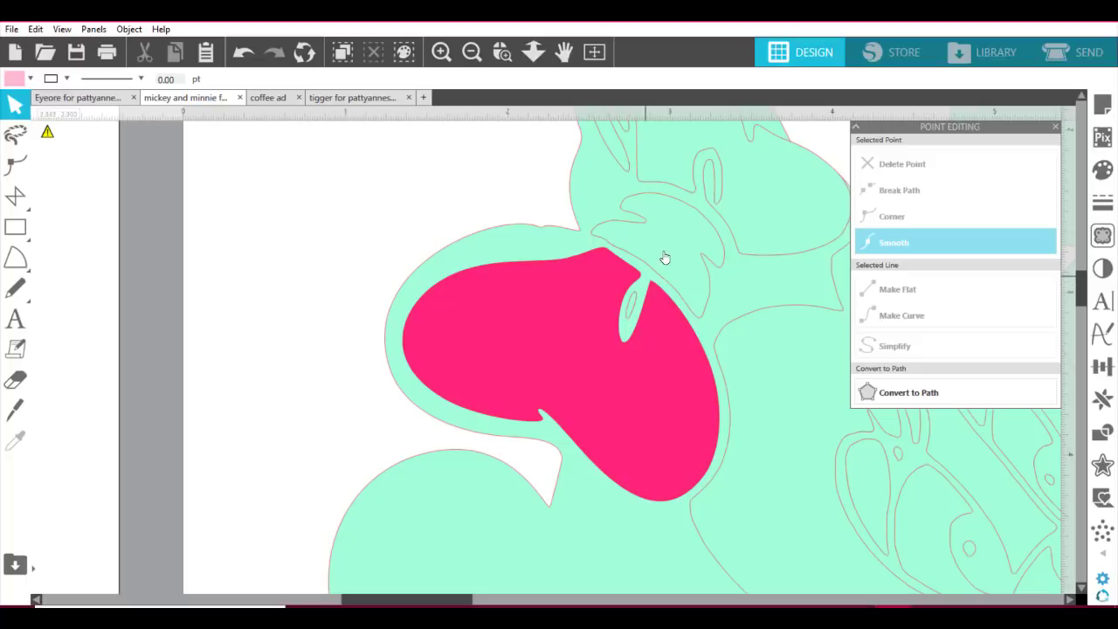
Step: Fill the knot and the upper loop of Minnie's bow with the same hot pink
{"action": "left_click", "coordinate": [653, 200]}
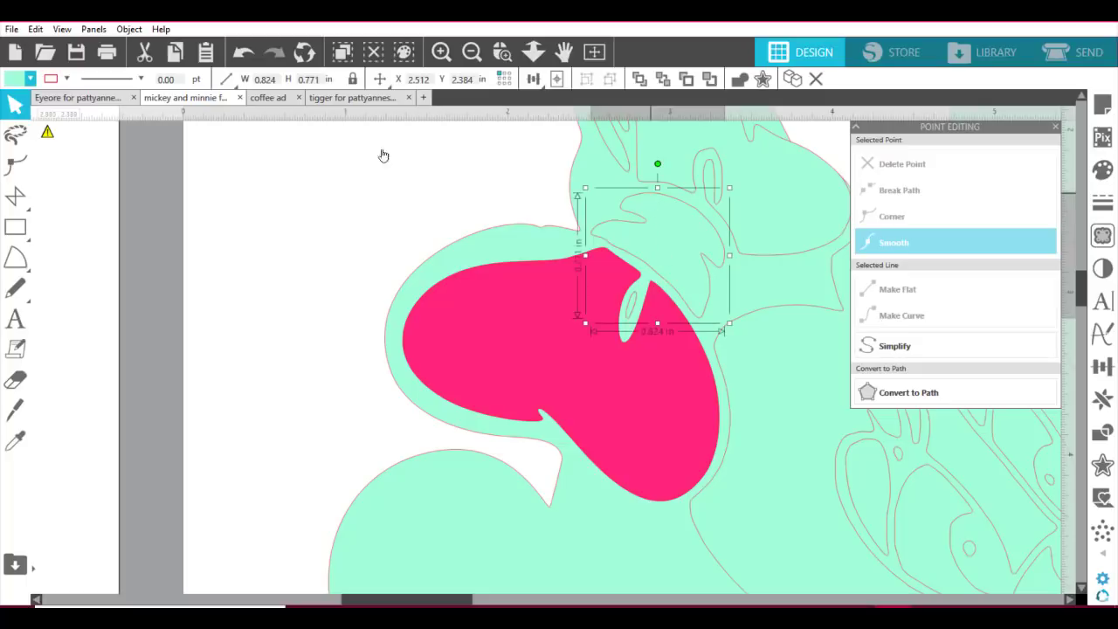
{"action": "left_click", "coordinate": [16, 79]}
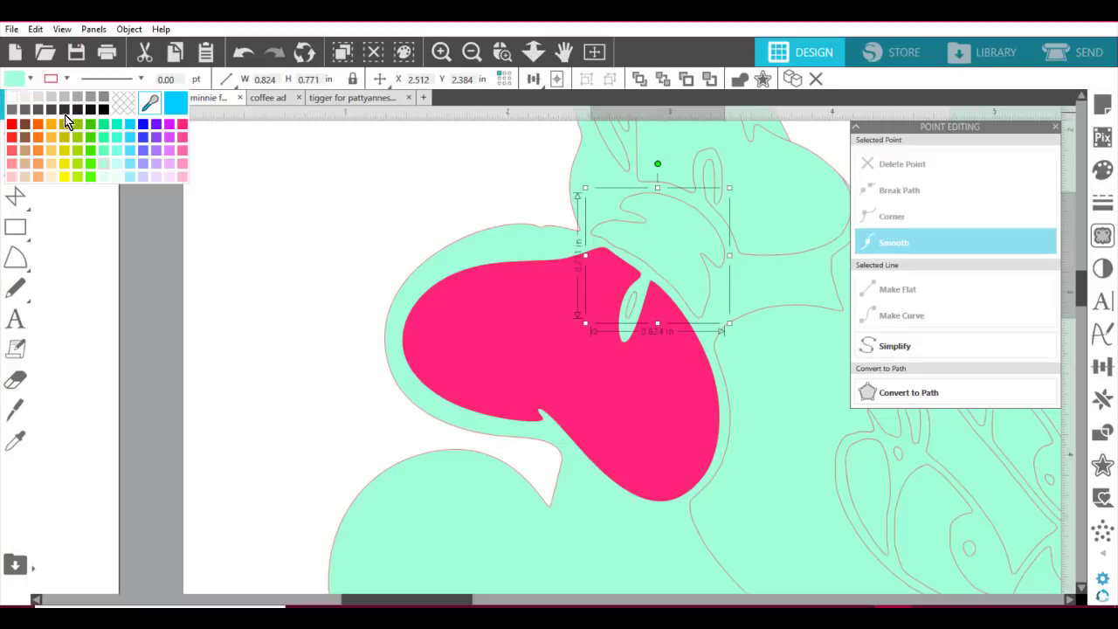
{"action": "left_click", "coordinate": [183, 128]}
{"action": "left_click", "coordinate": [688, 145]}
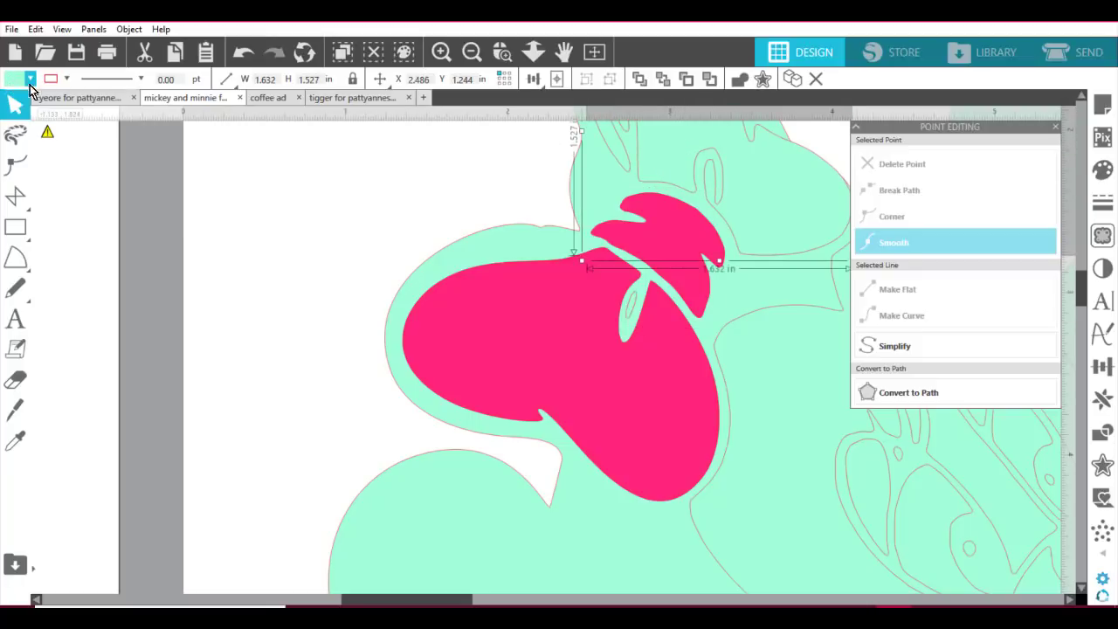
{"action": "left_click", "coordinate": [32, 78]}
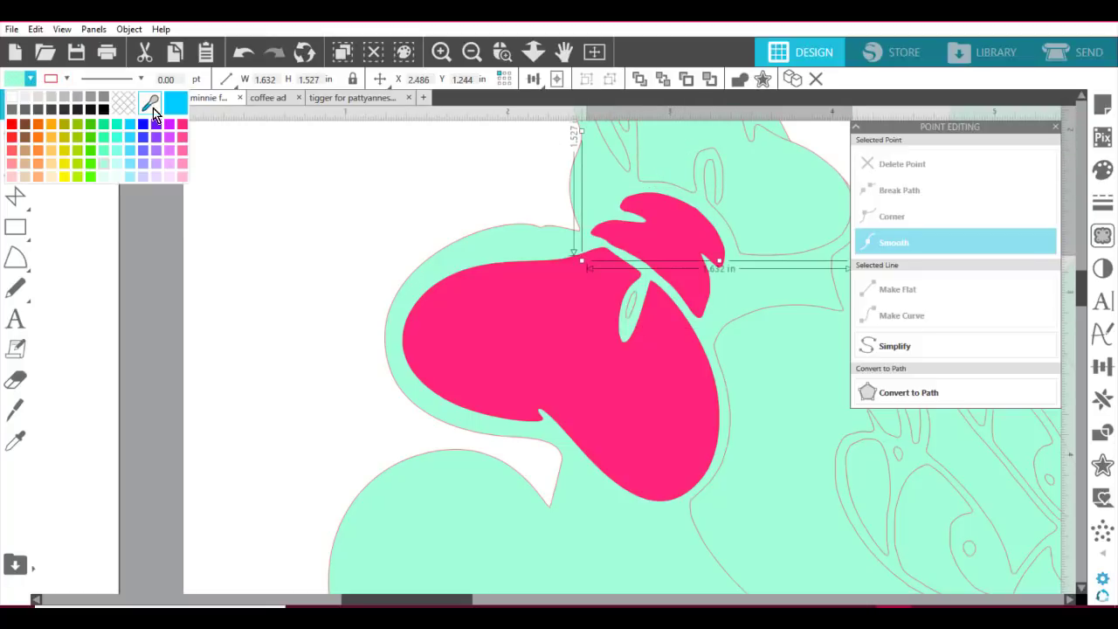
{"action": "left_click", "coordinate": [181, 123]}
{"action": "scroll", "coordinate": [248, 236], "scroll_direction": "up", "scroll_amount": 3}
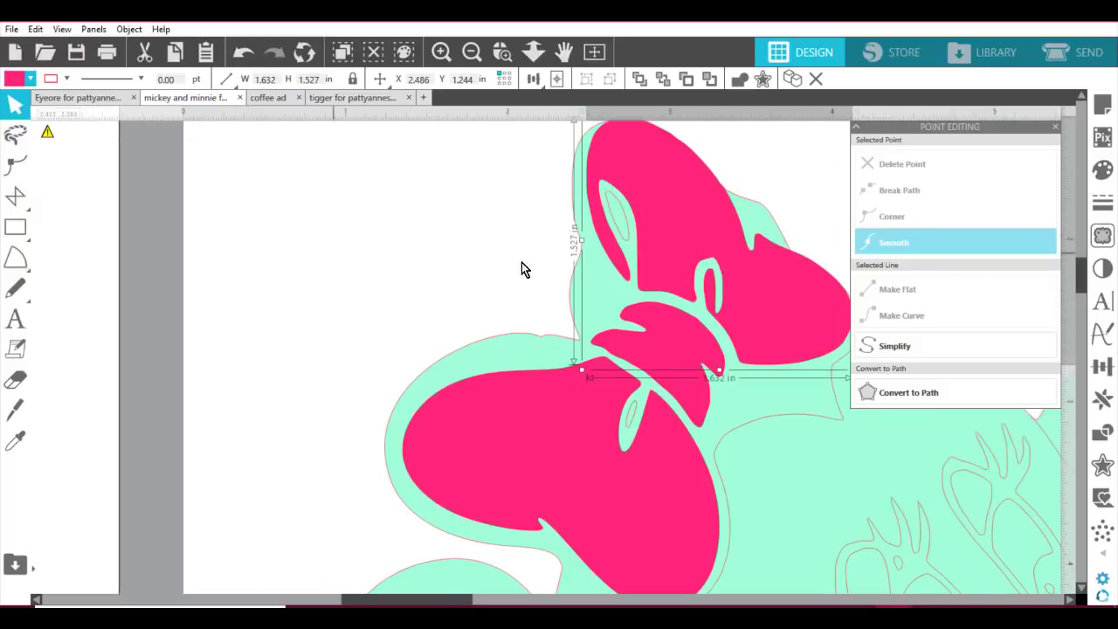
Step: Fill the small narrow oval inside the bow's upper loop with hot pink
{"action": "left_click", "coordinate": [622, 218]}
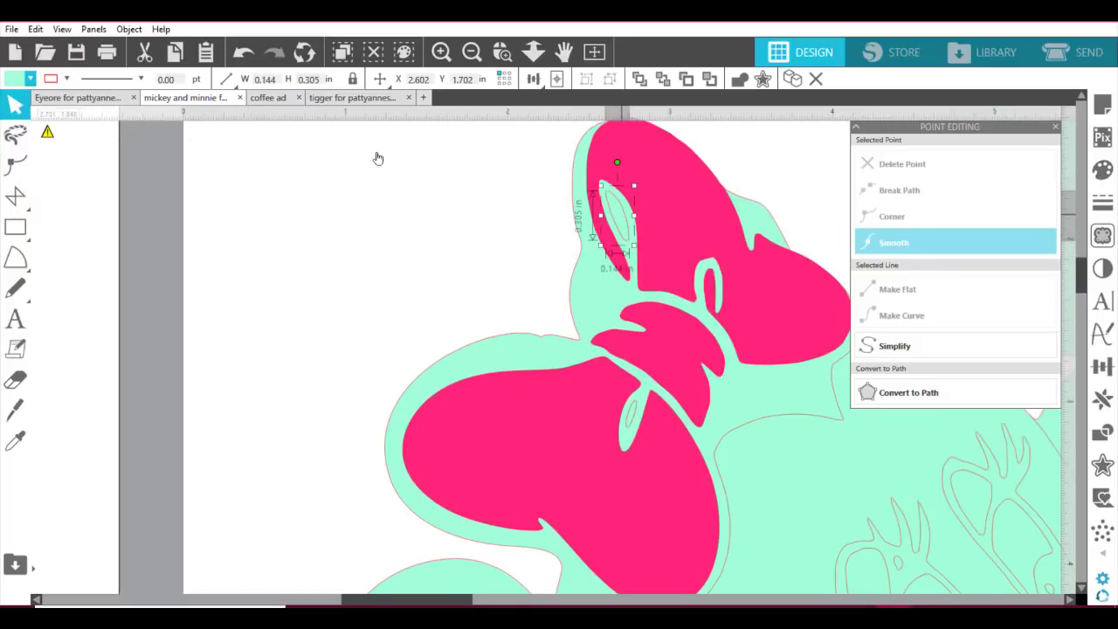
{"action": "left_click", "coordinate": [30, 79]}
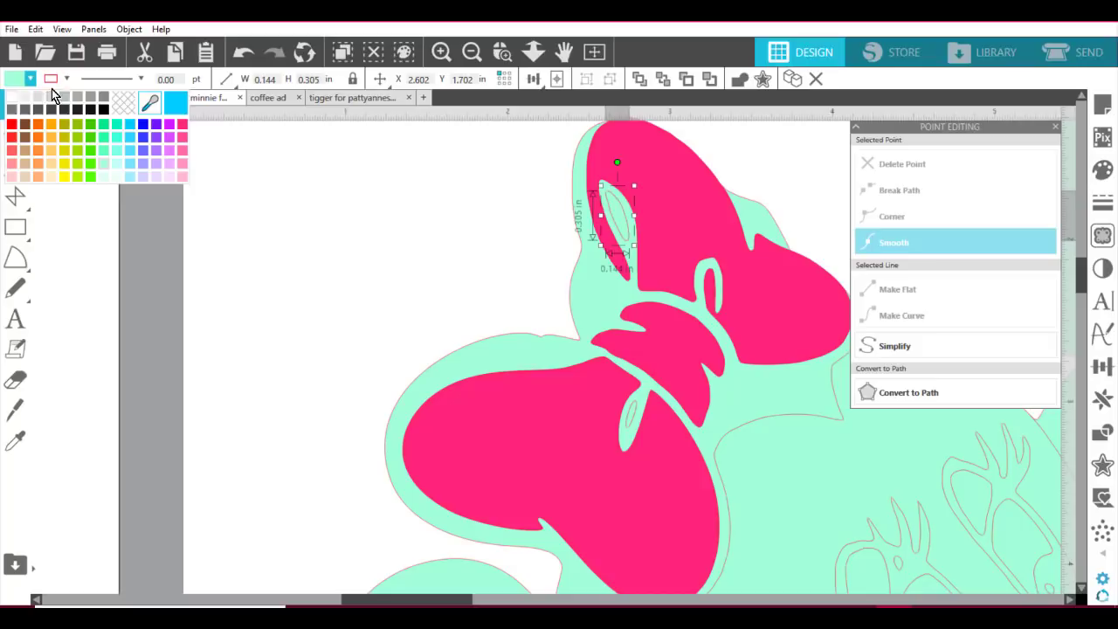
{"action": "left_click", "coordinate": [180, 126]}
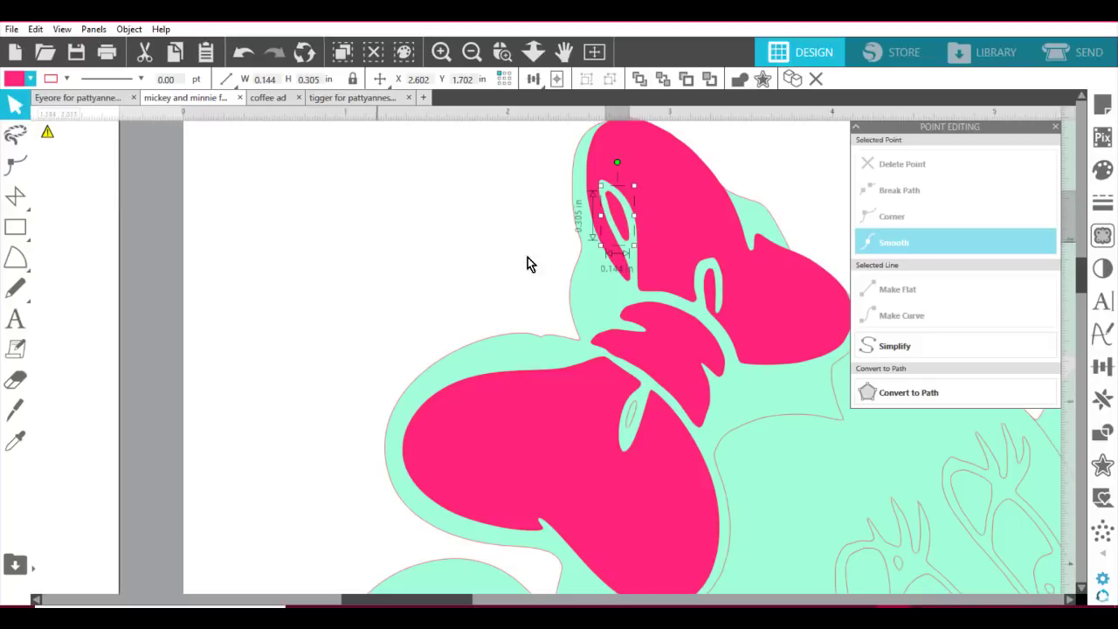
Step: Edit the main outline's points and break the path at the inner tip of the foot's left stub
{"action": "left_click", "coordinate": [593, 53]}
{"action": "left_click", "coordinate": [700, 234]}
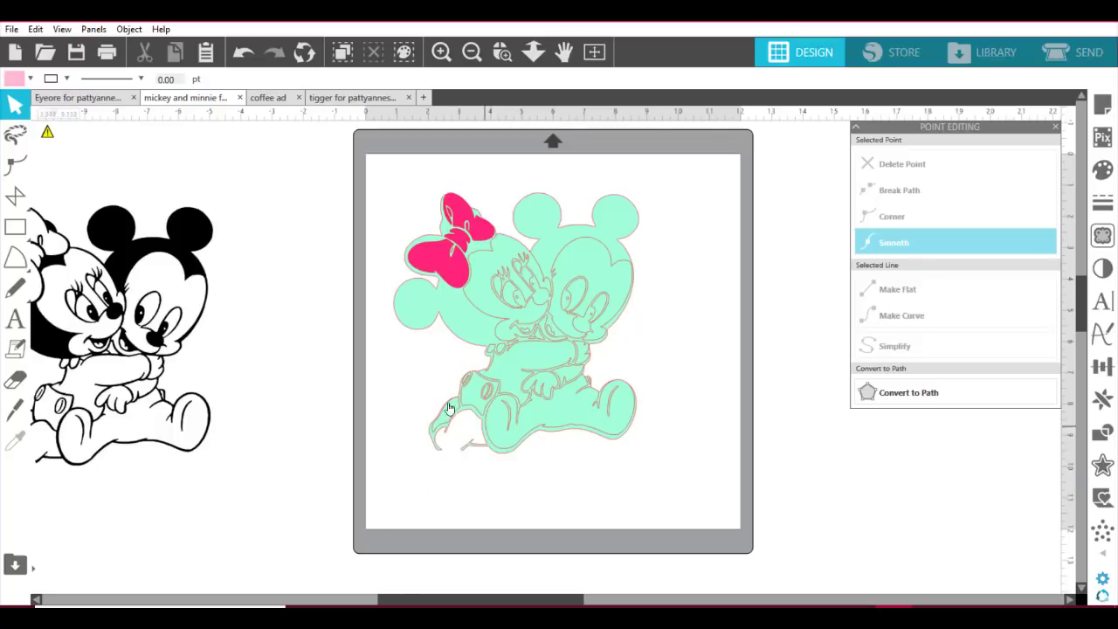
{"action": "left_click", "coordinate": [502, 52]}
{"action": "left_click_drag", "start_coordinate": [393, 426], "coordinate": [605, 472]}
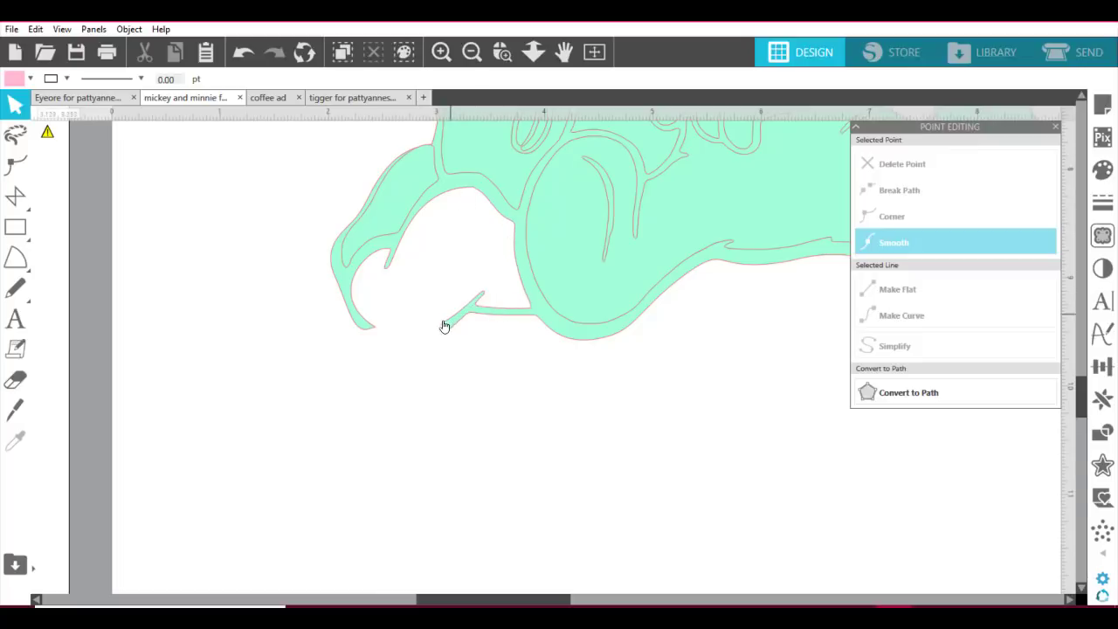
{"action": "double_click", "coordinate": [374, 332]}
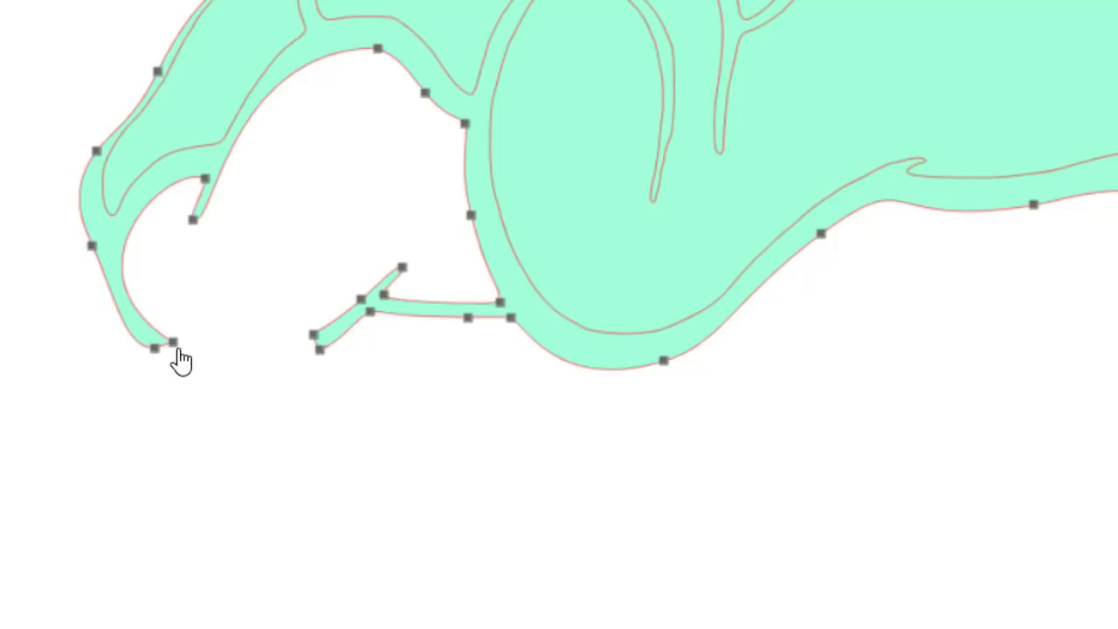
{"action": "right_click", "coordinate": [180, 347]}
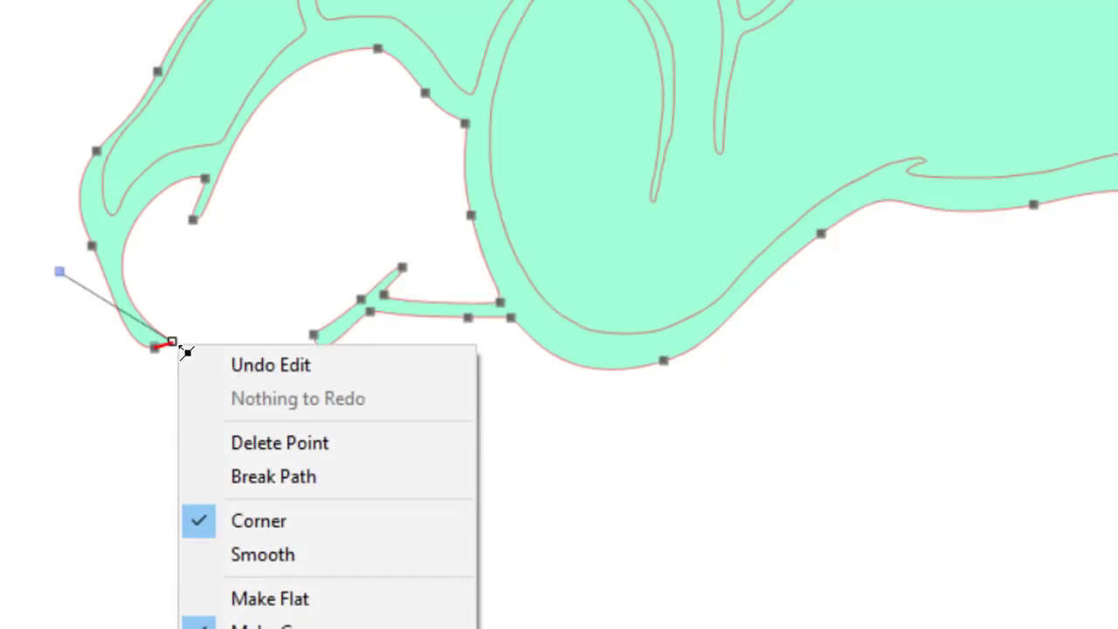
{"action": "left_click", "coordinate": [259, 480]}
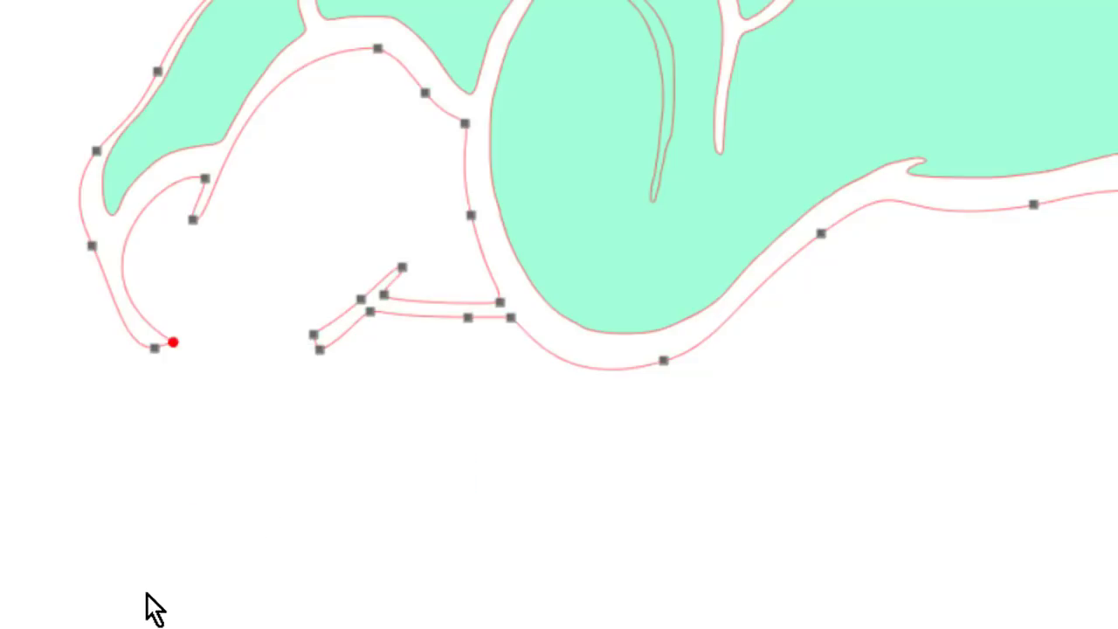
Step: Move the detached inner end point of the foot's left stub up and inward, away from the outer outline's end point
{"action": "left_click", "coordinate": [178, 344]}
{"action": "left_click_drag", "start_coordinate": [178, 343], "coordinate": [215, 321]}
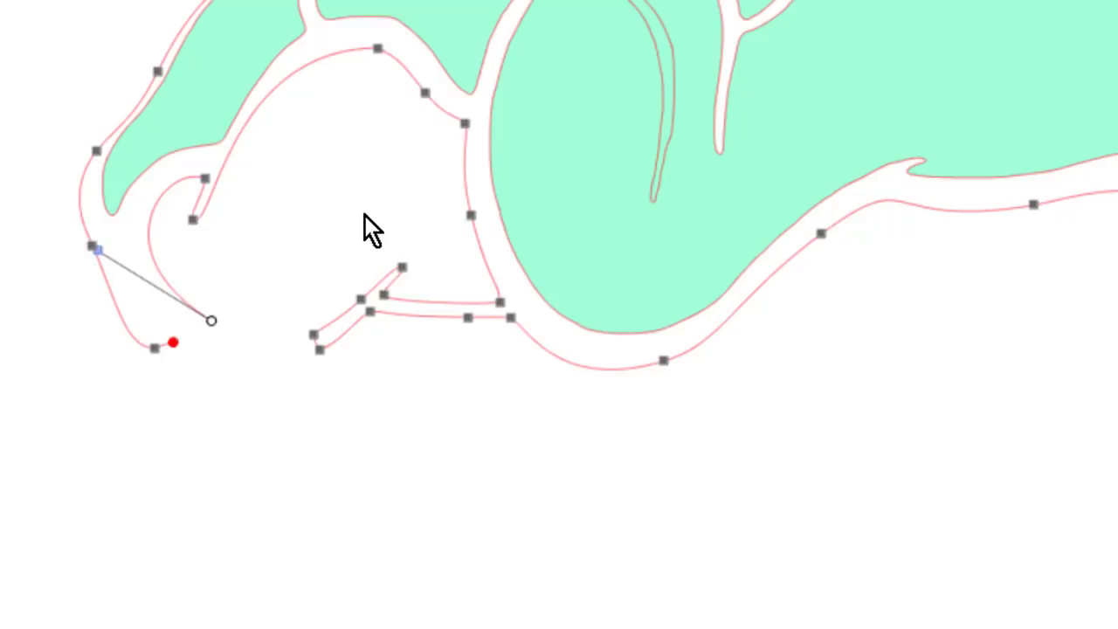
{"action": "left_click", "coordinate": [390, 431]}
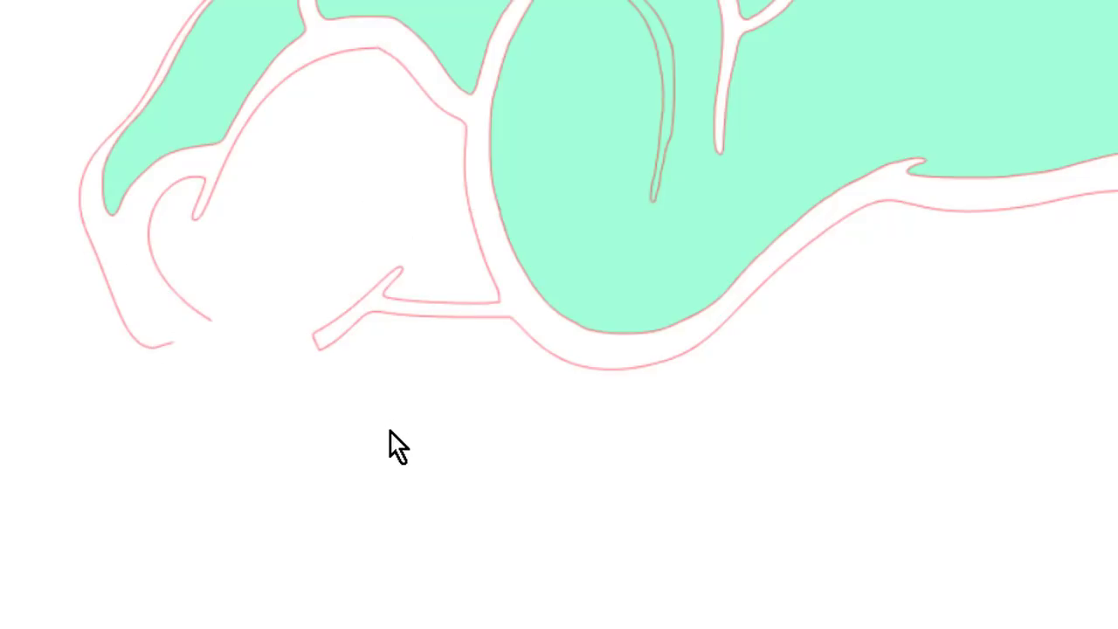
Step: Break the outline's path at the tip of the foot's right stub and pull the upper and lower end points apart
{"action": "left_click", "coordinate": [316, 337]}
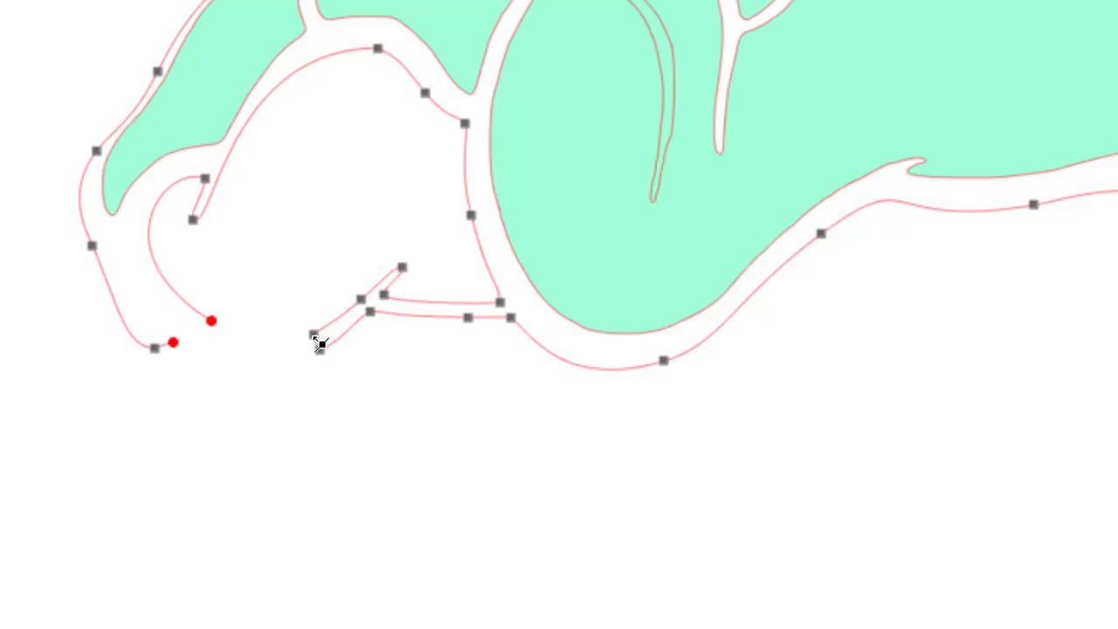
{"action": "right_click", "coordinate": [319, 344]}
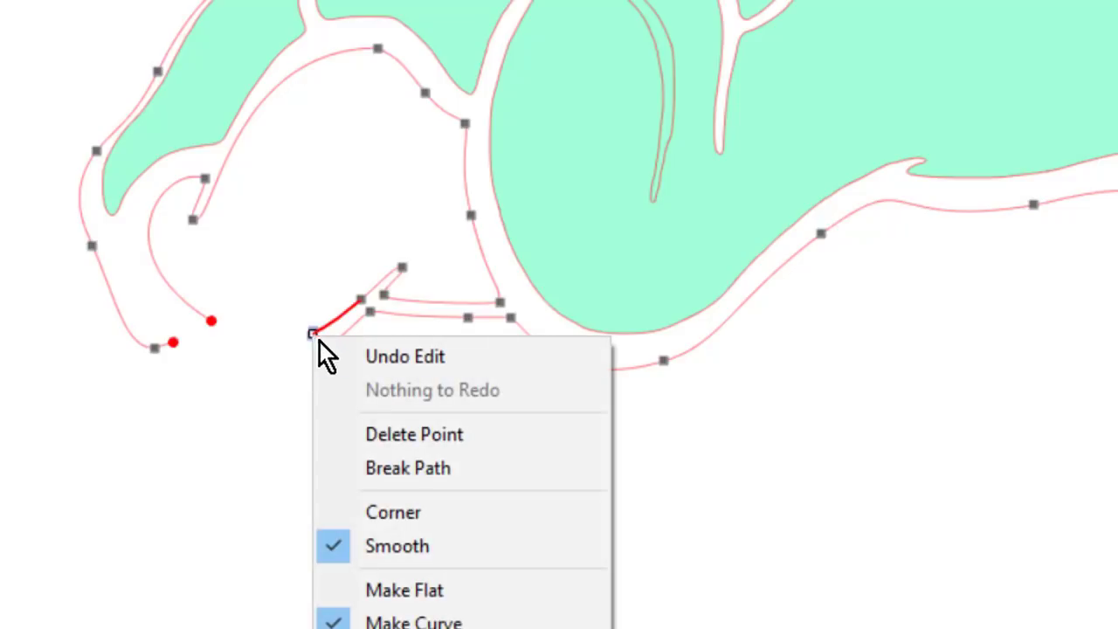
{"action": "left_click", "coordinate": [401, 465]}
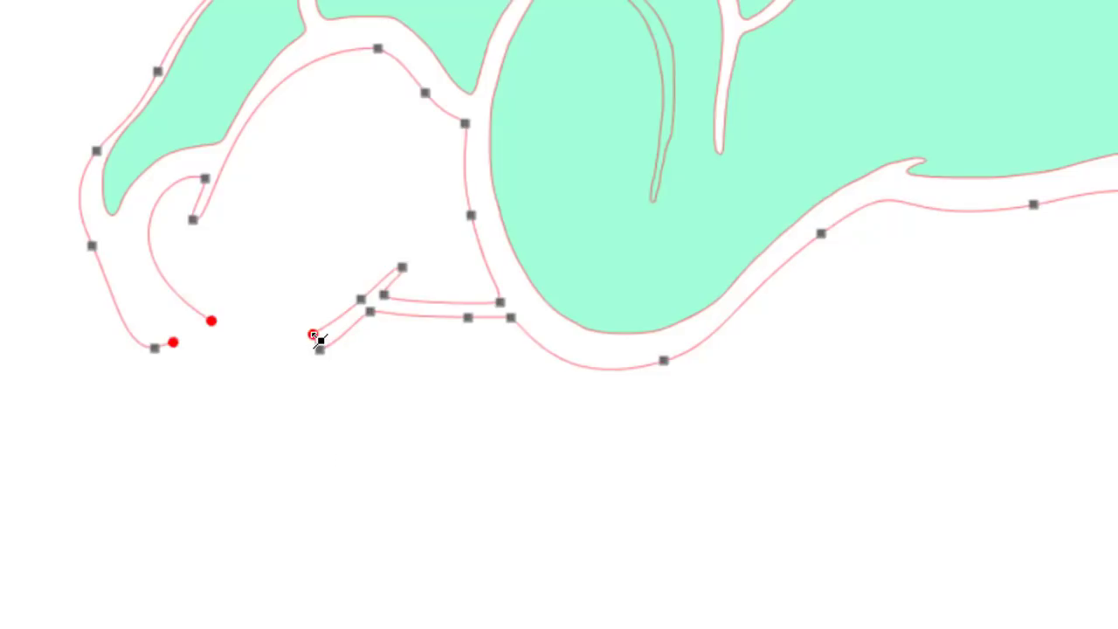
{"action": "left_click_drag", "start_coordinate": [296, 324], "coordinate": [275, 287]}
{"action": "left_click_drag", "start_coordinate": [317, 348], "coordinate": [254, 386]}
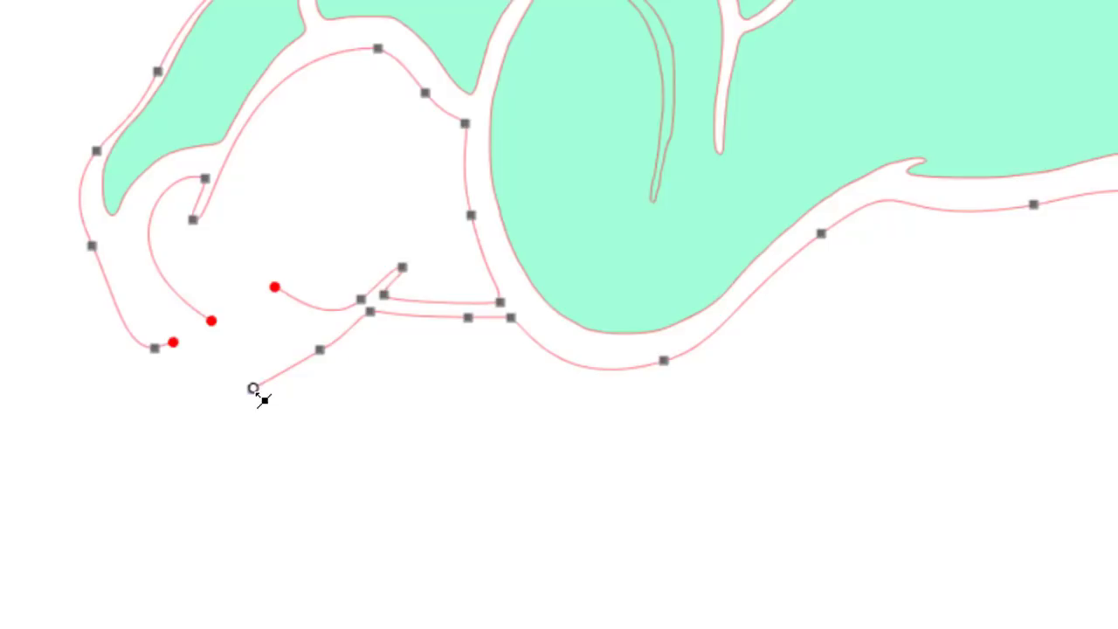
Step: Try joining the right stub's lower end point to the inner arc's end point, and undo that join
{"action": "left_click_drag", "start_coordinate": [255, 391], "coordinate": [226, 337]}
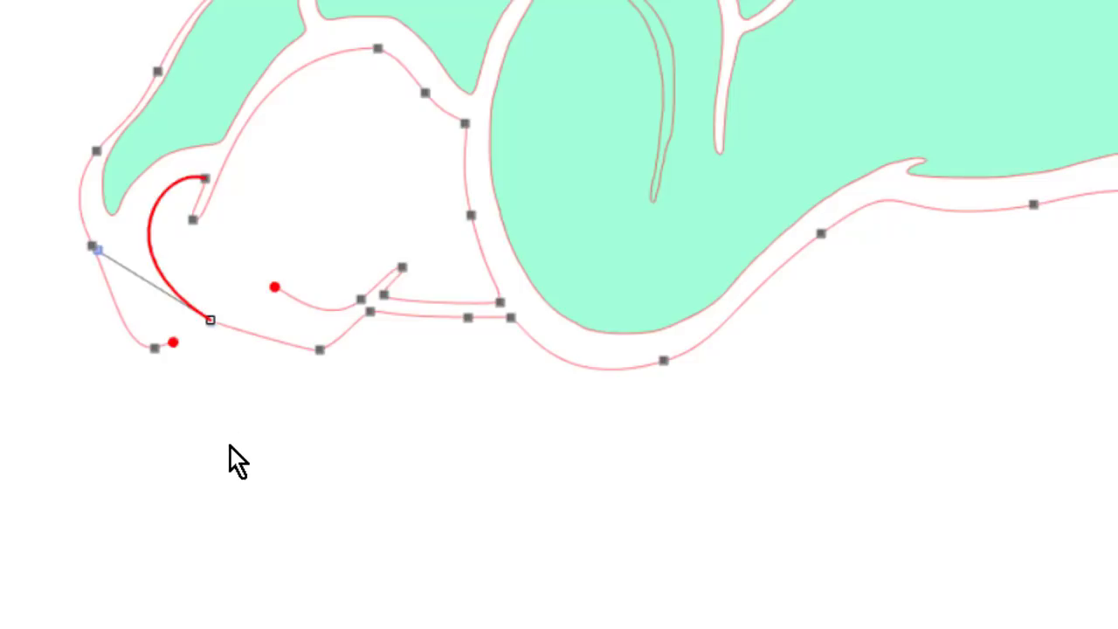
{"action": "key", "text": "Return"}
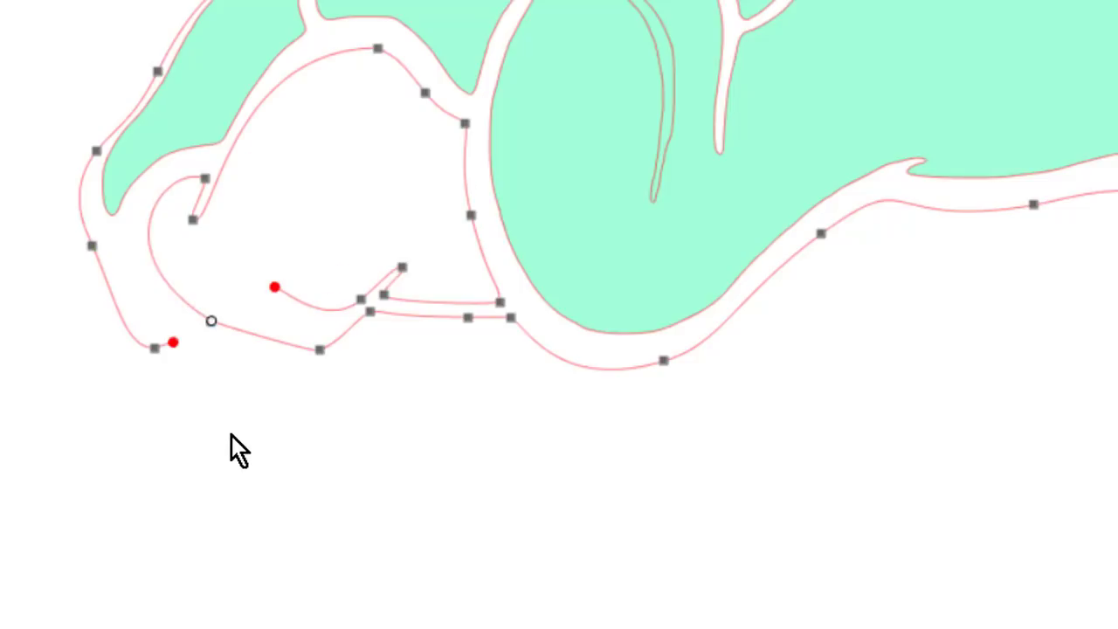
{"action": "key", "text": "ctrl+z"}
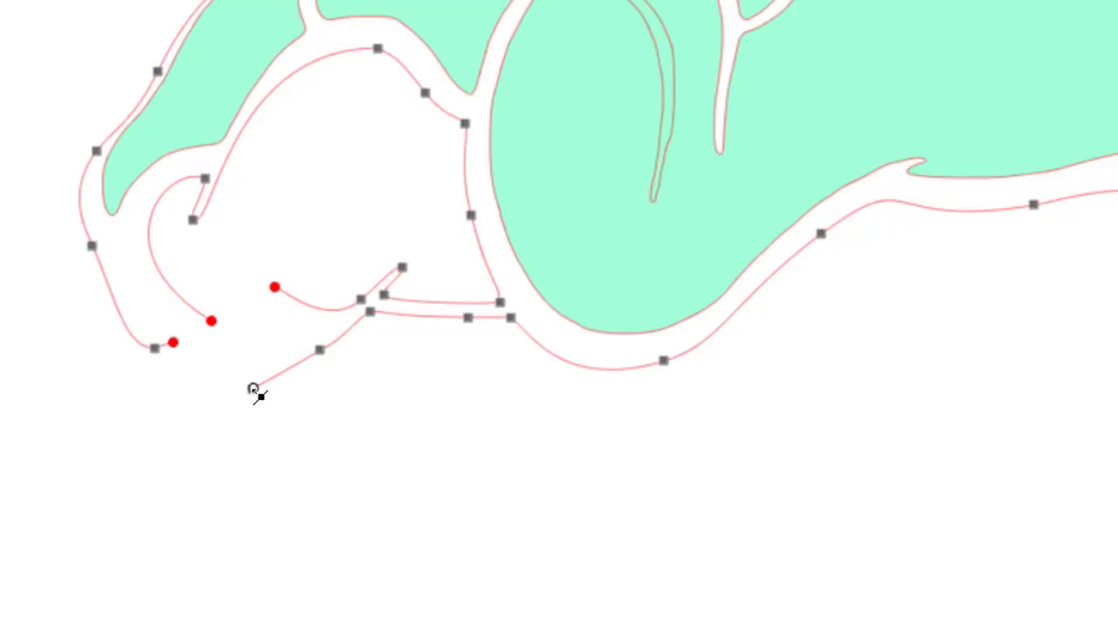
Step: Join the right stub's lower end to the outer outline's end and its upper end to the inner arc's end, closing the foot
{"action": "left_click_drag", "start_coordinate": [254, 389], "coordinate": [186, 352]}
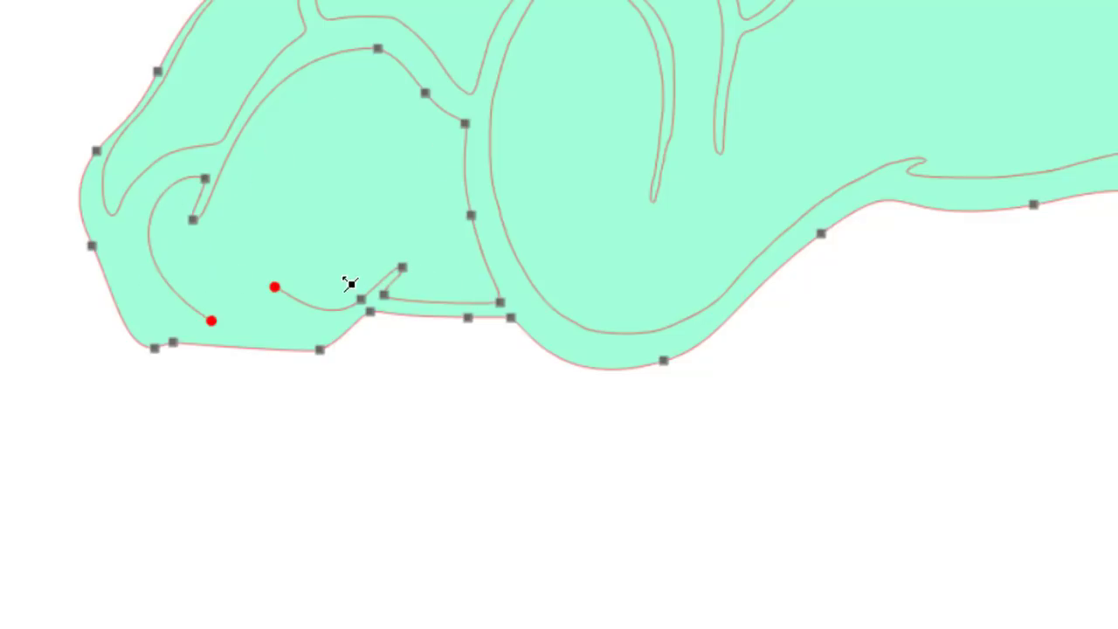
{"action": "left_click", "coordinate": [275, 288]}
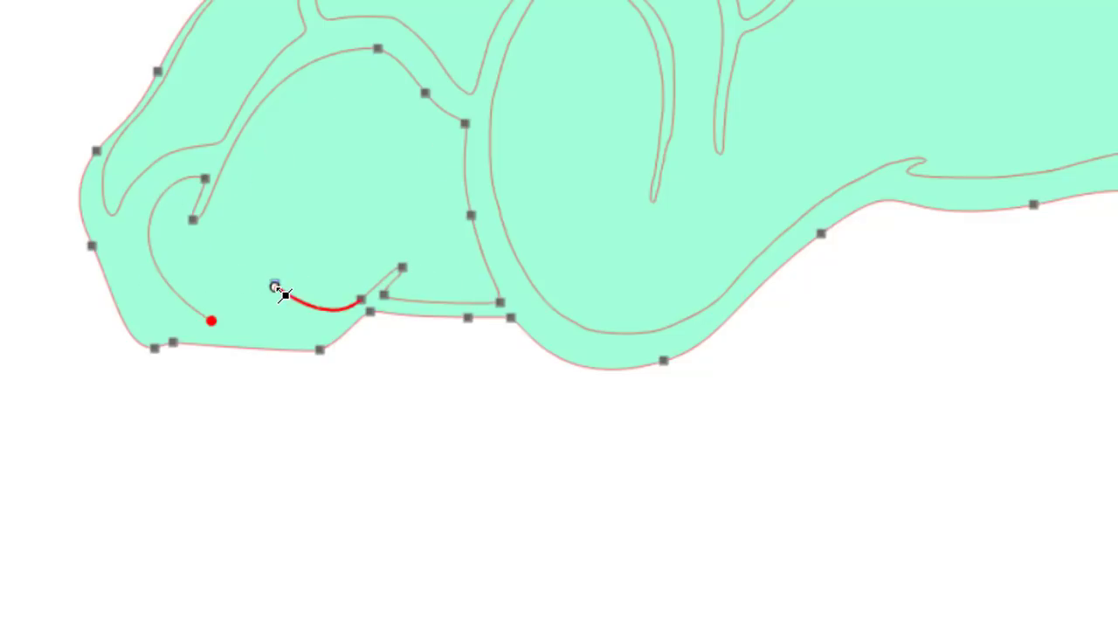
{"action": "left_click_drag", "start_coordinate": [262, 299], "coordinate": [224, 309]}
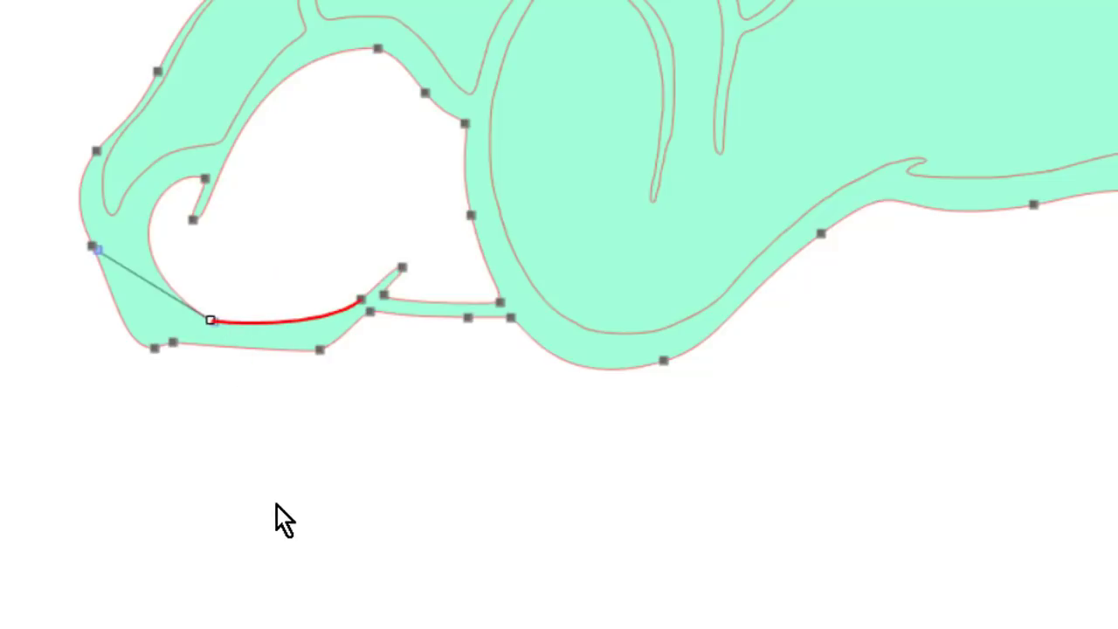
{"action": "left_click", "coordinate": [334, 523]}
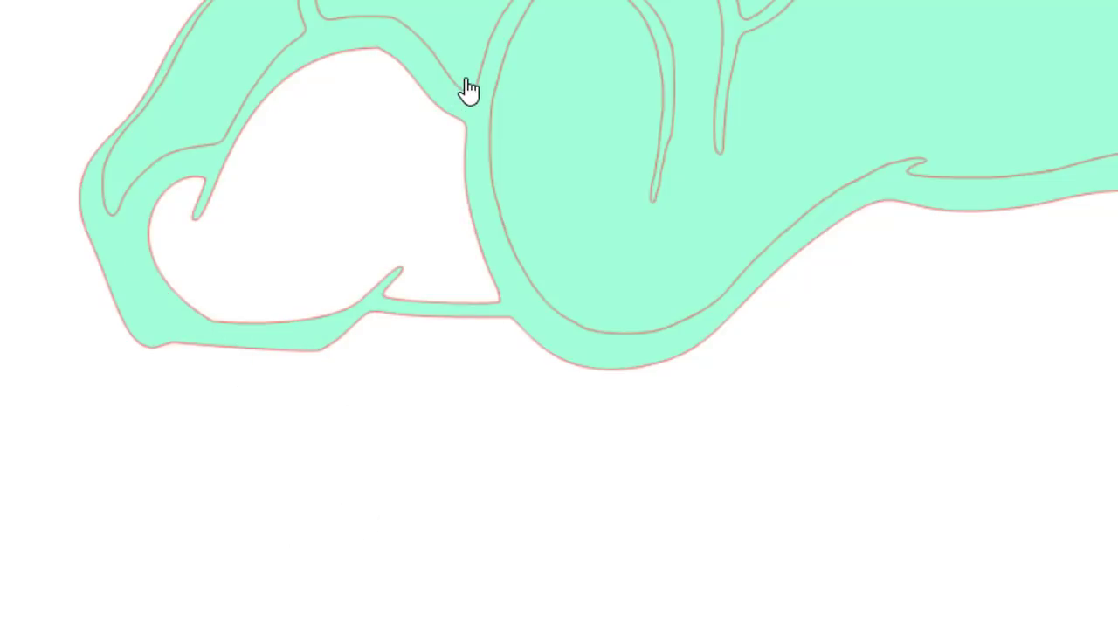
{"action": "left_click", "coordinate": [434, 109]}
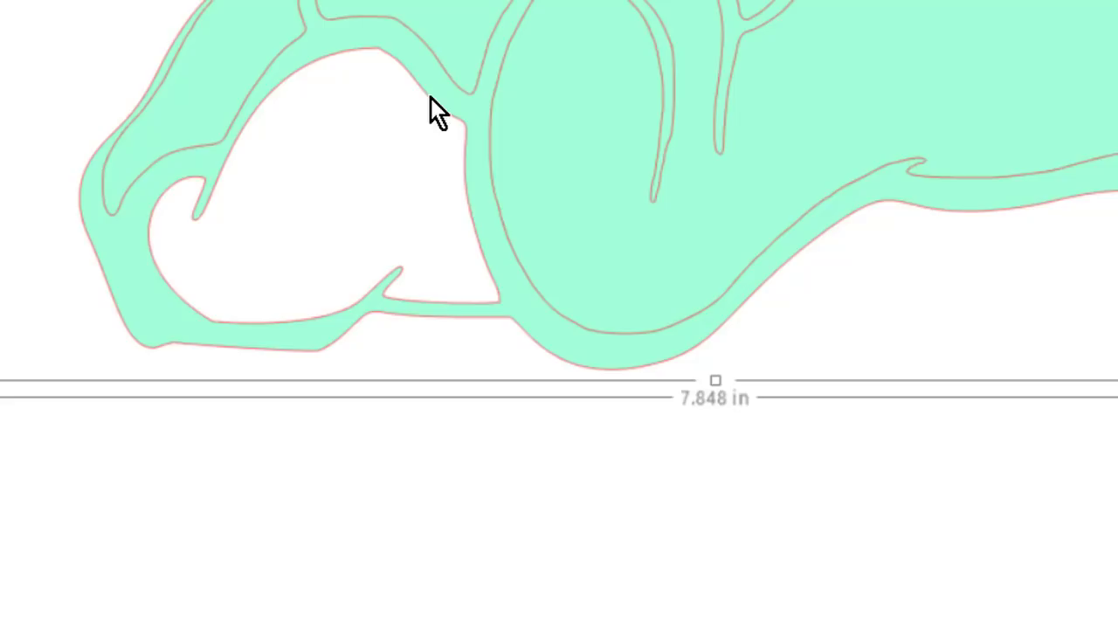
{"action": "double_click", "coordinate": [430, 100]}
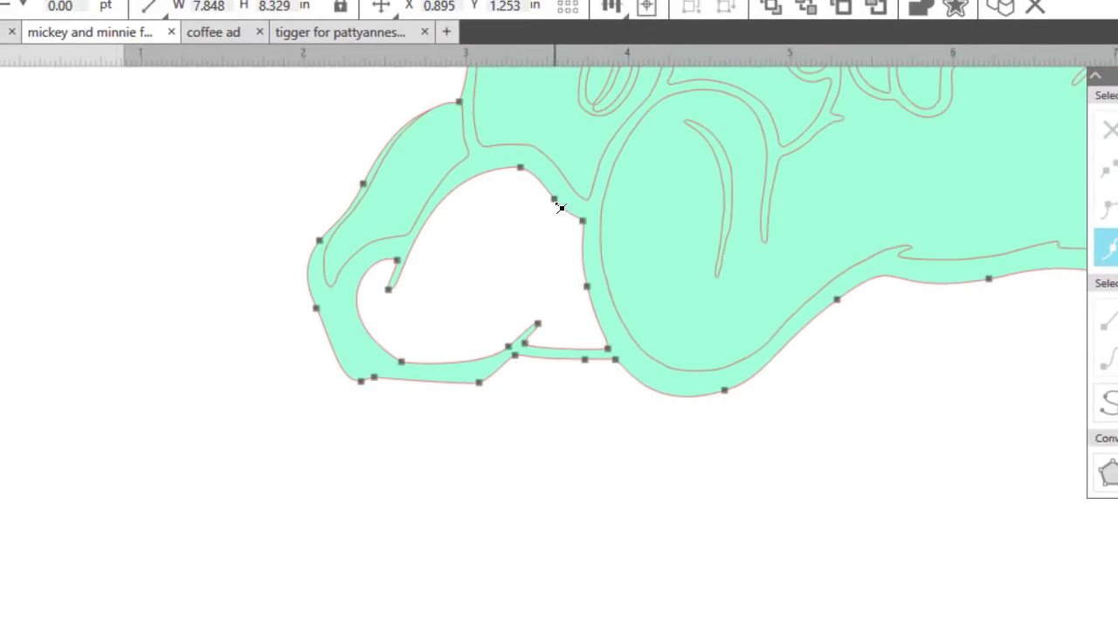
{"action": "left_click", "coordinate": [558, 204]}
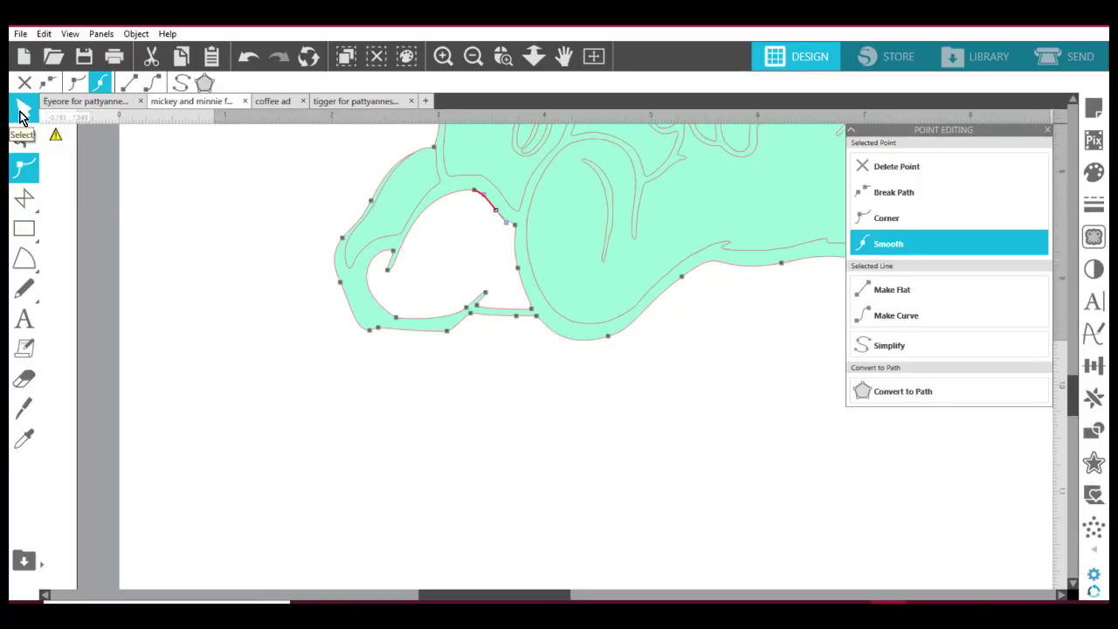
Step: Release the compound path of the mint-green outline to separate its inner shapes
{"action": "left_click", "coordinate": [467, 269]}
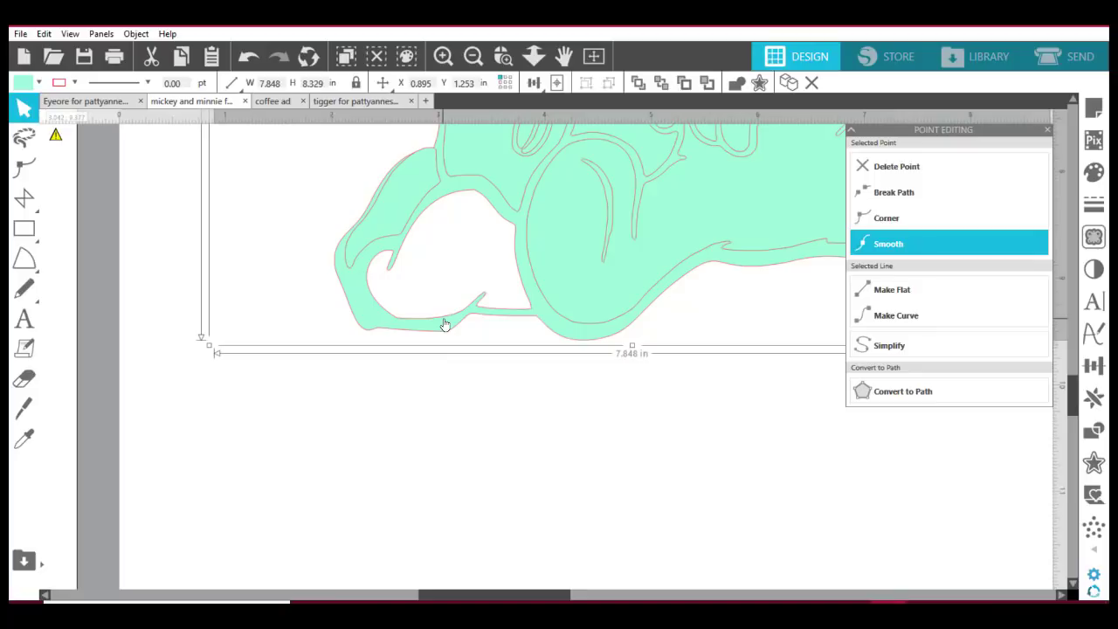
{"action": "left_click", "coordinate": [136, 35]}
{"action": "left_click", "coordinate": [203, 218]}
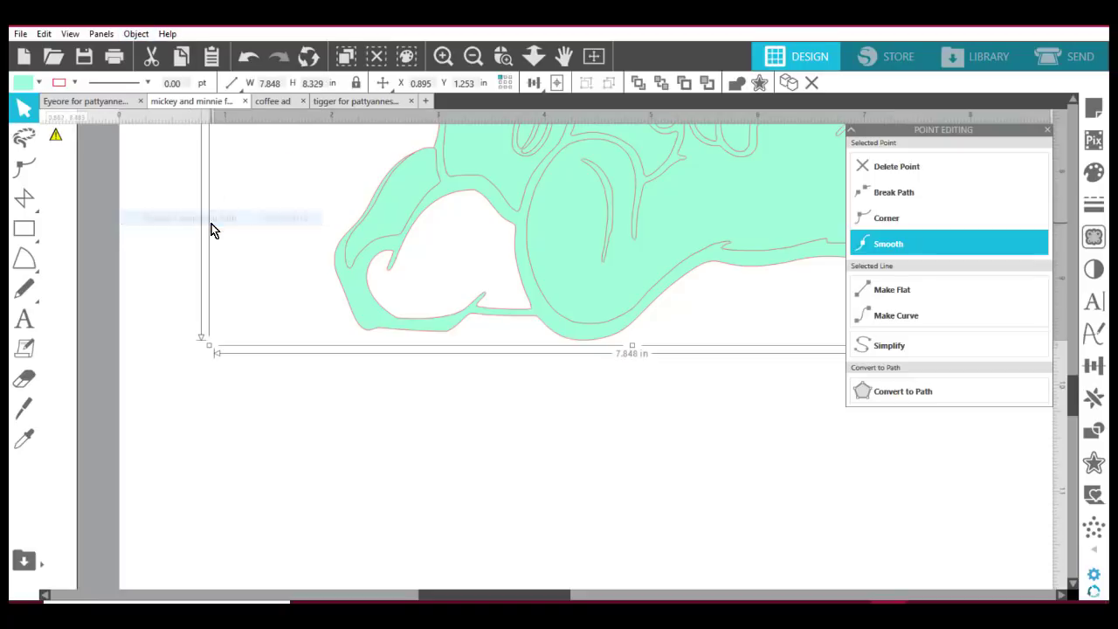
{"action": "left_click", "coordinate": [349, 391]}
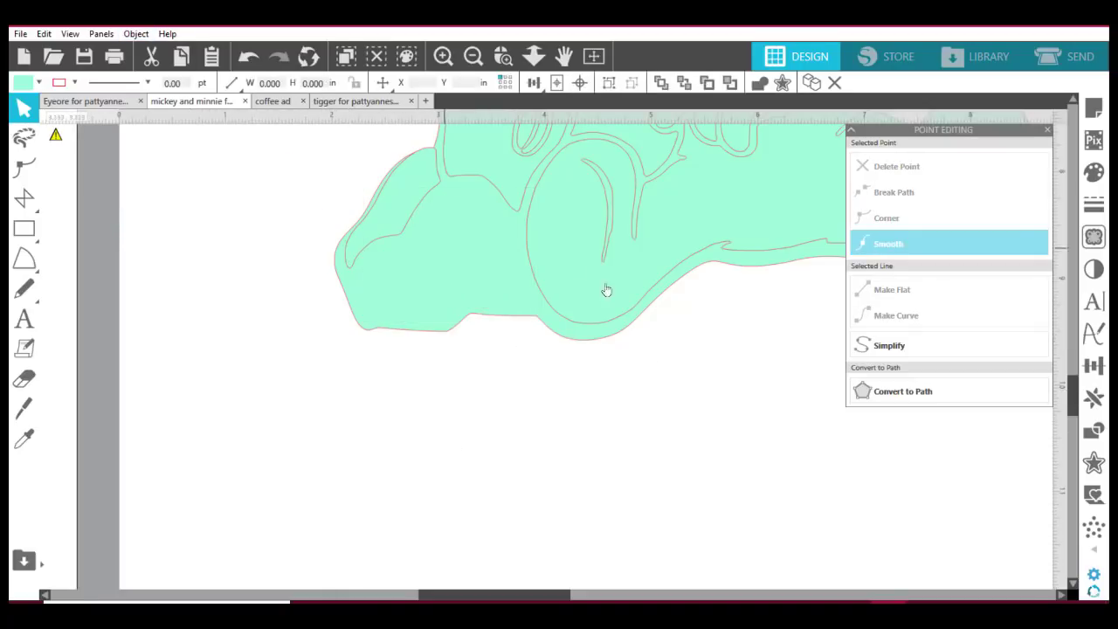
{"action": "left_click", "coordinate": [721, 469]}
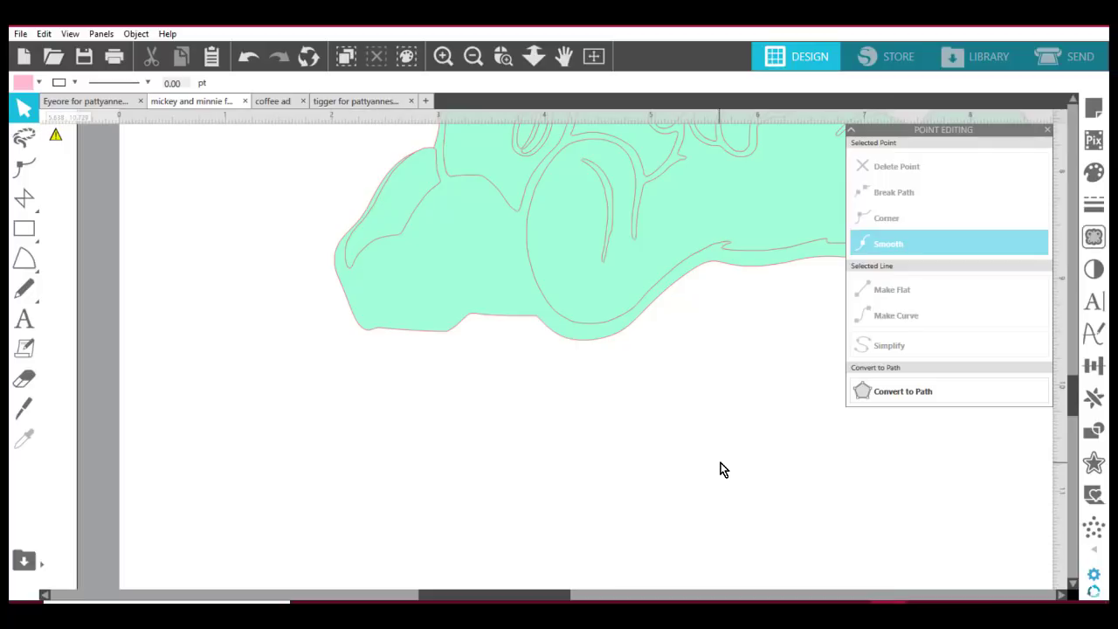
Step: Send the large outer silhouette to the back, behind the separated inner shapes
{"action": "right_click", "coordinate": [444, 326]}
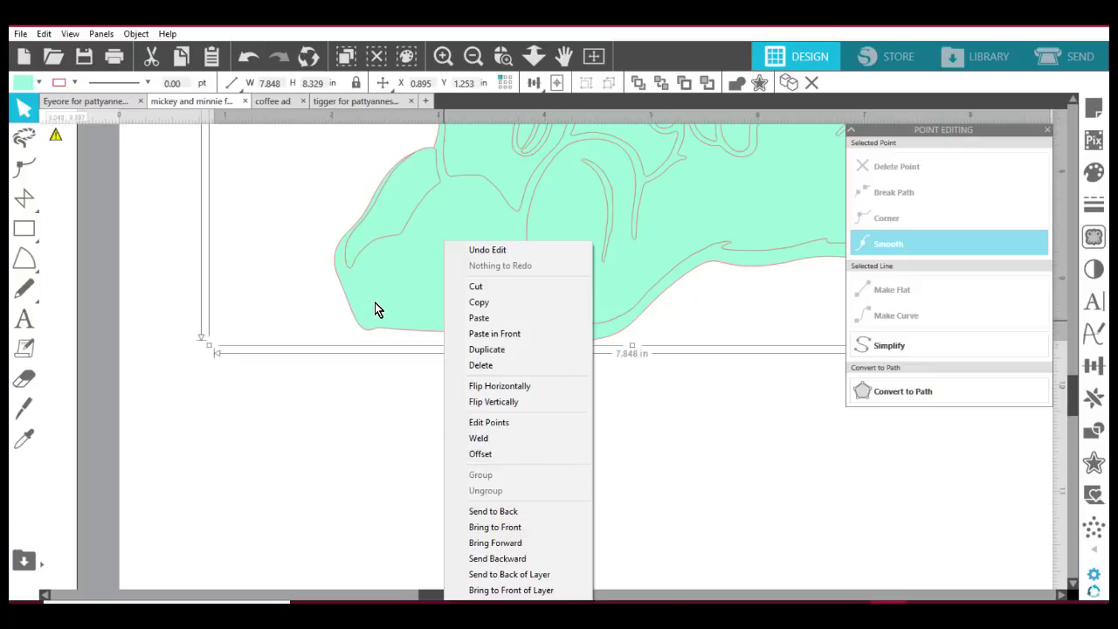
{"action": "left_click", "coordinate": [524, 513]}
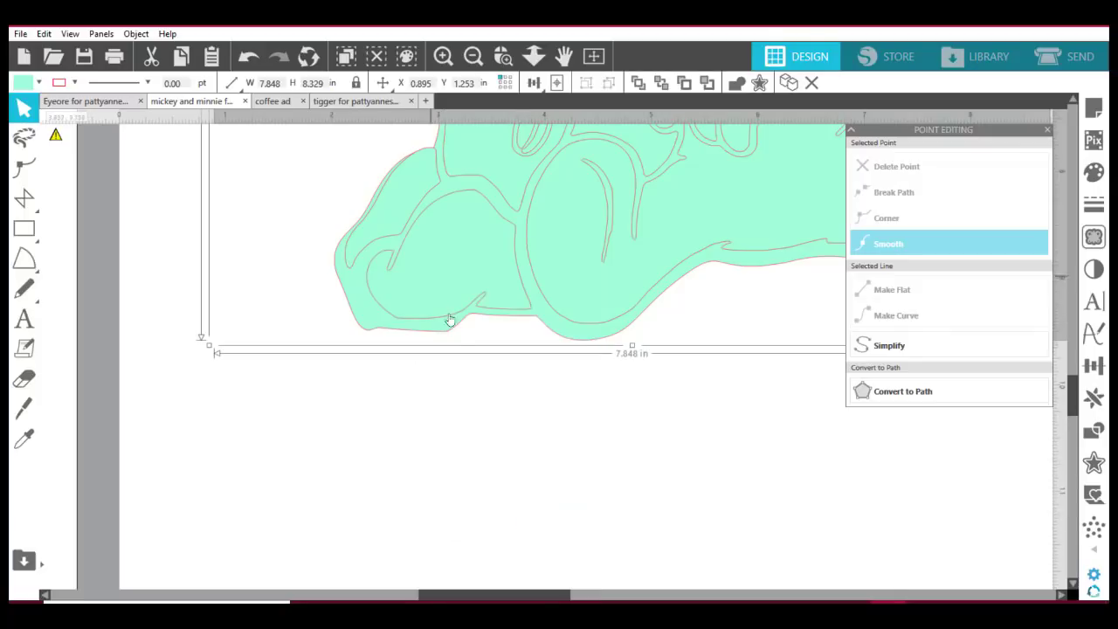
{"action": "left_click", "coordinate": [434, 393]}
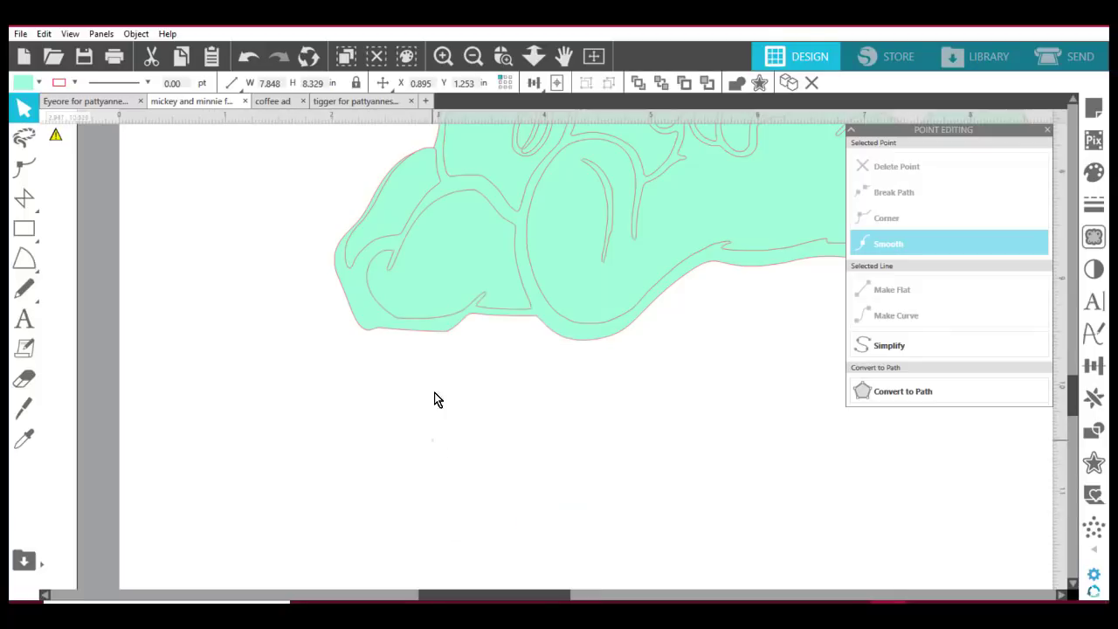
Step: Fill the inner shape of the newly closed left foot with purple
{"action": "left_click", "coordinate": [449, 202]}
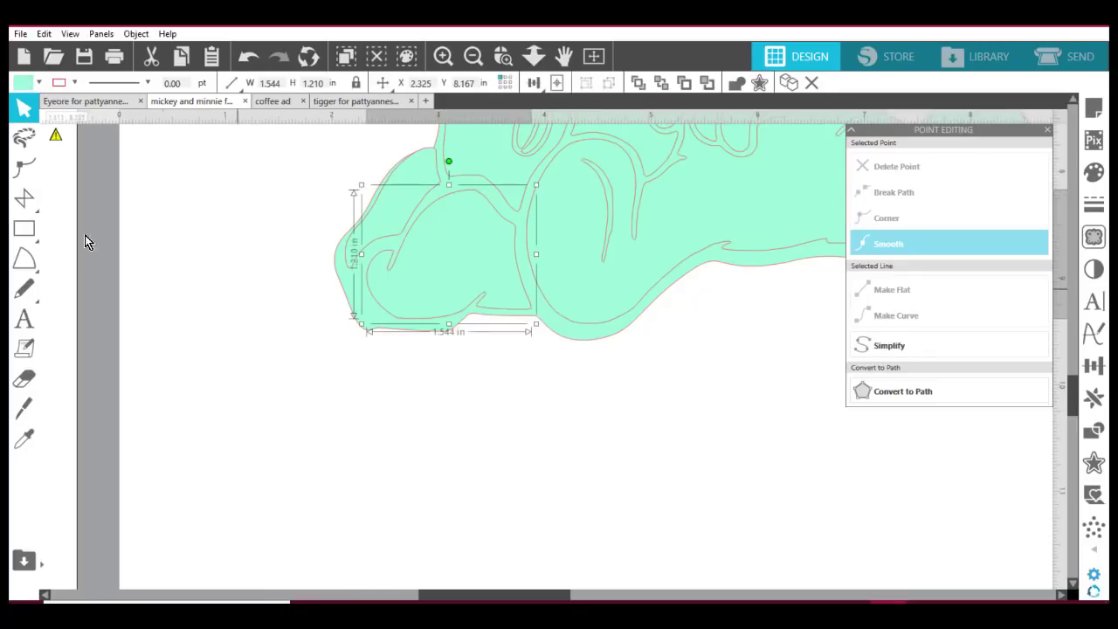
{"action": "left_click", "coordinate": [27, 86]}
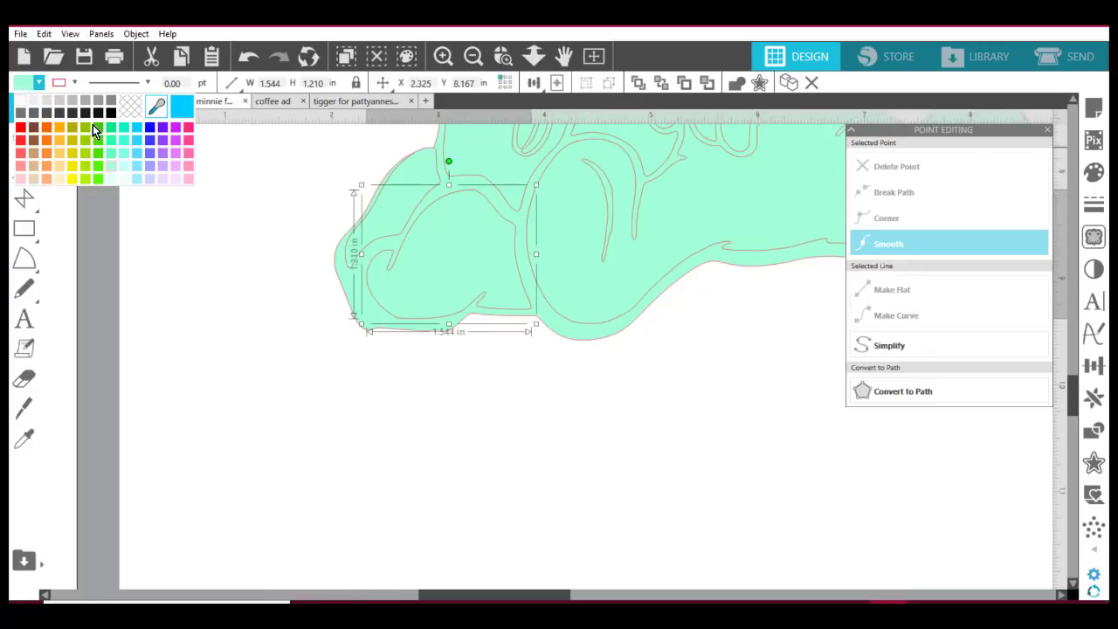
{"action": "left_click", "coordinate": [166, 129]}
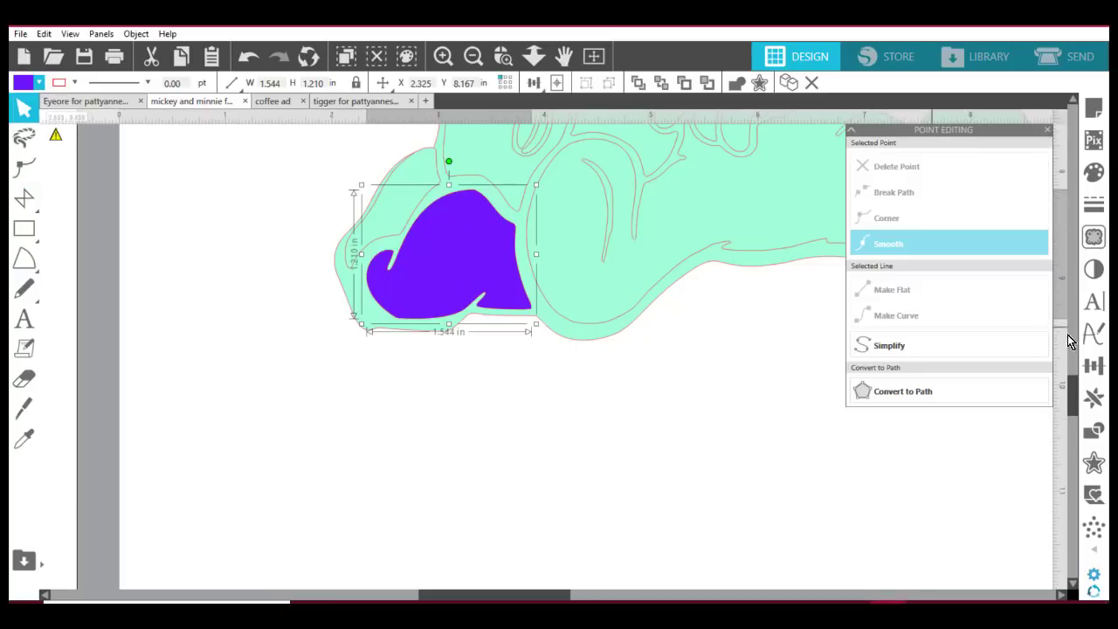
Step: Select the buttoned shorts piece, the leg piece above the purple foot and the torso-and-arm piece together, and fill them with the same purple
{"action": "left_click", "coordinate": [601, 59]}
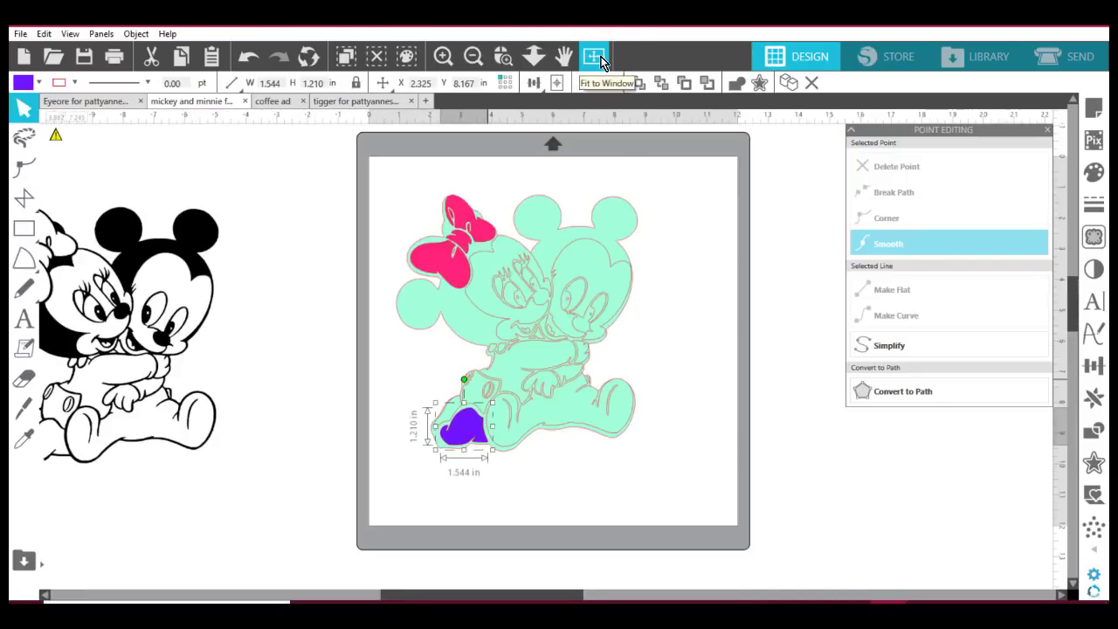
{"action": "left_click", "coordinate": [678, 329]}
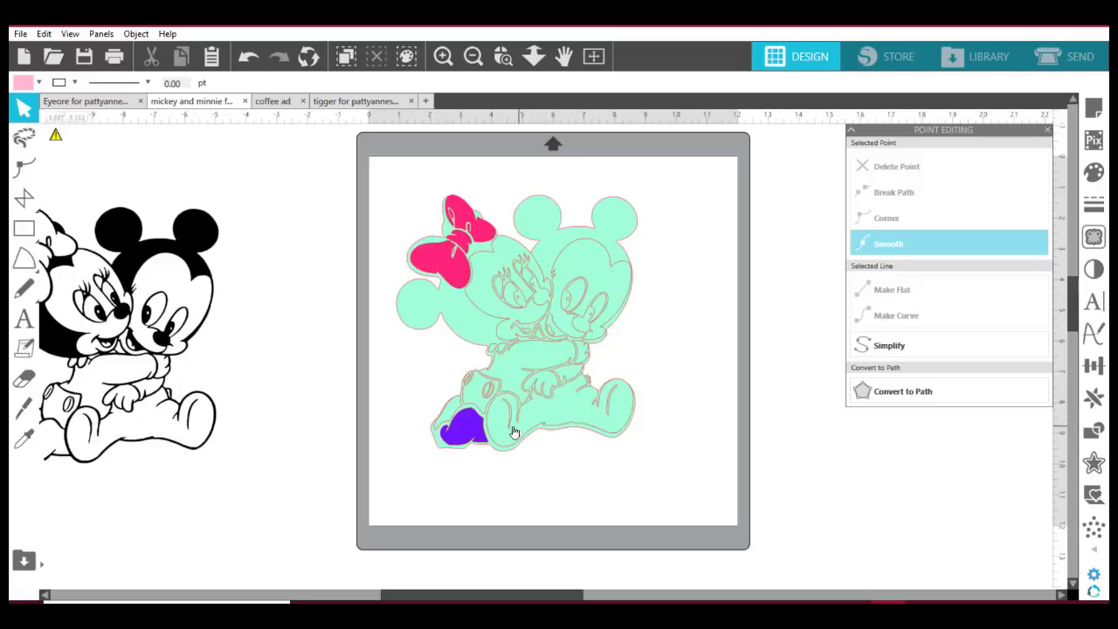
{"action": "left_click", "coordinate": [478, 403]}
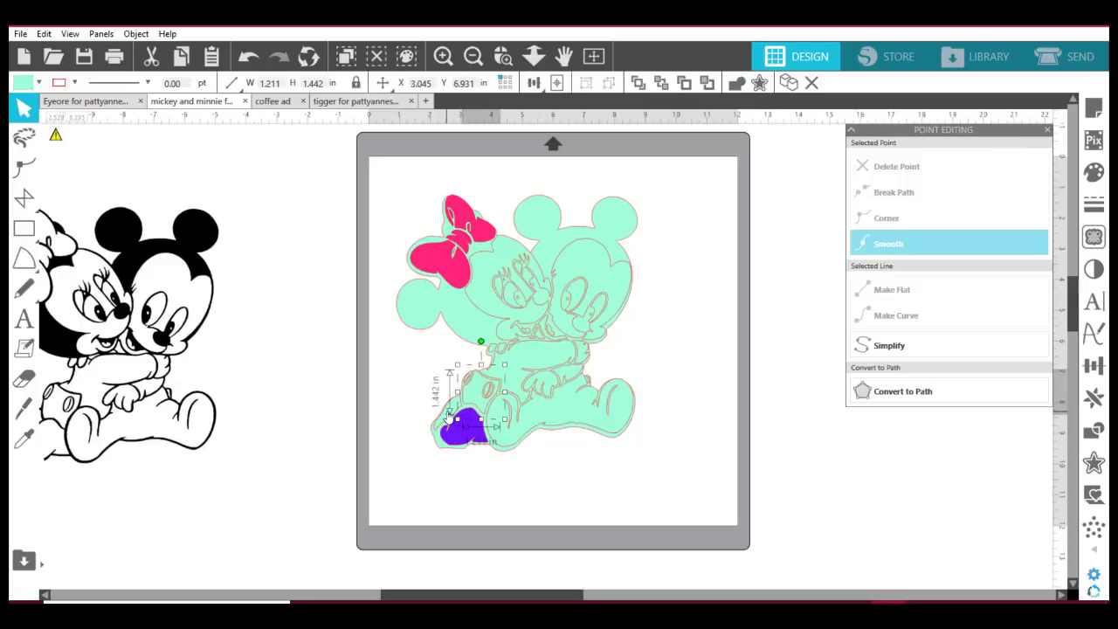
{"action": "left_click", "coordinate": [447, 418], "text": "shift"}
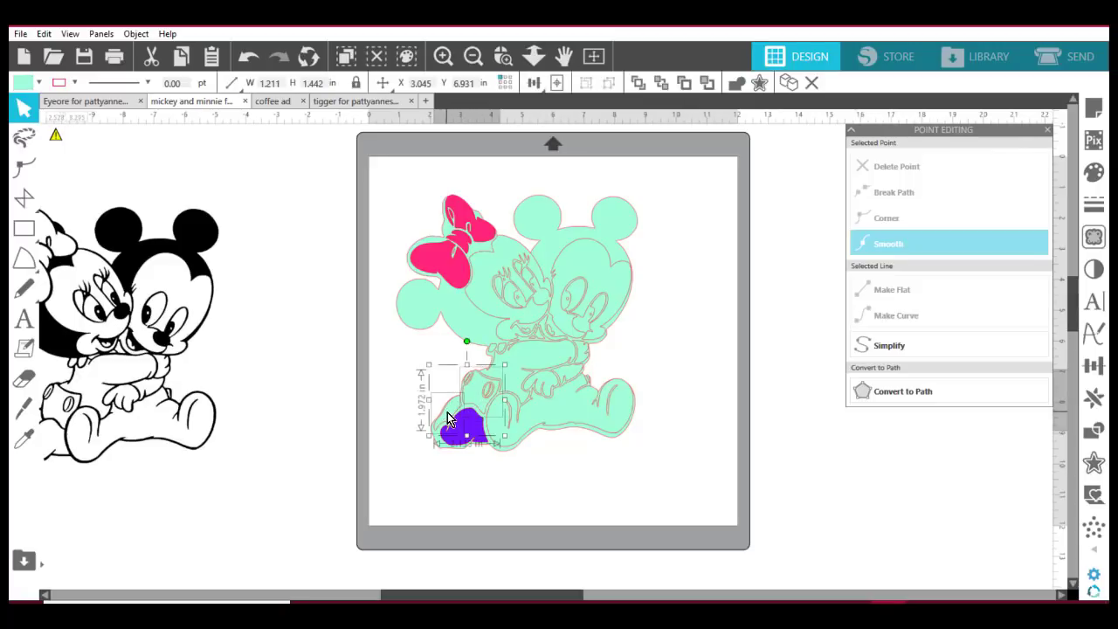
{"action": "left_click", "coordinate": [535, 364], "text": "shift"}
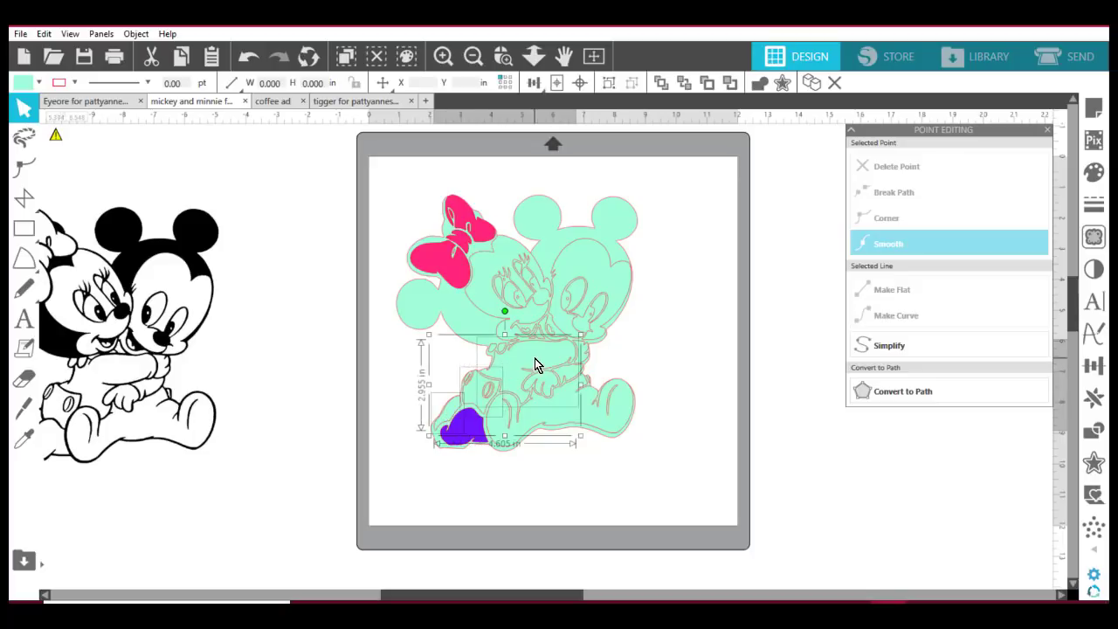
{"action": "left_click", "coordinate": [36, 82]}
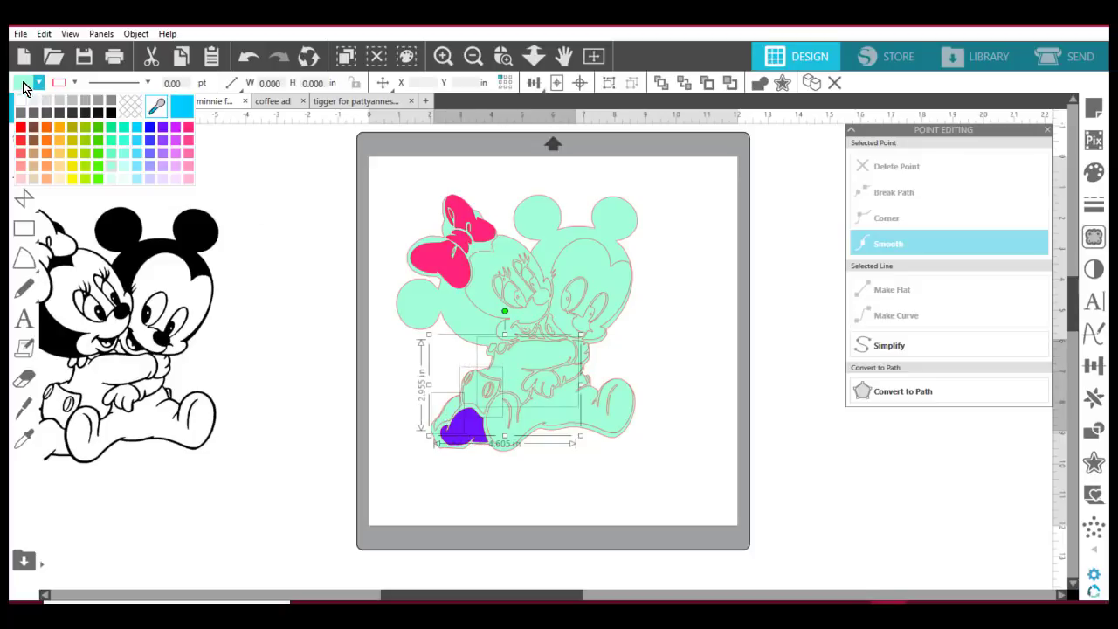
{"action": "left_click", "coordinate": [152, 129]}
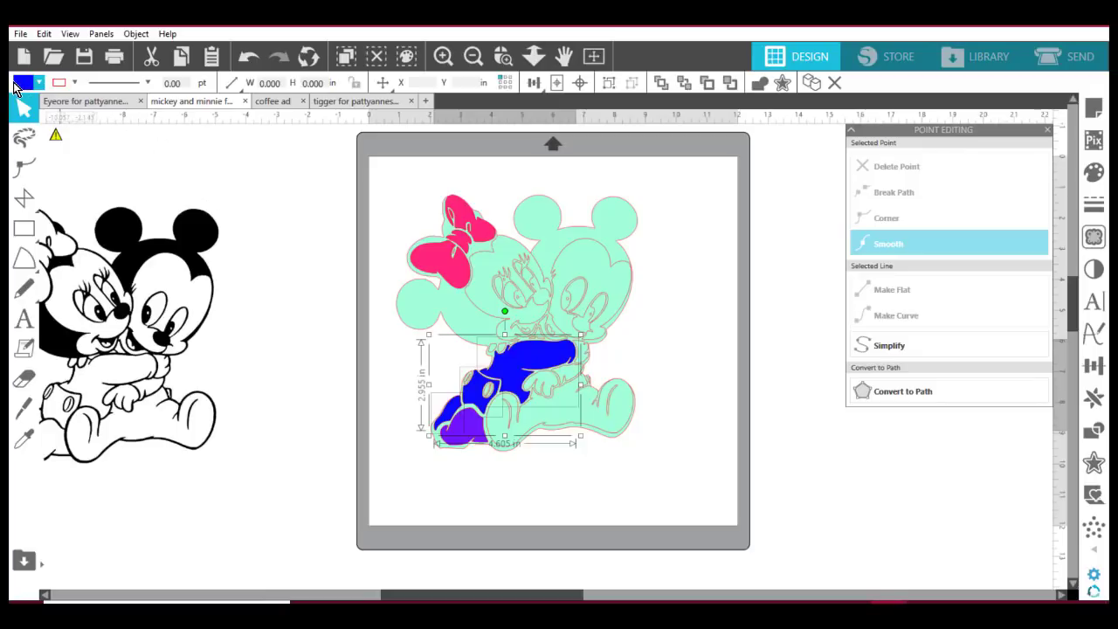
{"action": "left_click", "coordinate": [16, 85]}
{"action": "left_click", "coordinate": [164, 131]}
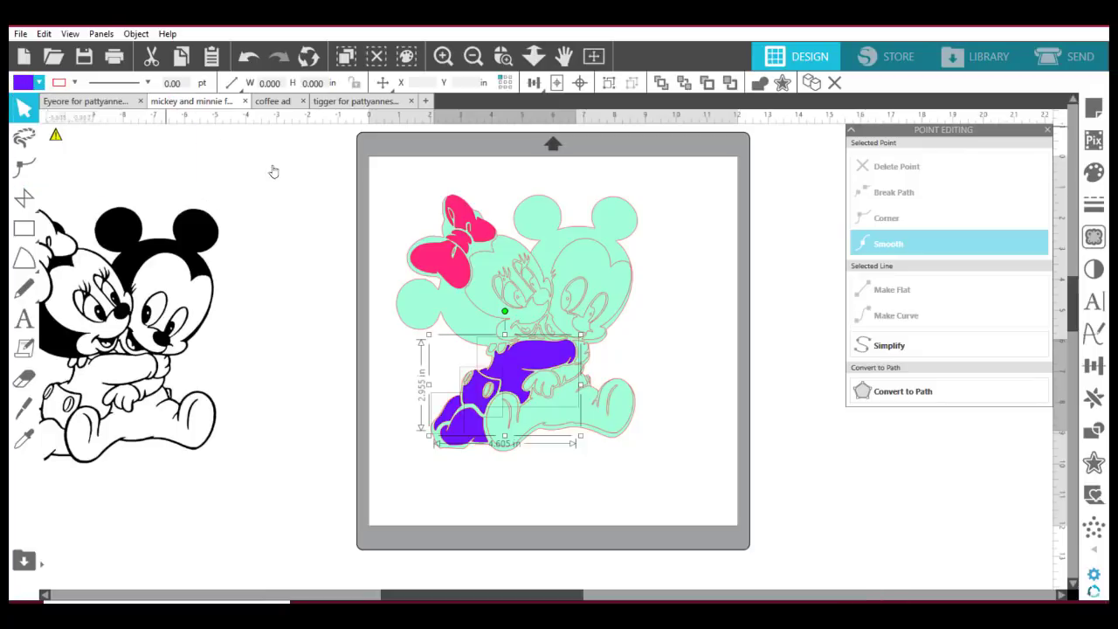
{"action": "left_click", "coordinate": [330, 206]}
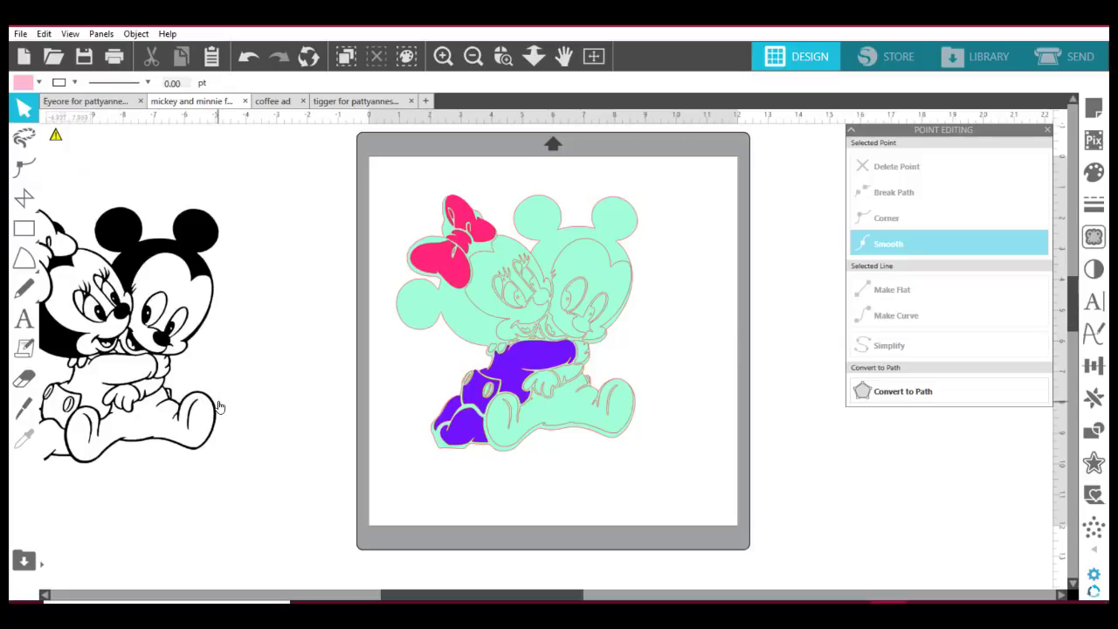
Step: Fill the large outer silhouette behind the colored shapes with black
{"action": "left_click", "coordinate": [535, 206]}
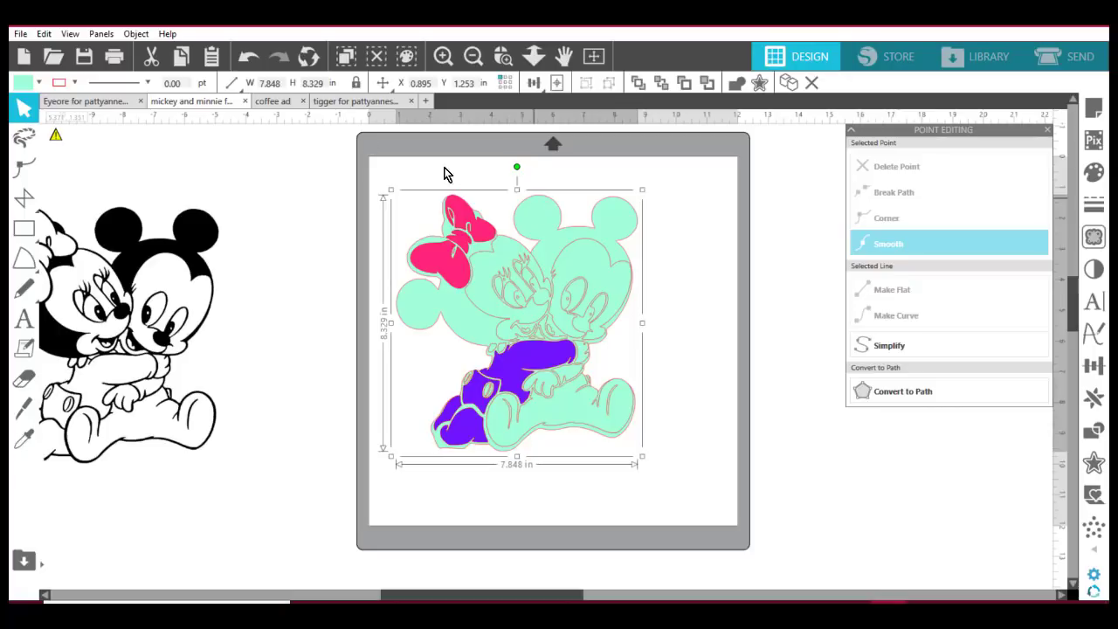
{"action": "left_click", "coordinate": [20, 85]}
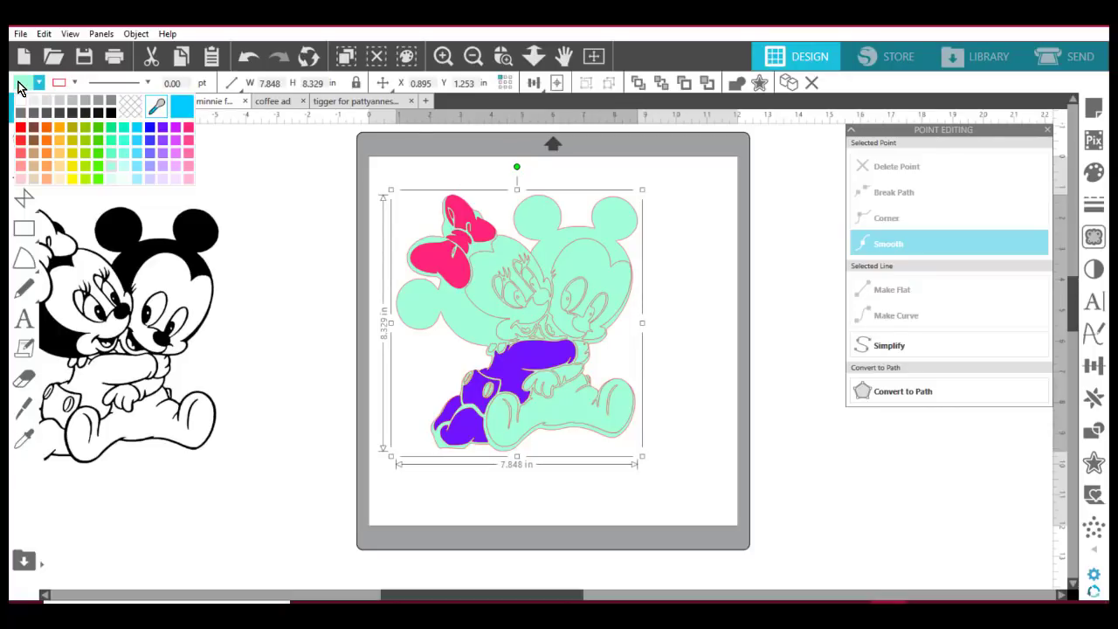
{"action": "left_click", "coordinate": [112, 113]}
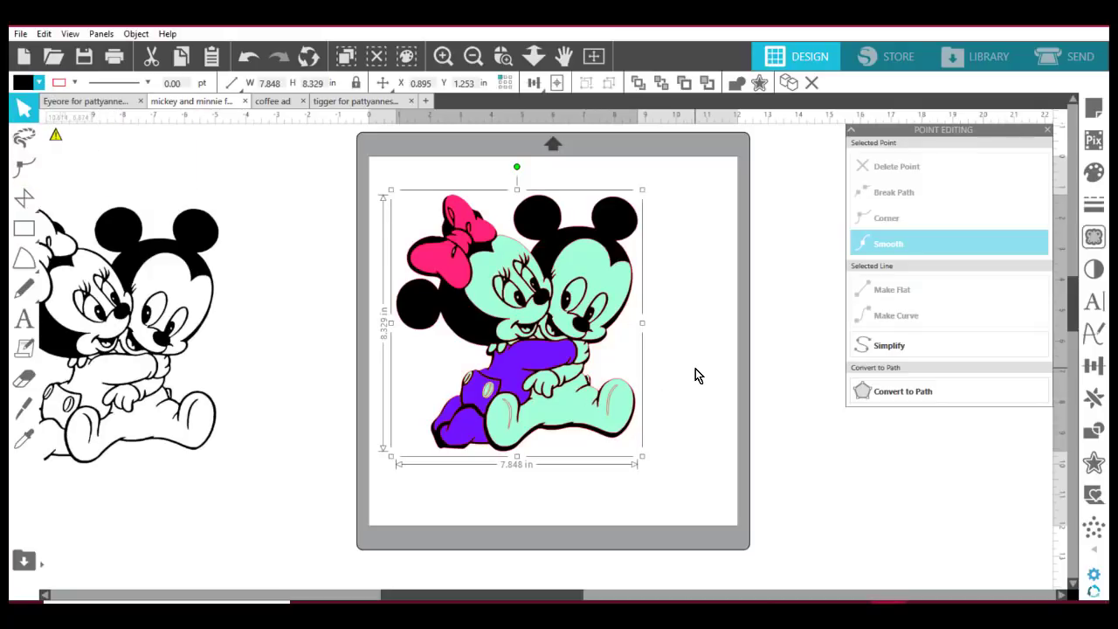
{"action": "left_click", "coordinate": [457, 482]}
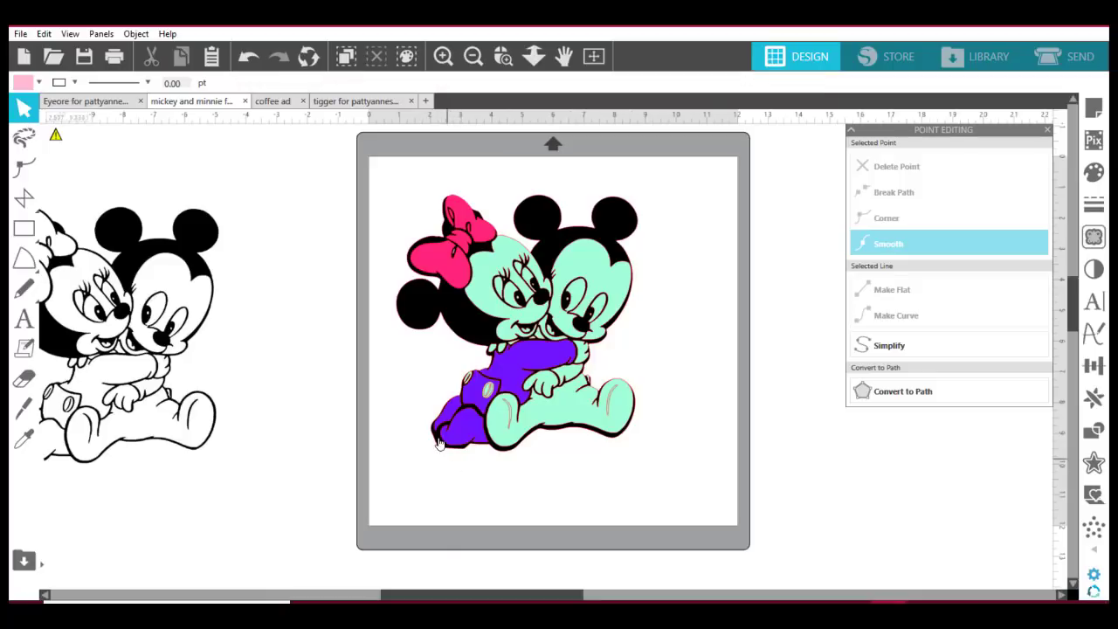
{"action": "left_click", "coordinate": [433, 451]}
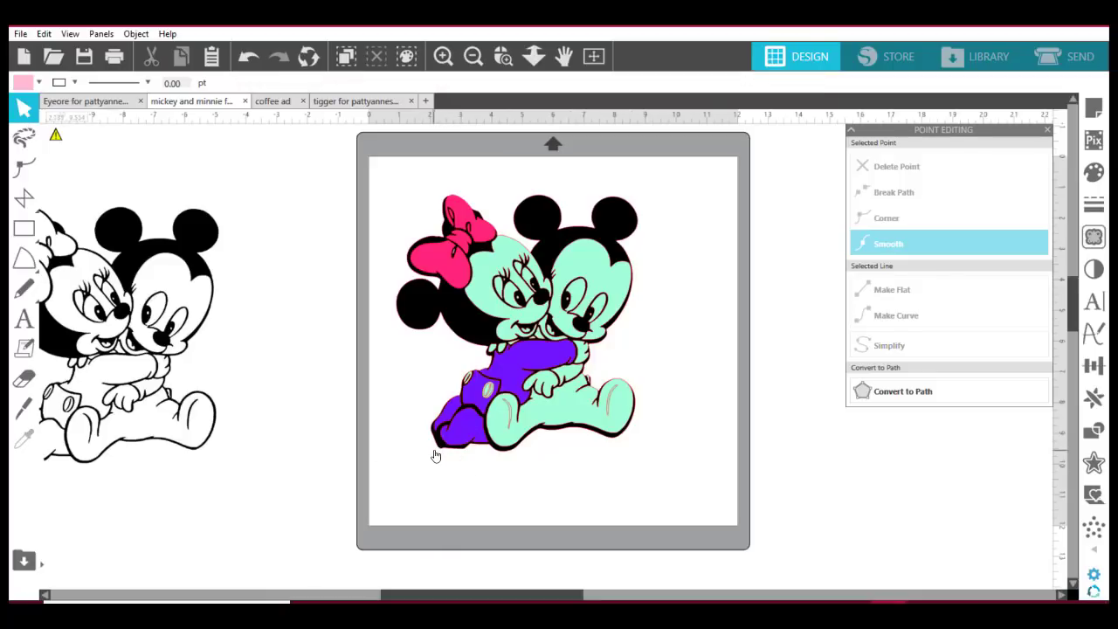
{"action": "left_click", "coordinate": [442, 454]}
{"action": "left_click", "coordinate": [442, 454]}
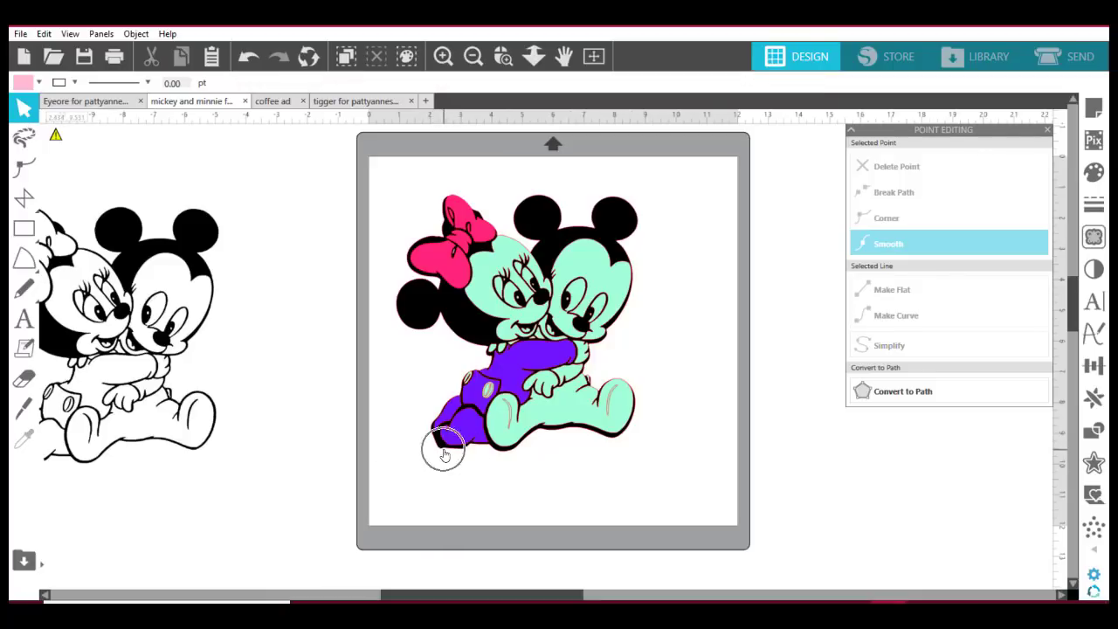
{"action": "left_click", "coordinate": [442, 455]}
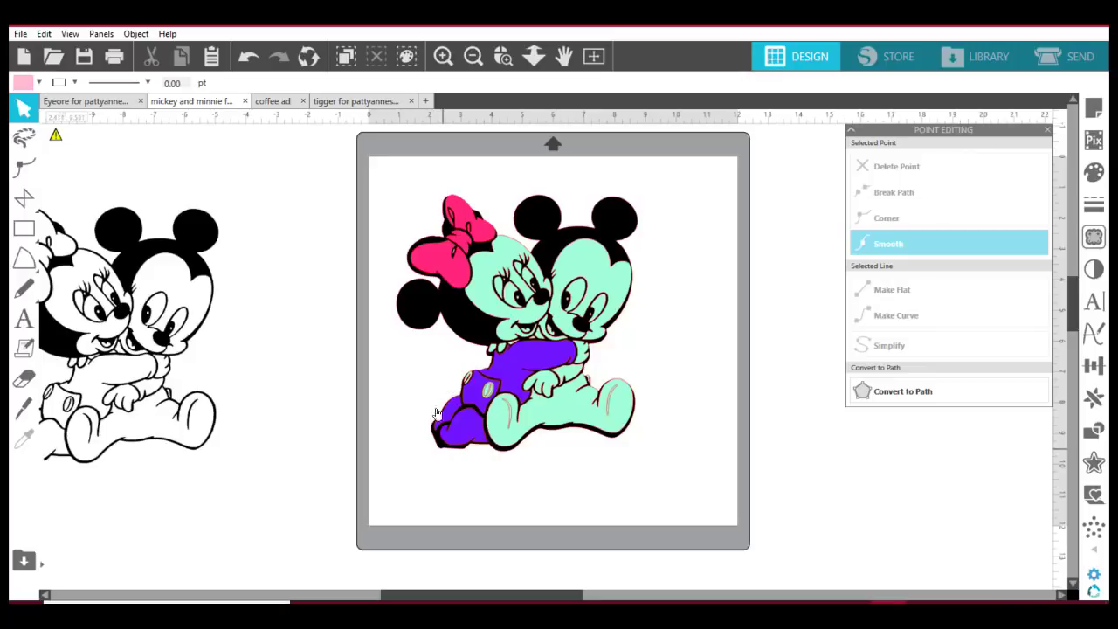
Step: Edit the points of the black silhouette and delete the protruding smooth point at the lower-left corner of the purple foot
{"action": "left_click", "coordinate": [503, 56]}
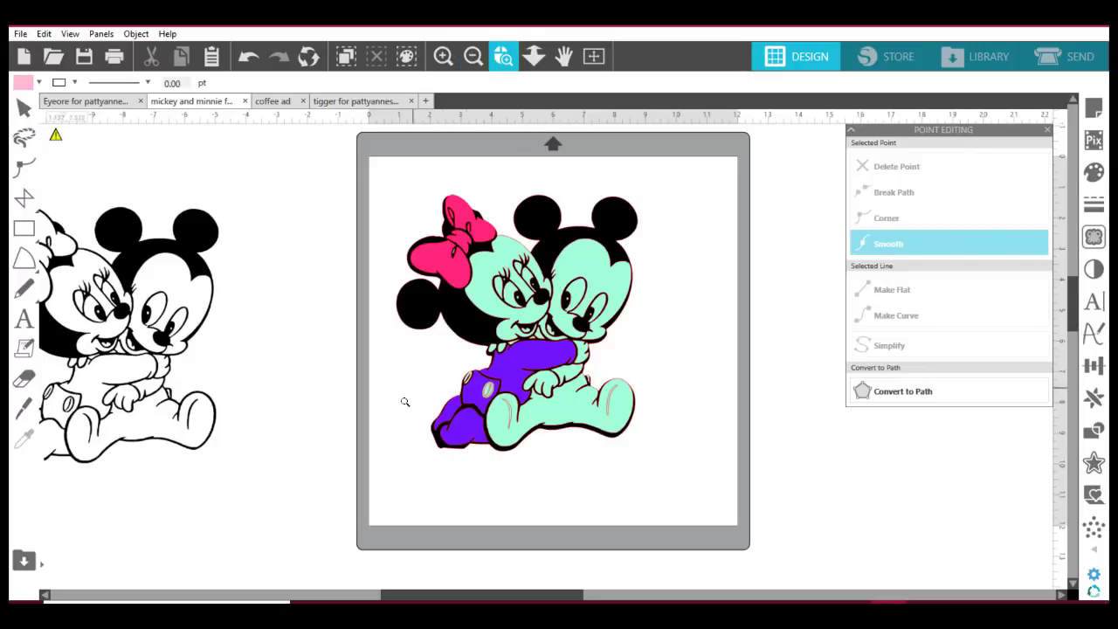
{"action": "left_click_drag", "start_coordinate": [399, 410], "coordinate": [511, 491]}
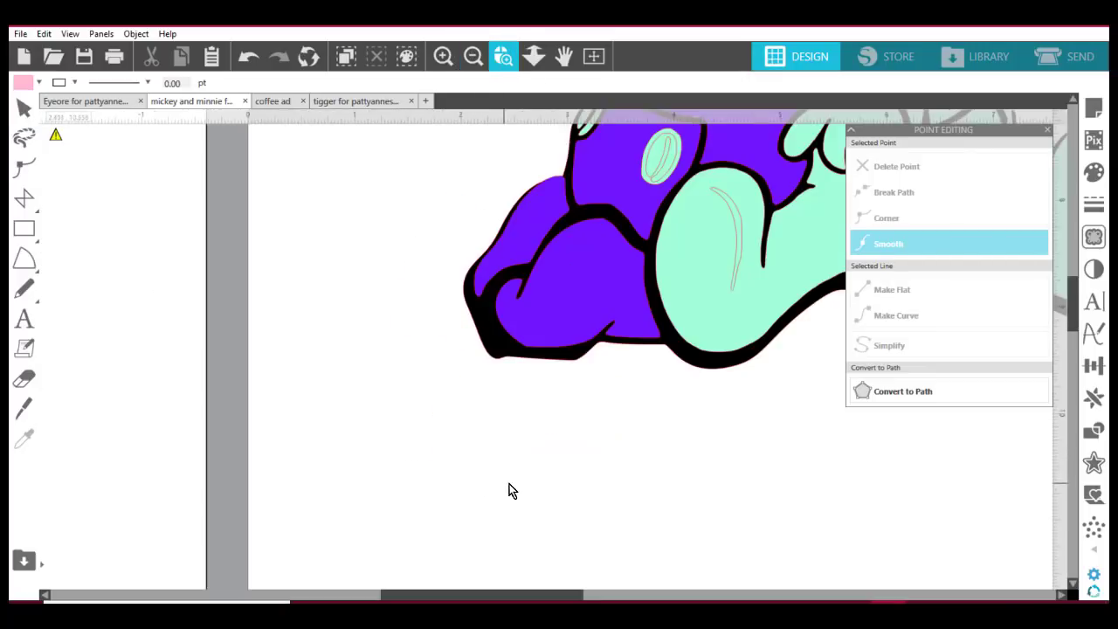
{"action": "double_click", "coordinate": [497, 359]}
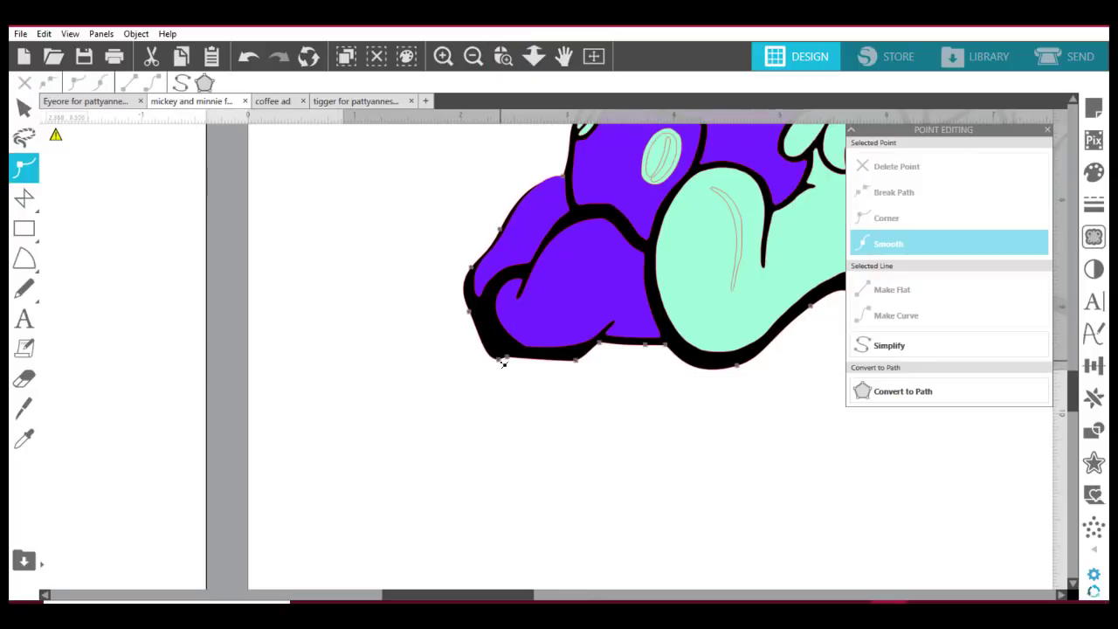
{"action": "left_click", "coordinate": [502, 362]}
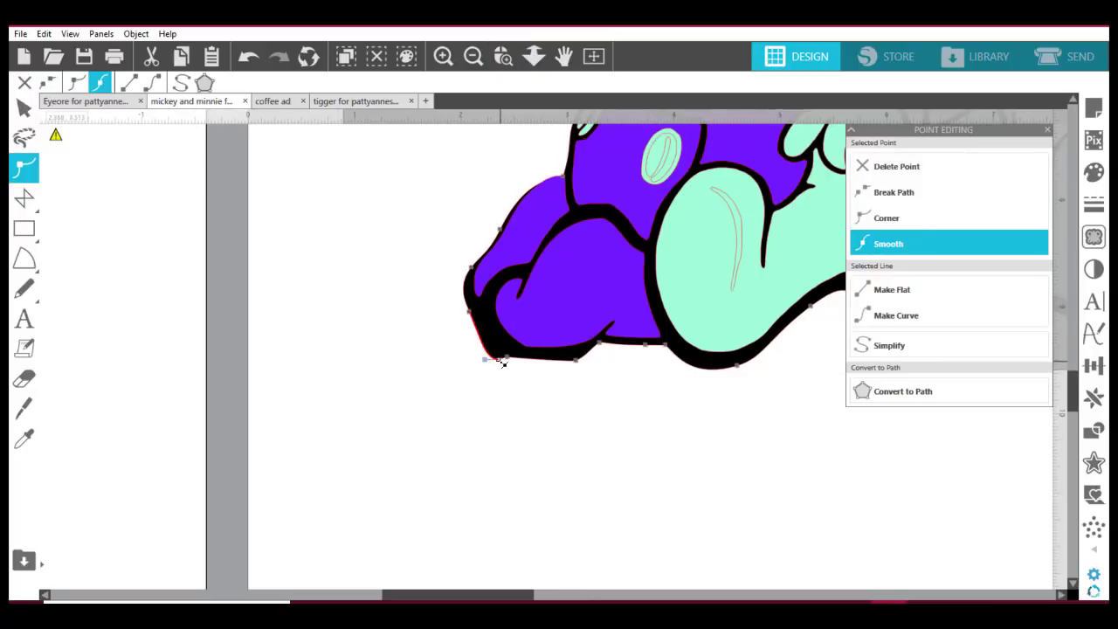
{"action": "right_click", "coordinate": [502, 362]}
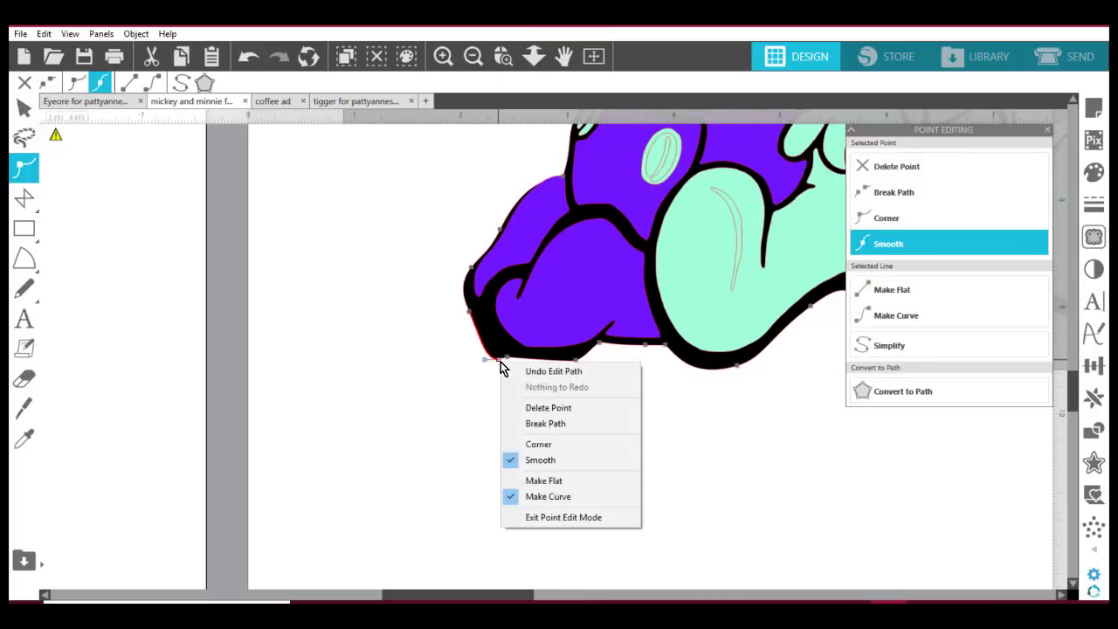
{"action": "left_click", "coordinate": [550, 409]}
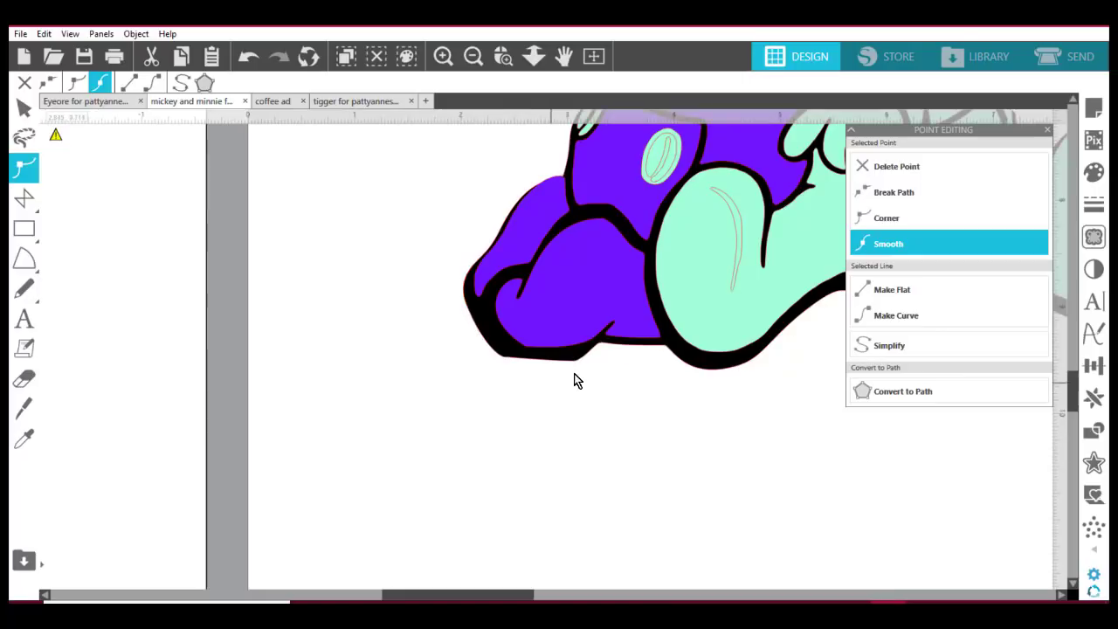
Step: Try deleting the remaining corner point at the foot's lower-left outline, and undo the deletion
{"action": "double_click", "coordinate": [504, 363]}
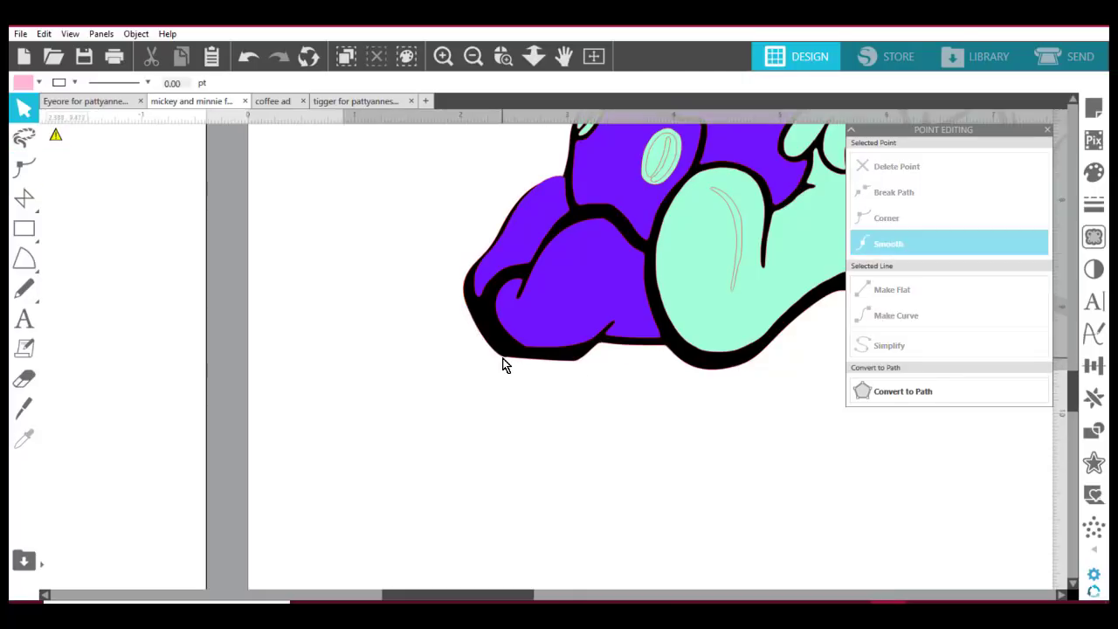
{"action": "double_click", "coordinate": [506, 360]}
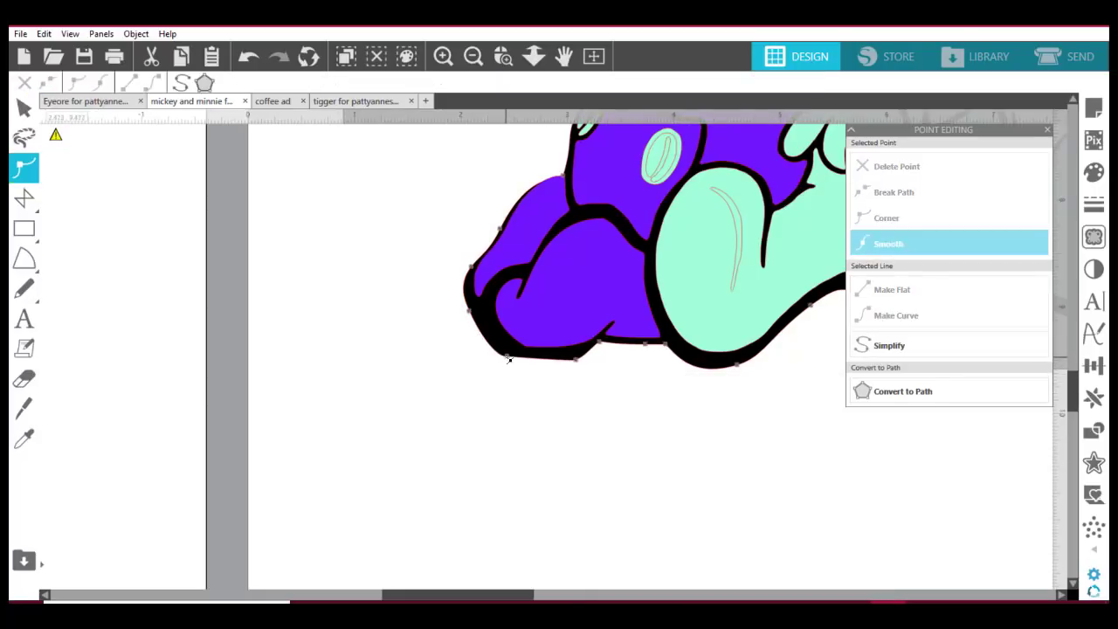
{"action": "right_click", "coordinate": [506, 358]}
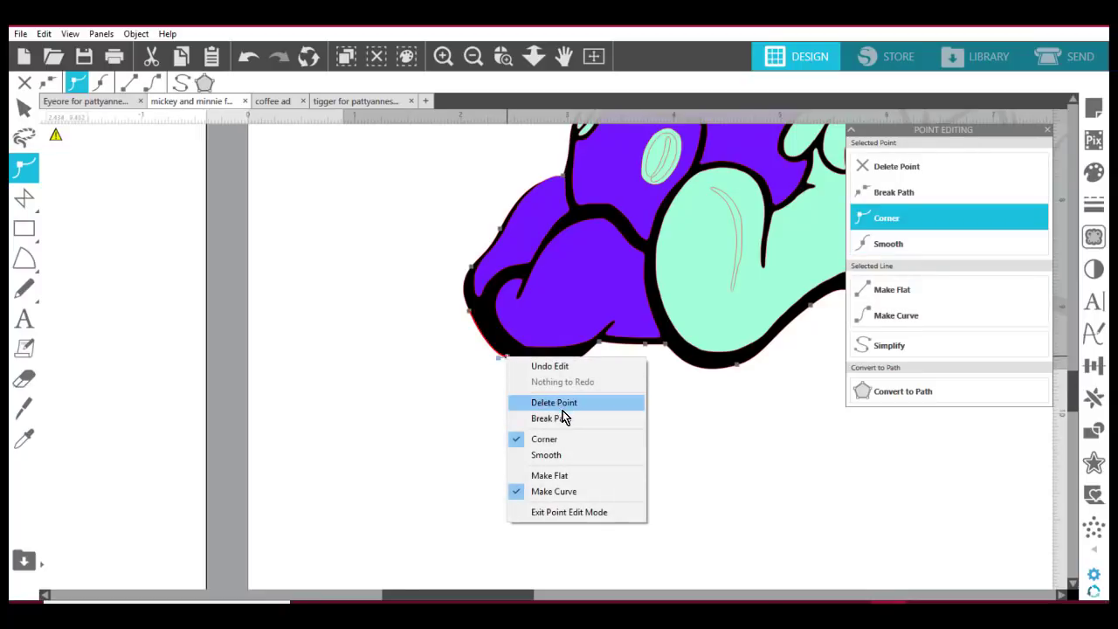
{"action": "left_click", "coordinate": [561, 407]}
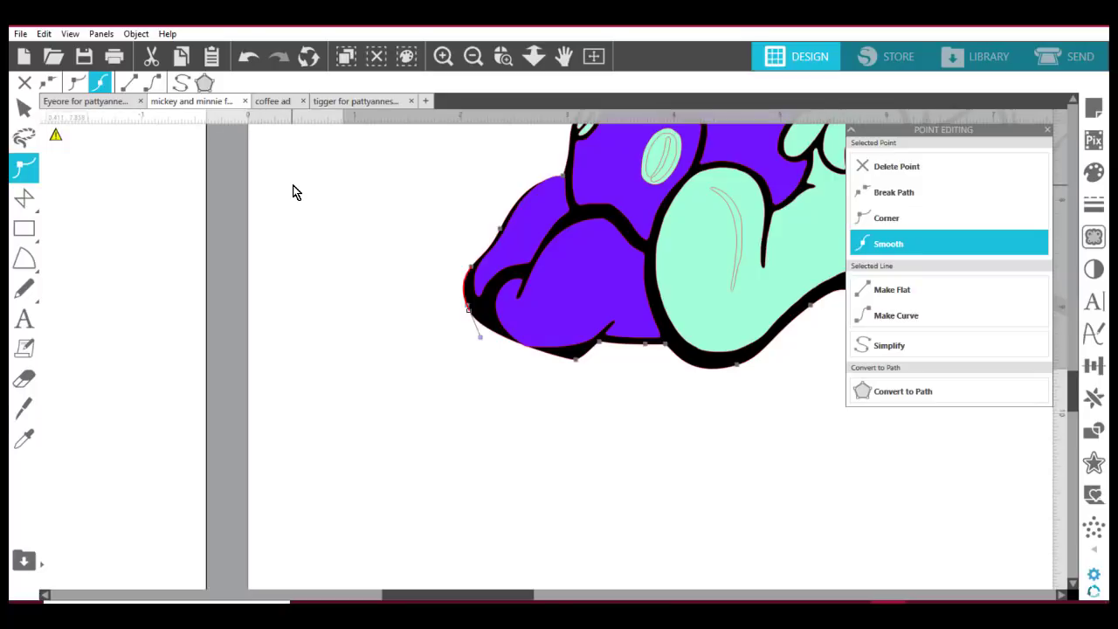
{"action": "key", "text": "i"}
{"action": "key", "text": "ctrl+z"}
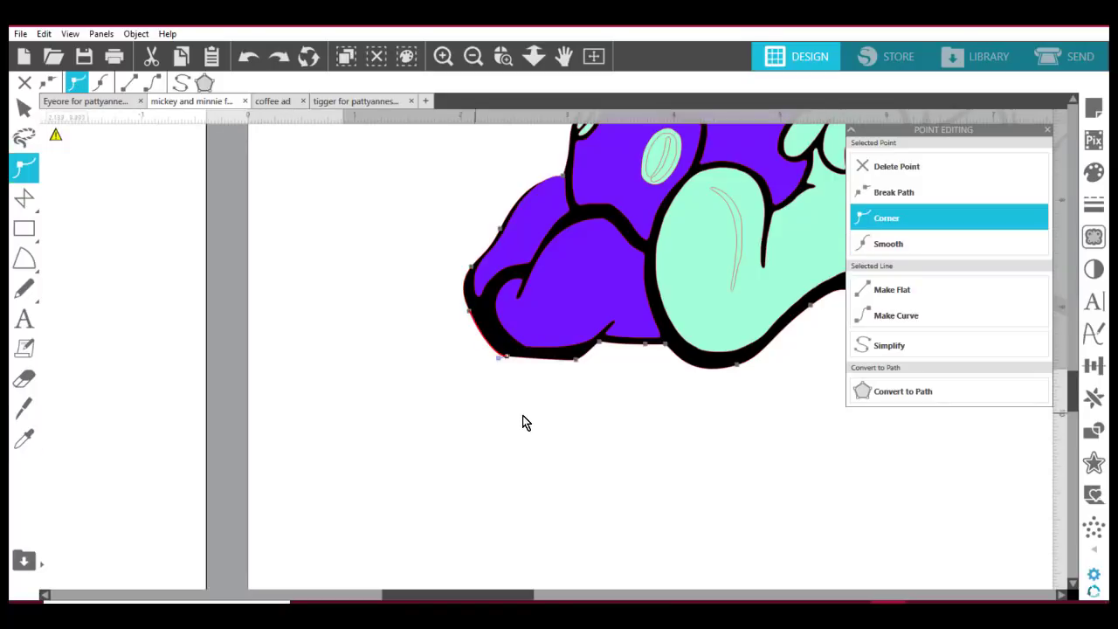
Step: Round the black outline under the purple foot by curving its lower-left segment and pulling a new point on the bottom edge slightly downward
{"action": "key", "text": "Delete"}
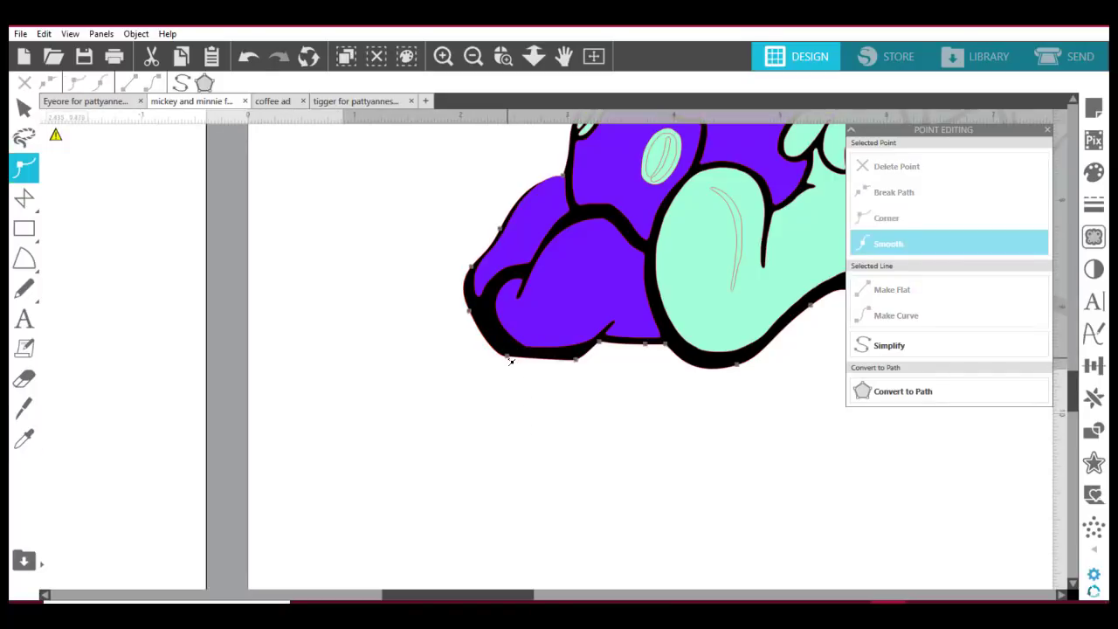
{"action": "left_click", "coordinate": [501, 358]}
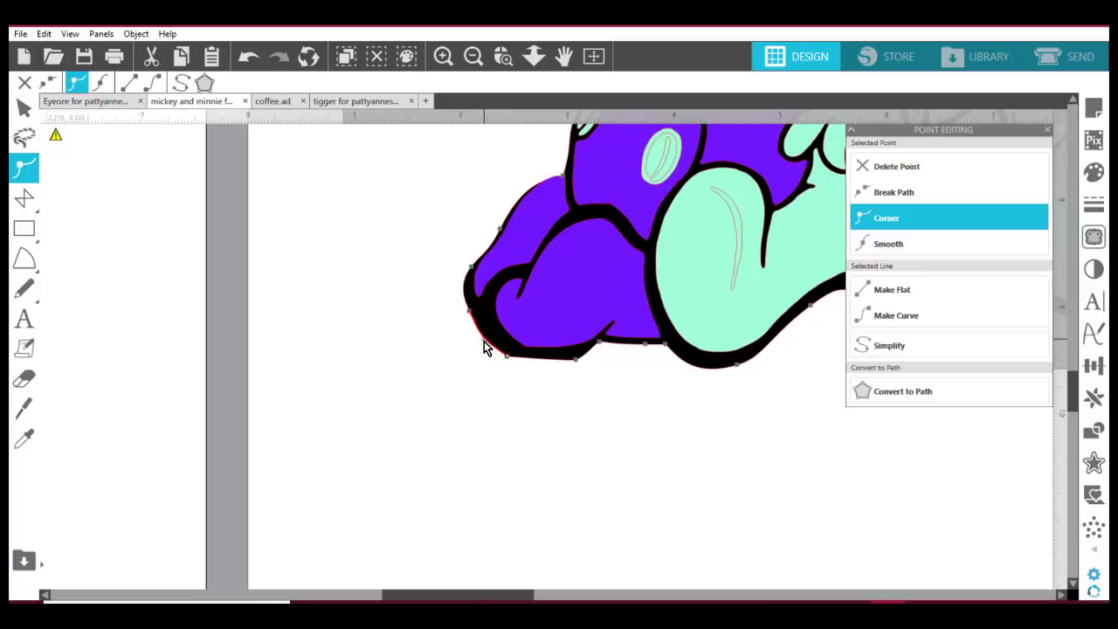
{"action": "left_click", "coordinate": [539, 363]}
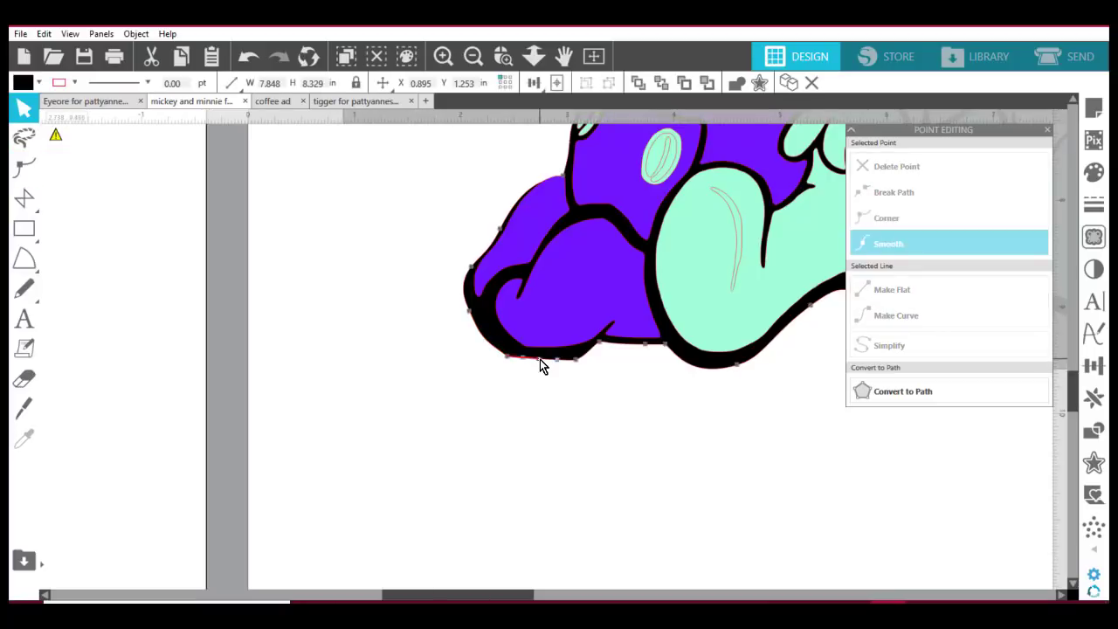
{"action": "double_click", "coordinate": [540, 360]}
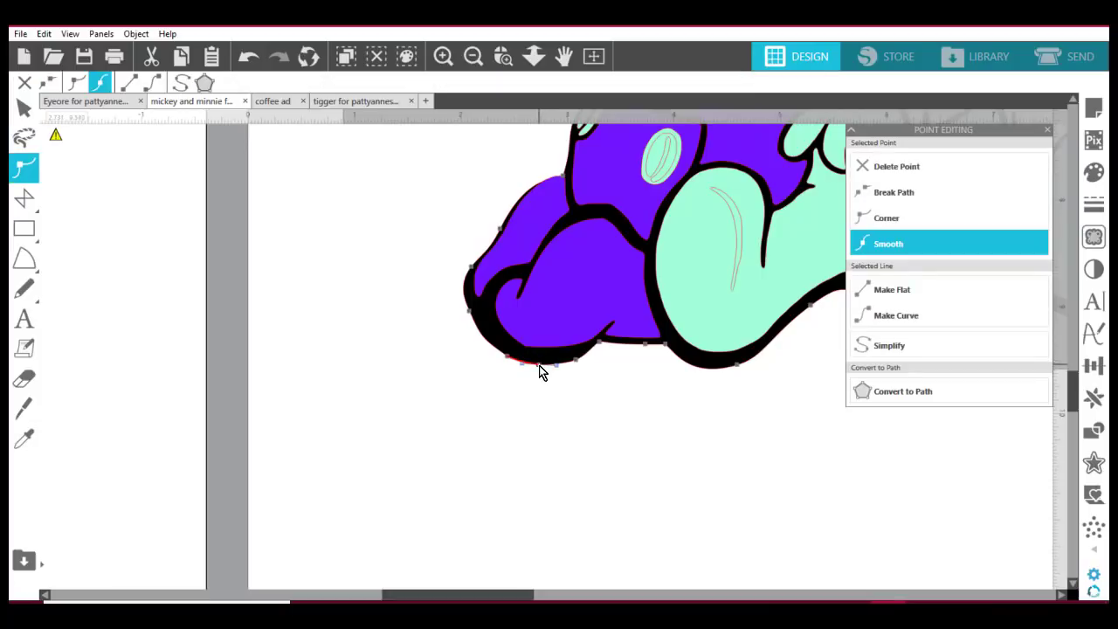
{"action": "left_click", "coordinate": [613, 425]}
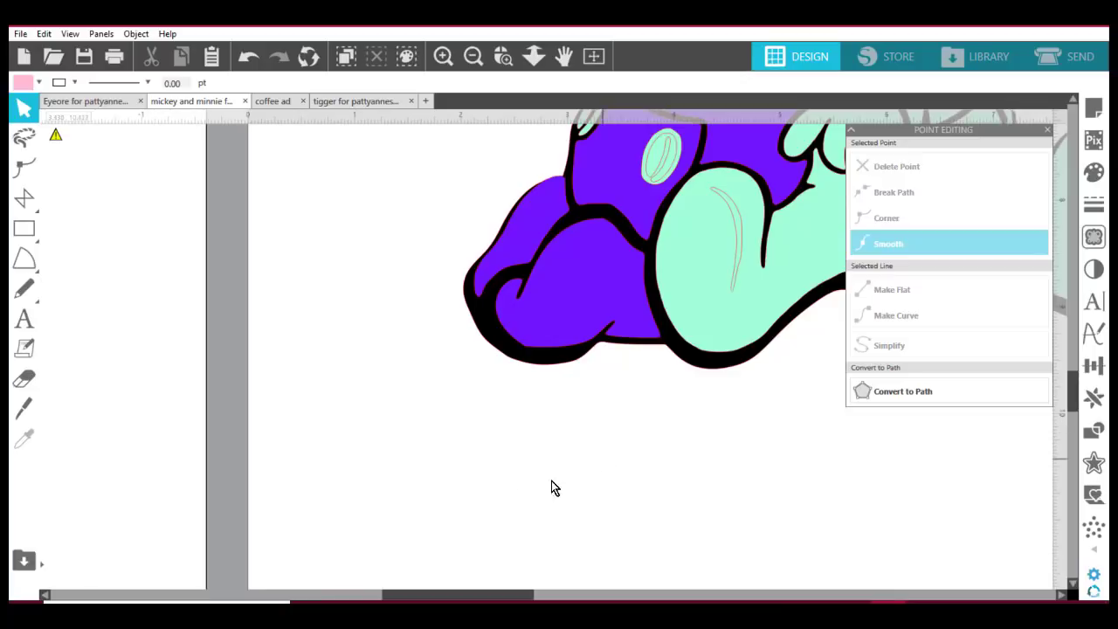
Step: Select Minnie's and Mickey's face shapes together and fill them with light peach
{"action": "left_click", "coordinate": [592, 59]}
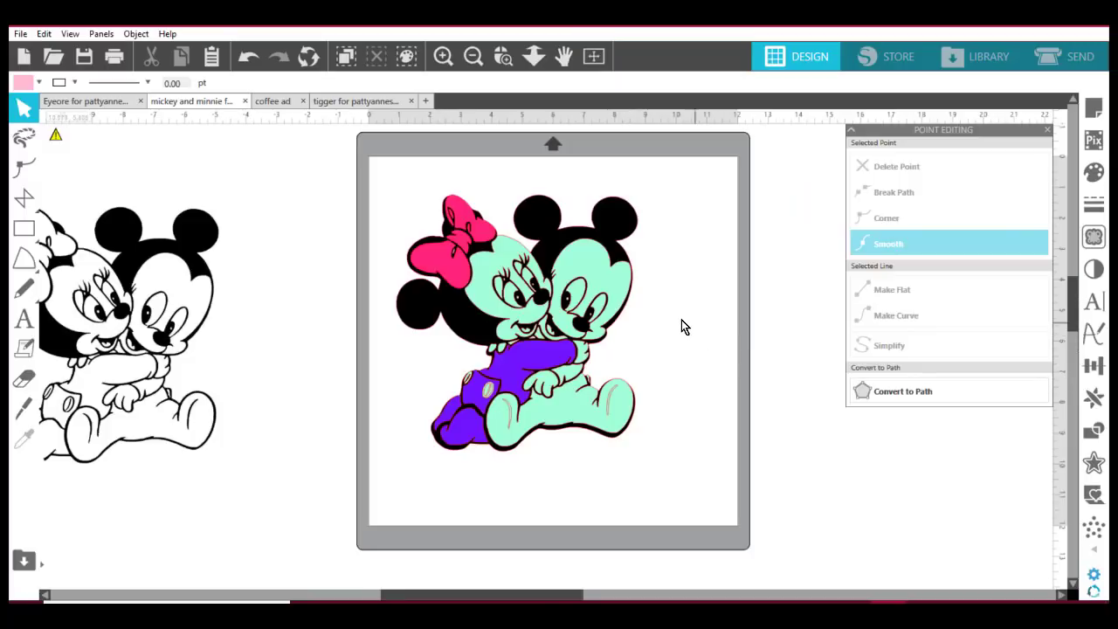
{"action": "left_click", "coordinate": [502, 259]}
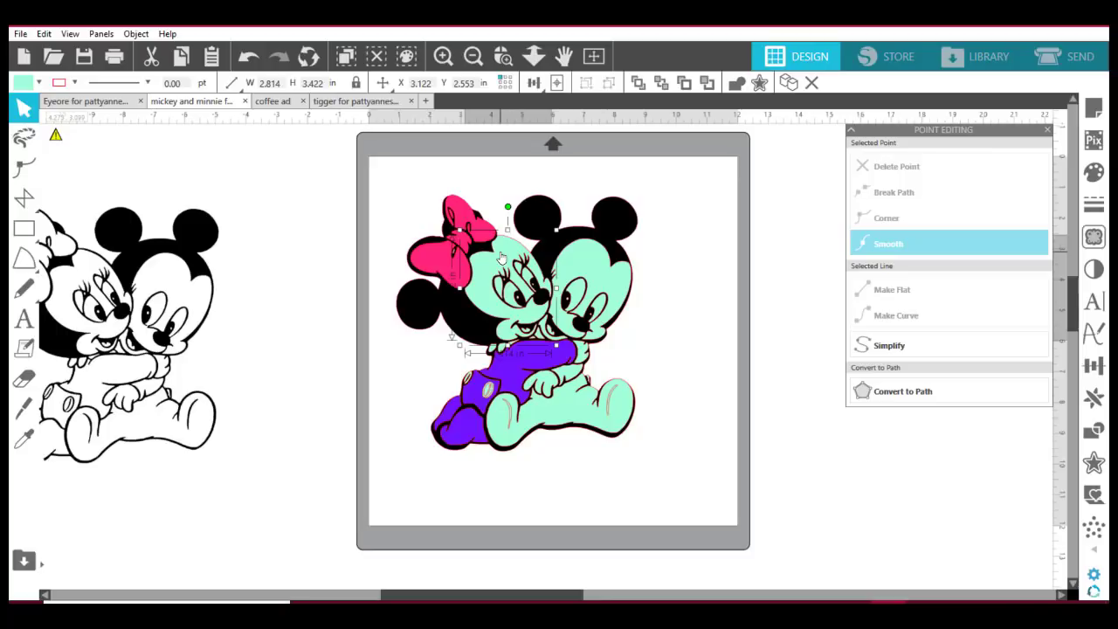
{"action": "left_click", "coordinate": [585, 253]}
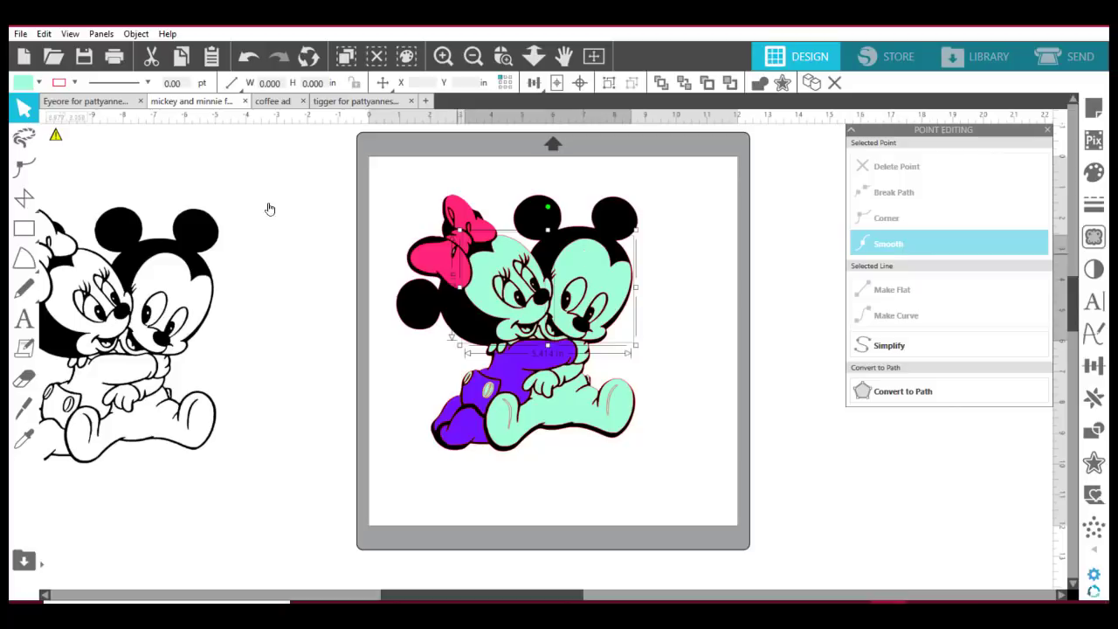
{"action": "left_click", "coordinate": [24, 88]}
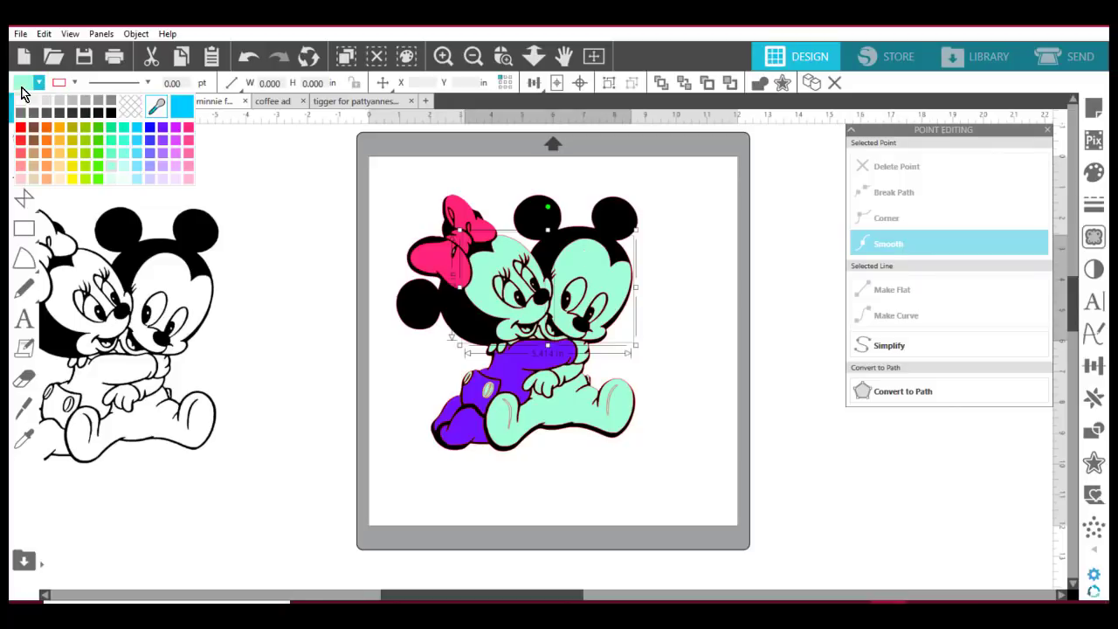
{"action": "left_click", "coordinate": [59, 179]}
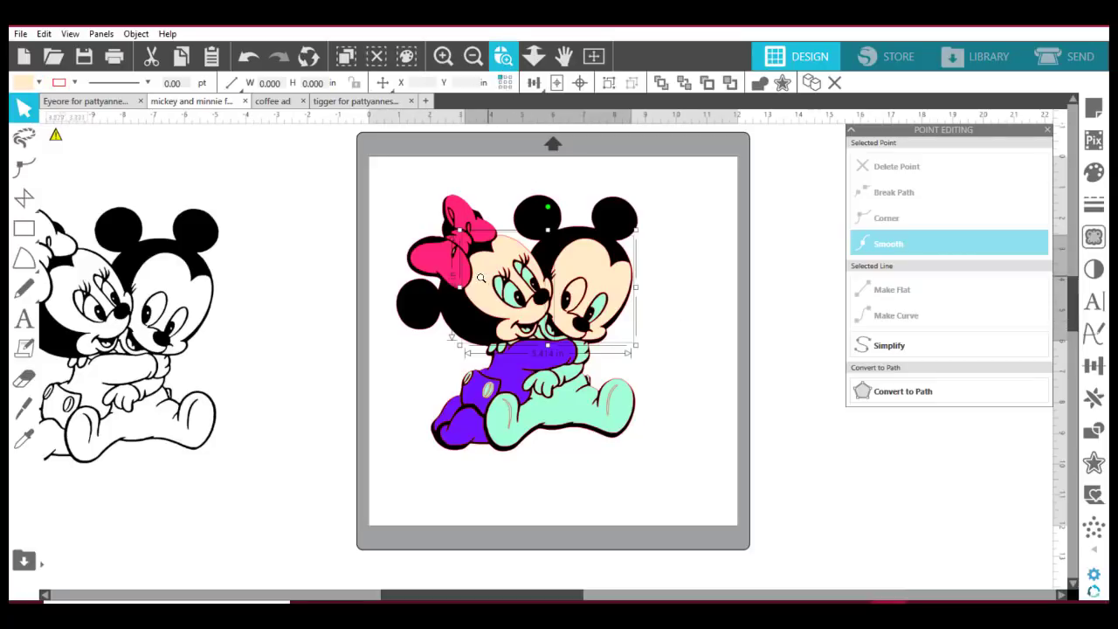
Step: Fill the mint chin piece below Mickey's open mouth with the light peach sampled from the faces
{"action": "left_click_drag", "start_coordinate": [474, 318], "coordinate": [644, 388]}
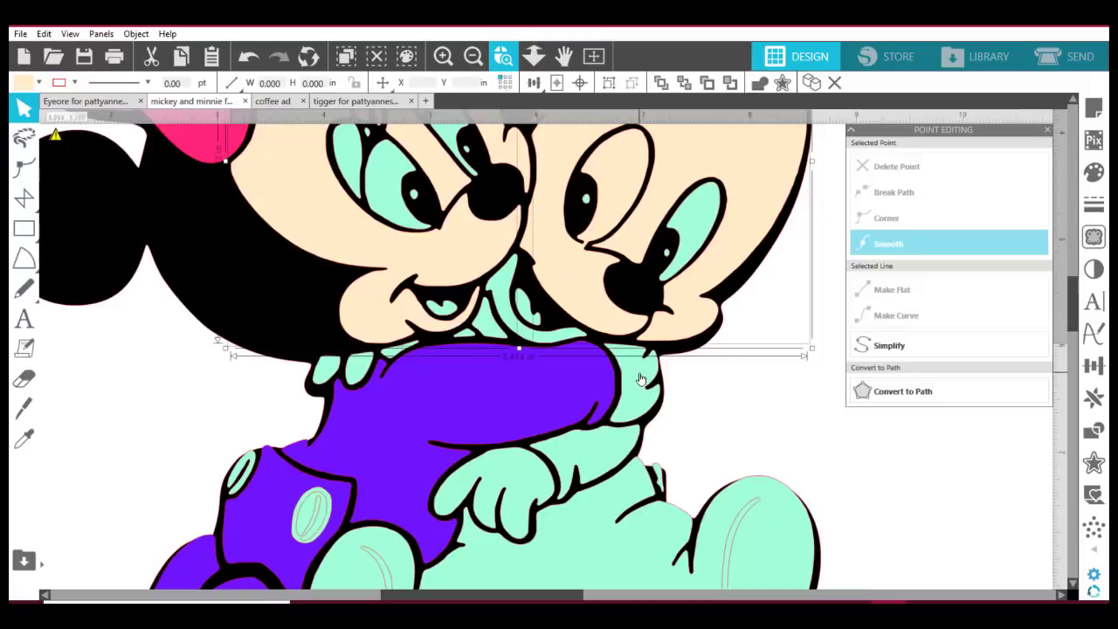
{"action": "double_click", "coordinate": [504, 306]}
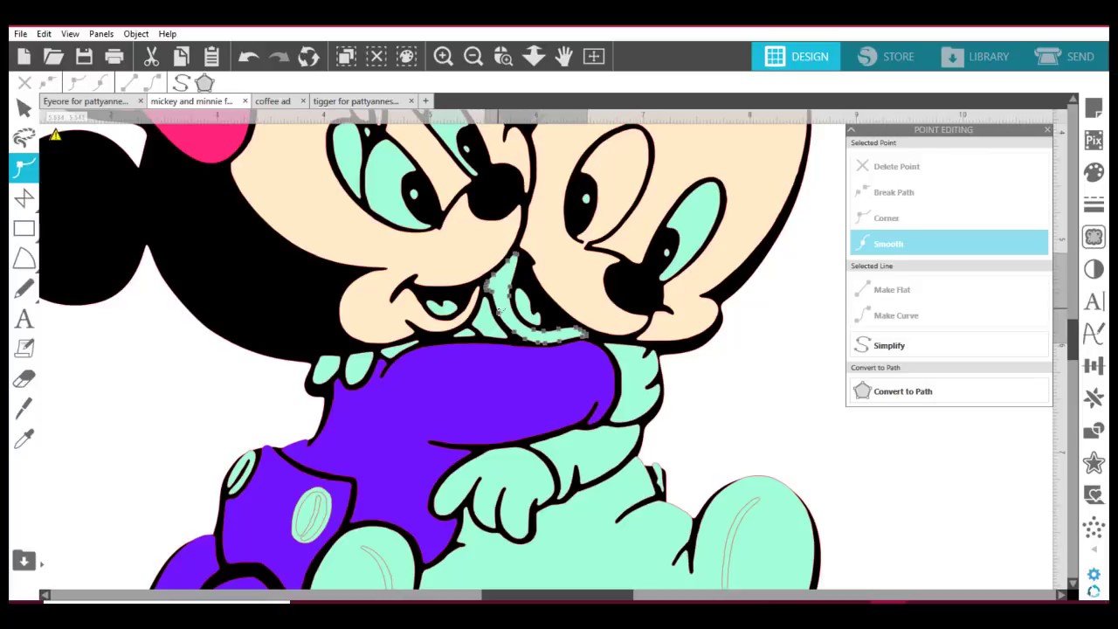
{"action": "key", "text": "v"}
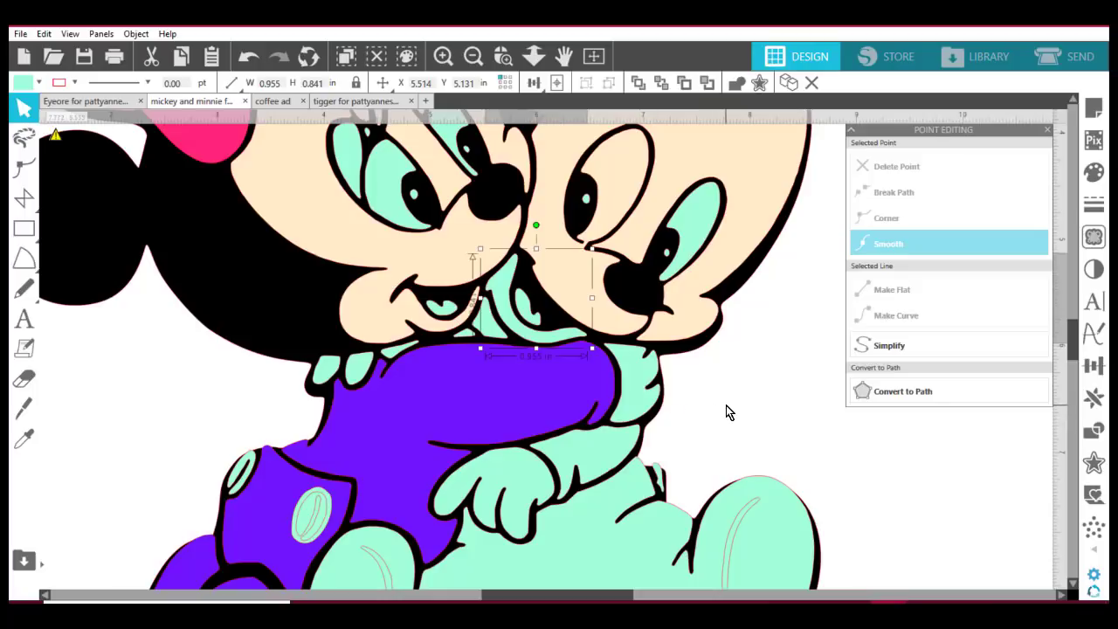
{"action": "left_click", "coordinate": [21, 83]}
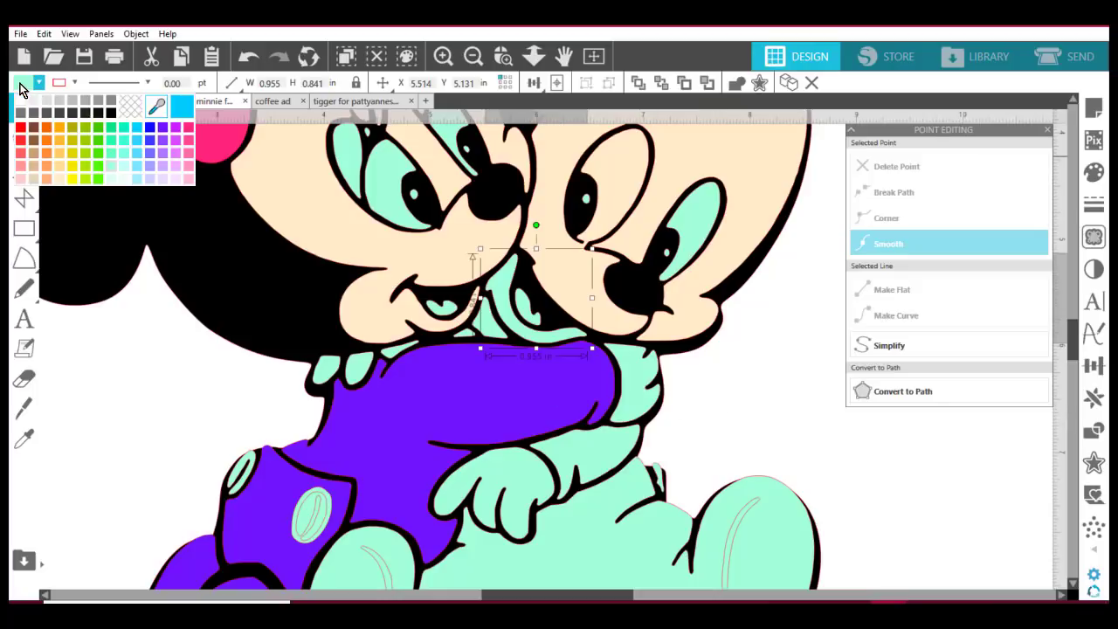
{"action": "left_click", "coordinate": [157, 107]}
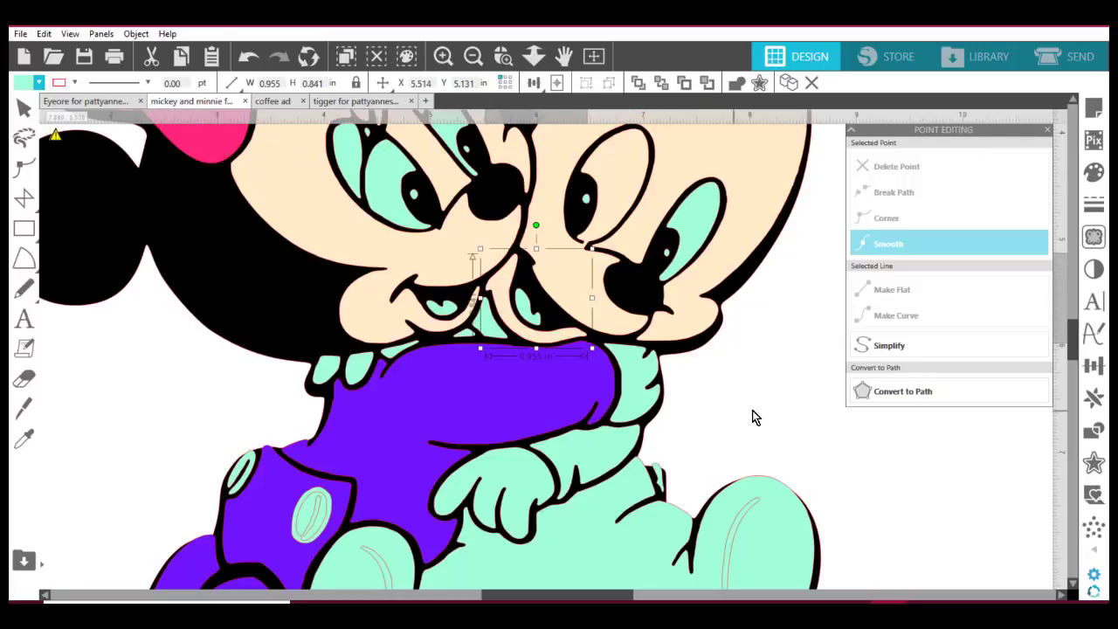
{"action": "key", "text": "Escape"}
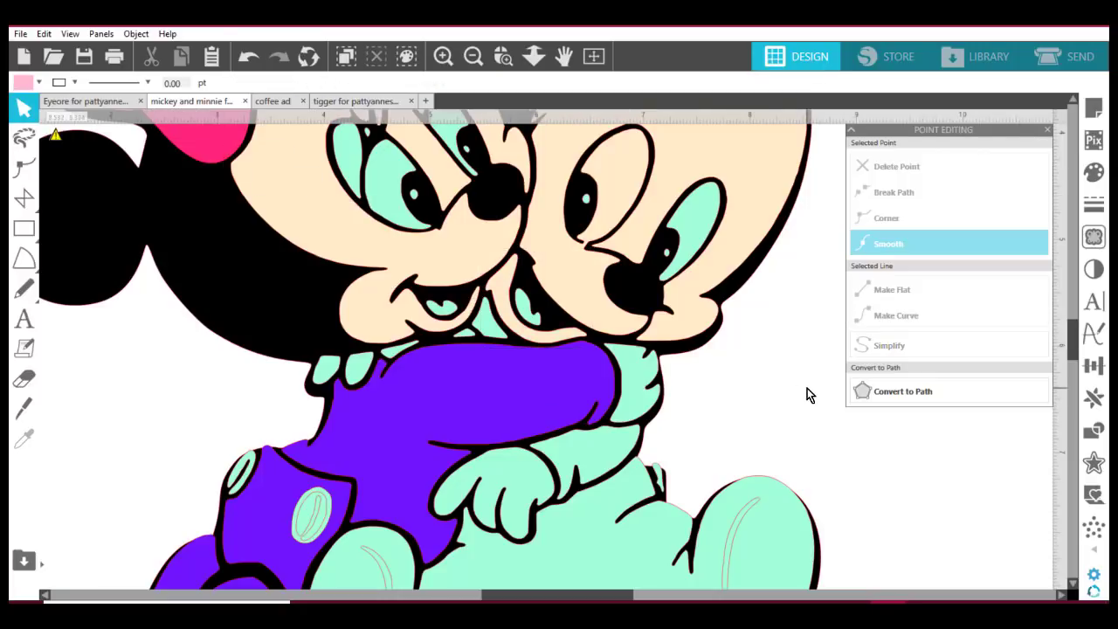
Step: Fill the mint piece between Minnie's and Mickey's chins with the light peach used on the faces
{"action": "left_click", "coordinate": [494, 325]}
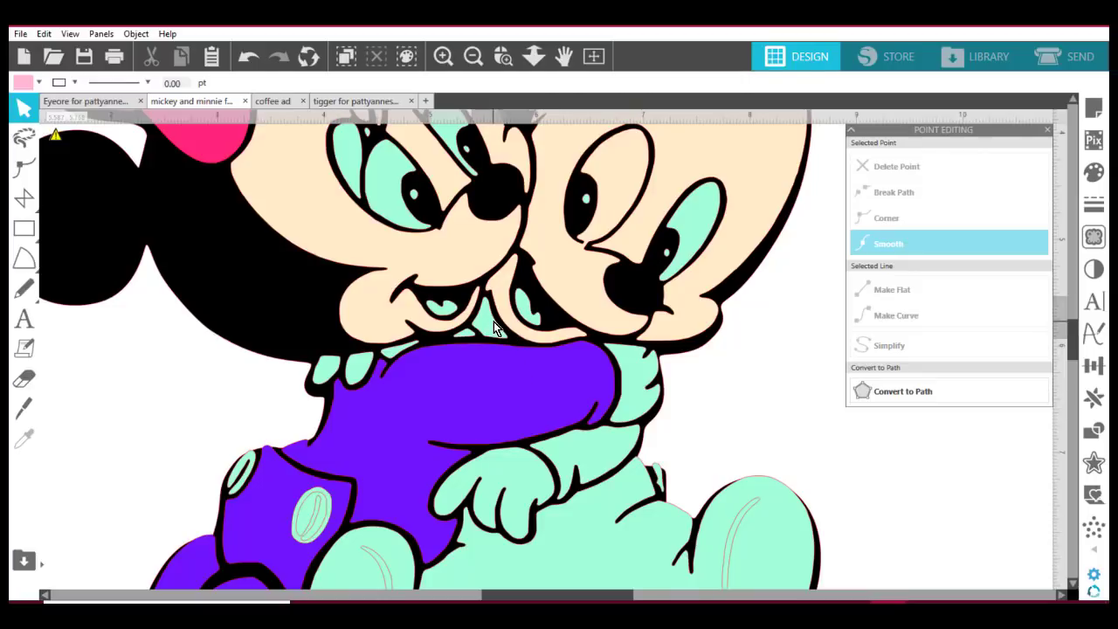
{"action": "left_click", "coordinate": [22, 85]}
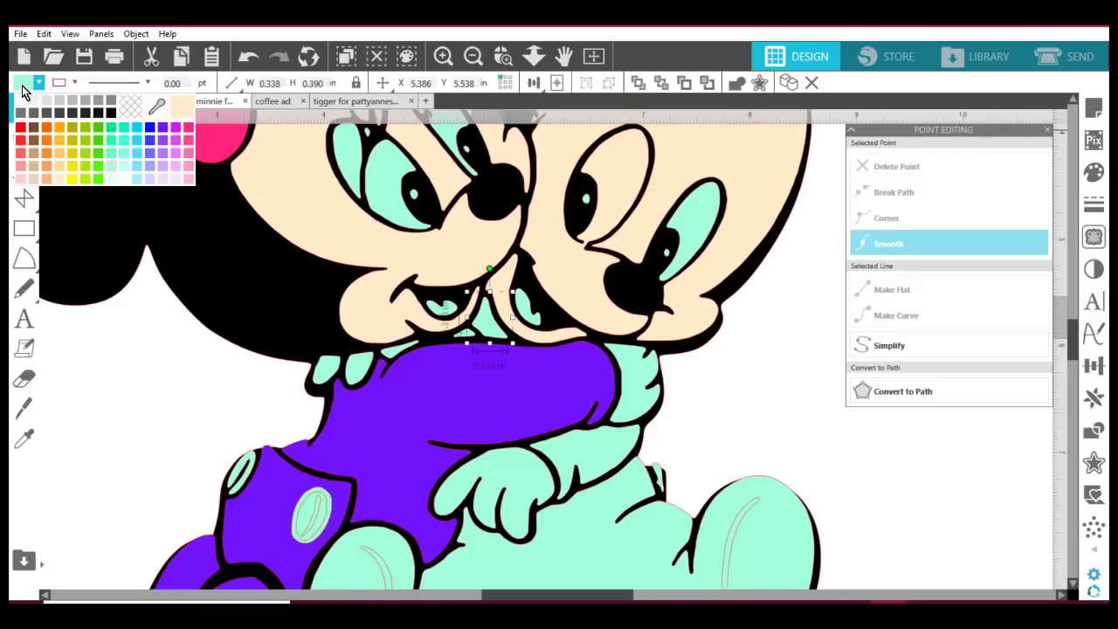
{"action": "left_click", "coordinate": [186, 107]}
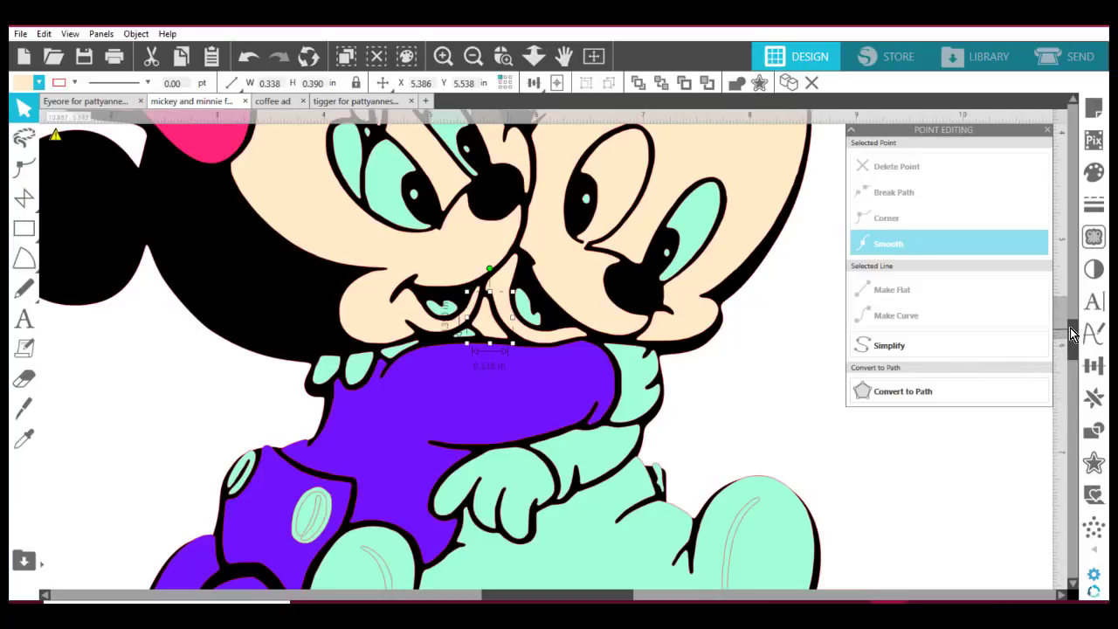
Step: Select the mint glove shapes, the fingers at Minnie's shoulder and the small pieces under her chin, and fill them with white
{"action": "left_click_drag", "start_coordinate": [1075, 339], "coordinate": [1074, 347]}
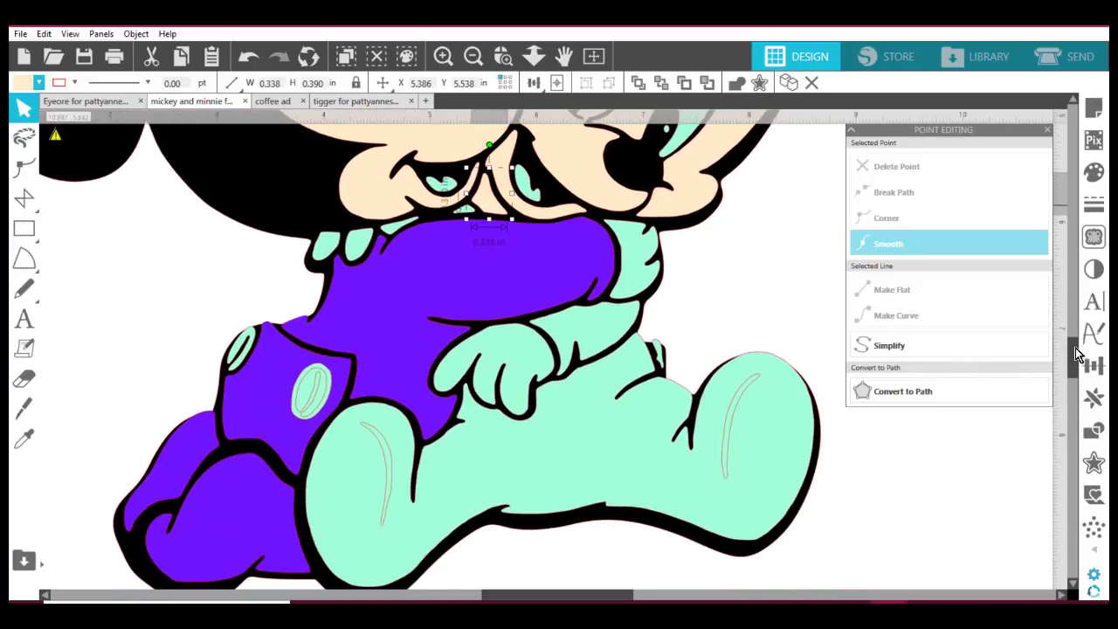
{"action": "left_click", "coordinate": [505, 374]}
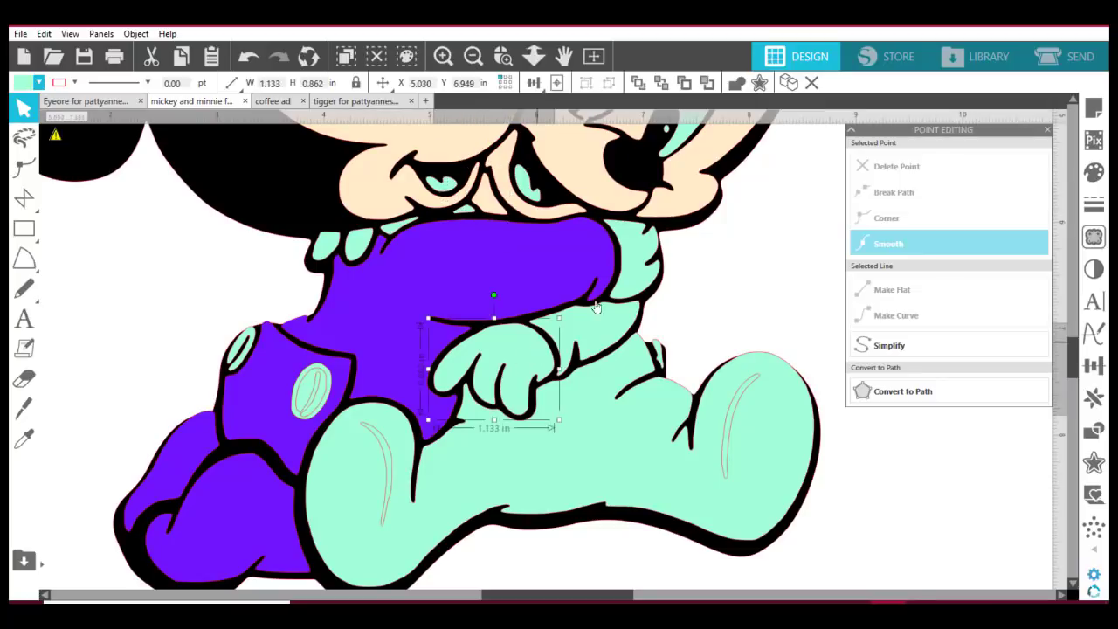
{"action": "left_click", "coordinate": [635, 283]}
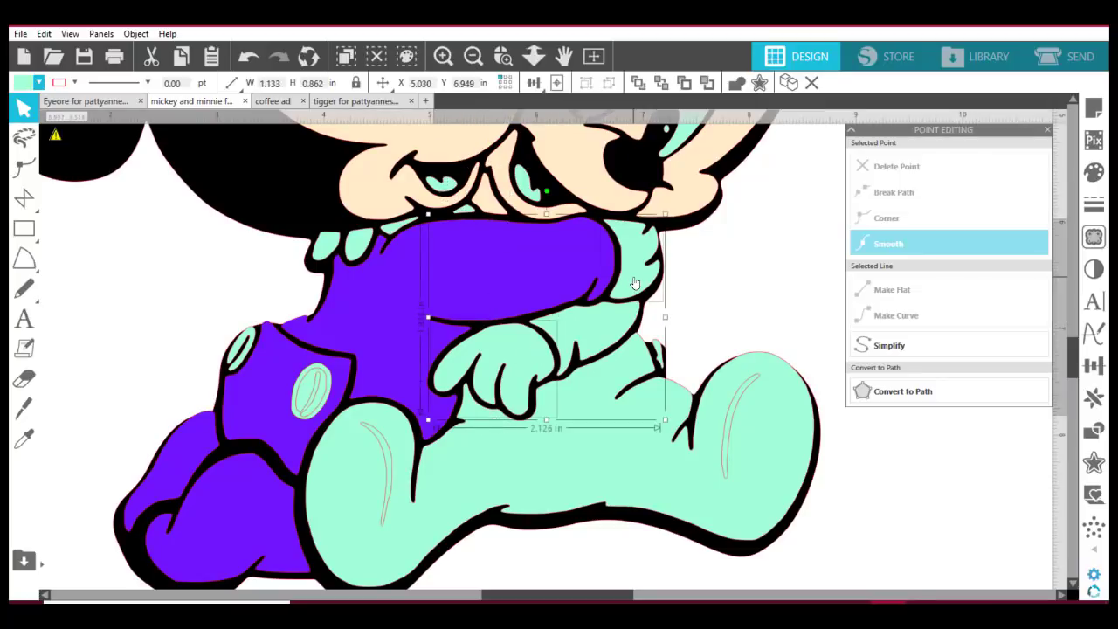
{"action": "left_click", "coordinate": [324, 252], "text": "shift"}
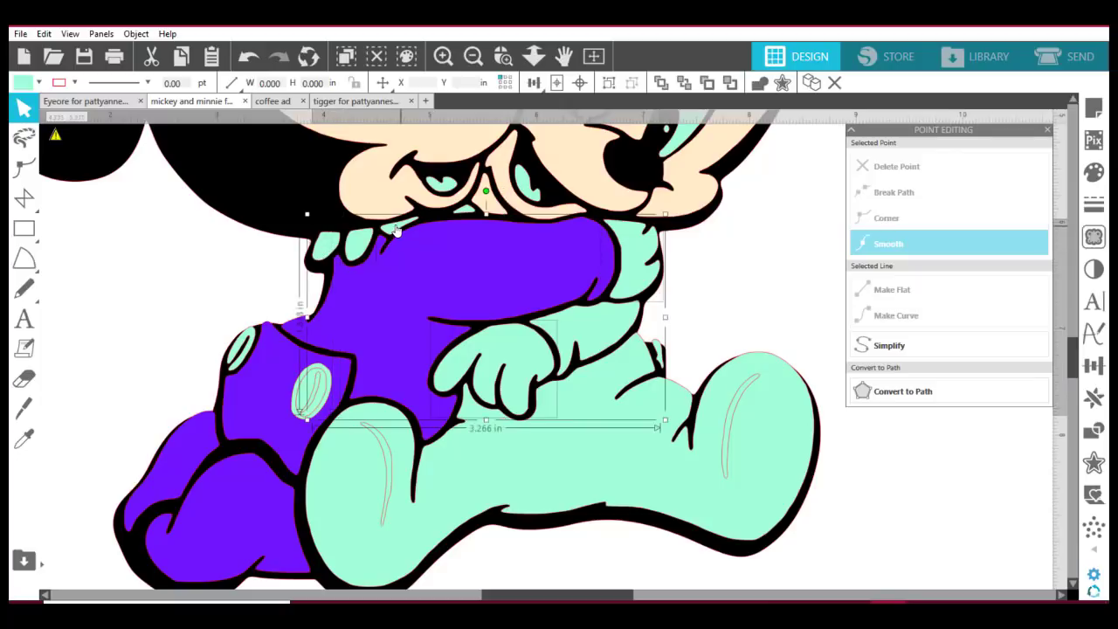
{"action": "left_click", "coordinate": [465, 218], "text": "shift"}
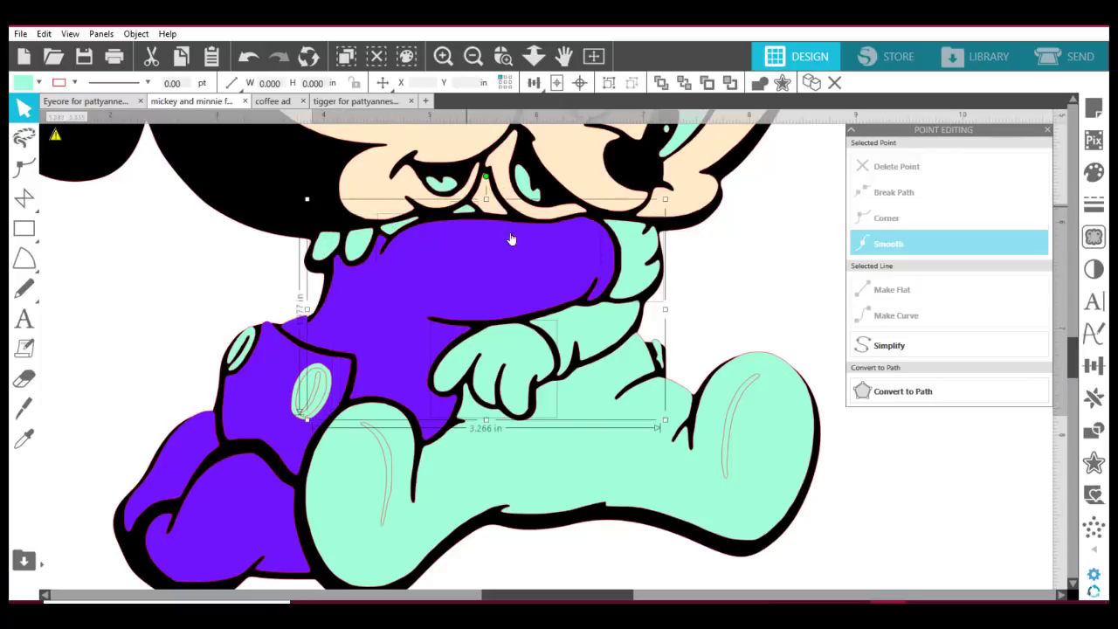
{"action": "left_click", "coordinate": [24, 87]}
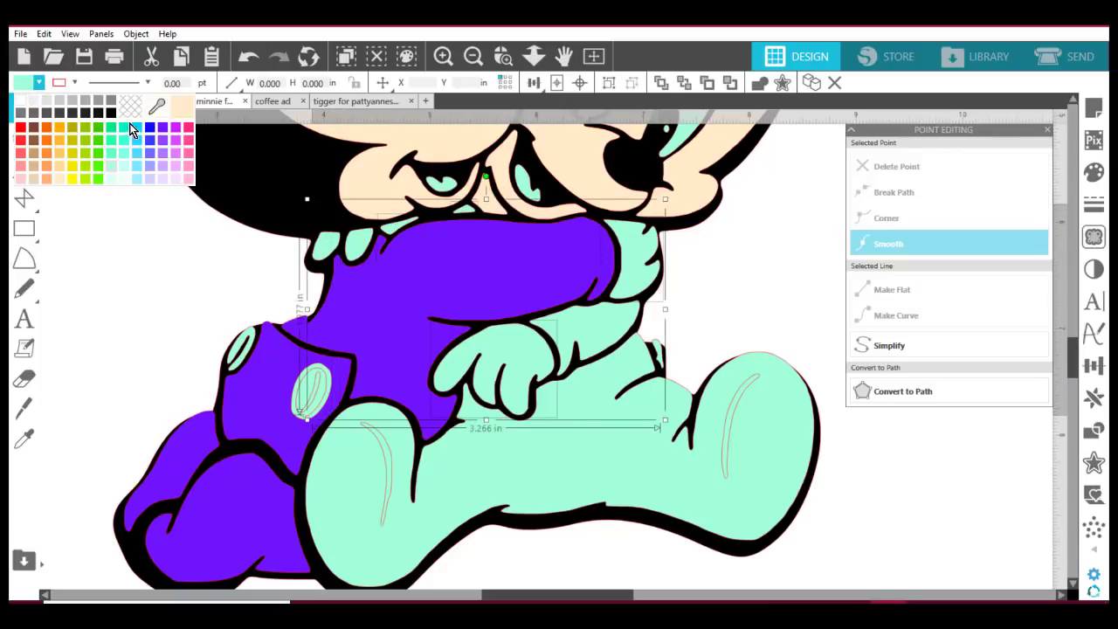
{"action": "left_click", "coordinate": [27, 103]}
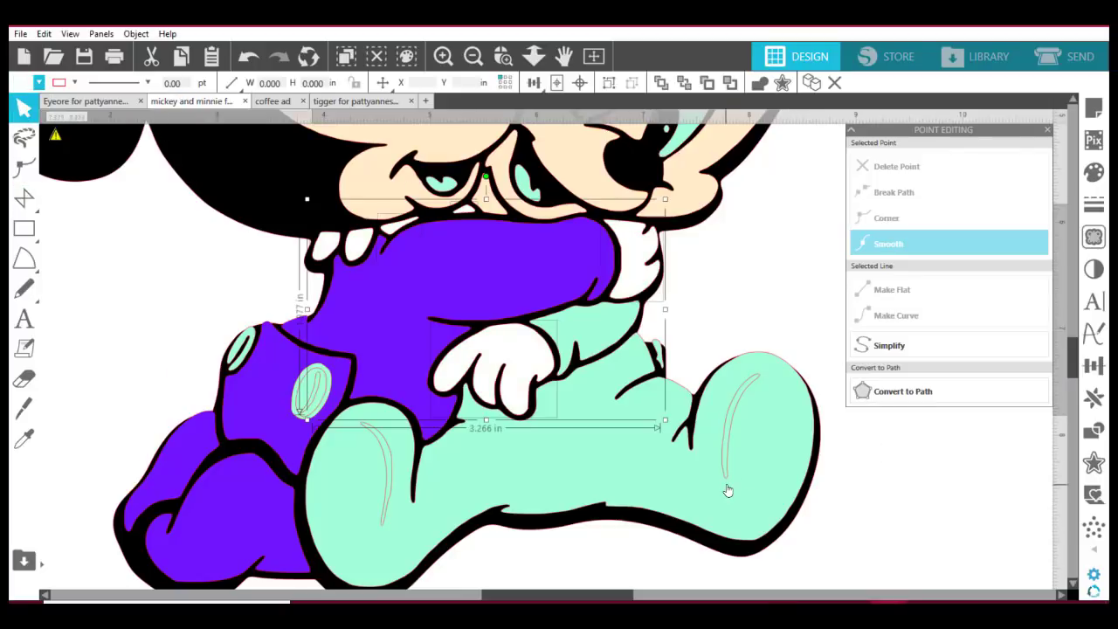
{"action": "left_click", "coordinate": [765, 317]}
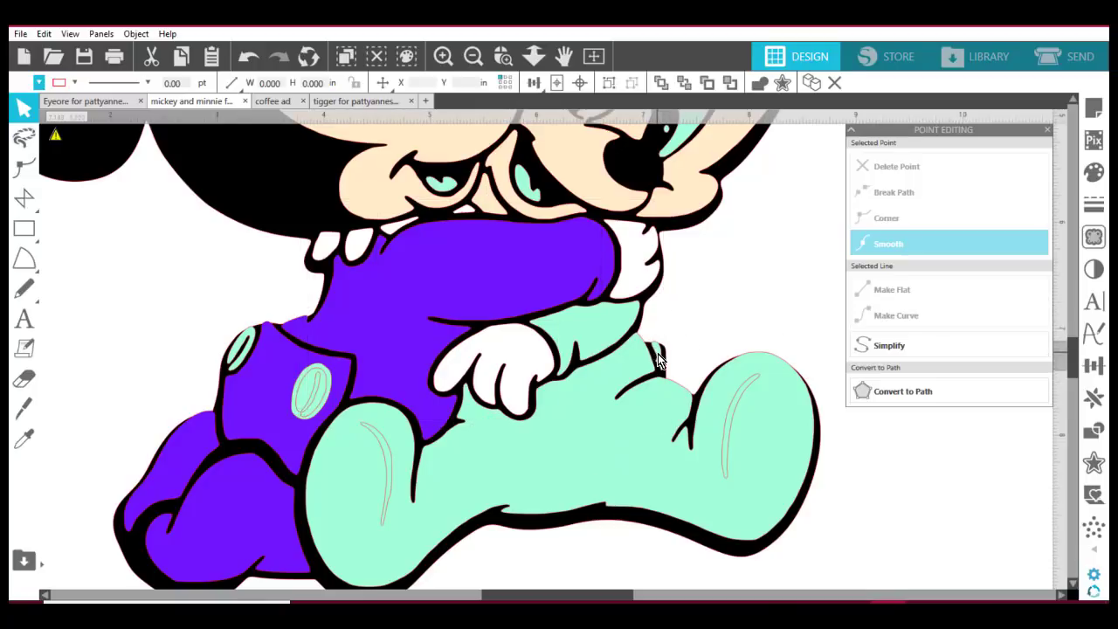
Step: Select Mickey's mint sleeve and the large body and feet shape together and fill them with red
{"action": "left_click", "coordinate": [656, 356]}
{"action": "left_click", "coordinate": [601, 394]}
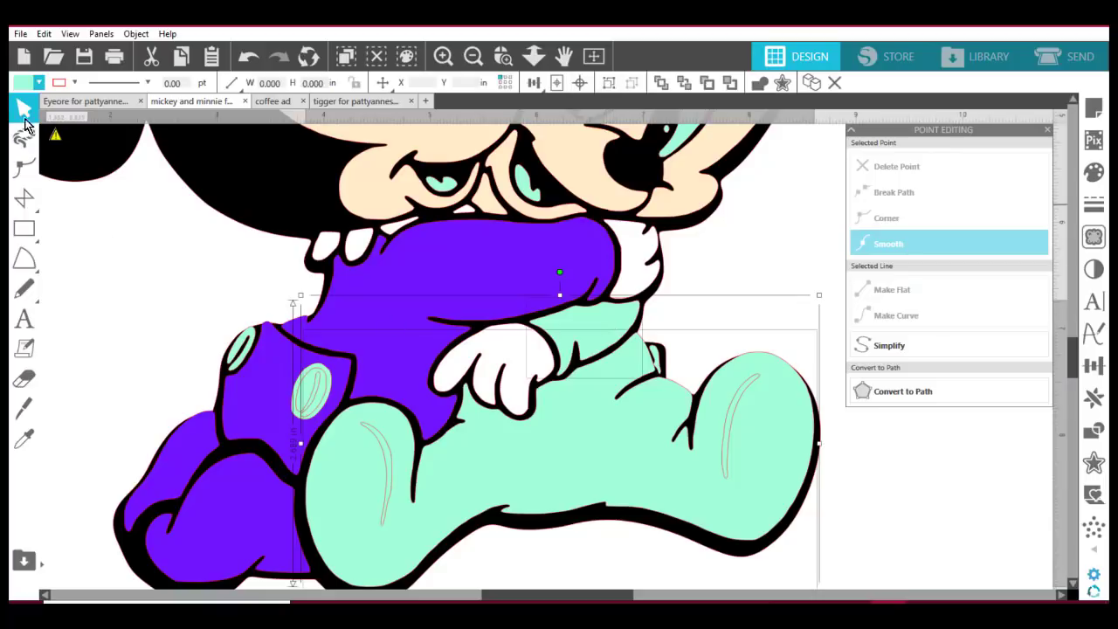
{"action": "left_click", "coordinate": [23, 83]}
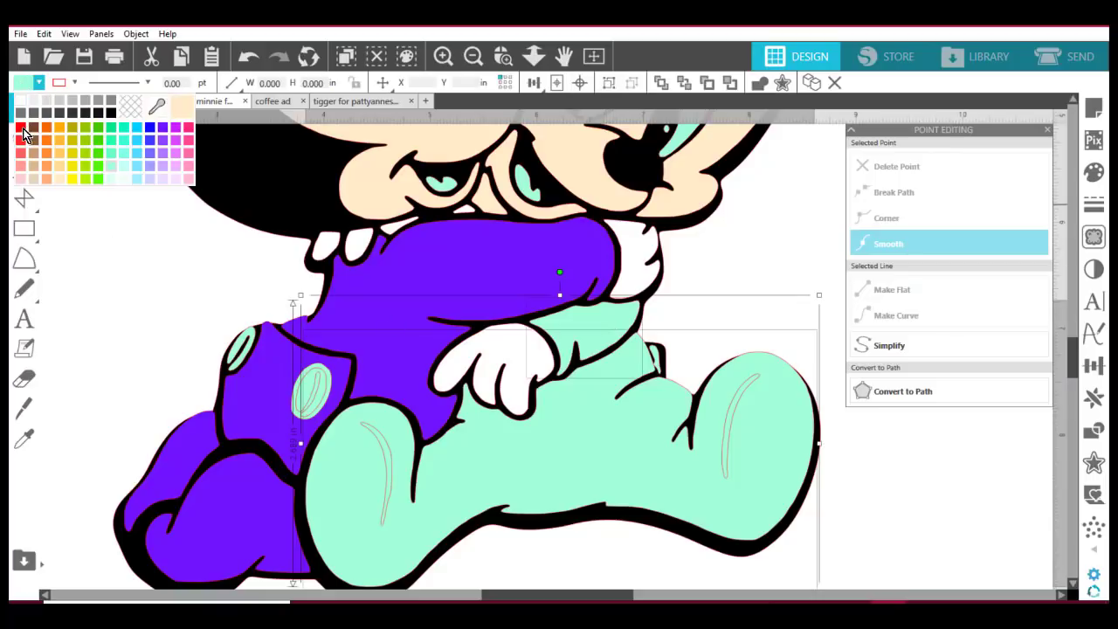
{"action": "left_click", "coordinate": [22, 128]}
{"action": "scroll", "coordinate": [773, 306], "scroll_direction": "up", "scroll_amount": 3}
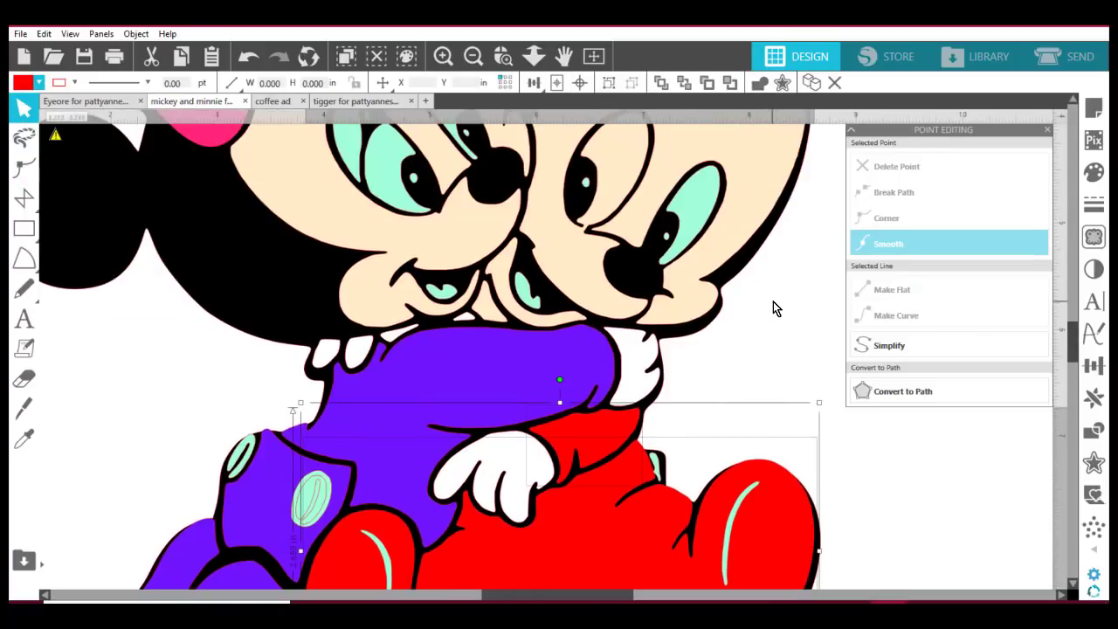
Step: Fill the small mint piece behind Mickey's back, just above his red leg, with red
{"action": "left_click", "coordinate": [24, 166]}
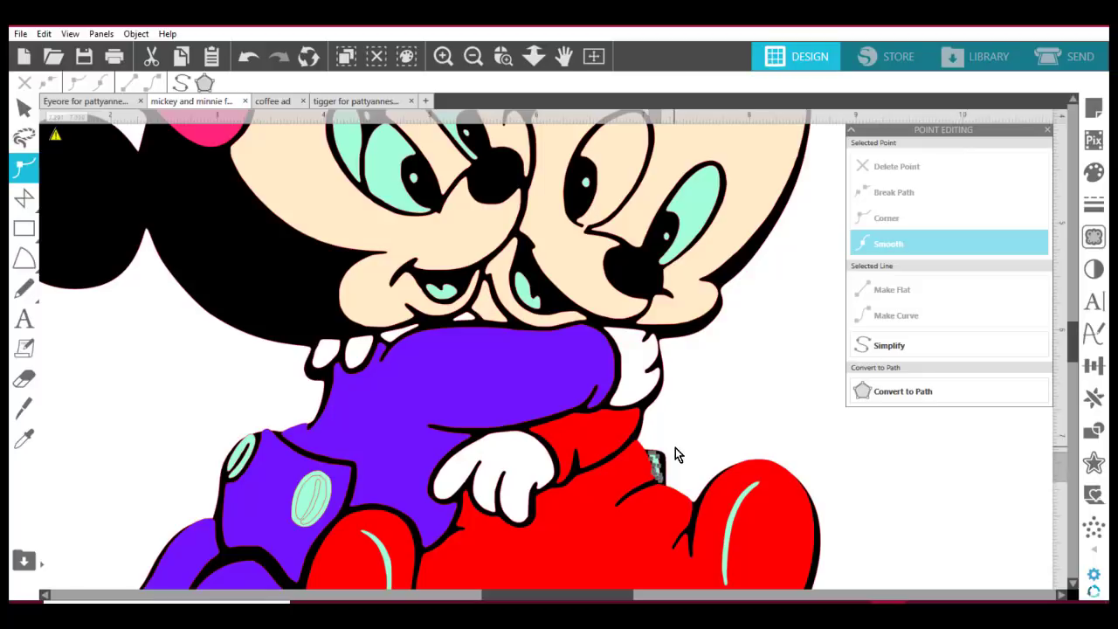
{"action": "left_click", "coordinate": [23, 106]}
{"action": "left_click", "coordinate": [27, 81]}
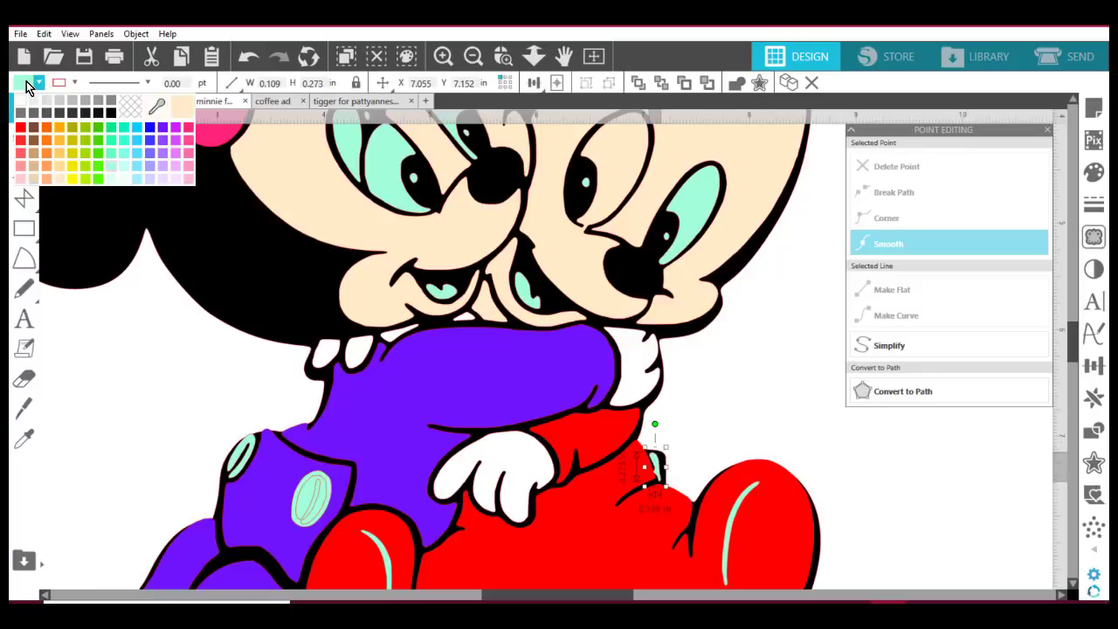
{"action": "left_click", "coordinate": [23, 131]}
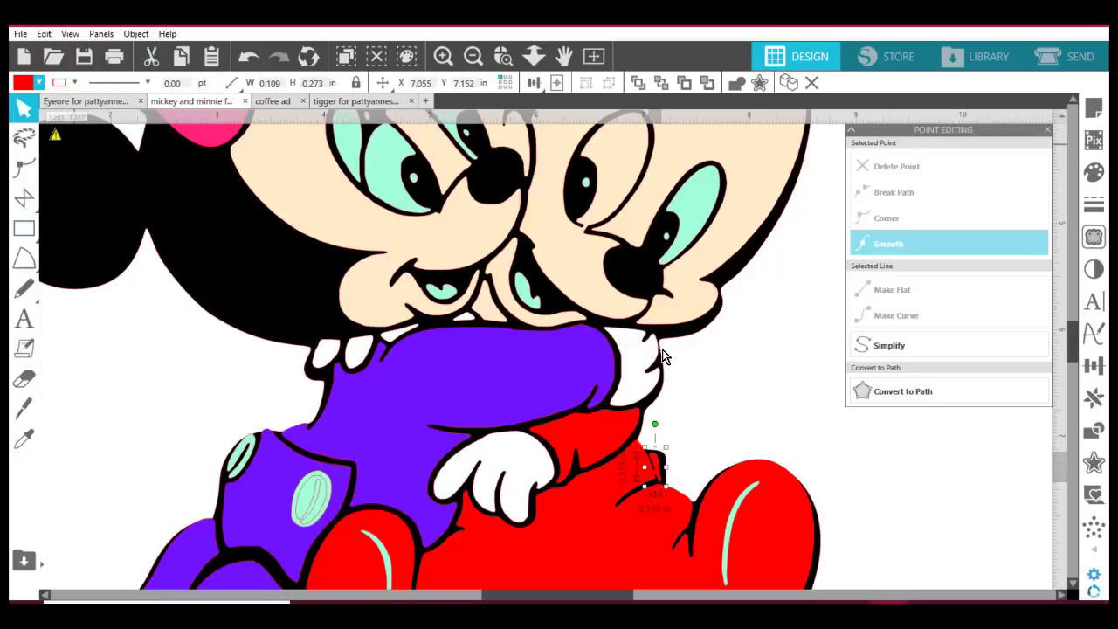
{"action": "left_click", "coordinate": [730, 376]}
Step: Select both mint tongue shapes in Mickey's and Minnie's mouths and fill them with pink
{"action": "scroll", "coordinate": [772, 361], "scroll_direction": "up", "scroll_amount": 1}
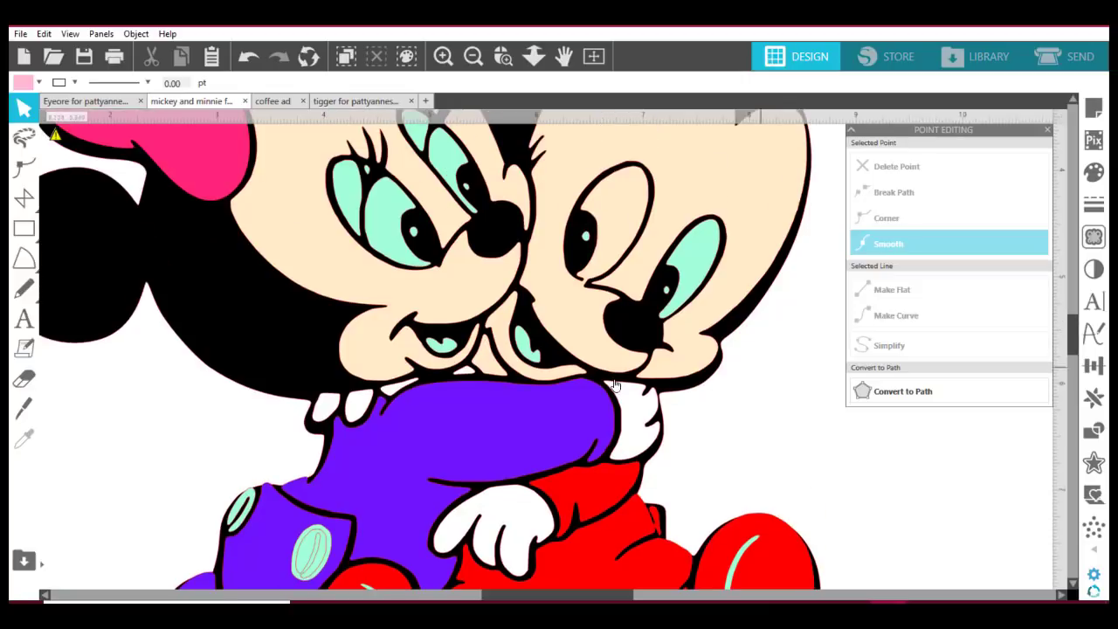
{"action": "left_click", "coordinate": [528, 353]}
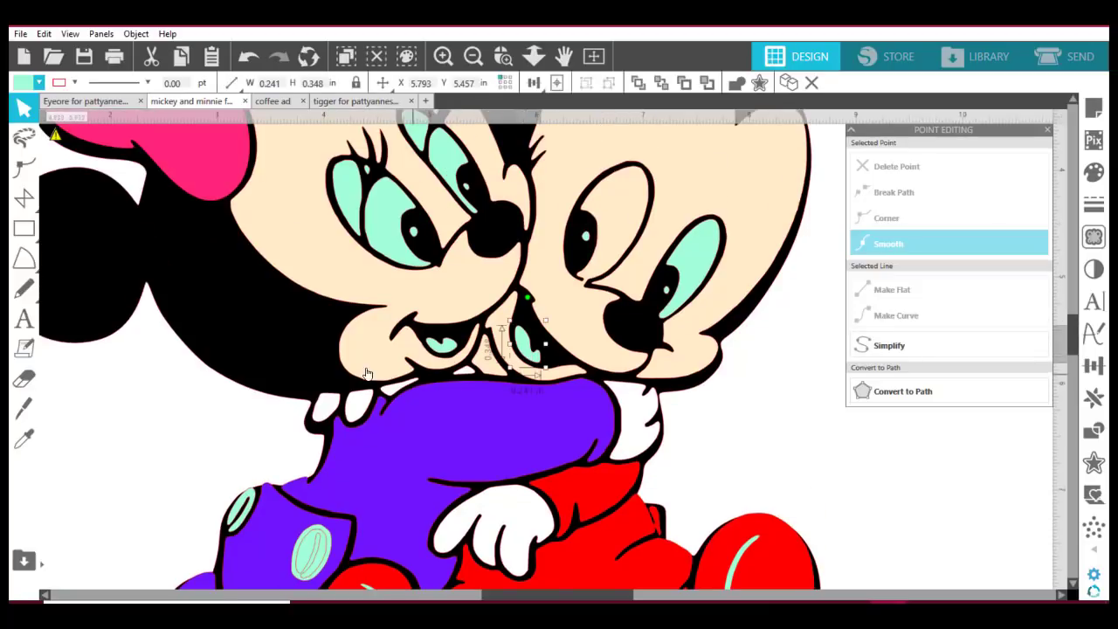
{"action": "left_click", "coordinate": [444, 350], "text": "shift"}
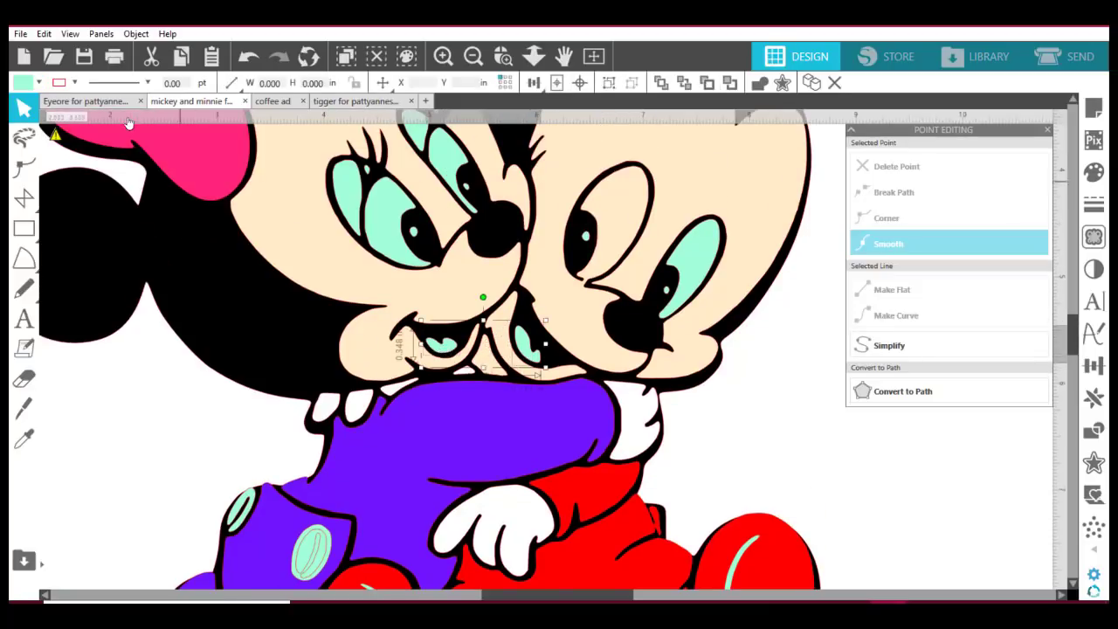
{"action": "left_click", "coordinate": [26, 83]}
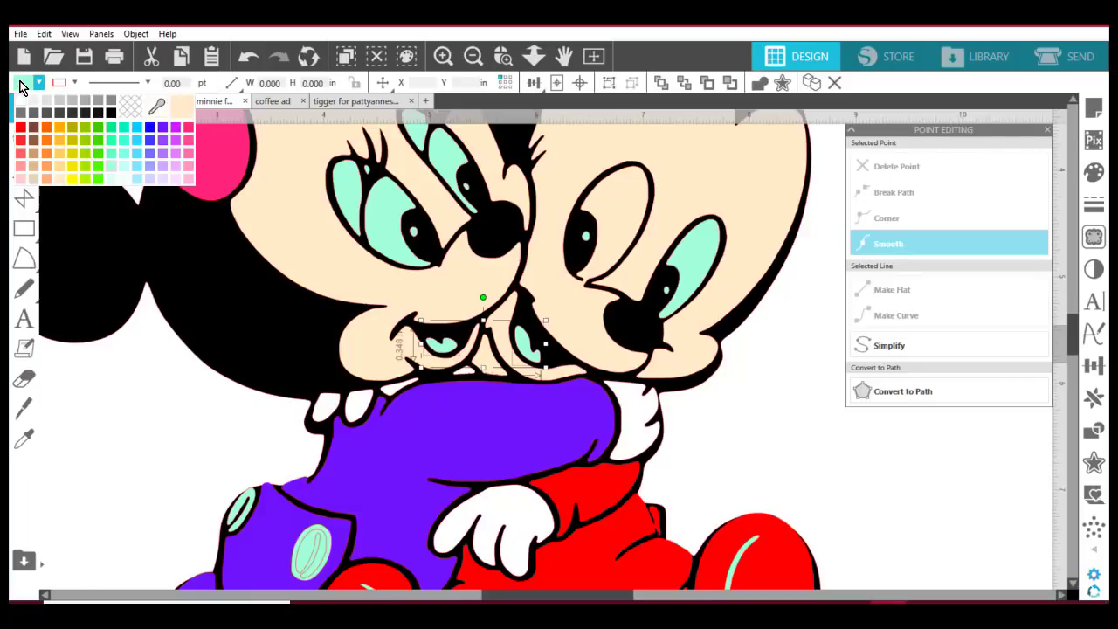
{"action": "left_click", "coordinate": [189, 157]}
{"action": "left_click", "coordinate": [805, 382]}
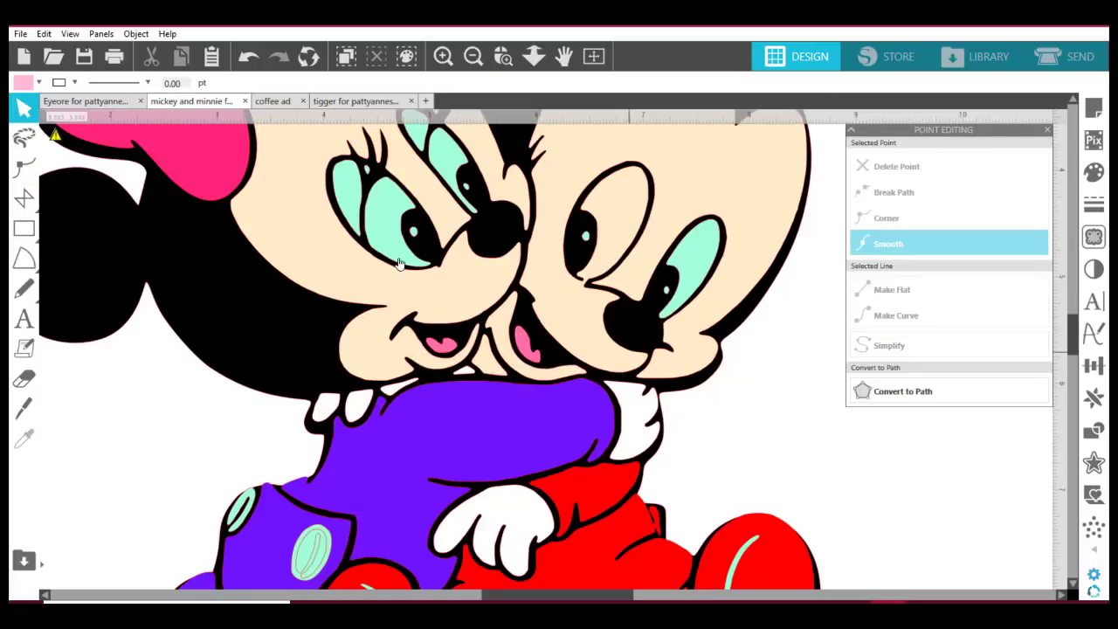
Step: Select Minnie's two mint eyelid shapes and fill them with light purple
{"action": "left_click", "coordinate": [342, 192]}
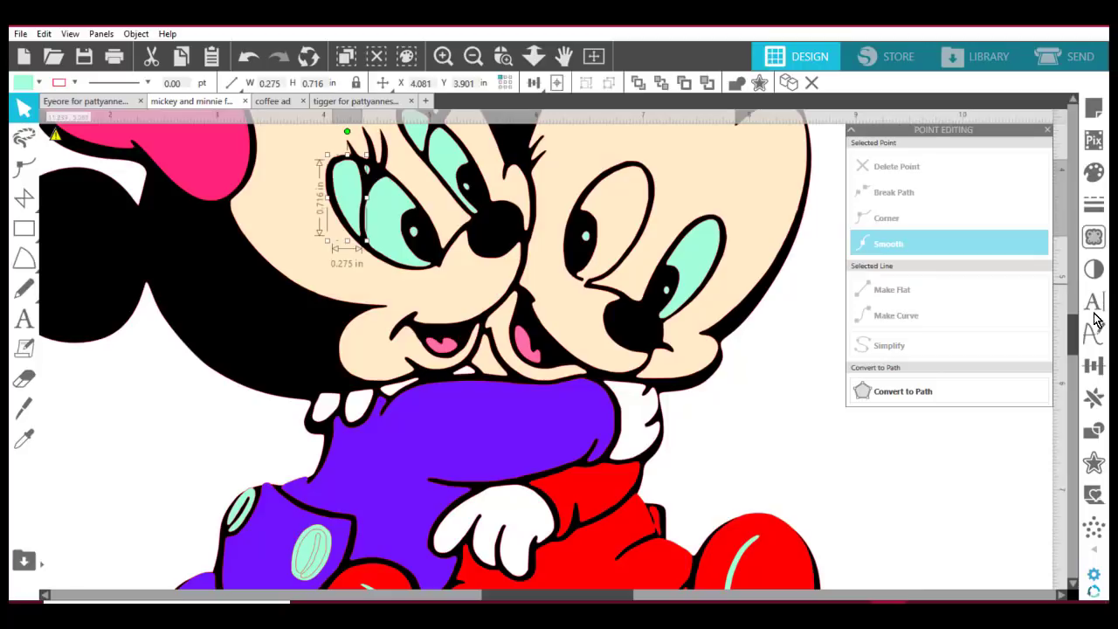
{"action": "scroll", "coordinate": [1073, 322], "scroll_direction": "up", "scroll_amount": 3}
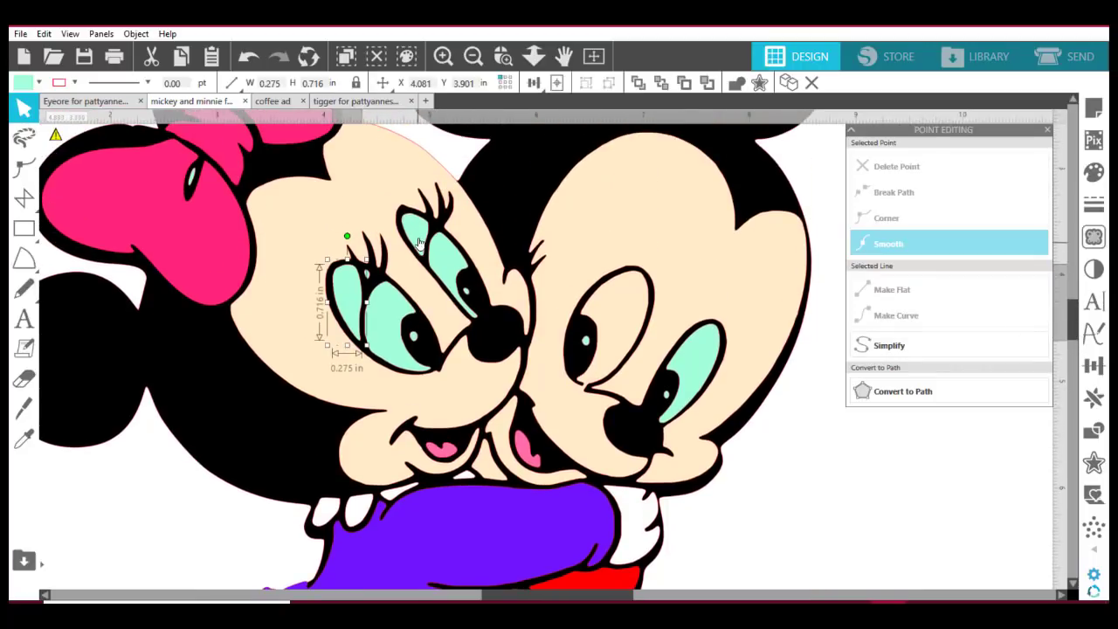
{"action": "left_click", "coordinate": [419, 239], "text": "shift"}
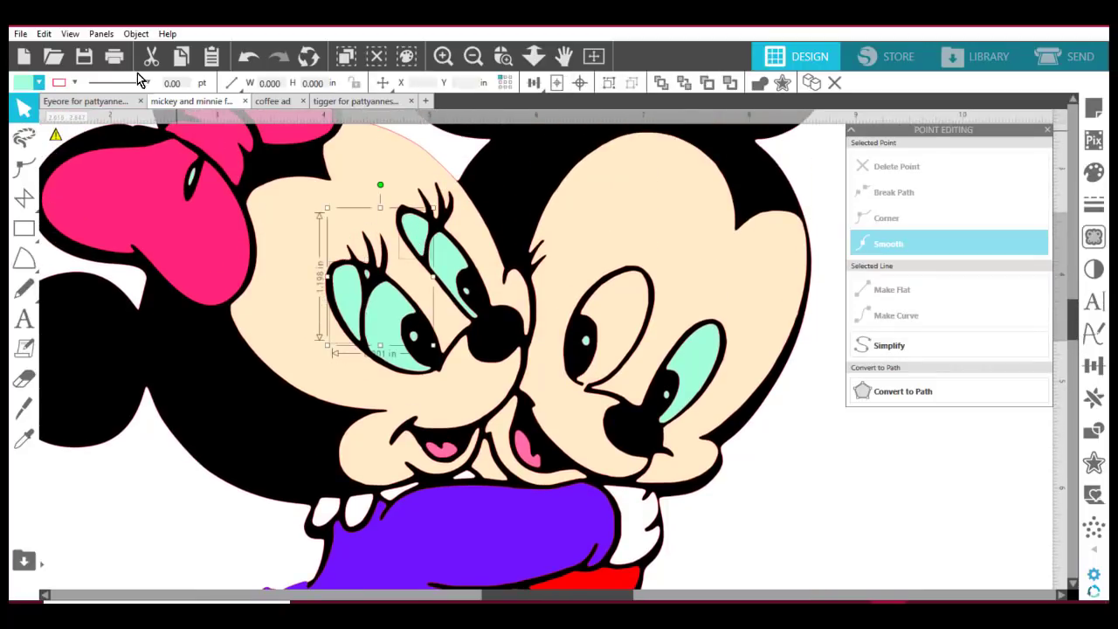
{"action": "left_click", "coordinate": [39, 82]}
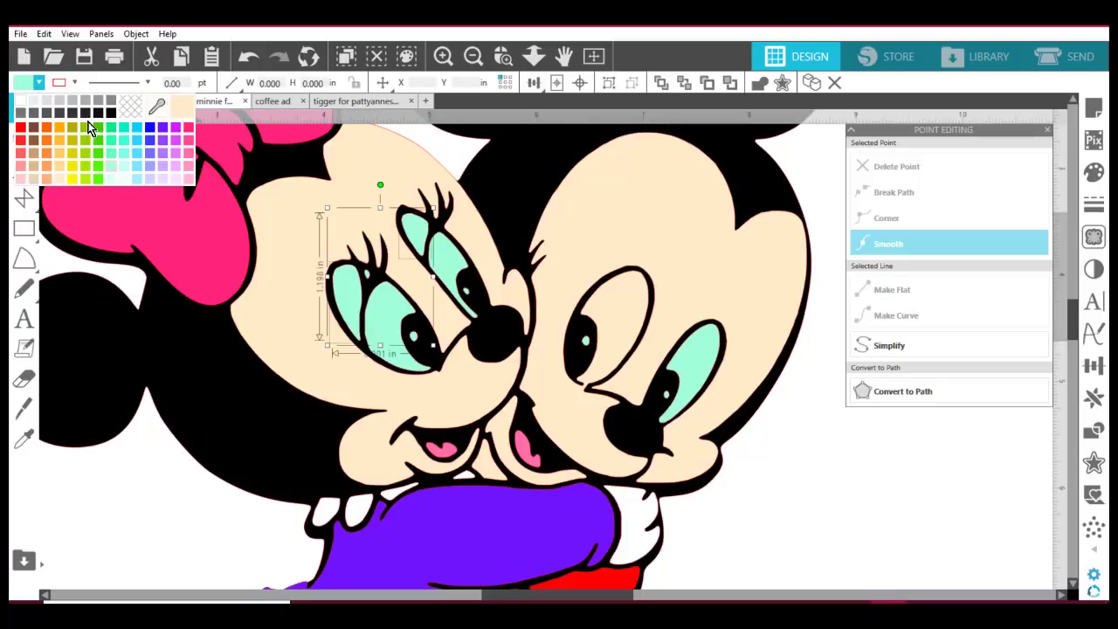
{"action": "left_click", "coordinate": [162, 168]}
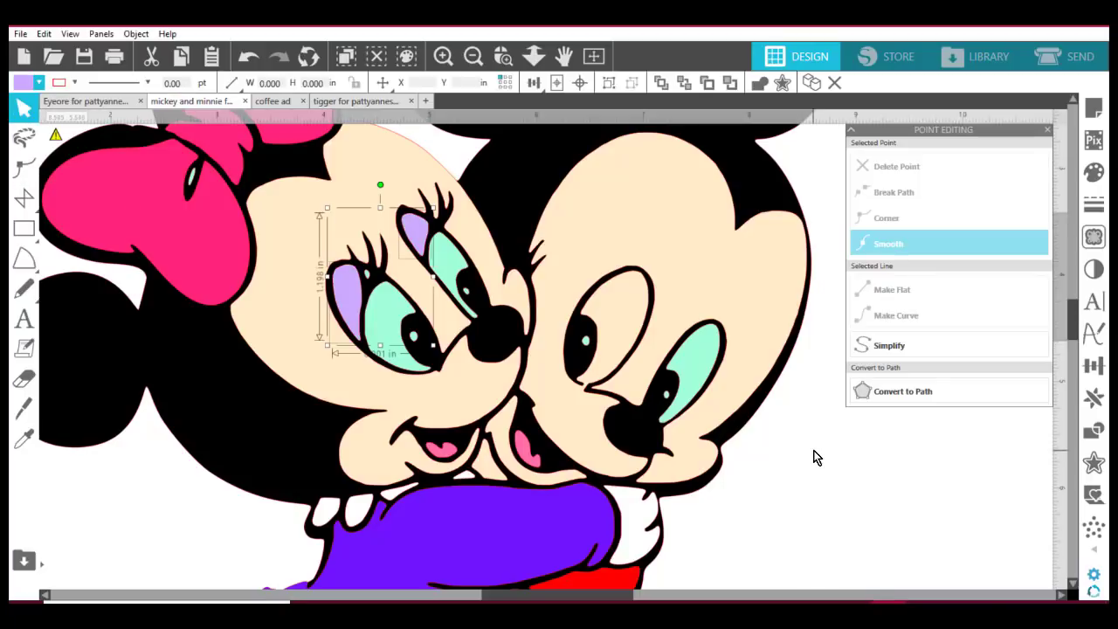
Step: Select the mint eye areas of both Minnie's eyes and Mickey's mint eye together and fill them with white
{"action": "double_click", "coordinate": [388, 306]}
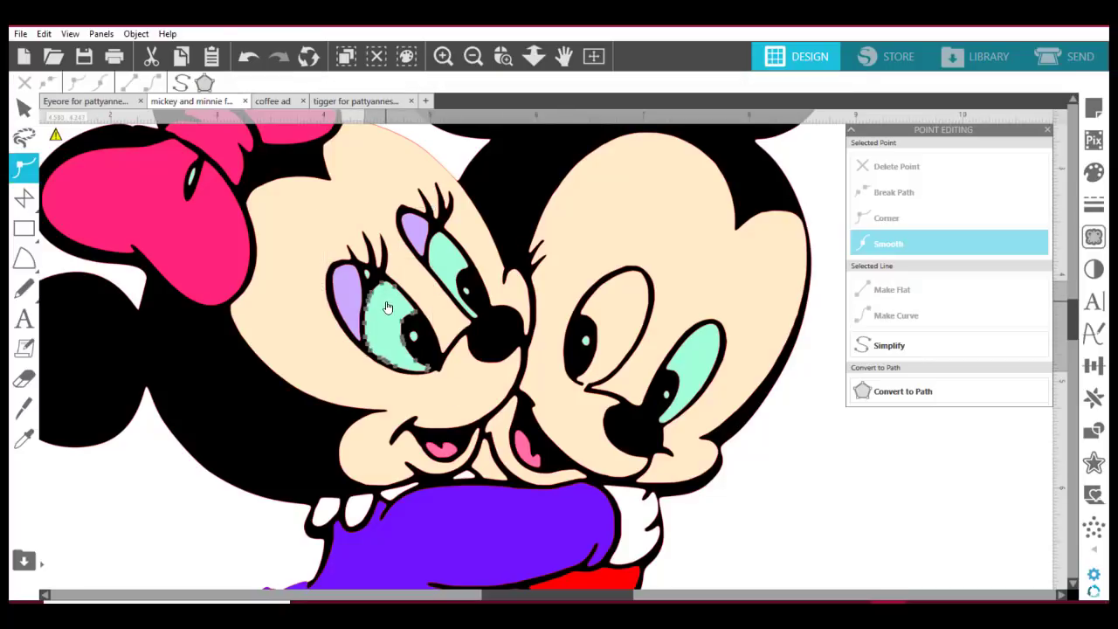
{"action": "double_click", "coordinate": [387, 306]}
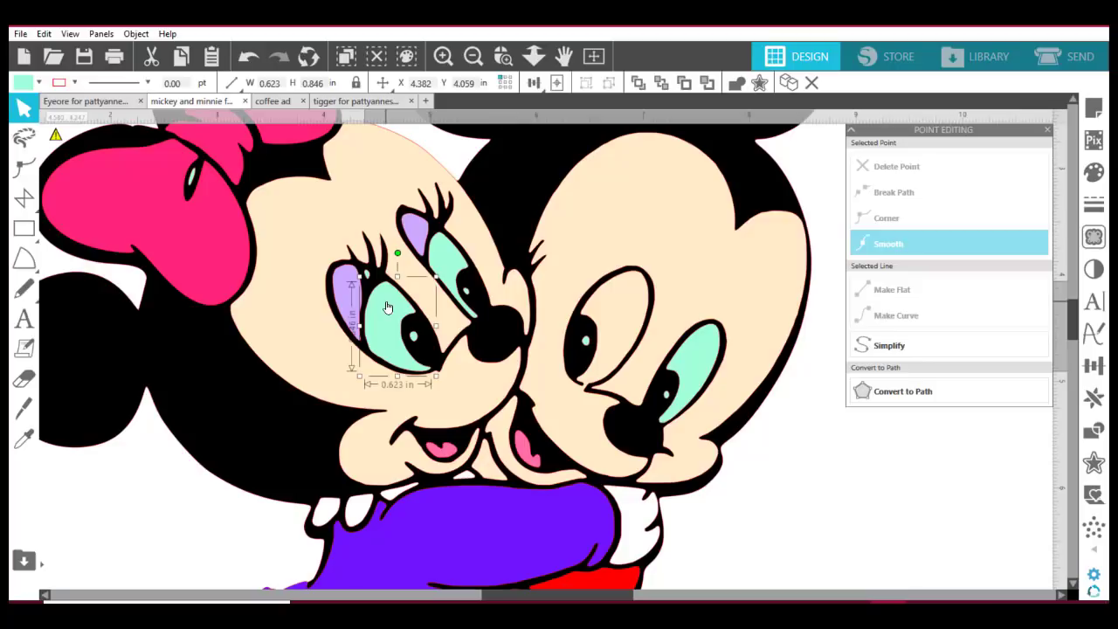
{"action": "left_click", "coordinate": [446, 268], "text": "shift"}
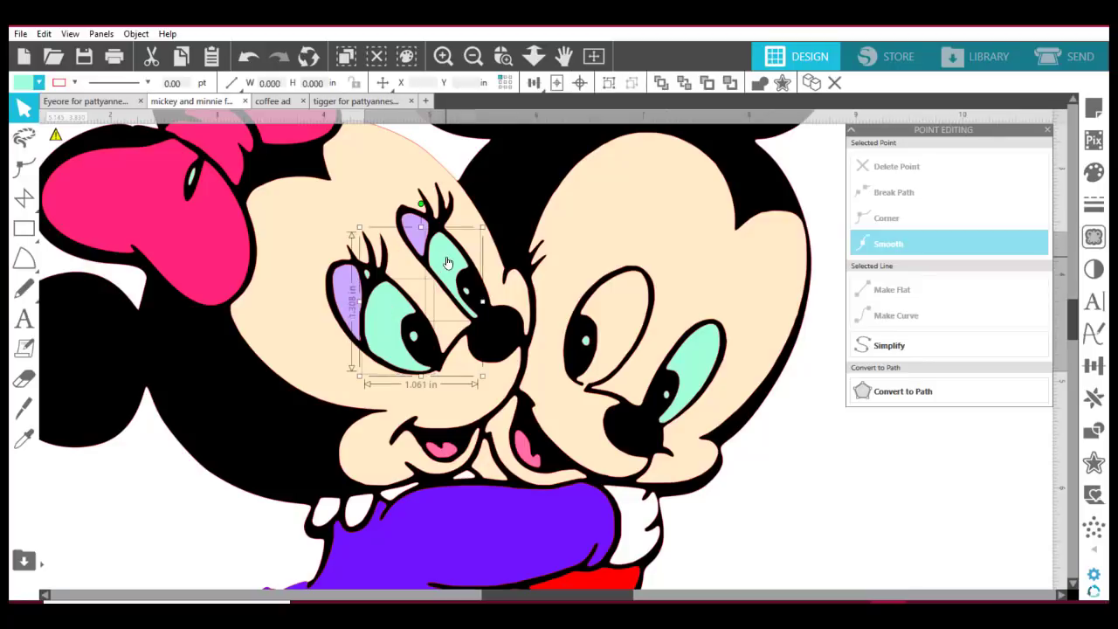
{"action": "left_click", "coordinate": [702, 365], "text": "shift"}
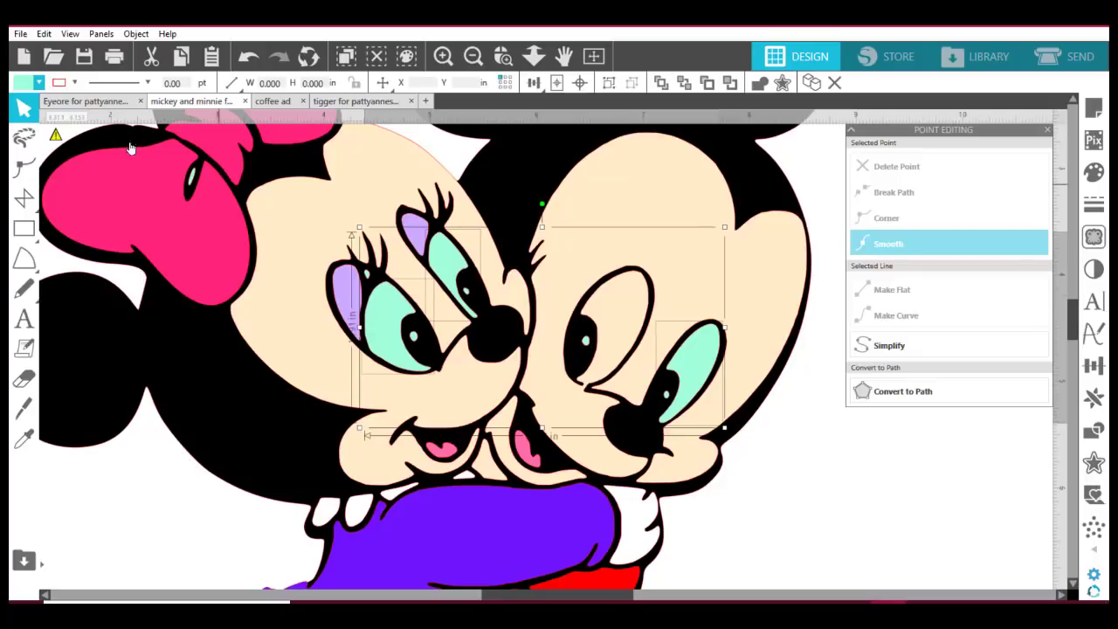
{"action": "left_click", "coordinate": [17, 86]}
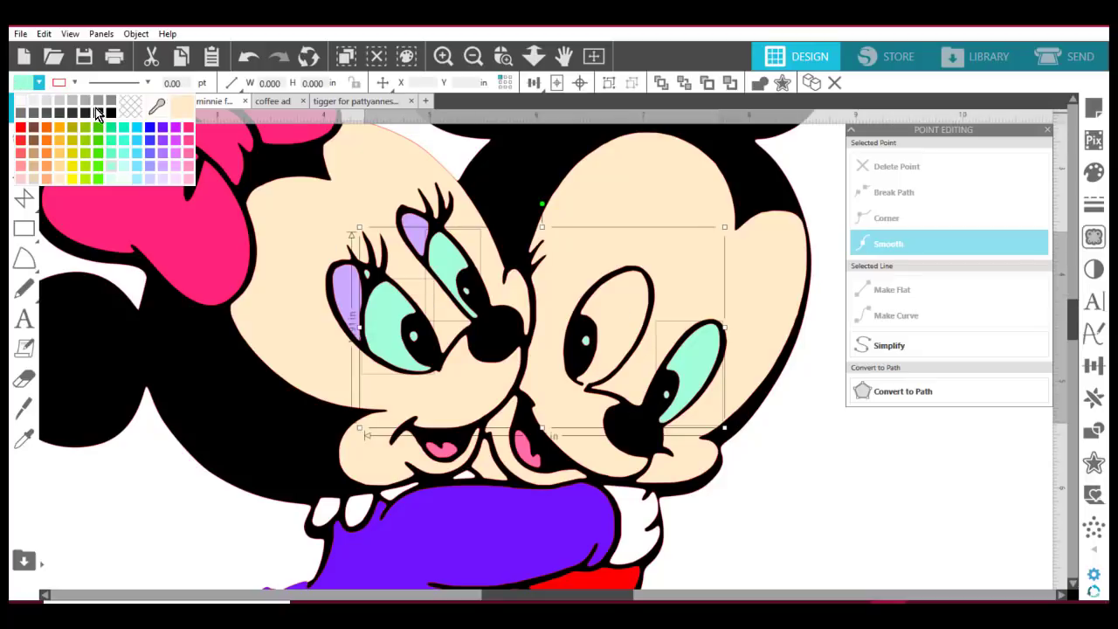
{"action": "left_click", "coordinate": [29, 106]}
{"action": "left_click", "coordinate": [756, 491]}
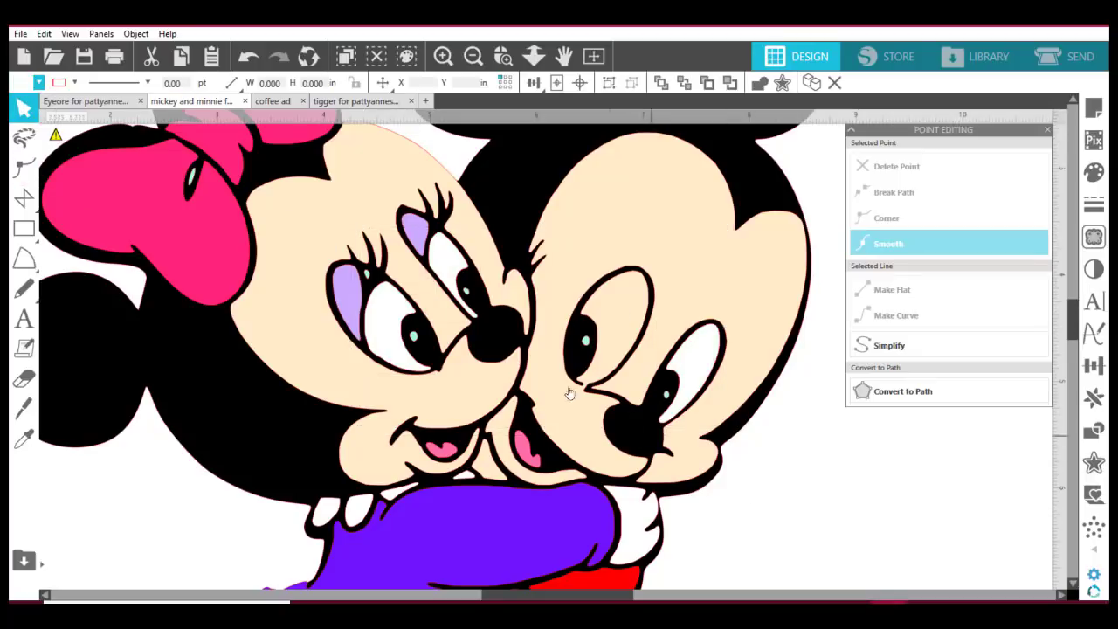
Step: Try to fill the peach area of Mickey's larger eye with white
{"action": "left_click", "coordinate": [622, 303]}
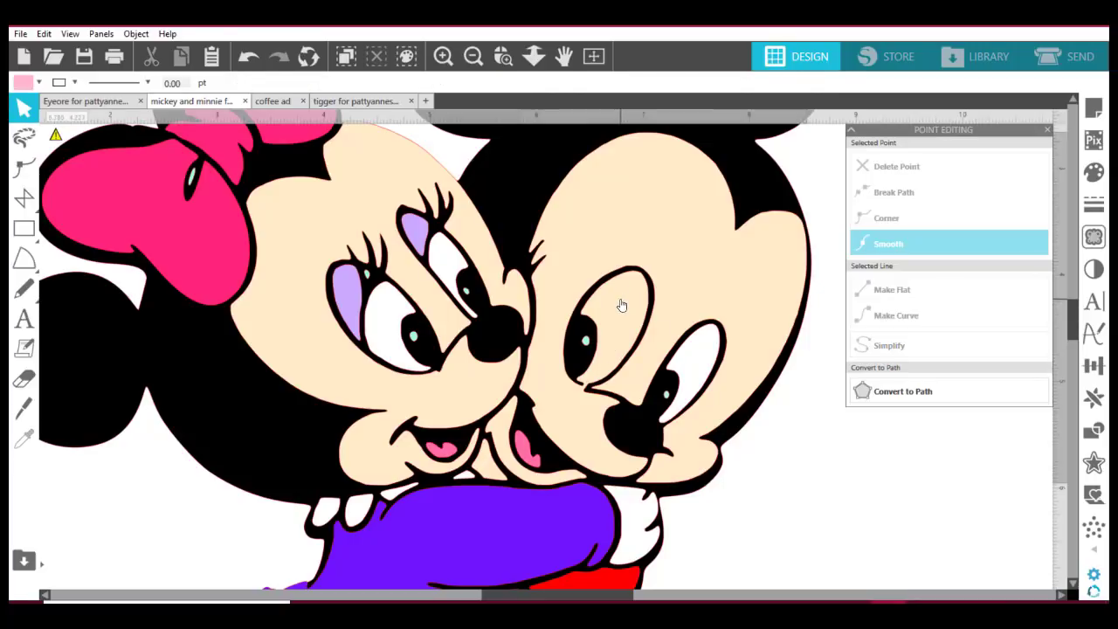
{"action": "left_click", "coordinate": [22, 86]}
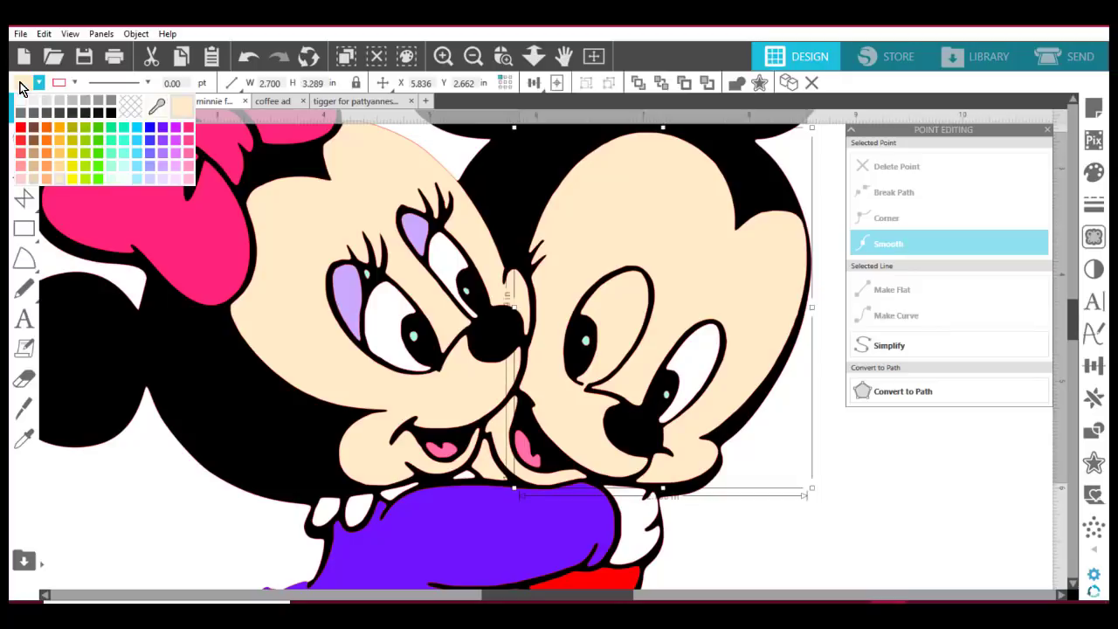
{"action": "left_click", "coordinate": [21, 100]}
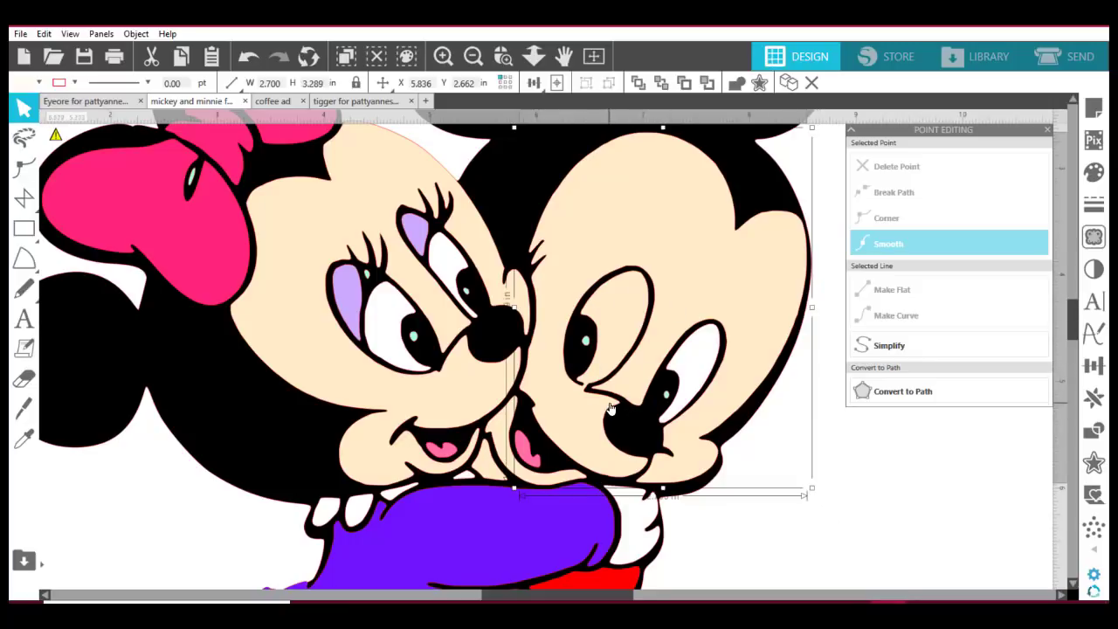
{"action": "left_click", "coordinate": [873, 498]}
Step: Try to break Mickey's face path at the point in the outline gap beneath his larger eye, and undo the break
{"action": "left_click", "coordinate": [503, 59]}
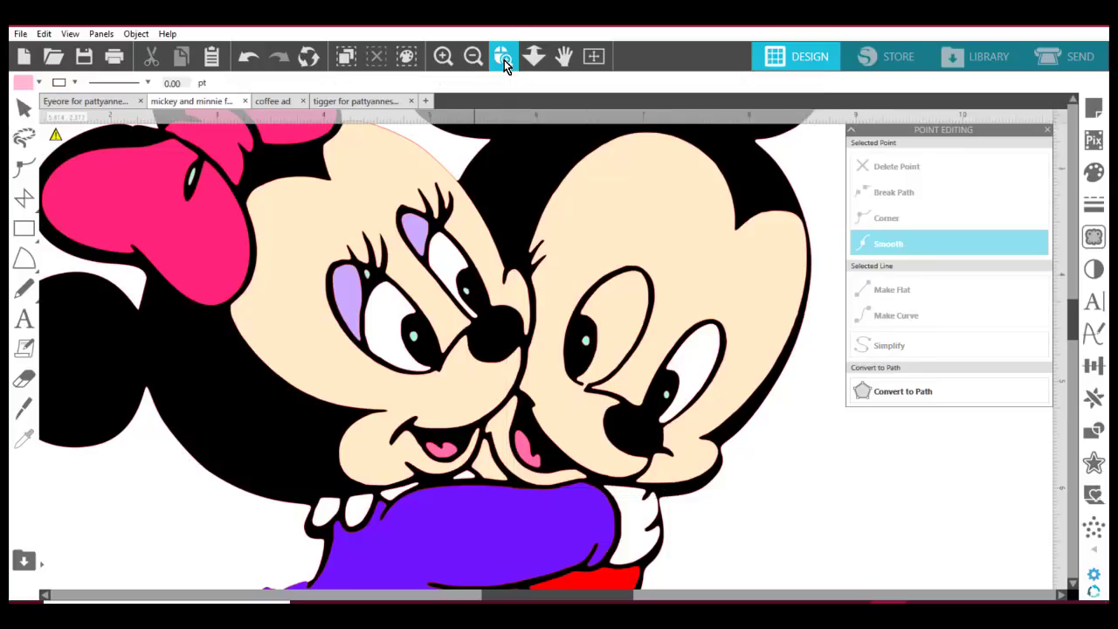
{"action": "left_click_drag", "start_coordinate": [547, 229], "coordinate": [616, 407]}
{"action": "double_click", "coordinate": [366, 274]}
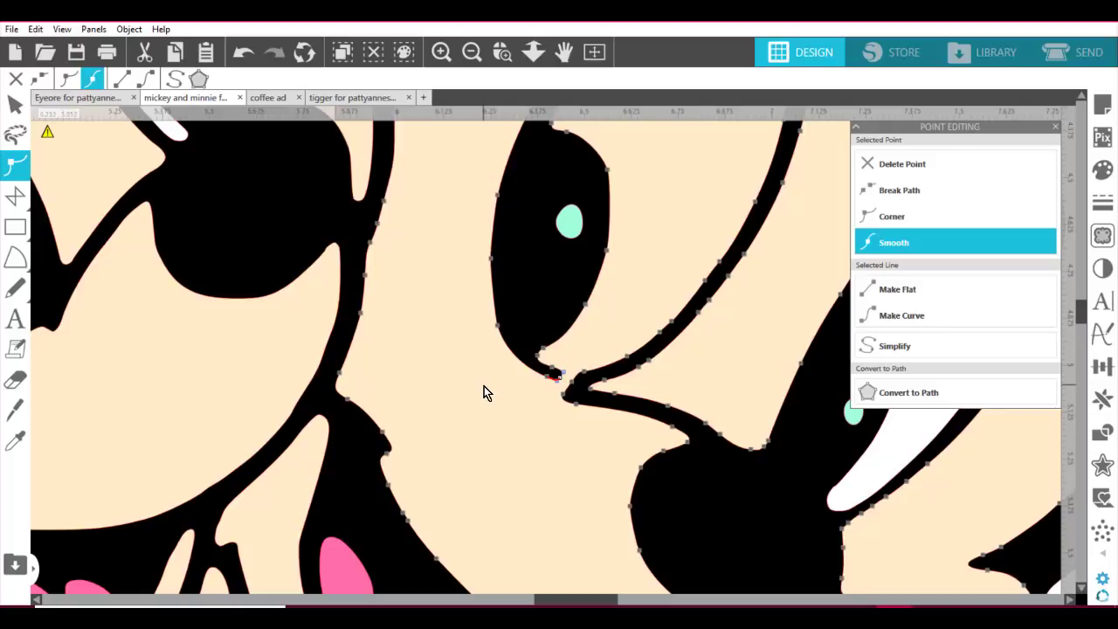
{"action": "left_click", "coordinate": [15, 106]}
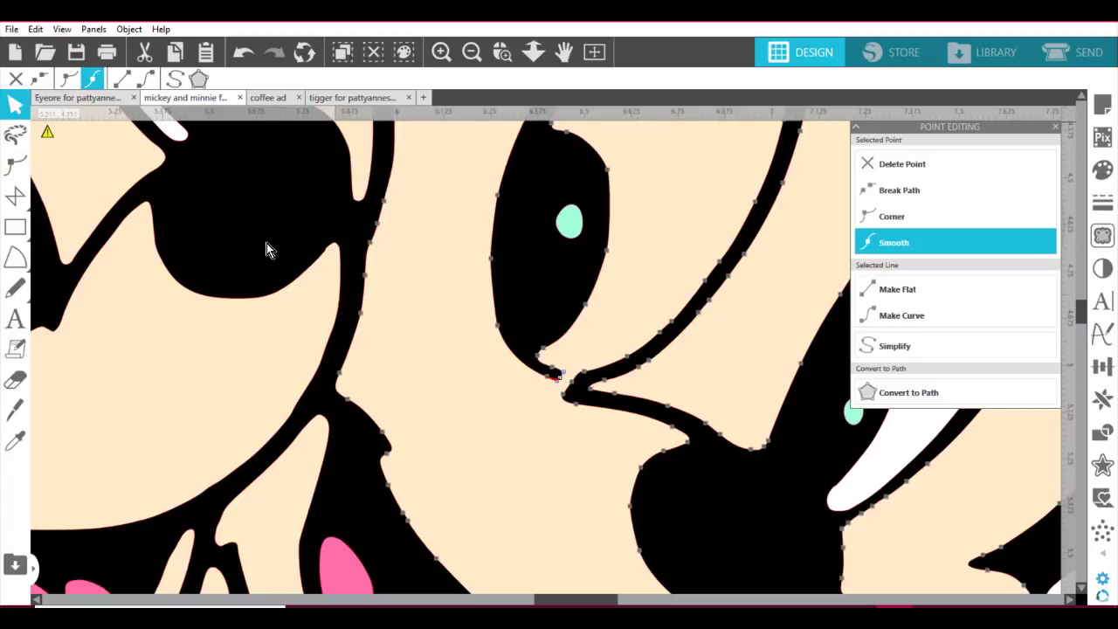
{"action": "double_click", "coordinate": [552, 382]}
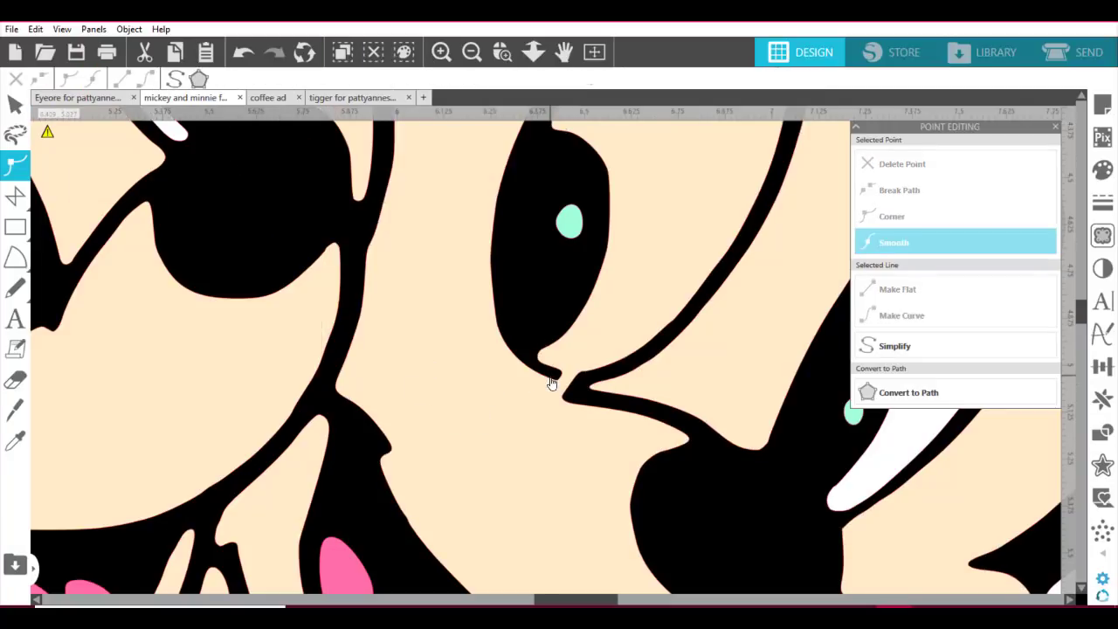
{"action": "left_click", "coordinate": [553, 379]}
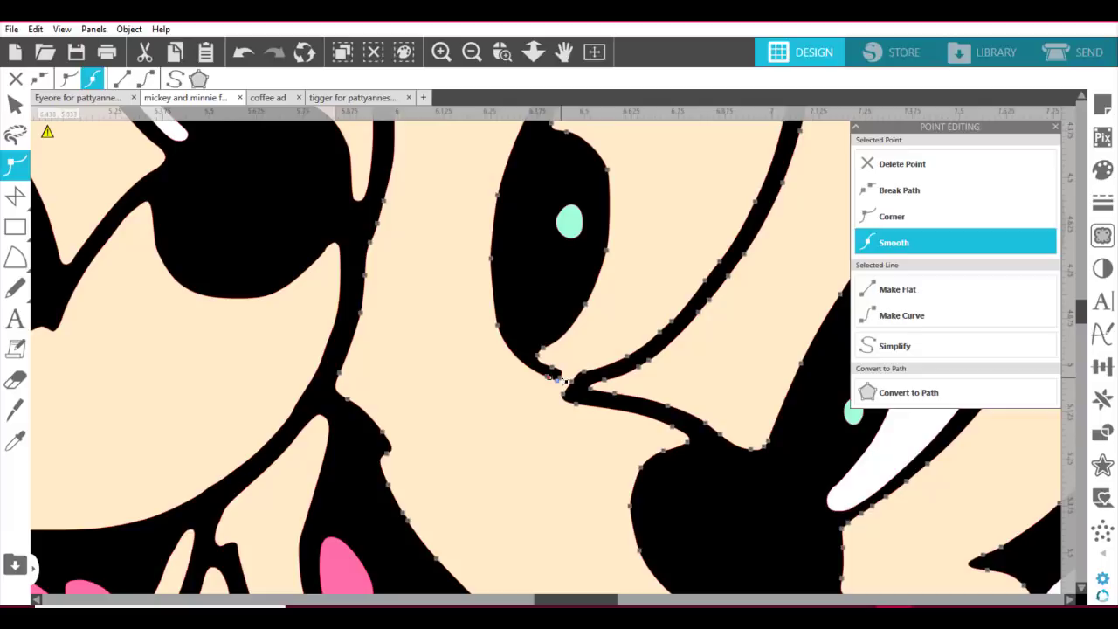
{"action": "right_click", "coordinate": [563, 382]}
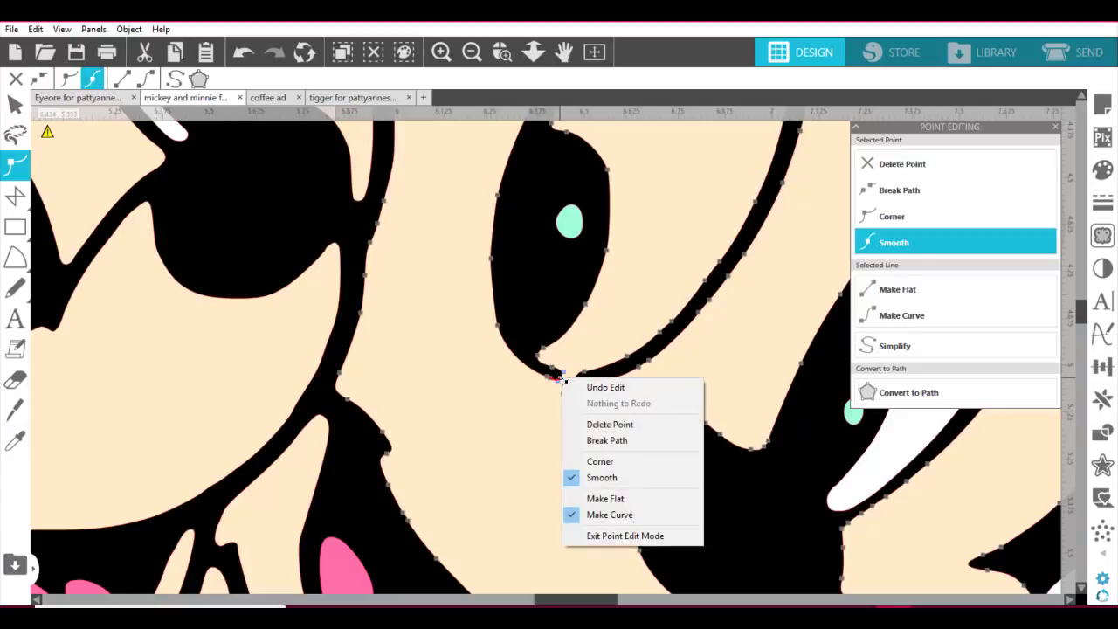
{"action": "left_click", "coordinate": [600, 441]}
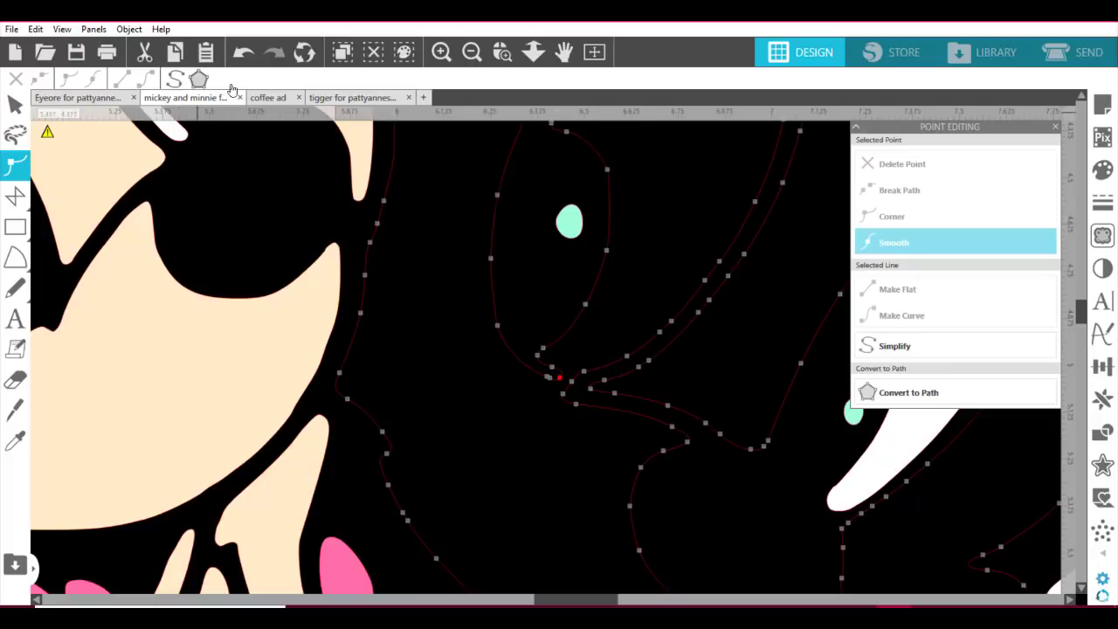
{"action": "left_click", "coordinate": [243, 54]}
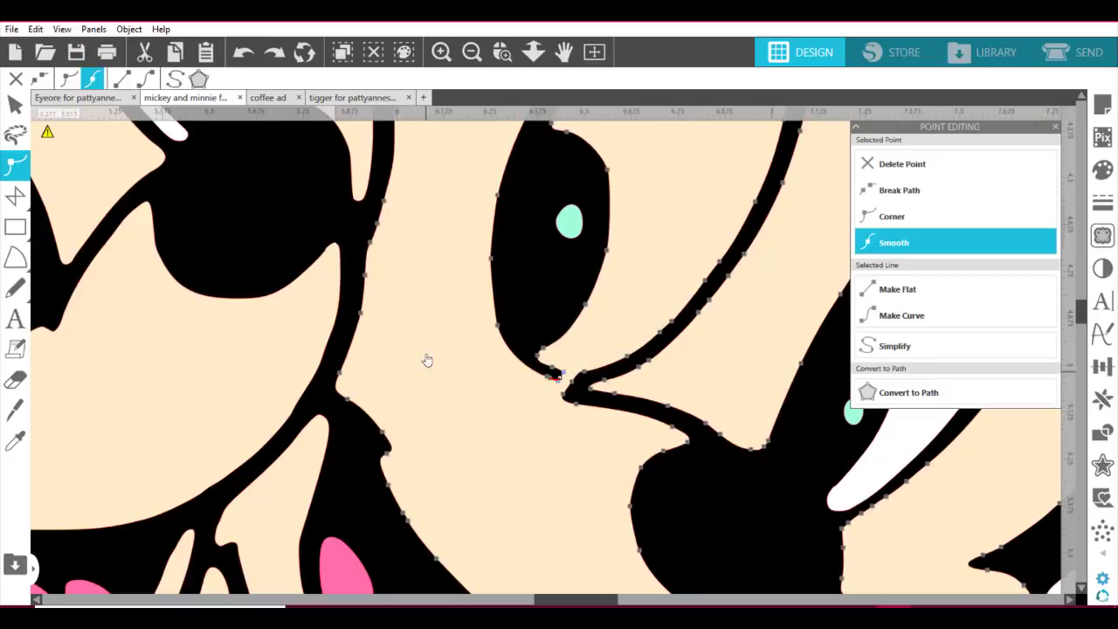
Step: Fill the black outline layer of the design with light gray
{"action": "left_click", "coordinate": [535, 292]}
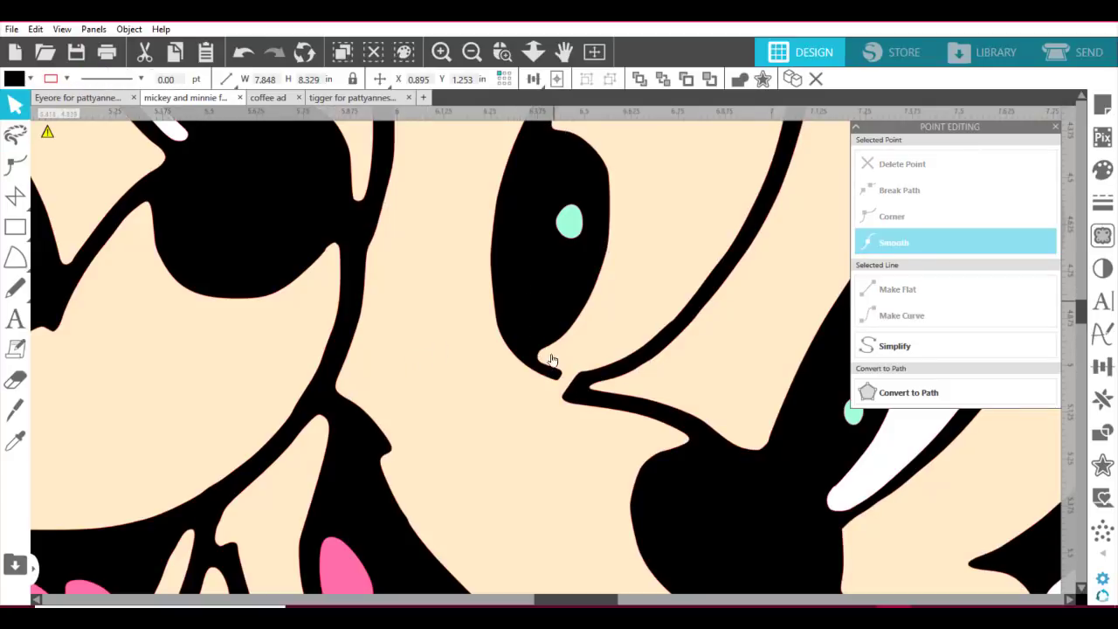
{"action": "key", "text": "Escape"}
{"action": "left_click", "coordinate": [32, 79]}
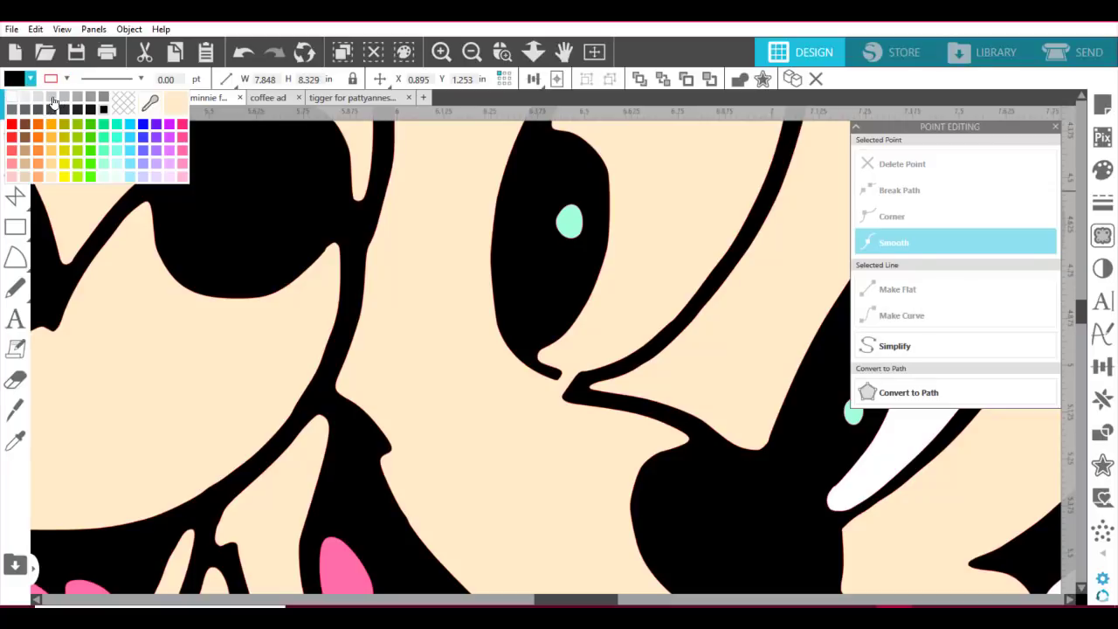
{"action": "left_click", "coordinate": [52, 100]}
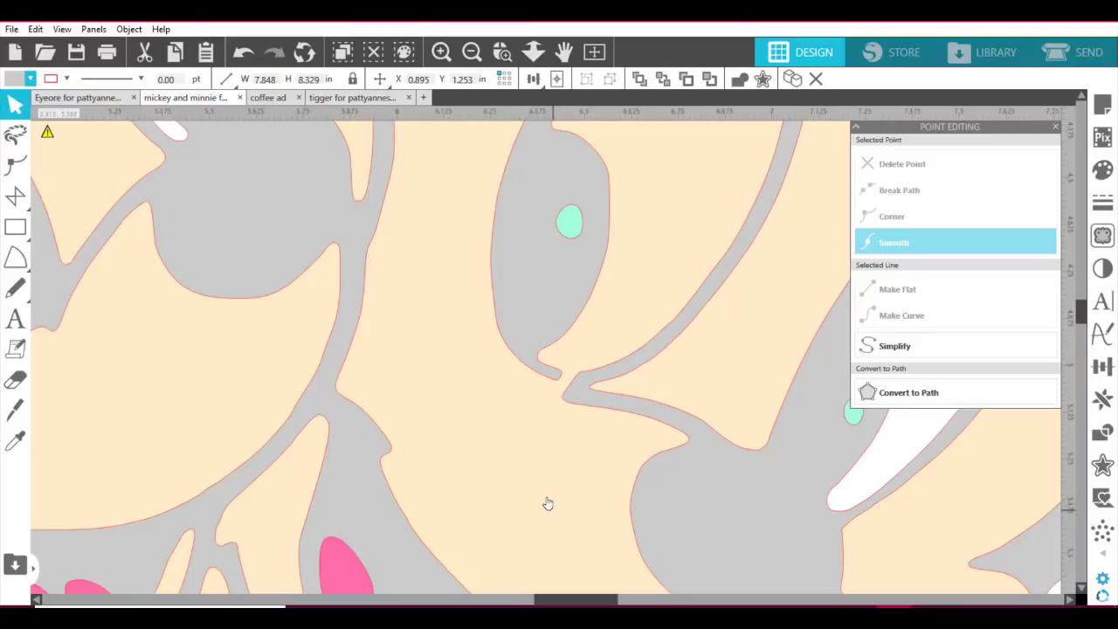
Step: Break Mickey's face path at the point in the gap beneath his larger eye and pull the two loose ends apart
{"action": "double_click", "coordinate": [558, 383]}
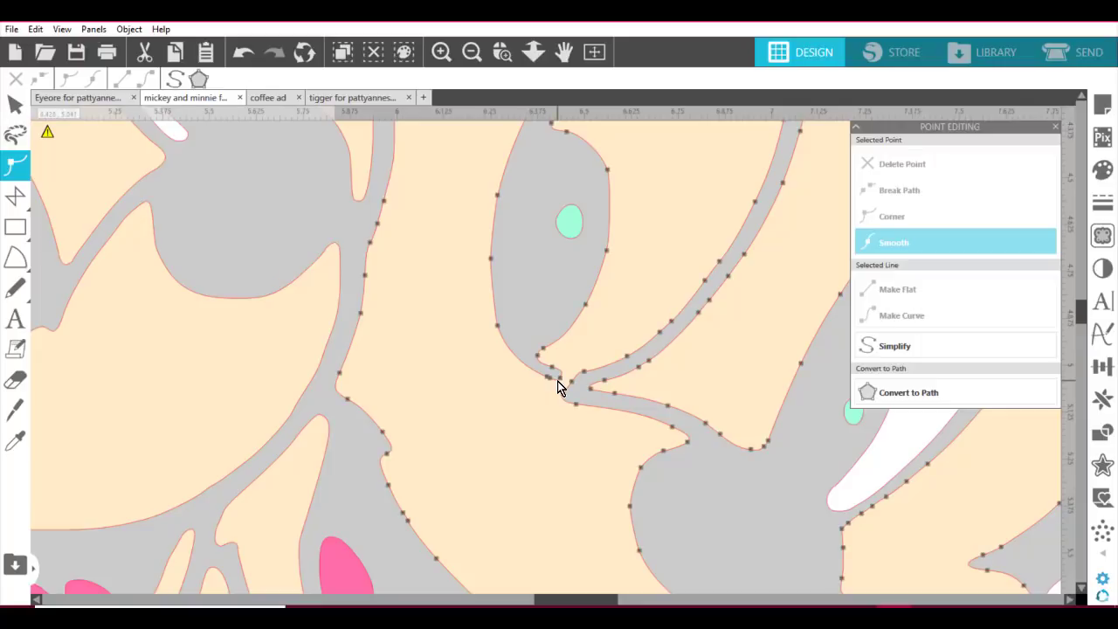
{"action": "left_click", "coordinate": [559, 381]}
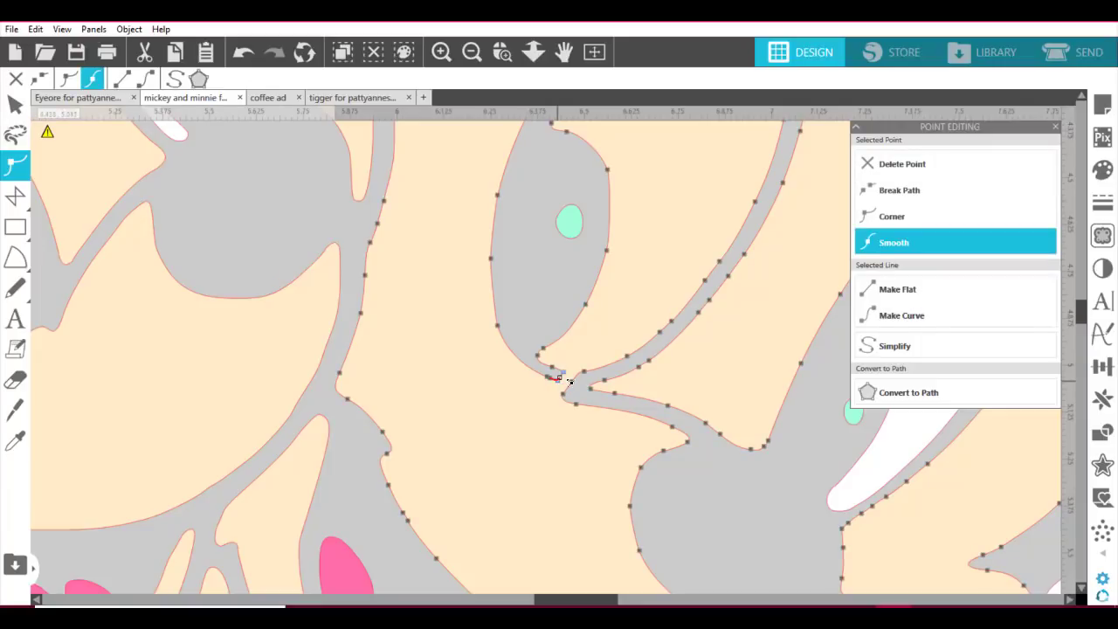
{"action": "right_click", "coordinate": [563, 381]}
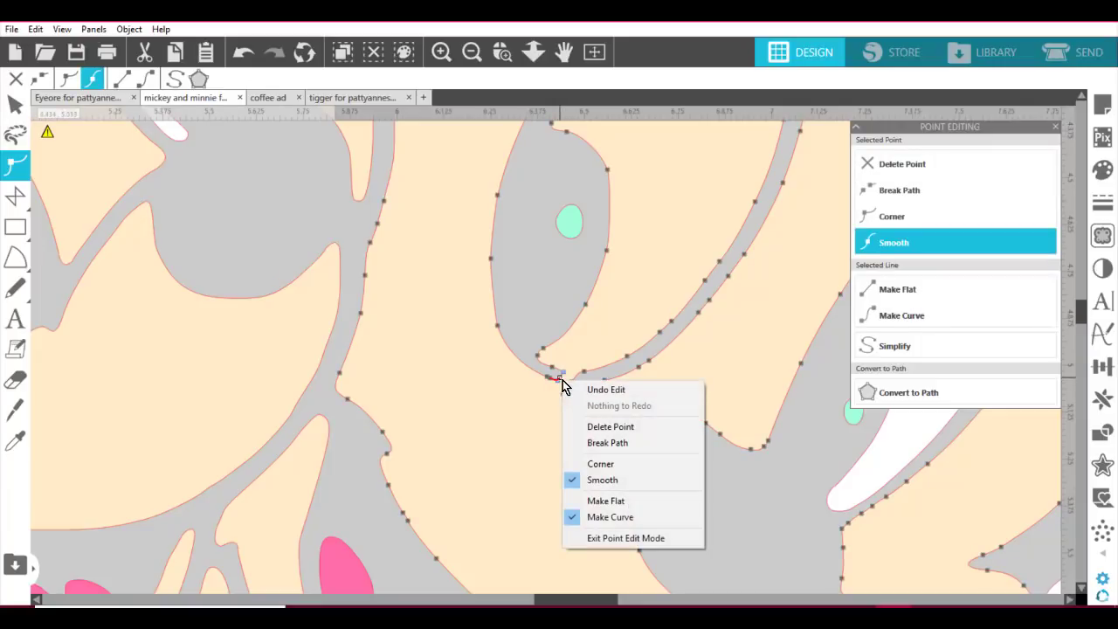
{"action": "left_click", "coordinate": [584, 443]}
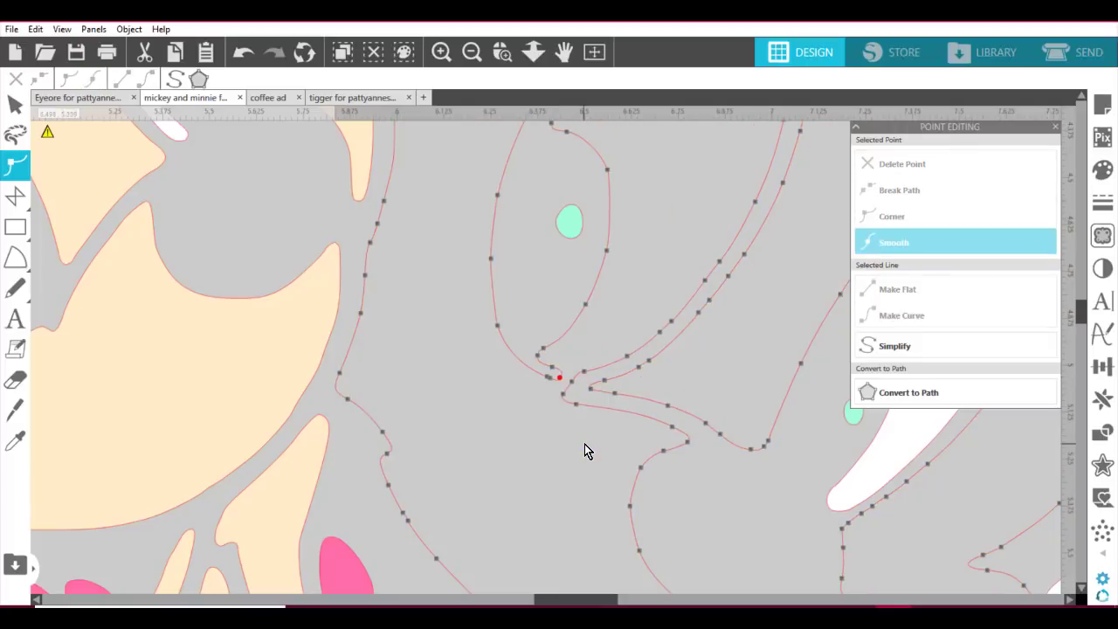
{"action": "left_click", "coordinate": [560, 378]}
{"action": "left_click_drag", "start_coordinate": [554, 400], "coordinate": [588, 359]}
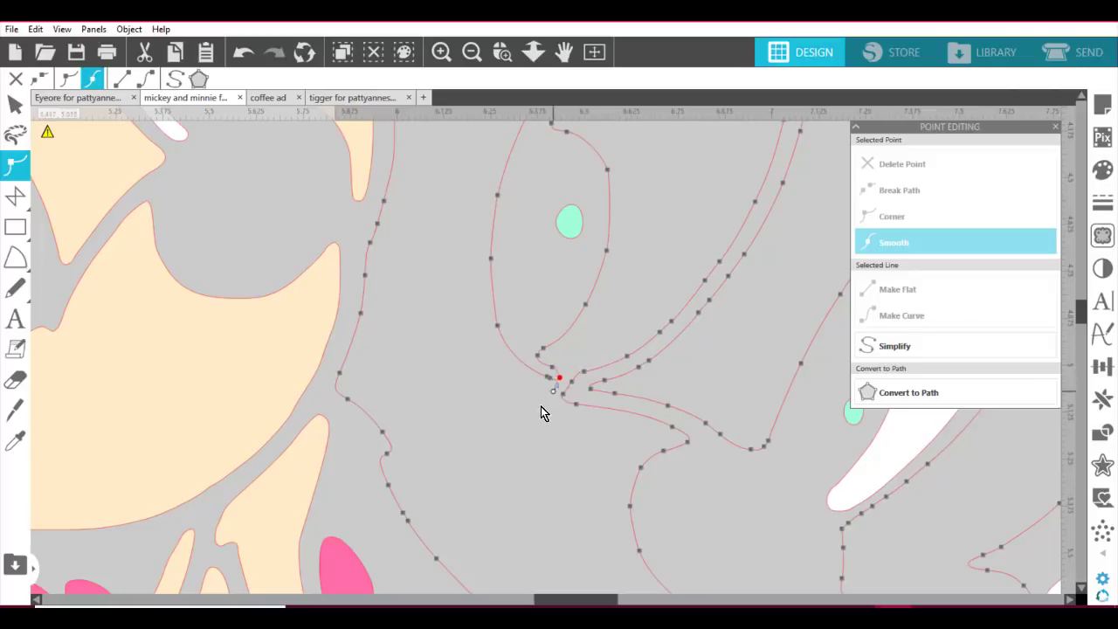
{"action": "mouse_move", "coordinate": [538, 408]}
{"action": "left_mouse_down"}
{"action": "mouse_move", "coordinate": [584, 357]}
{"action": "mouse_move", "coordinate": [549, 400]}
{"action": "left_mouse_up"}
Step: Break the path at the point on the opposite side of the eye gap and pull the inner loose end away
{"action": "mouse_move", "coordinate": [1081, 319]}
{"action": "left_mouse_down"}
{"action": "mouse_move", "coordinate": [1081, 304]}
{"action": "mouse_move", "coordinate": [1081, 316]}
{"action": "left_mouse_up"}
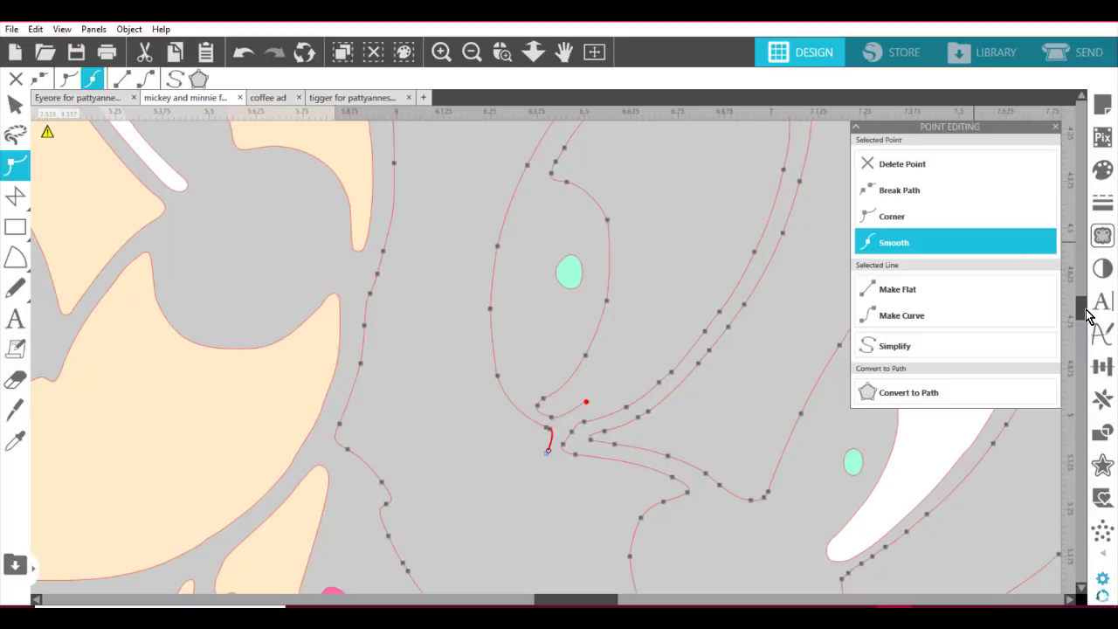
{"action": "scroll", "coordinate": [1089, 316], "scroll_direction": "up", "scroll_amount": 2}
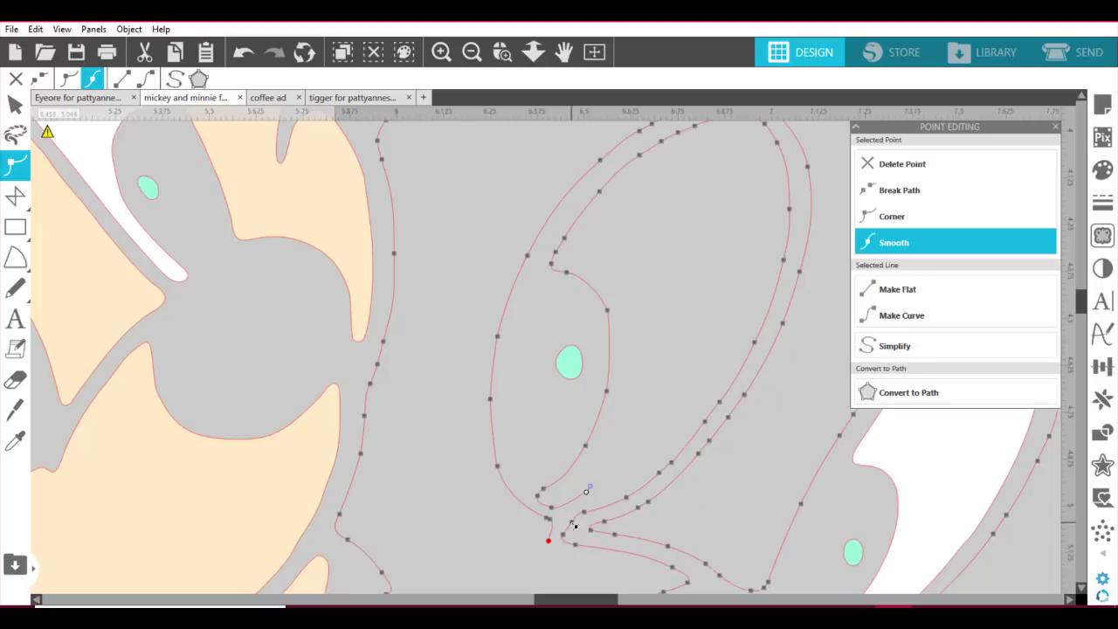
{"action": "left_click", "coordinate": [572, 523]}
{"action": "right_click", "coordinate": [572, 524]}
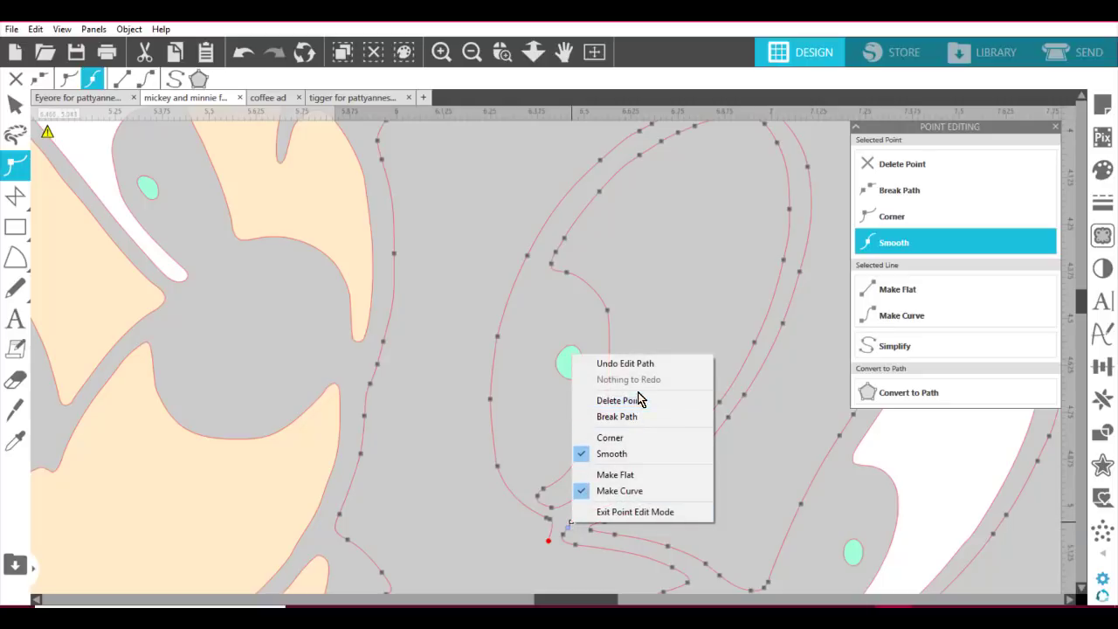
{"action": "left_click", "coordinate": [640, 420]}
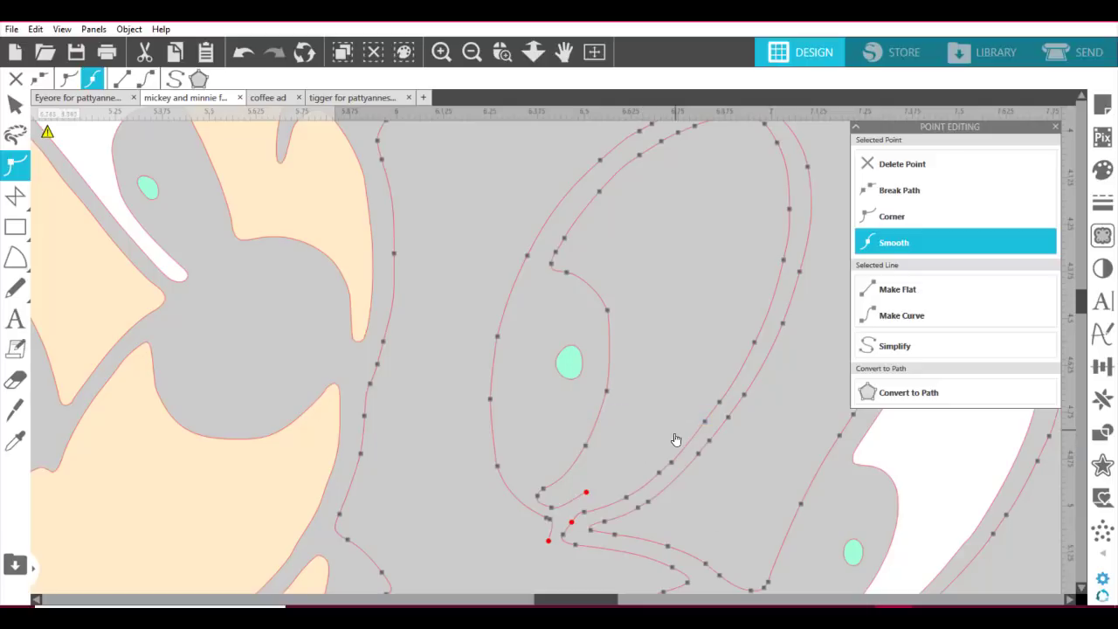
{"action": "left_click", "coordinate": [573, 527]}
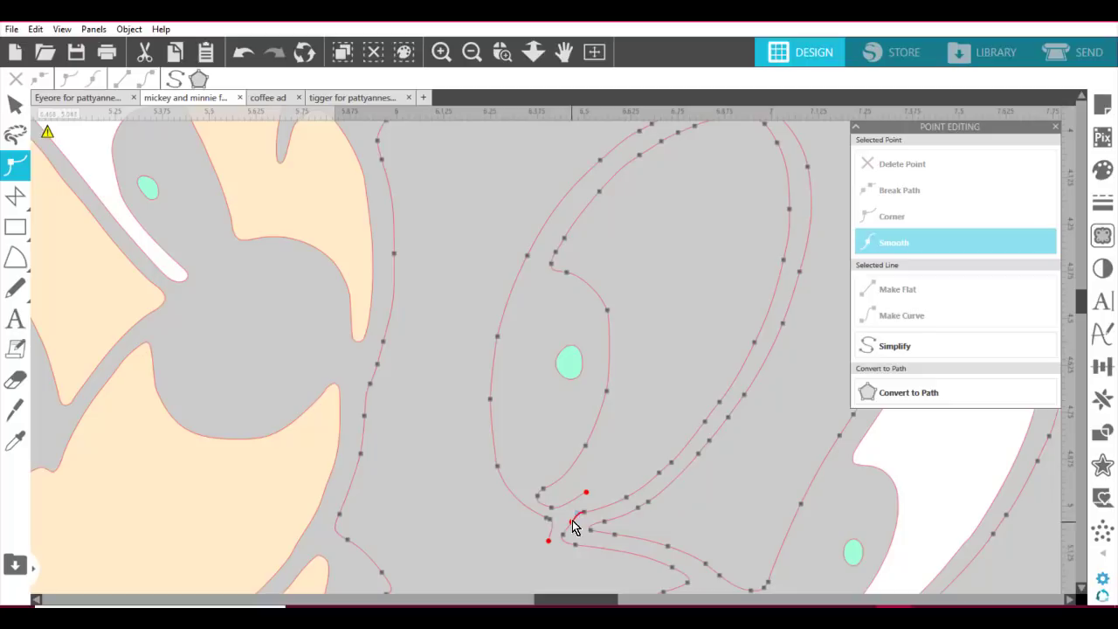
{"action": "left_click_drag", "start_coordinate": [573, 526], "coordinate": [631, 465]}
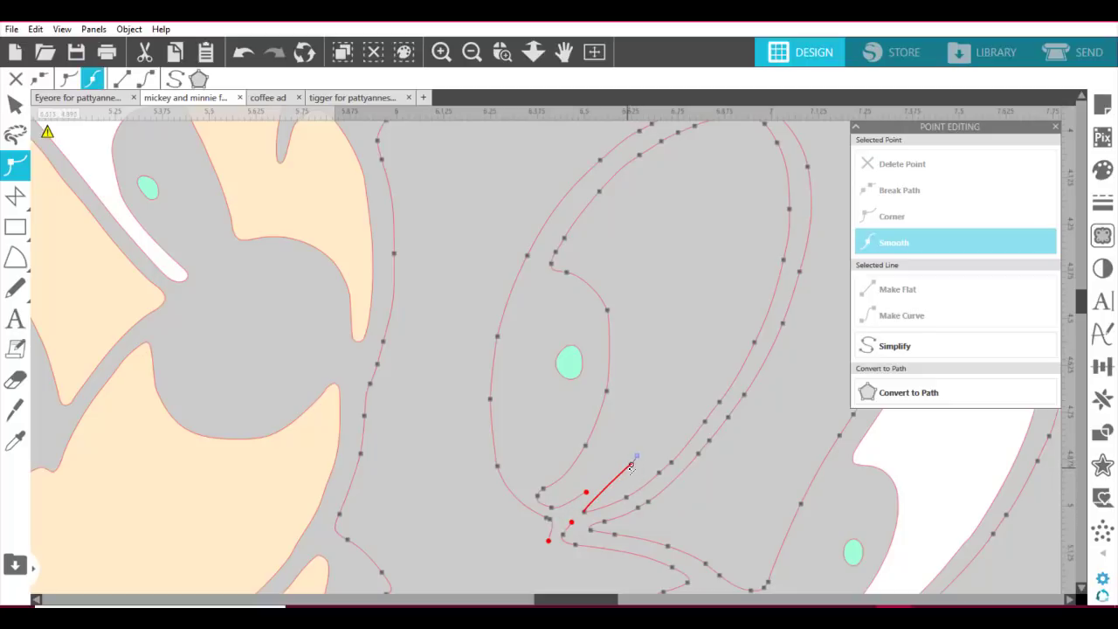
{"action": "left_click", "coordinate": [630, 470]}
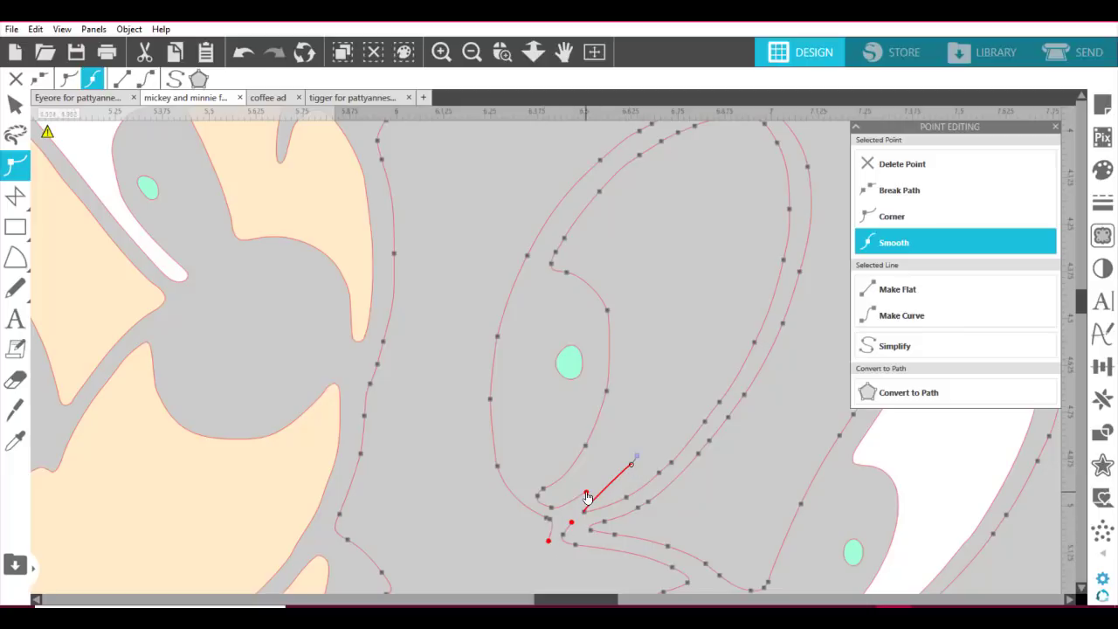
Step: Join the inner and outer pairs of loose ends to close Mickey's eye outline, and make the outer joint a corner point
{"action": "left_click_drag", "start_coordinate": [586, 494], "coordinate": [566, 522]}
{"action": "left_click_drag", "start_coordinate": [632, 466], "coordinate": [572, 519]}
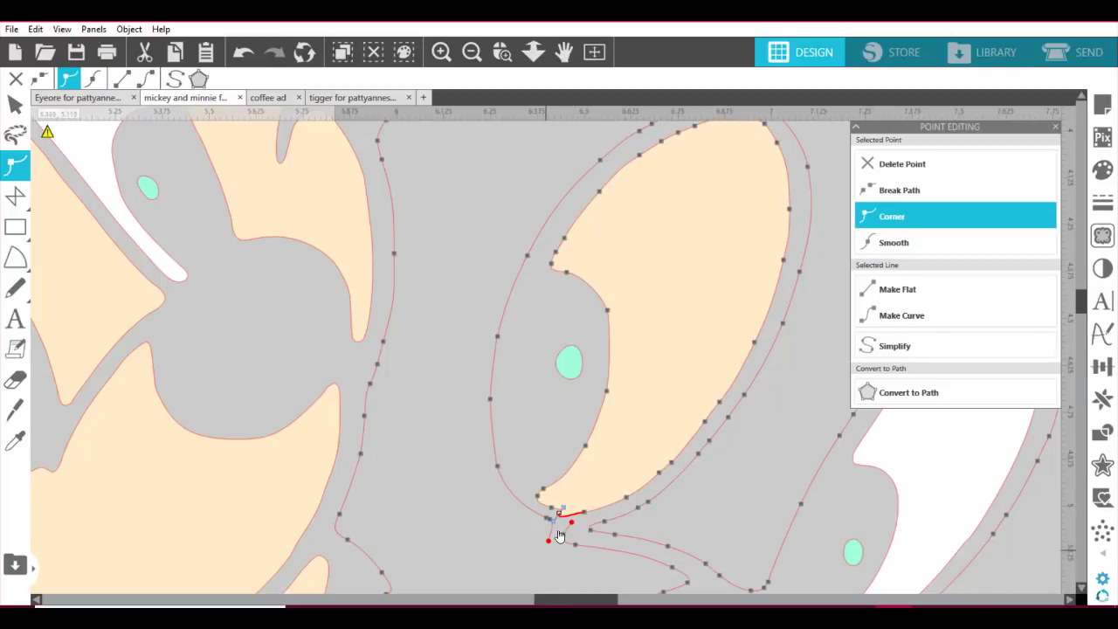
{"action": "left_click_drag", "start_coordinate": [549, 543], "coordinate": [559, 531]}
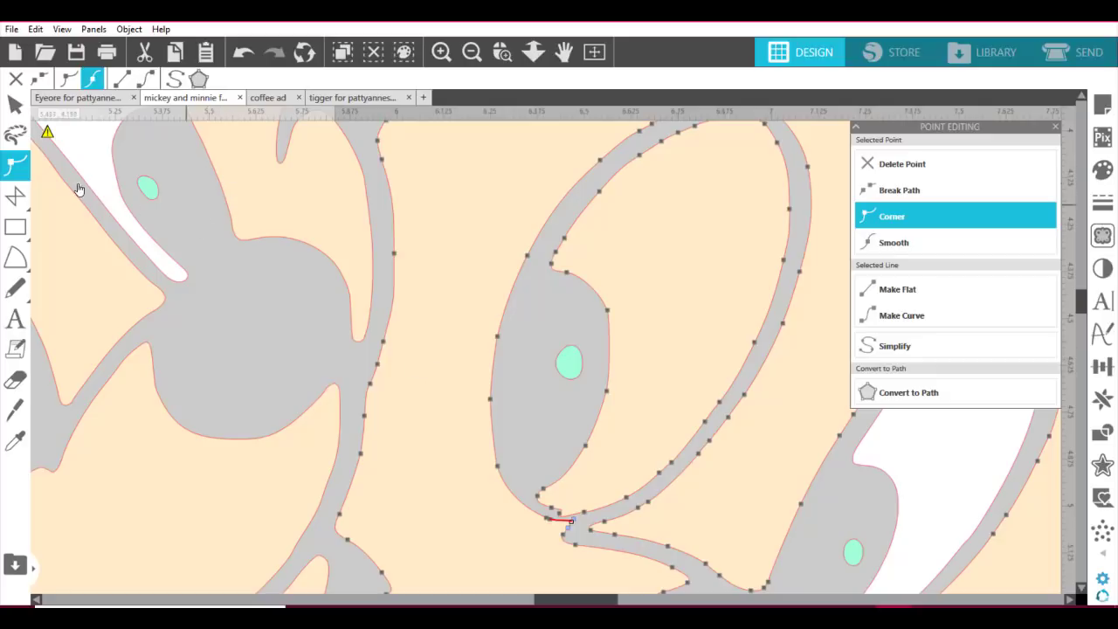
{"action": "left_click", "coordinate": [69, 79]}
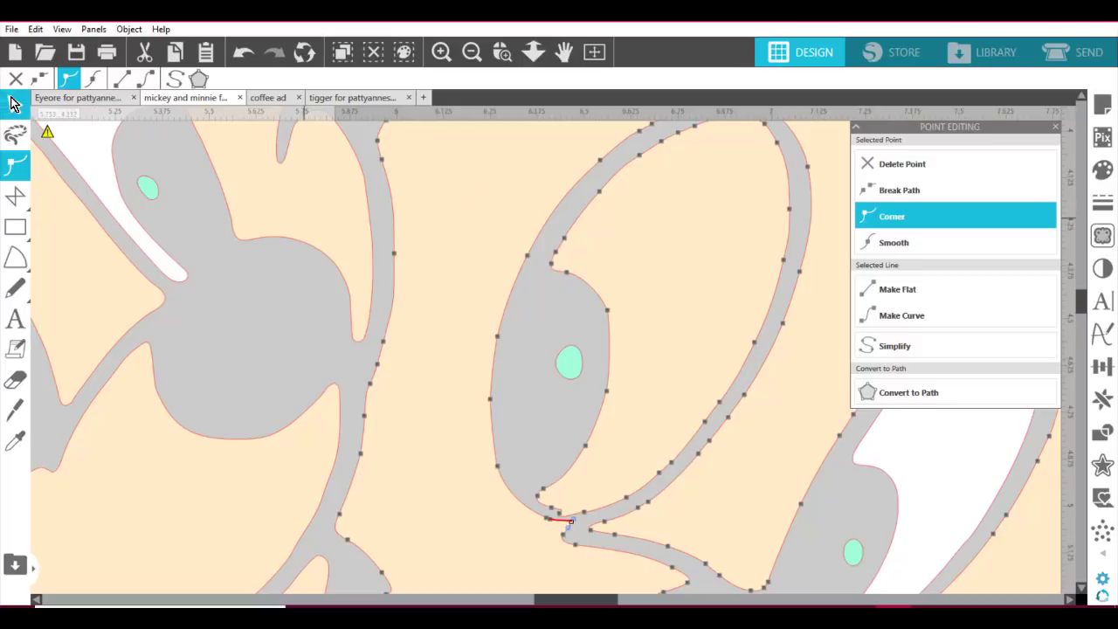
{"action": "left_click", "coordinate": [11, 103]}
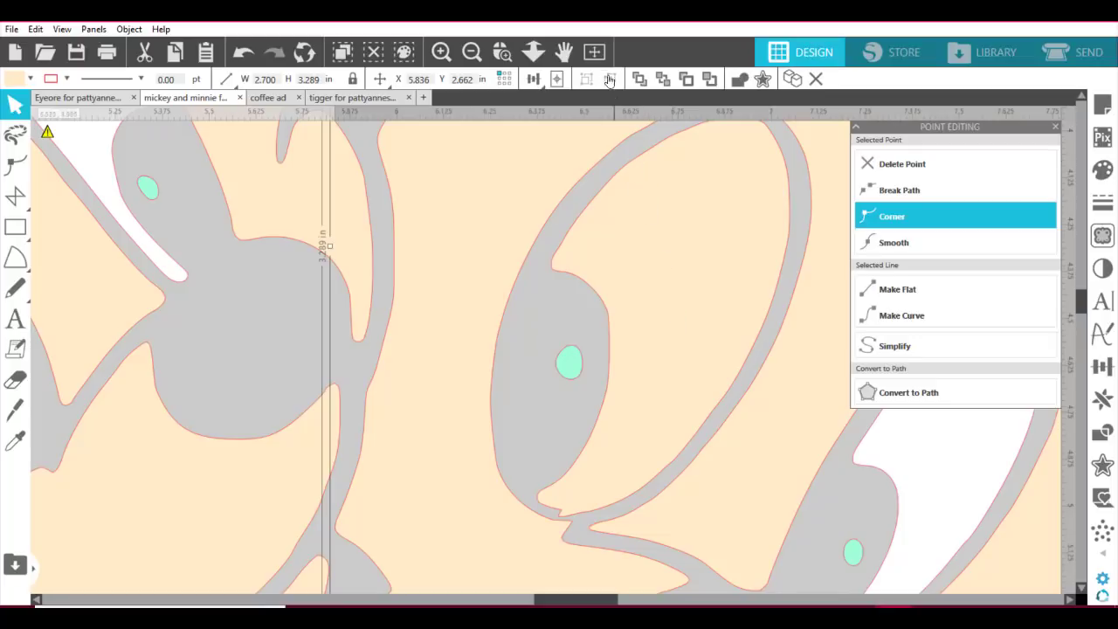
Step: Release the compound path of Mickey's face so the closed eye outline becomes its own piece, and leave point editing
{"action": "left_click", "coordinate": [467, 51]}
{"action": "left_click", "coordinate": [468, 53]}
{"action": "left_click", "coordinate": [468, 52]}
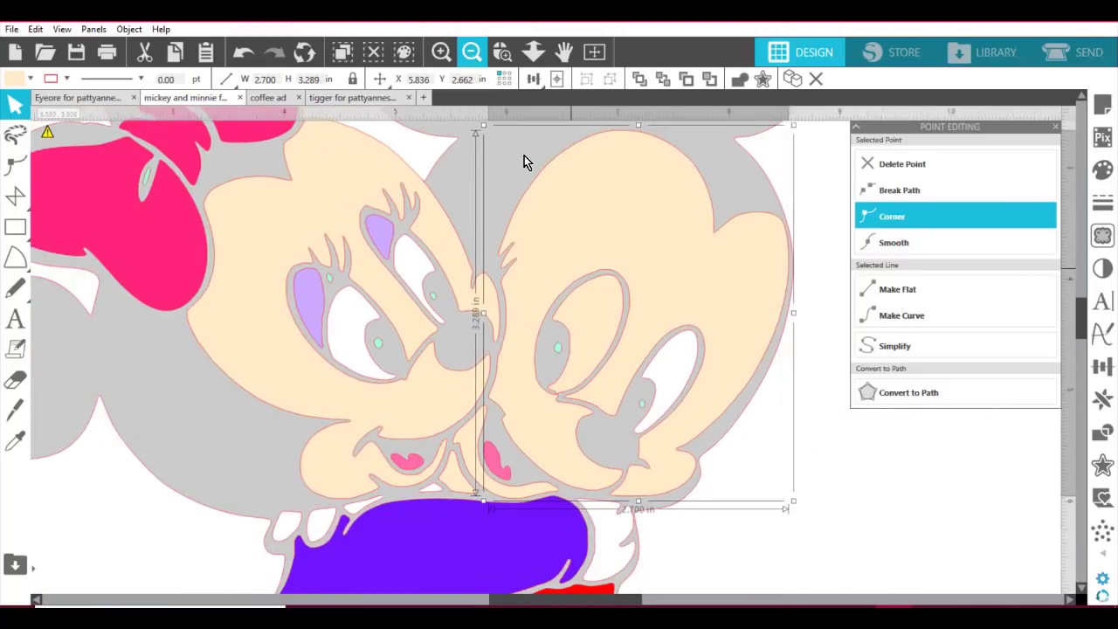
{"action": "left_click", "coordinate": [881, 496]}
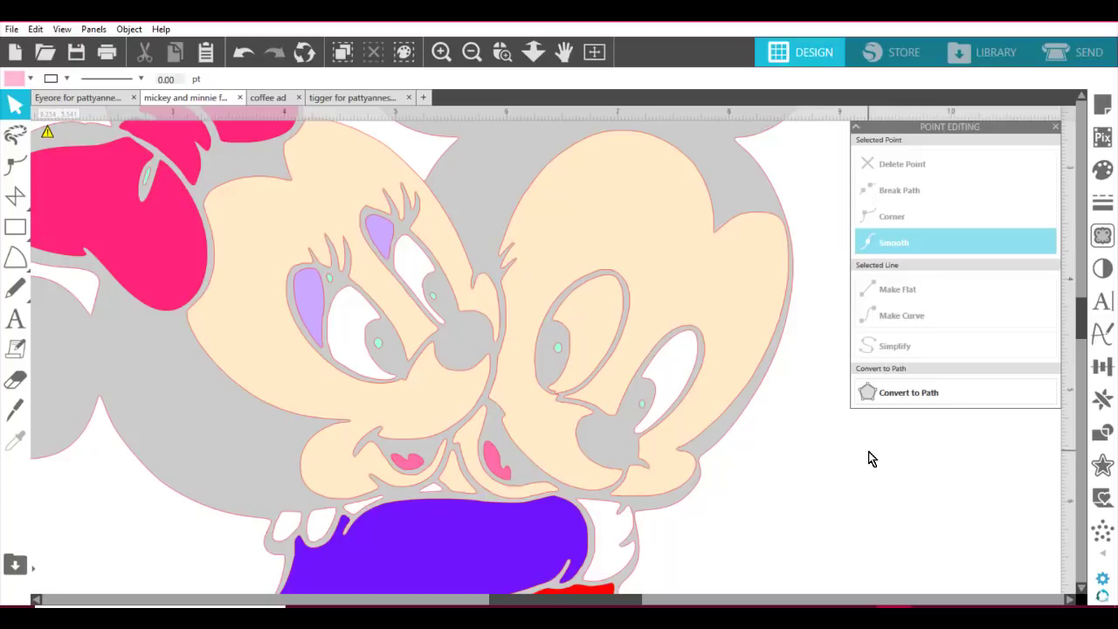
{"action": "left_click", "coordinate": [599, 288]}
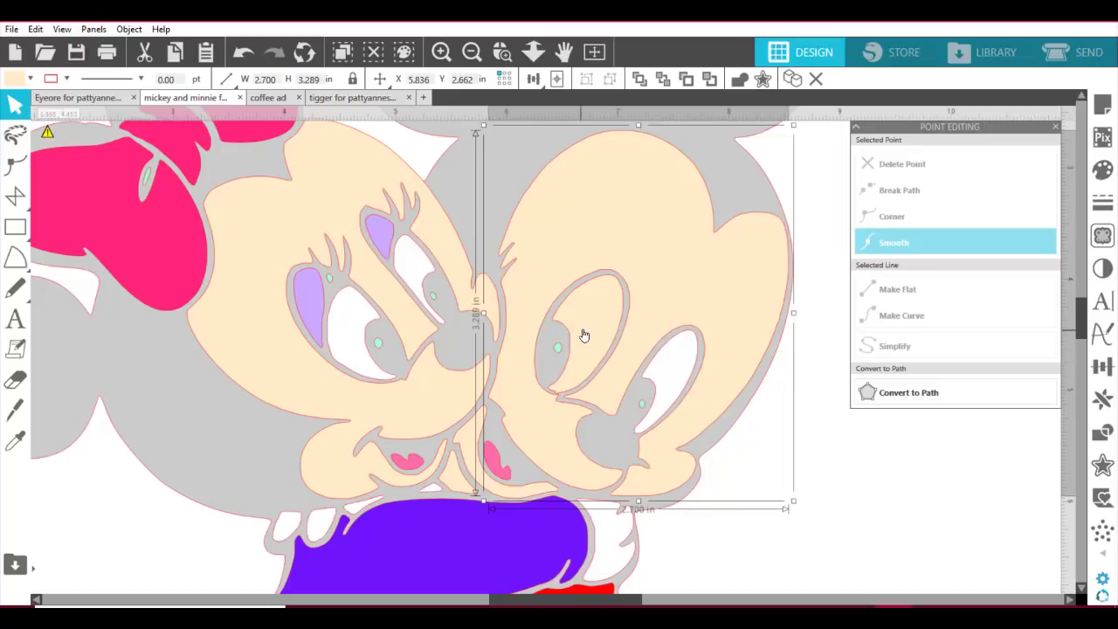
{"action": "double_click", "coordinate": [593, 269]}
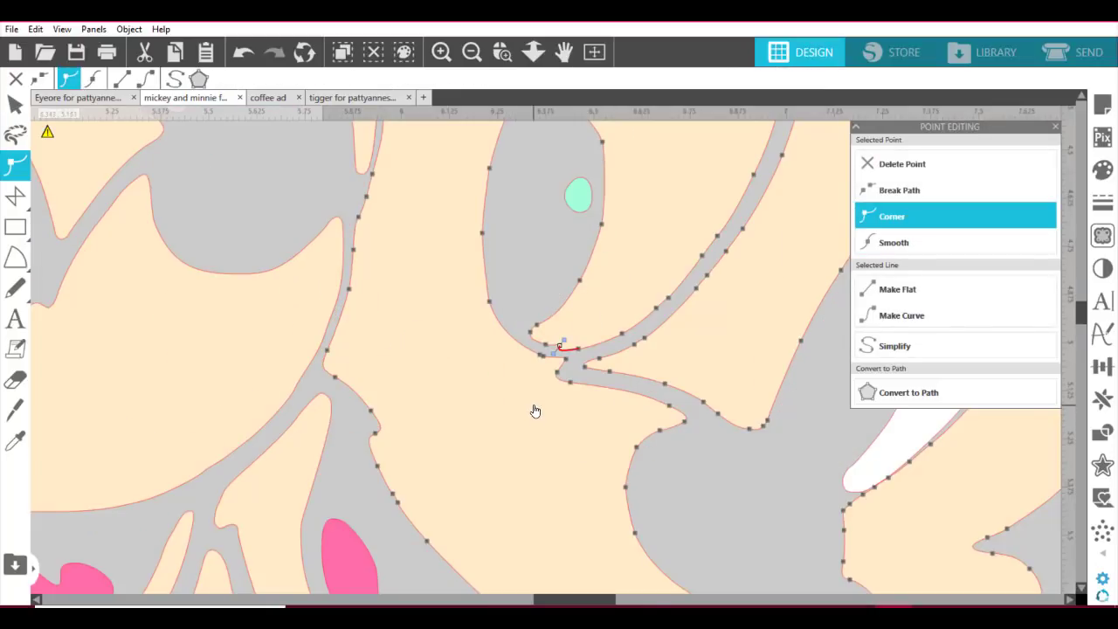
{"action": "left_click", "coordinate": [574, 306]}
{"action": "double_click", "coordinate": [574, 304]}
{"action": "left_click", "coordinate": [129, 30]}
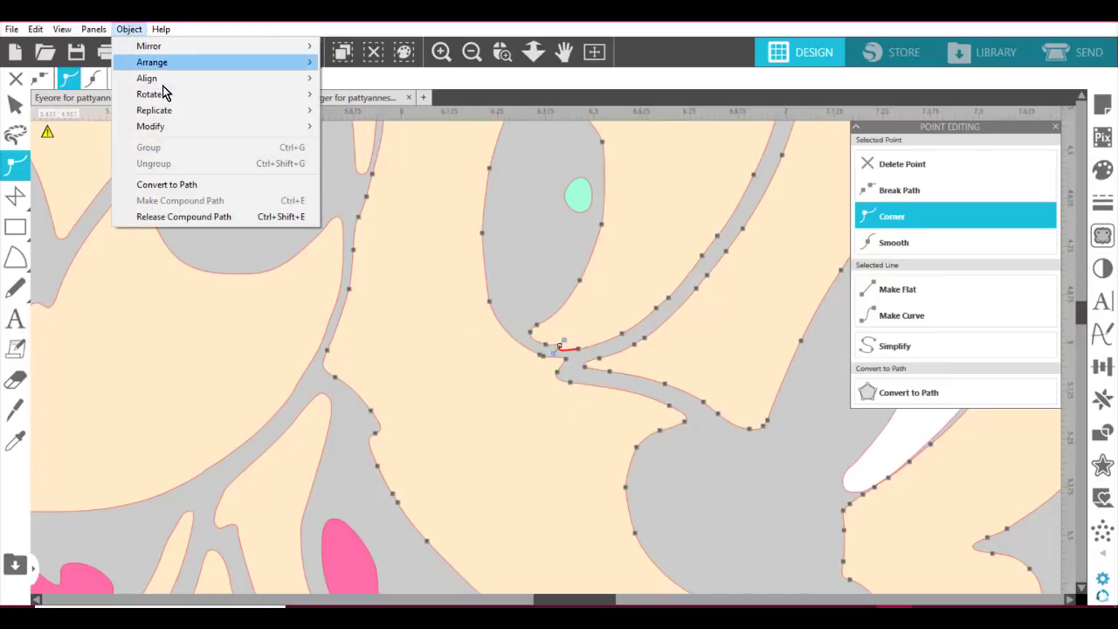
{"action": "left_click", "coordinate": [204, 218]}
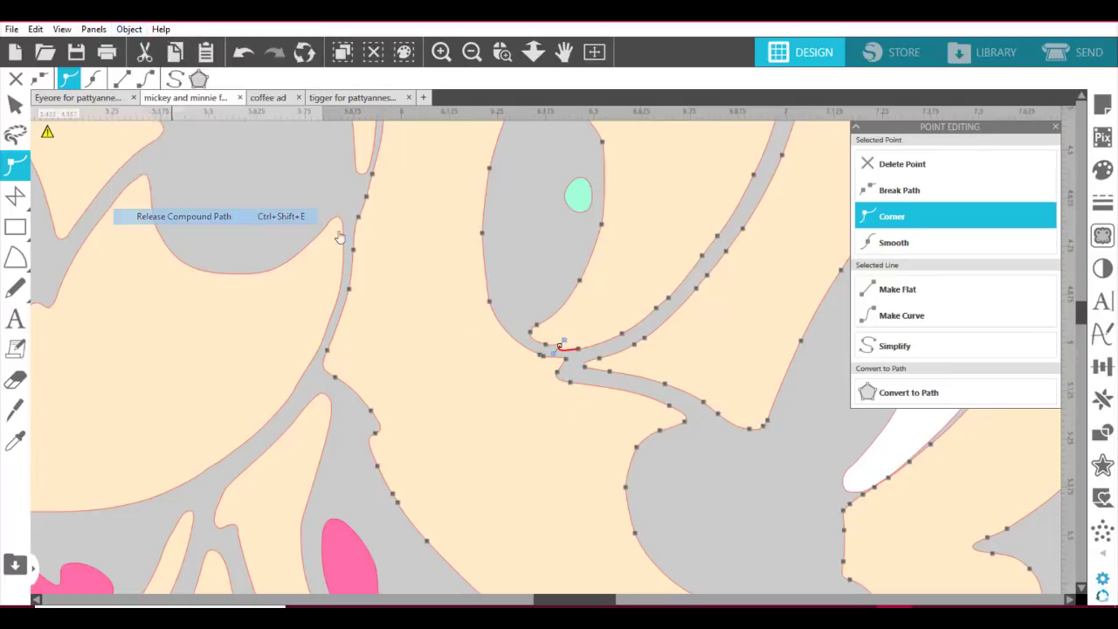
{"action": "left_click", "coordinate": [489, 406]}
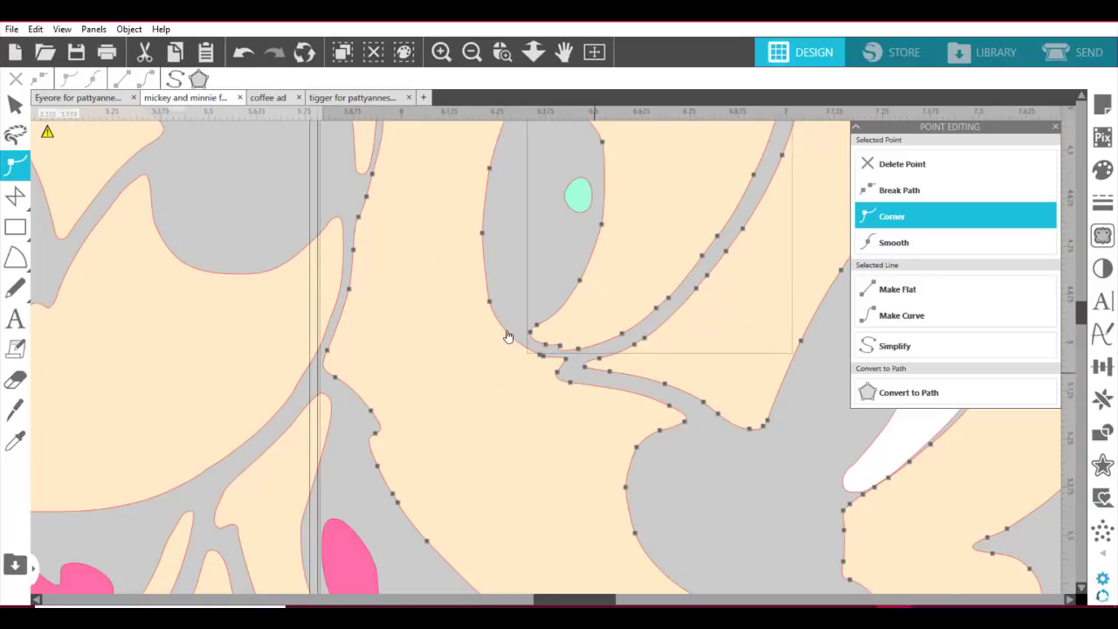
{"action": "left_click", "coordinate": [389, 216]}
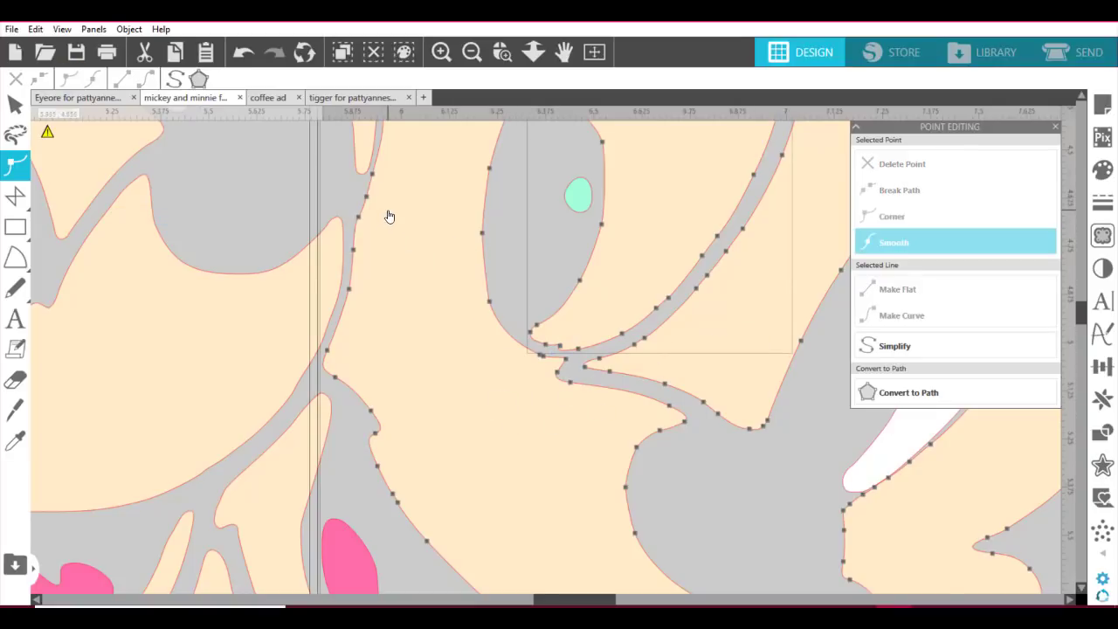
{"action": "key", "text": "v"}
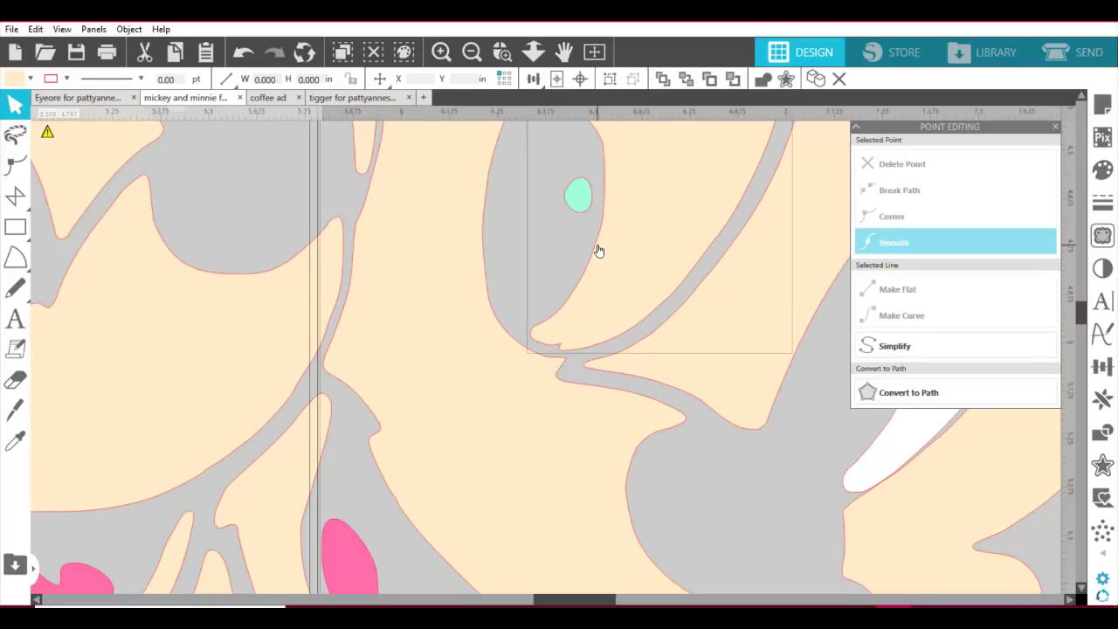
Step: Try filling all the released face pieces with white, and undo the fill
{"action": "left_click", "coordinate": [30, 78]}
{"action": "left_click", "coordinate": [12, 95]}
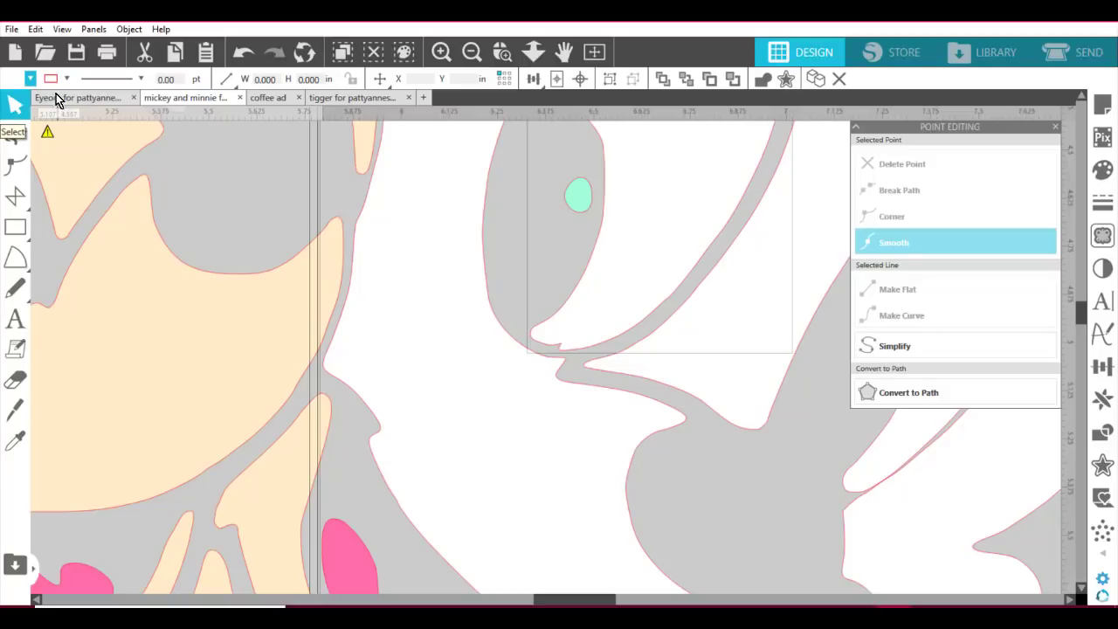
{"action": "left_click", "coordinate": [244, 54]}
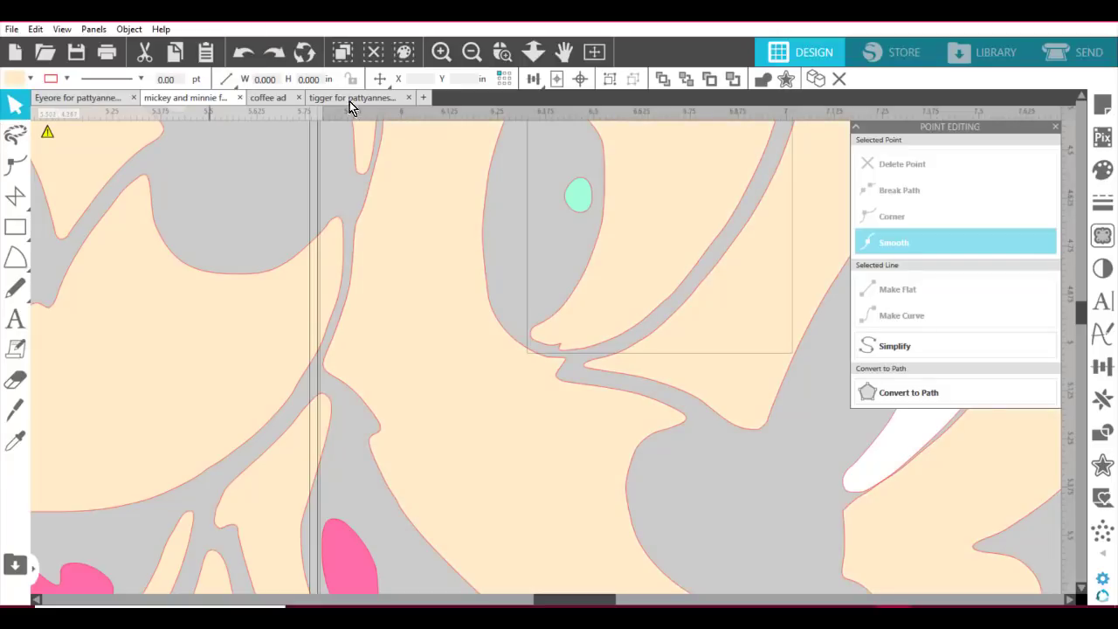
Step: Select only the separated shape of Mickey's larger eye and fill it with white
{"action": "left_click", "coordinate": [472, 53]}
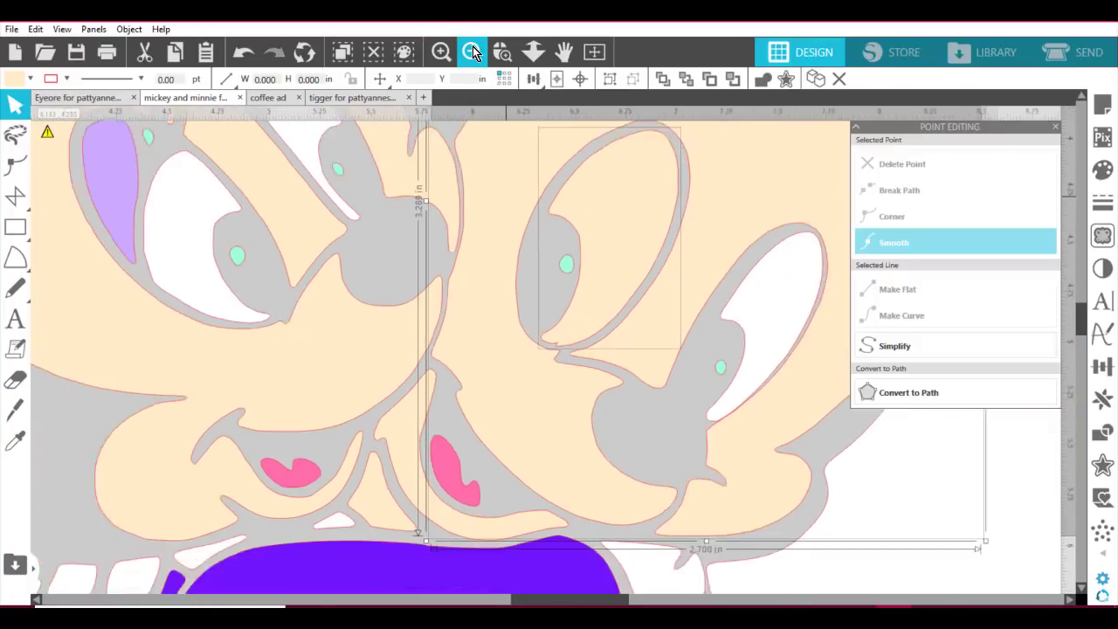
{"action": "left_click", "coordinate": [471, 53]}
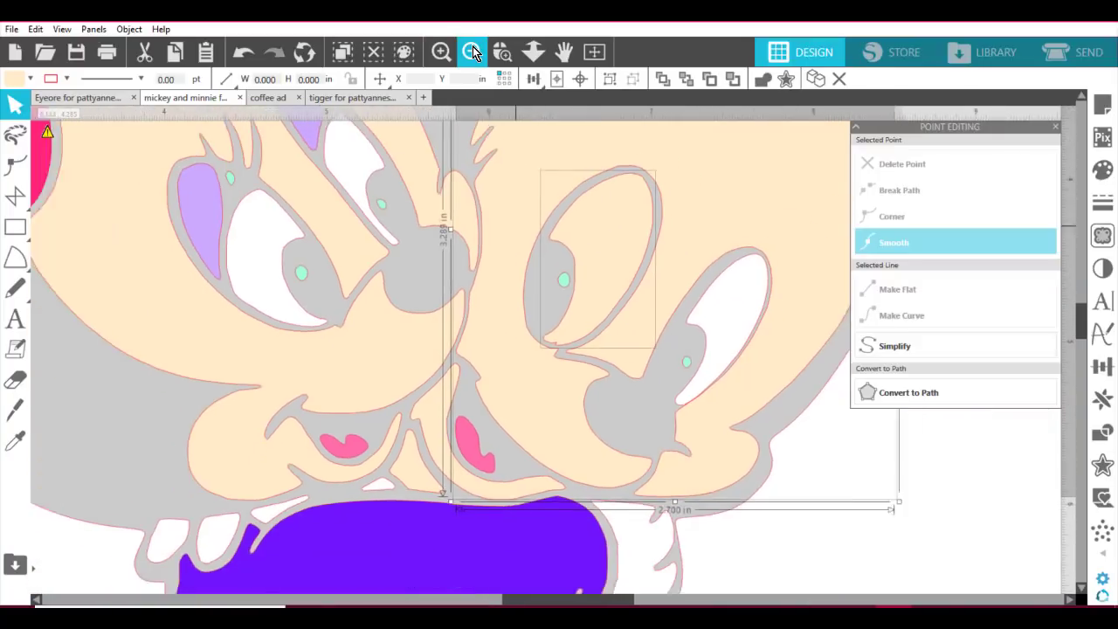
{"action": "left_click", "coordinate": [471, 53]}
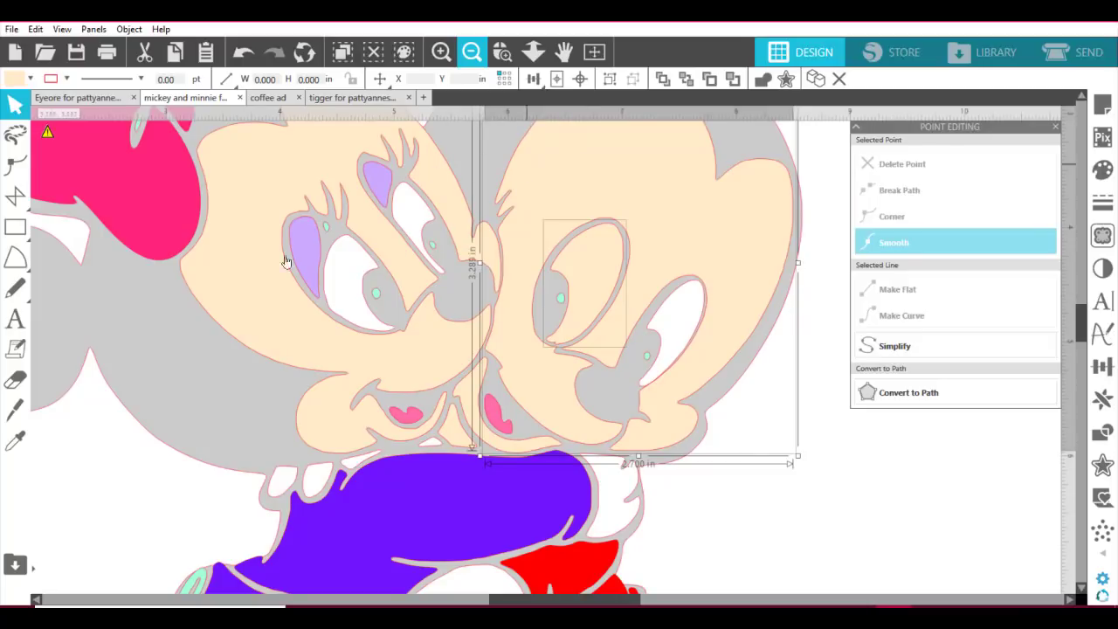
{"action": "left_click", "coordinate": [778, 508]}
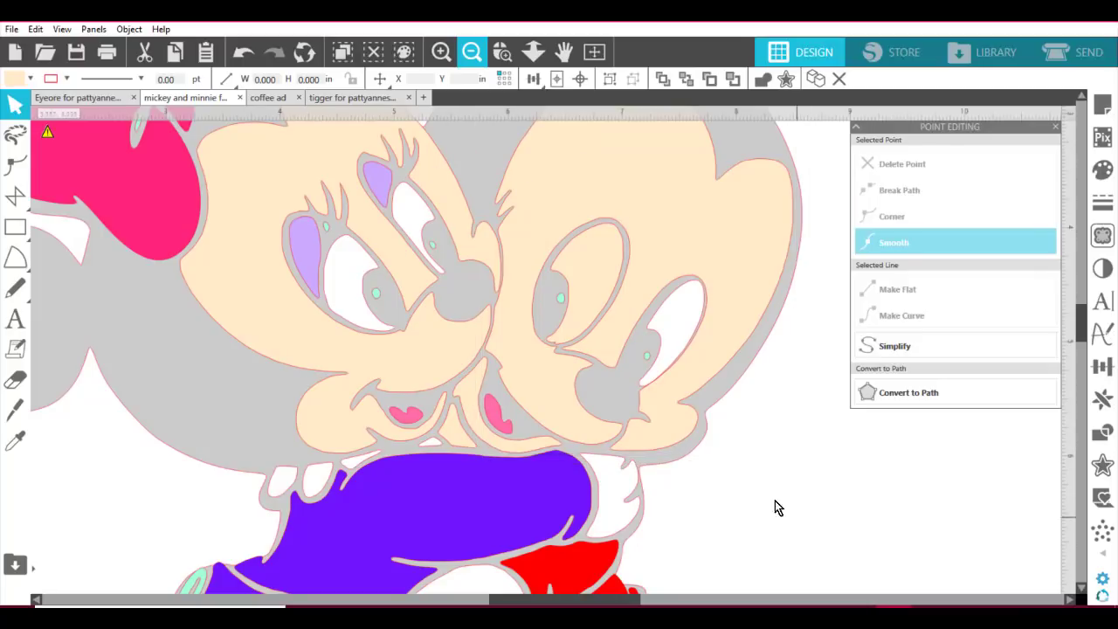
{"action": "left_click", "coordinate": [612, 295]}
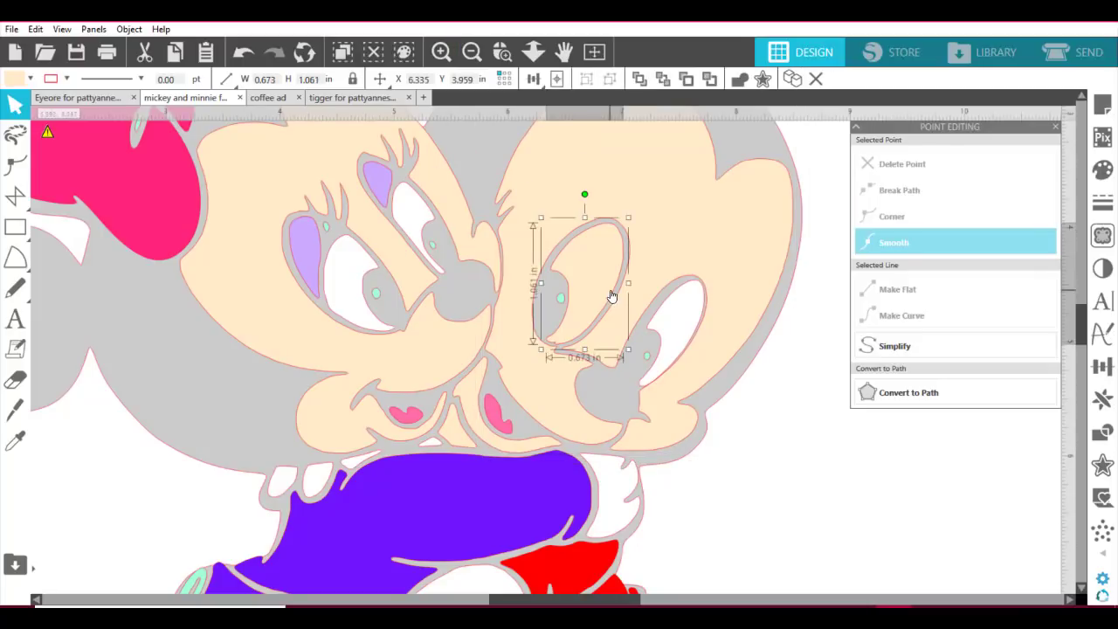
{"action": "left_click", "coordinate": [12, 82]}
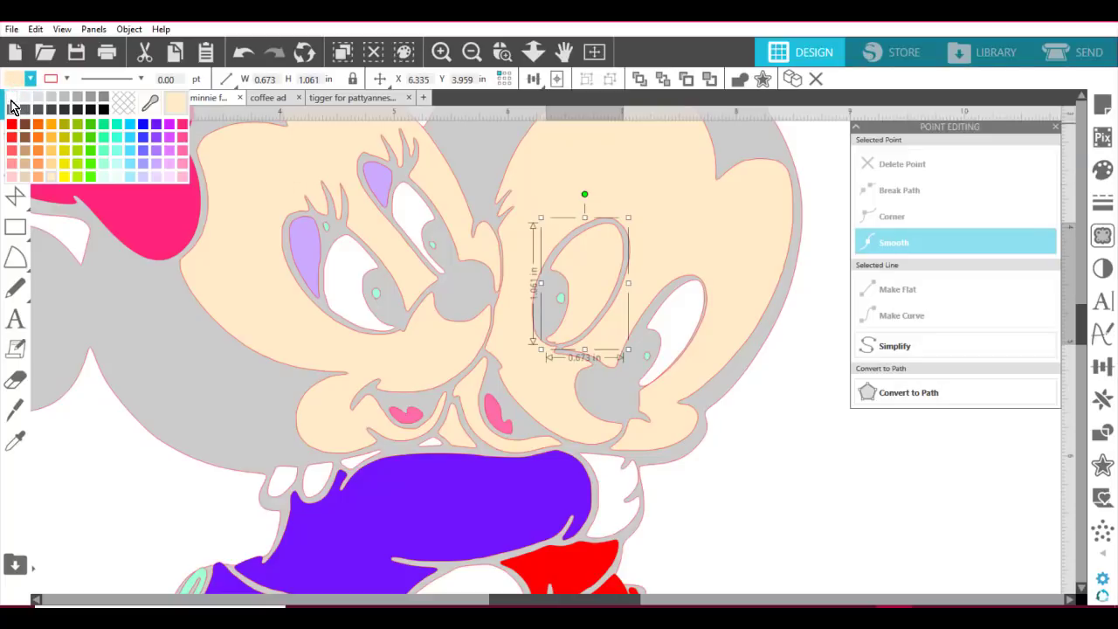
{"action": "left_click", "coordinate": [11, 103]}
{"action": "left_click", "coordinate": [738, 511]}
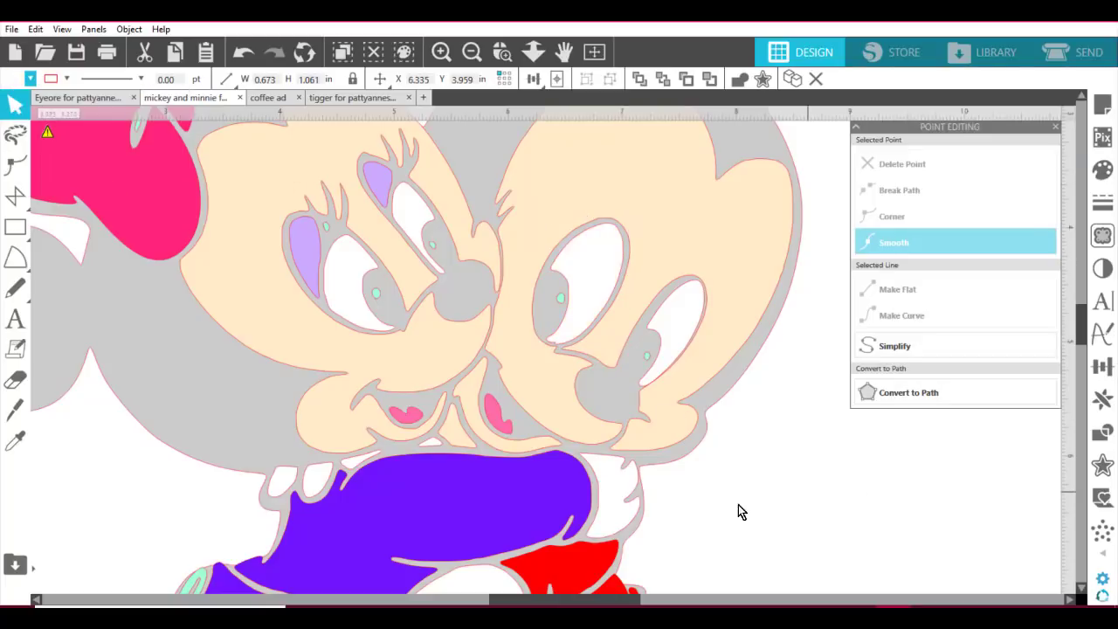
{"action": "left_click", "coordinate": [639, 557]}
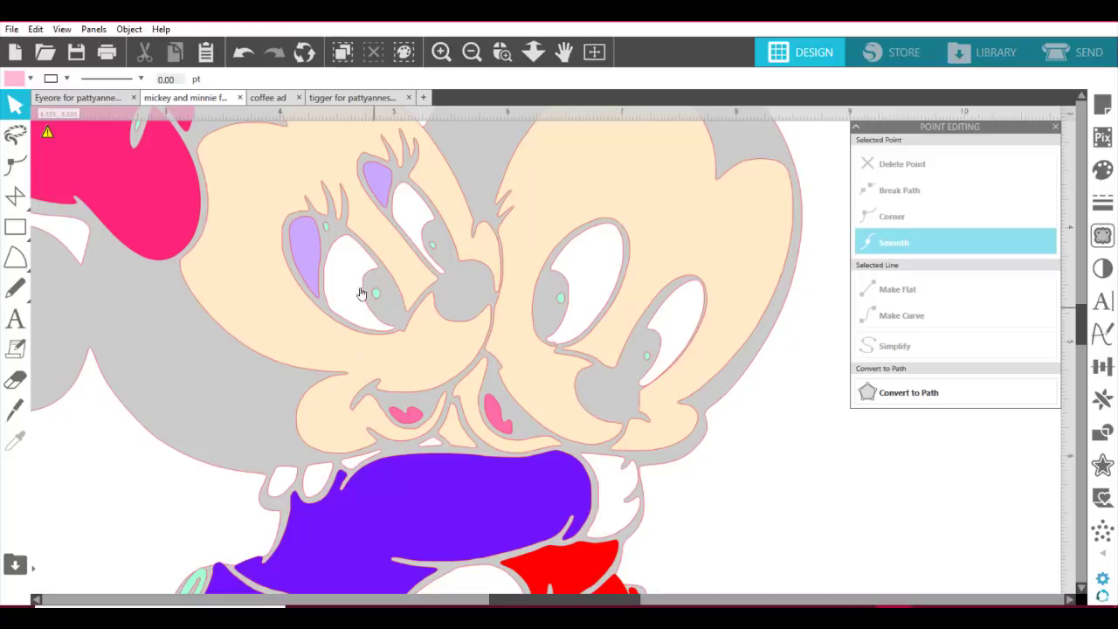
Step: Fill the gray outline layer of the design with black and check the whole design on the page
{"action": "left_click", "coordinate": [130, 302]}
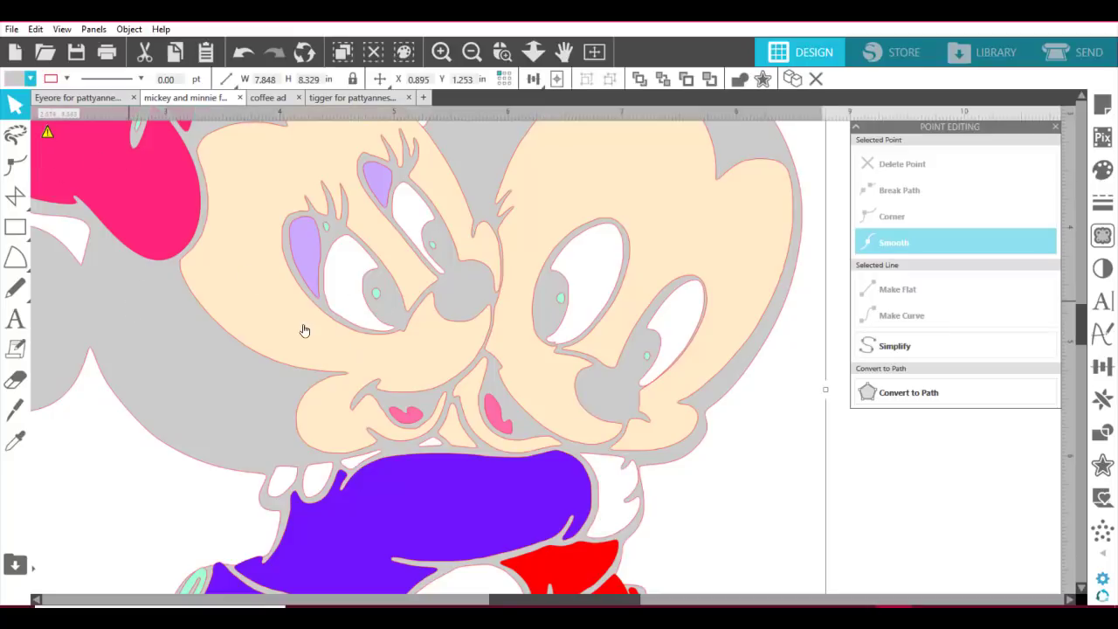
{"action": "left_click", "coordinate": [12, 79]}
{"action": "left_click", "coordinate": [166, 360]}
{"action": "left_click", "coordinate": [30, 79]}
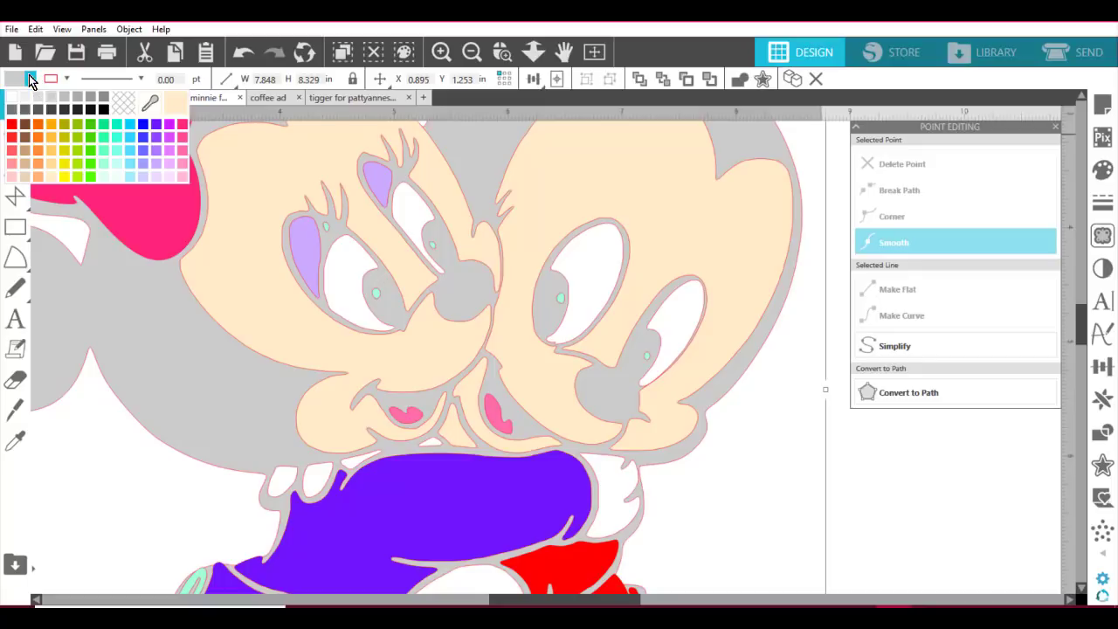
{"action": "left_click", "coordinate": [102, 110]}
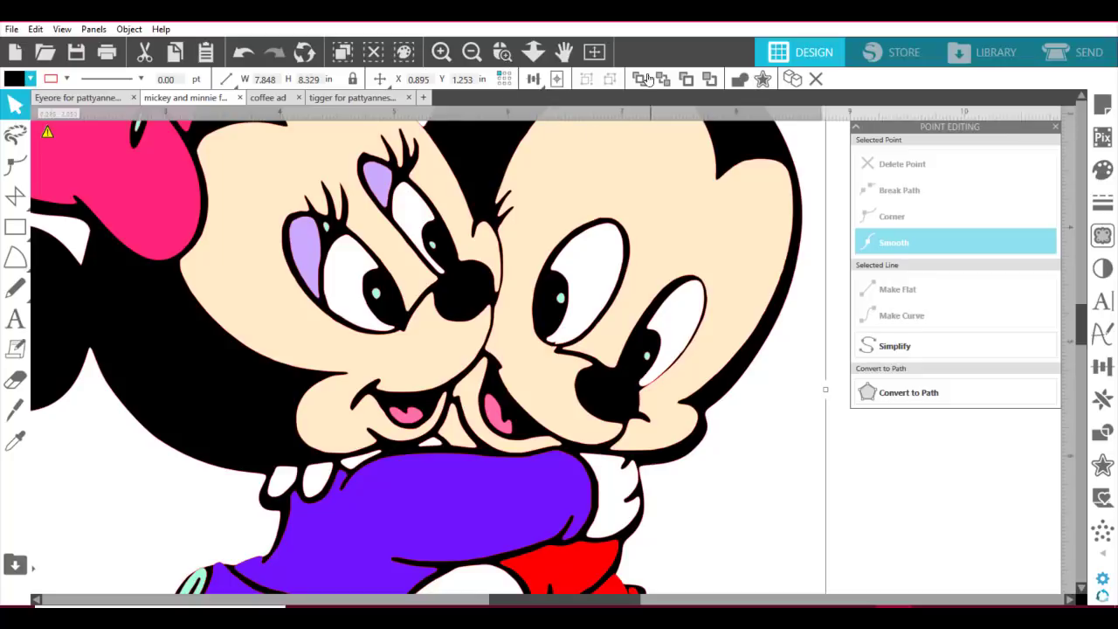
{"action": "left_click", "coordinate": [593, 54]}
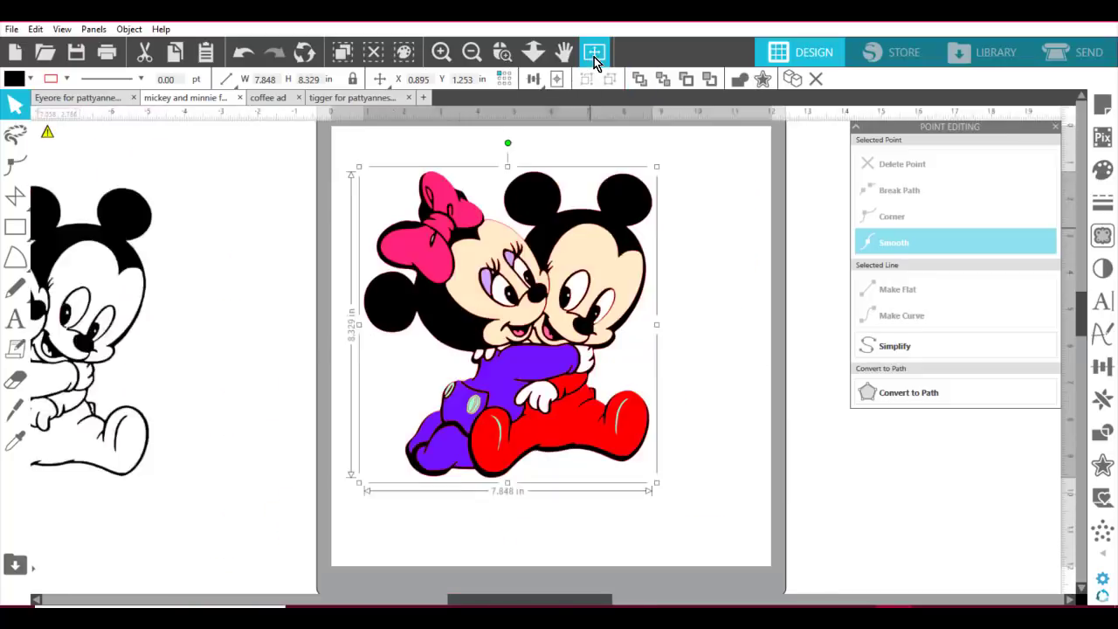
{"action": "left_click", "coordinate": [671, 339]}
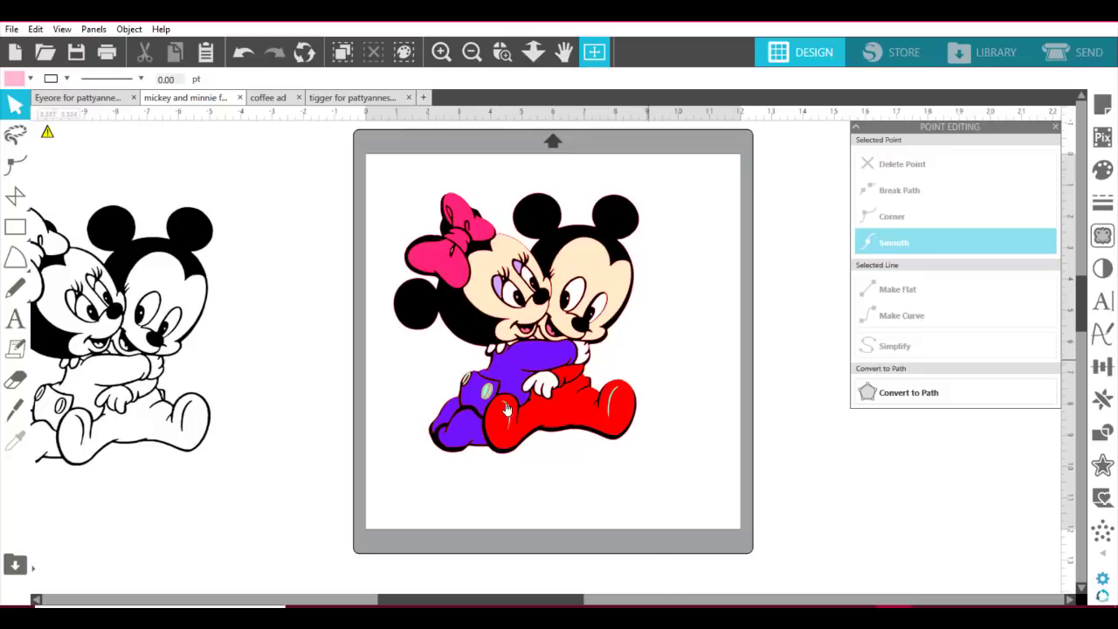
Step: Cut the mint highlight on Mickey's foot nearest Minnie out of the red outfit layer, moving that layer away and back to check the cutout
{"action": "left_click", "coordinate": [503, 55]}
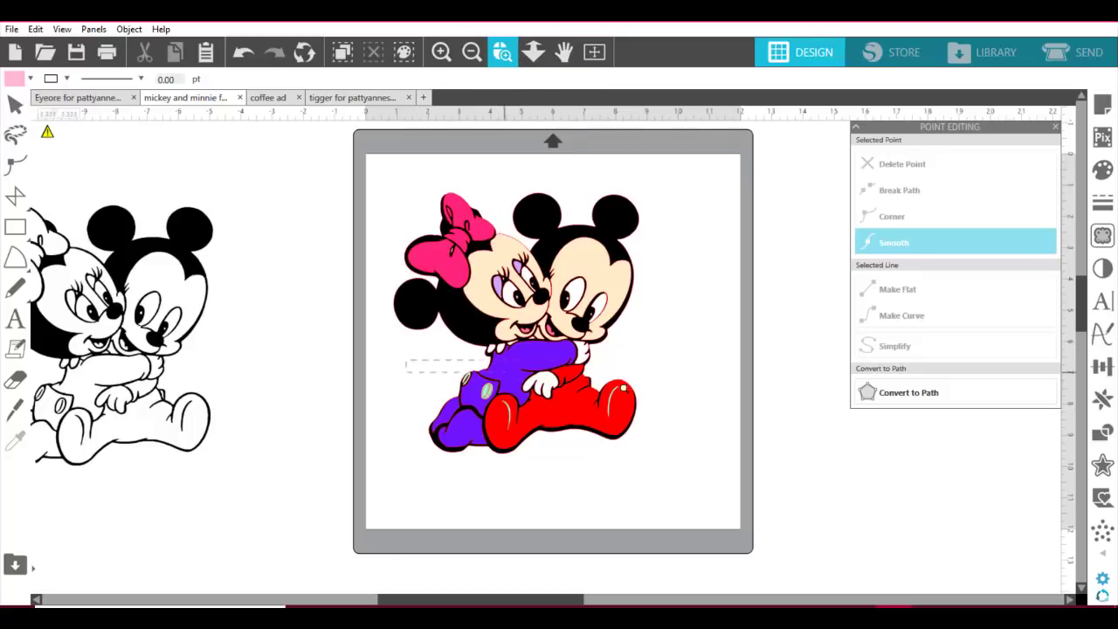
{"action": "left_click_drag", "start_coordinate": [407, 361], "coordinate": [686, 468]}
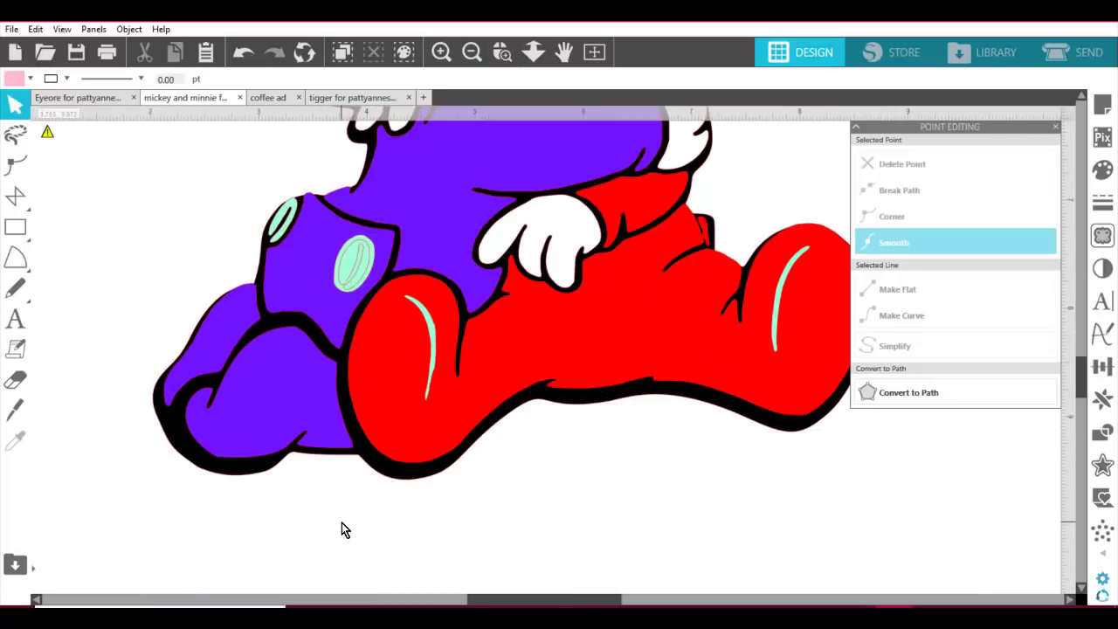
{"action": "left_click", "coordinate": [432, 366]}
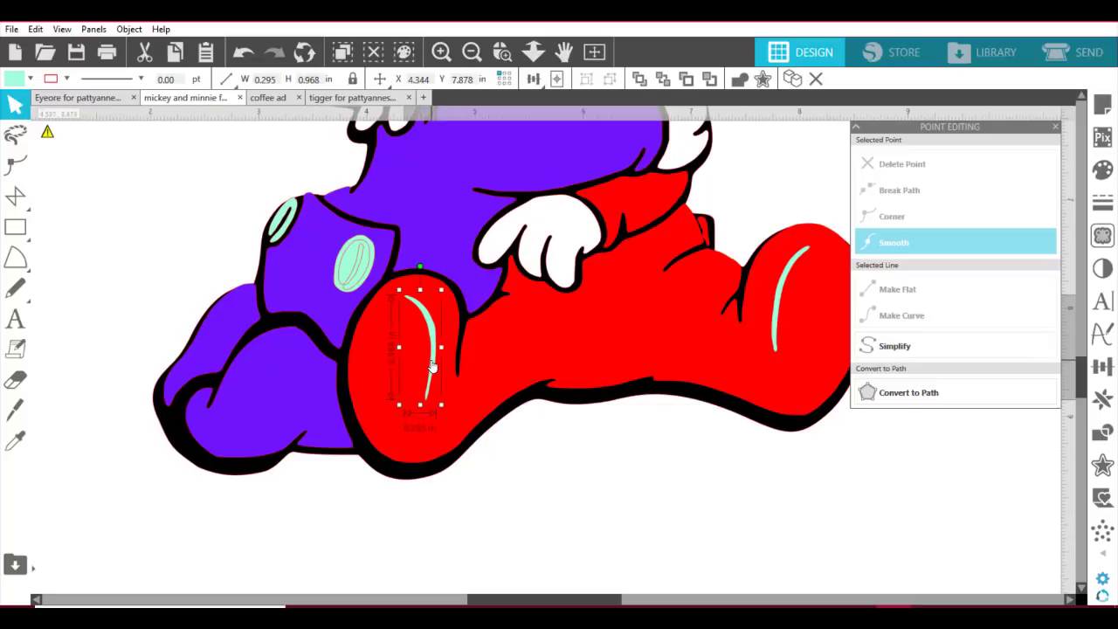
{"action": "left_click", "coordinate": [388, 362]}
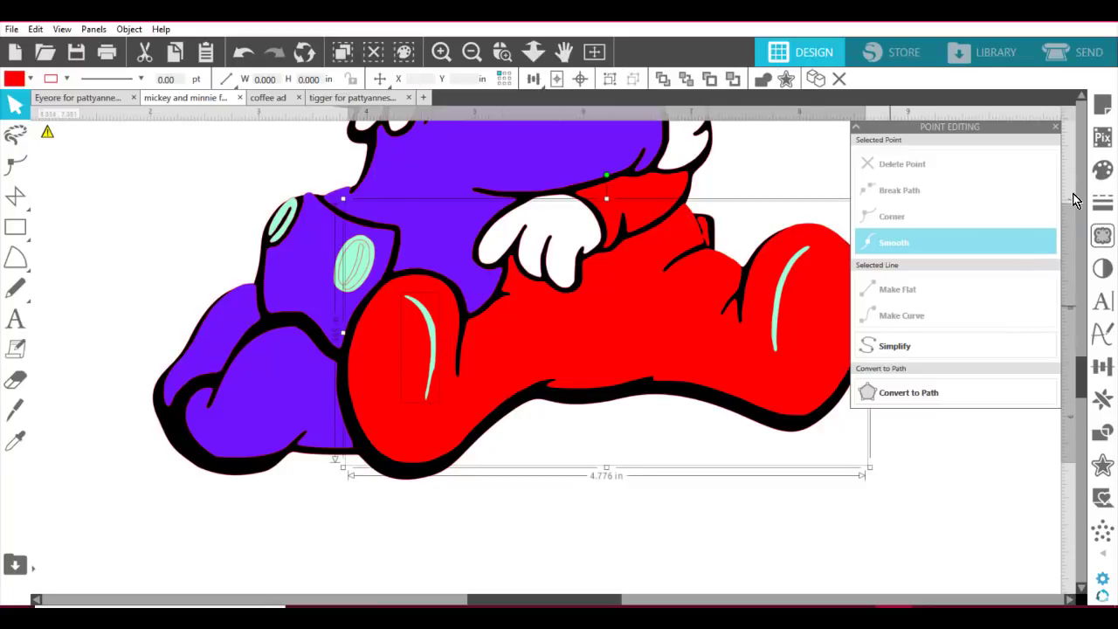
{"action": "key", "text": "i"}
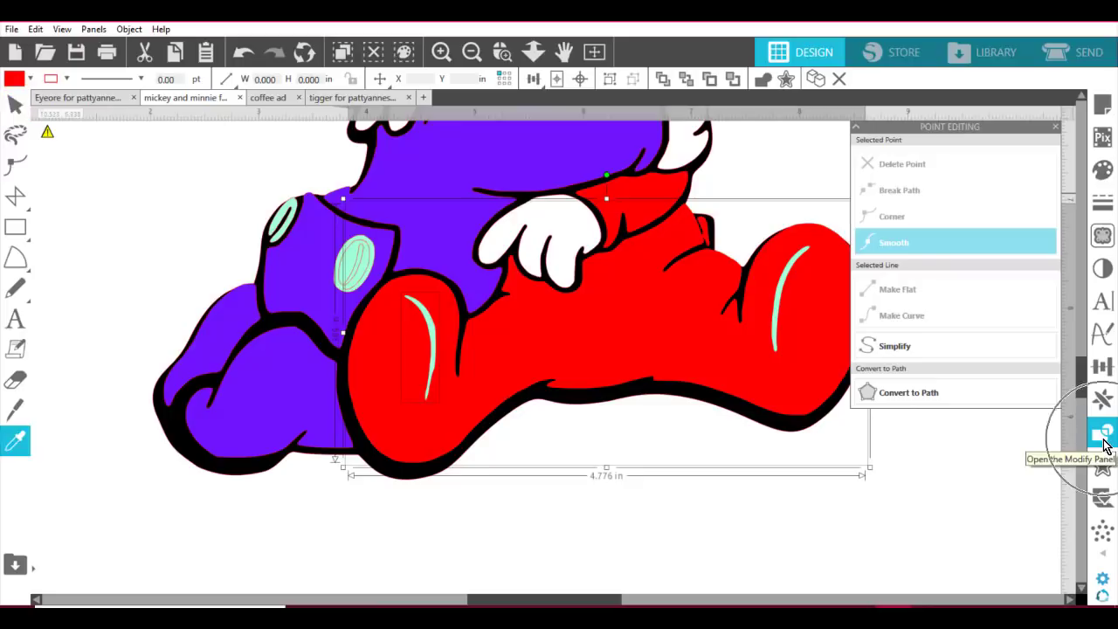
{"action": "key", "text": "v"}
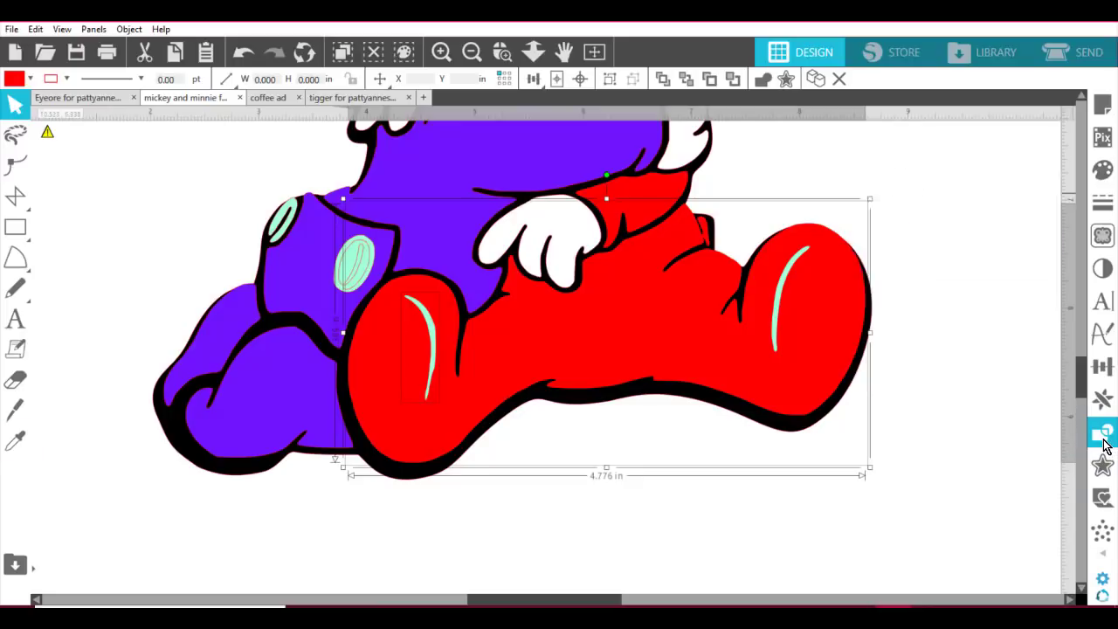
{"action": "left_click", "coordinate": [1103, 436]}
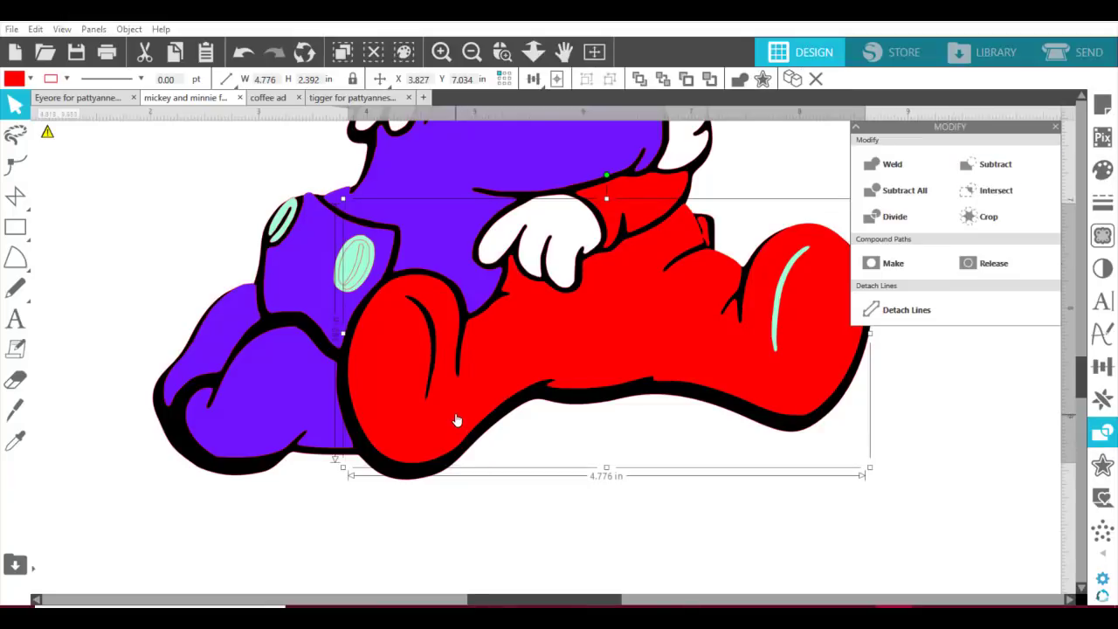
{"action": "left_click_drag", "start_coordinate": [455, 420], "coordinate": [519, 536]}
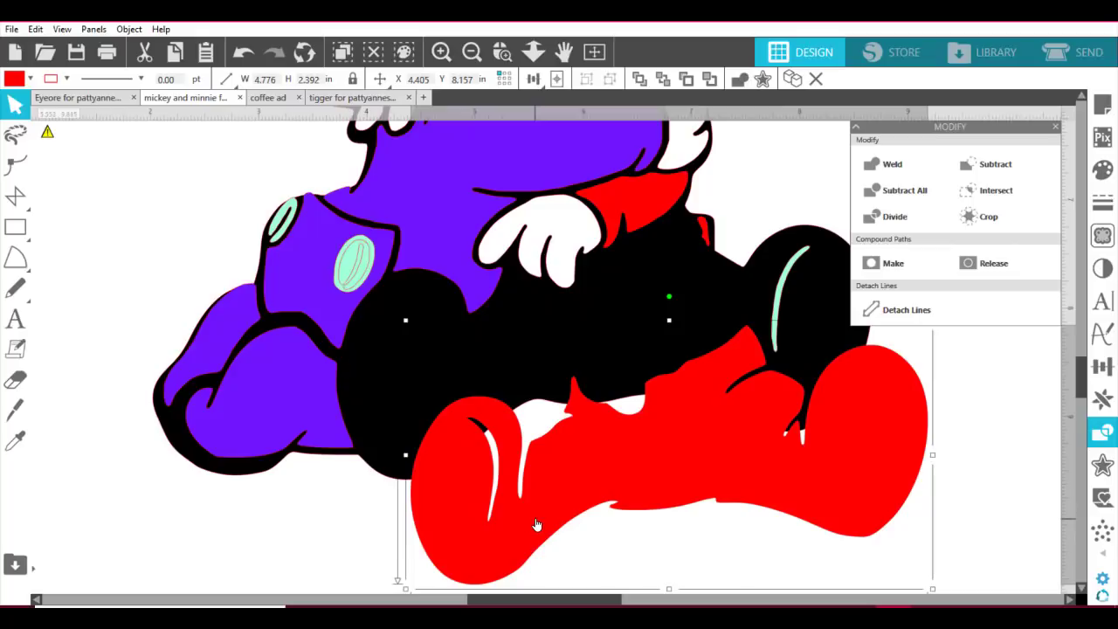
{"action": "left_click_drag", "start_coordinate": [537, 524], "coordinate": [471, 409]}
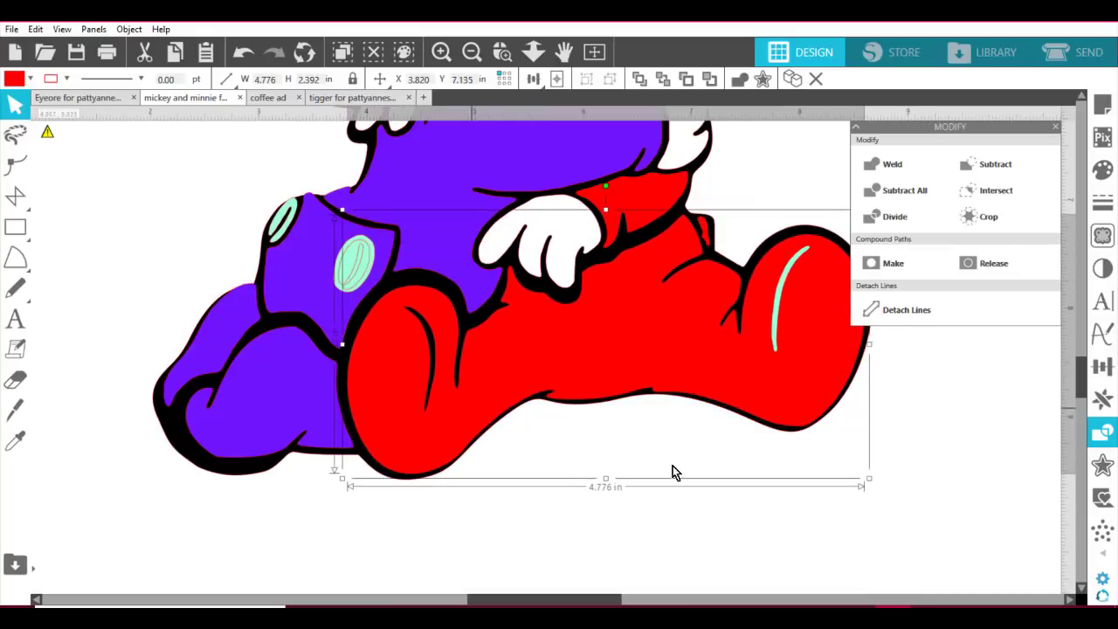
Step: Subtract the mint highlight on Mickey's foot farthest from Minnie from the red outfit layer
{"action": "left_click", "coordinate": [780, 300]}
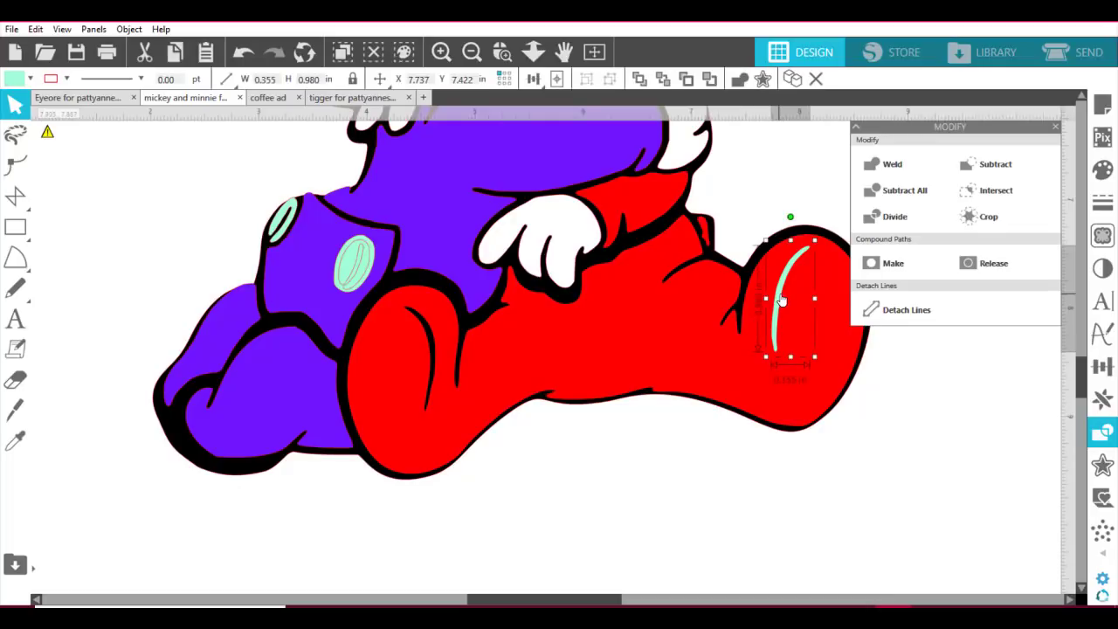
{"action": "left_click", "coordinate": [827, 291]}
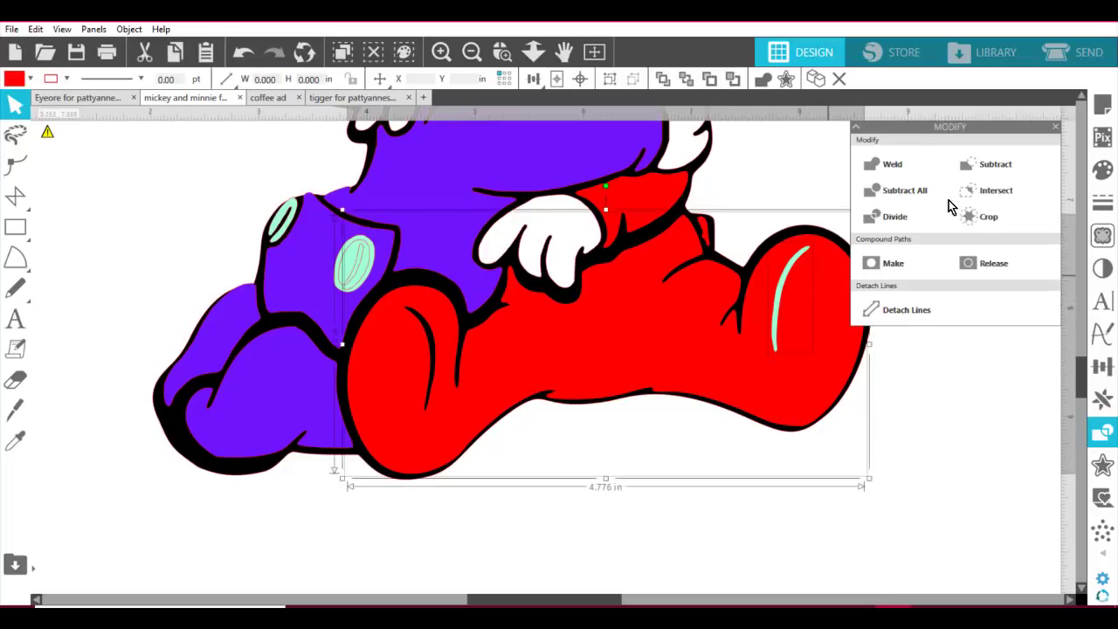
{"action": "left_click", "coordinate": [1011, 165]}
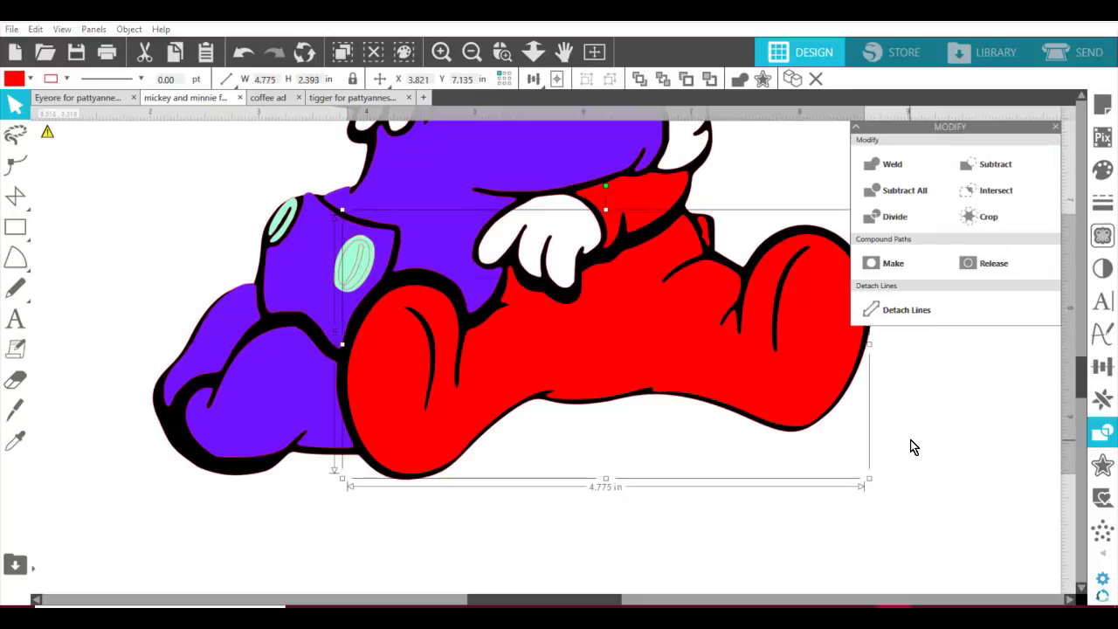
{"action": "left_click", "coordinate": [527, 529]}
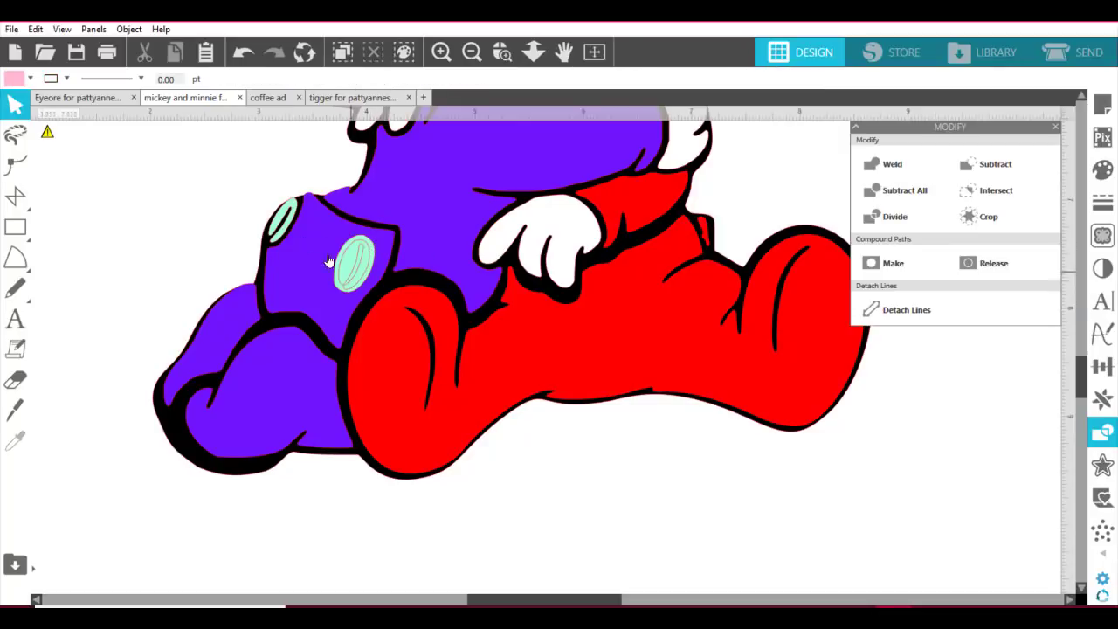
Step: Fill the smaller mint button on Minnie's outfit with light purple and the larger button's inner shape with light pinkish purple
{"action": "left_click", "coordinate": [281, 223]}
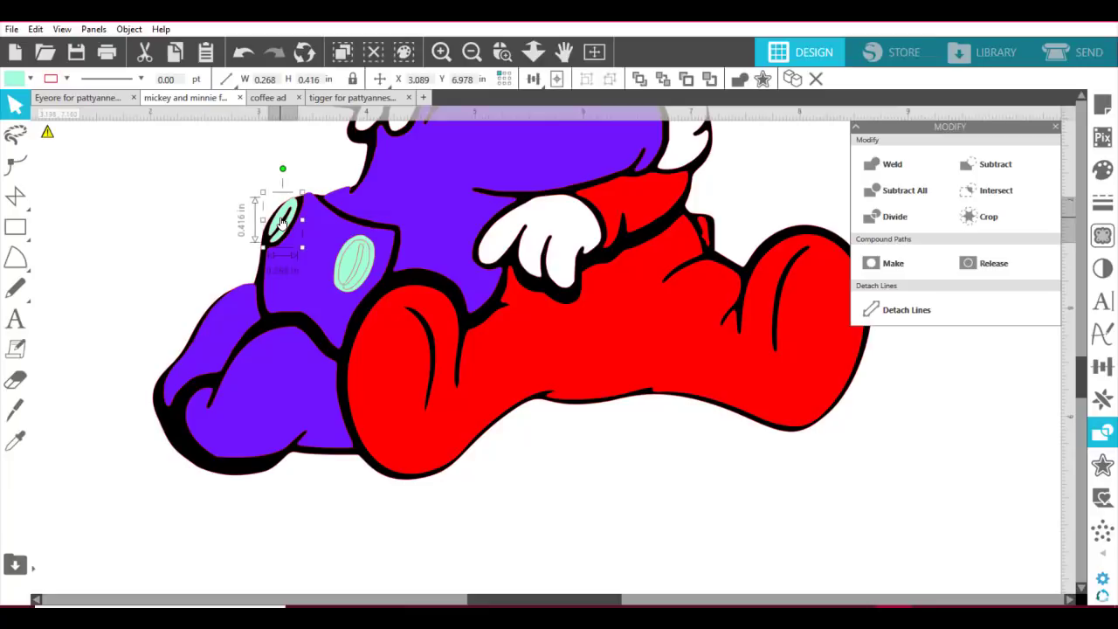
{"action": "left_click", "coordinate": [13, 81]}
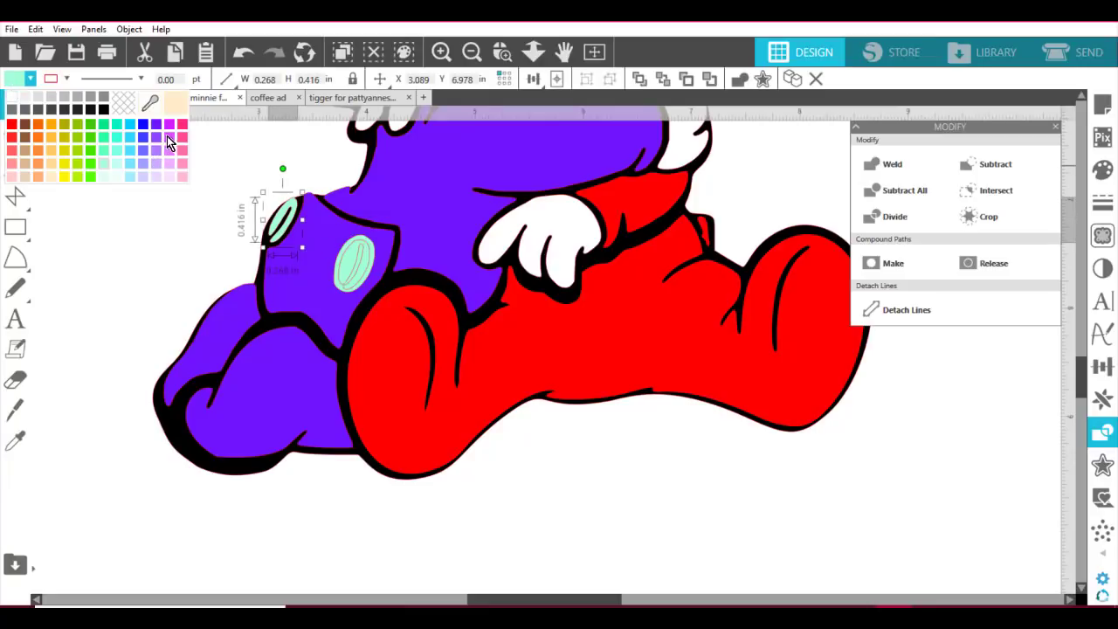
{"action": "left_click", "coordinate": [156, 160]}
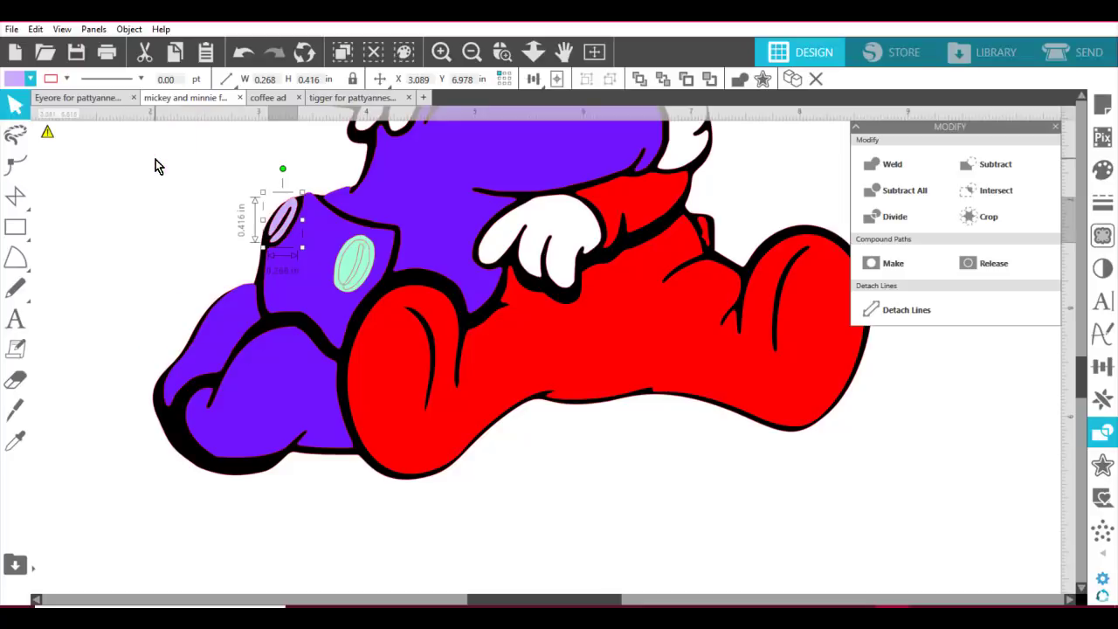
{"action": "left_click", "coordinate": [352, 266]}
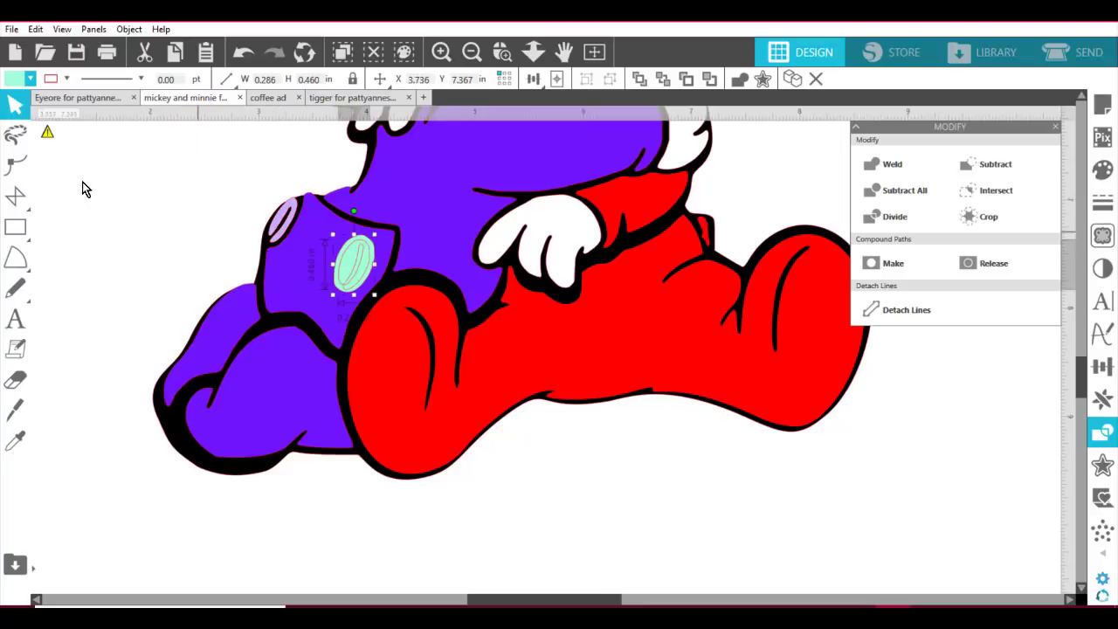
{"action": "left_click", "coordinate": [15, 88]}
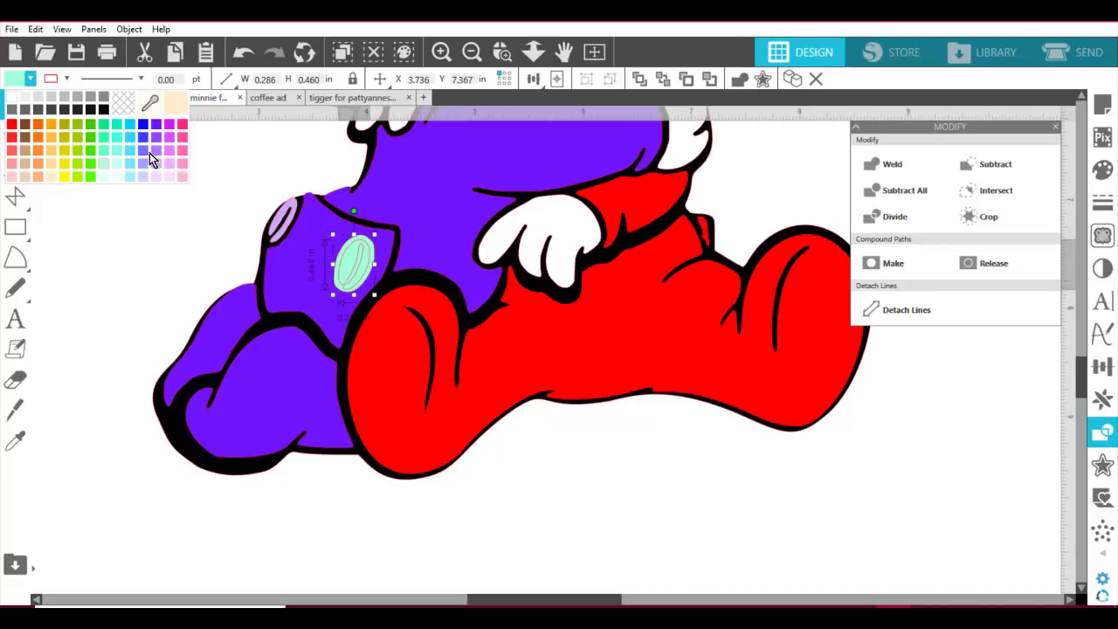
{"action": "left_click", "coordinate": [168, 163]}
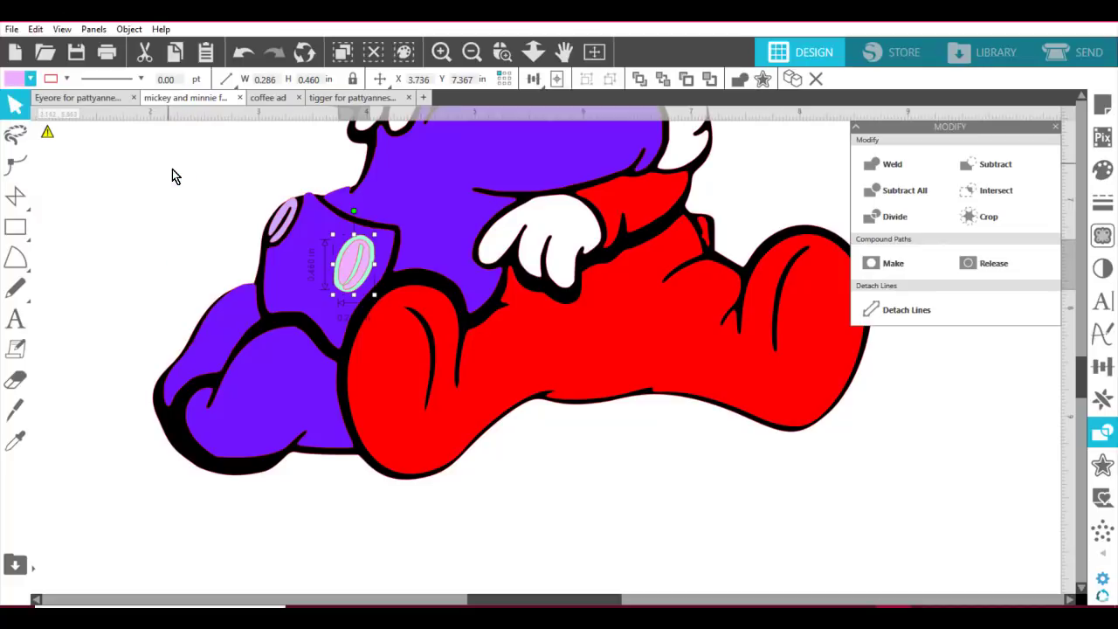
Step: Subtract the mint ring around the larger button from the purple piece of Minnie's outfit
{"action": "left_click", "coordinate": [352, 248]}
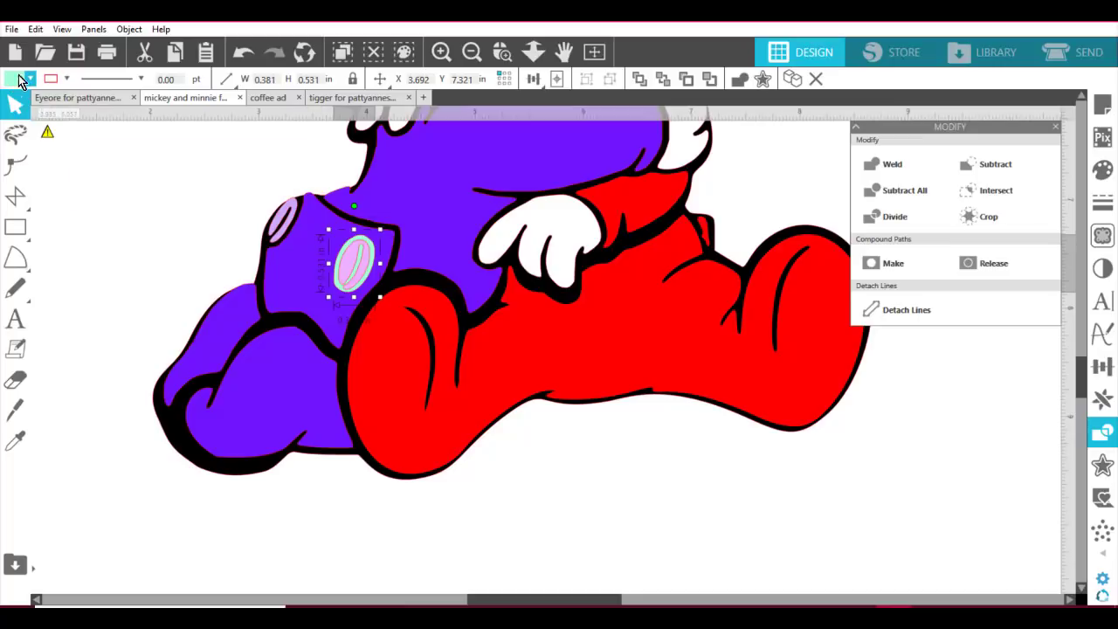
{"action": "left_click", "coordinate": [308, 270]}
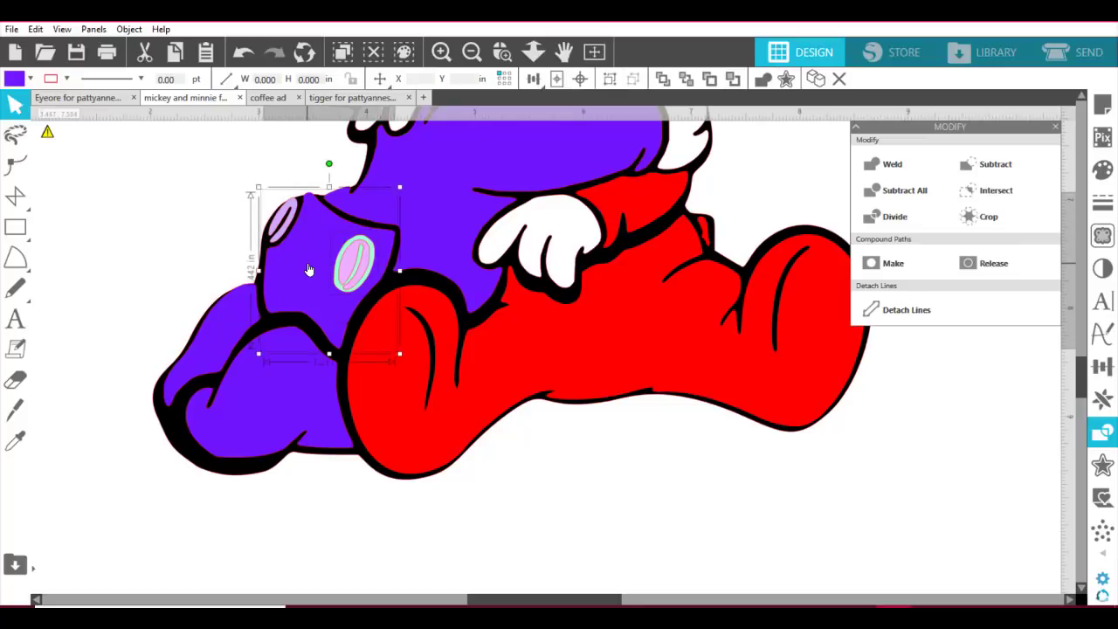
{"action": "left_click", "coordinate": [1013, 172]}
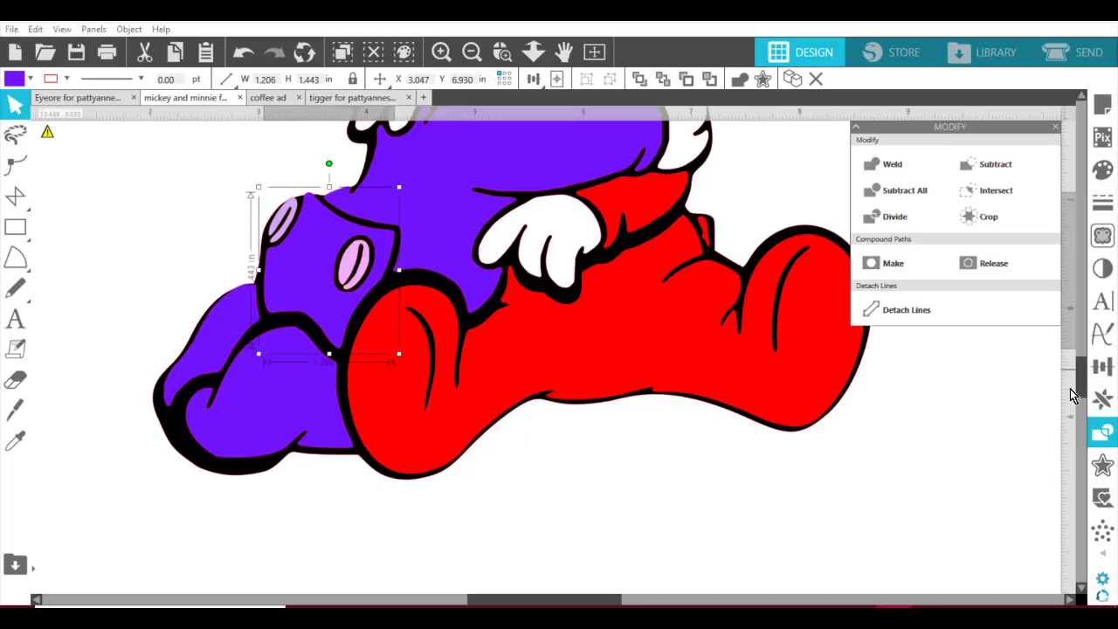
Step: Fill the small mint fold in the lower loop of Minnie's bow with the pink sampled from the bow
{"action": "left_click_drag", "start_coordinate": [1081, 387], "coordinate": [1088, 312]}
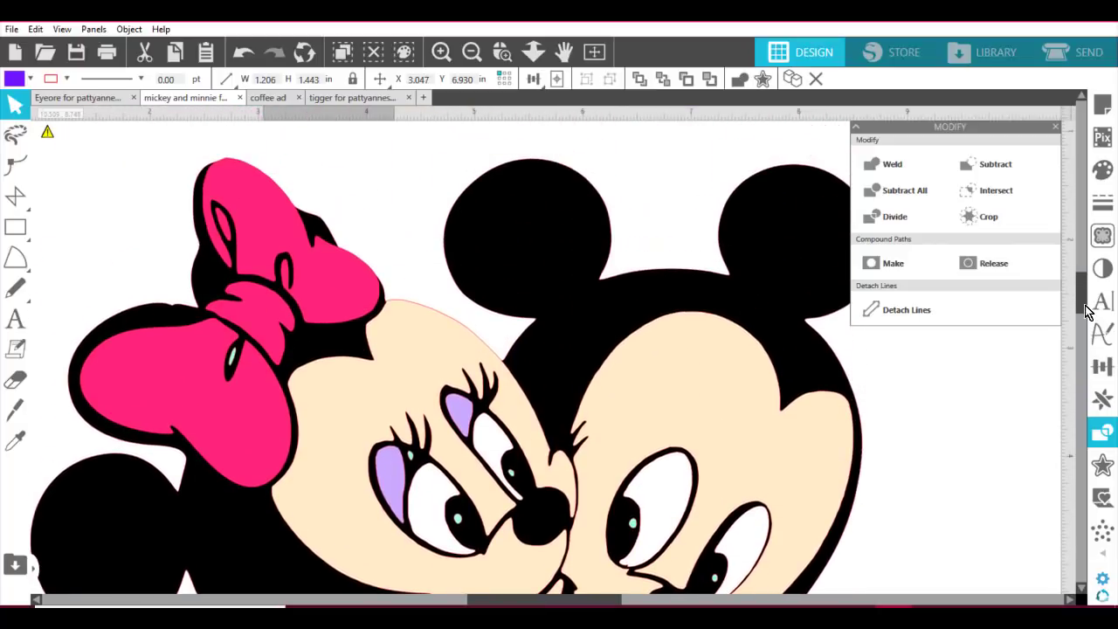
{"action": "left_click", "coordinate": [232, 358]}
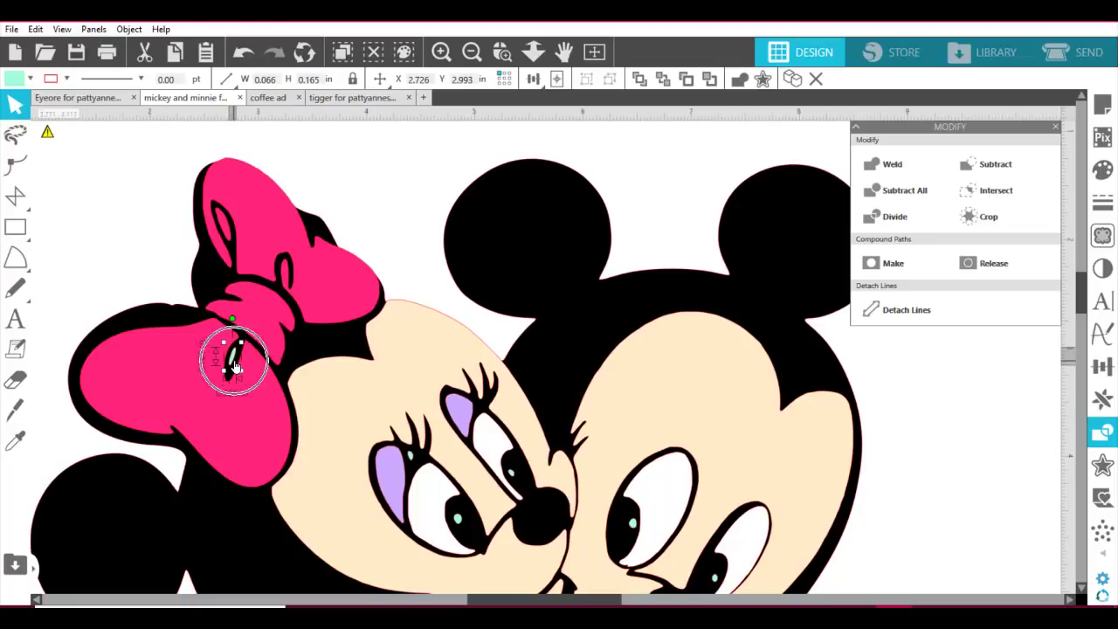
{"action": "left_click", "coordinate": [8, 85]}
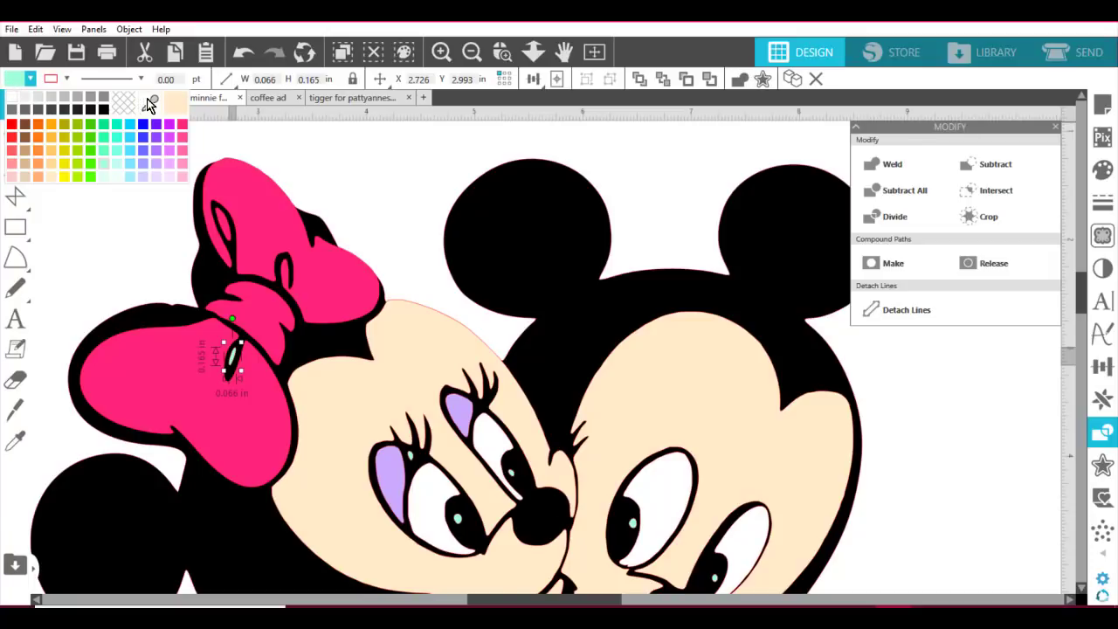
{"action": "left_click", "coordinate": [151, 104]}
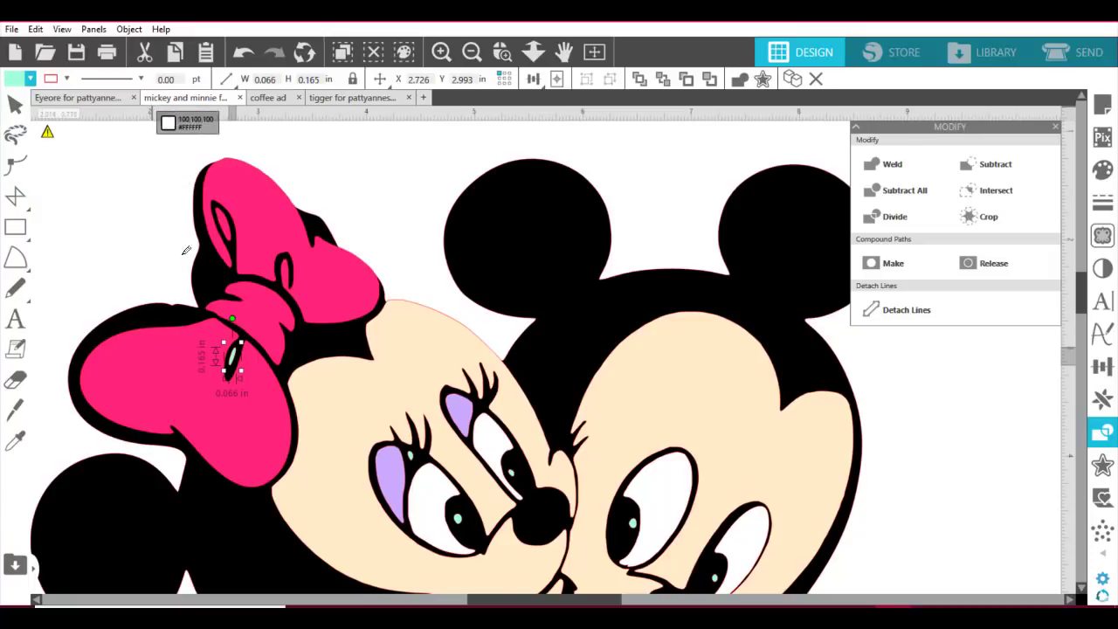
{"action": "left_click", "coordinate": [183, 360]}
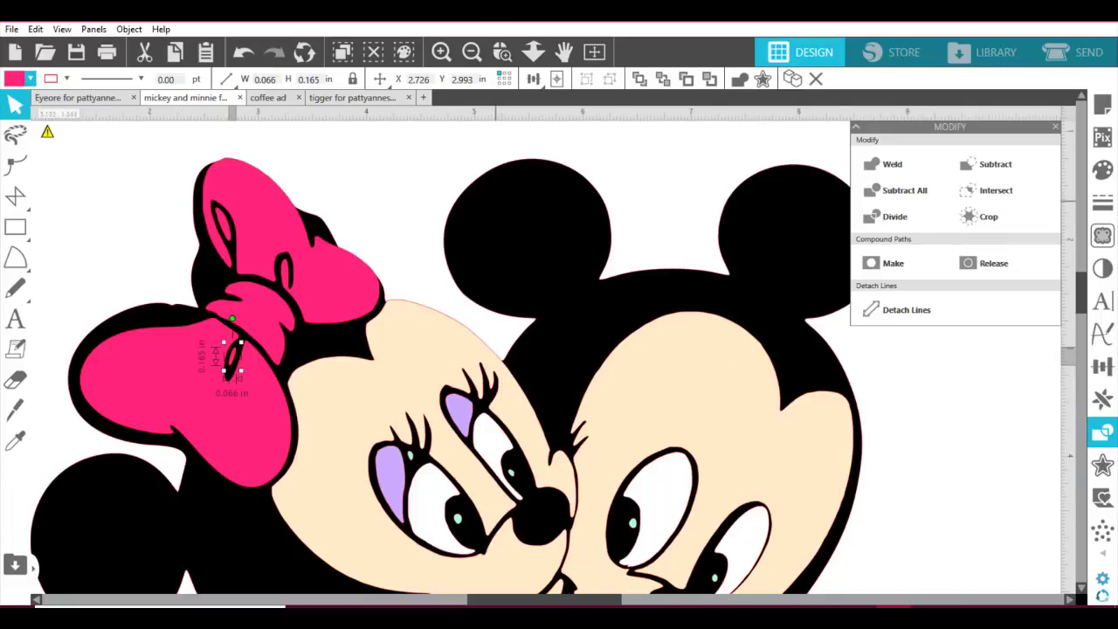
Step: Fill the tiny mint shape beneath Minnie's eyelashes with the light purple sampled from her eyelid
{"action": "left_click", "coordinate": [503, 54]}
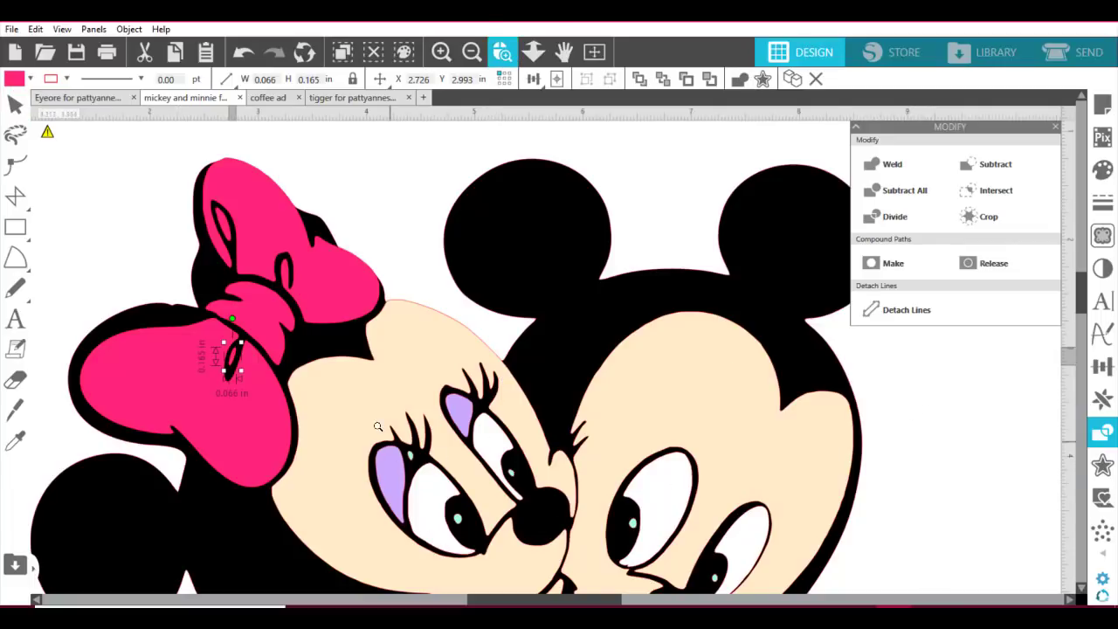
{"action": "left_click_drag", "start_coordinate": [377, 428], "coordinate": [452, 475]}
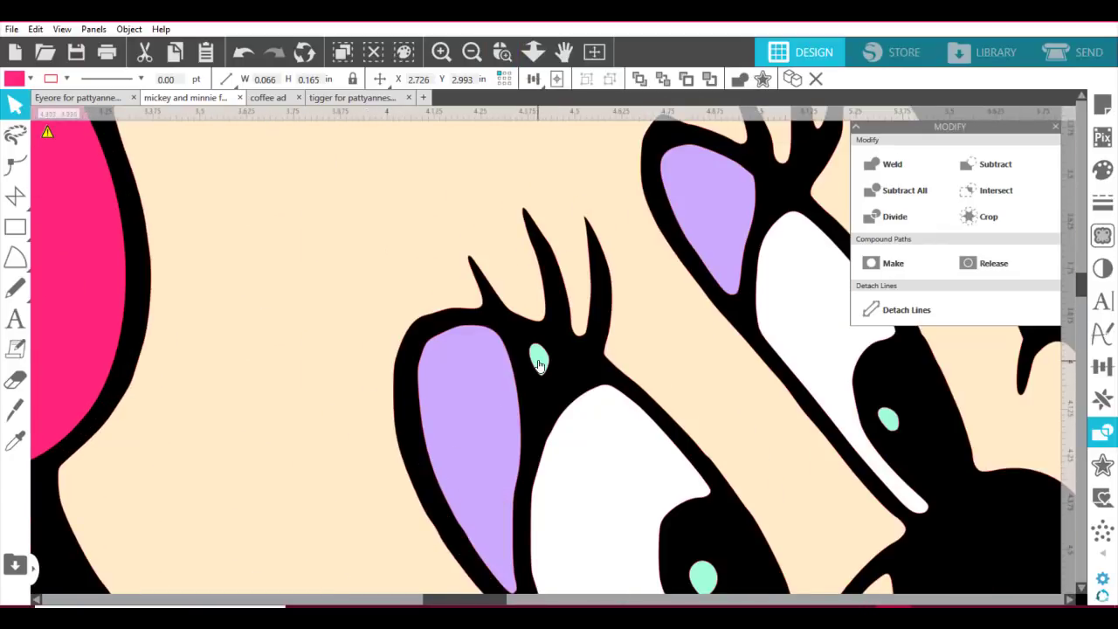
{"action": "left_click", "coordinate": [538, 361]}
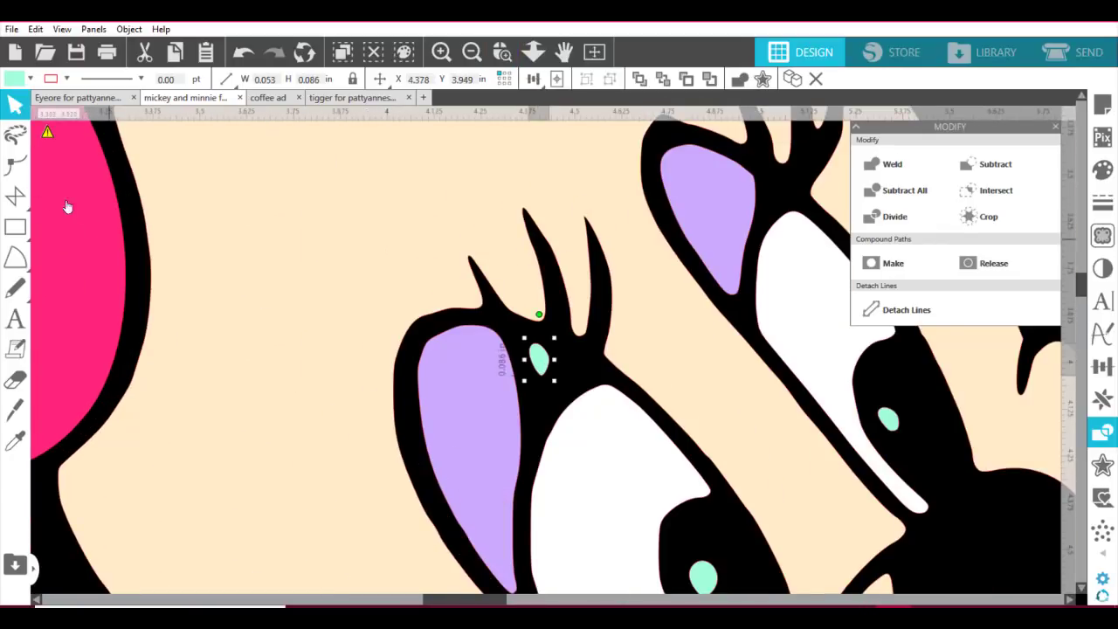
{"action": "left_click", "coordinate": [29, 79]}
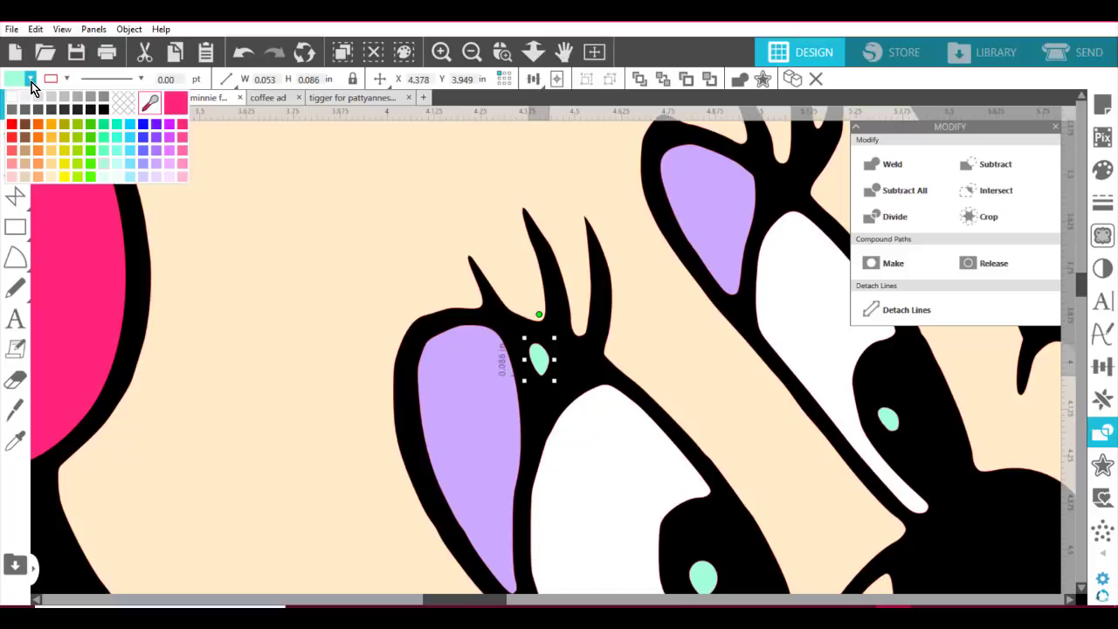
{"action": "left_click", "coordinate": [150, 107]}
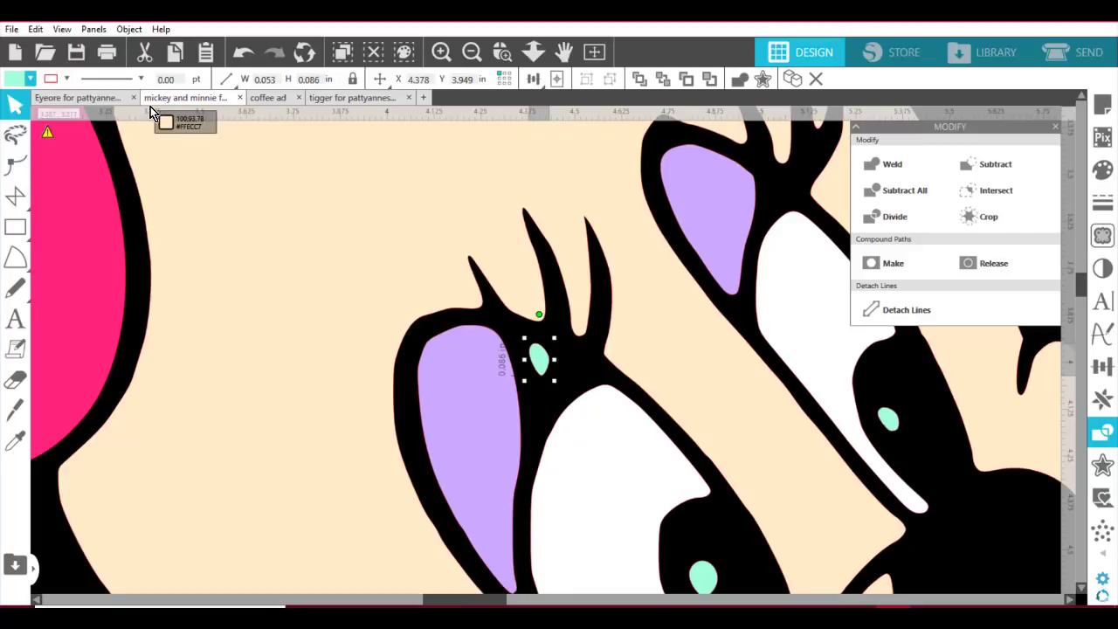
{"action": "left_click", "coordinate": [471, 400]}
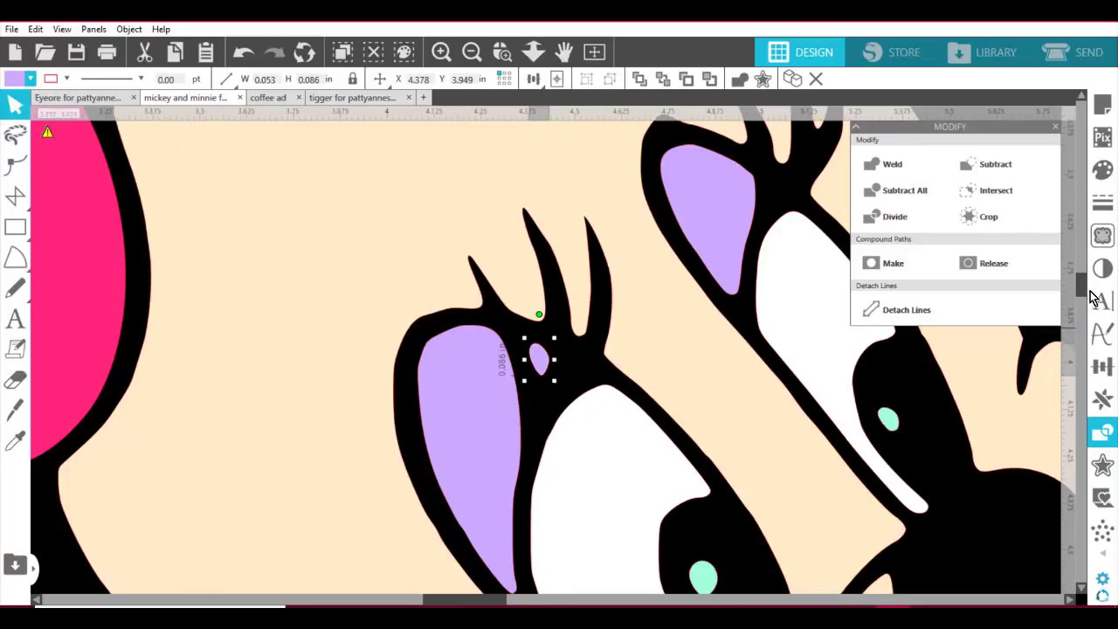
Step: Fill the mint highlights in both of Minnie's pupils together with very light gray
{"action": "left_click_drag", "start_coordinate": [1087, 287], "coordinate": [1087, 295]}
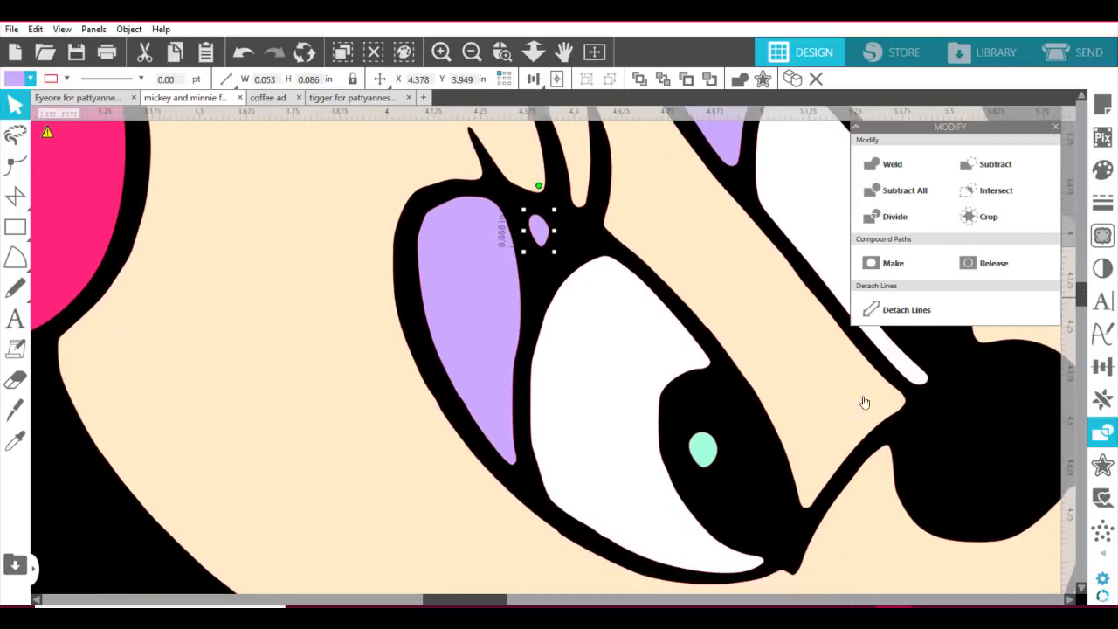
{"action": "left_click", "coordinate": [1055, 127]}
{"action": "left_click", "coordinate": [706, 447]}
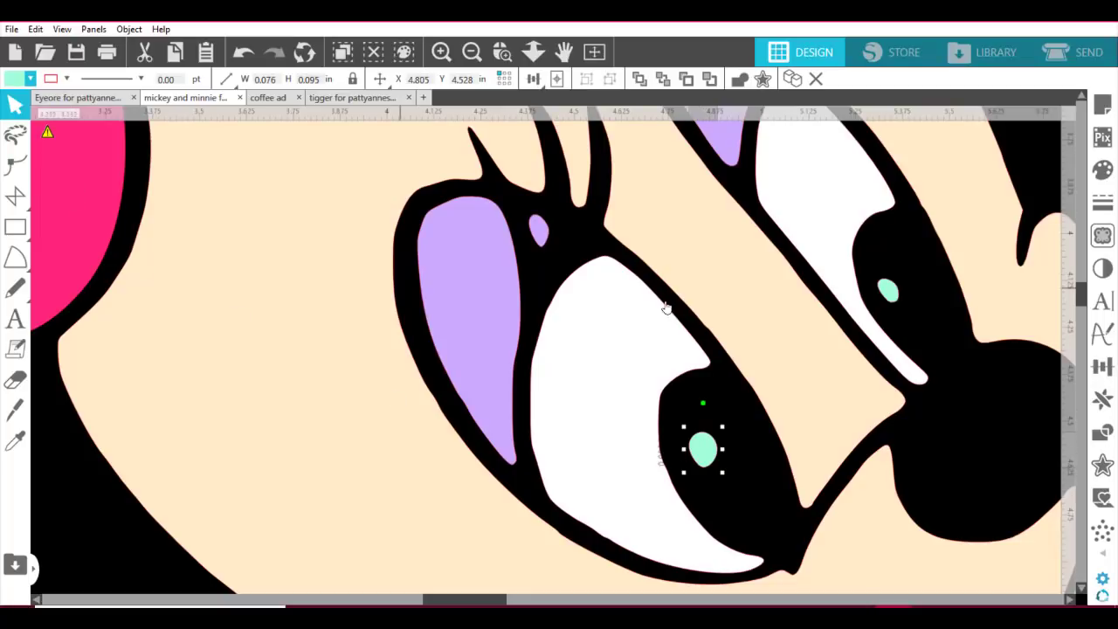
{"action": "left_click", "coordinate": [888, 292], "text": "shift"}
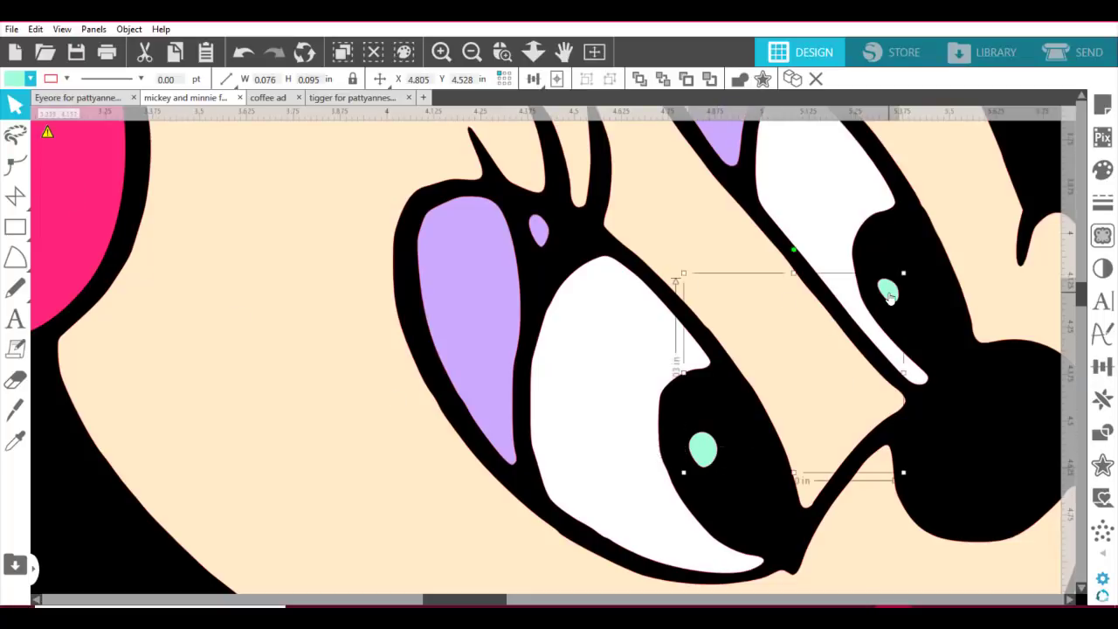
{"action": "left_click", "coordinate": [18, 80]}
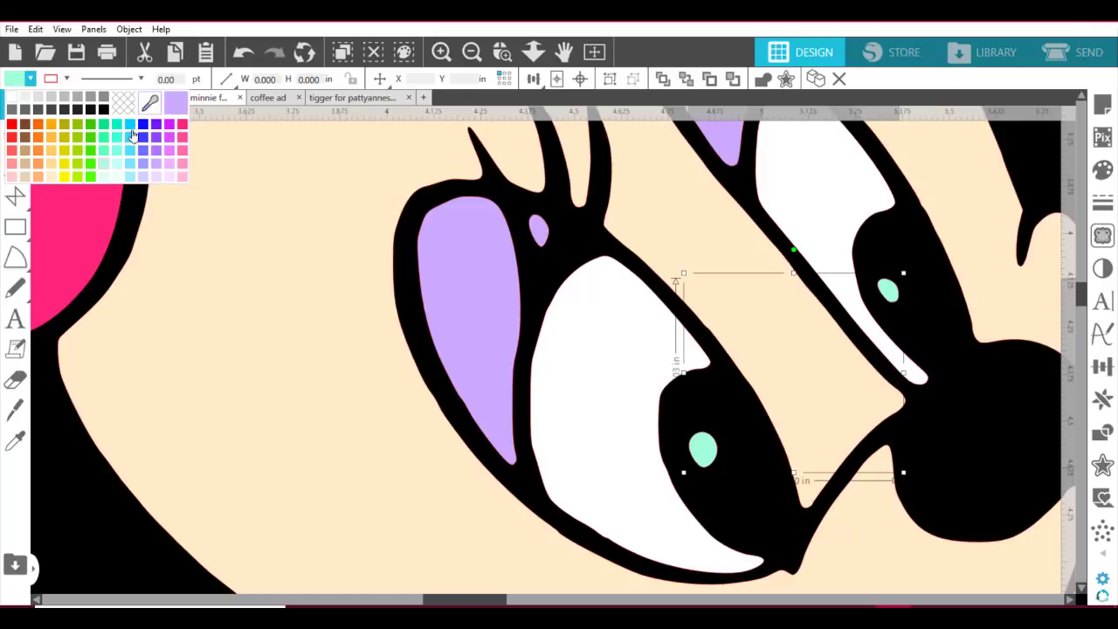
{"action": "left_click", "coordinate": [23, 99]}
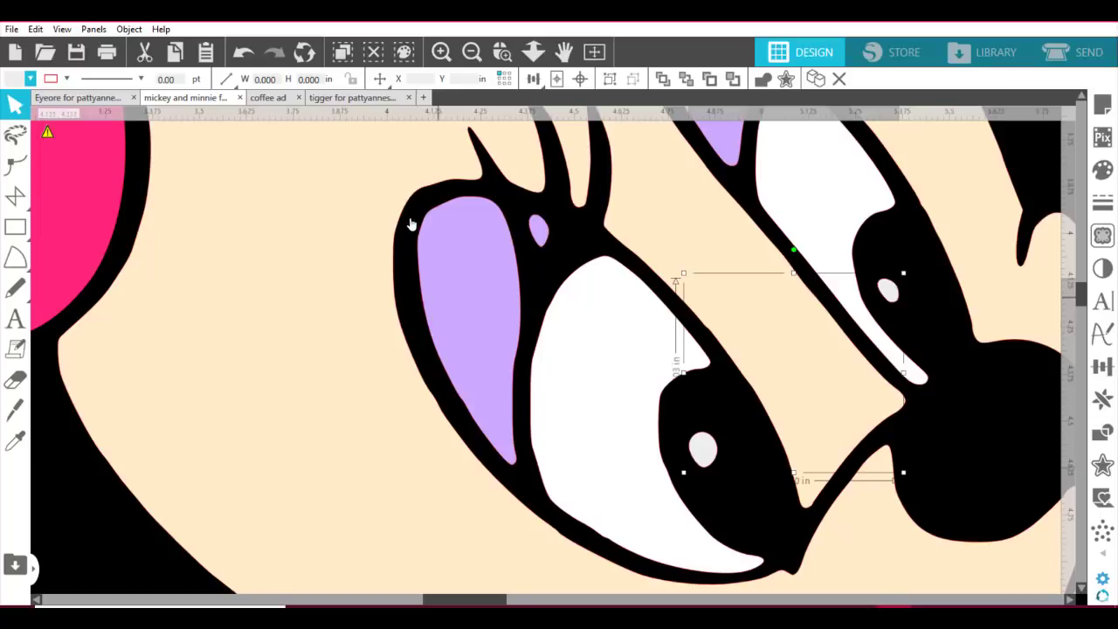
Step: Delete the original black-and-white reference image beside the page, keeping the colored design
{"action": "left_click", "coordinate": [503, 54]}
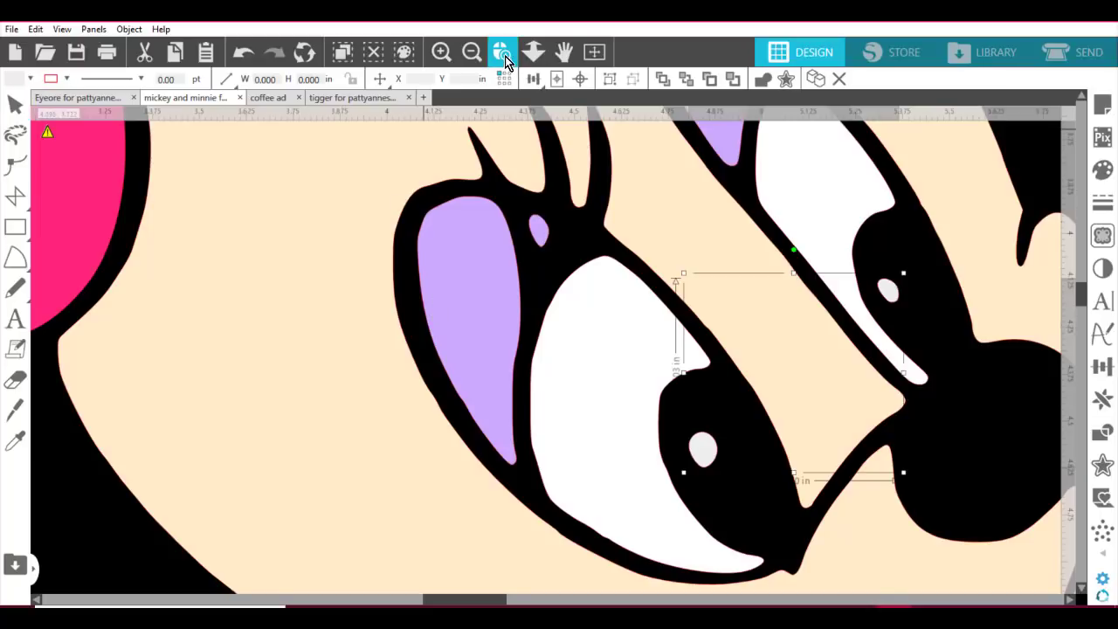
{"action": "left_click", "coordinate": [593, 51]}
{"action": "left_click", "coordinate": [686, 209]}
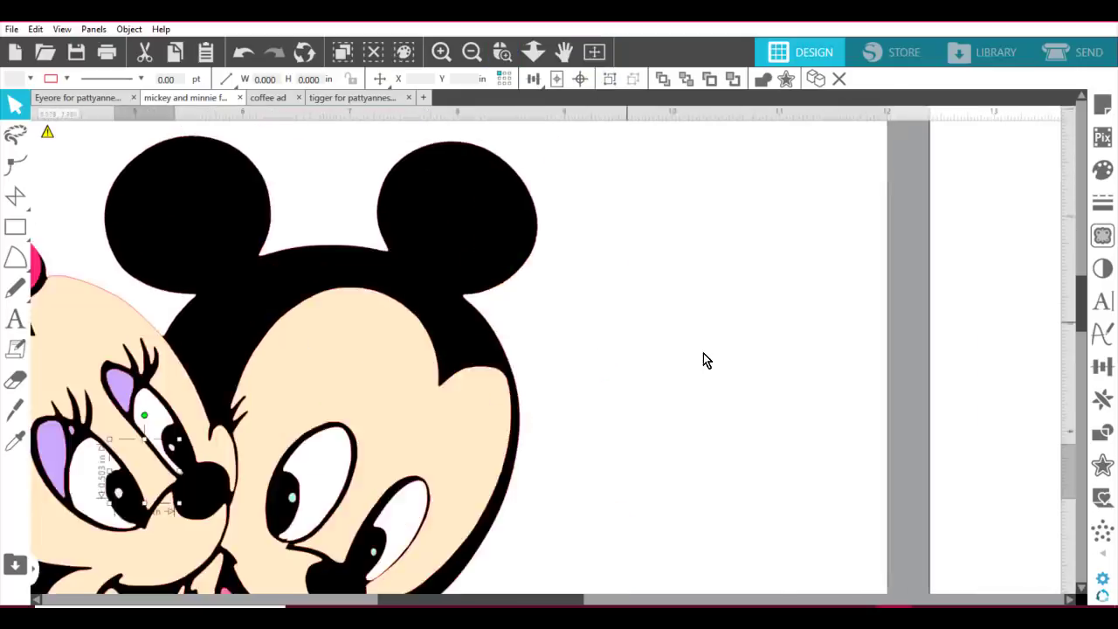
{"action": "left_click", "coordinate": [607, 54]}
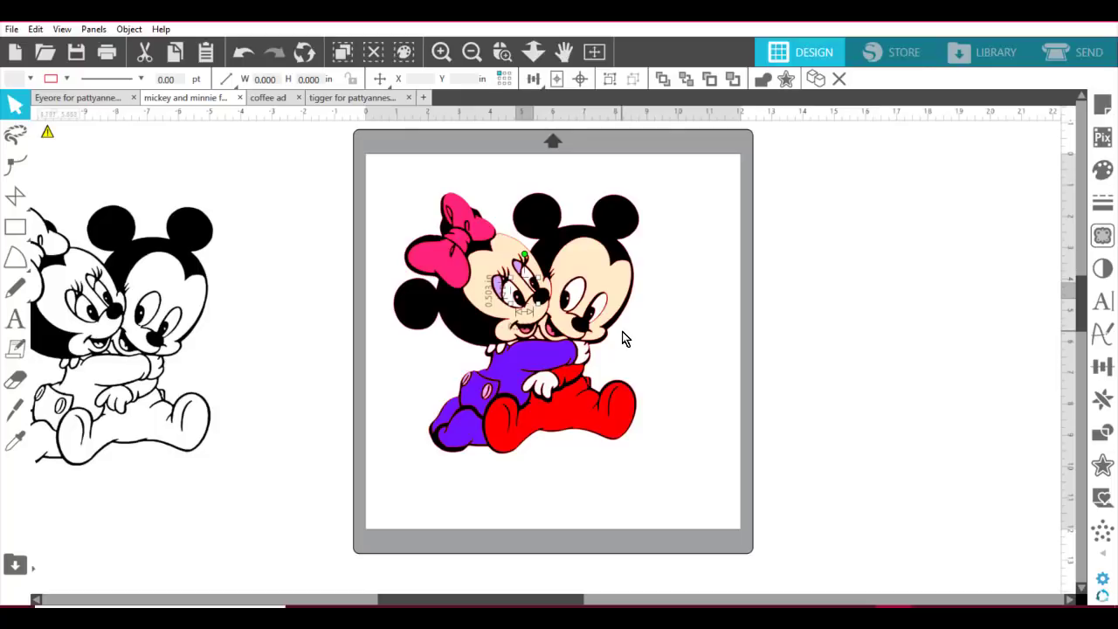
{"action": "left_click", "coordinate": [652, 329]}
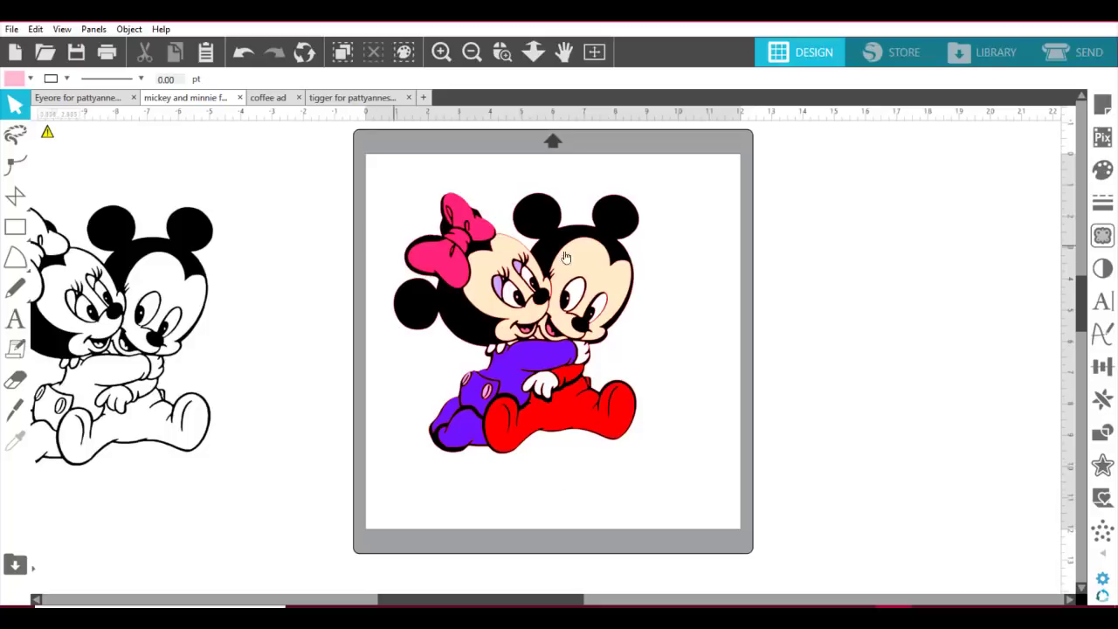
{"action": "left_click_drag", "start_coordinate": [110, 313], "coordinate": [159, 311]}
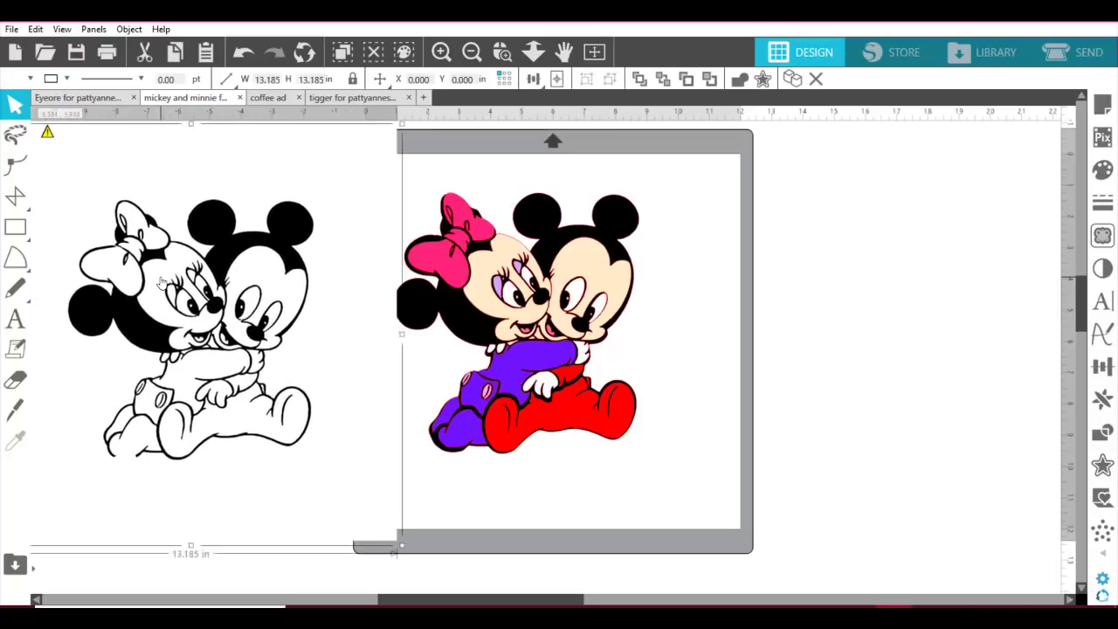
{"action": "key", "text": "Delete"}
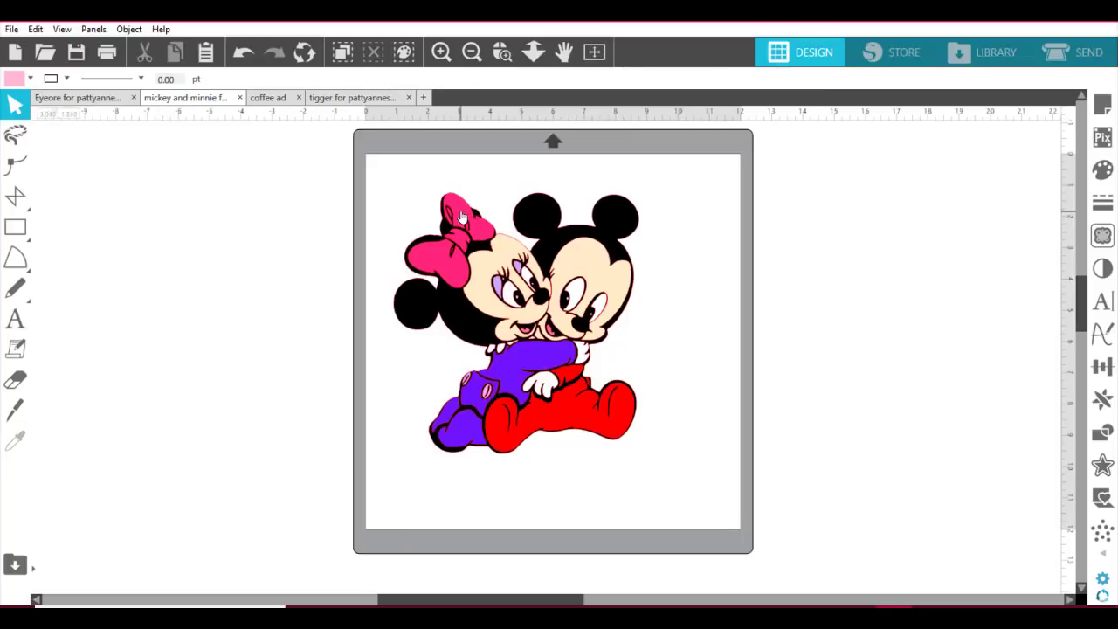
{"action": "mouse_move", "coordinate": [461, 216]}
{"action": "left_mouse_down"}
{"action": "mouse_move", "coordinate": [344, 189]}
{"action": "mouse_move", "coordinate": [464, 211]}
{"action": "left_mouse_up"}
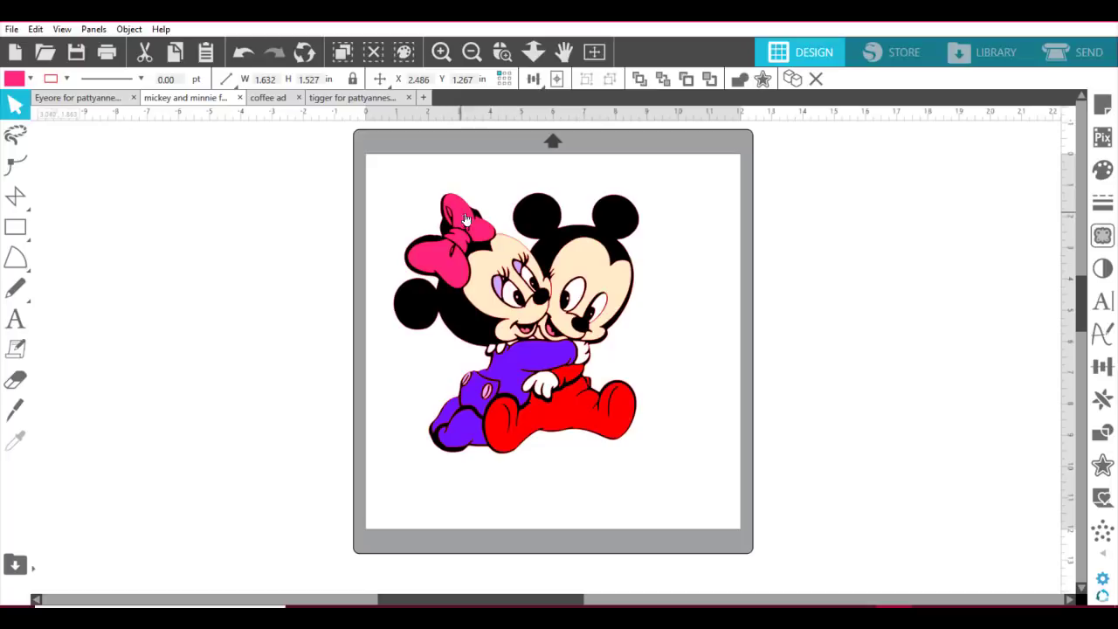
{"action": "left_click", "coordinate": [788, 283]}
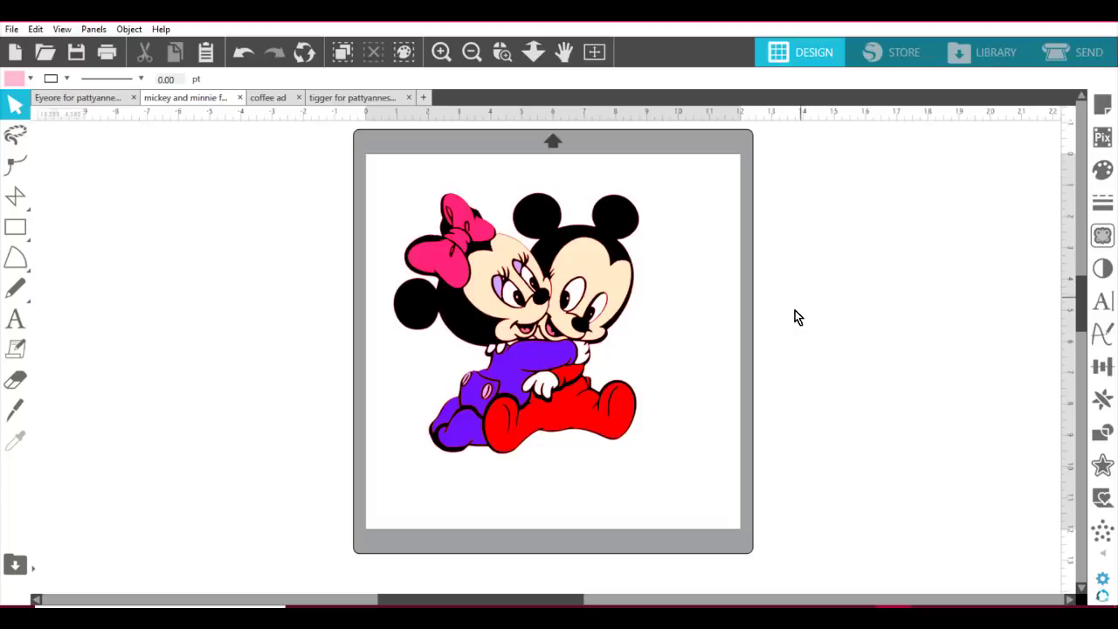
Step: Prepare the design for sending to the cutter and set all of its pieces to Cut with the simple cut mode
{"action": "left_click", "coordinate": [1059, 55]}
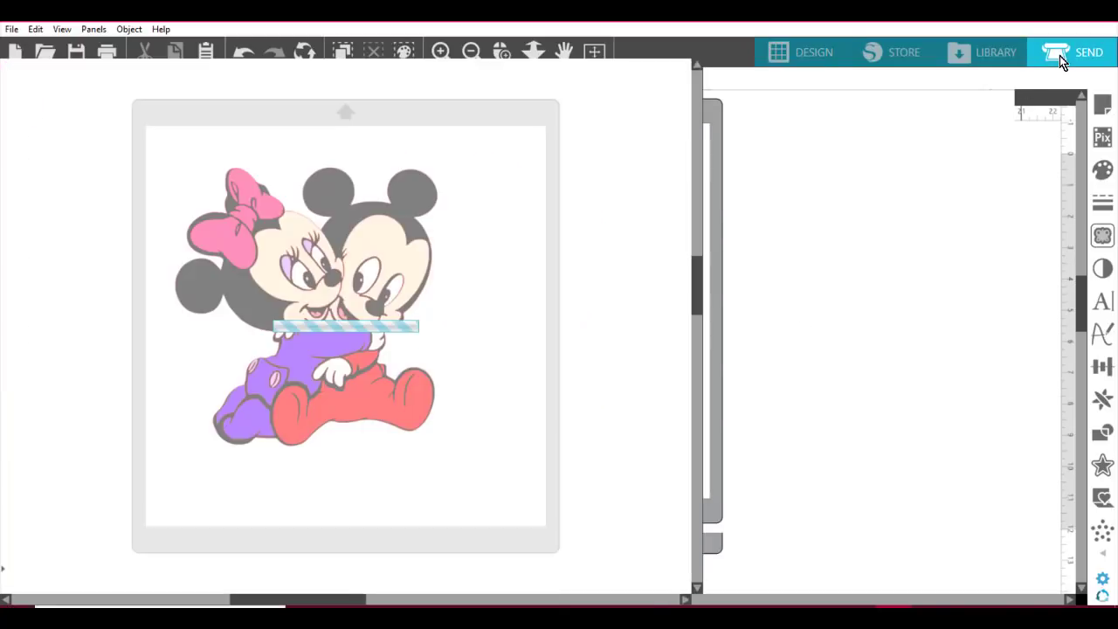
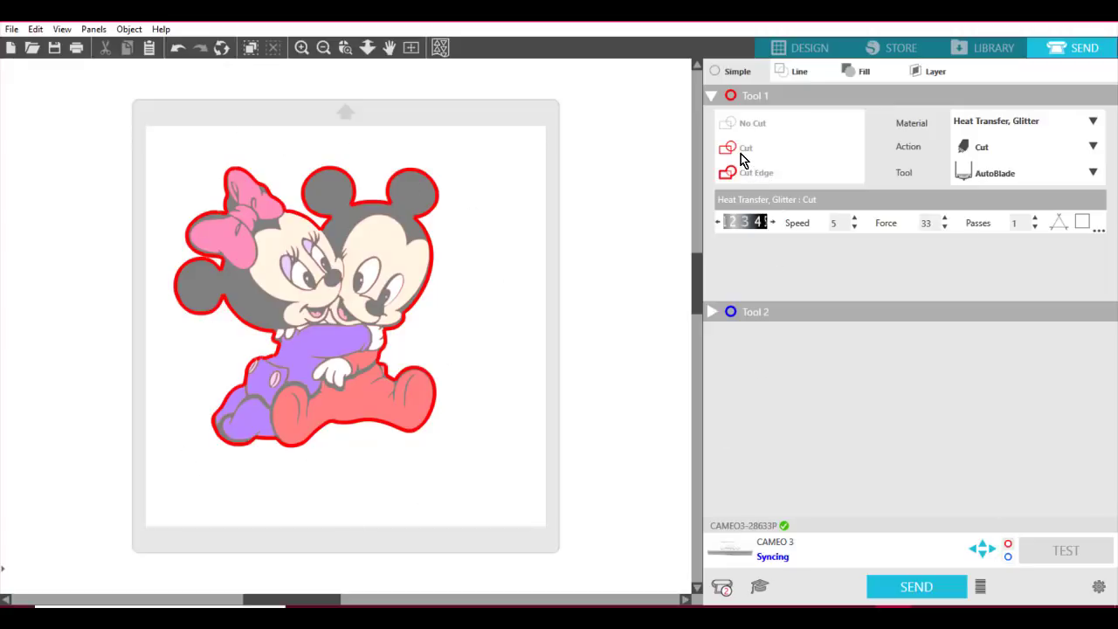
{"action": "left_click", "coordinate": [394, 258]}
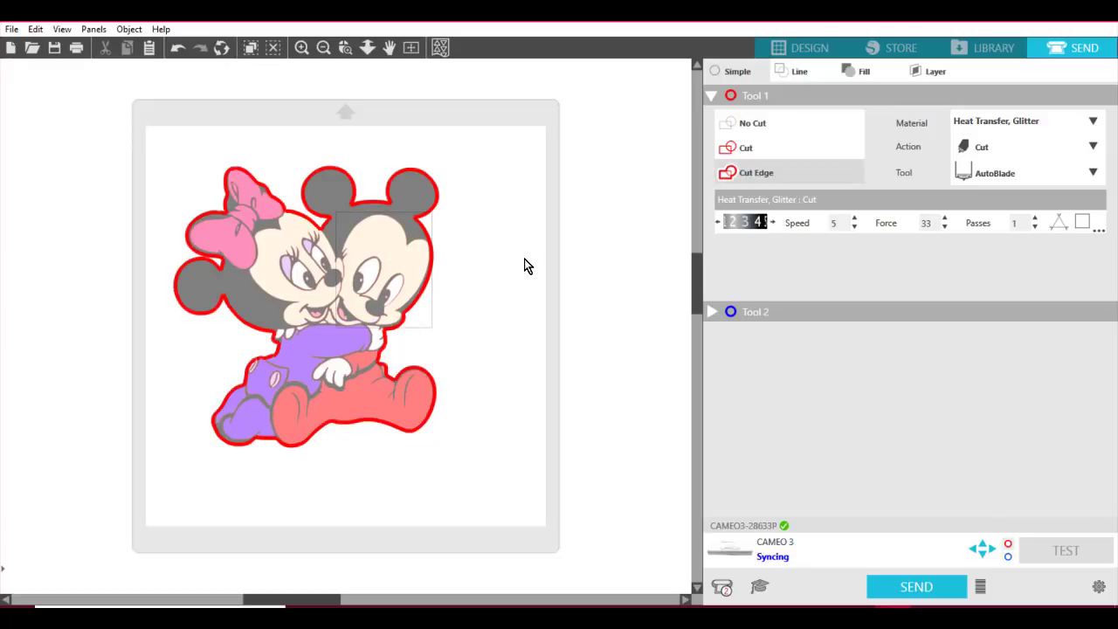
{"action": "left_click_drag", "start_coordinate": [155, 145], "coordinate": [520, 503]}
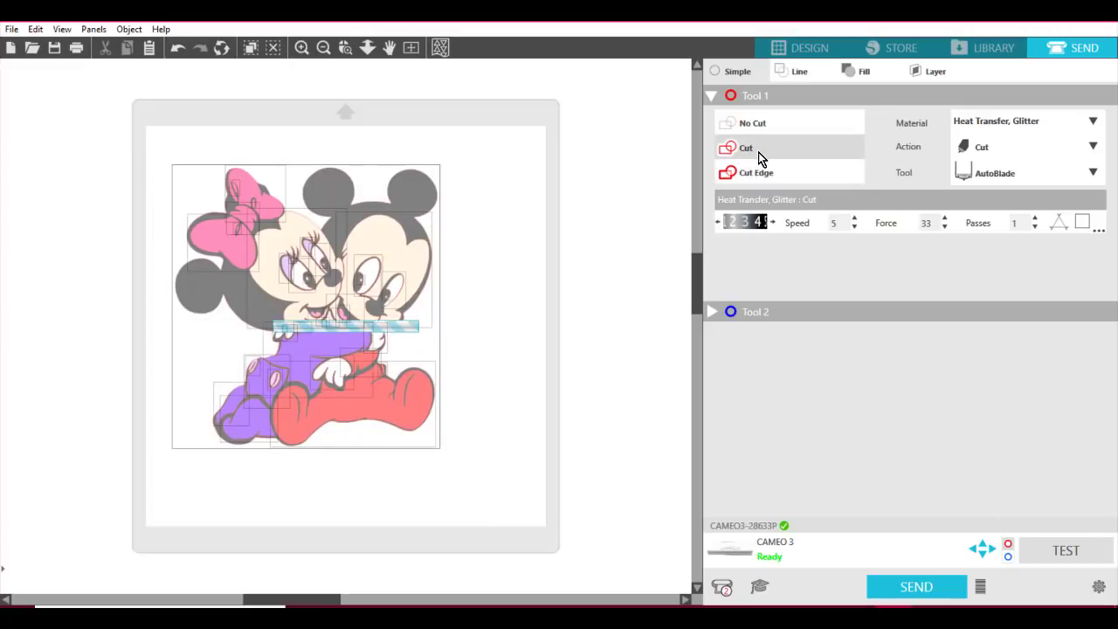
{"action": "left_click", "coordinate": [758, 157]}
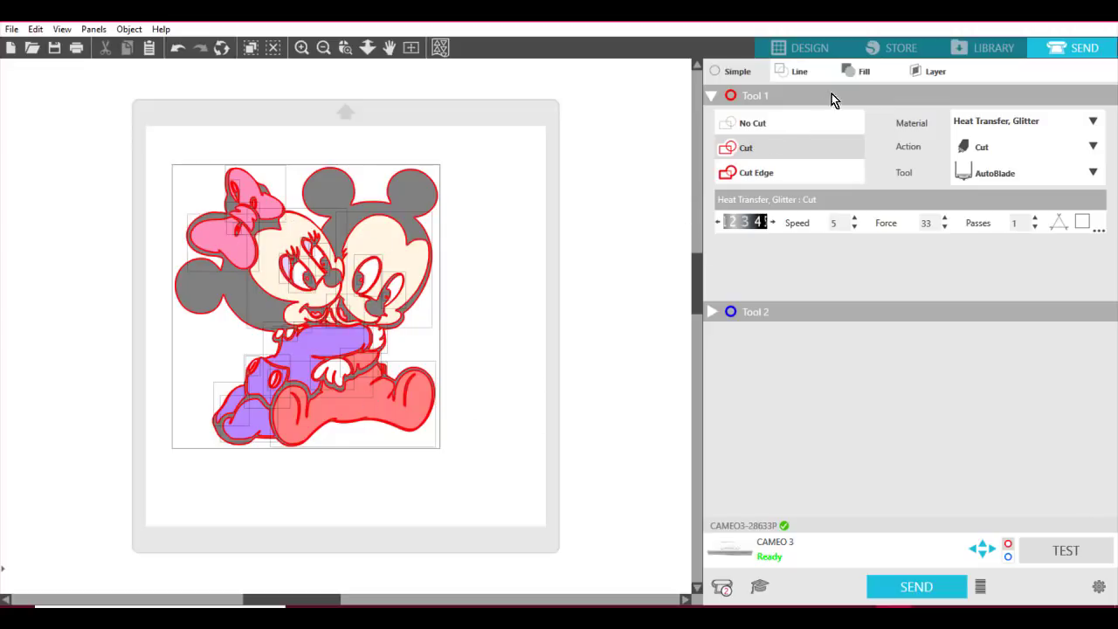
Step: Organize the cut job by fill color and exclude every color from cutting
{"action": "left_click", "coordinate": [863, 73]}
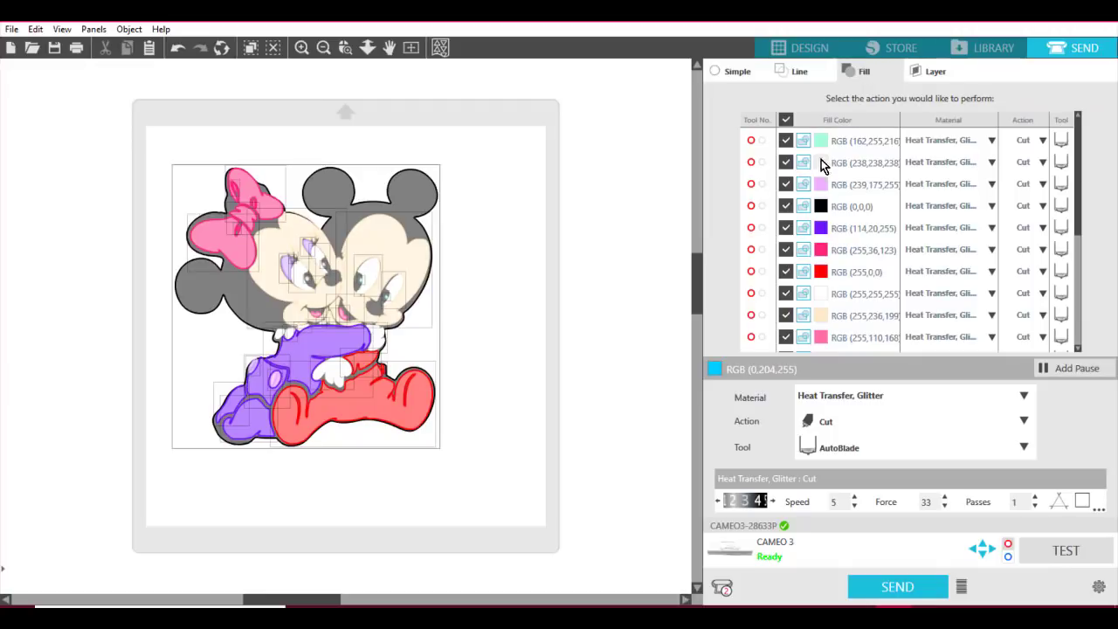
{"action": "left_click", "coordinate": [785, 141]}
{"action": "left_click", "coordinate": [785, 163]}
{"action": "left_click", "coordinate": [785, 185]}
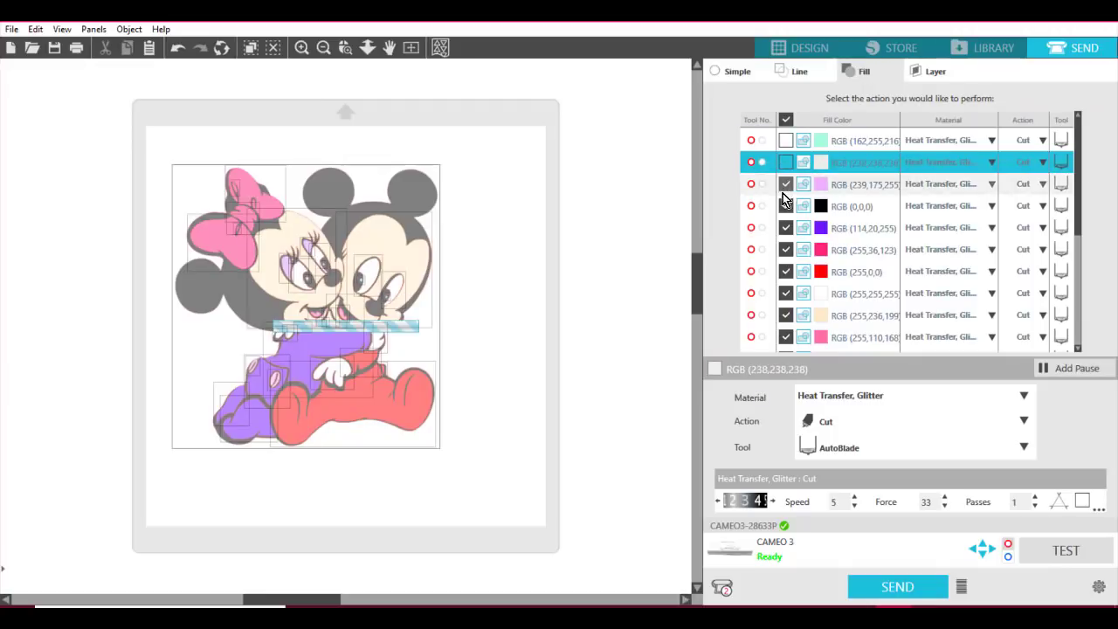
{"action": "left_click", "coordinate": [785, 207]}
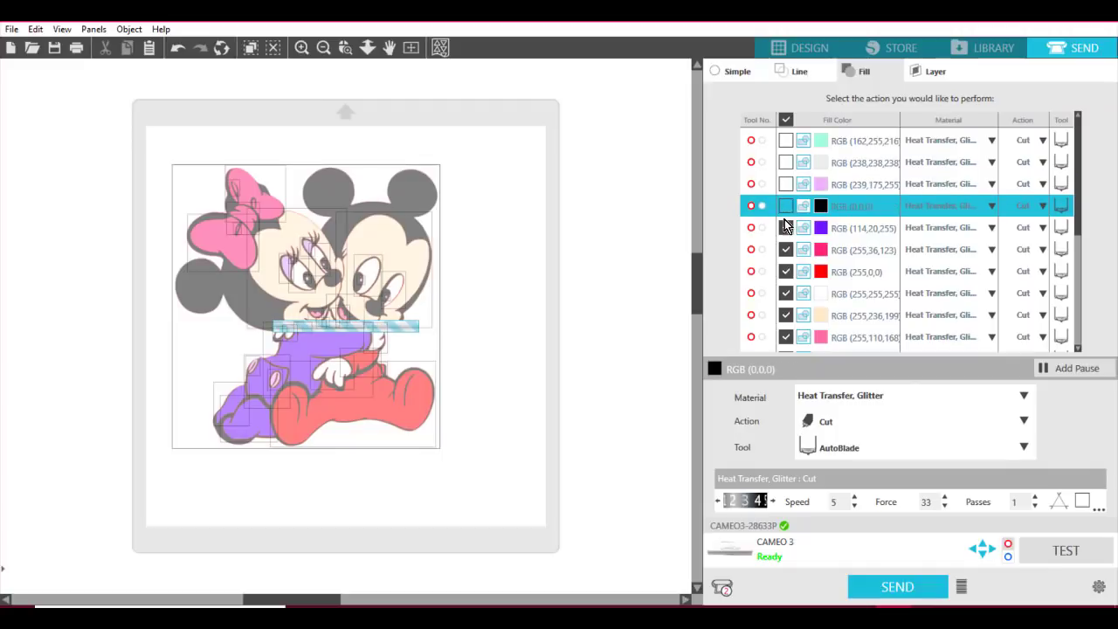
{"action": "left_click", "coordinate": [786, 121]}
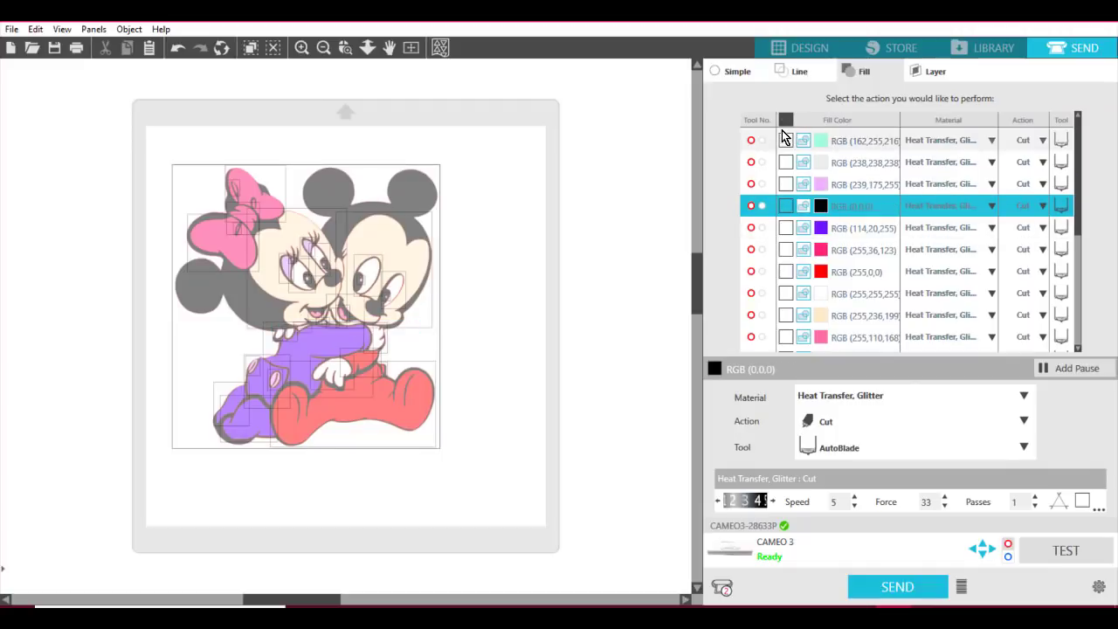
Step: Enable cutting for the black fill color and set its material to Heat Transfer, Flocked
{"action": "left_click", "coordinate": [784, 206]}
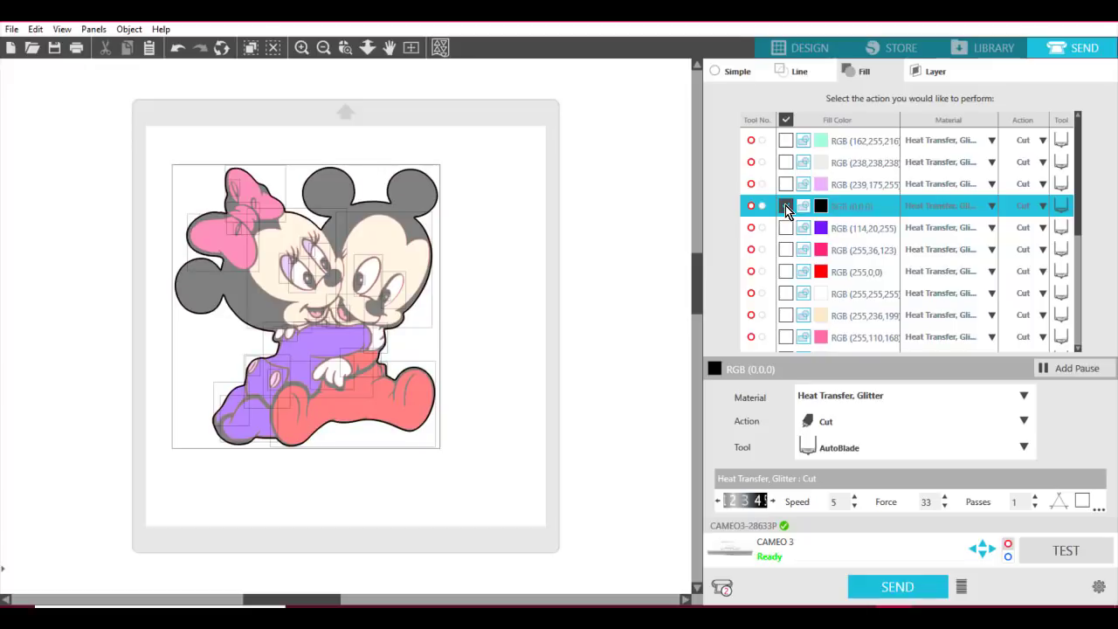
{"action": "left_click", "coordinate": [992, 207]}
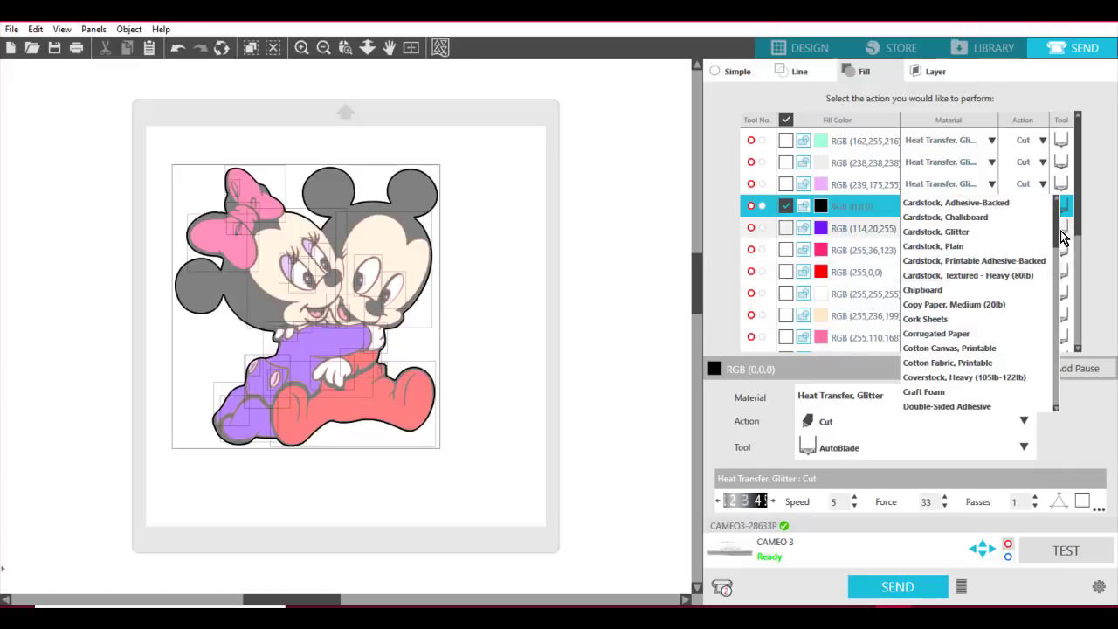
{"action": "scroll", "coordinate": [1047, 276], "scroll_direction": "down", "scroll_amount": 5}
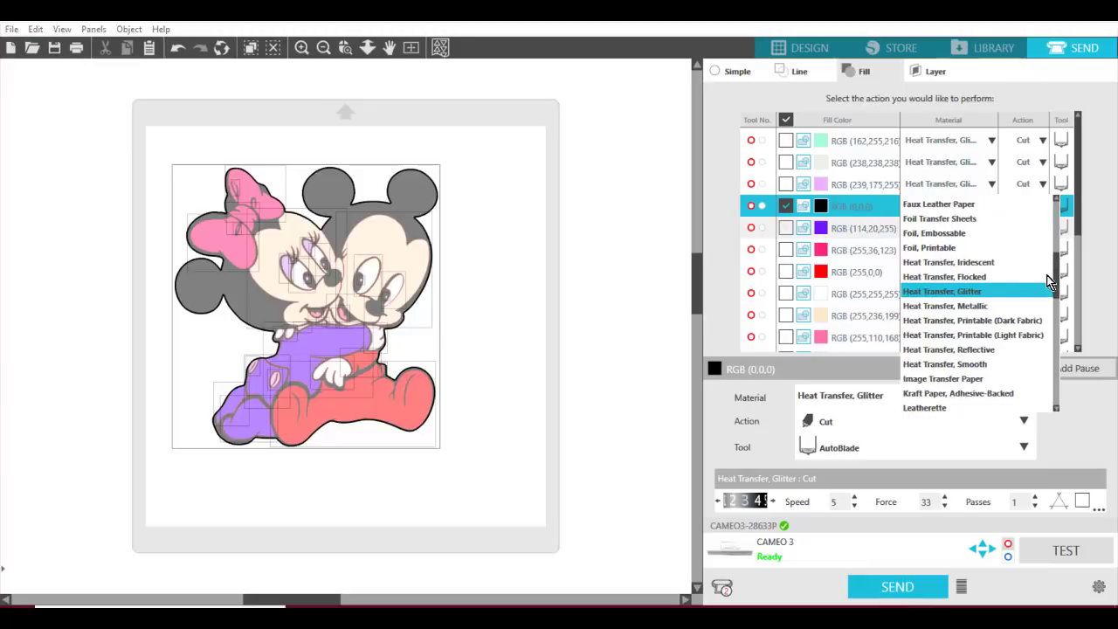
{"action": "left_click", "coordinate": [928, 277]}
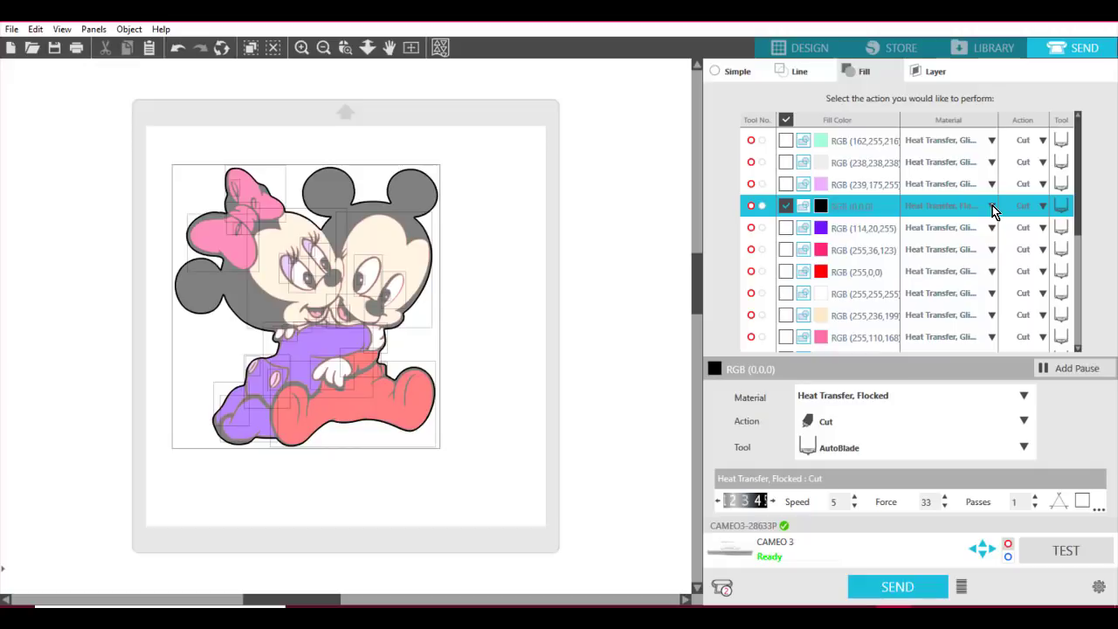
Step: Enable cutting for the purple fill color (114,20,255) with Heat Transfer, Glitter as its material
{"action": "left_click", "coordinate": [784, 229]}
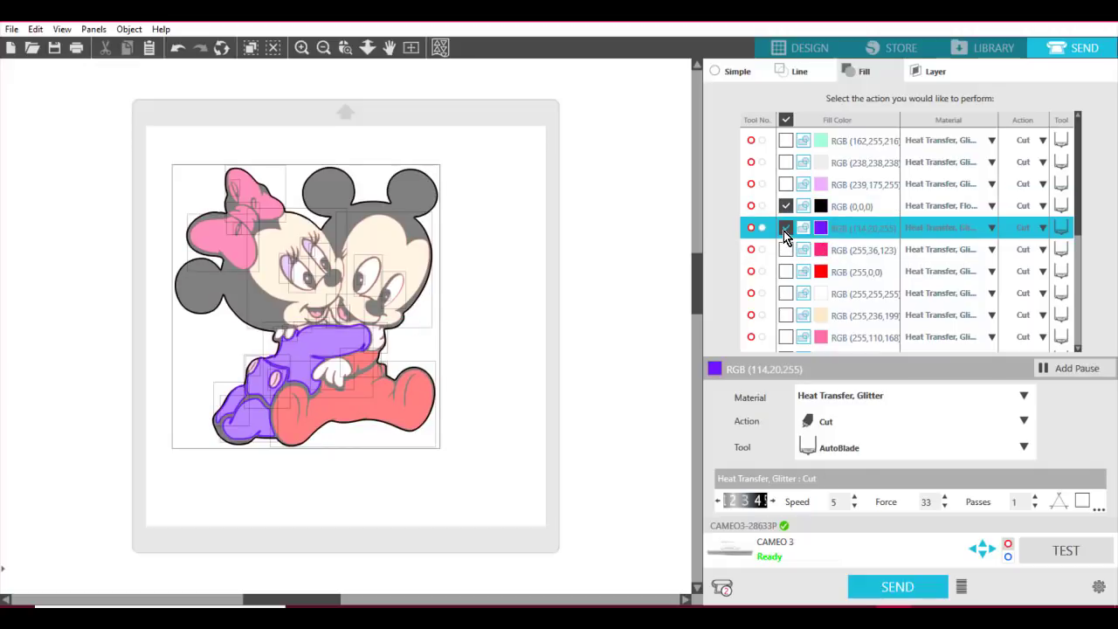
{"action": "left_click", "coordinate": [990, 229]}
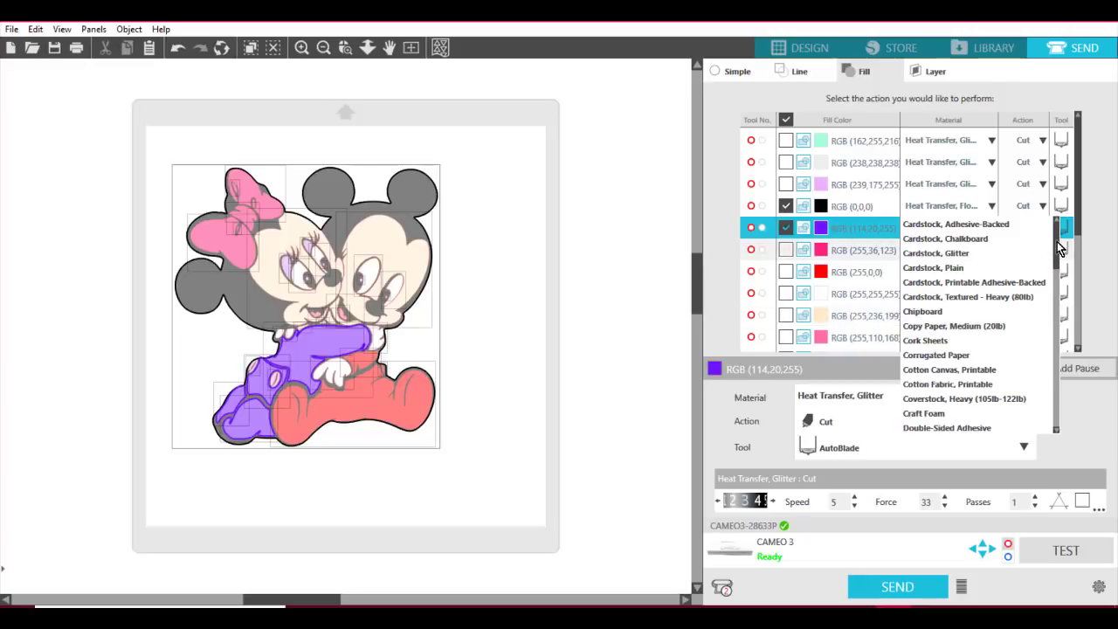
{"action": "scroll", "coordinate": [1045, 336], "scroll_direction": "down", "scroll_amount": 5}
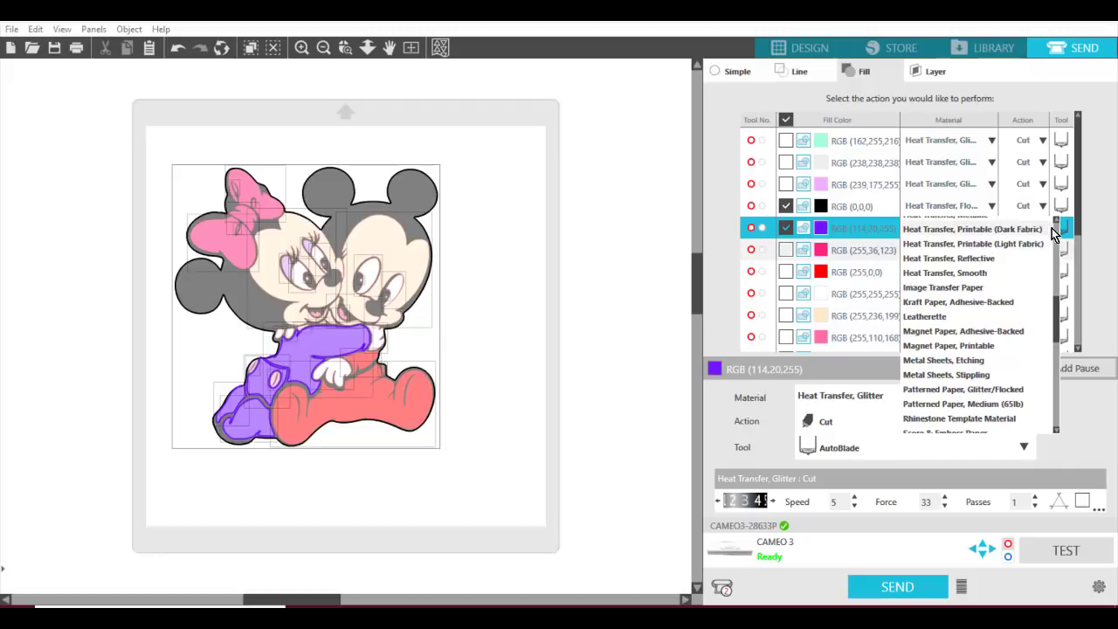
{"action": "scroll", "coordinate": [1054, 220], "scroll_direction": "up", "scroll_amount": 4}
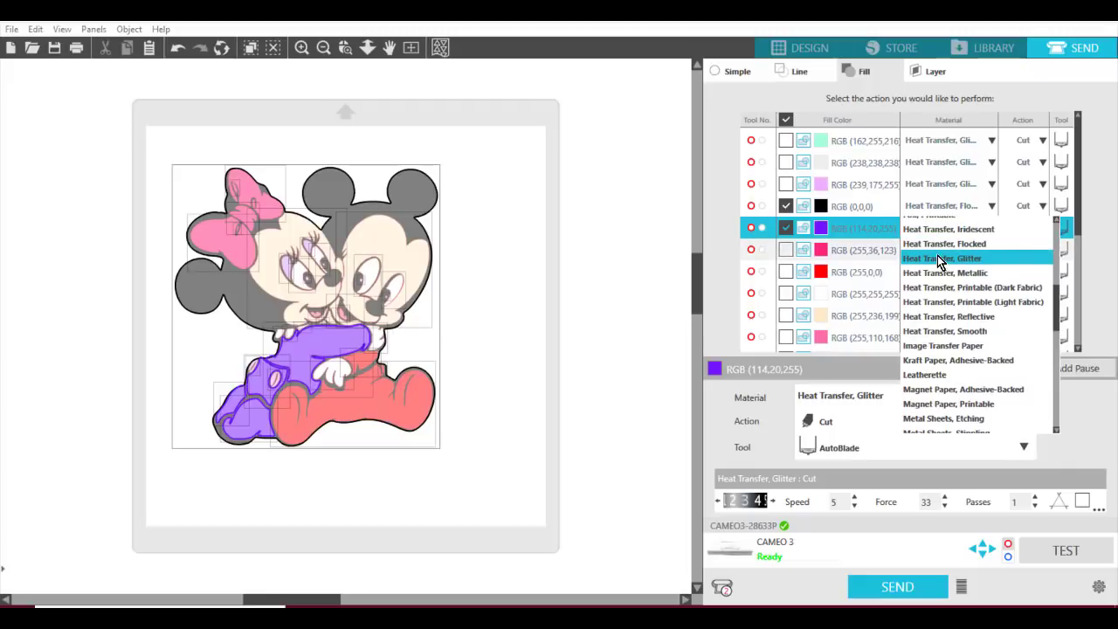
{"action": "left_click", "coordinate": [940, 261]}
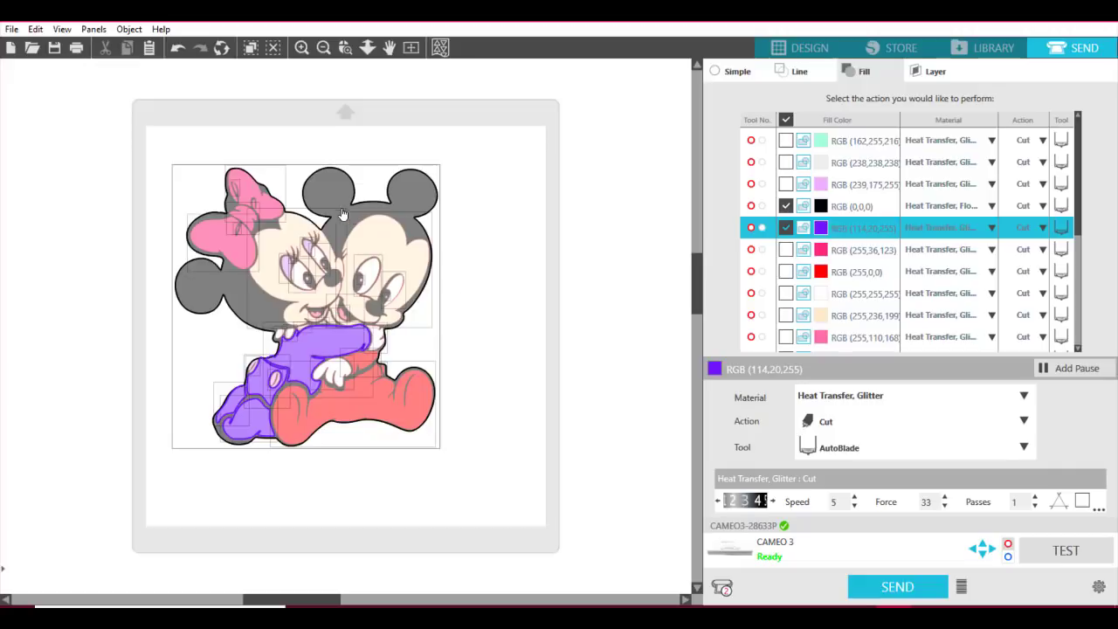
Step: Move the black silhouette layer up and to the left, out from behind the colored pieces
{"action": "left_click_drag", "start_coordinate": [352, 193], "coordinate": [309, 158]}
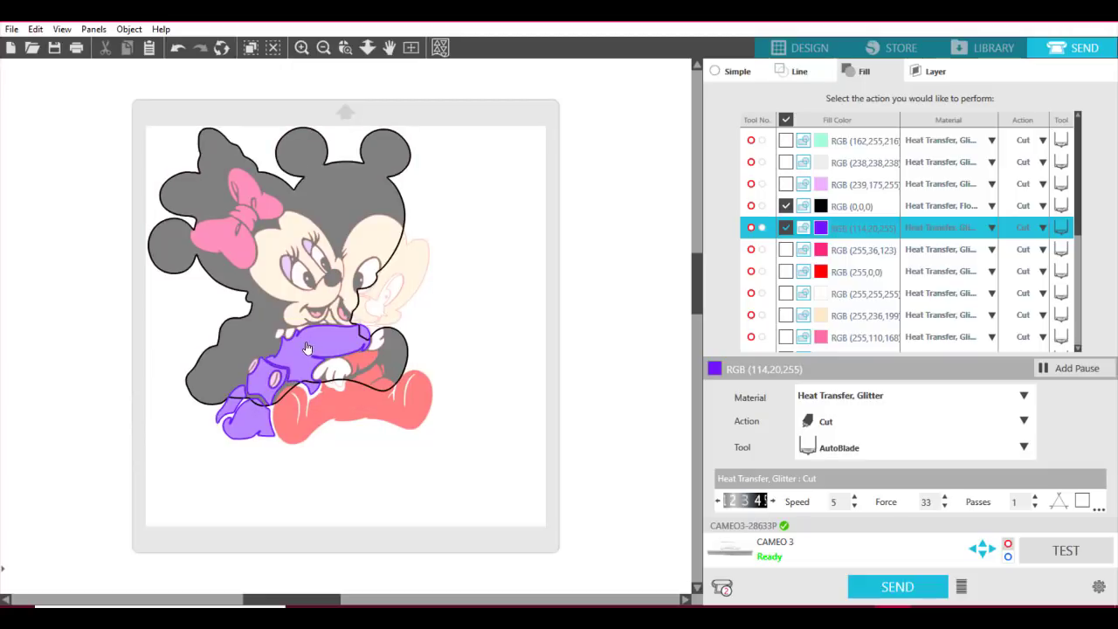
{"action": "left_click", "coordinate": [247, 427]}
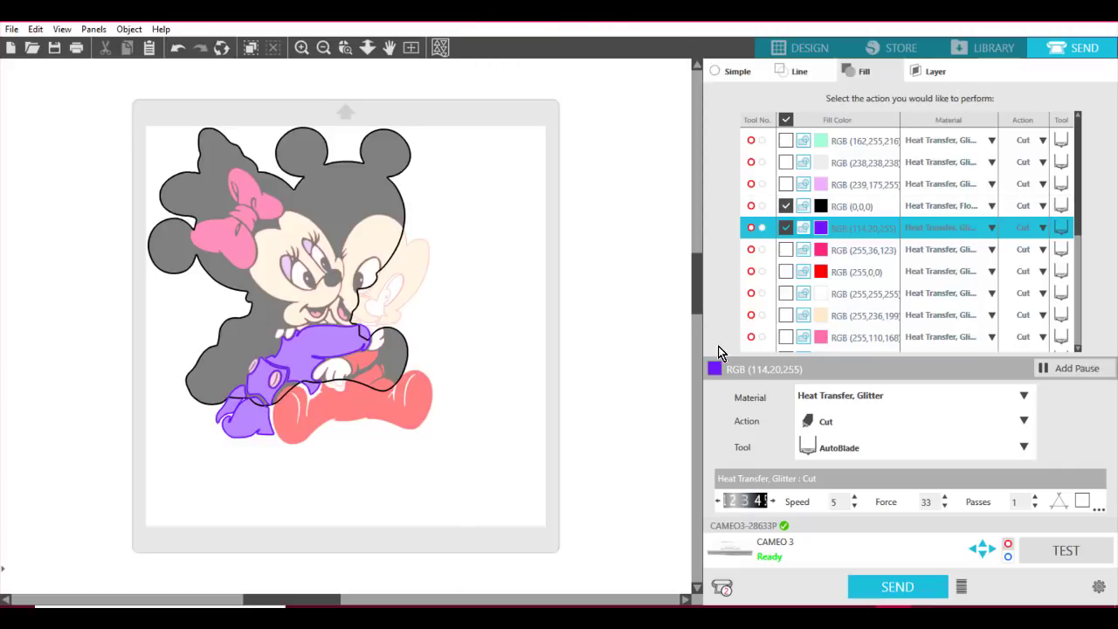
Step: Return to the design view and realign the black silhouette layer behind the colored pieces, leaving nothing selected
{"action": "left_click", "coordinate": [821, 46]}
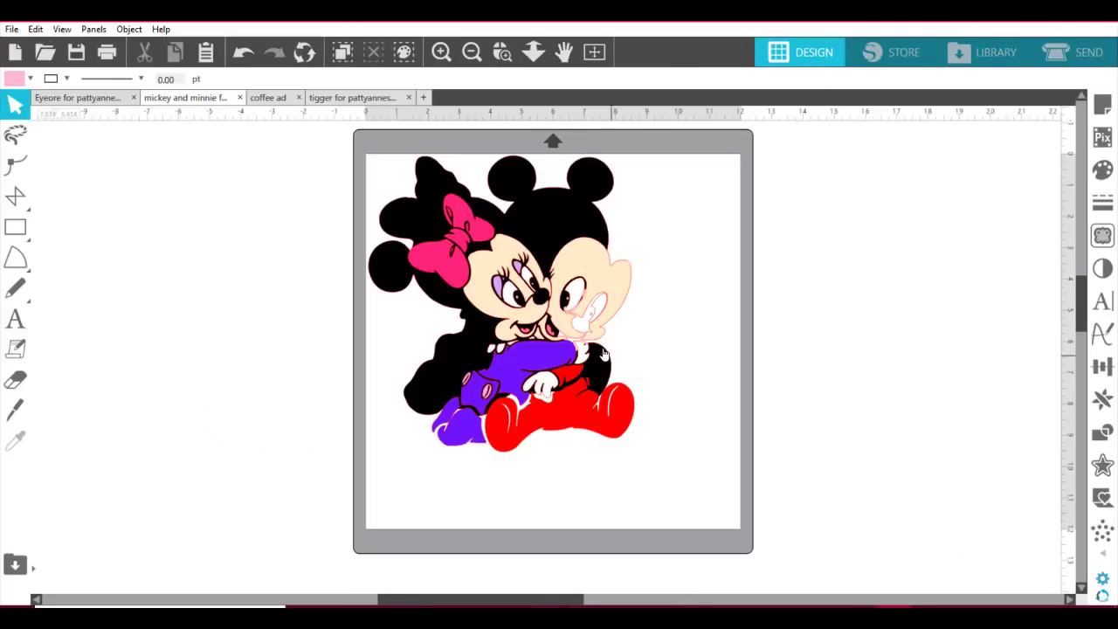
{"action": "left_click_drag", "start_coordinate": [529, 249], "coordinate": [565, 256]}
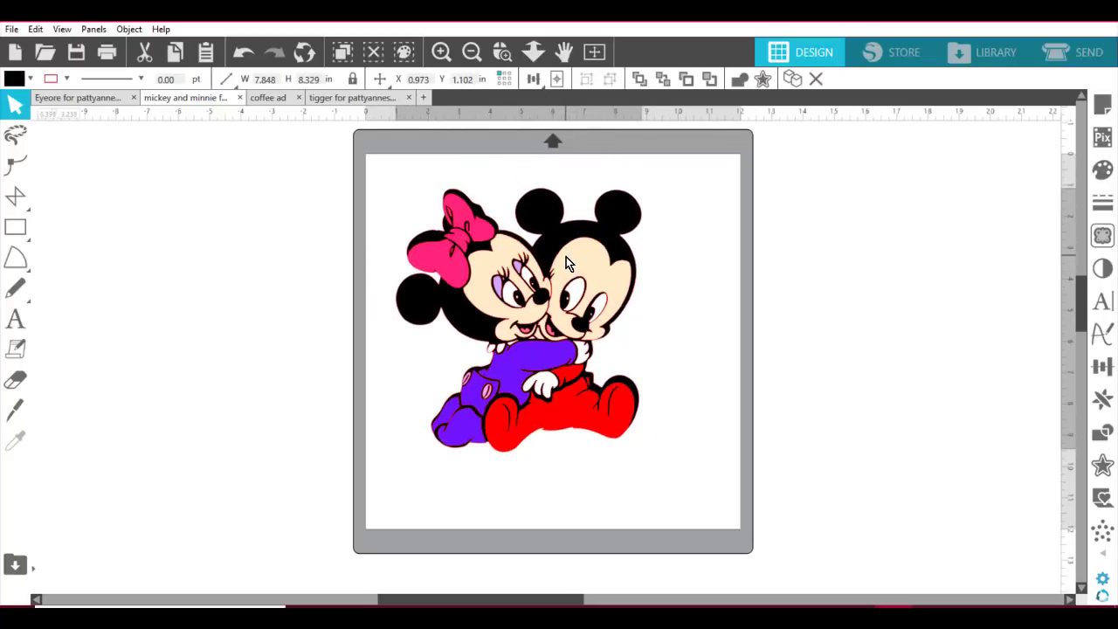
{"action": "left_click", "coordinate": [160, 163]}
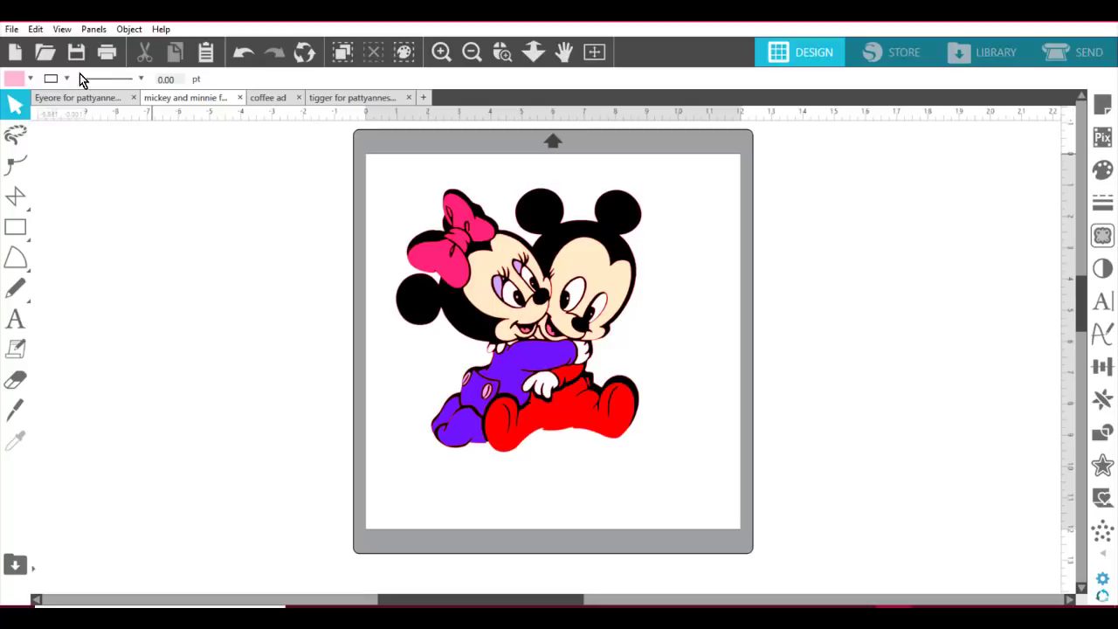
Step: Save a copy of the design as an SVG named "mickey and minnie" in the SSBE-4 Trace continued folder
{"action": "left_click", "coordinate": [11, 31]}
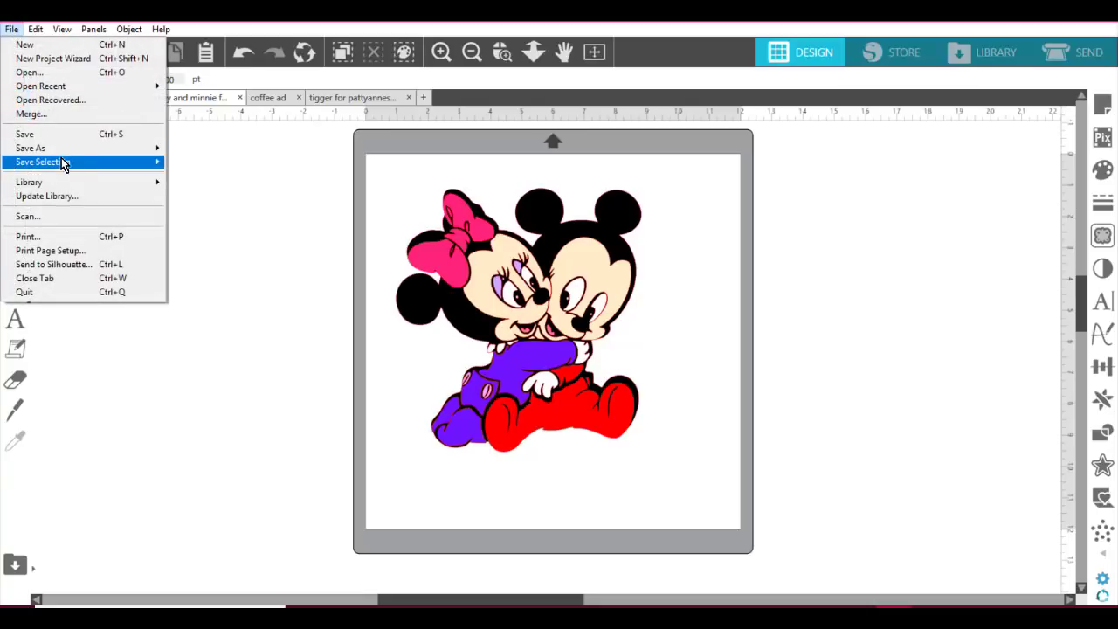
{"action": "mouse_move", "coordinate": [64, 149]}
{"action": "left_click", "coordinate": [240, 151]}
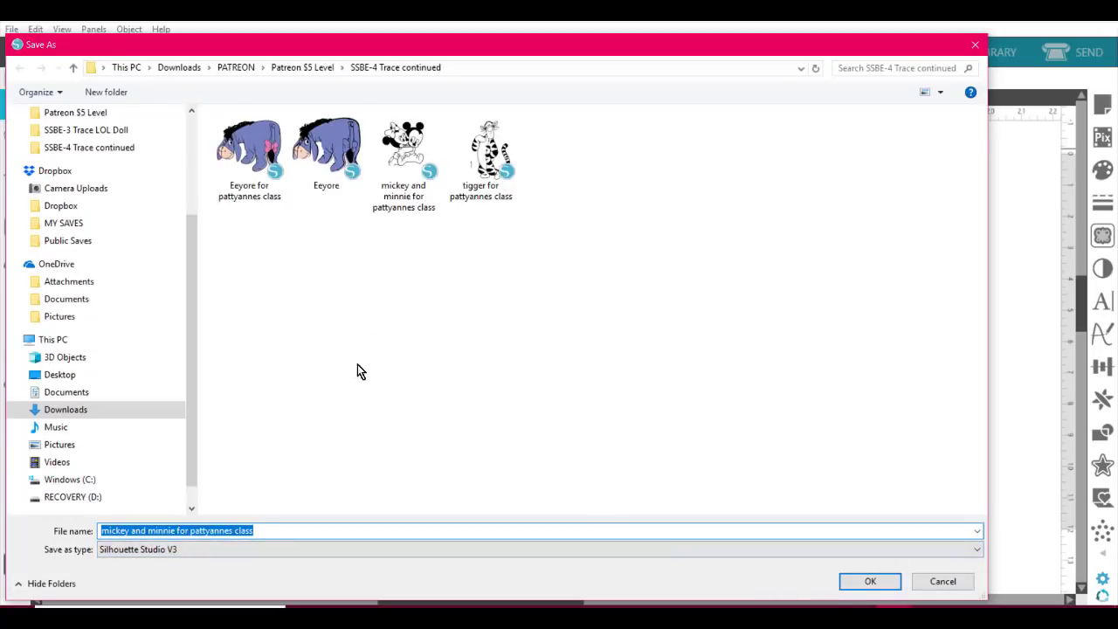
{"action": "left_click_drag", "start_coordinate": [279, 534], "coordinate": [176, 530]}
{"action": "key", "text": "BackSpace"}
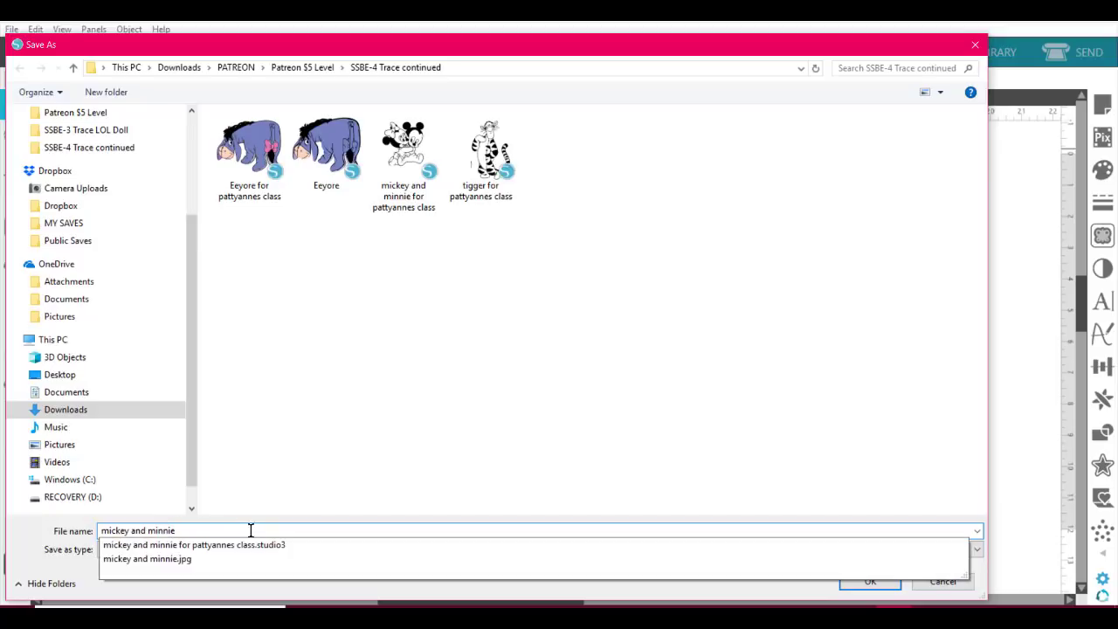
{"action": "left_click", "coordinate": [466, 481]}
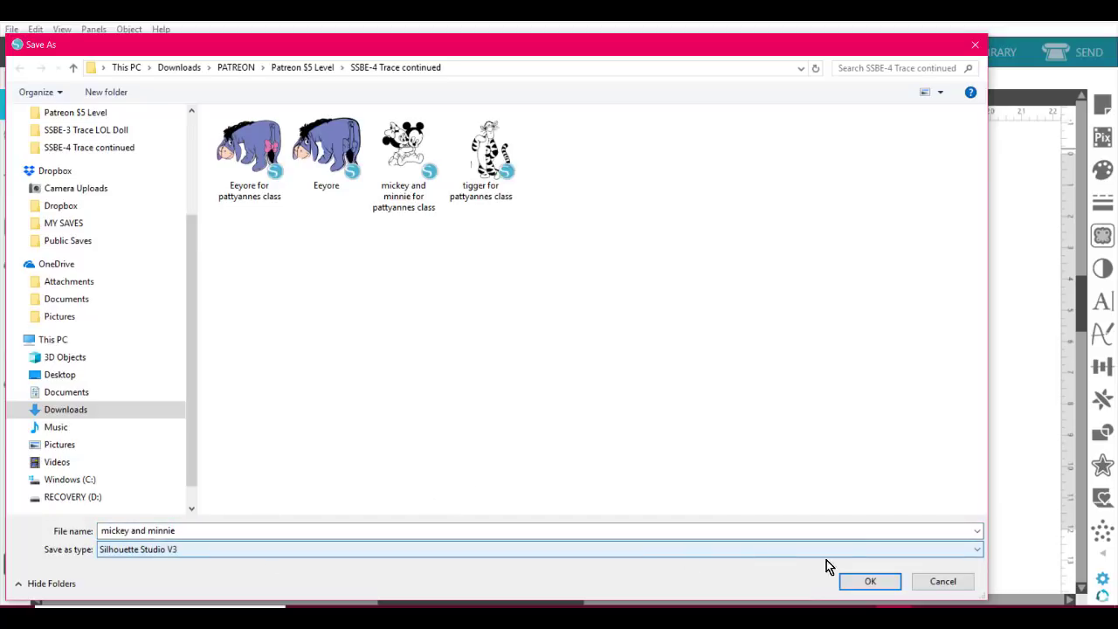
{"action": "left_click", "coordinate": [170, 547]}
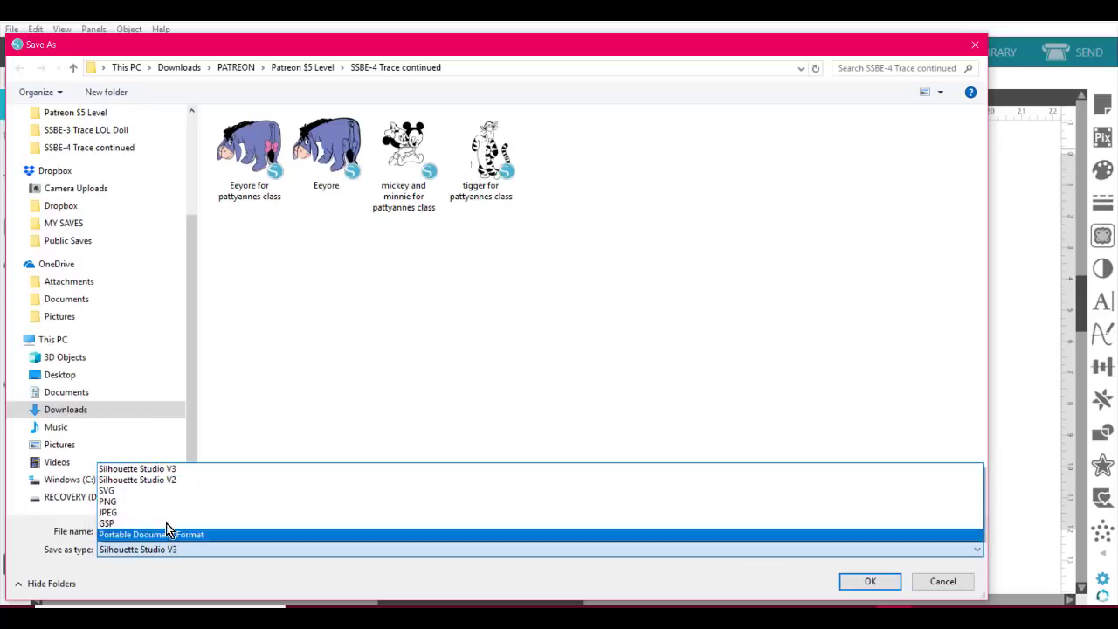
{"action": "left_click", "coordinate": [152, 489]}
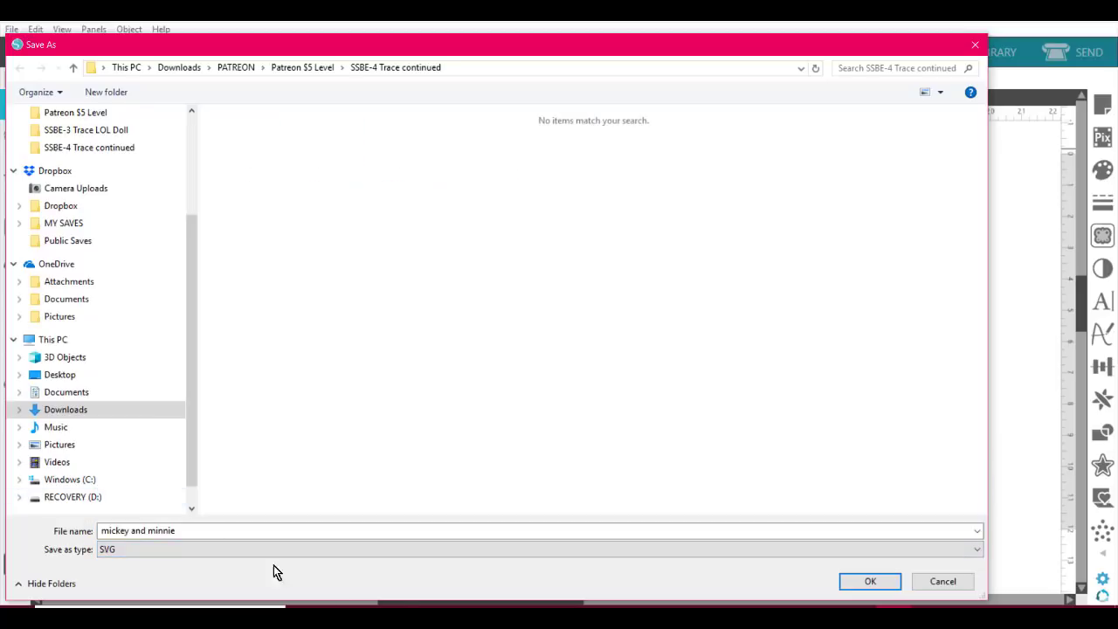
{"action": "left_click", "coordinate": [869, 583]}
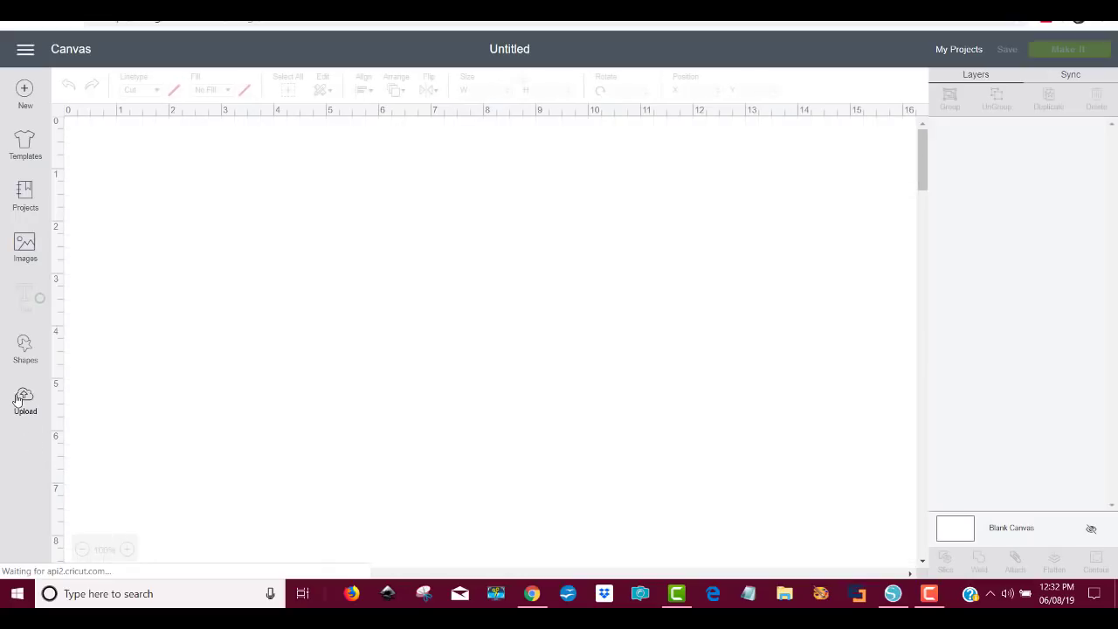
Step: Upload the "mickey and minnie" SVG from the SSBE-4 Trace continued folder and save it under the same image name
{"action": "left_click", "coordinate": [19, 400]}
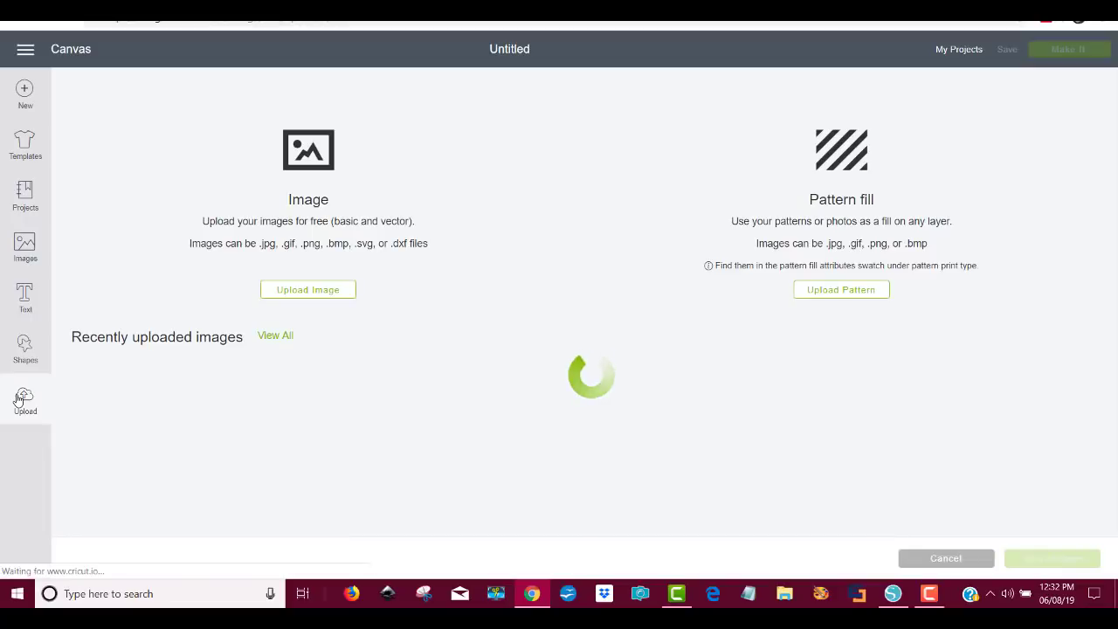
{"action": "left_click", "coordinate": [324, 295]}
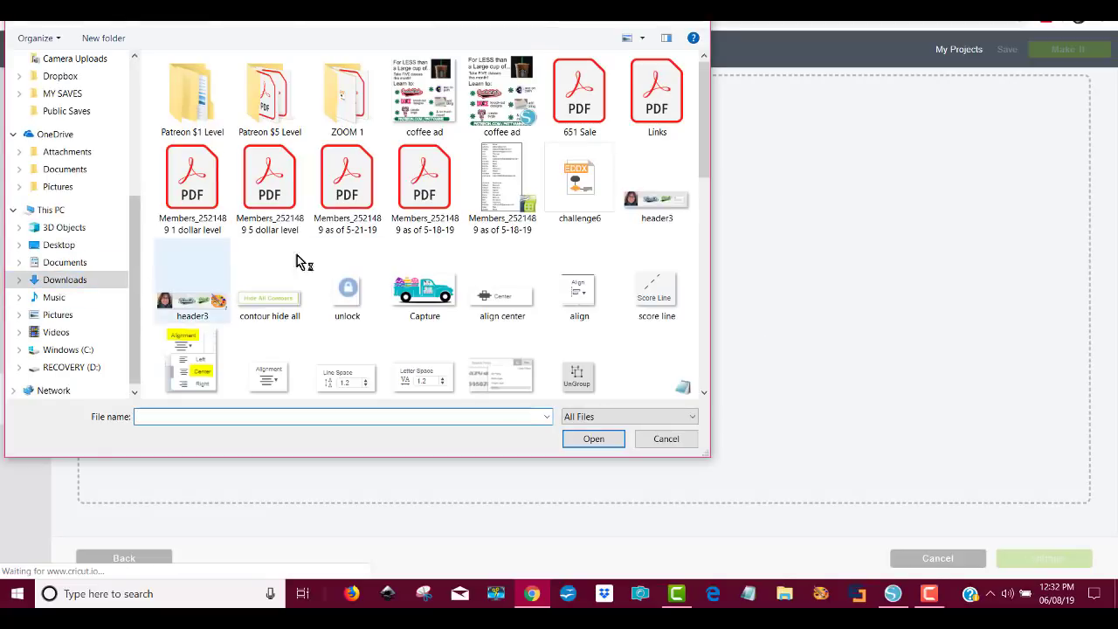
{"action": "double_click", "coordinate": [239, 103]}
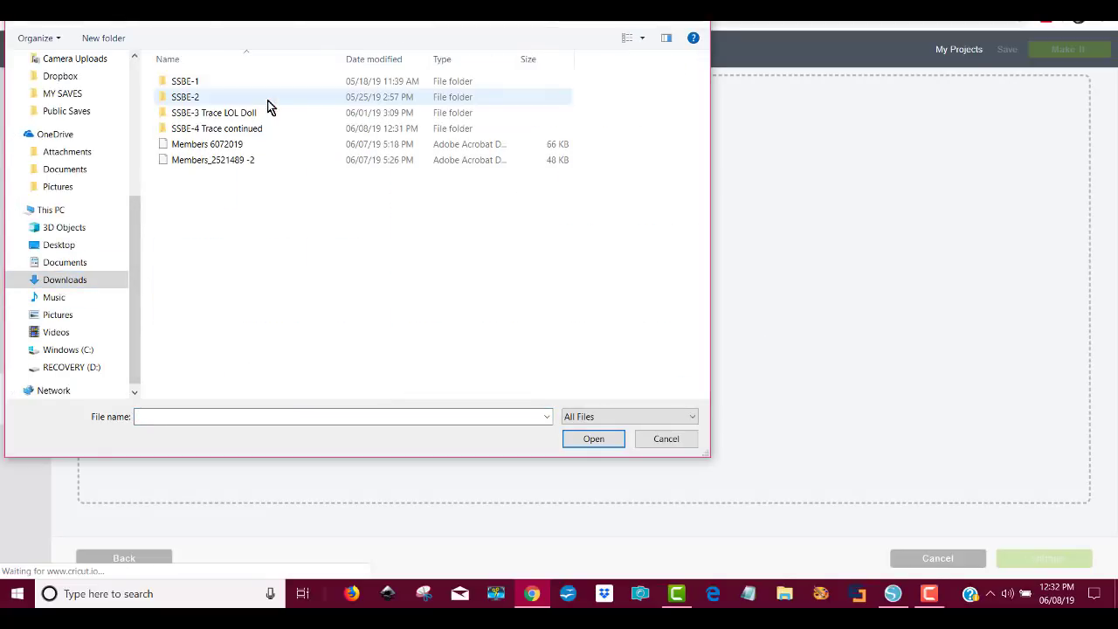
{"action": "left_click", "coordinate": [206, 131]}
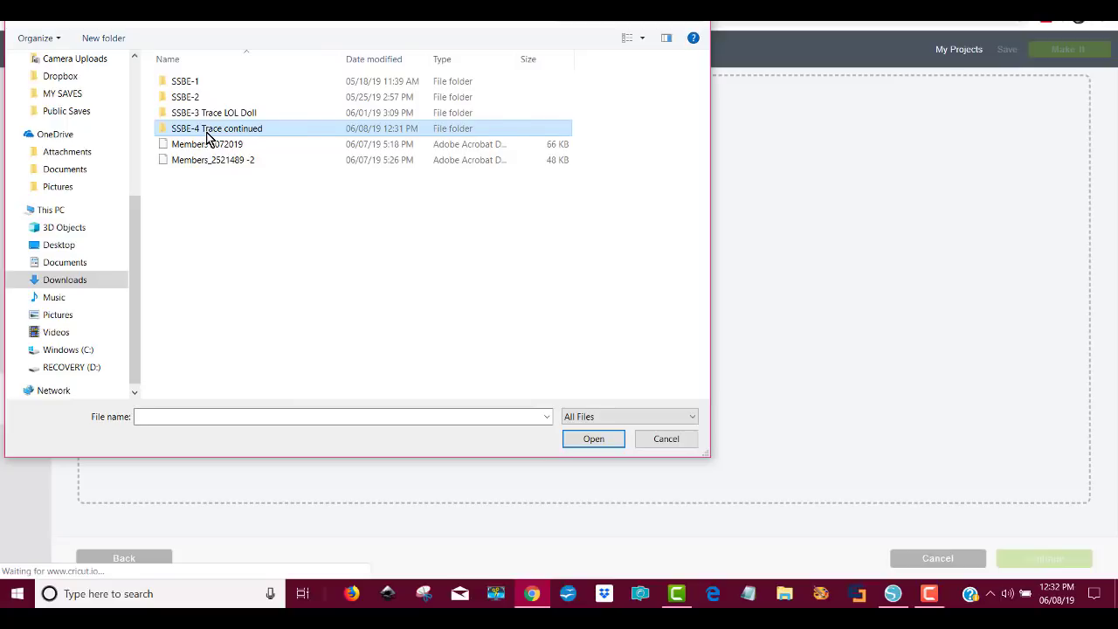
{"action": "double_click", "coordinate": [206, 137]}
{"action": "left_click", "coordinate": [511, 94]}
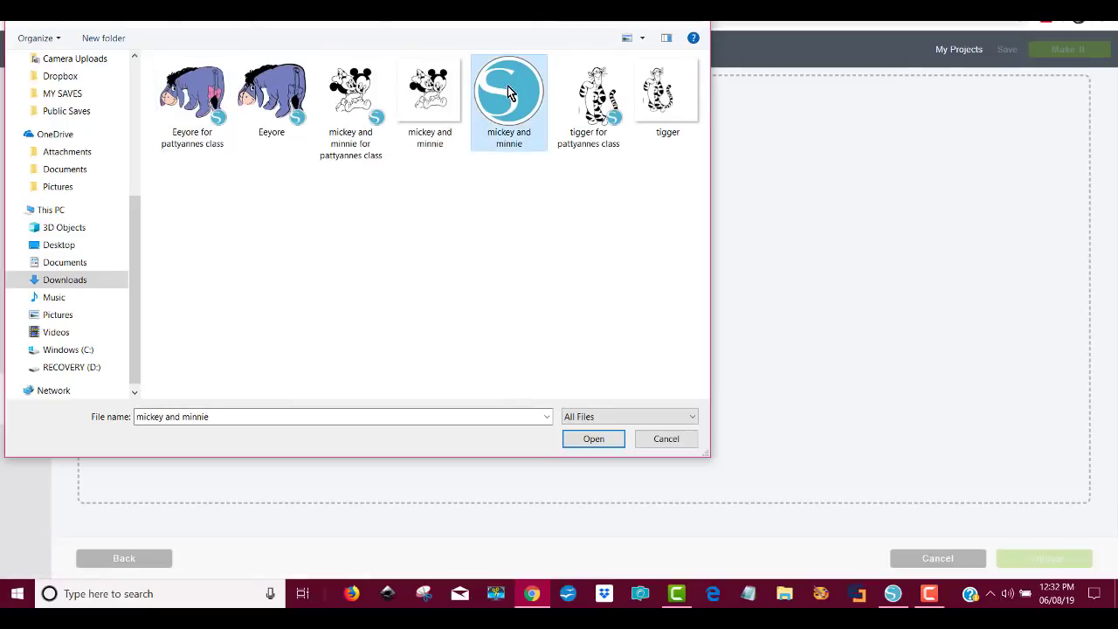
{"action": "double_click", "coordinate": [511, 94]}
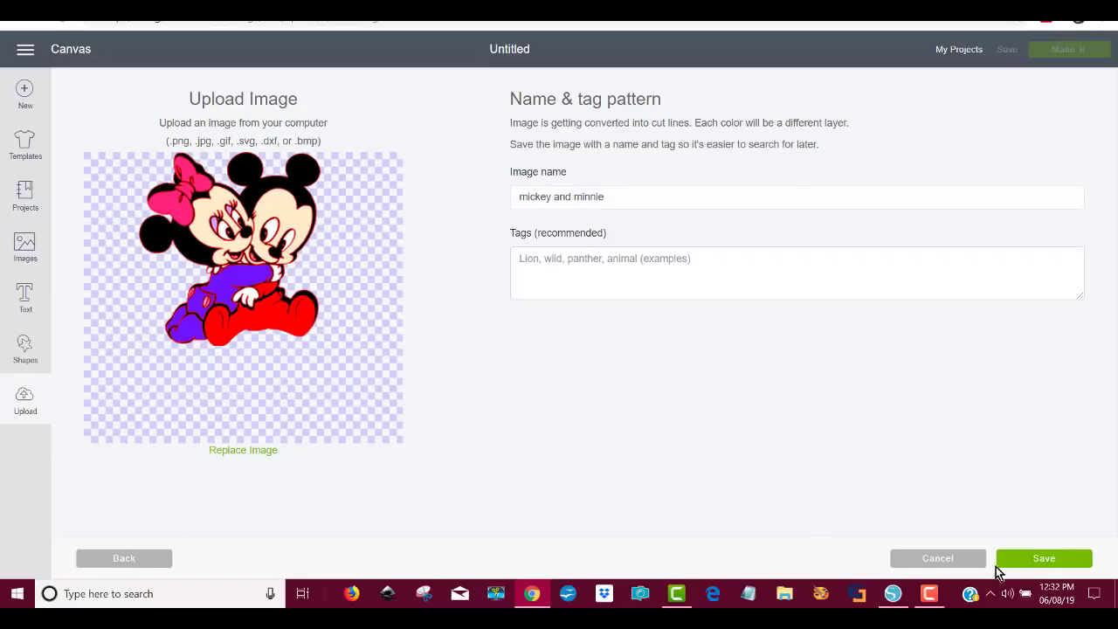
{"action": "left_click", "coordinate": [1045, 560]}
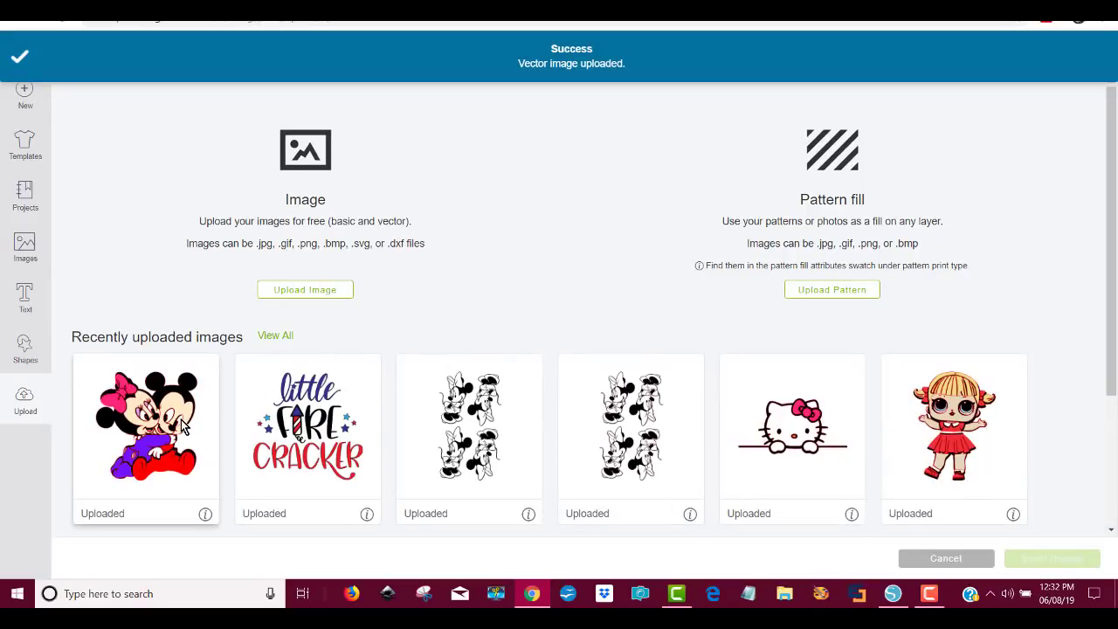
Step: Insert the uploaded Mickey and Minnie image on the canvas, enlarge it to about 5.5 by 6 inches, and move it near the canvas top
{"action": "left_click", "coordinate": [146, 423]}
{"action": "left_click", "coordinate": [1037, 559]}
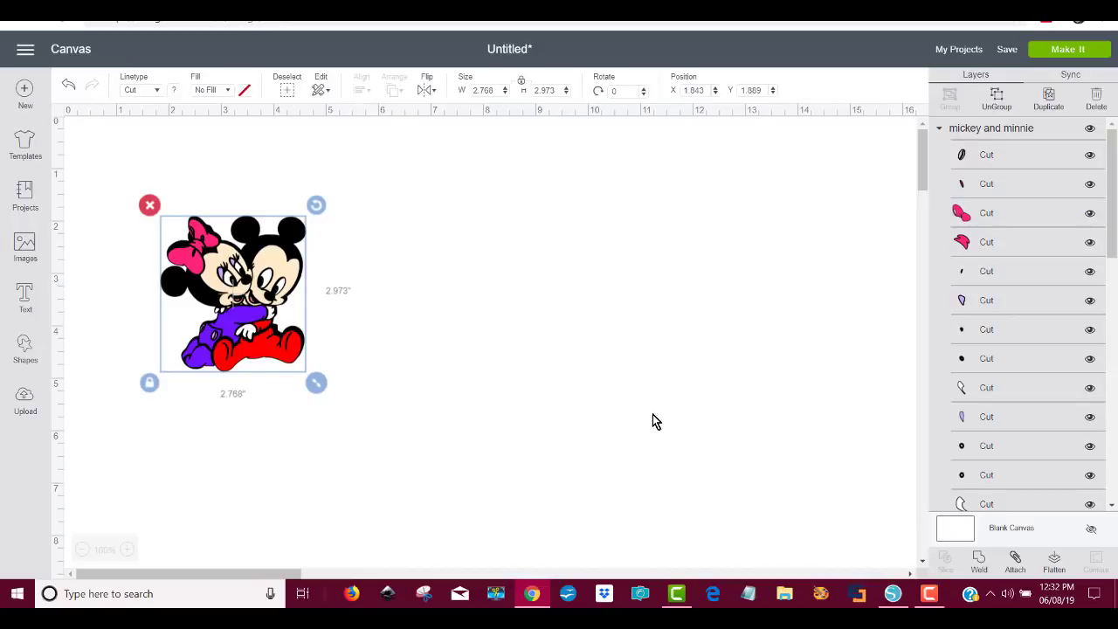
{"action": "left_click_drag", "start_coordinate": [297, 288], "coordinate": [372, 281]}
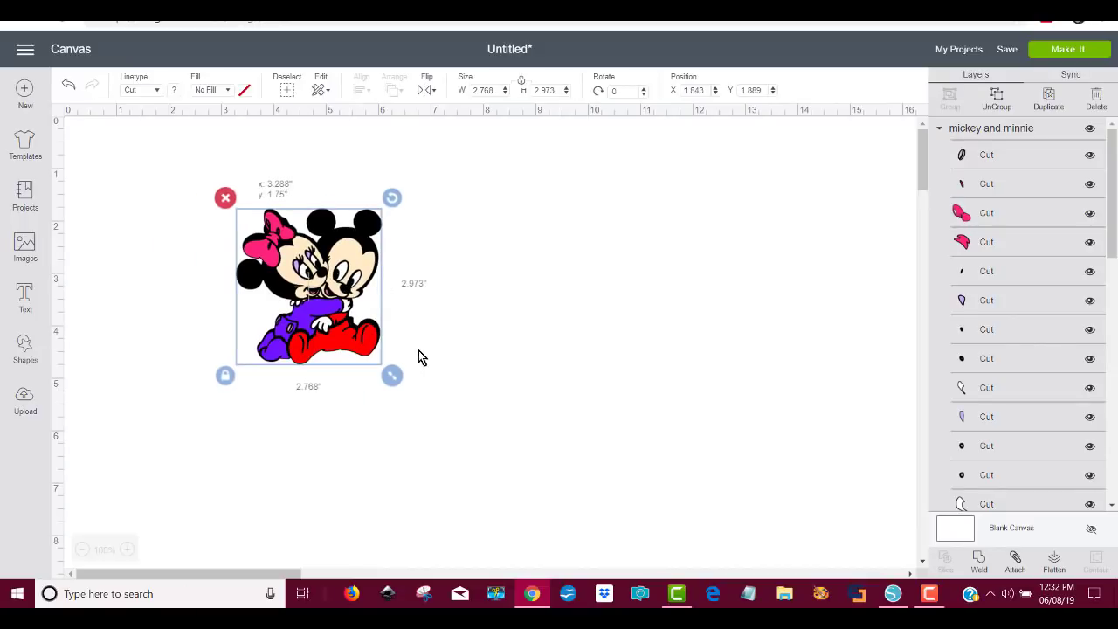
{"action": "left_click_drag", "start_coordinate": [386, 379], "coordinate": [672, 528]}
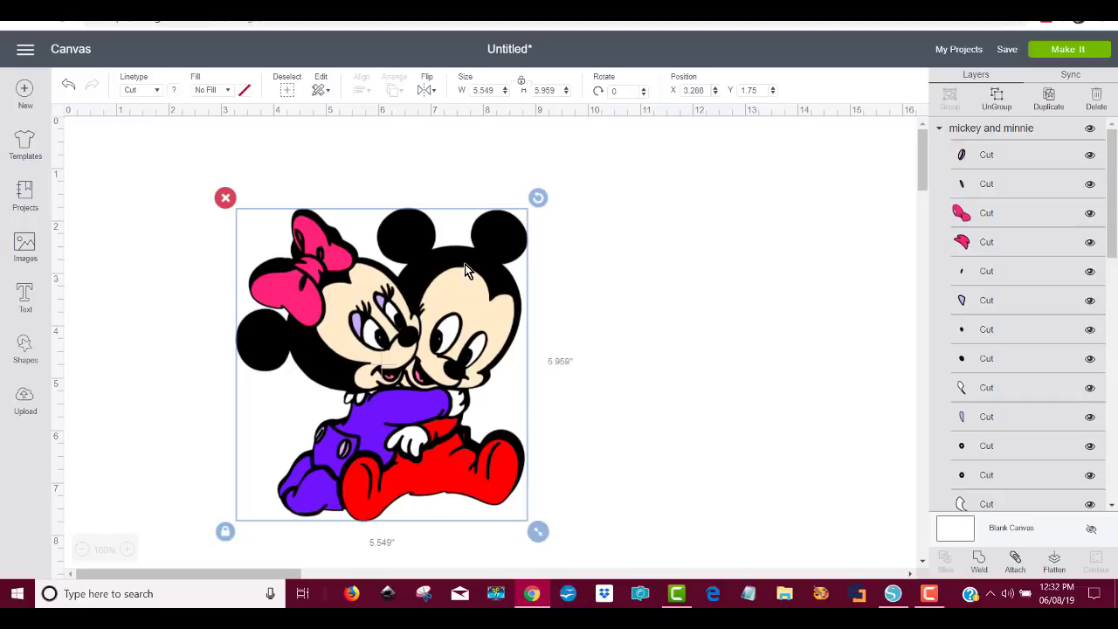
{"action": "left_click_drag", "start_coordinate": [464, 264], "coordinate": [463, 229]}
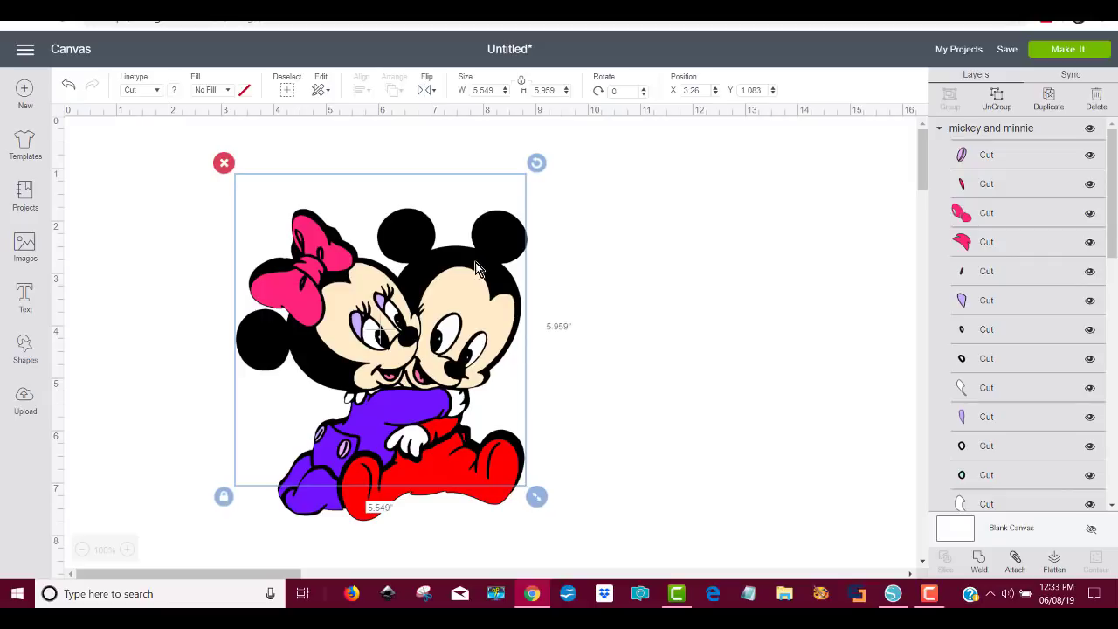
{"action": "left_click_drag", "start_coordinate": [475, 262], "coordinate": [482, 206]}
{"action": "left_click", "coordinate": [630, 306]}
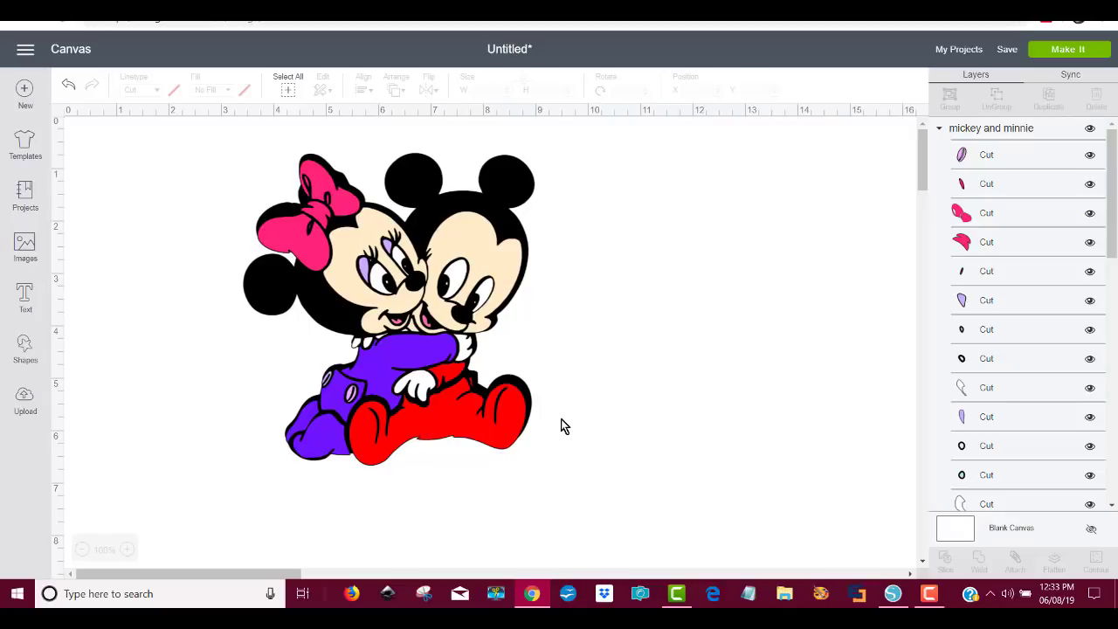
Step: Open the cut preparation for the Mickey and Minnie design and look through the full list of mats
{"action": "left_click", "coordinate": [467, 427]}
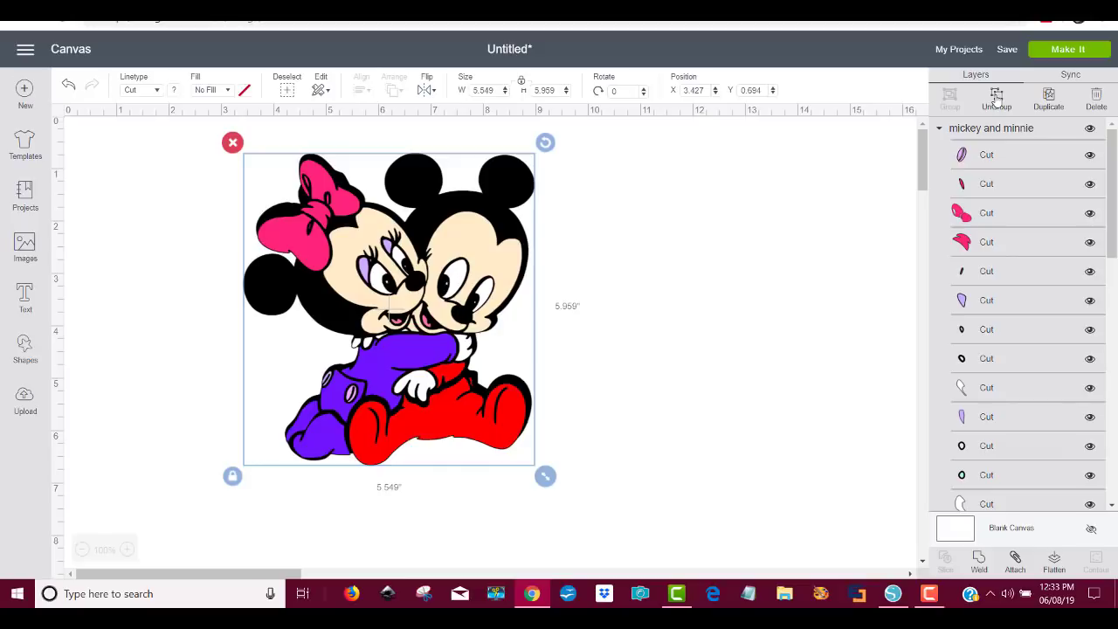
{"action": "left_click", "coordinate": [1067, 49]}
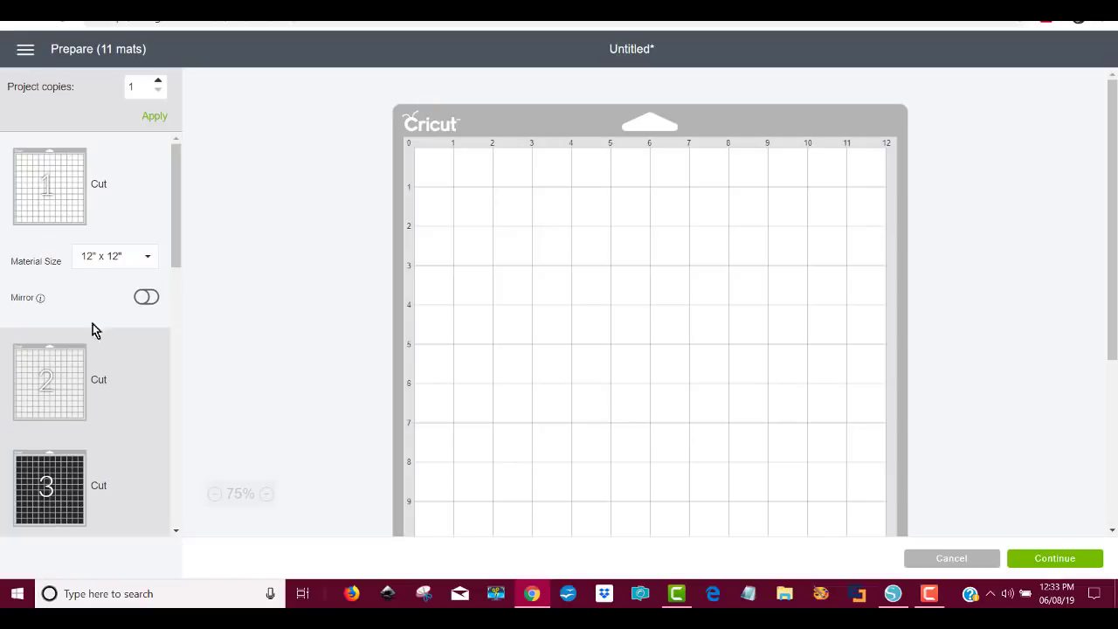
{"action": "scroll", "coordinate": [171, 332], "scroll_direction": "down", "scroll_amount": 2}
{"action": "scroll", "coordinate": [149, 428], "scroll_direction": "down", "scroll_amount": 6}
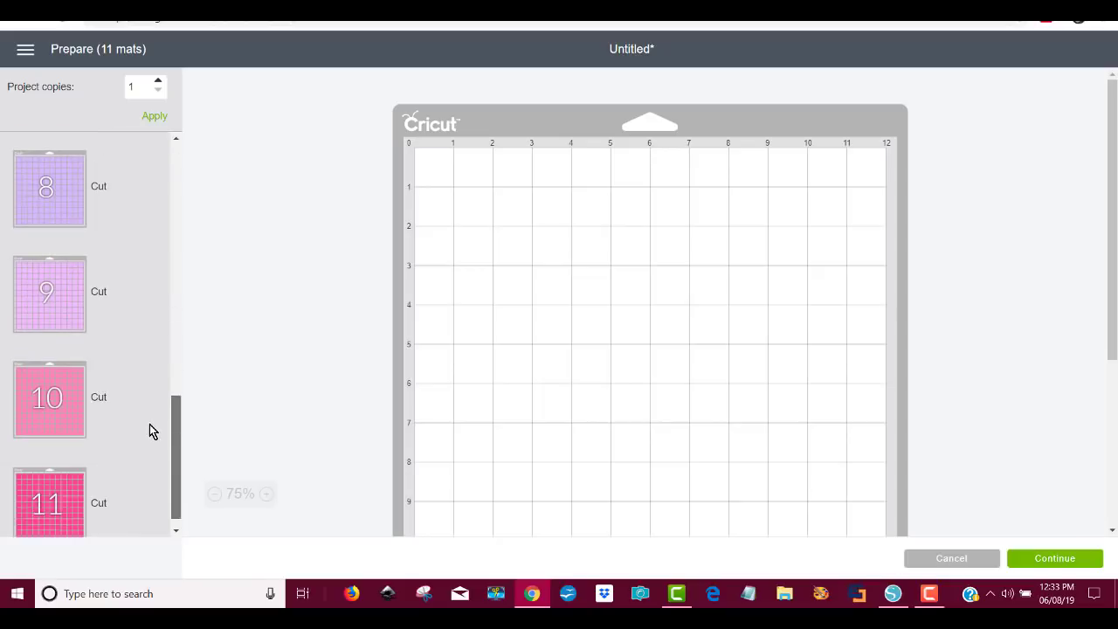
{"action": "scroll", "coordinate": [159, 352], "scroll_direction": "up", "scroll_amount": 2}
{"action": "scroll", "coordinate": [155, 385], "scroll_direction": "down", "scroll_amount": 2}
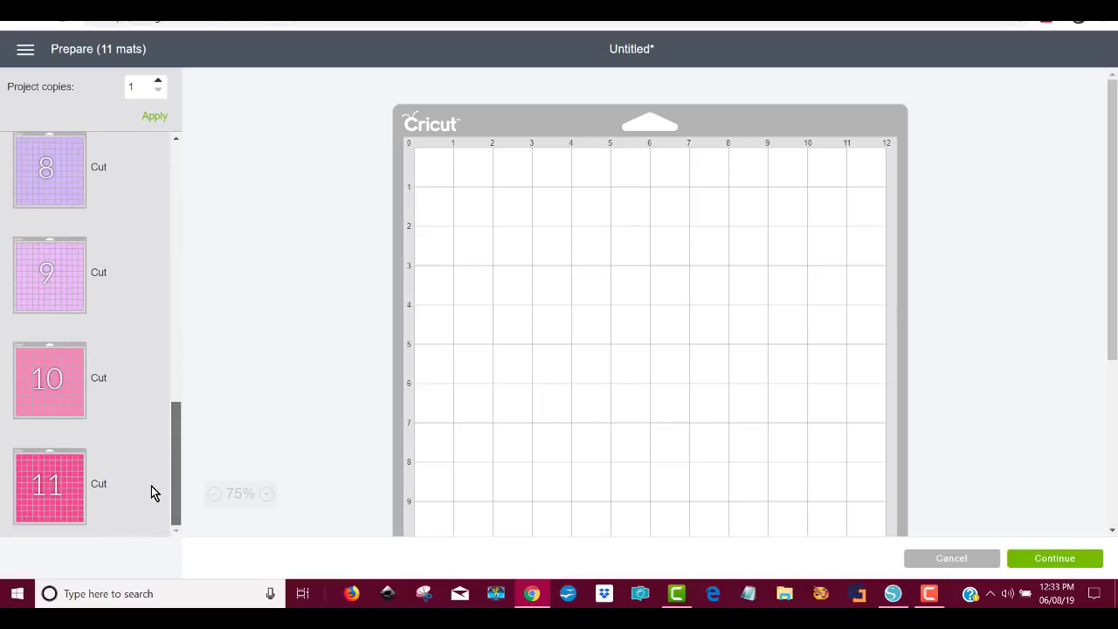
{"action": "scroll", "coordinate": [171, 337], "scroll_direction": "up", "scroll_amount": 2}
{"action": "scroll", "coordinate": [175, 402], "scroll_direction": "down", "scroll_amount": 3}
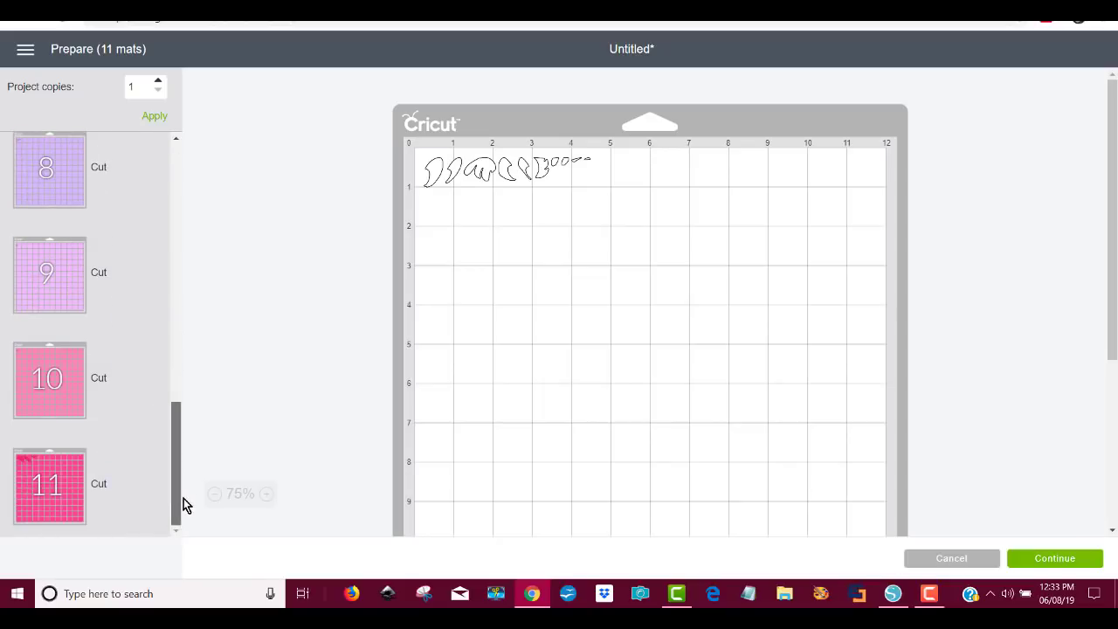
Step: Examine the pieces laid out on individual mats, including the dark pink, light pink, purple and red ones
{"action": "left_click", "coordinate": [64, 492]}
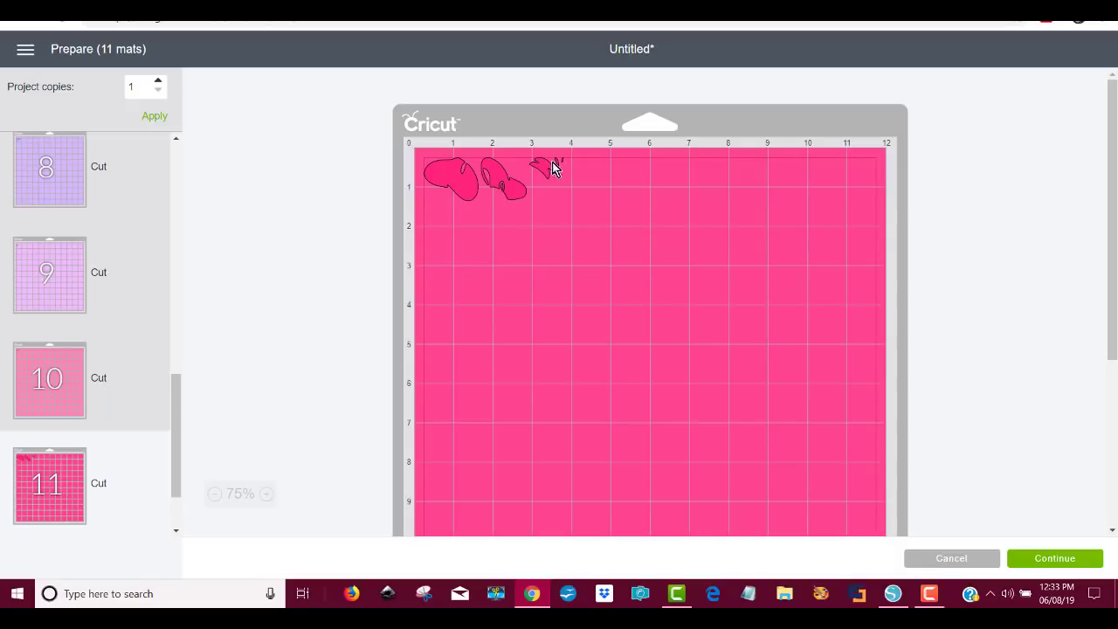
{"action": "left_click", "coordinate": [70, 410]}
{"action": "left_click_drag", "start_coordinate": [172, 456], "coordinate": [182, 358]}
{"action": "left_click", "coordinate": [56, 353]}
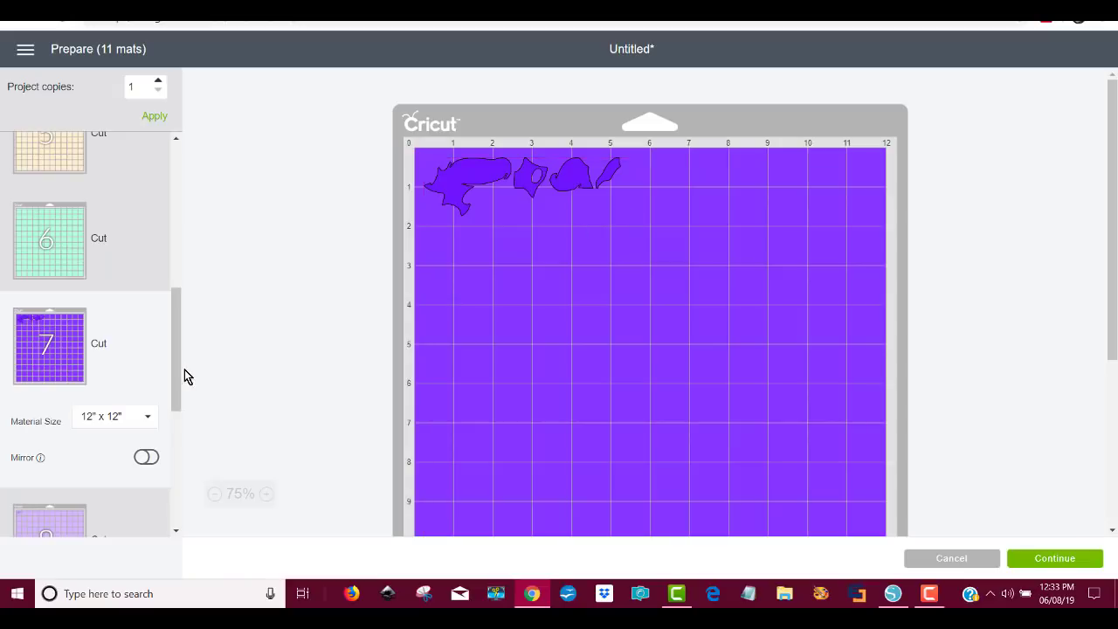
{"action": "left_click_drag", "start_coordinate": [175, 377], "coordinate": [185, 266]}
{"action": "left_click", "coordinate": [57, 353]}
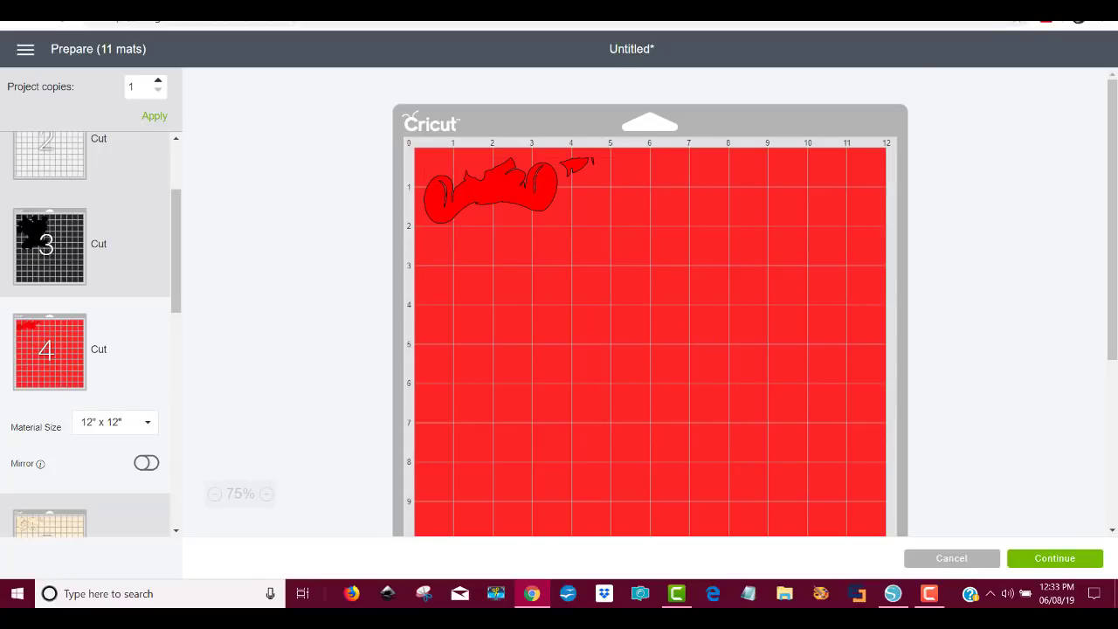
Step: Switch to Silhouette Studio and place the fill-based color selection options and the Modify tools beside the design
{"action": "key", "text": "alt+Tab"}
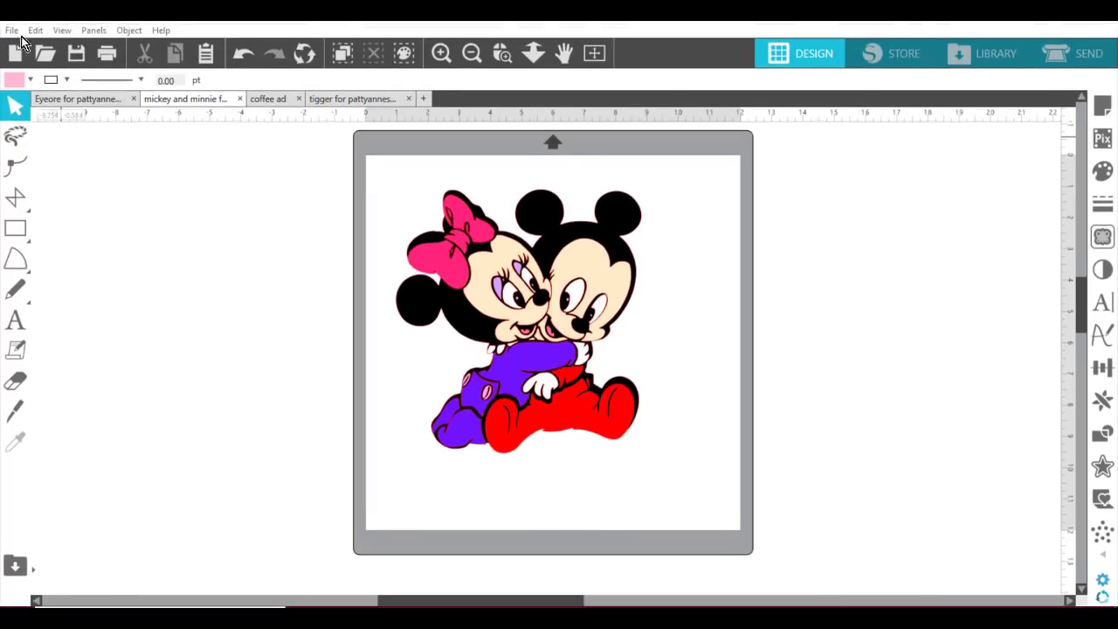
{"action": "left_click", "coordinate": [39, 32]}
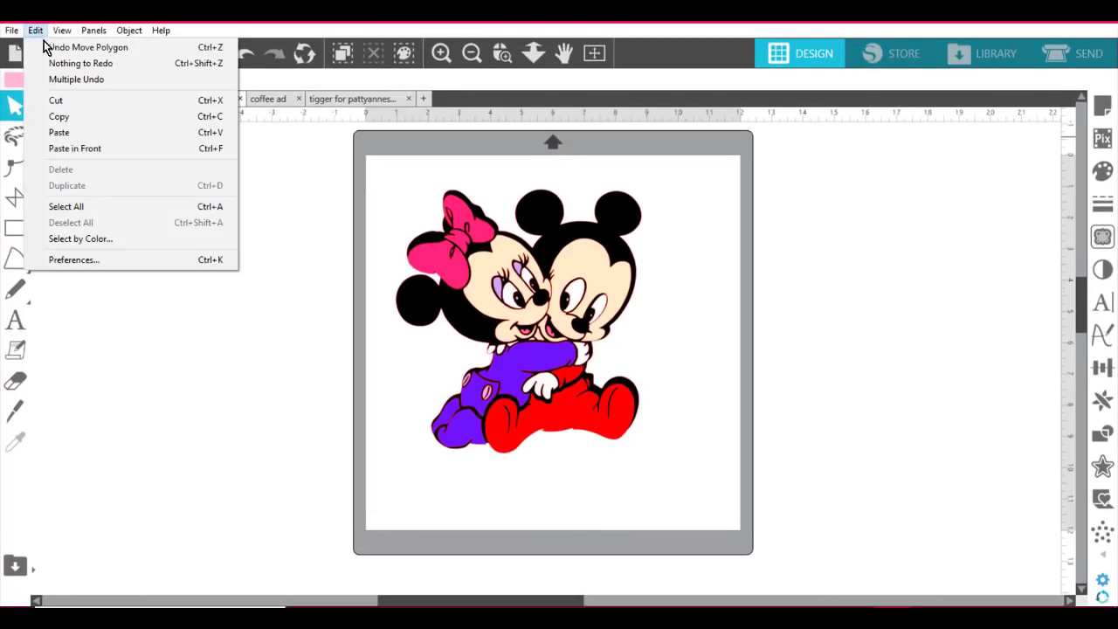
{"action": "left_click", "coordinate": [80, 238]}
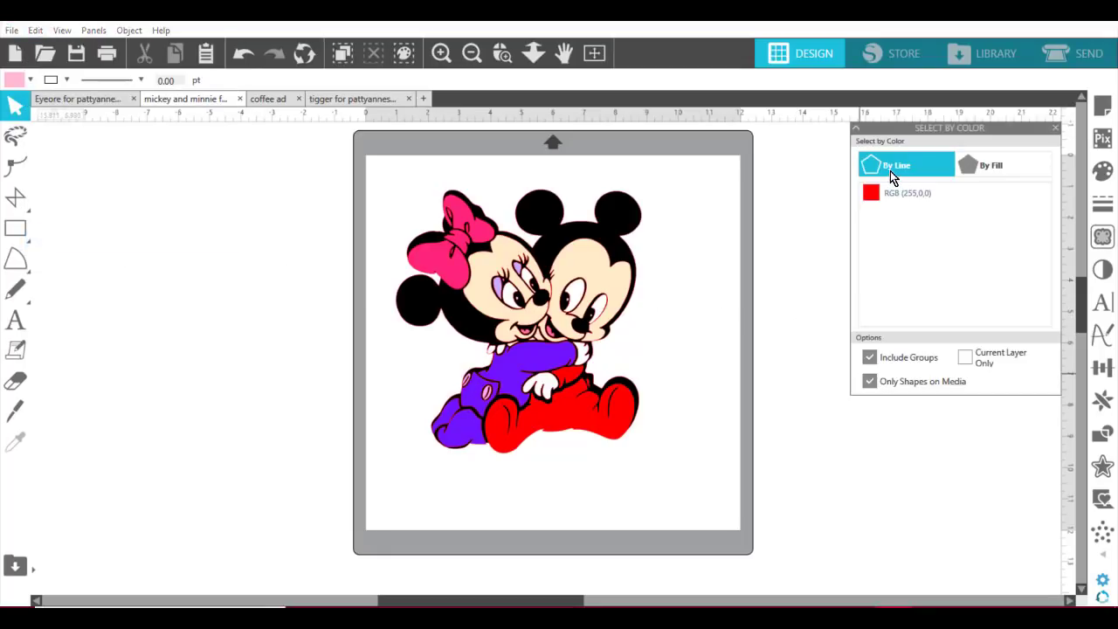
{"action": "left_click", "coordinate": [993, 166]}
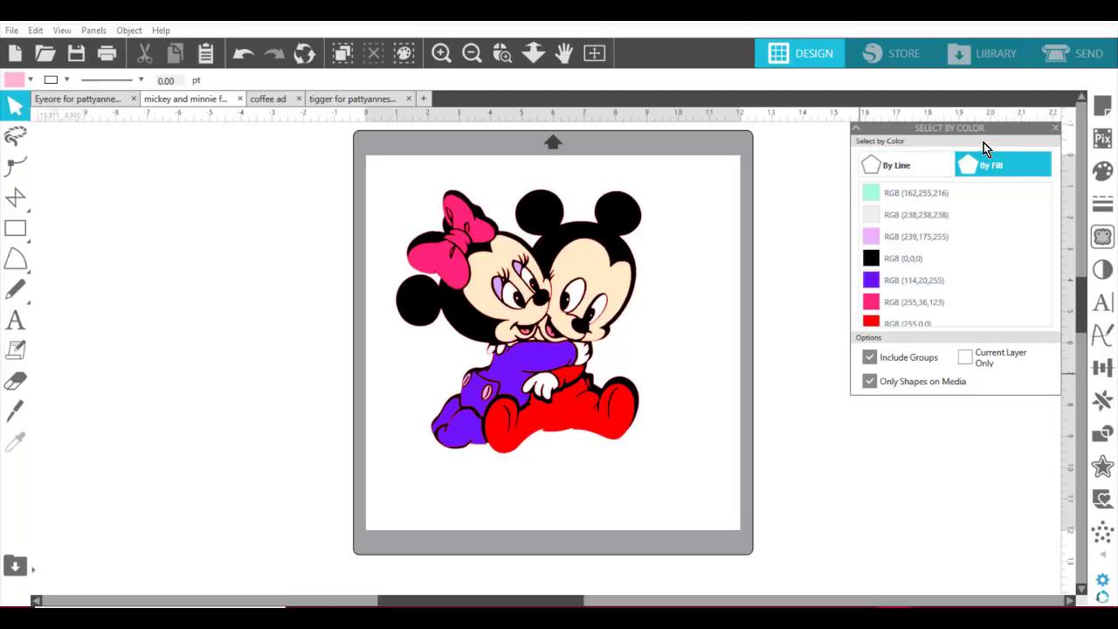
{"action": "left_click_drag", "start_coordinate": [960, 130], "coordinate": [205, 185]}
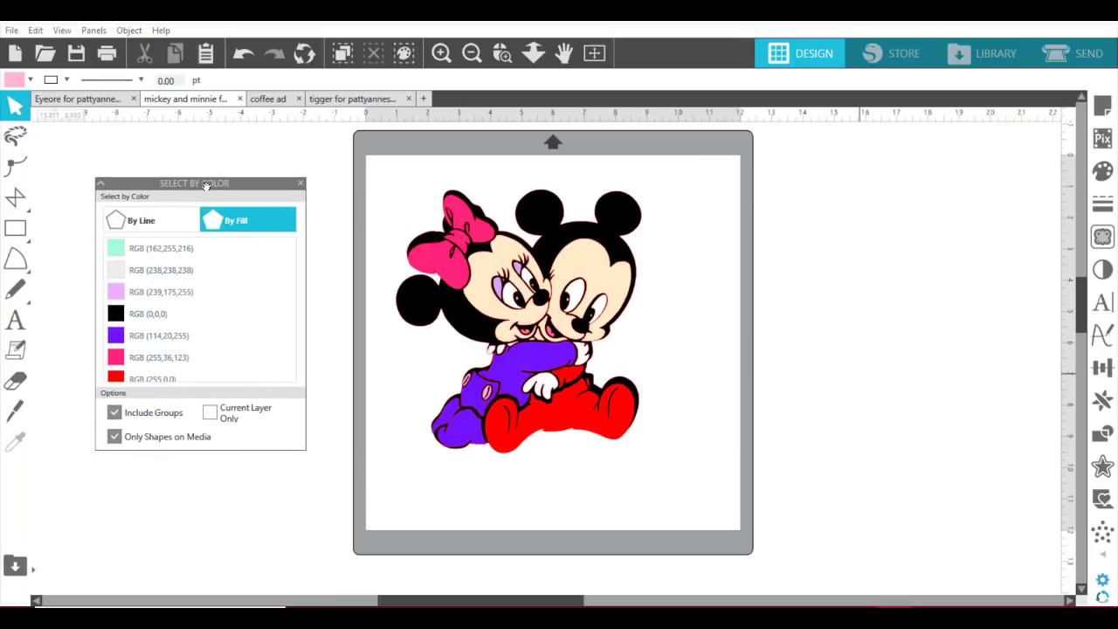
{"action": "left_click", "coordinate": [1105, 436]}
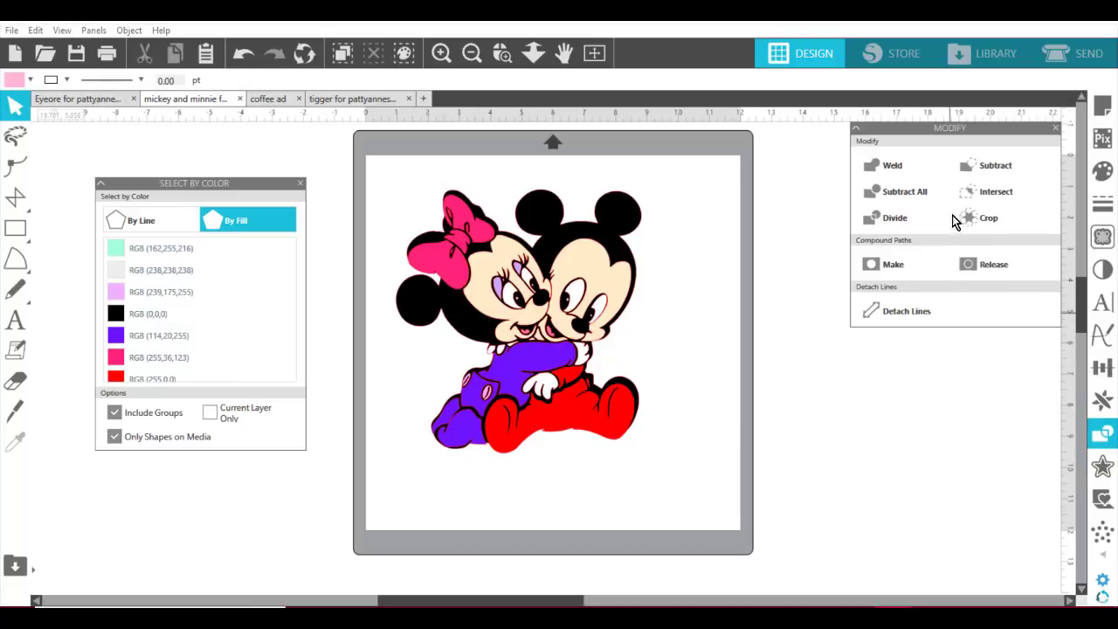
{"action": "left_click_drag", "start_coordinate": [911, 139], "coordinate": [761, 219]}
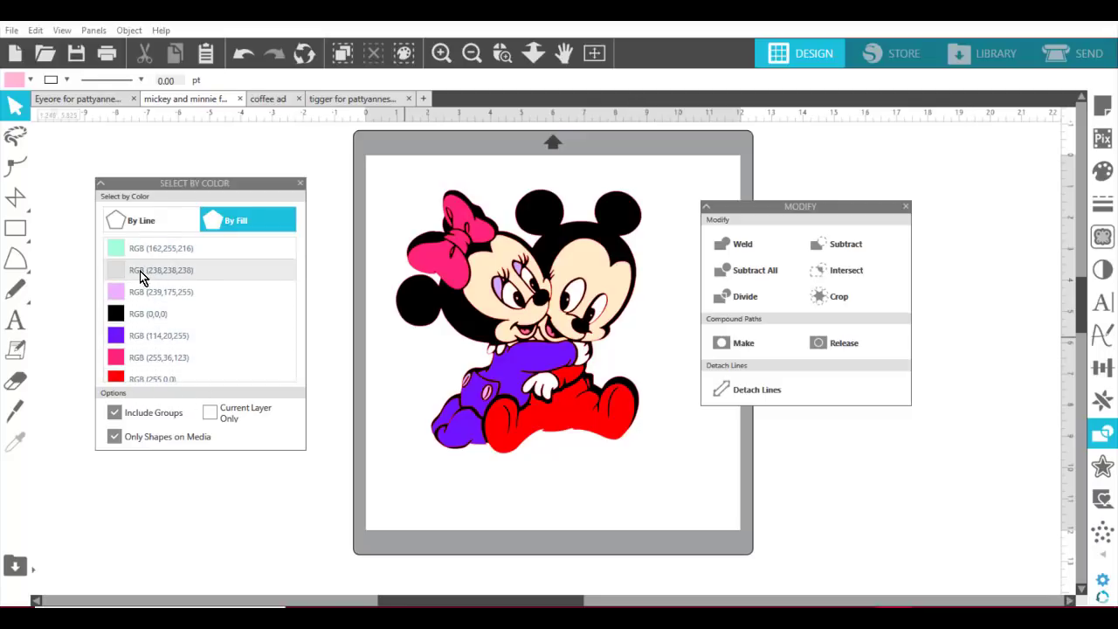
Step: Make a compound path of all purple (114,20,255) shapes and move it off the mat to the lower right
{"action": "left_click", "coordinate": [118, 335]}
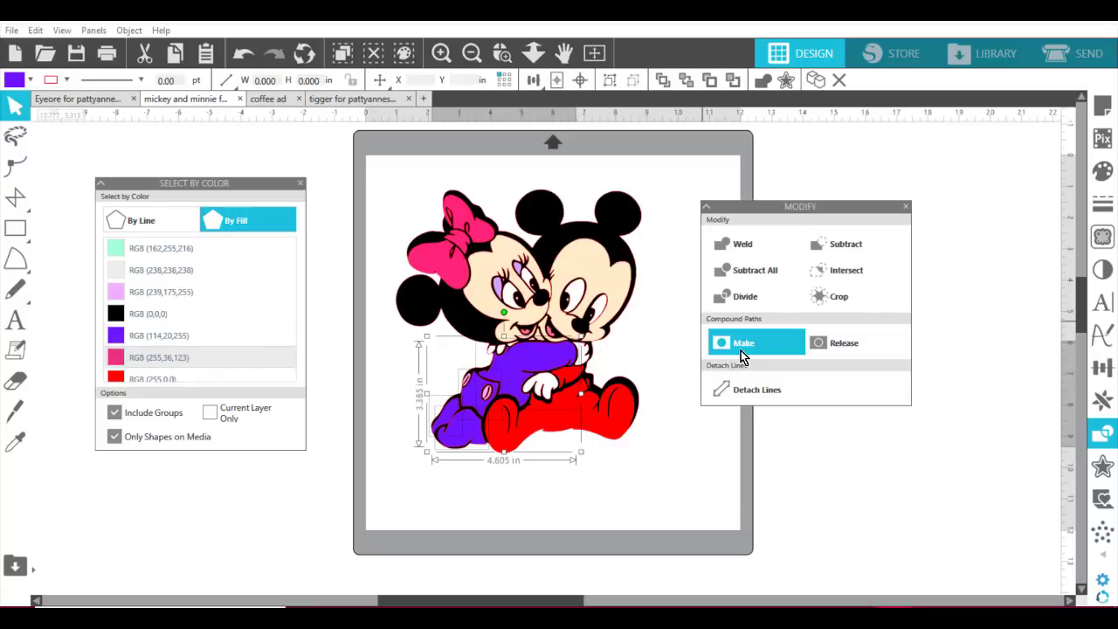
{"action": "left_click", "coordinate": [784, 342]}
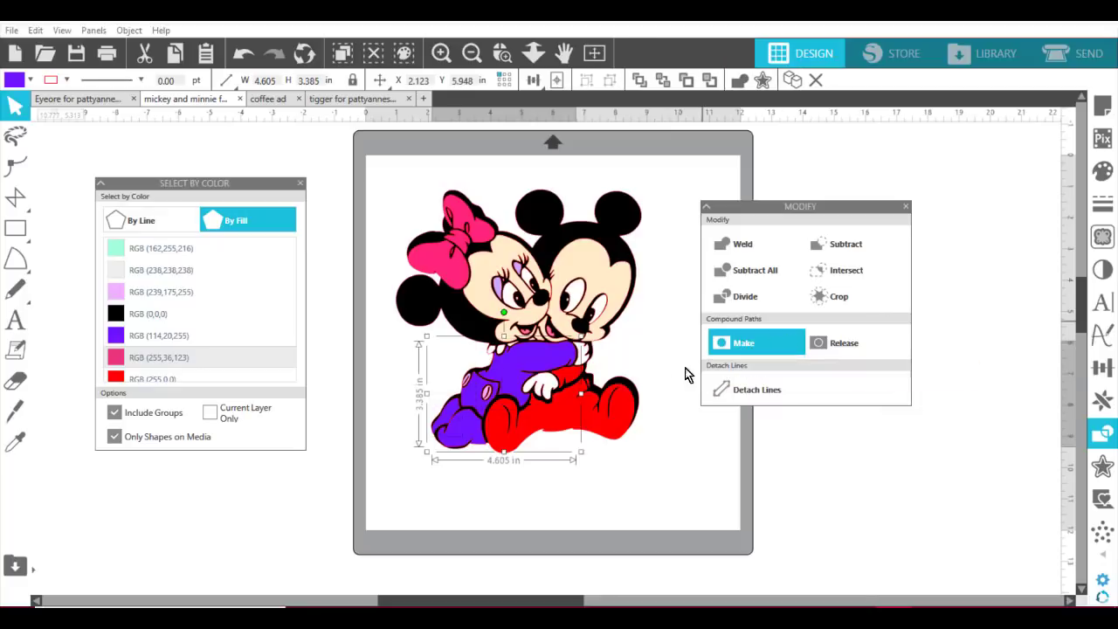
{"action": "left_click_drag", "start_coordinate": [546, 369], "coordinate": [918, 445]}
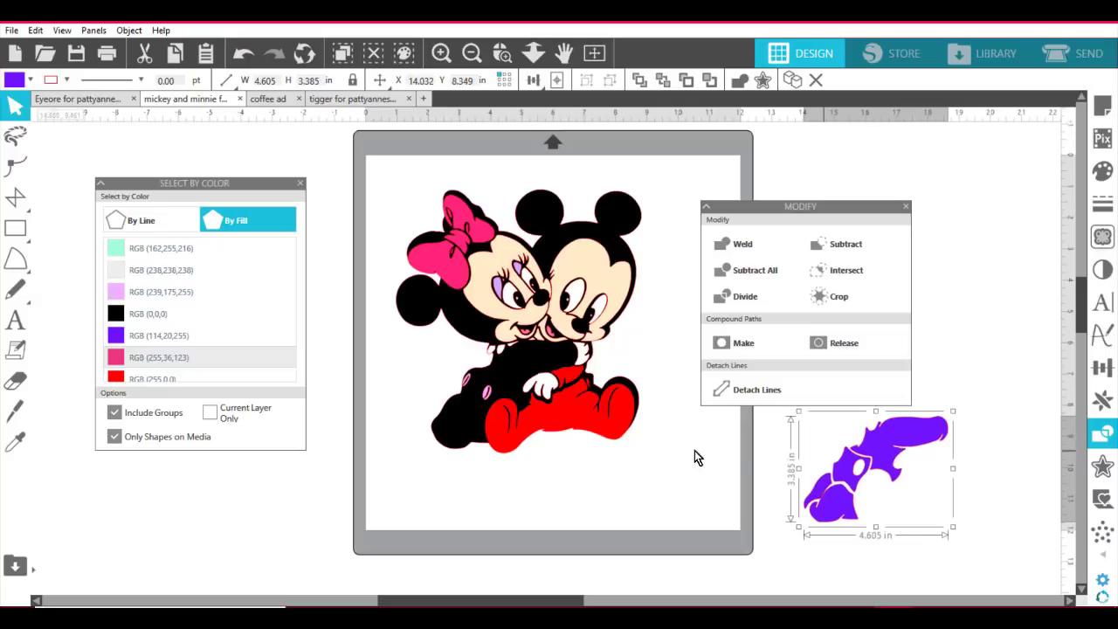
Step: Make a compound path of all pink (255,36,123) bow shapes and move it off the mat, above the purple pieces
{"action": "left_click", "coordinate": [146, 365]}
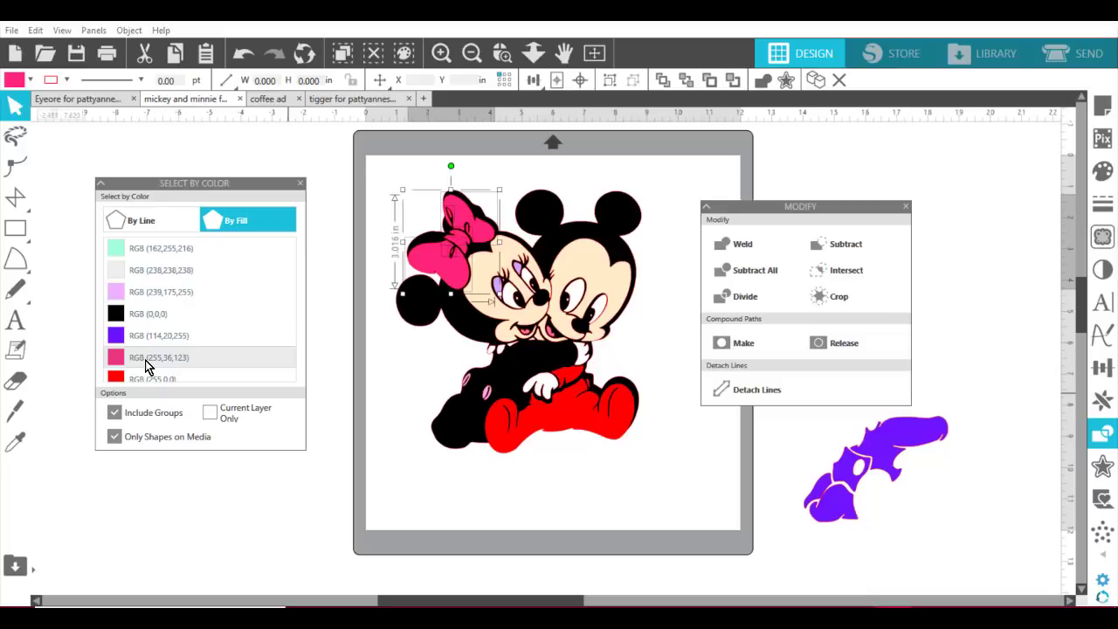
{"action": "left_click", "coordinate": [741, 346]}
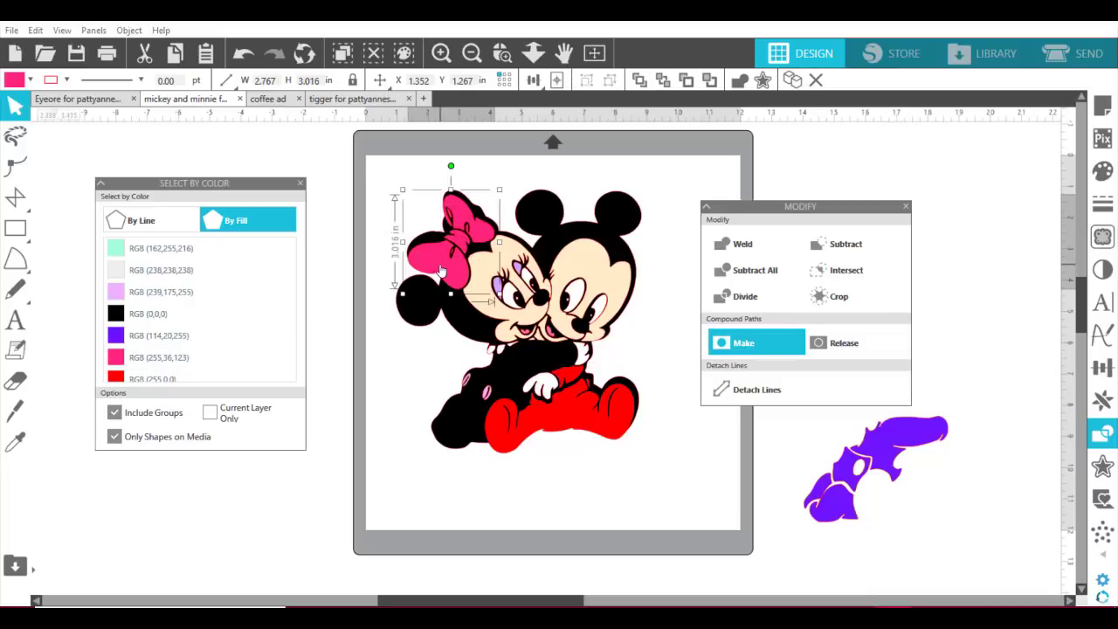
{"action": "left_click_drag", "start_coordinate": [441, 271], "coordinate": [922, 384]}
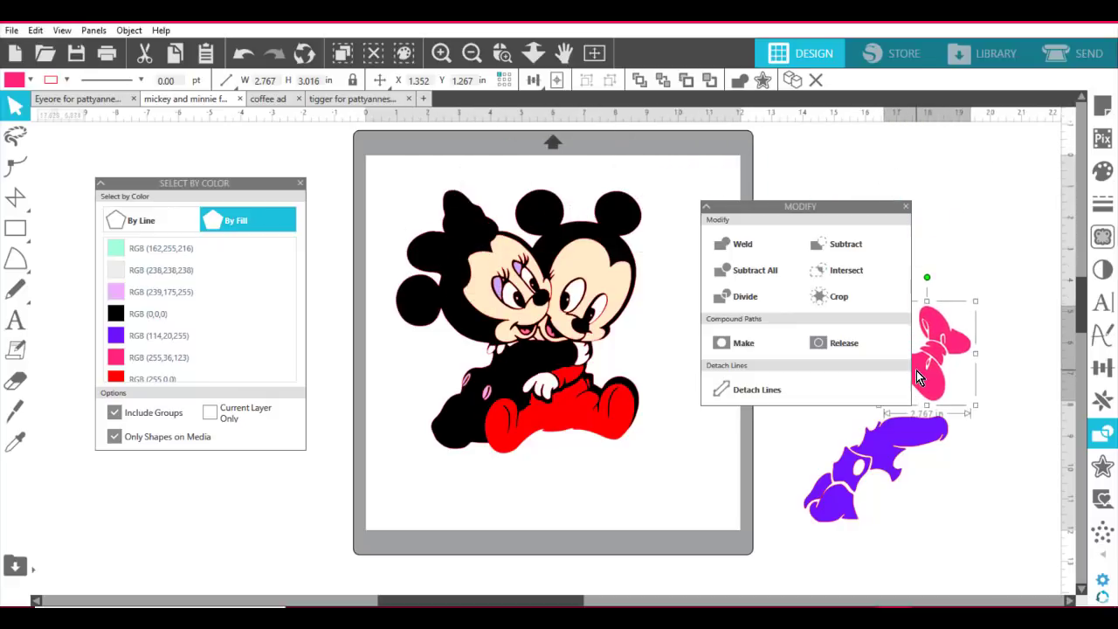
Step: Make a compound path of all red (255,0,0) shapes and move it off the mat to the upper right
{"action": "left_click", "coordinate": [548, 423]}
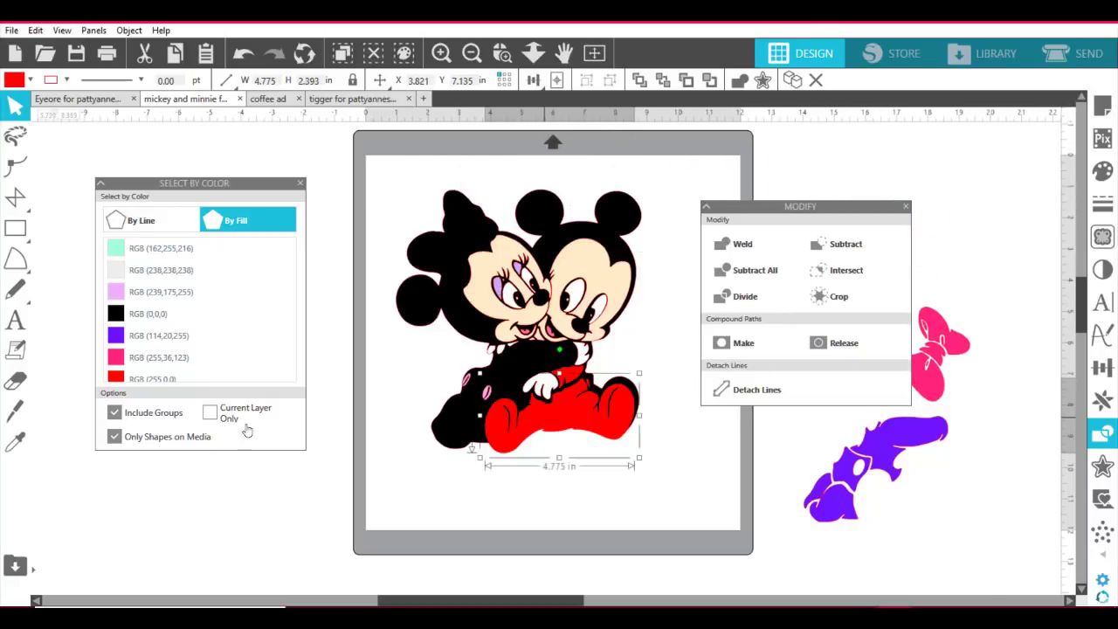
{"action": "left_click", "coordinate": [169, 380]}
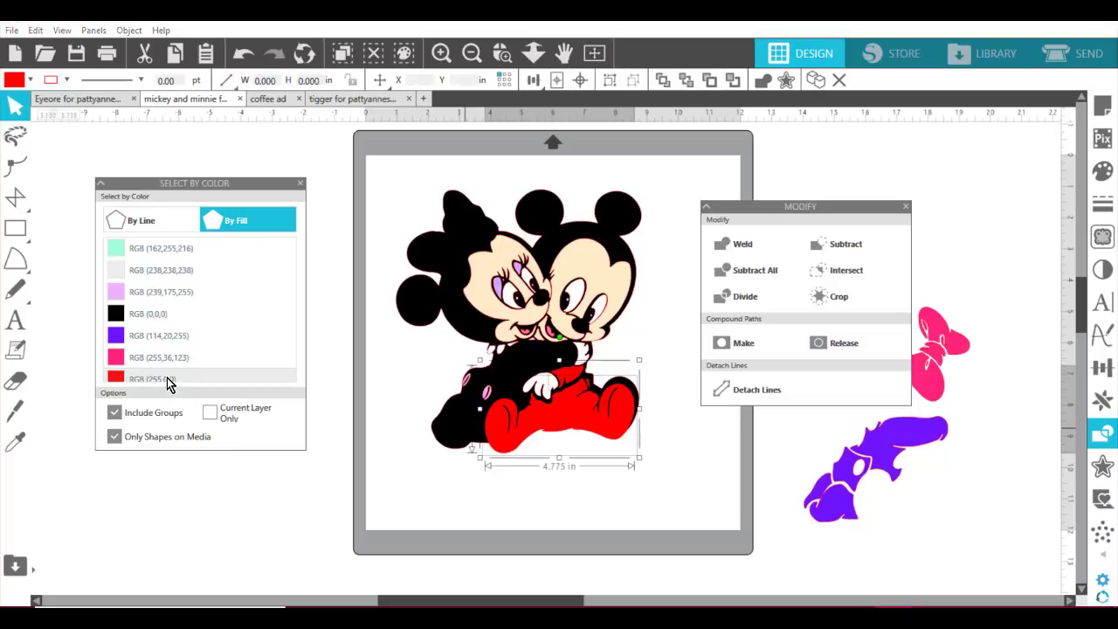
{"action": "left_click", "coordinate": [739, 347]}
{"action": "left_click_drag", "start_coordinate": [471, 444], "coordinate": [937, 113]}
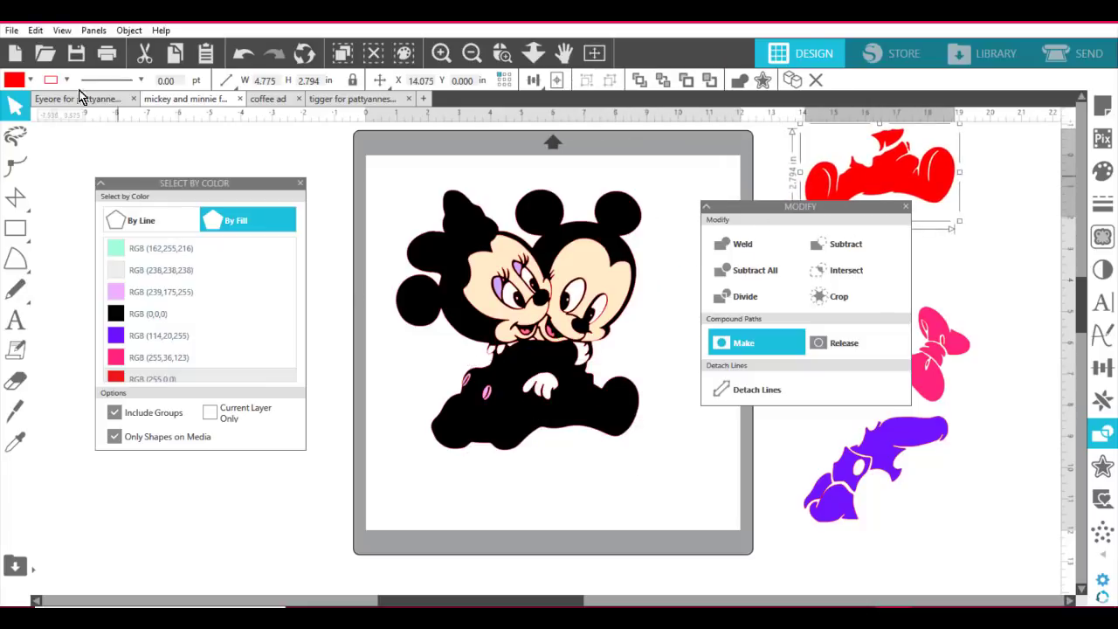
Step: Save a copy of the design in SVG format, named "mickey and minnie grouped by color"
{"action": "left_click", "coordinate": [12, 34]}
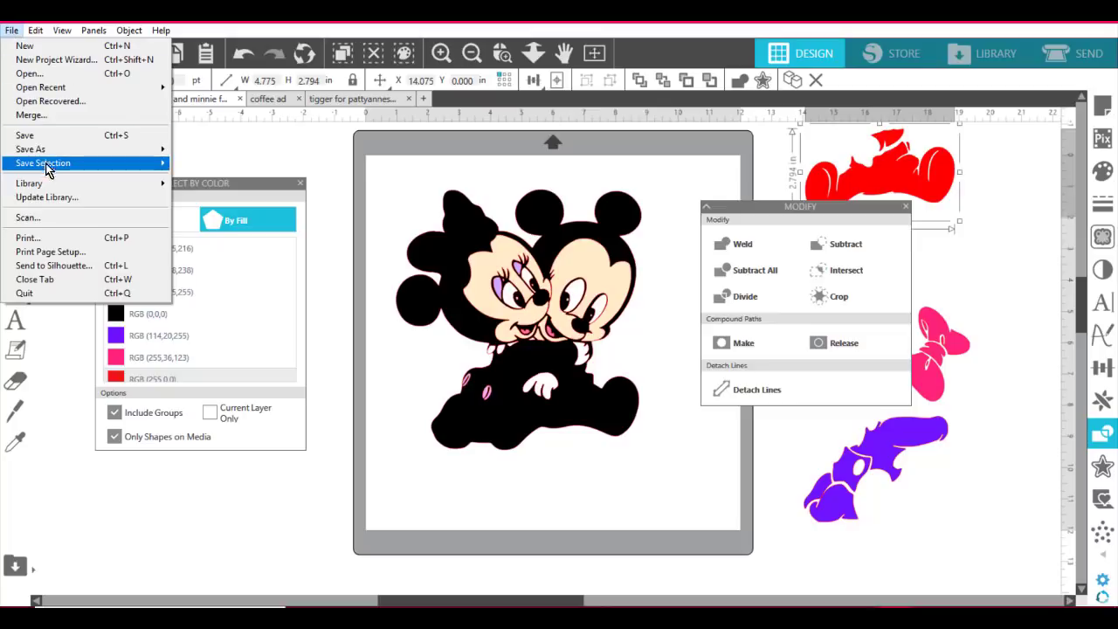
{"action": "mouse_move", "coordinate": [150, 163]}
{"action": "left_click", "coordinate": [232, 151]}
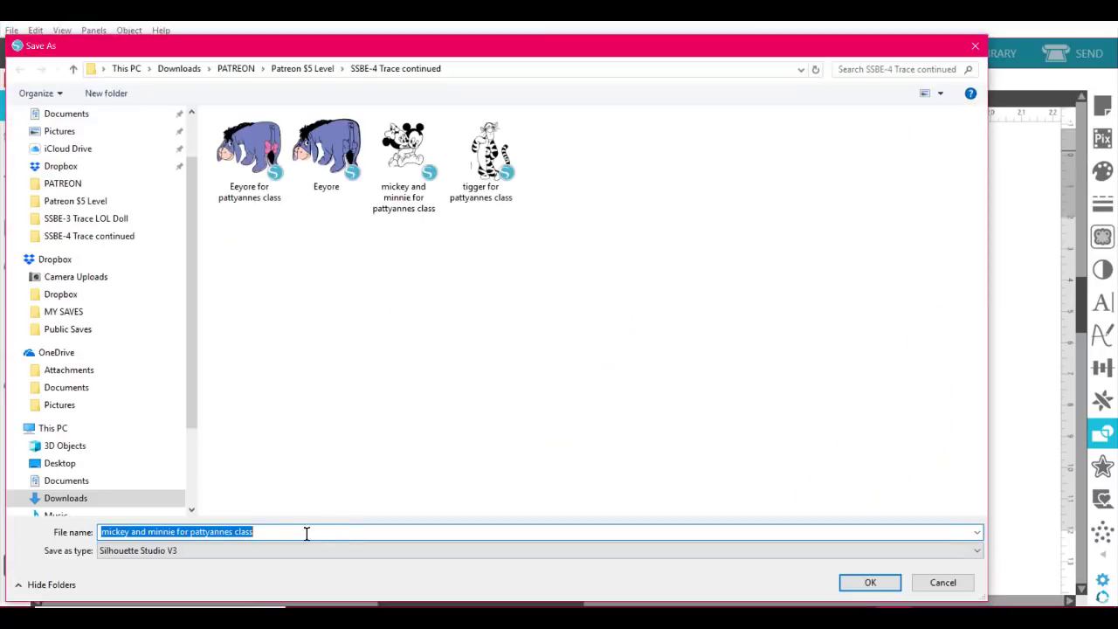
{"action": "left_click", "coordinate": [303, 531]}
{"action": "key", "text": "BackSpace"}
{"action": "key", "text": "BackSpace"}
{"action": "key", "text": "BackSpace"}
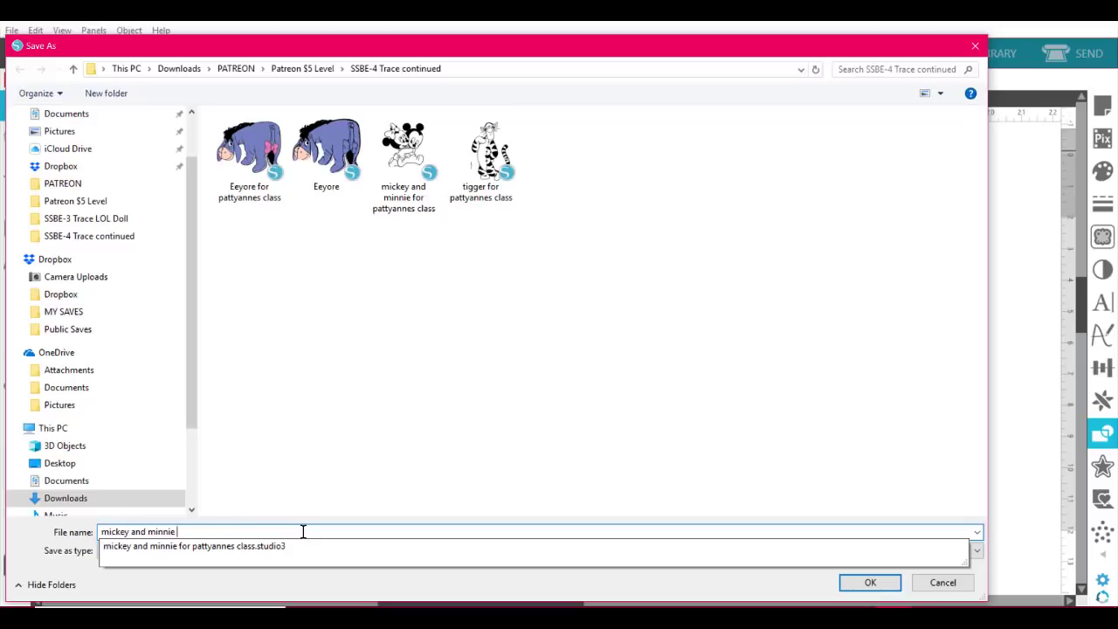
{"action": "type", "text": "grouped by color"}
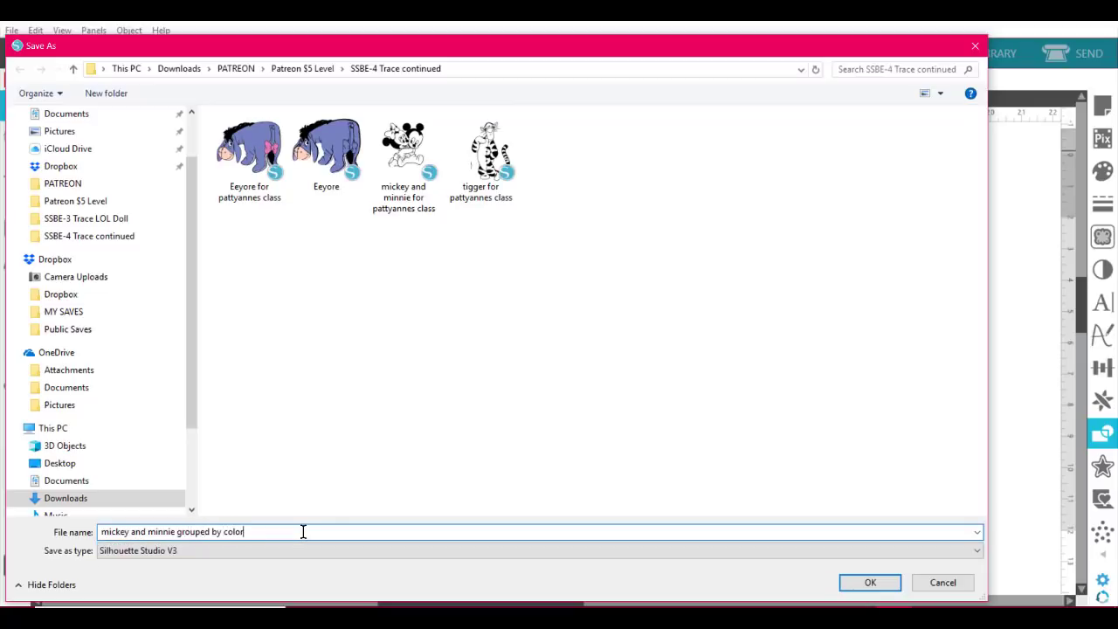
{"action": "left_click", "coordinate": [368, 547]}
{"action": "left_click", "coordinate": [180, 494]}
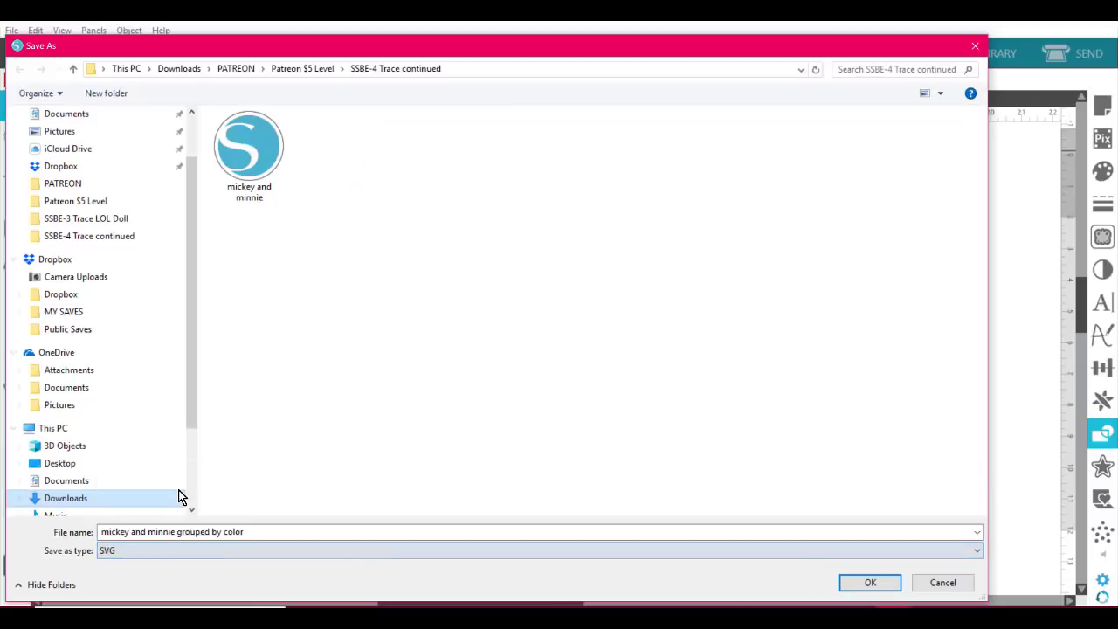
{"action": "left_click", "coordinate": [871, 582]}
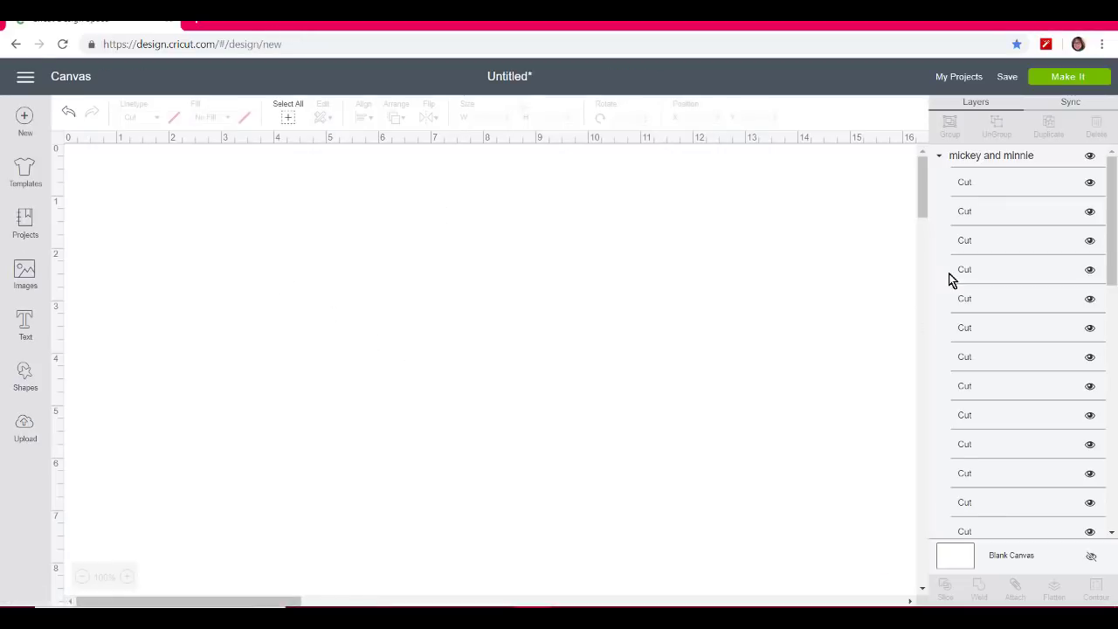
Step: Switch to Cricut Design Space, move the existing design to the canvas's upper left, and upload the "mickey and minnie grouped by color" SVG
{"action": "left_click_drag", "start_coordinate": [576, 454], "coordinate": [203, 177]}
{"action": "left_click_drag", "start_coordinate": [323, 278], "coordinate": [83, 266]}
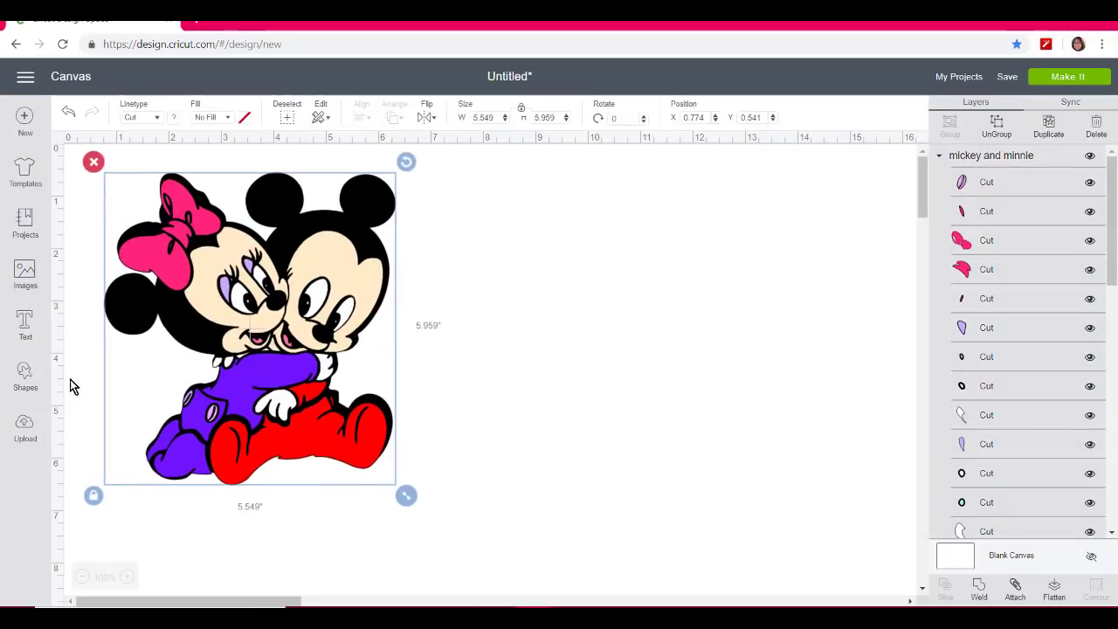
{"action": "left_click", "coordinate": [26, 425]}
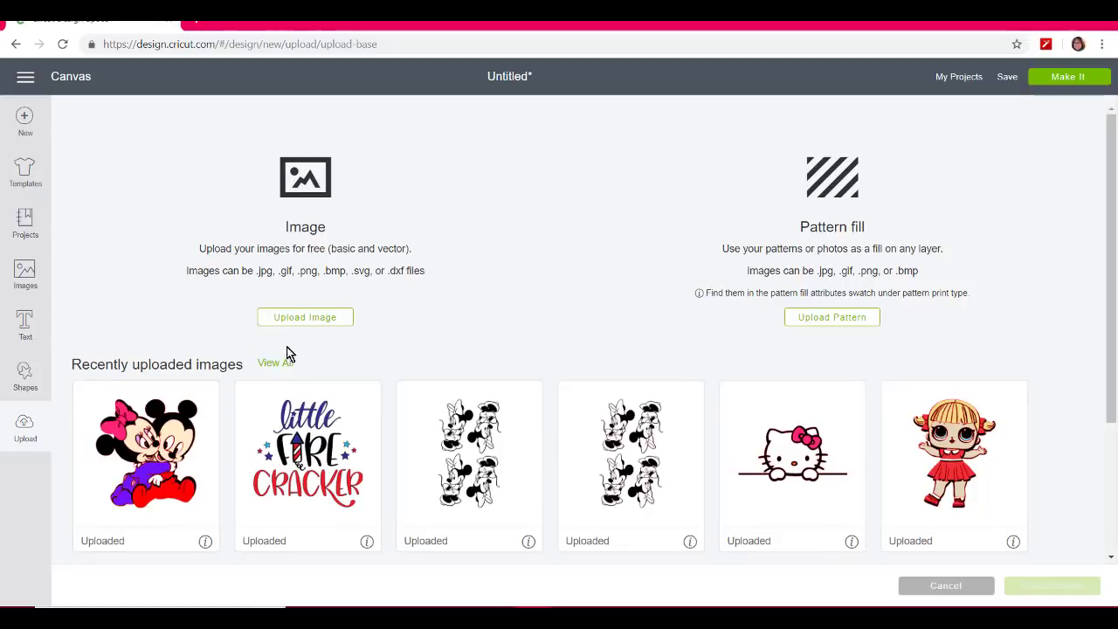
{"action": "left_click", "coordinate": [311, 322]}
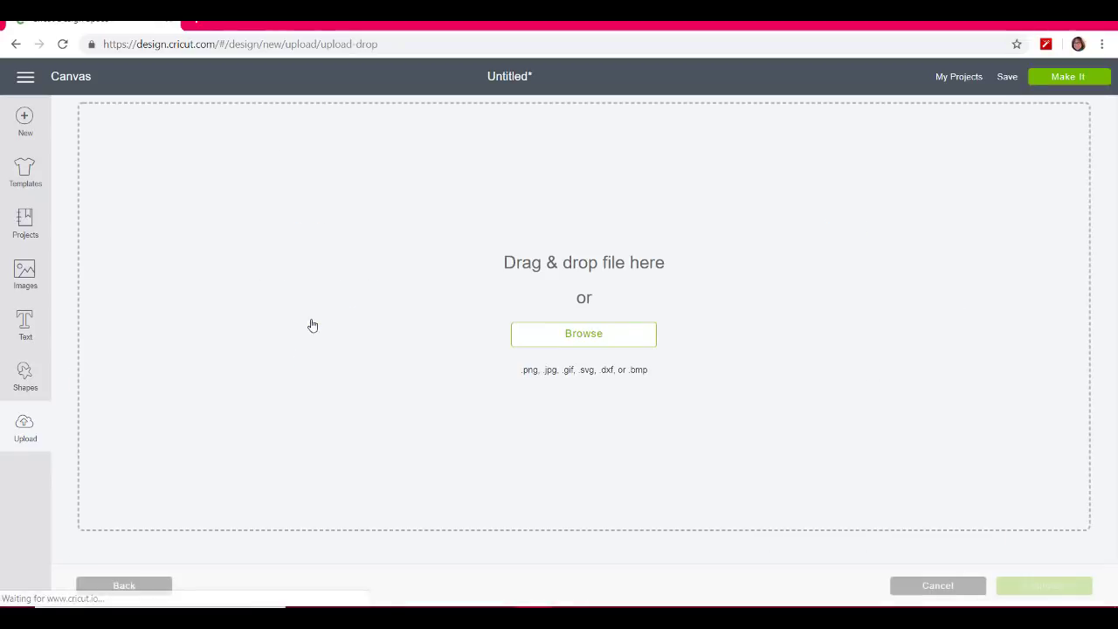
{"action": "left_click", "coordinate": [588, 343]}
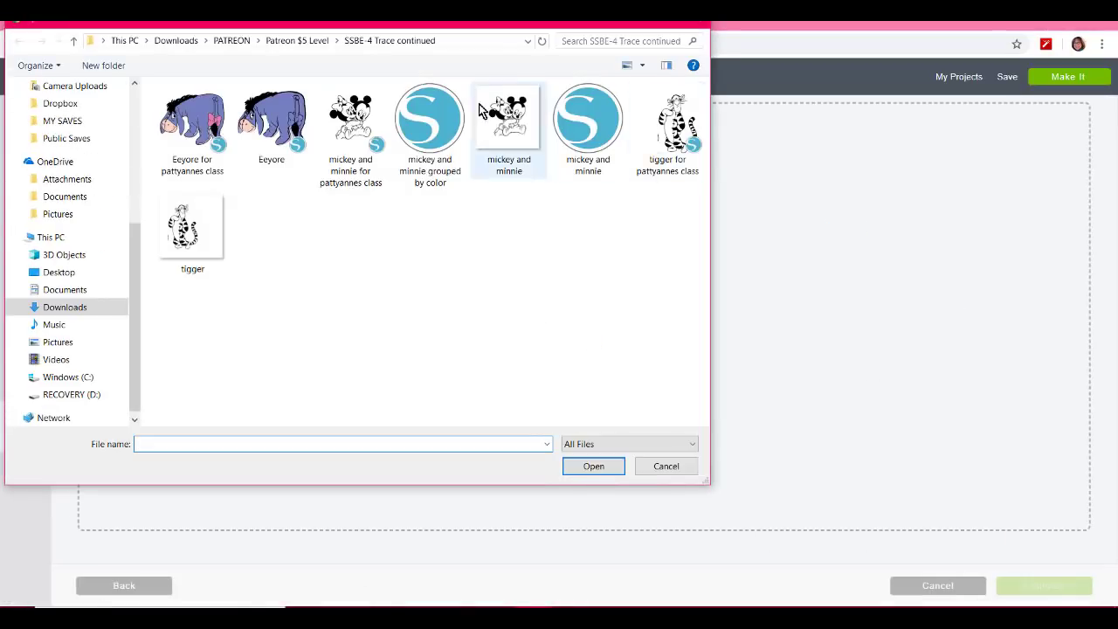
{"action": "left_click", "coordinate": [430, 135]}
{"action": "left_click", "coordinate": [603, 466]}
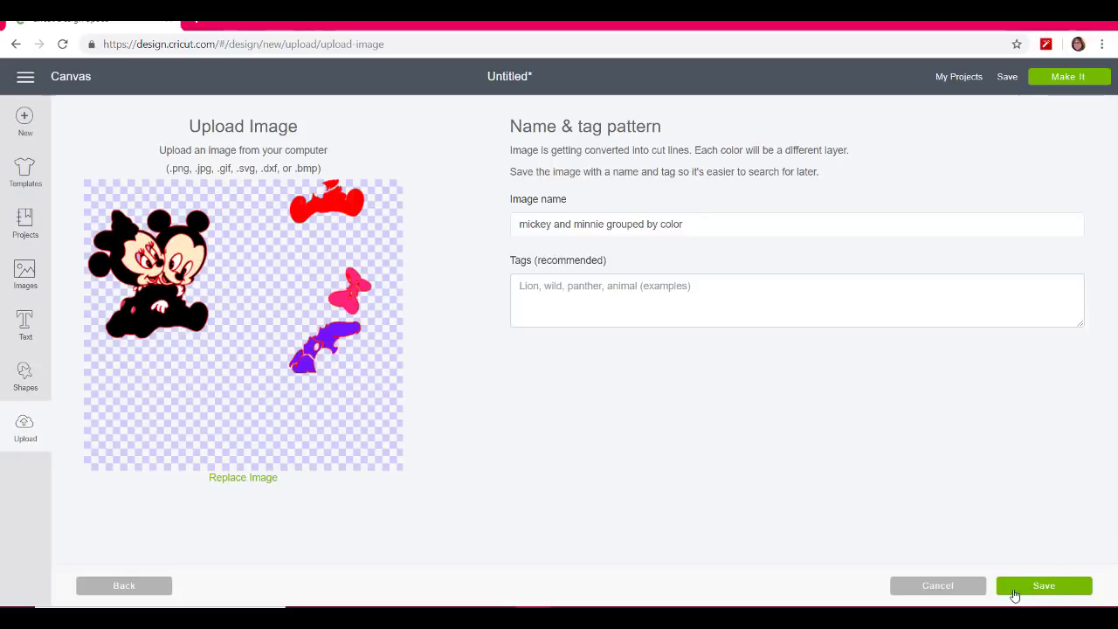
{"action": "left_click", "coordinate": [1046, 588]}
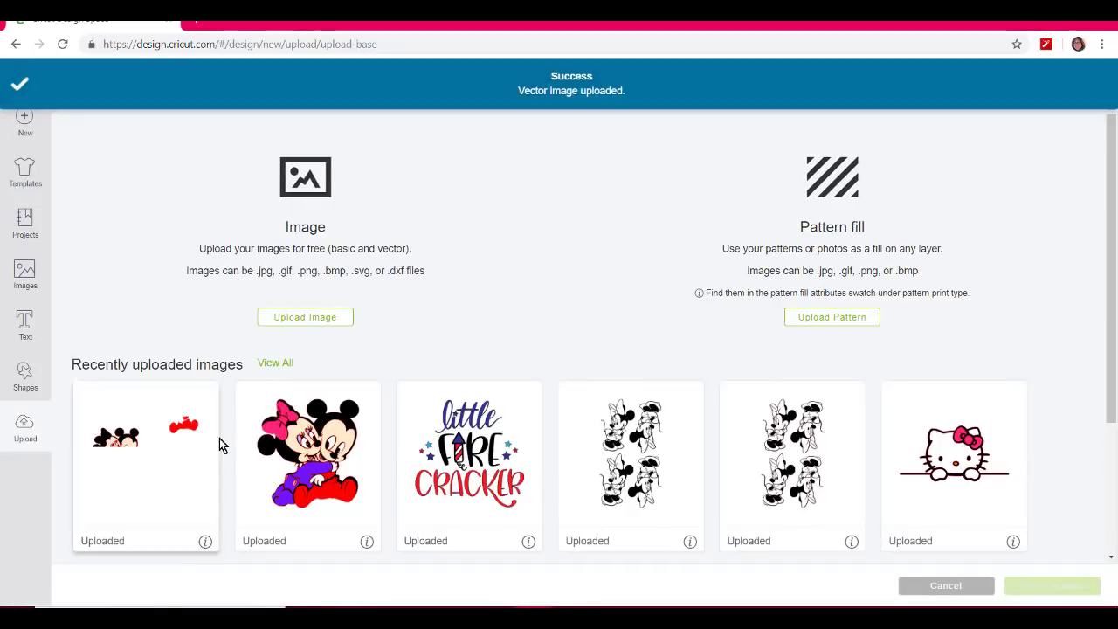
Step: Insert the uploaded color-grouped image on the canvas and place it to the right of the original design
{"action": "left_click", "coordinate": [212, 448]}
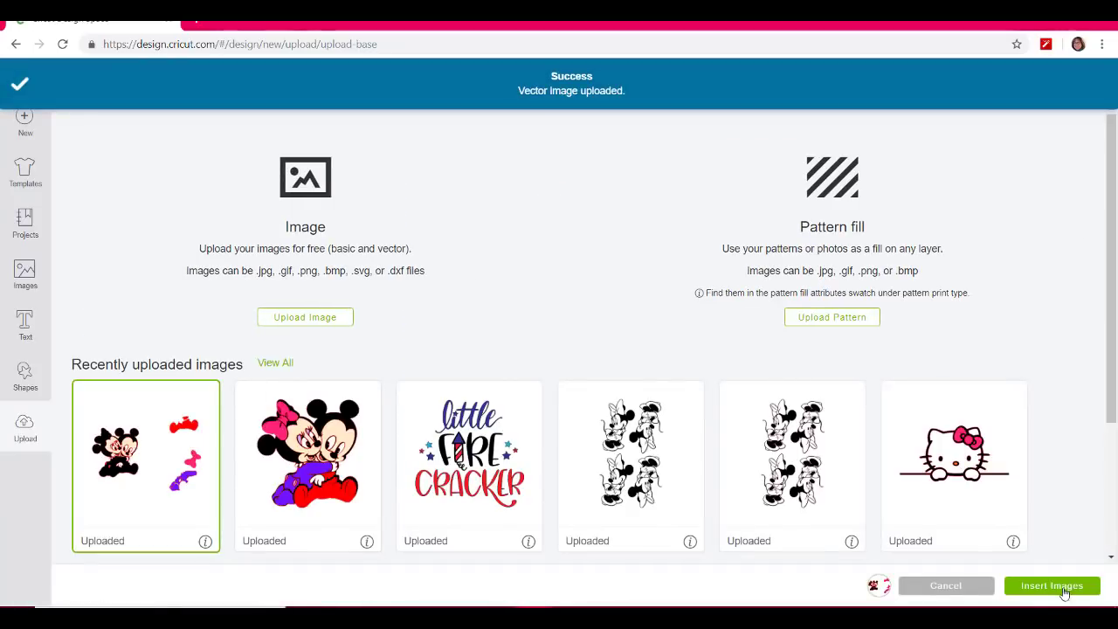
{"action": "left_click", "coordinate": [1052, 585]}
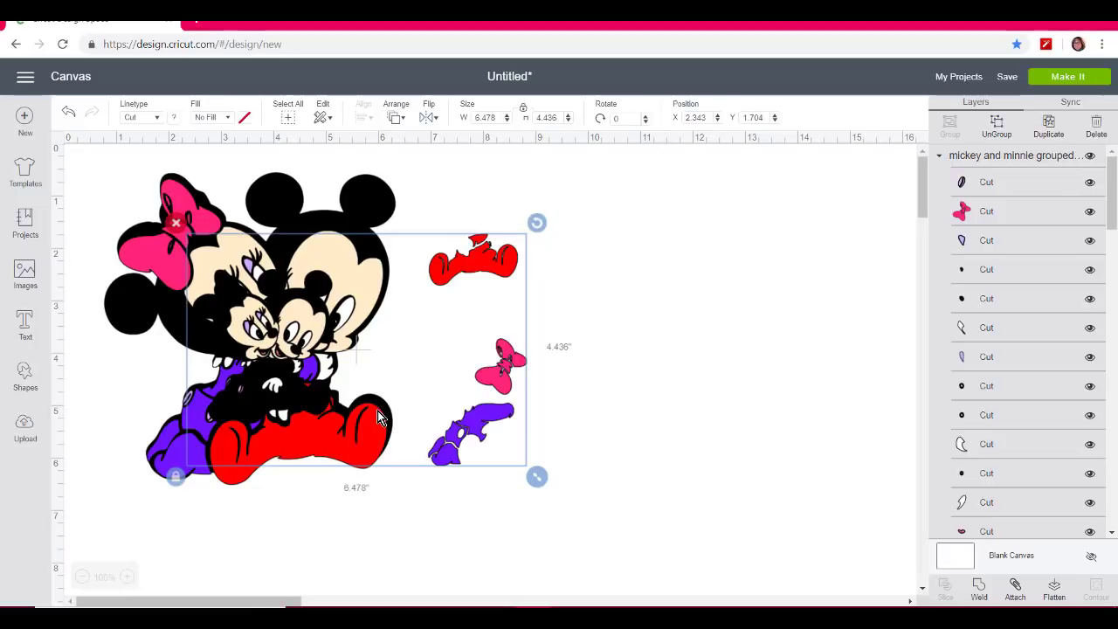
{"action": "left_click_drag", "start_coordinate": [454, 282], "coordinate": [738, 271]}
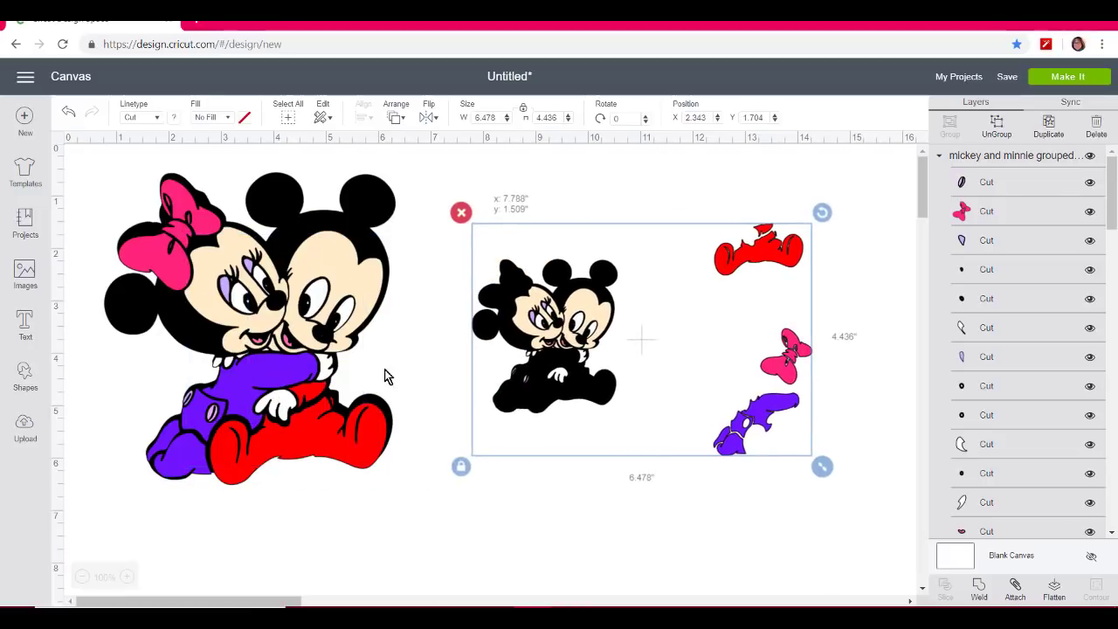
Step: Hide the original "mickey and minnie" group and move the color-grouped design left to about X 1.788, Y 1.051
{"action": "left_click_drag", "start_coordinate": [417, 503], "coordinate": [64, 145]}
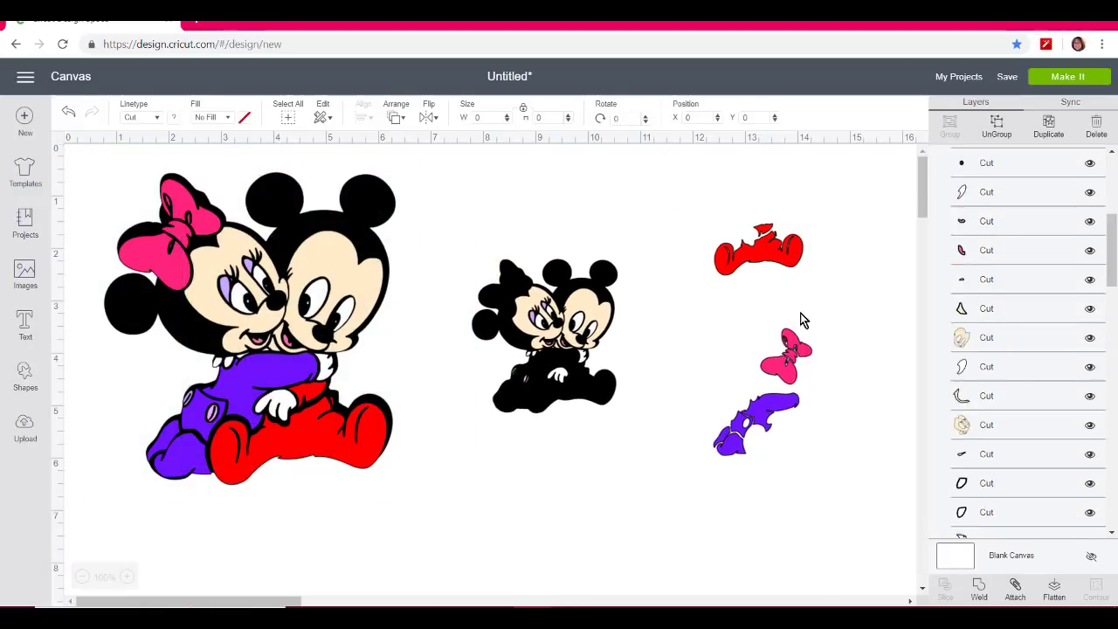
{"action": "left_click", "coordinate": [1090, 228]}
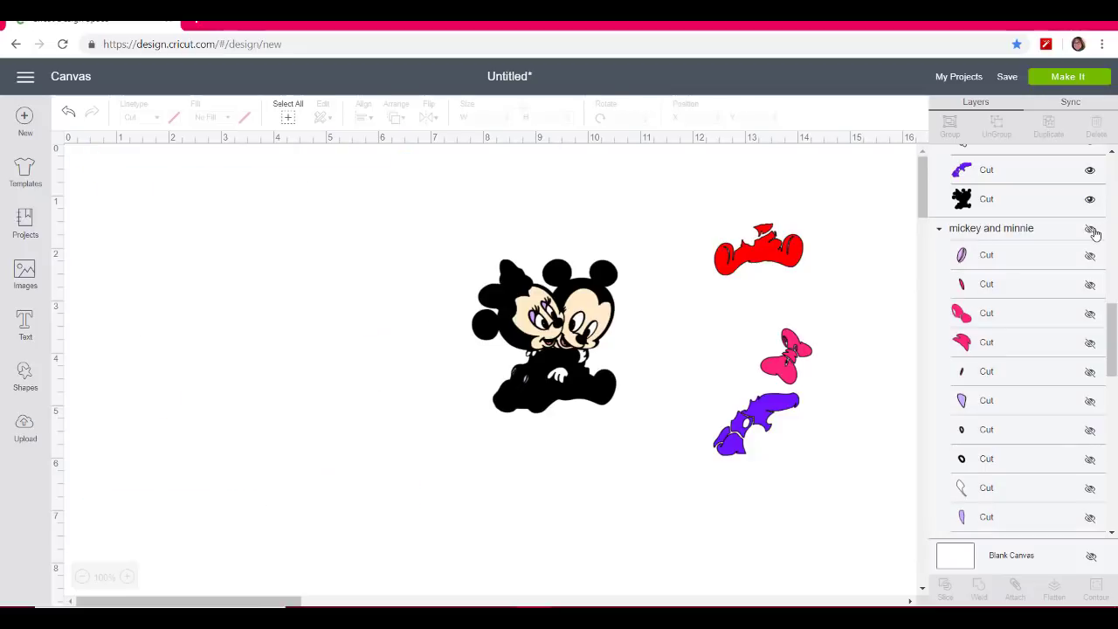
{"action": "left_click_drag", "start_coordinate": [609, 323], "coordinate": [295, 299]}
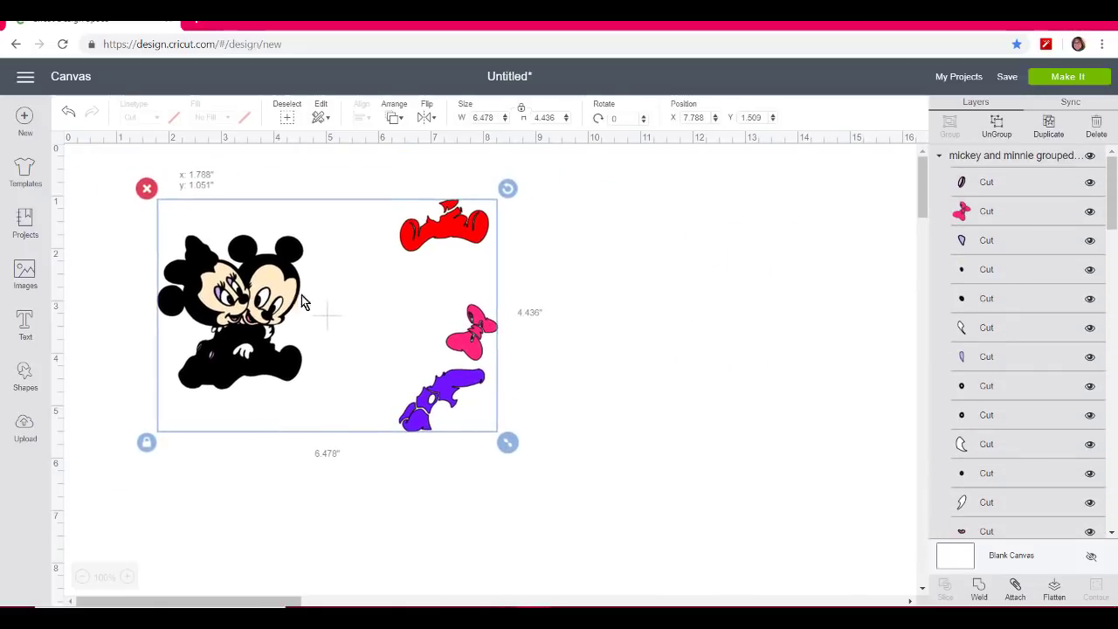
{"action": "left_click", "coordinate": [656, 390]}
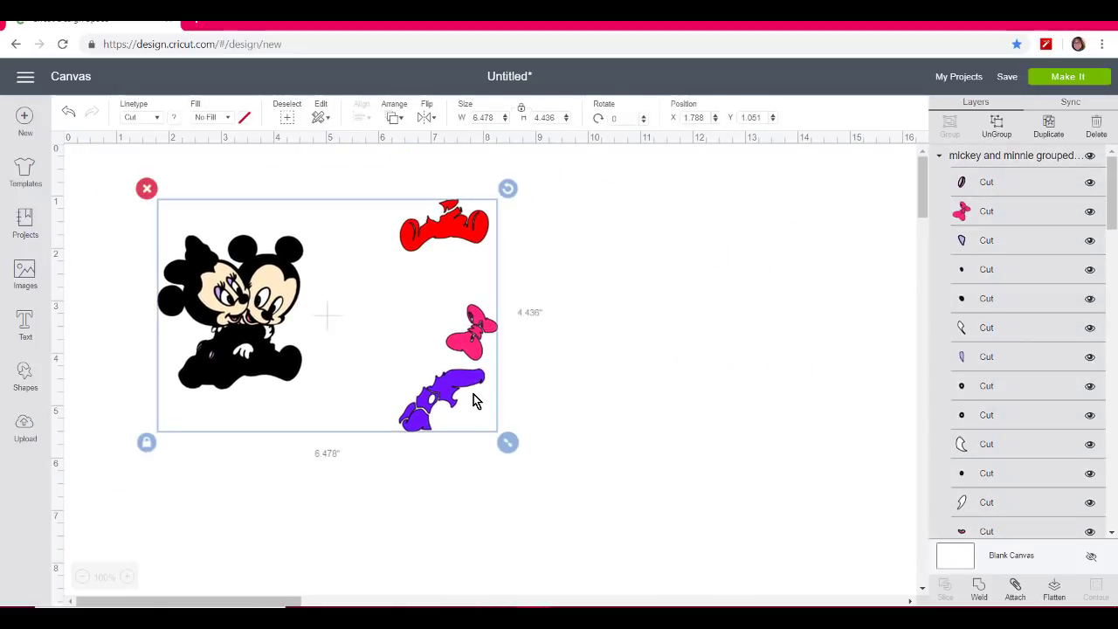
Step: Preview the project's cutting mats and inspect the dark pink bow on mat 11 at 150% zoom
{"action": "left_click", "coordinate": [1067, 77]}
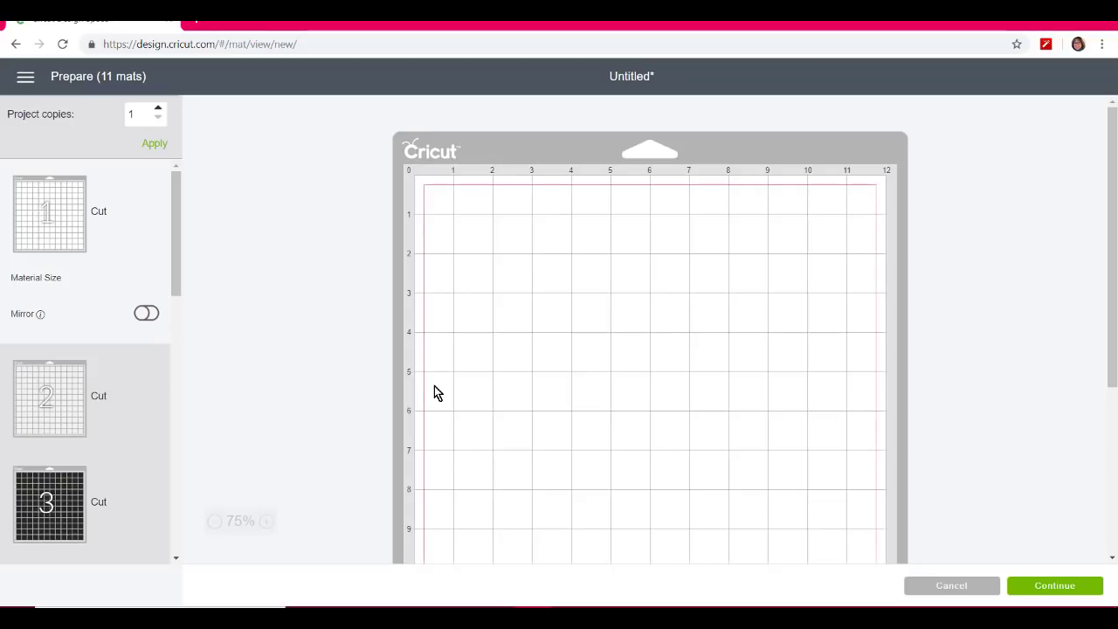
{"action": "left_click_drag", "start_coordinate": [176, 191], "coordinate": [185, 515]}
{"action": "left_click", "coordinate": [72, 504]}
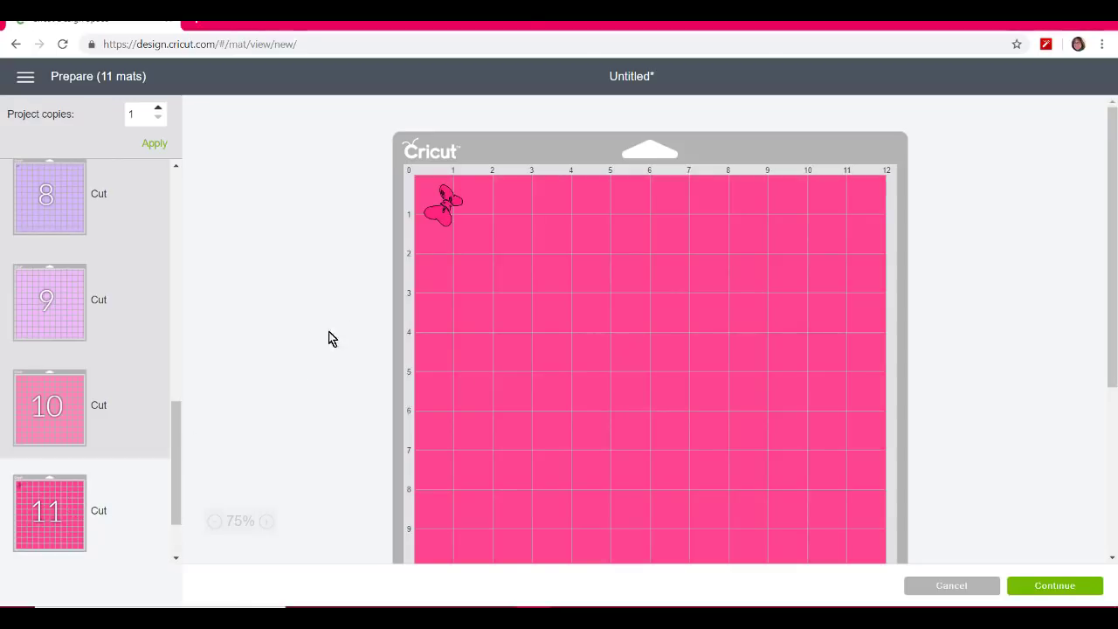
{"action": "left_click", "coordinate": [273, 522]}
{"action": "left_click", "coordinate": [274, 522]}
{"action": "left_click", "coordinate": [273, 521]}
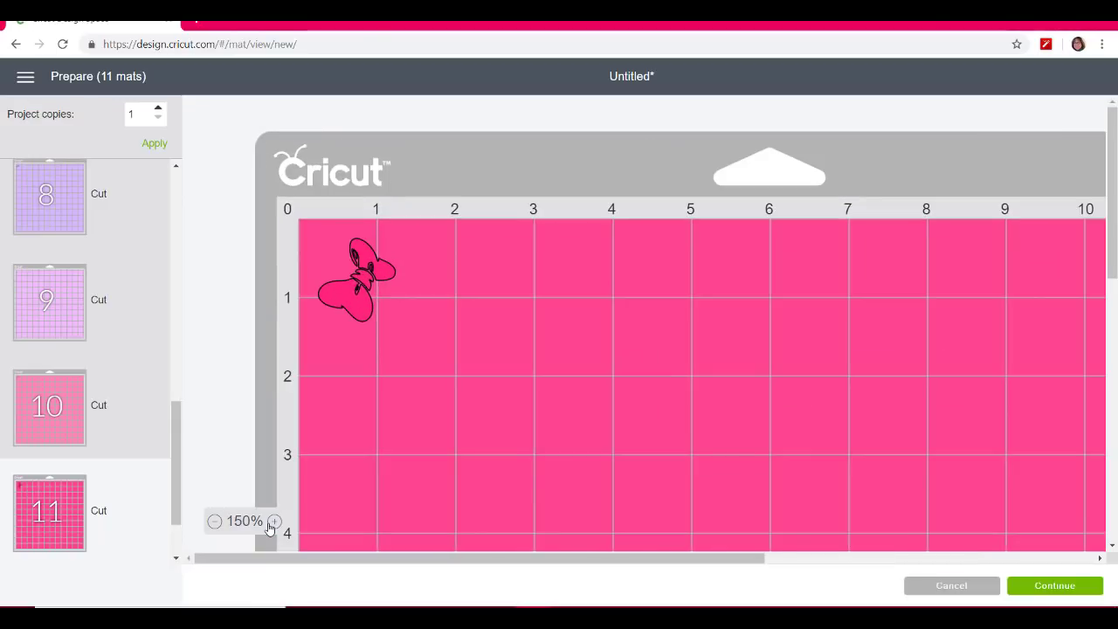
Step: Examine the pieces on mats 10, 9, 8, 7 and 4, shifting the red piece to check that its parts stay together
{"action": "left_click", "coordinate": [59, 428]}
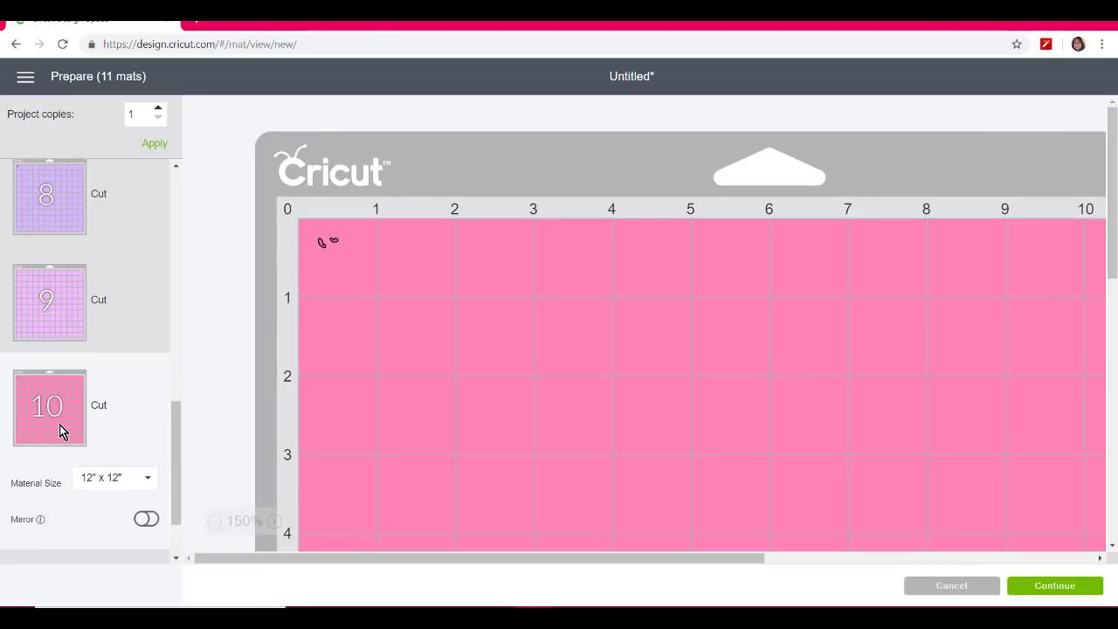
{"action": "left_click", "coordinate": [43, 322]}
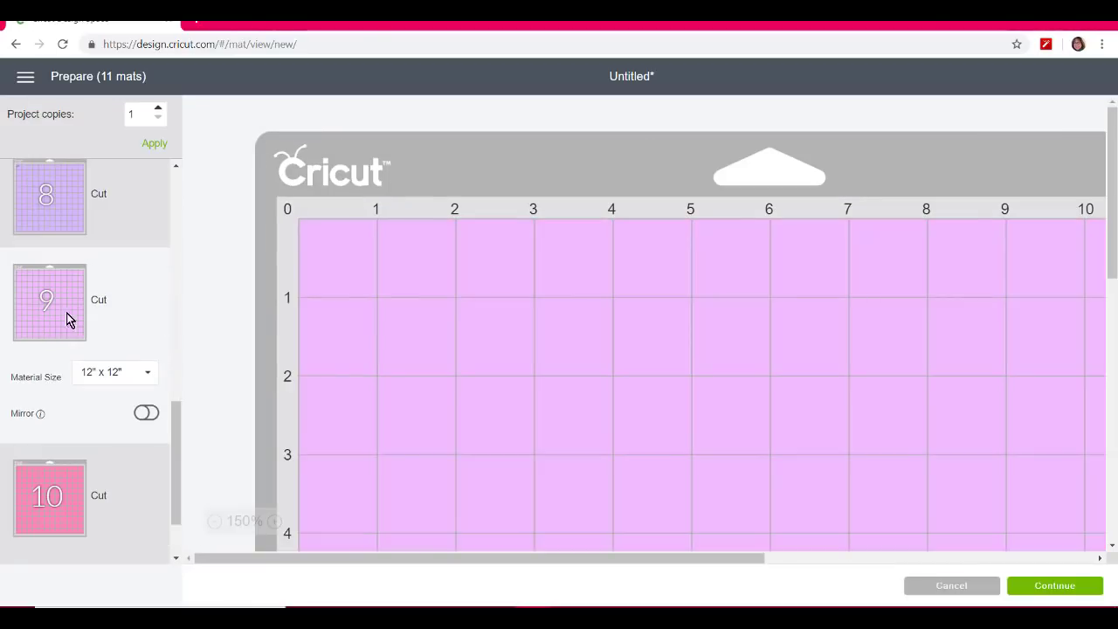
{"action": "left_click", "coordinate": [73, 212]}
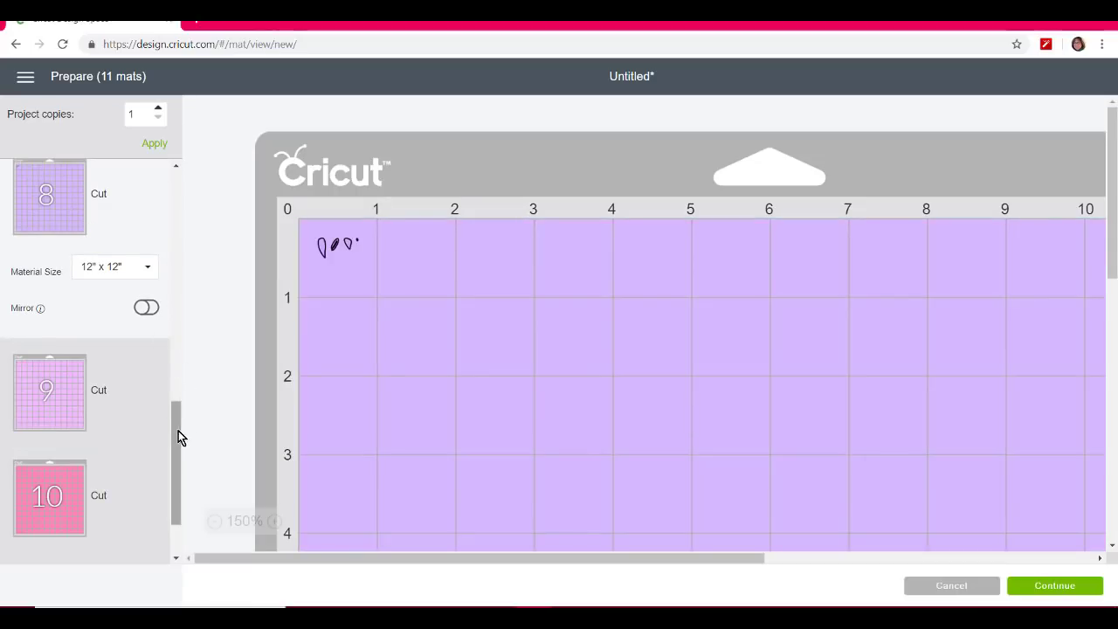
{"action": "left_click_drag", "start_coordinate": [177, 437], "coordinate": [161, 336]}
{"action": "left_click", "coordinate": [43, 432]}
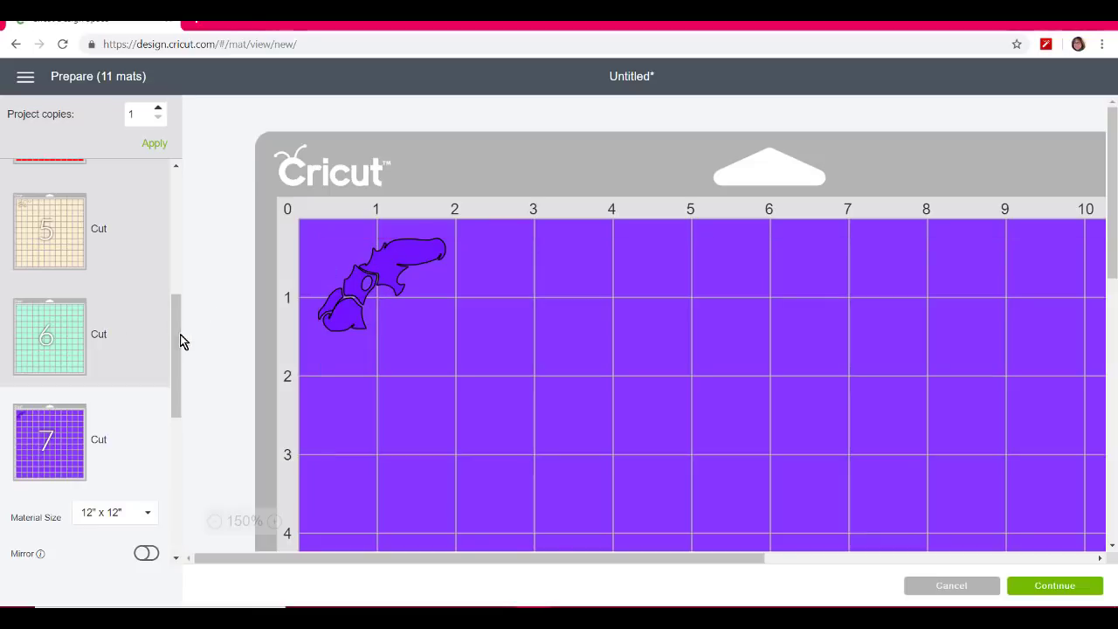
{"action": "left_click_drag", "start_coordinate": [180, 349], "coordinate": [184, 293]}
{"action": "left_click", "coordinate": [60, 286]}
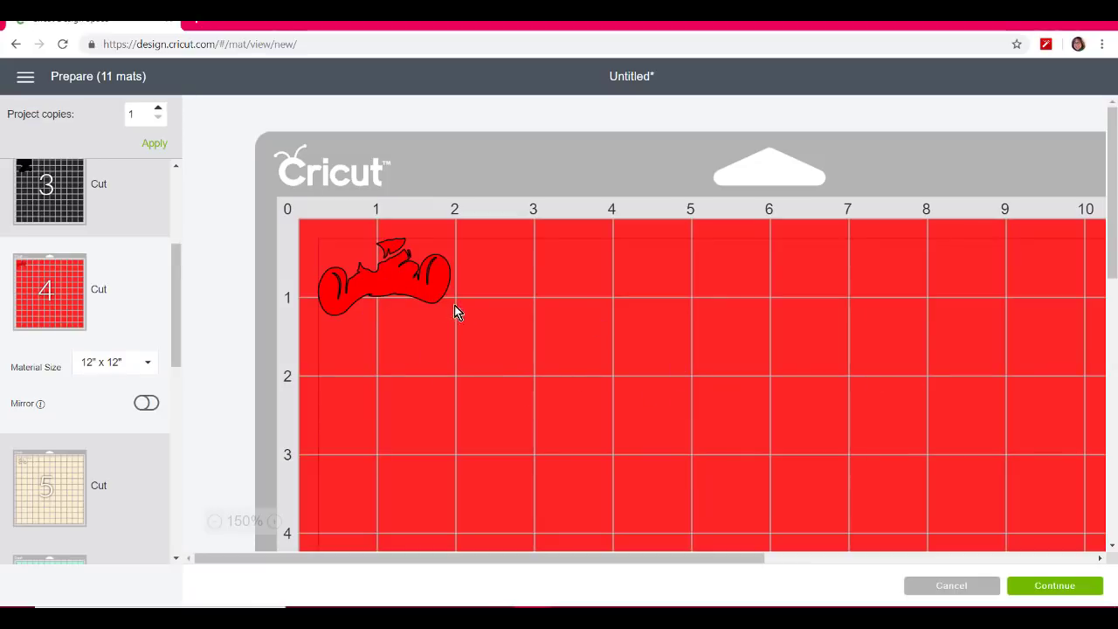
{"action": "left_click_drag", "start_coordinate": [450, 302], "coordinate": [488, 364]}
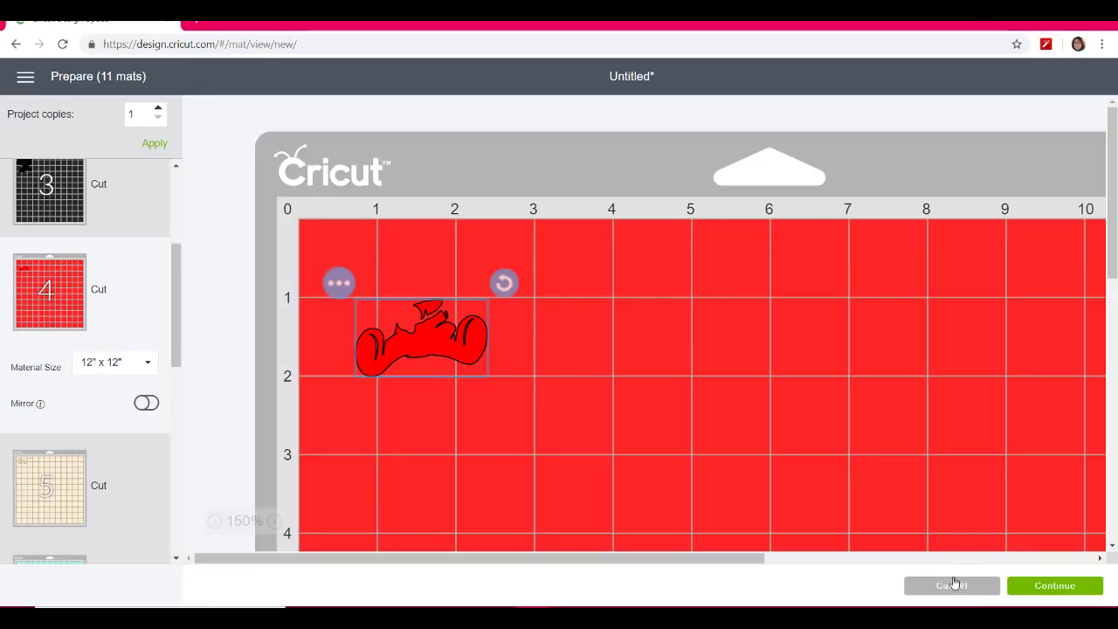
Step: Switch to Silhouette Studio and move the Modify tools below the red compound path
{"action": "left_click", "coordinate": [1037, 26]}
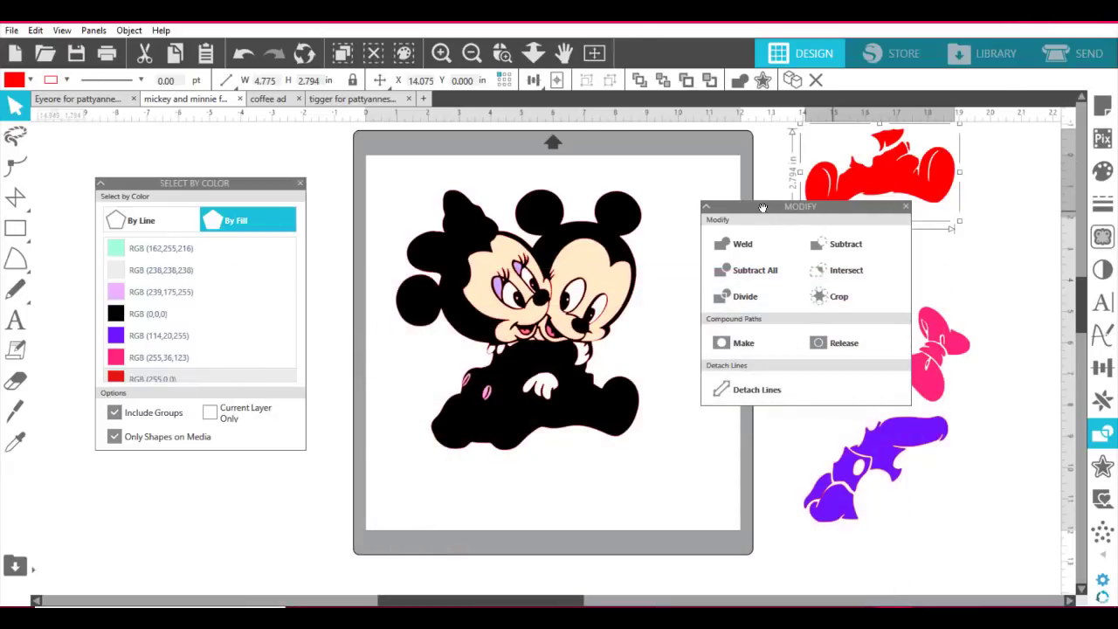
{"action": "left_click_drag", "start_coordinate": [763, 207], "coordinate": [845, 256]}
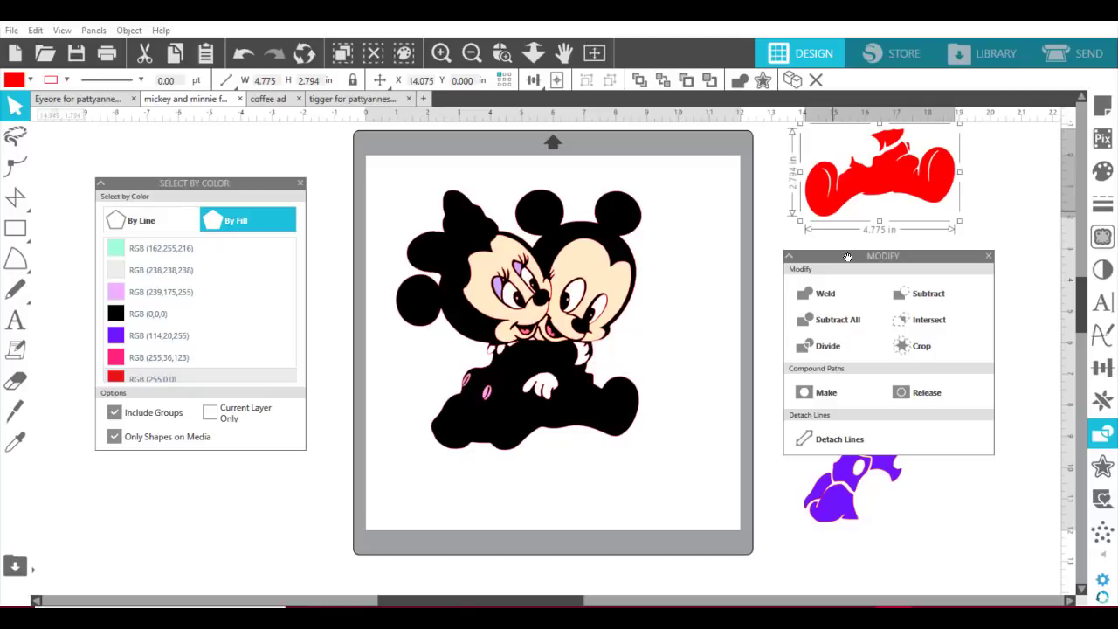